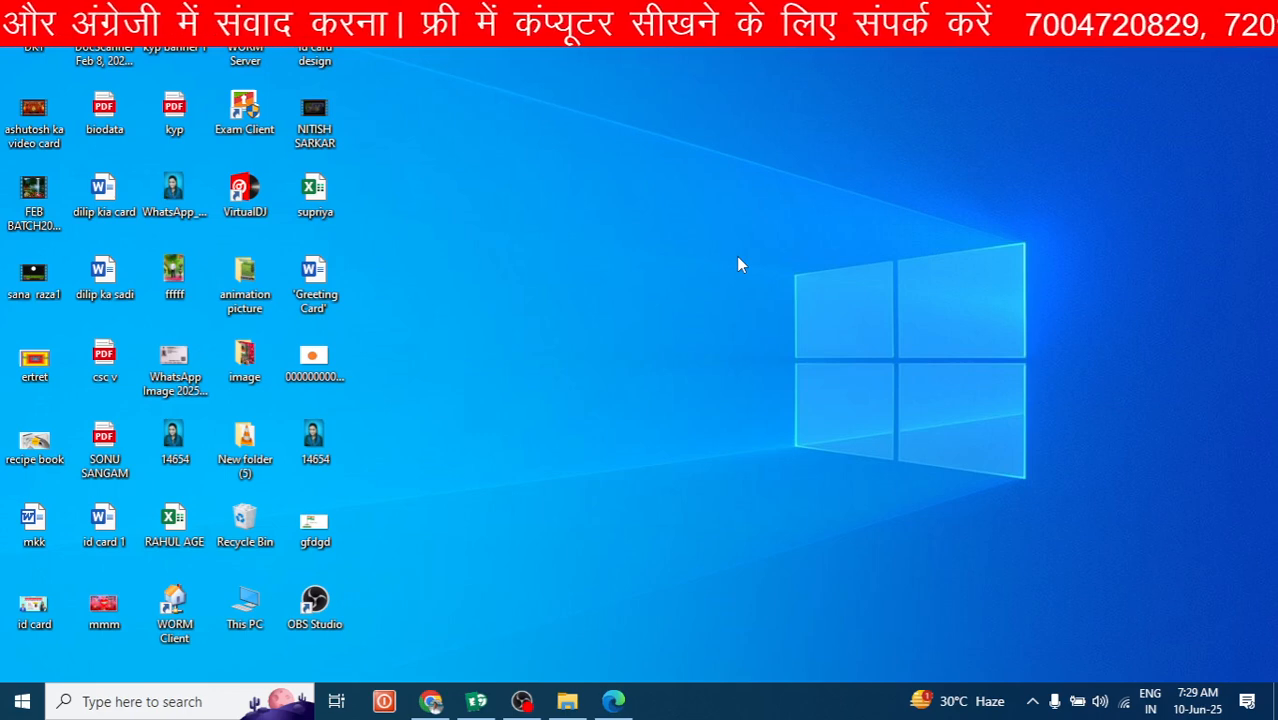
pyautogui.rightClick(730, 216)
pyautogui.click(758, 273)
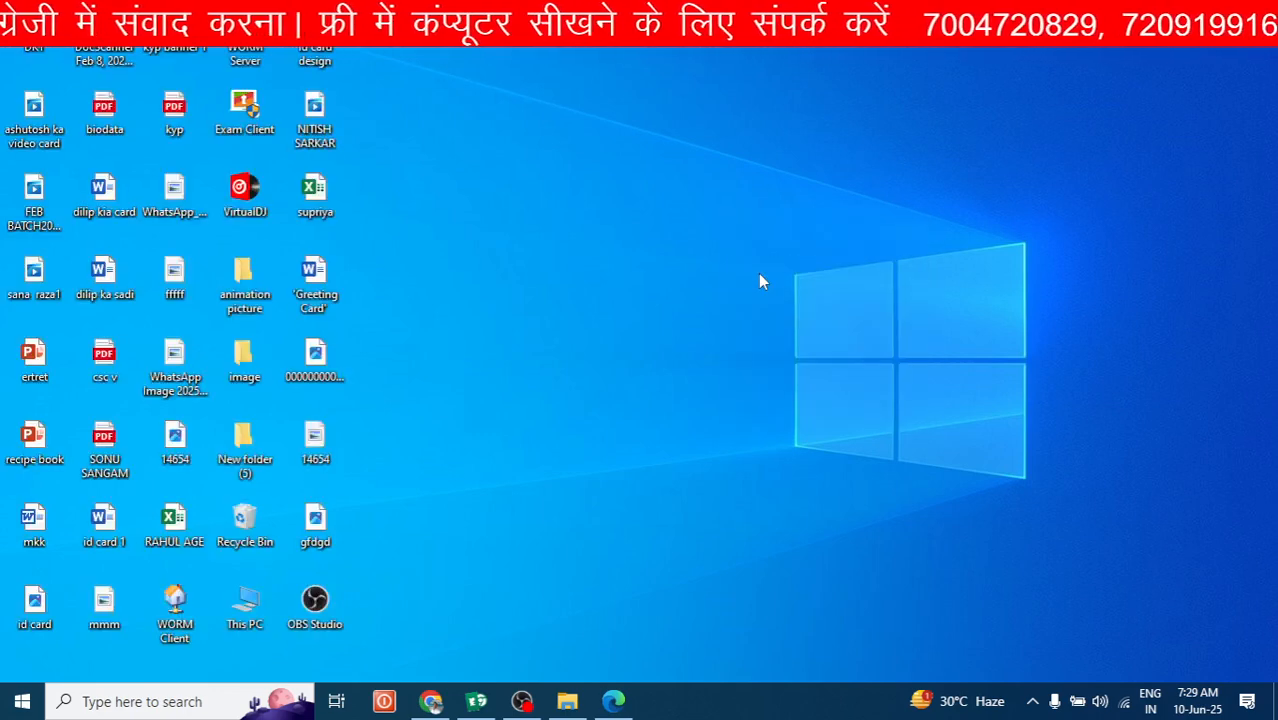
pyautogui.rightClick(682, 193)
pyautogui.click(712, 247)
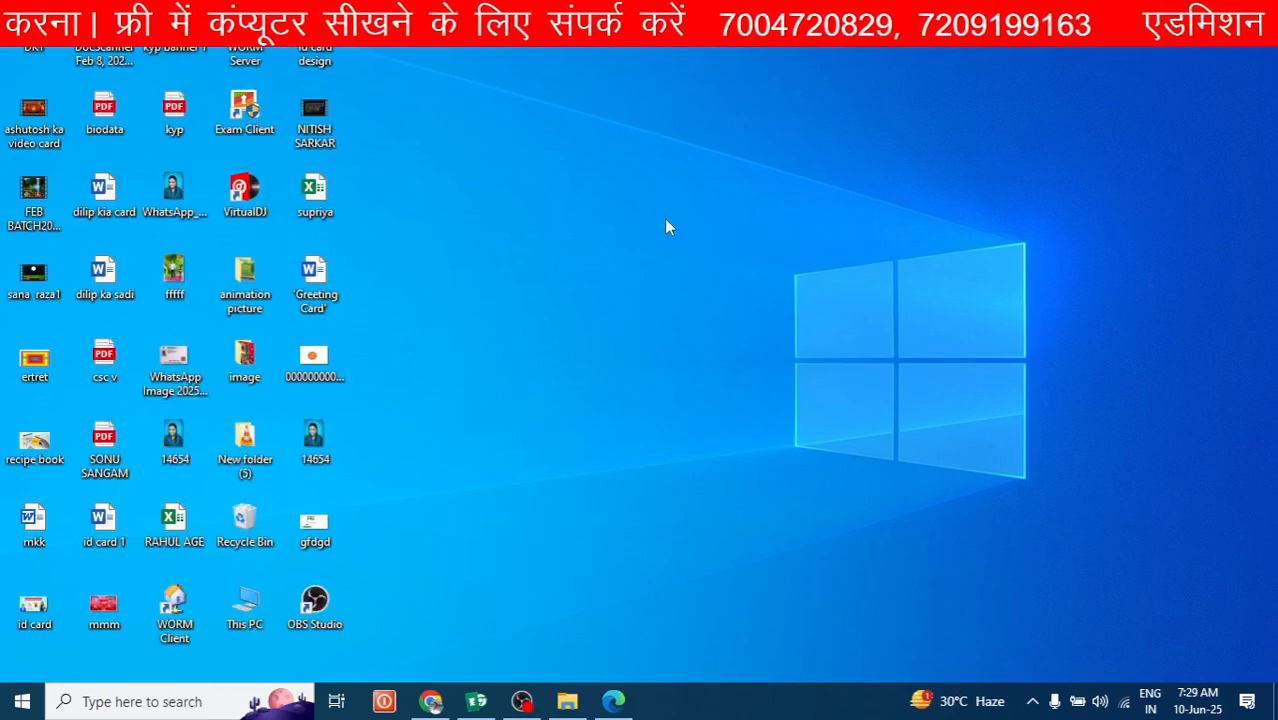
pyautogui.rightClick(626, 257)
pyautogui.click(656, 311)
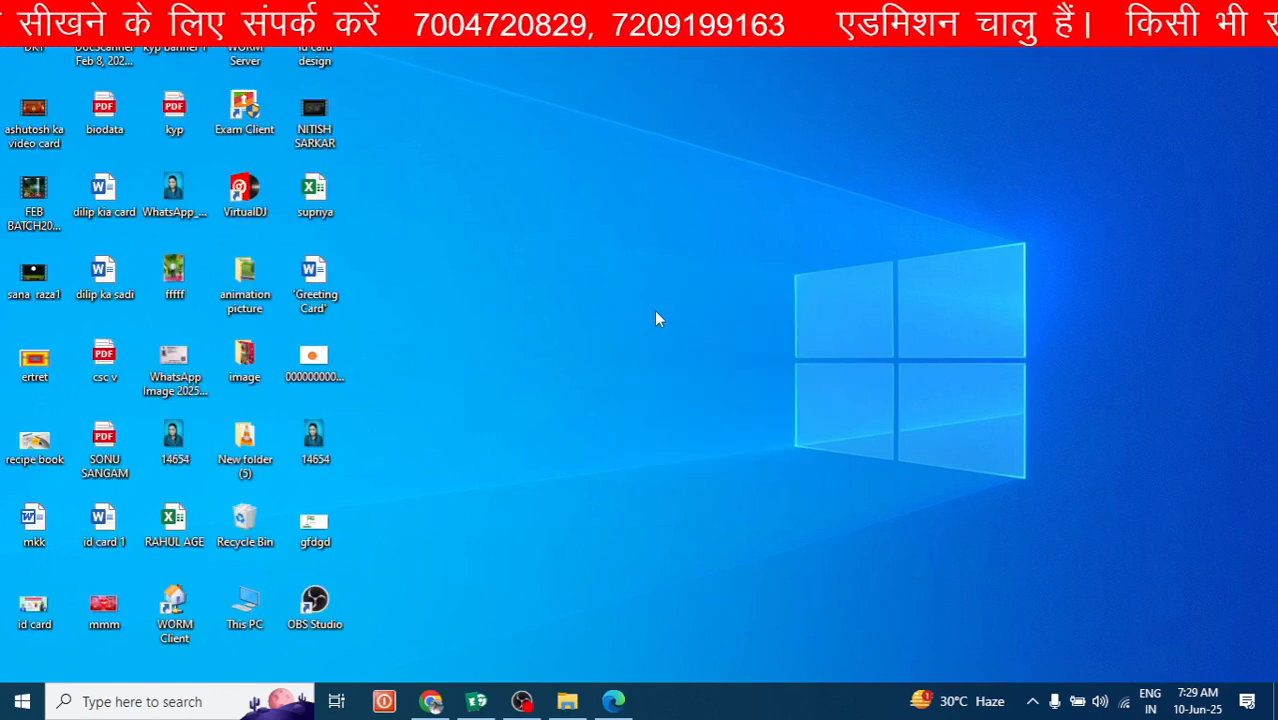
pyautogui.rightClick(596, 289)
pyautogui.click(626, 341)
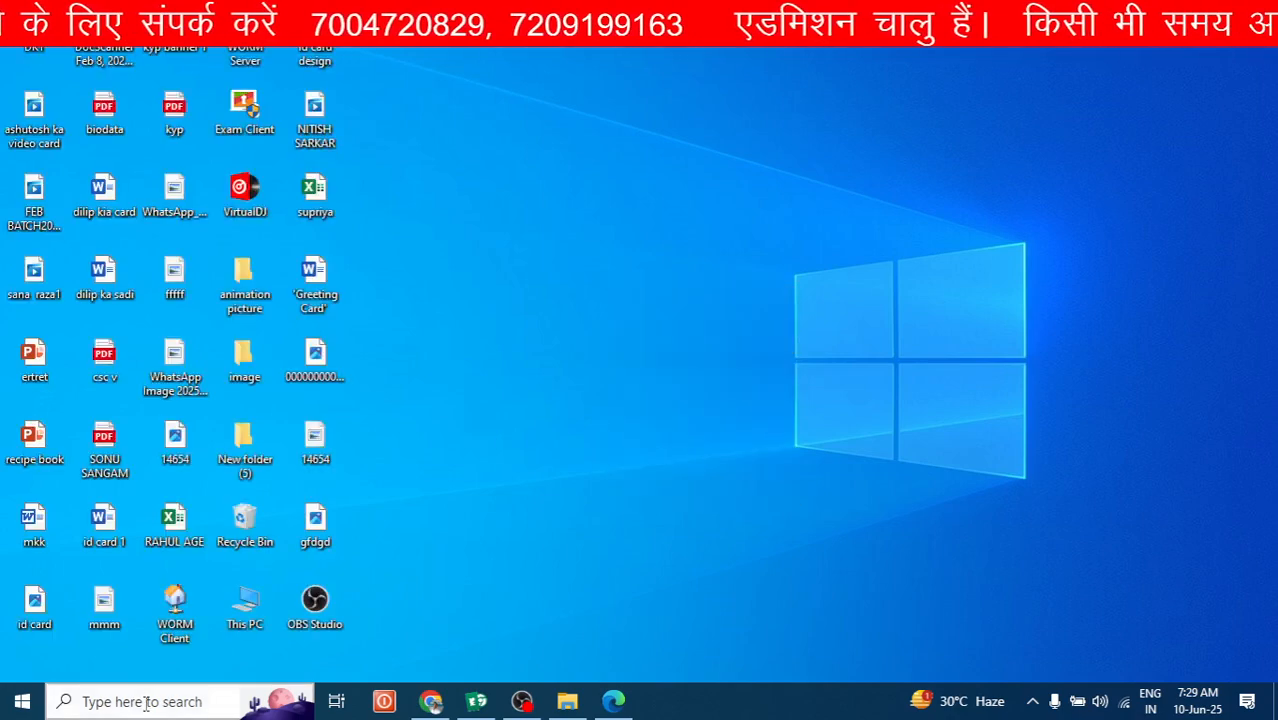
# Open Excel from the desktop and create a blank workbook.
pyautogui.click(146, 704)
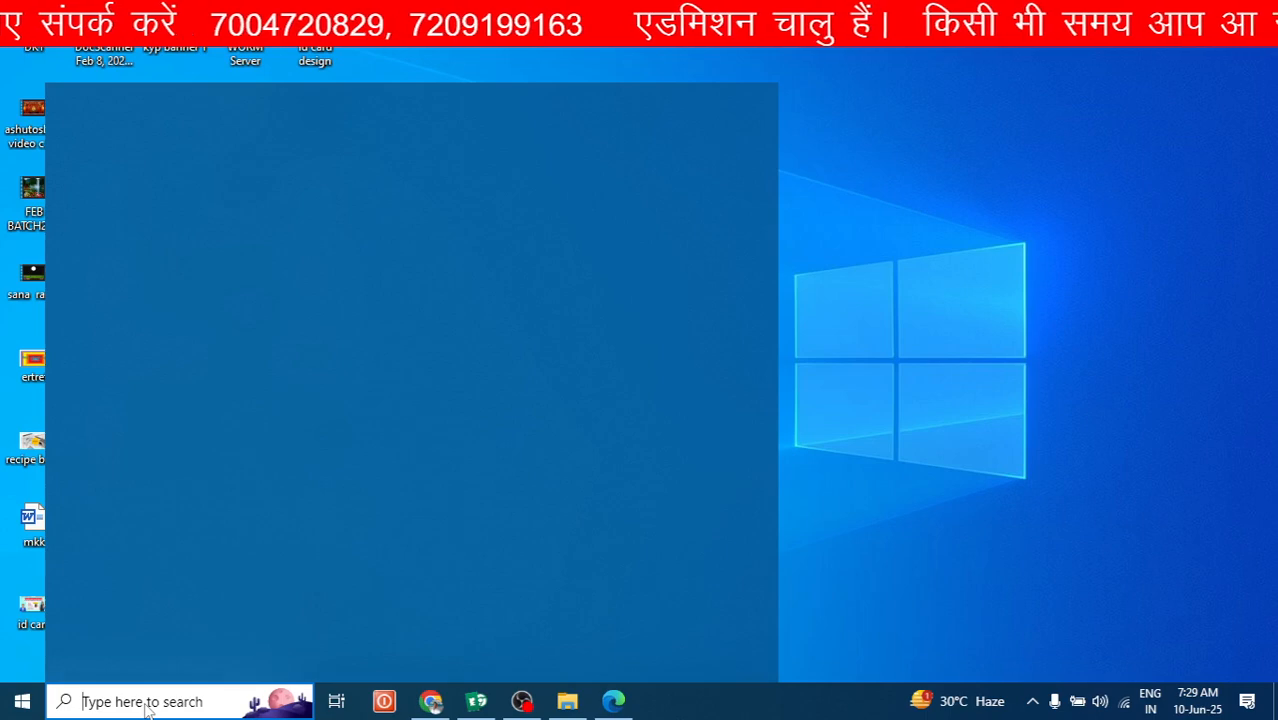
pyautogui.write('ex')
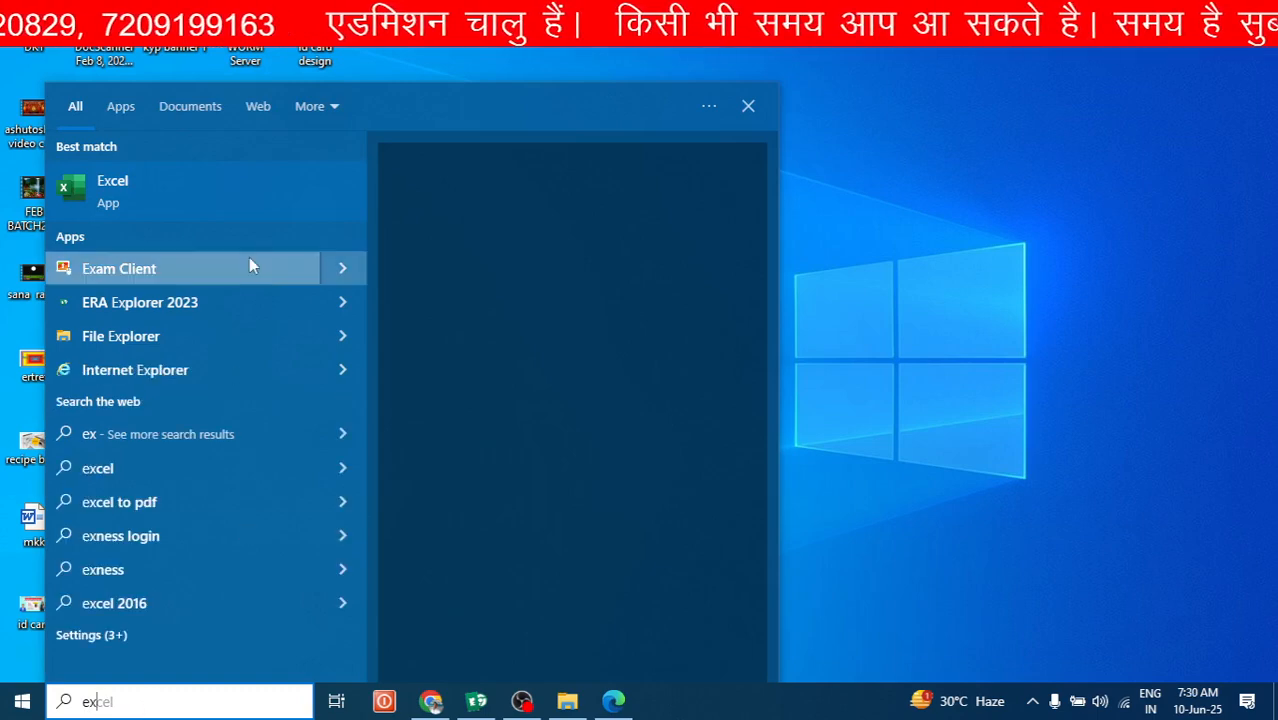
pyautogui.click(248, 195)
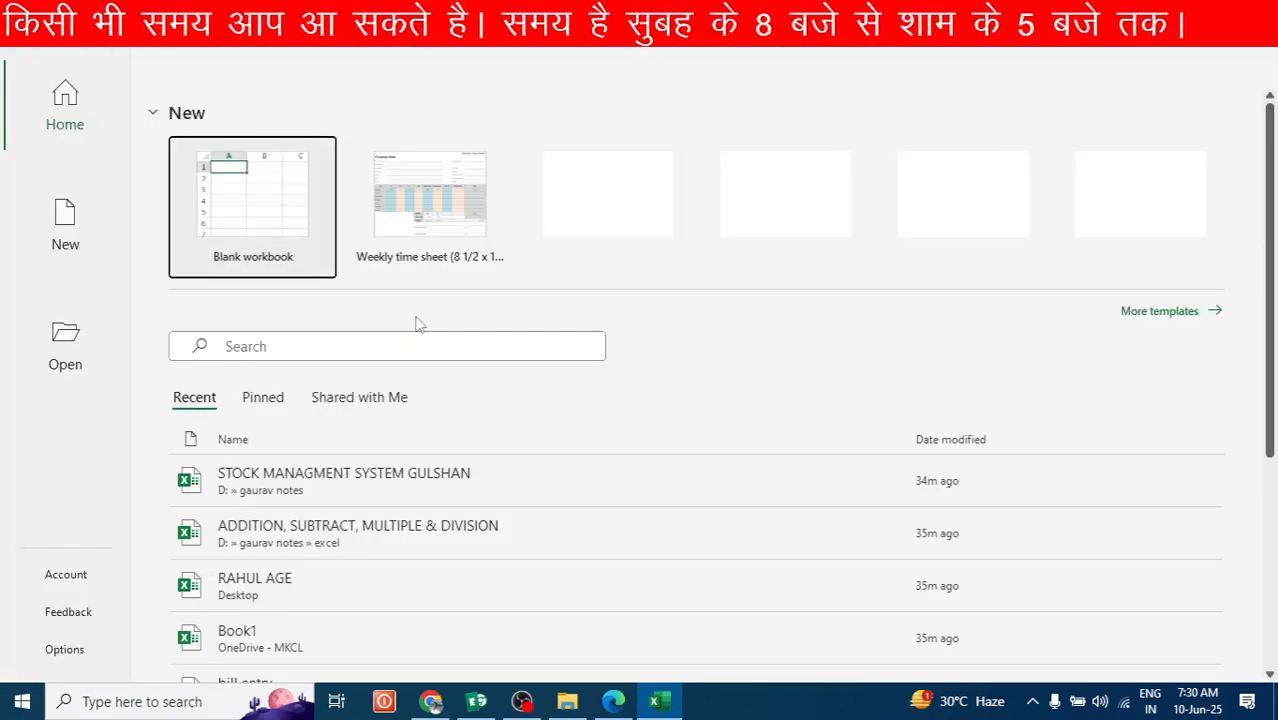
pyautogui.click(256, 198)
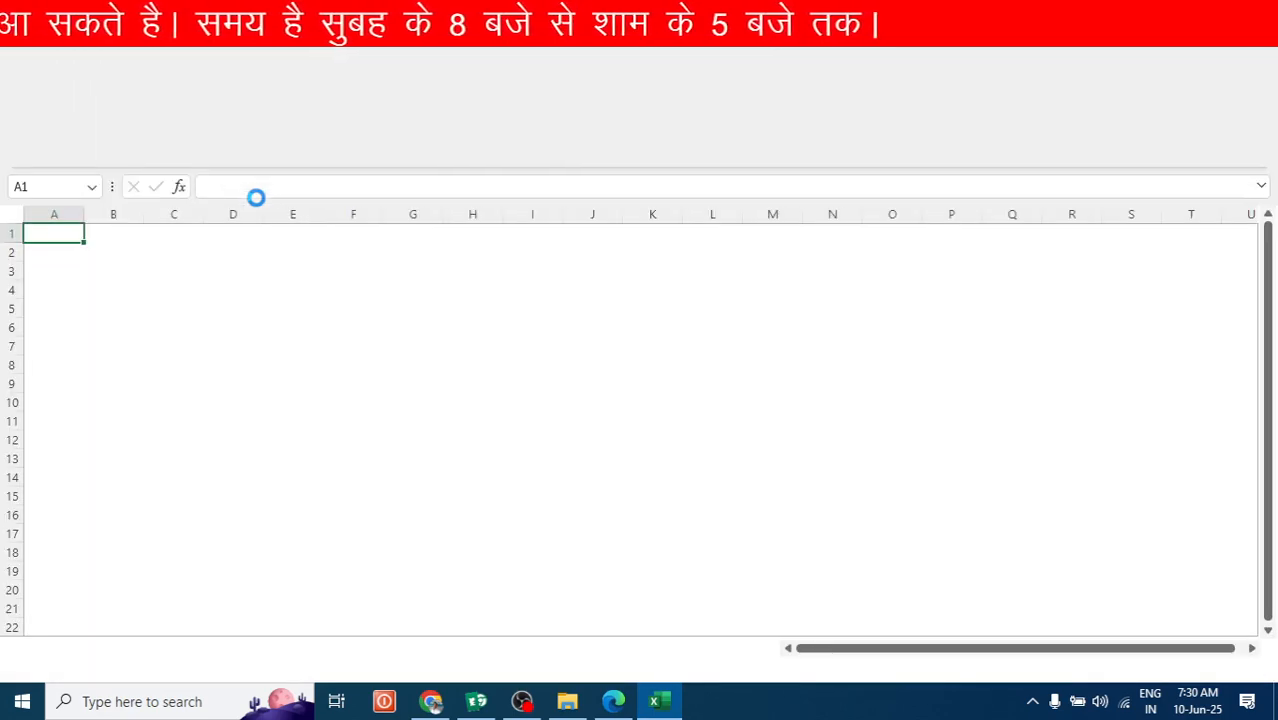
pyautogui.click(57, 213)
pyautogui.click(110, 213)
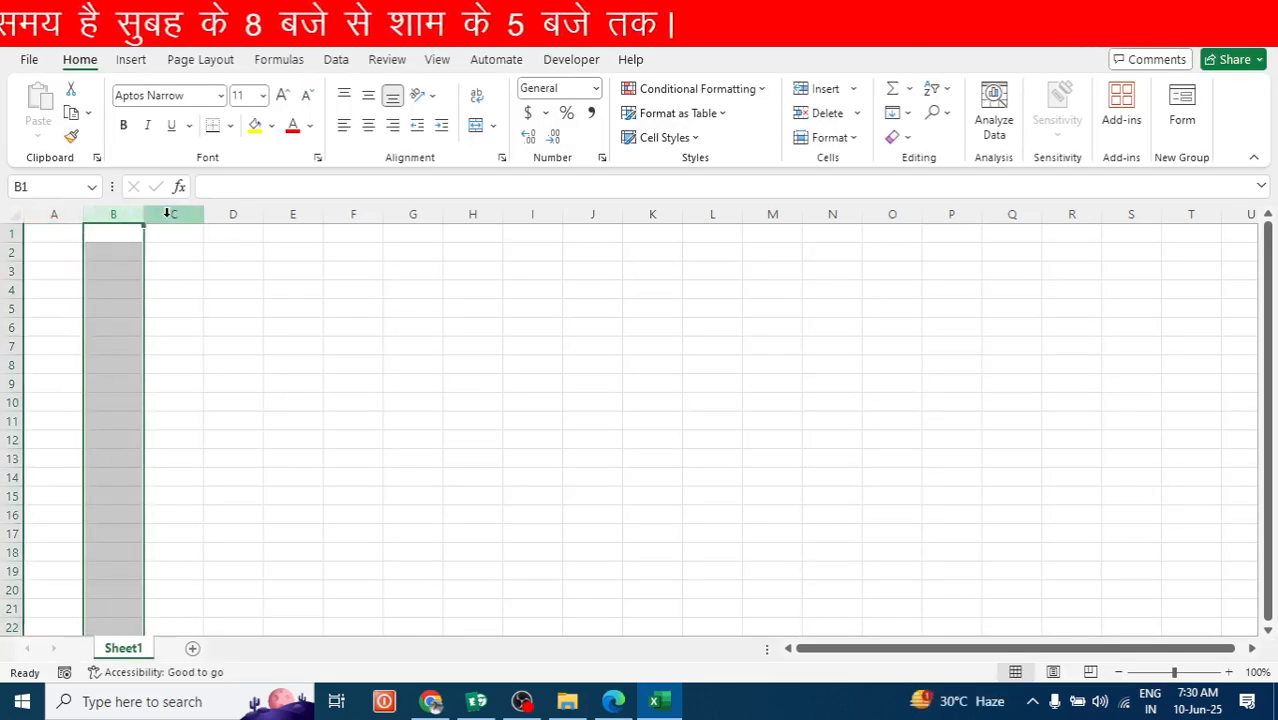
pyautogui.click(170, 213)
pyautogui.click(231, 213)
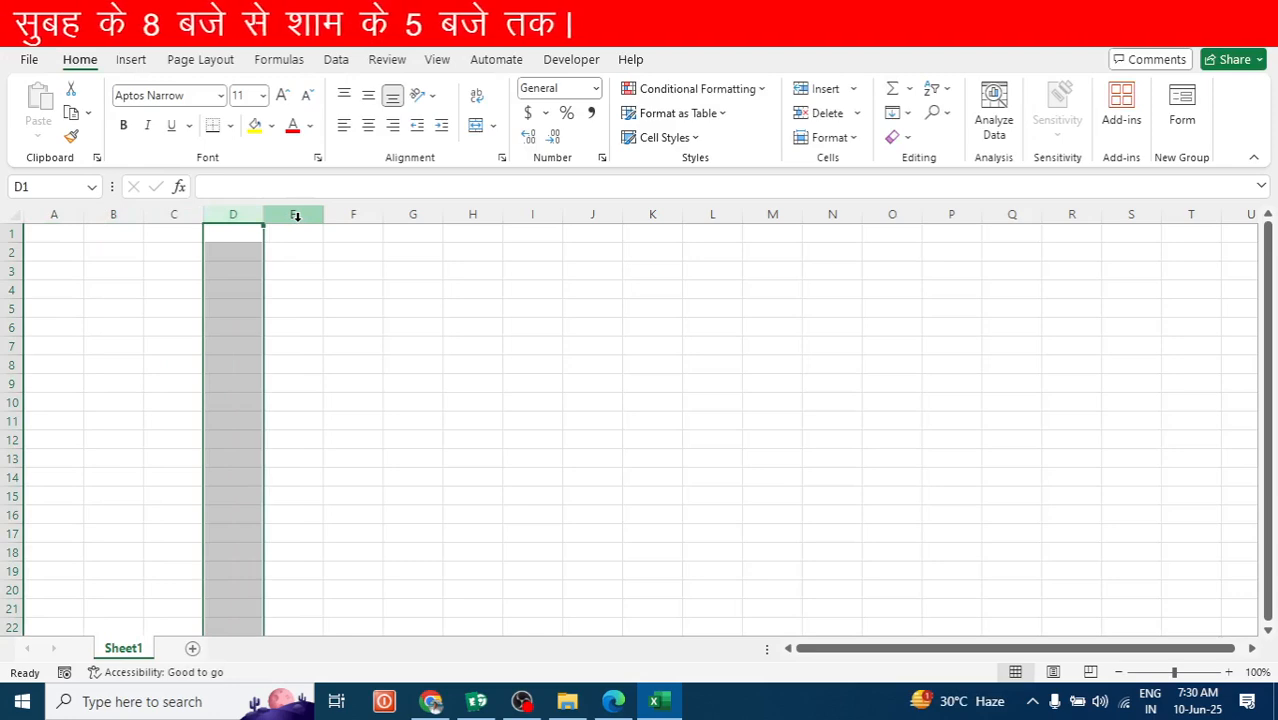
pyautogui.click(104, 362)
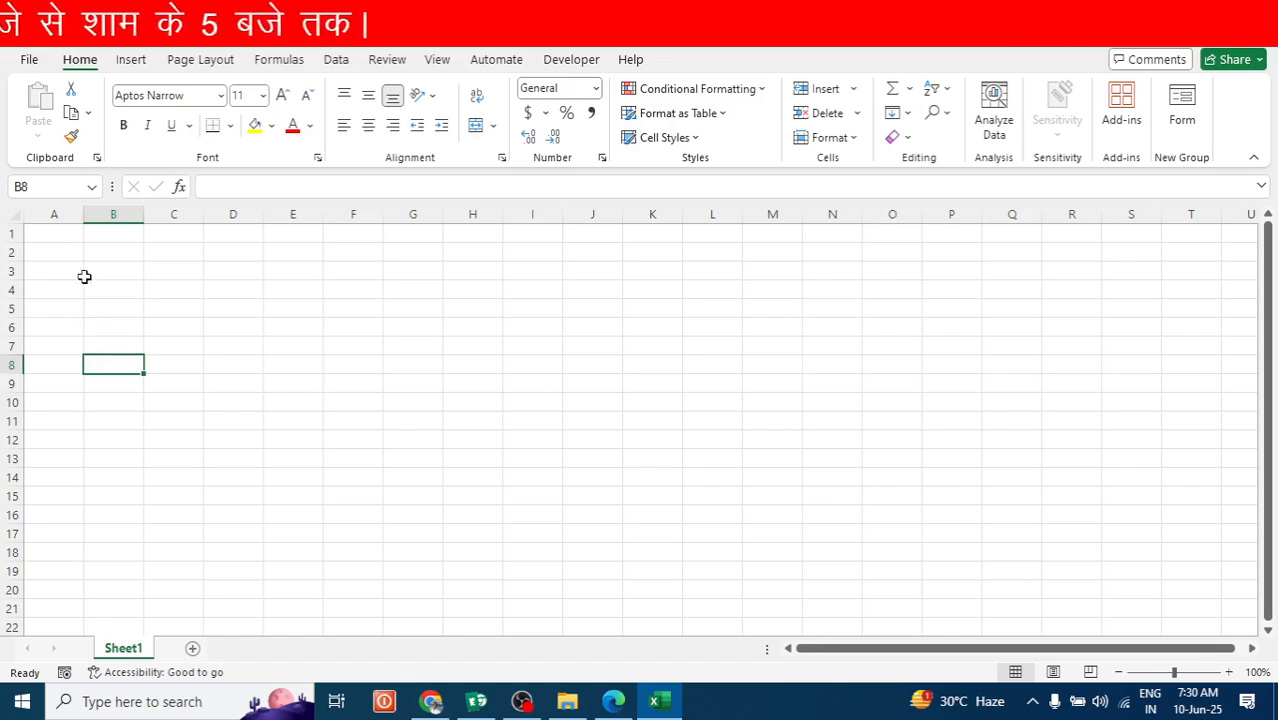
# Merge and center the range A1:Q3 as a title area across the sheet.
pyautogui.moveTo(53, 231); pyautogui.dragTo(1014, 270)
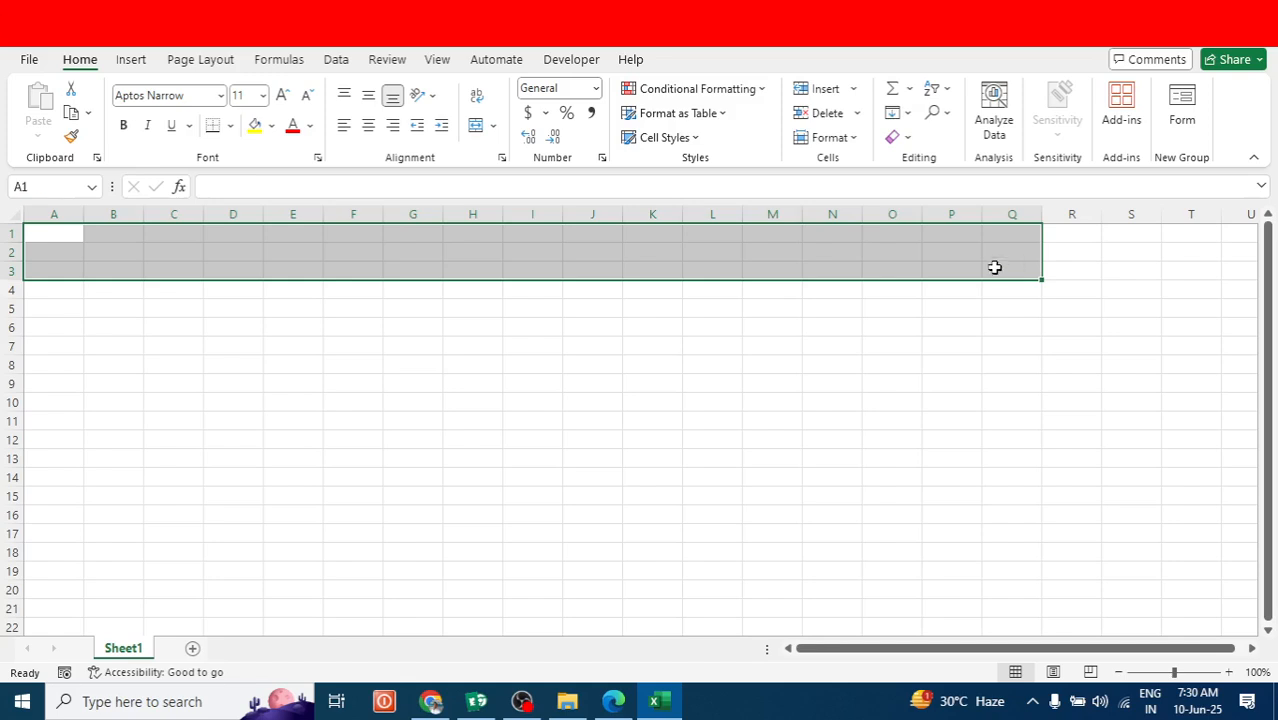
pyautogui.click(493, 125)
pyautogui.click(538, 152)
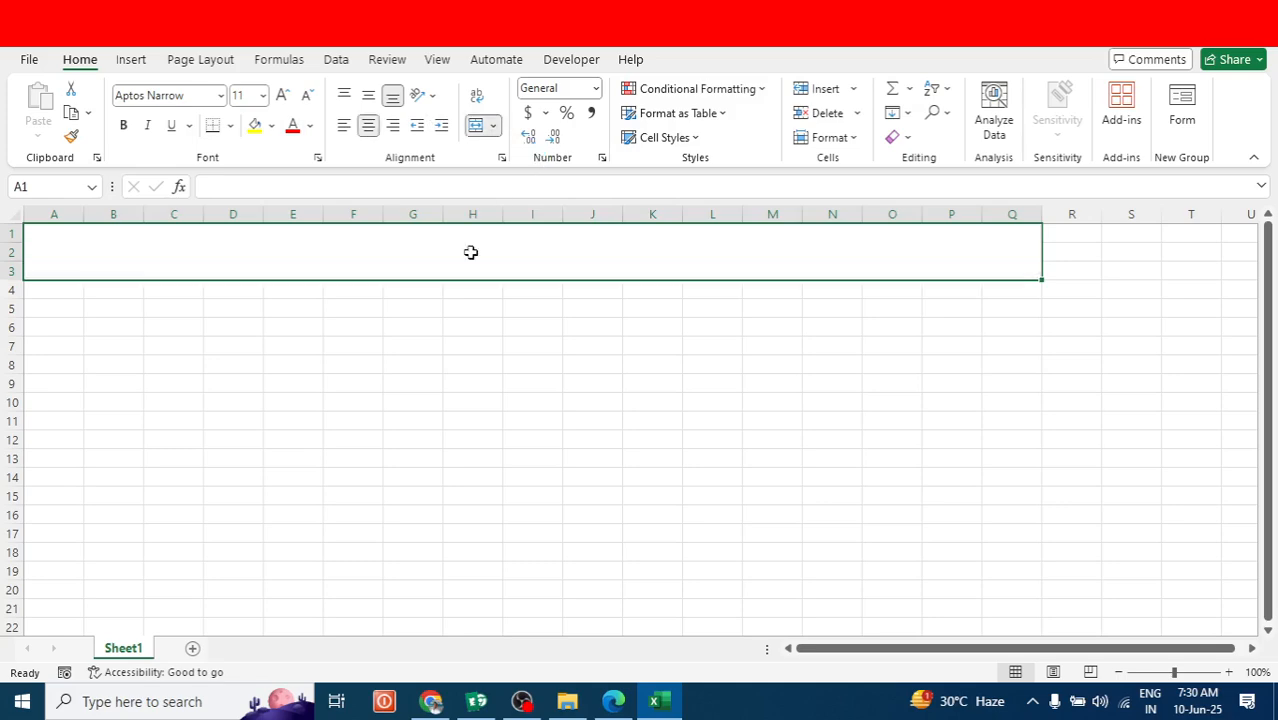
# Enter the title "employee record" in the merged cell A1.
pyautogui.click(706, 707)
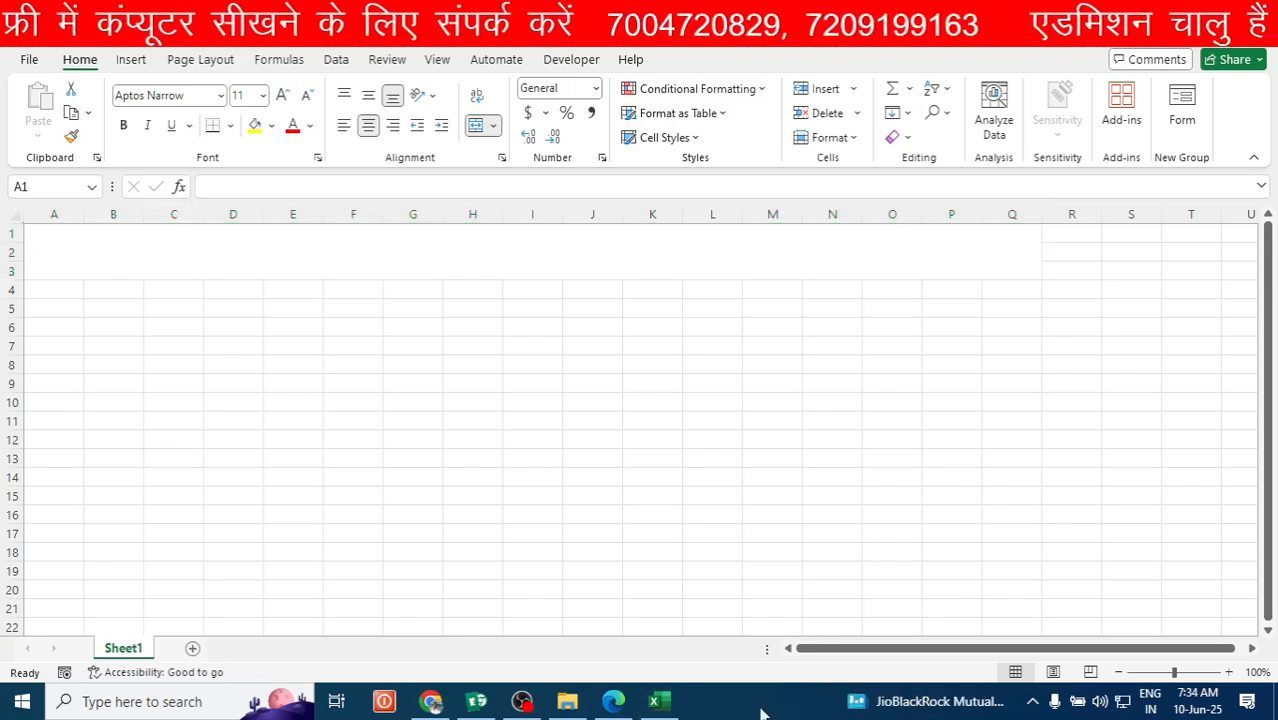
pyautogui.click(413, 318)
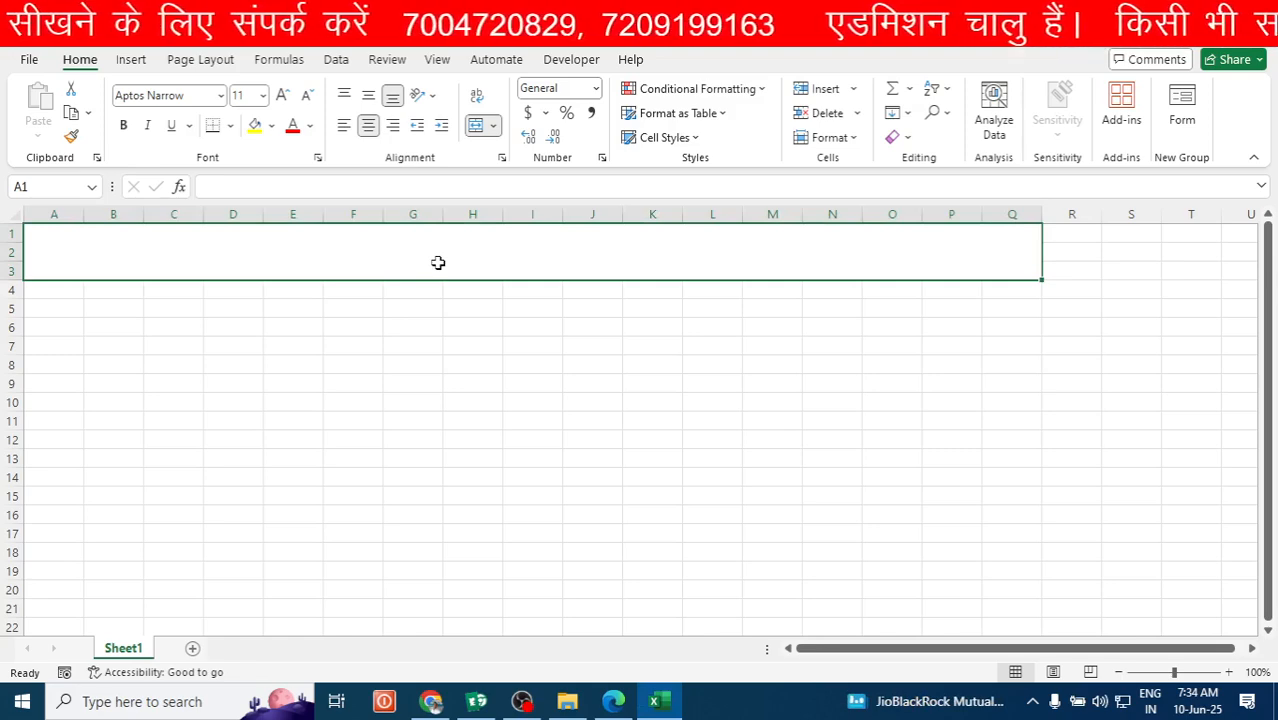
pyautogui.write('empl')
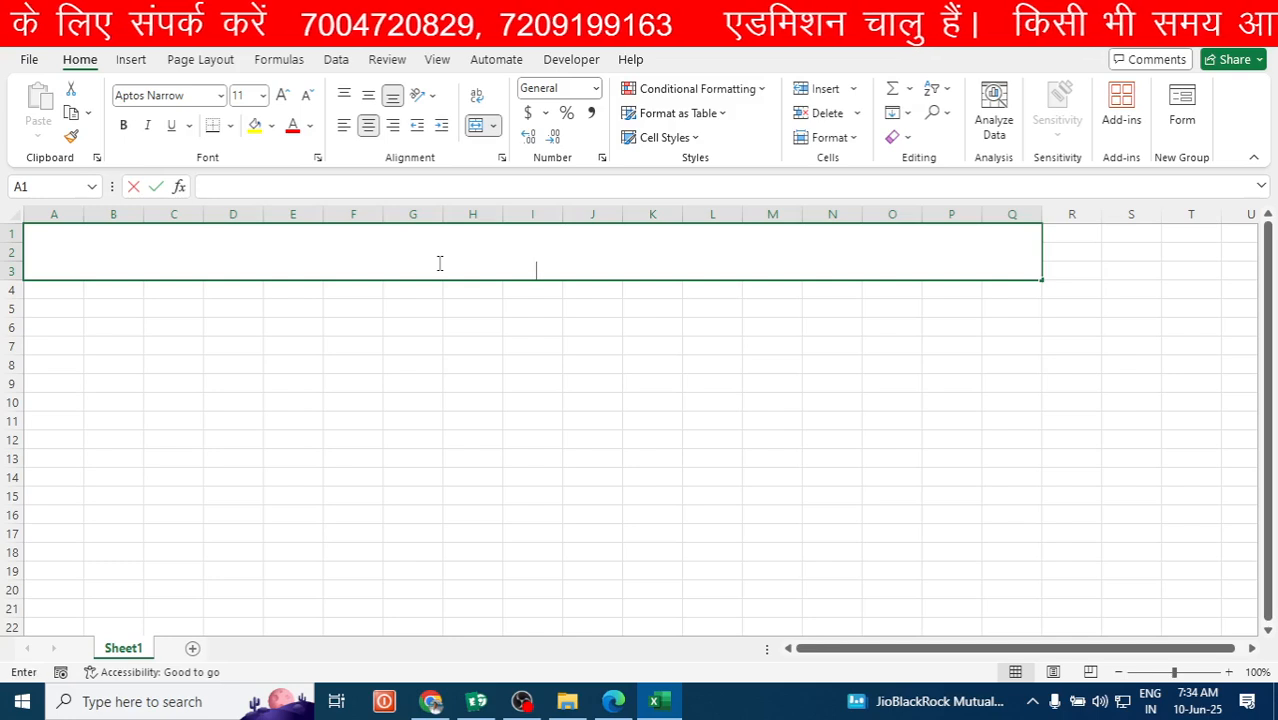
pyautogui.write('oyee')
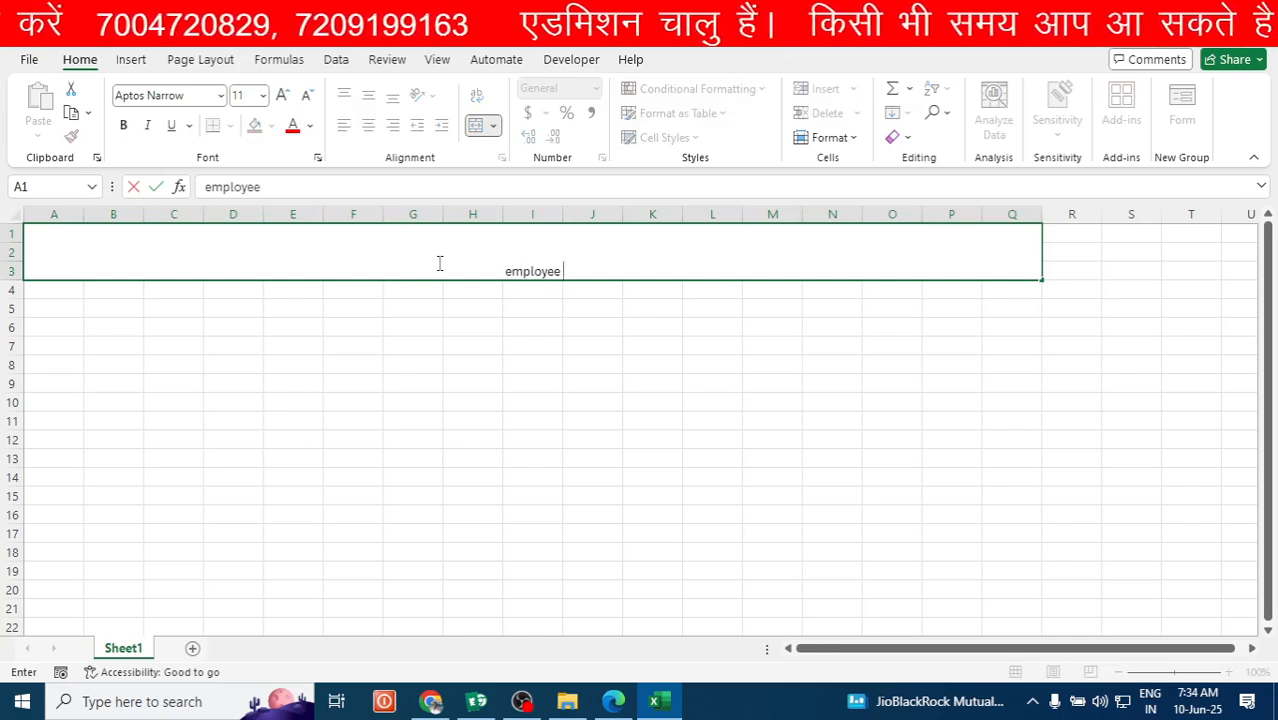
pyautogui.write(' record')
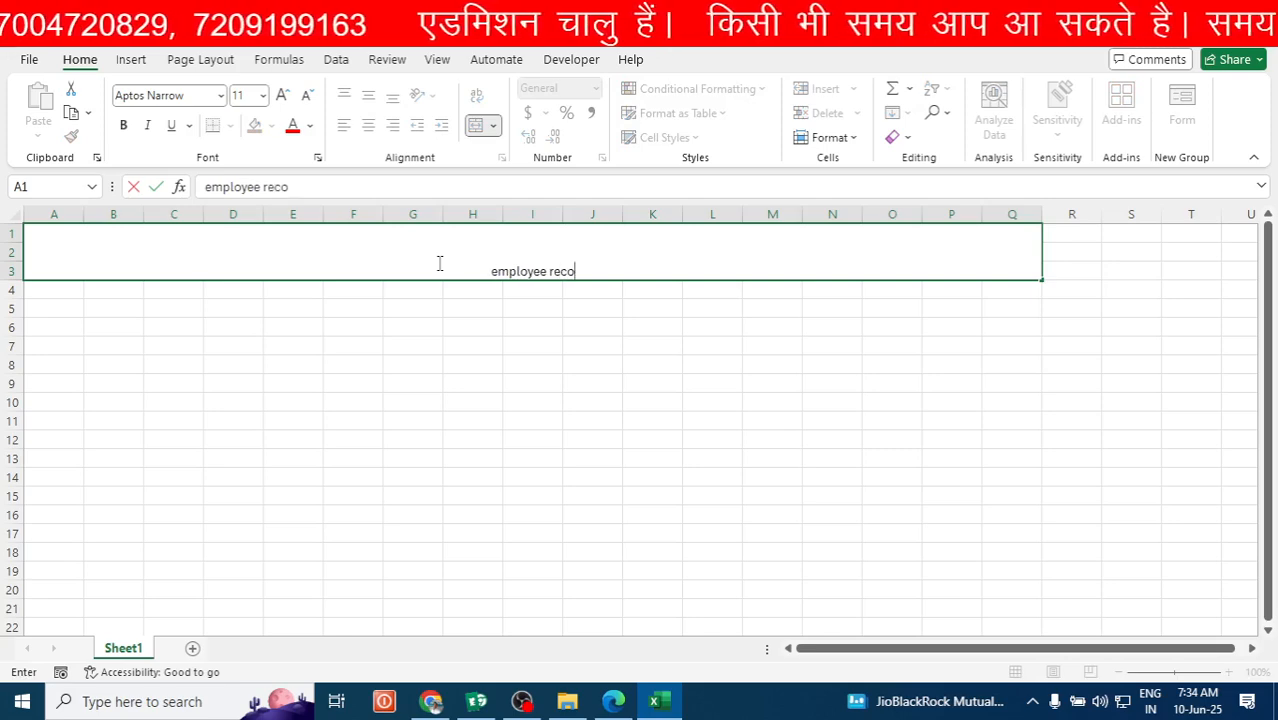
pyautogui.click(520, 350)
# Align the title to the vertical middle of its merged cell and set its font size to 48.
pyautogui.click(607, 265)
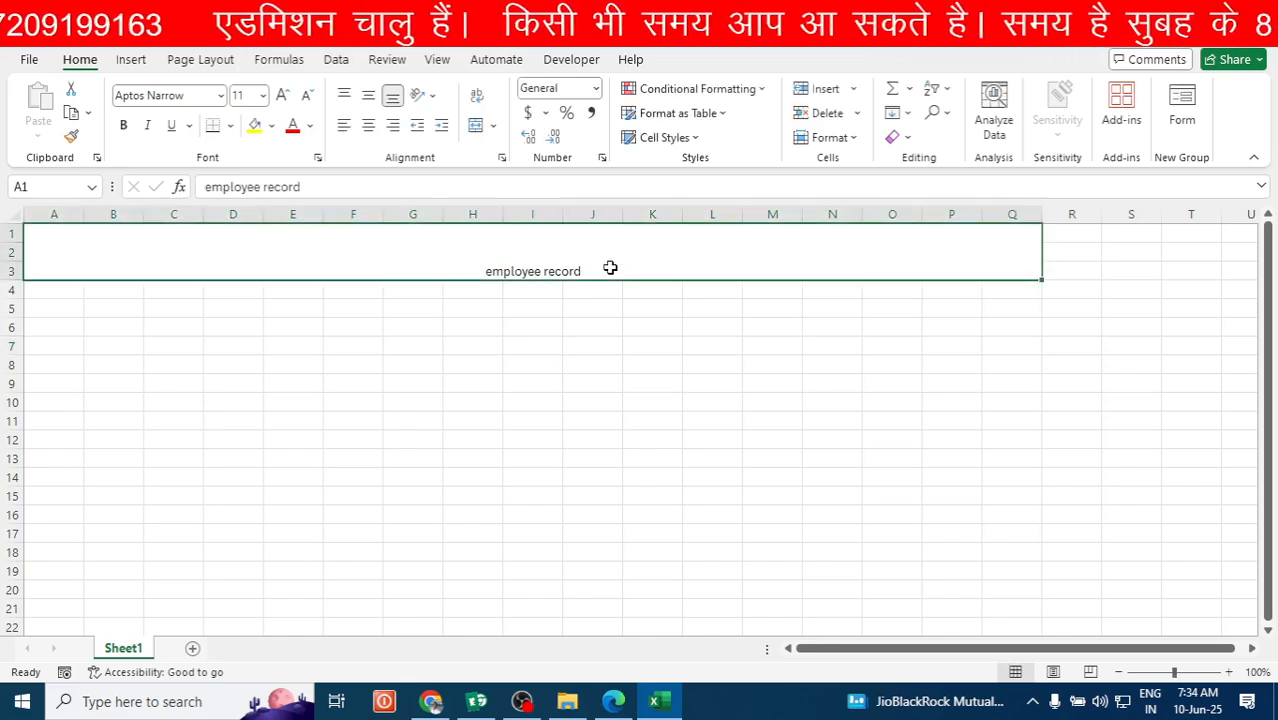
pyautogui.click(368, 95)
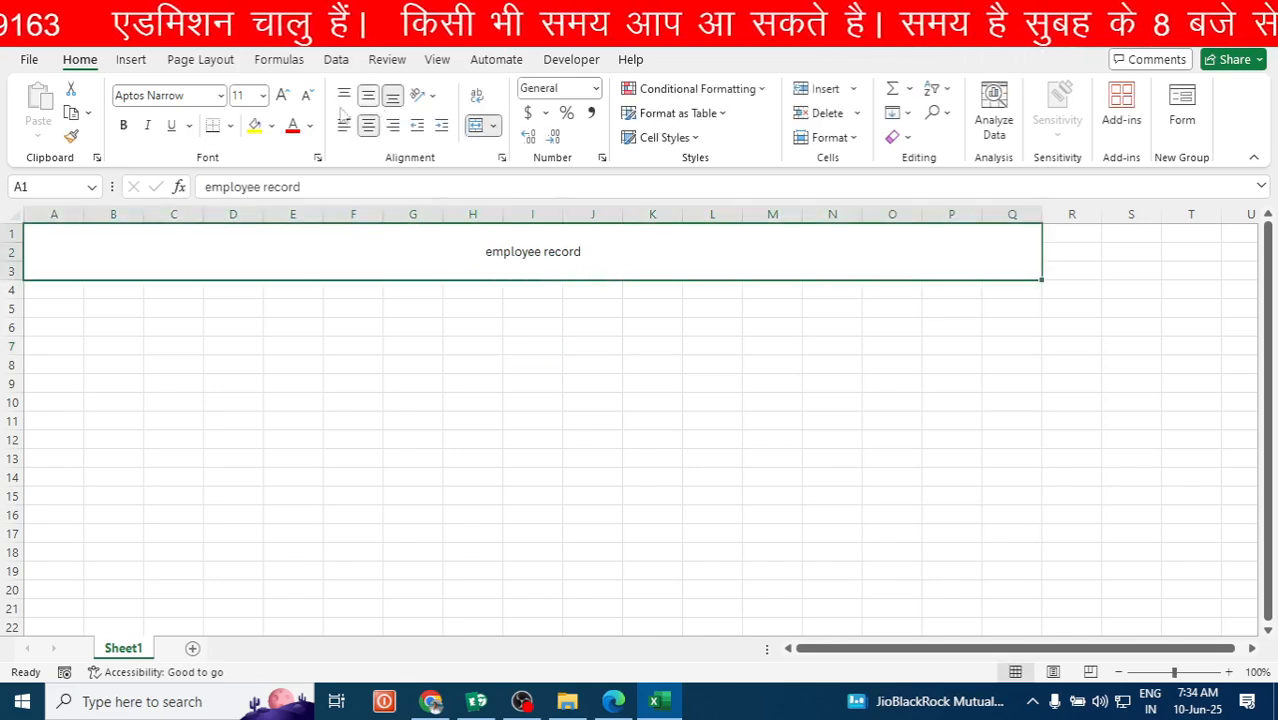
pyautogui.click(283, 96)
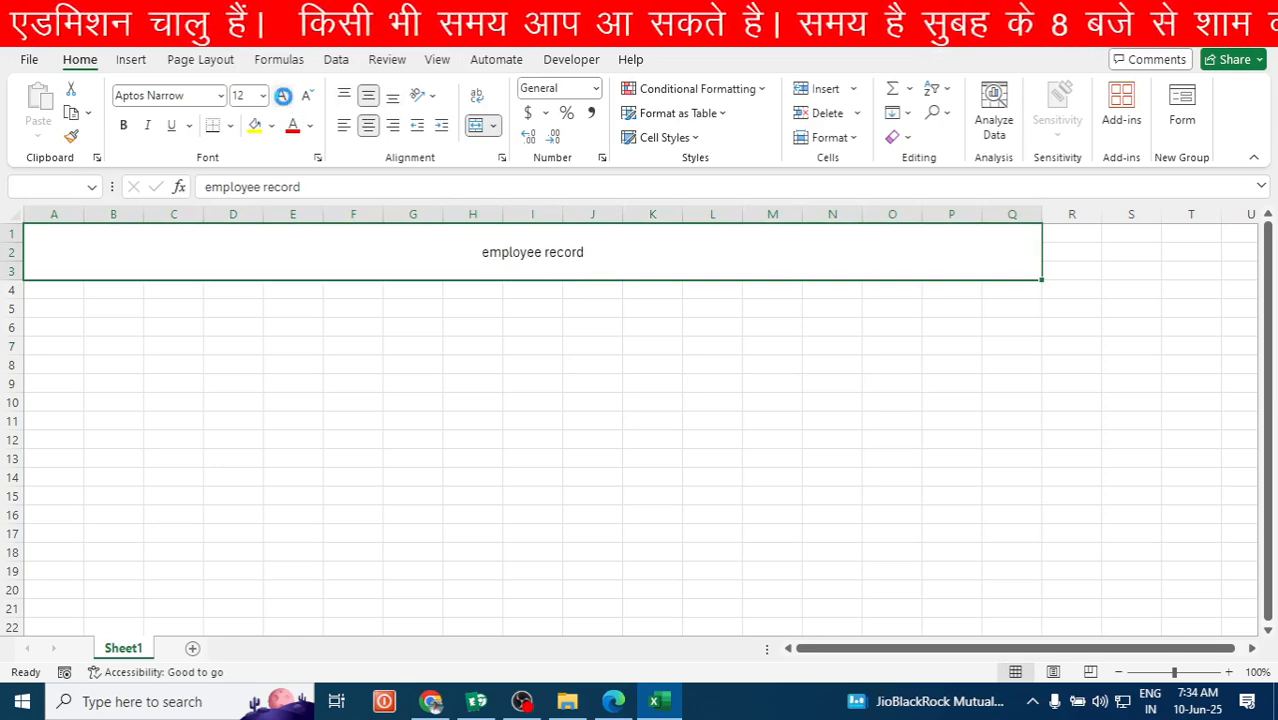
pyautogui.click(283, 96)
pyautogui.click(283, 96)
pyautogui.click(283, 96)
pyautogui.click(283, 96)
pyautogui.click(283, 96)
pyautogui.click(283, 96)
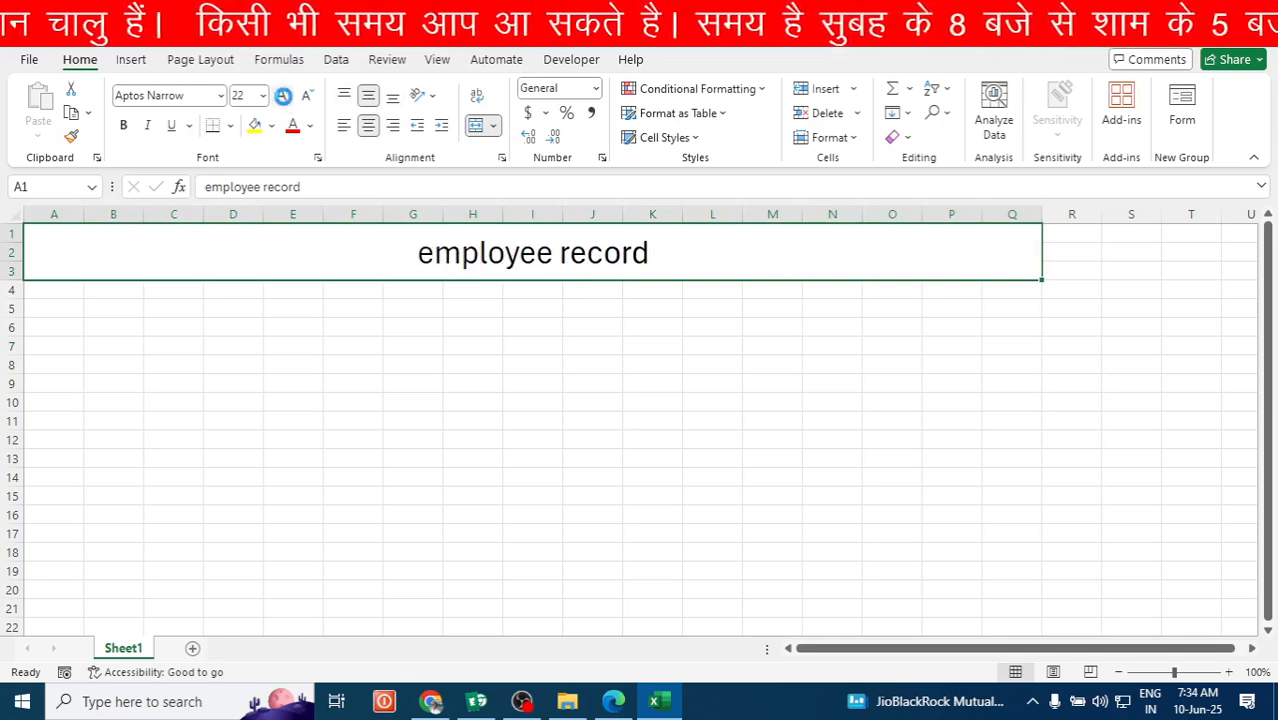
pyautogui.click(283, 96)
pyautogui.click(283, 96)
pyautogui.click(284, 97)
pyautogui.click(284, 97)
pyautogui.click(285, 98)
pyautogui.click(285, 98)
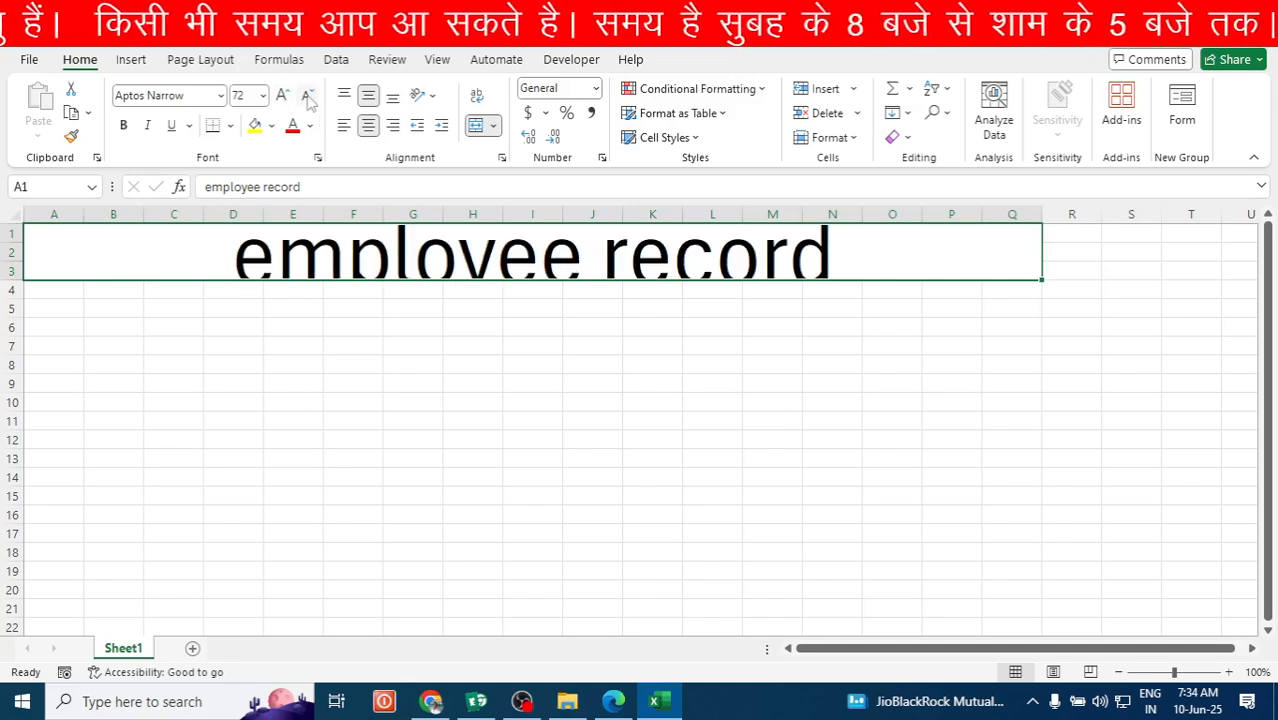
pyautogui.click(309, 97)
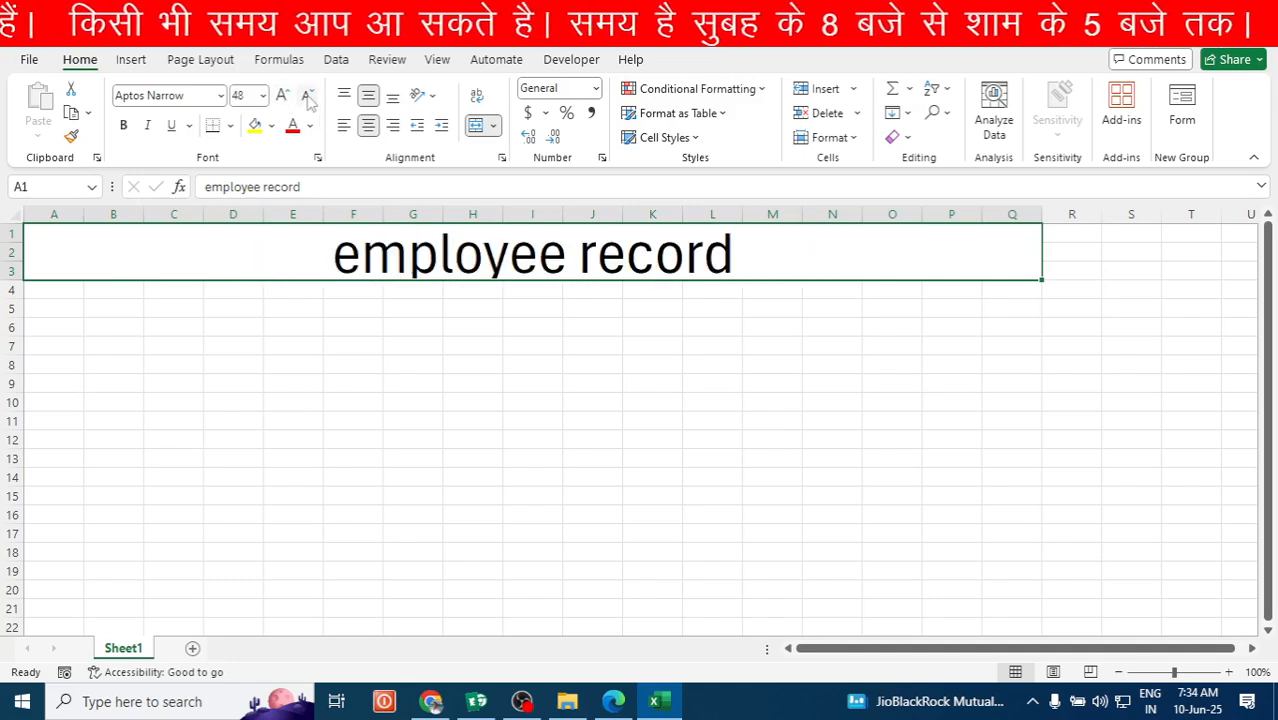
# Give the merged title cell a yellow fill and a red font color.
pyautogui.click(255, 126)
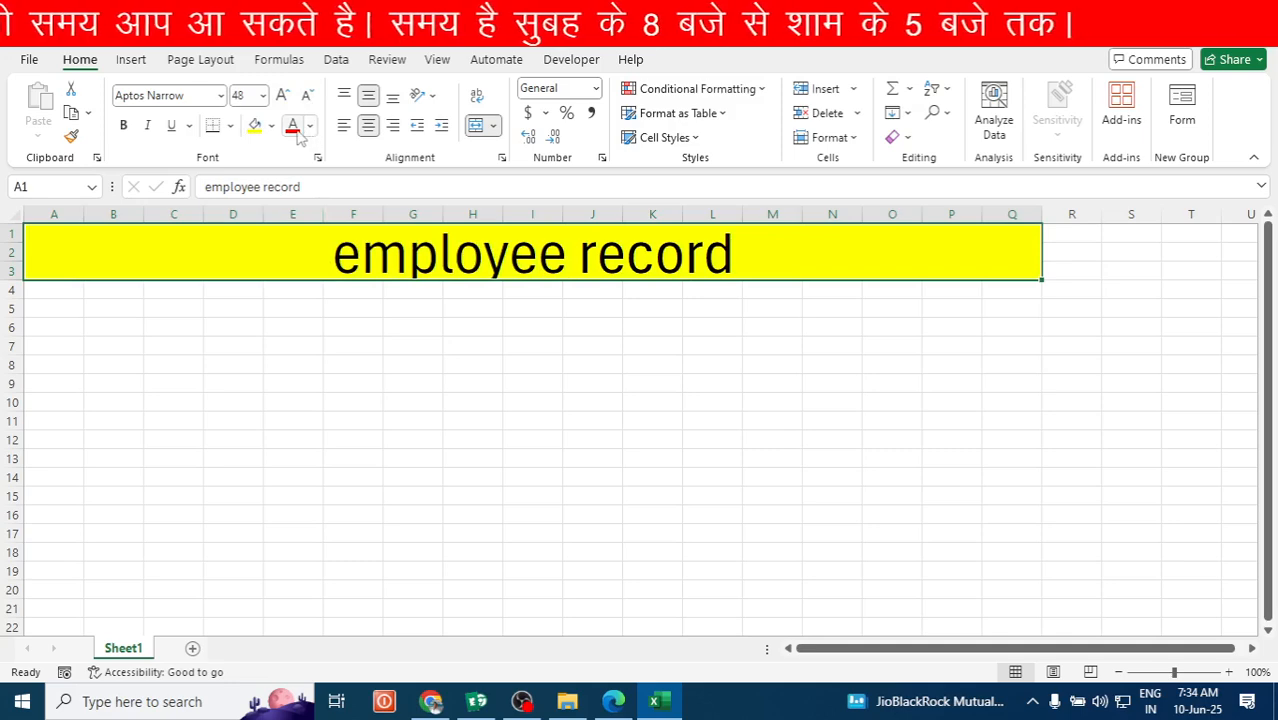
pyautogui.click(292, 125)
pyautogui.click(394, 339)
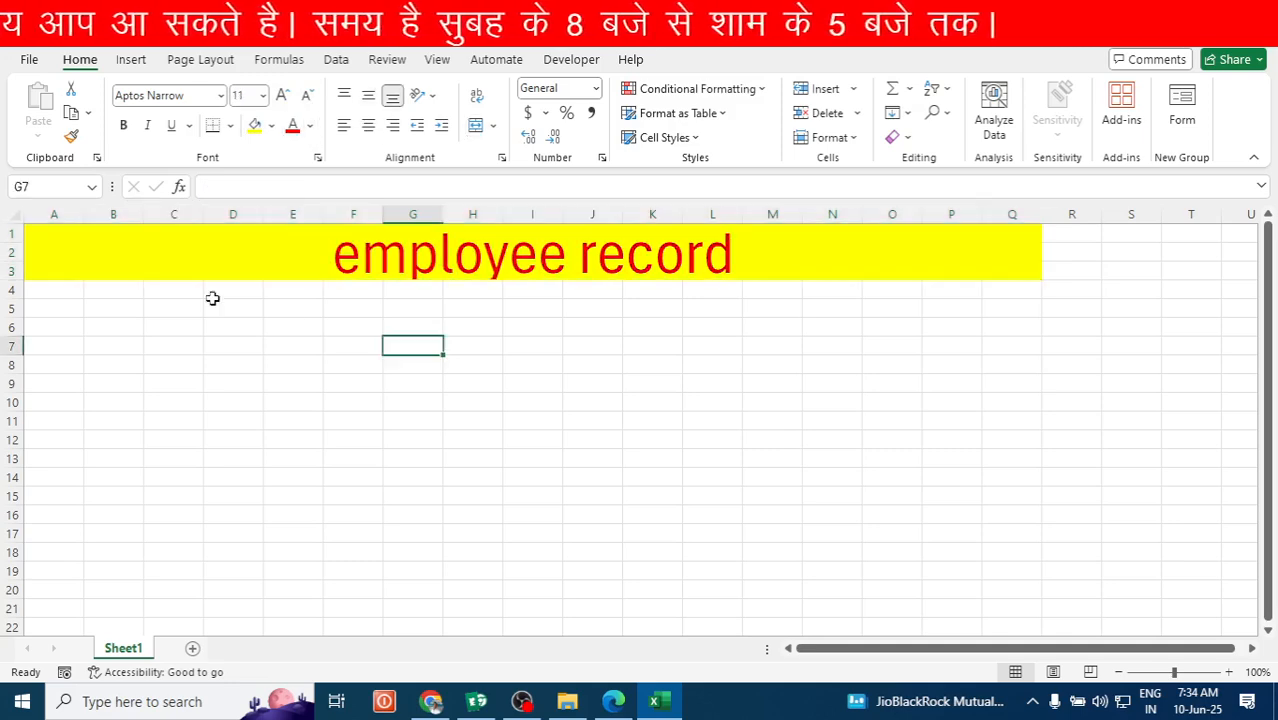
# Enter the column header "employee id" in cell A4.
pyautogui.doubleClick(72, 289)
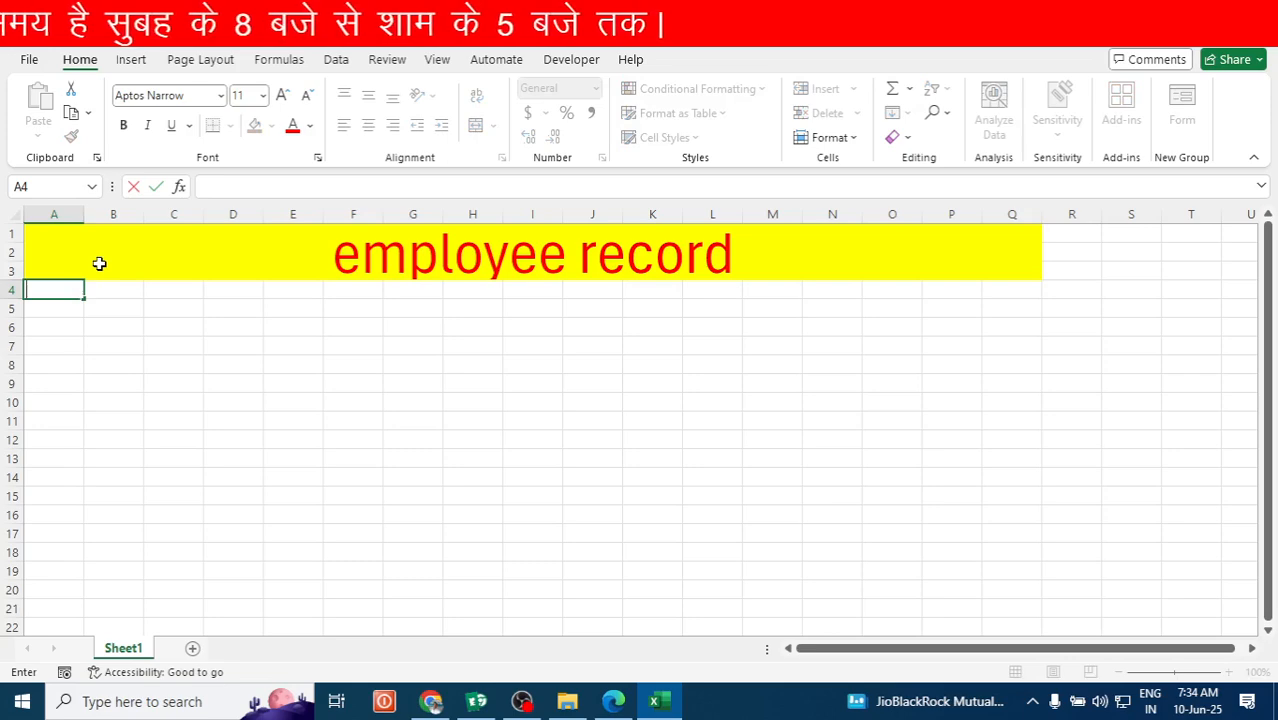
pyautogui.write('employee record')
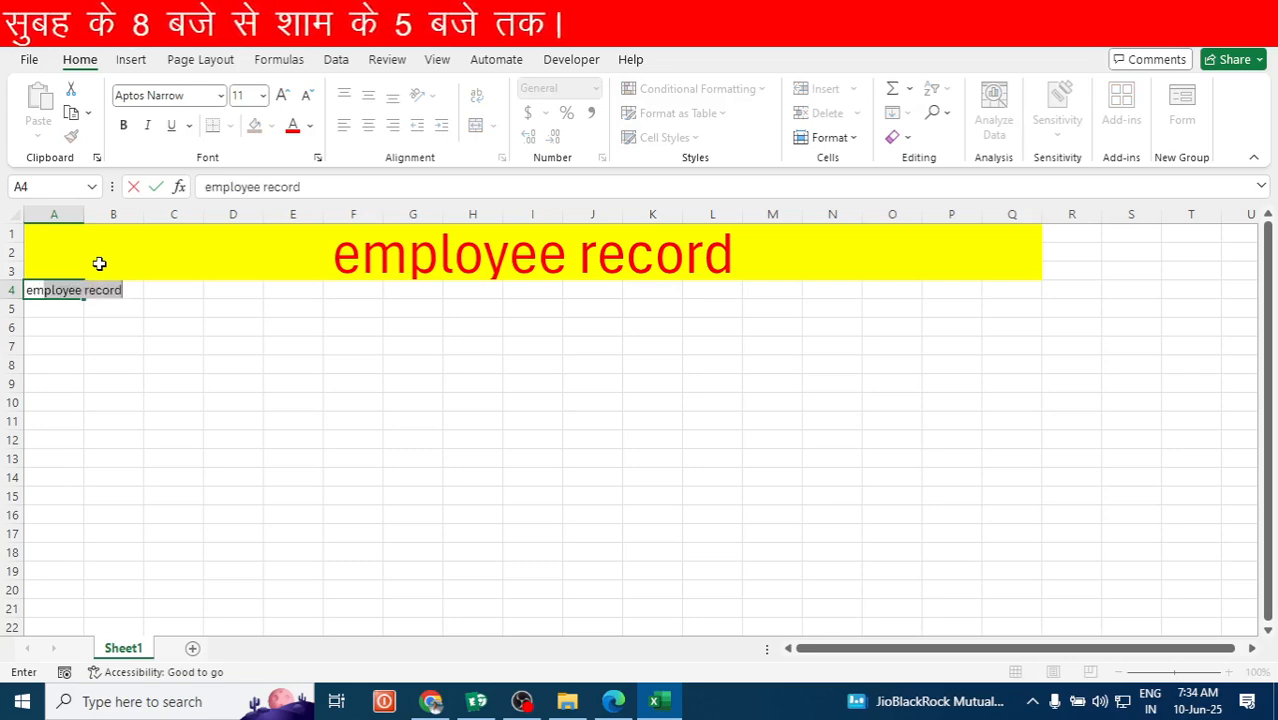
pyautogui.press('Tab')
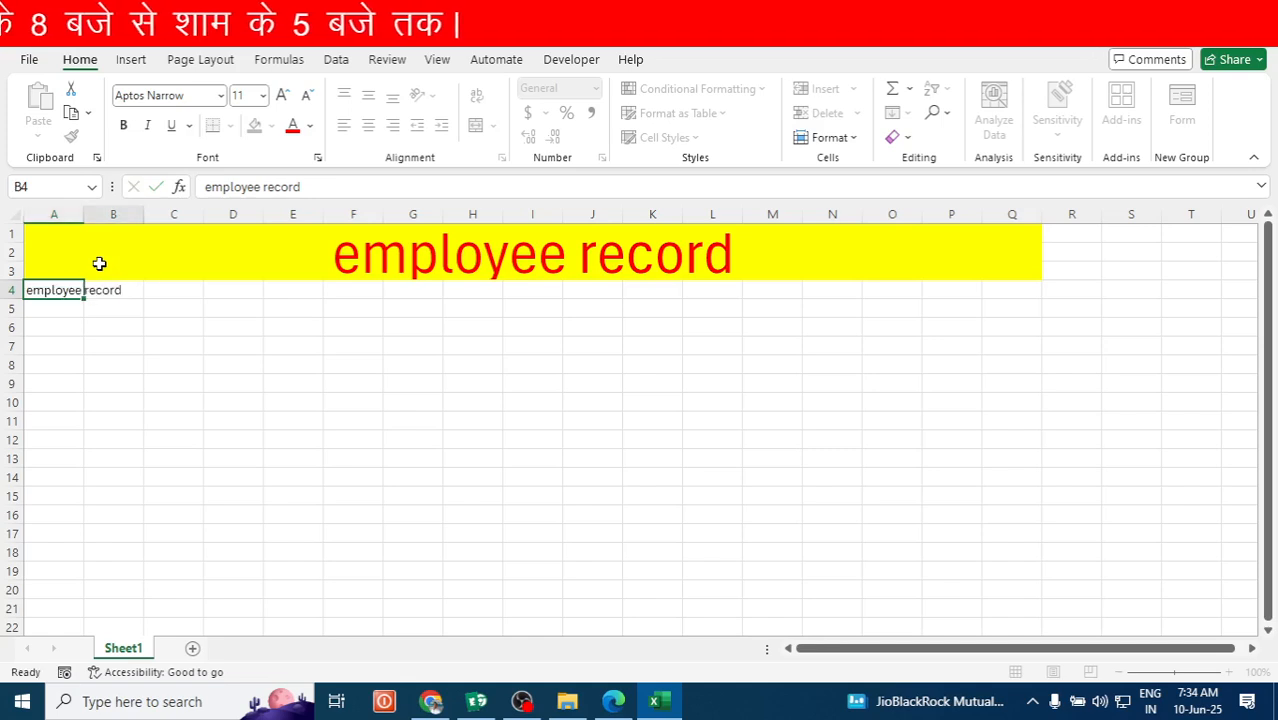
pyautogui.click(57, 295)
pyautogui.doubleClick(64, 290)
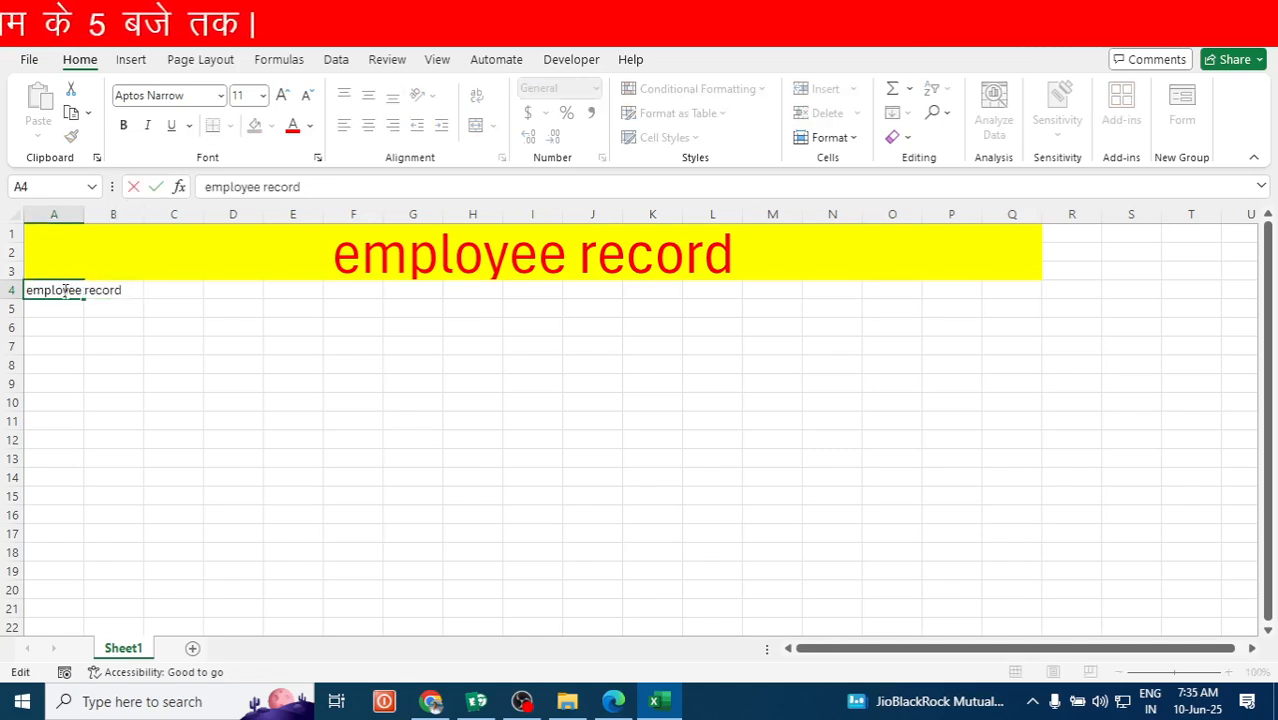
pyautogui.press('Right')
pyautogui.press('Right')
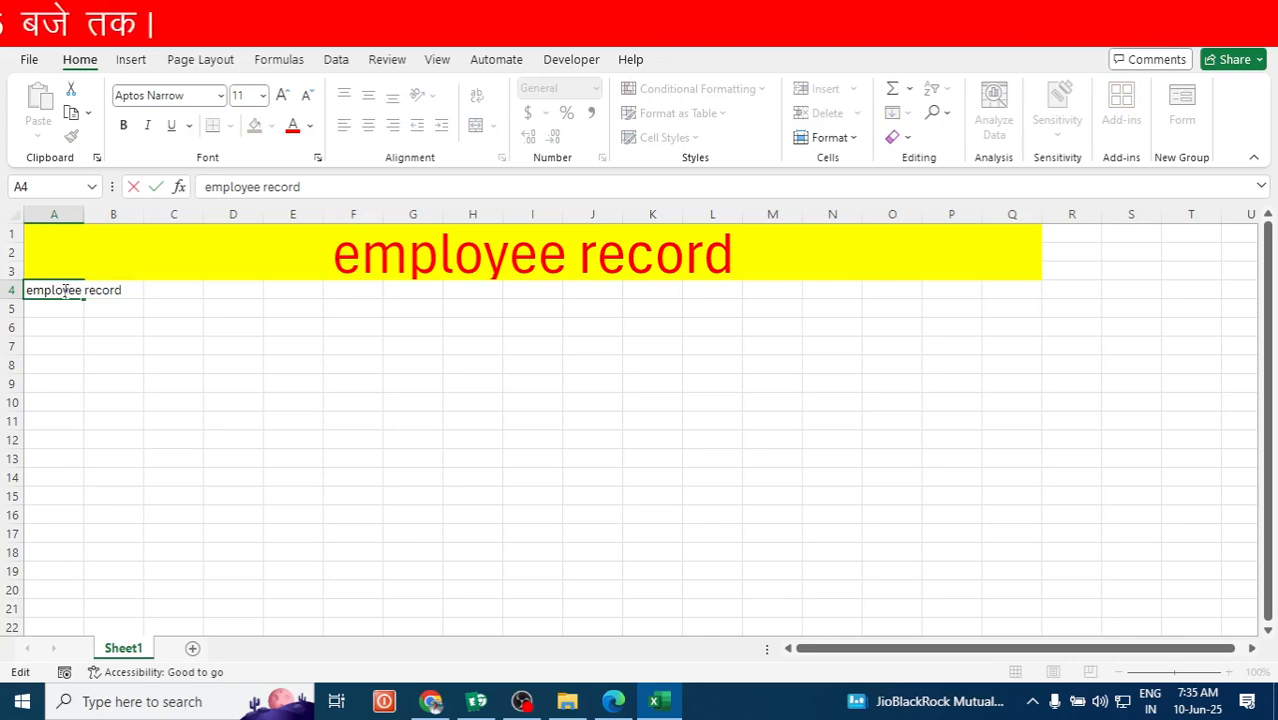
pyautogui.press('BackSpace')
pyautogui.press('BackSpace')
pyautogui.press('BackSpace')
pyautogui.press('BackSpace')
pyautogui.press('BackSpace')
pyautogui.press('BackSpace')
pyautogui.press('BackSpace')
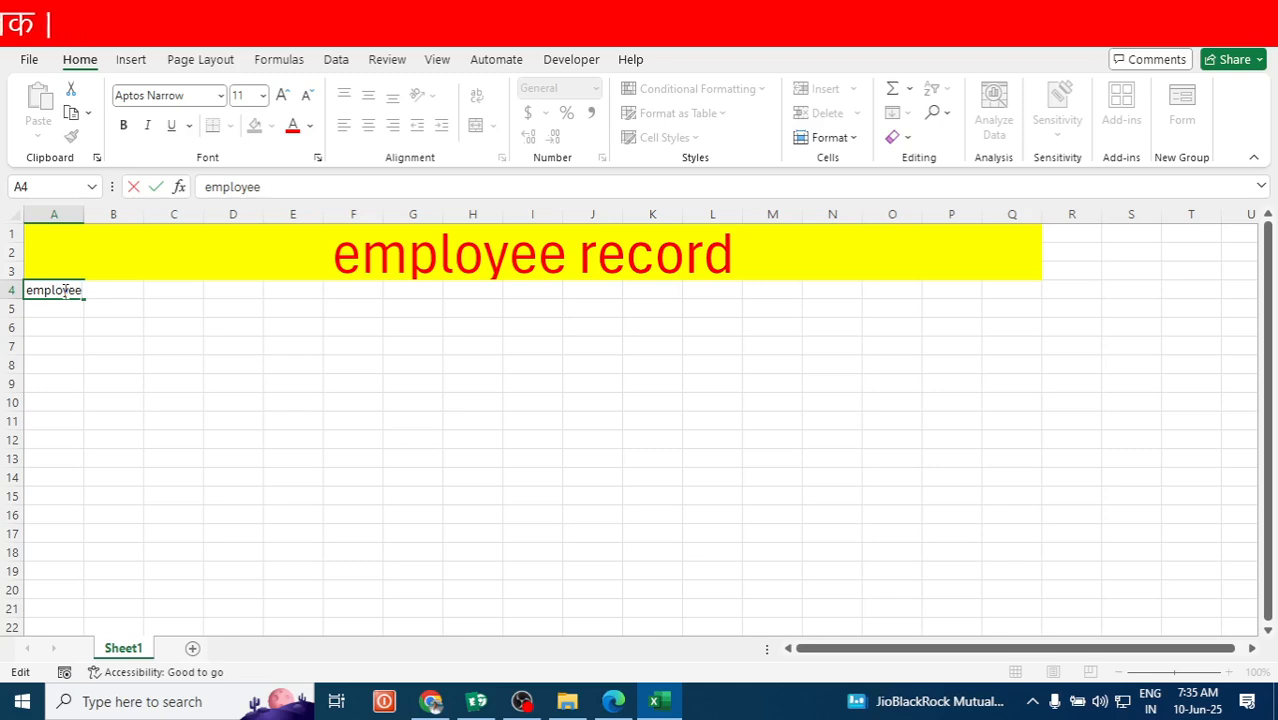
pyautogui.write('j')
pyautogui.press('BackSpace')
pyautogui.press('BackSpace')
pyautogui.write('id')
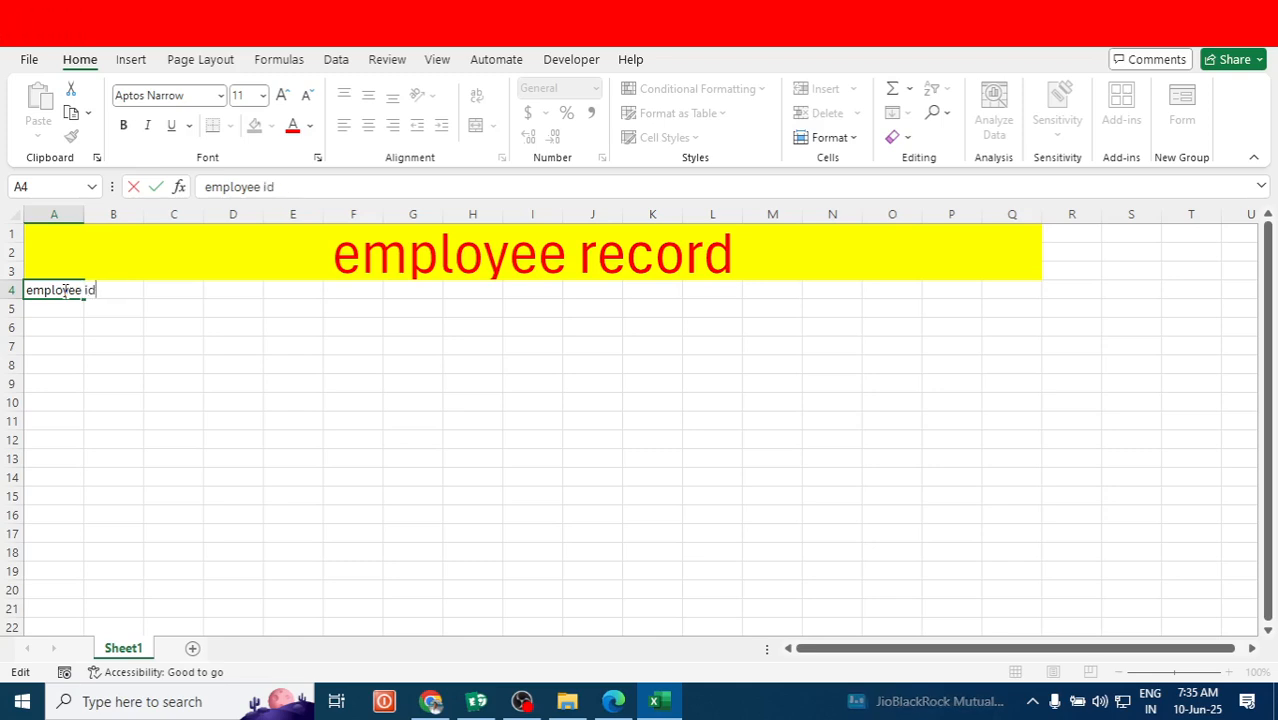
pyautogui.press('Tab')
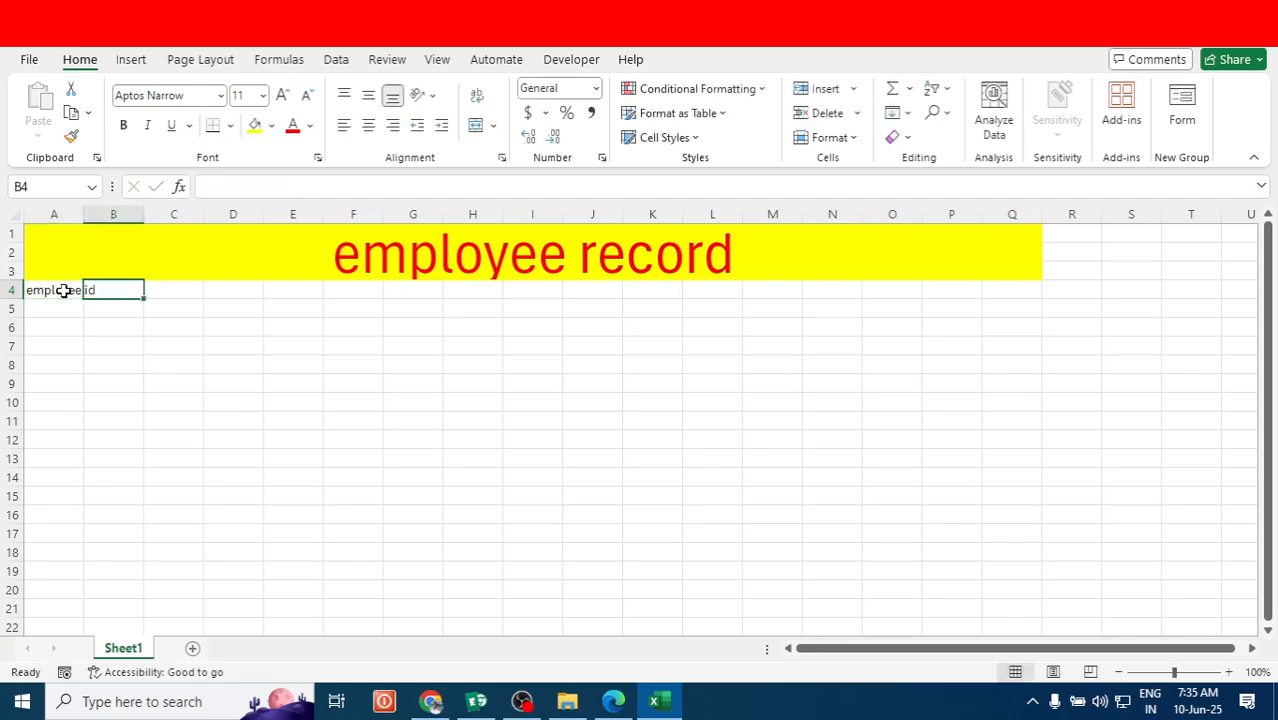
# Enter the column headers "employee name" in cell B4 and "designation" in cell C4.
pyautogui.write('empl')
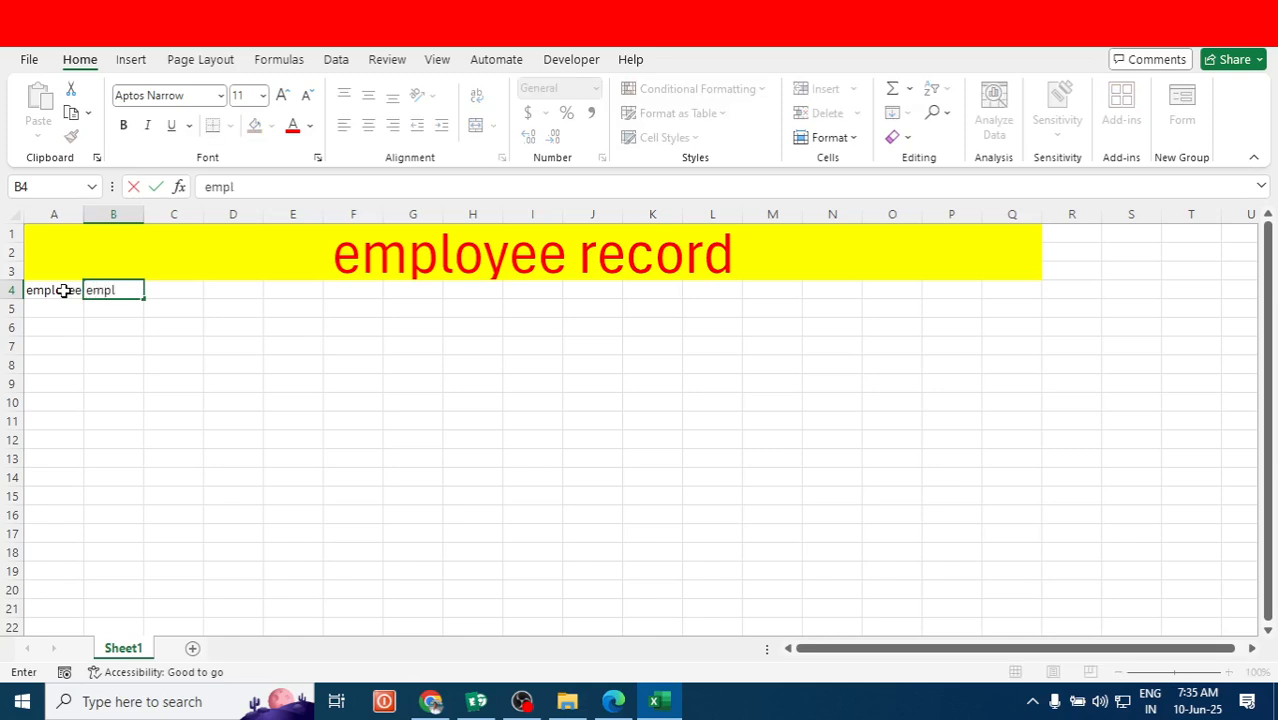
pyautogui.write('oyee')
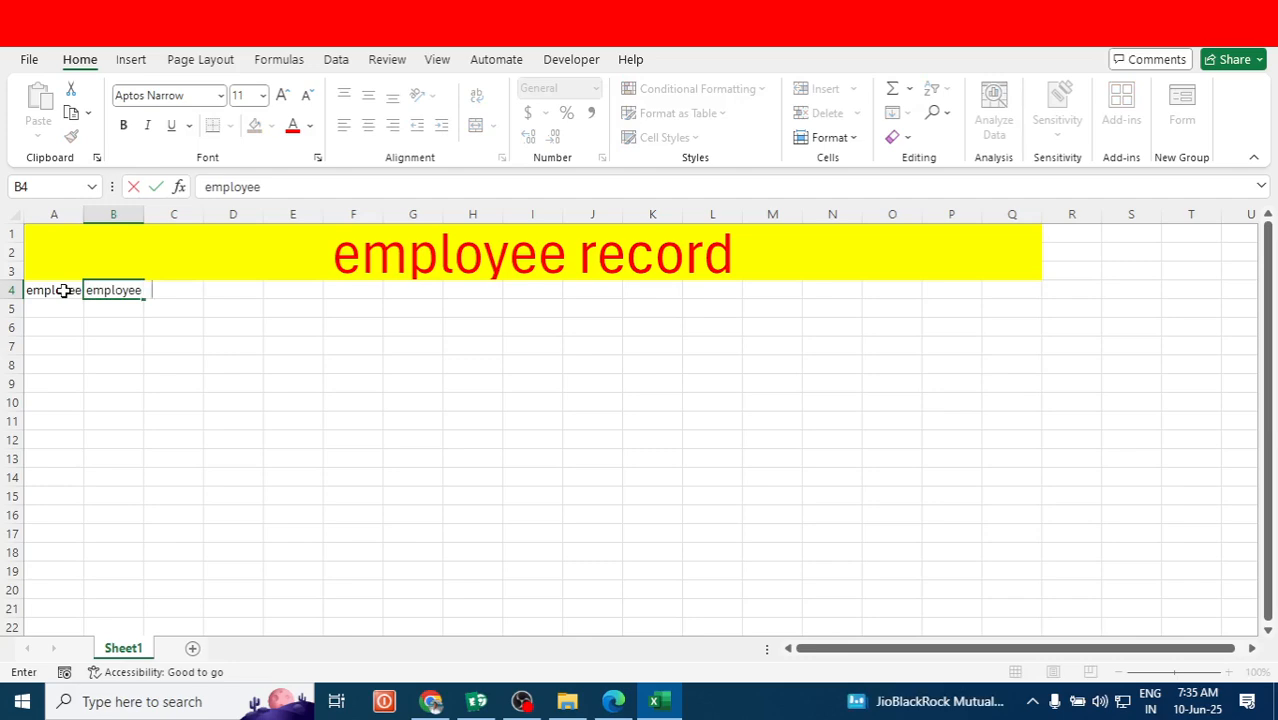
pyautogui.write(' name')
pyautogui.press('Tab')
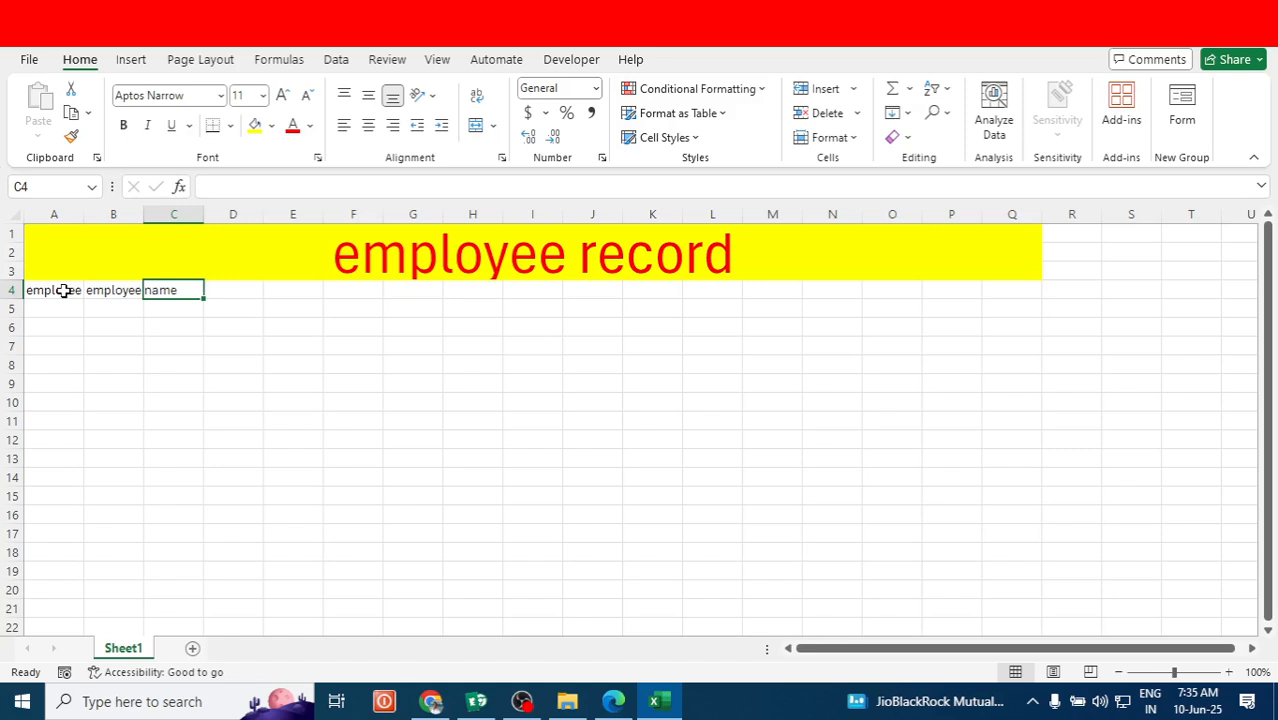
pyautogui.write('design')
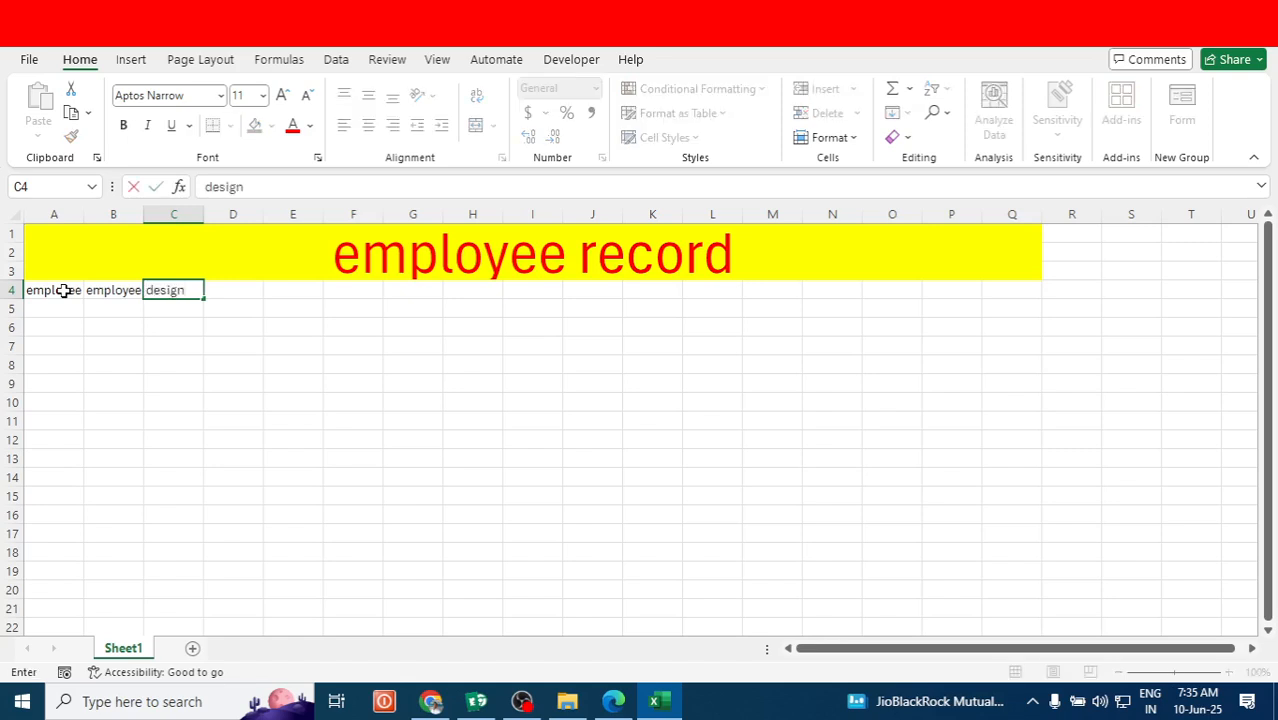
pyautogui.write('ation')
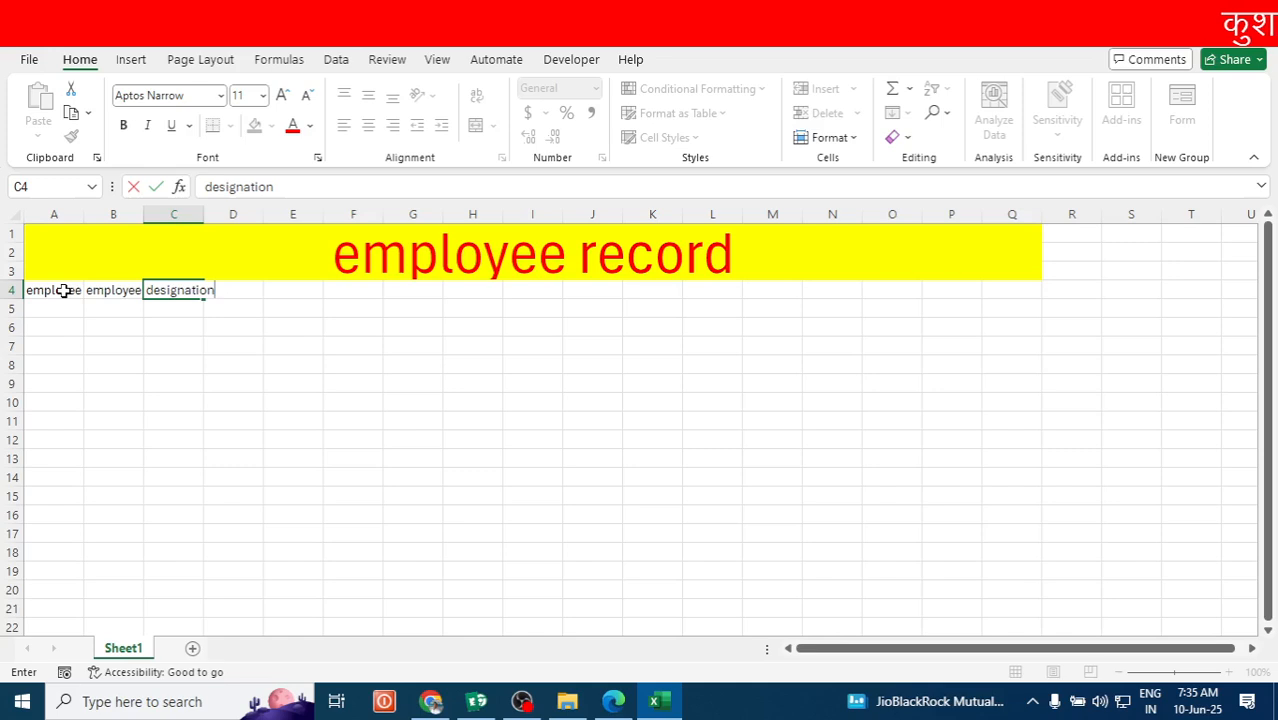
pyautogui.press('Tab')
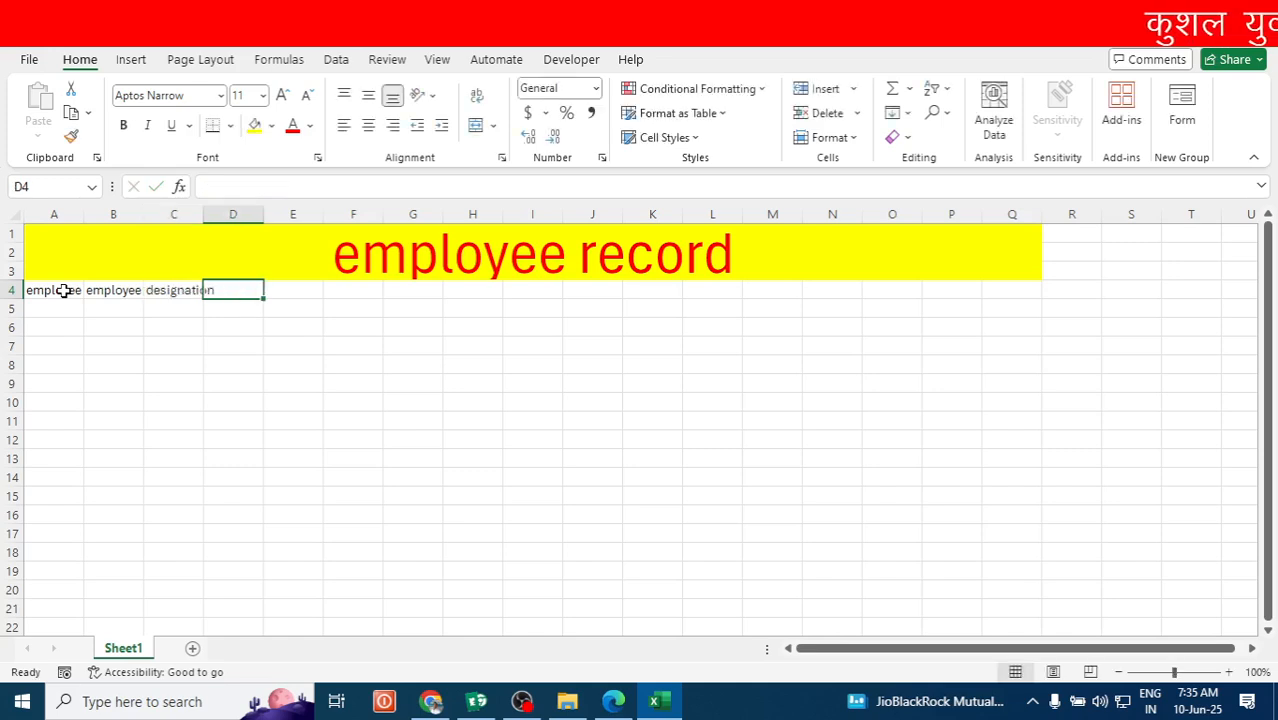
# Enter the column headers "monts & year" in cell D4 and "basic" in cell E4.
pyautogui.write('mont')
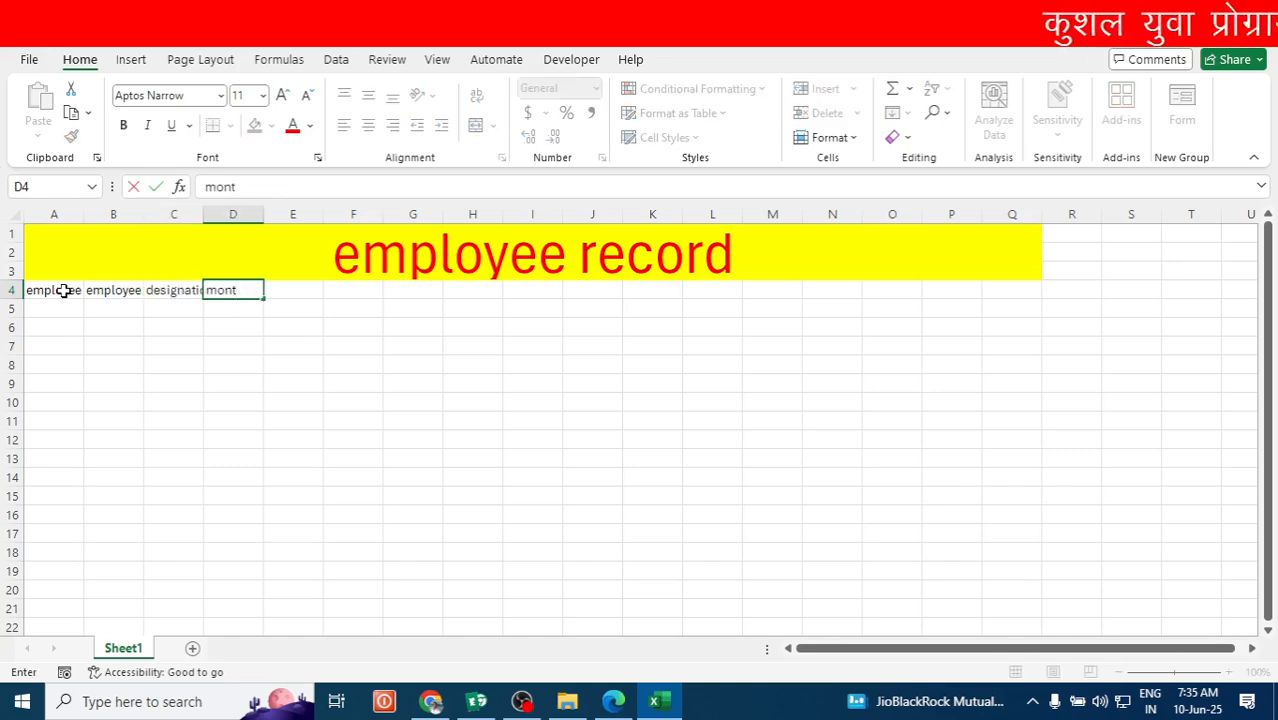
pyautogui.write('s')
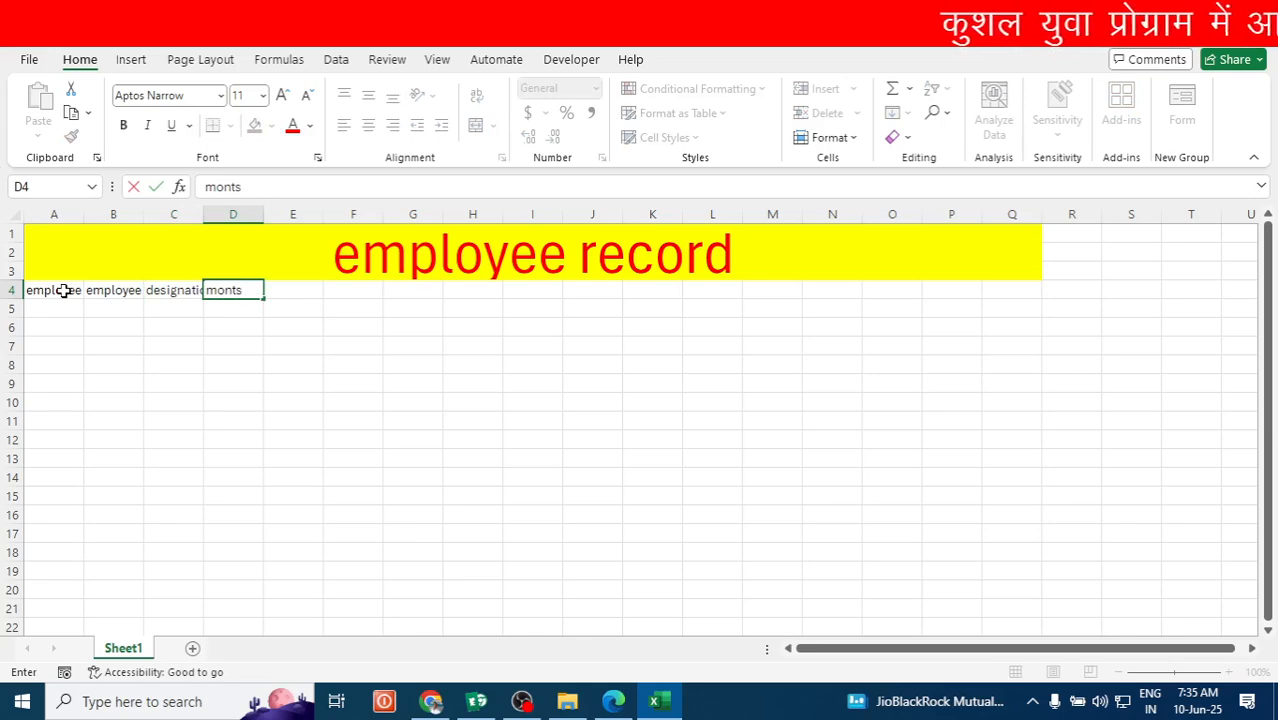
pyautogui.write(' & year')
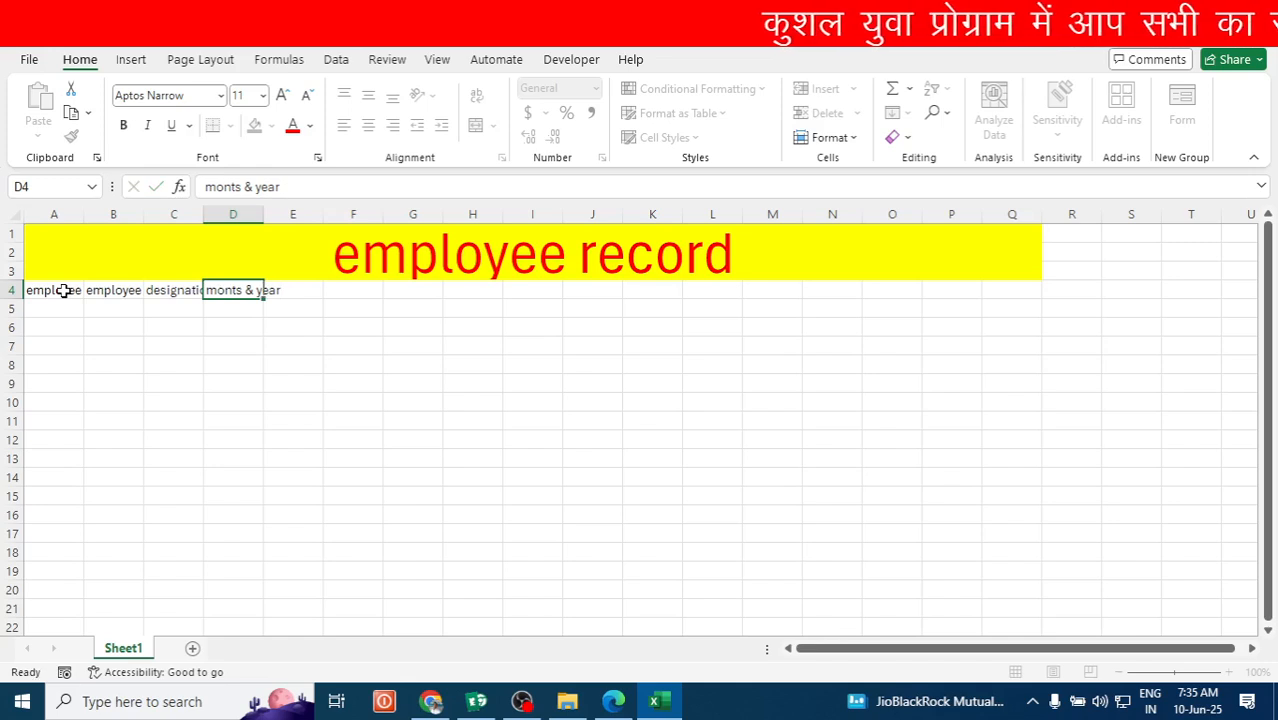
pyautogui.press('Tab')
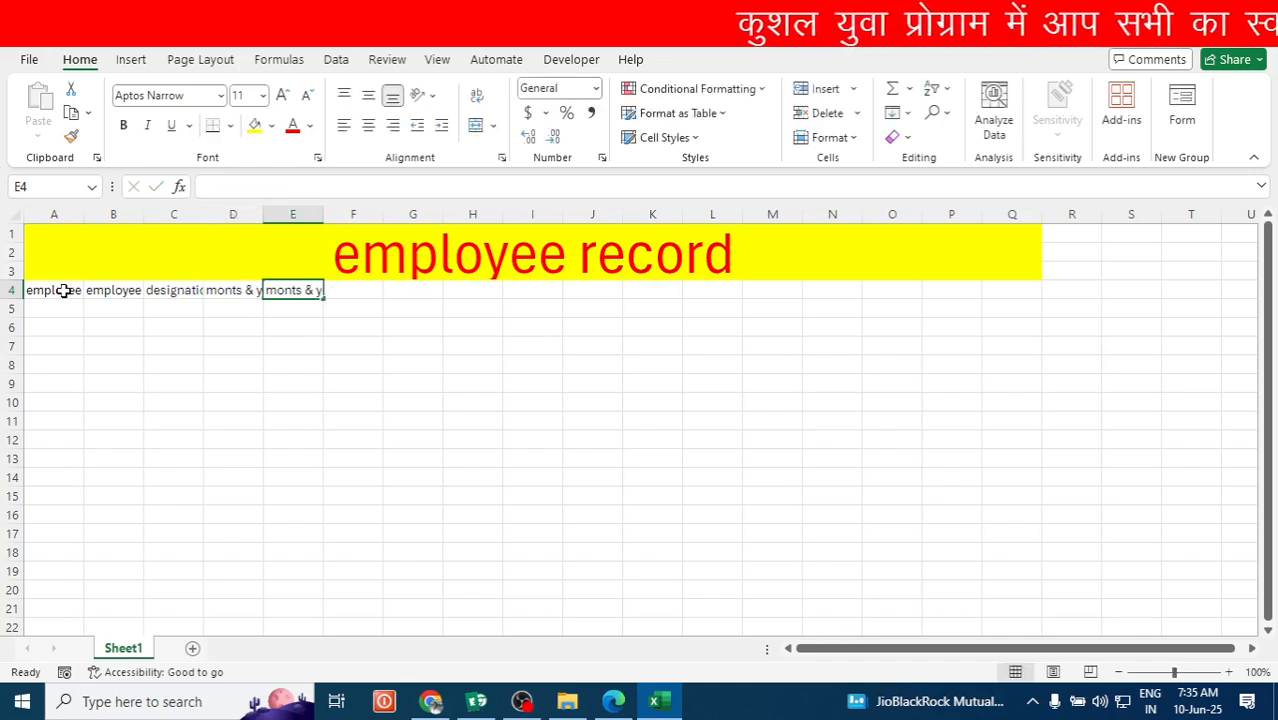
pyautogui.write('basic')
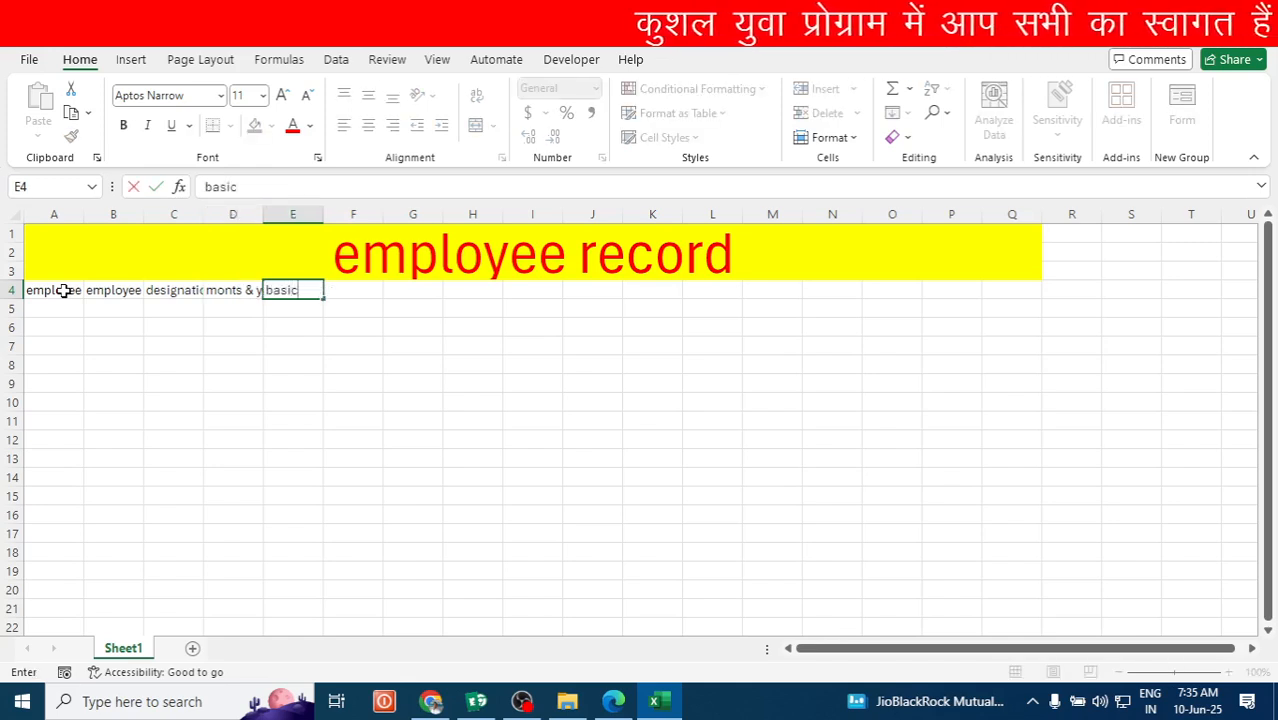
pyautogui.press('Tab')
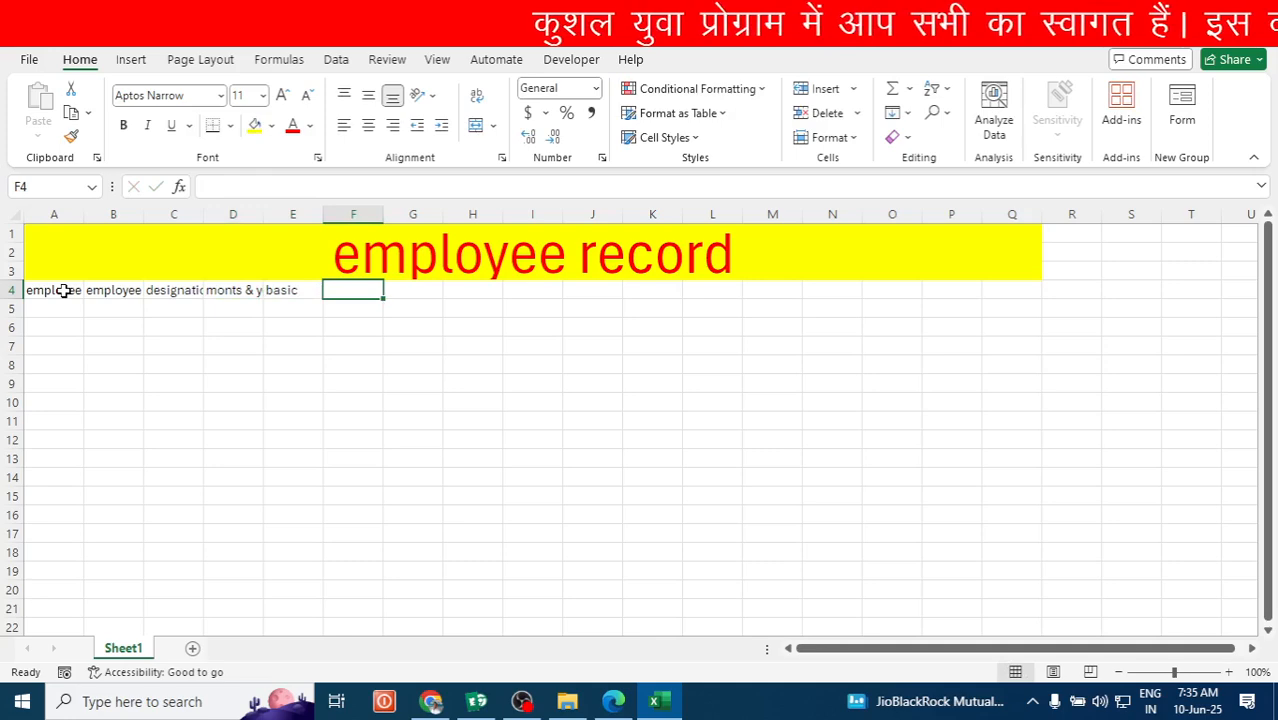
# Enter the column header "overtime amt." in cell F4.
pyautogui.write('ov')
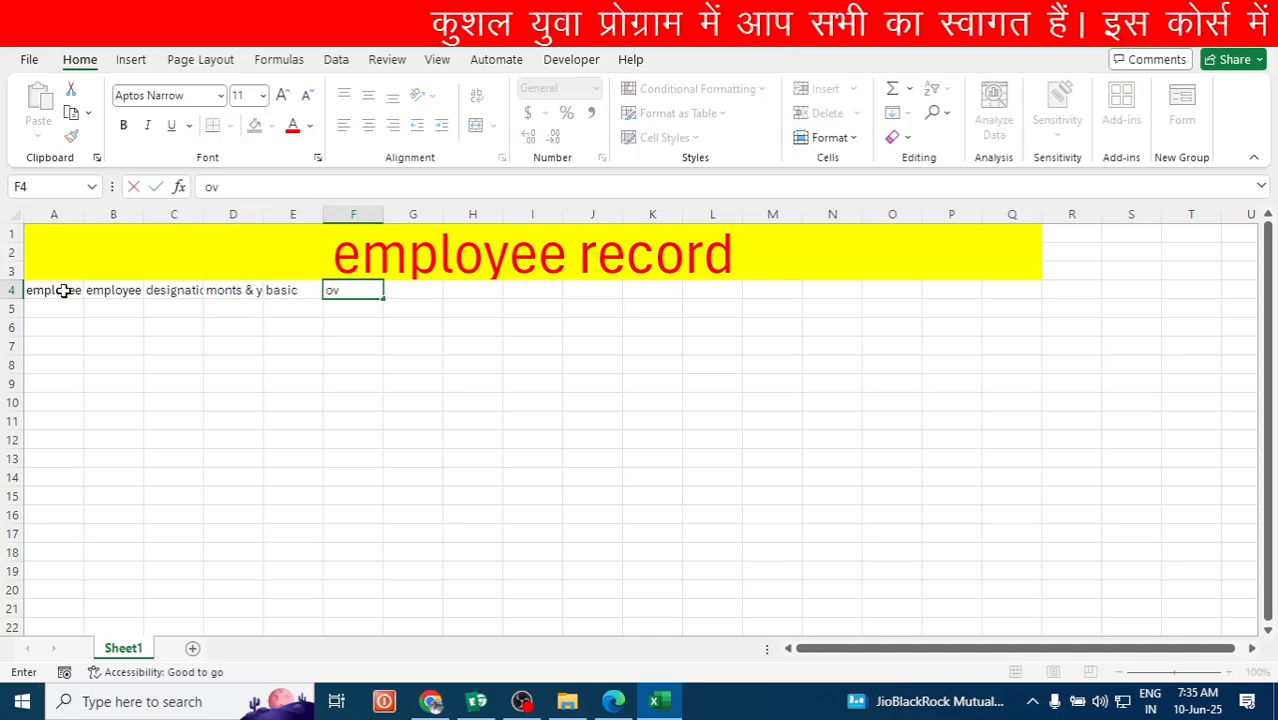
pyautogui.write('ertime')
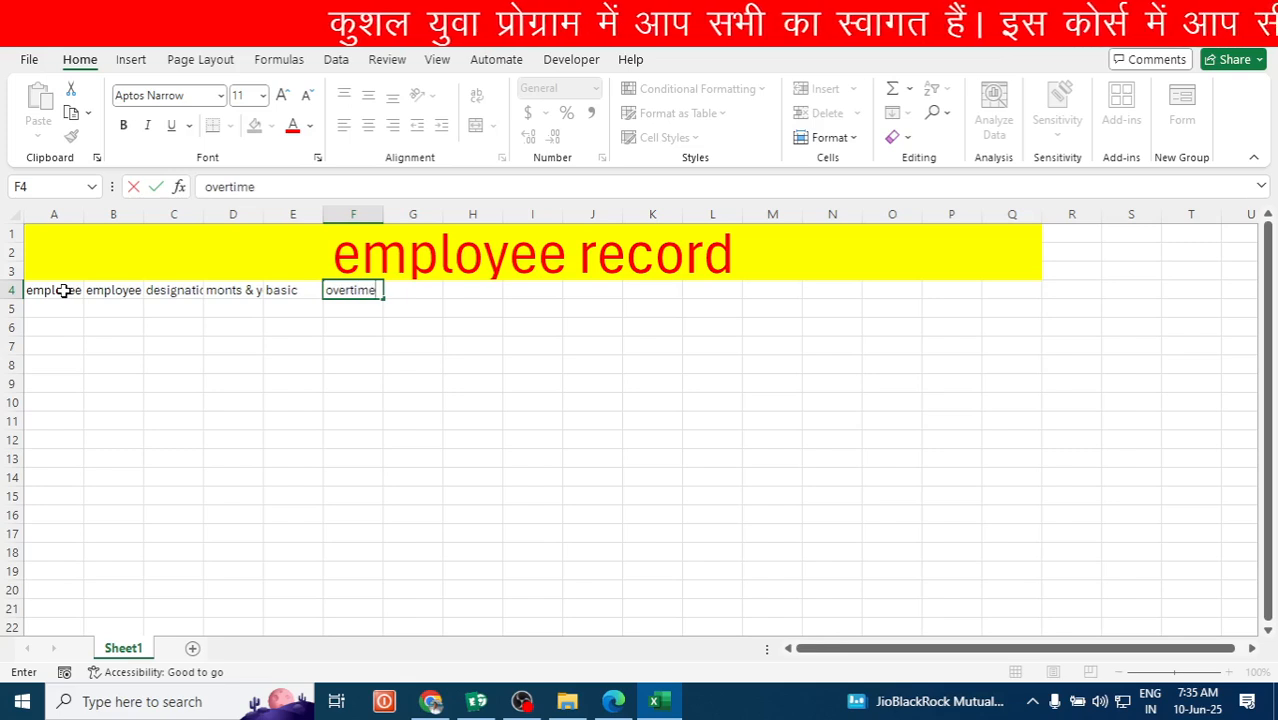
pyautogui.press('Tab')
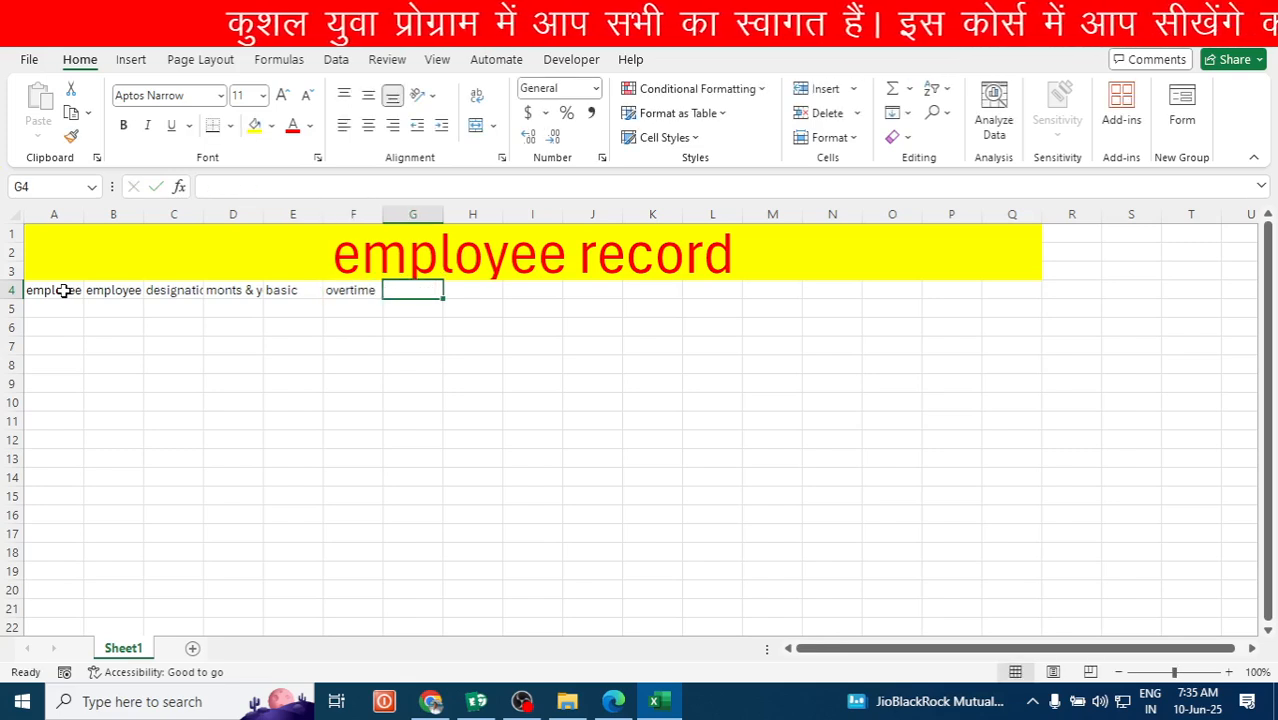
pyautogui.press('BackSpace')
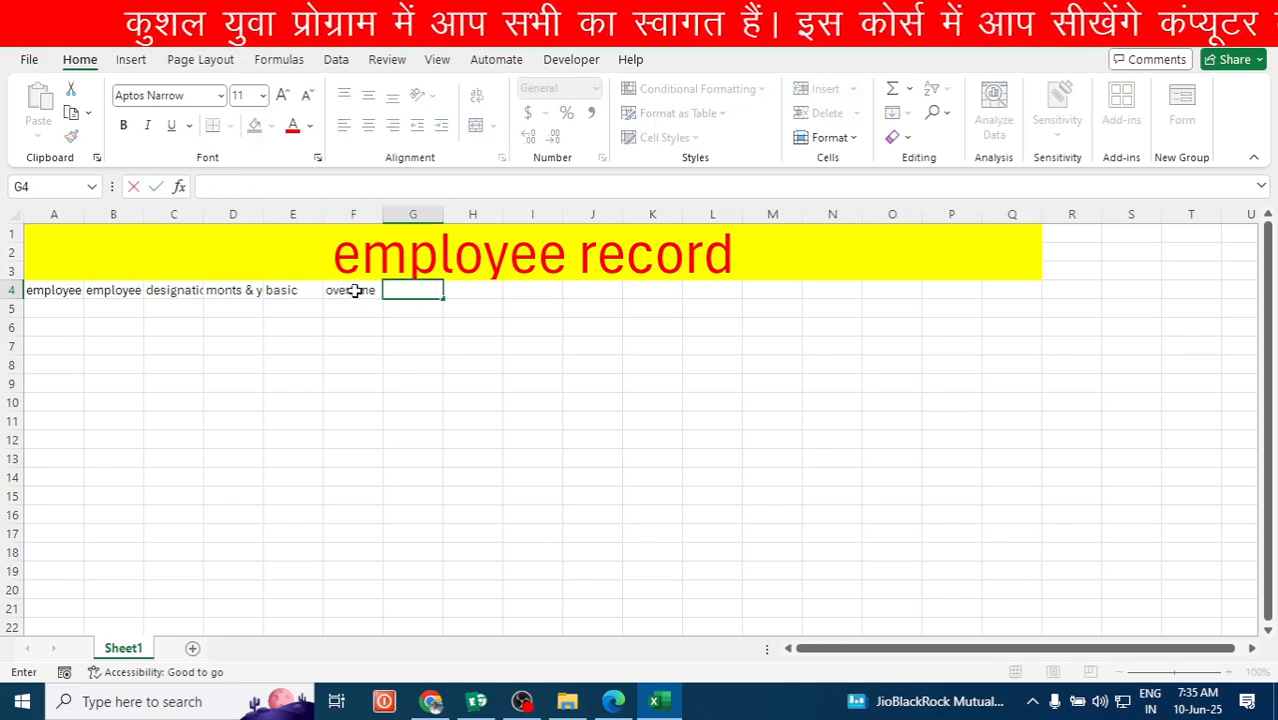
pyautogui.click(354, 290)
pyautogui.click(295, 188)
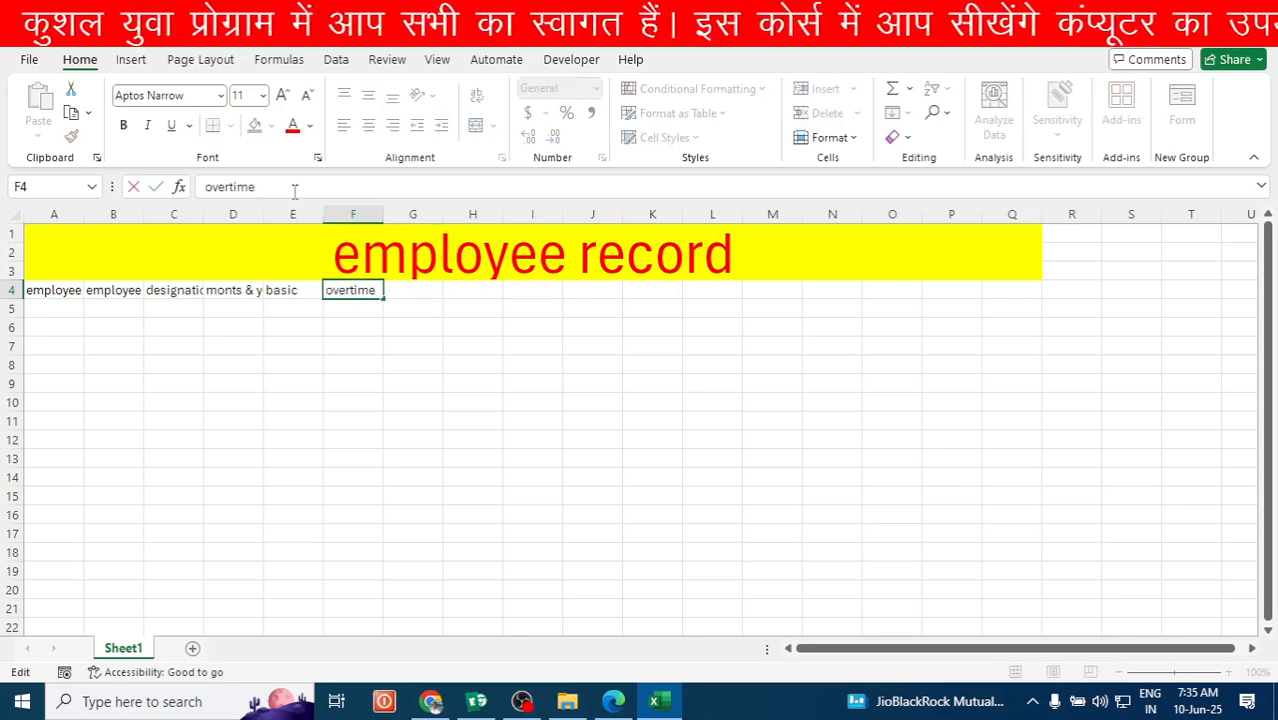
pyautogui.write('amt')
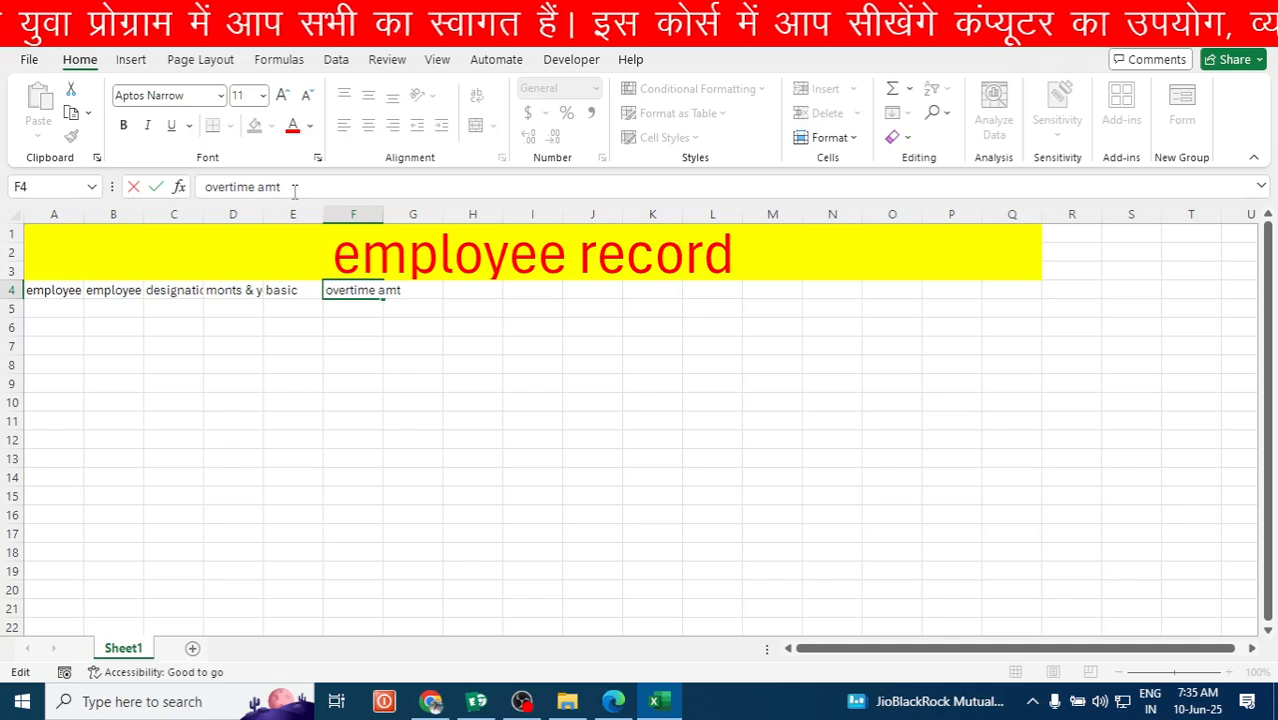
pyautogui.write('.')
pyautogui.press('Tab')
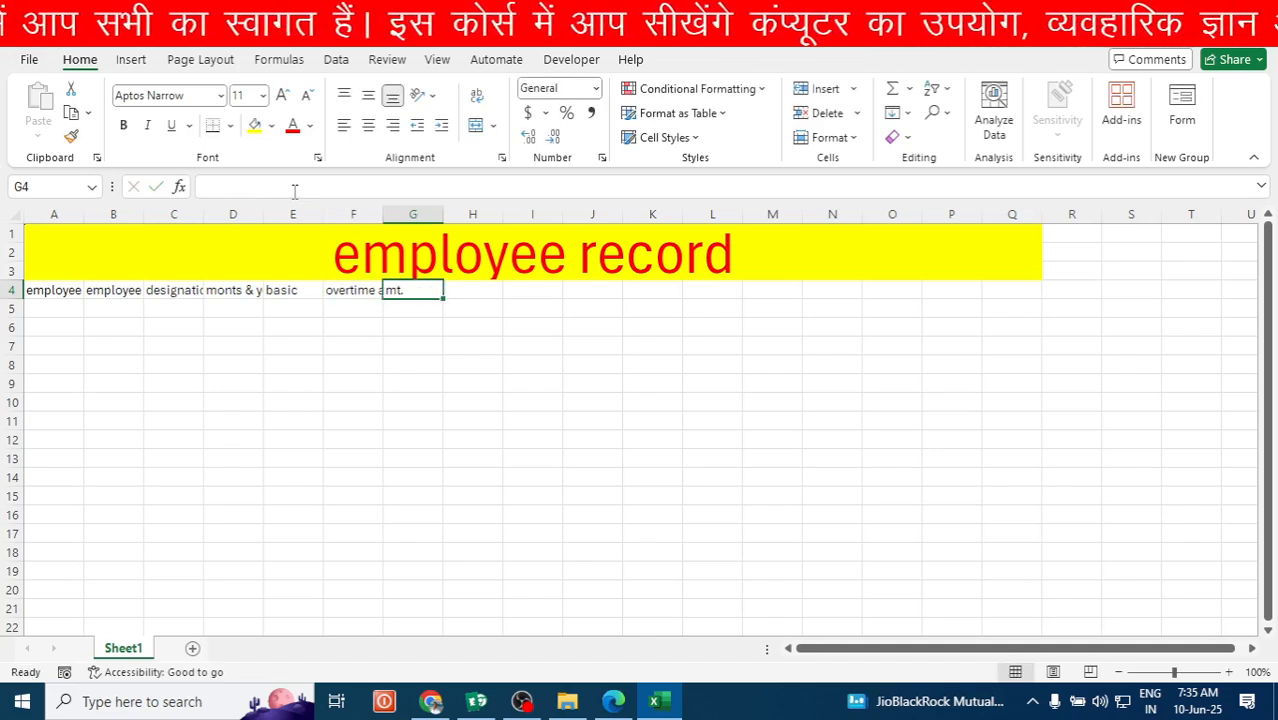
# Enter the column headers "conveyance" in cell G4 and "extra income" in cell H4.
pyautogui.write('conve')
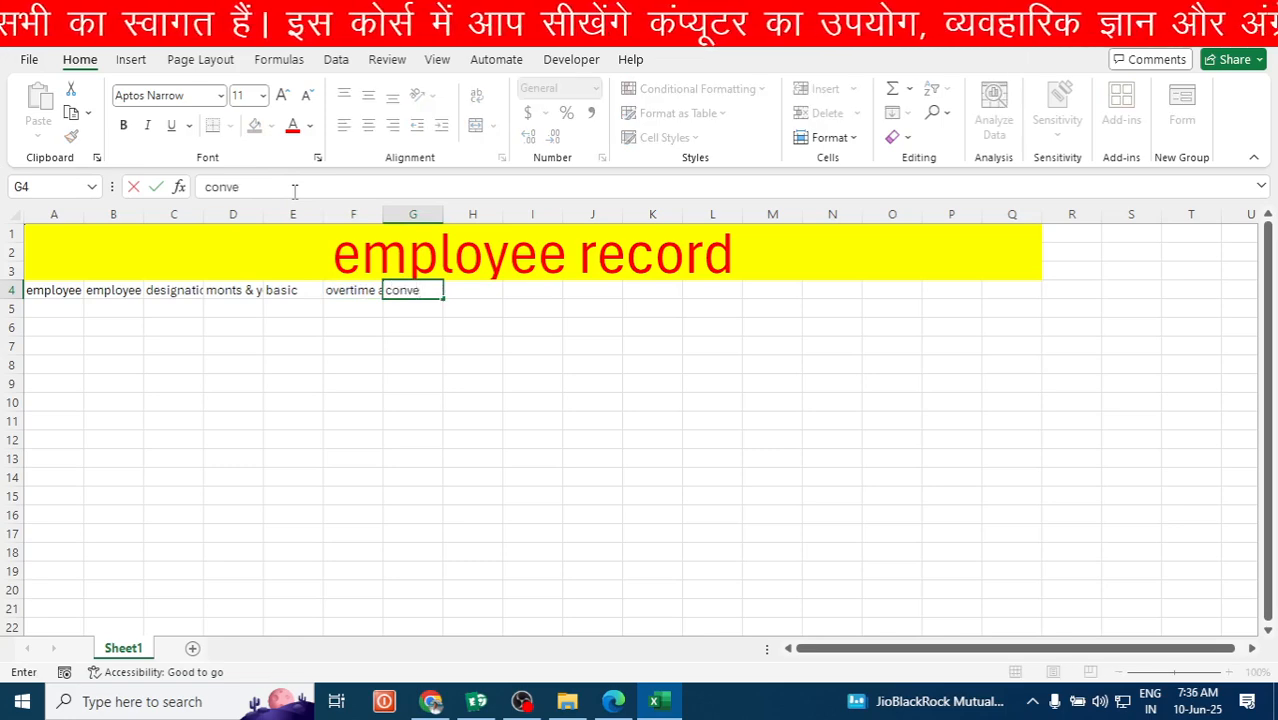
pyautogui.write('yance')
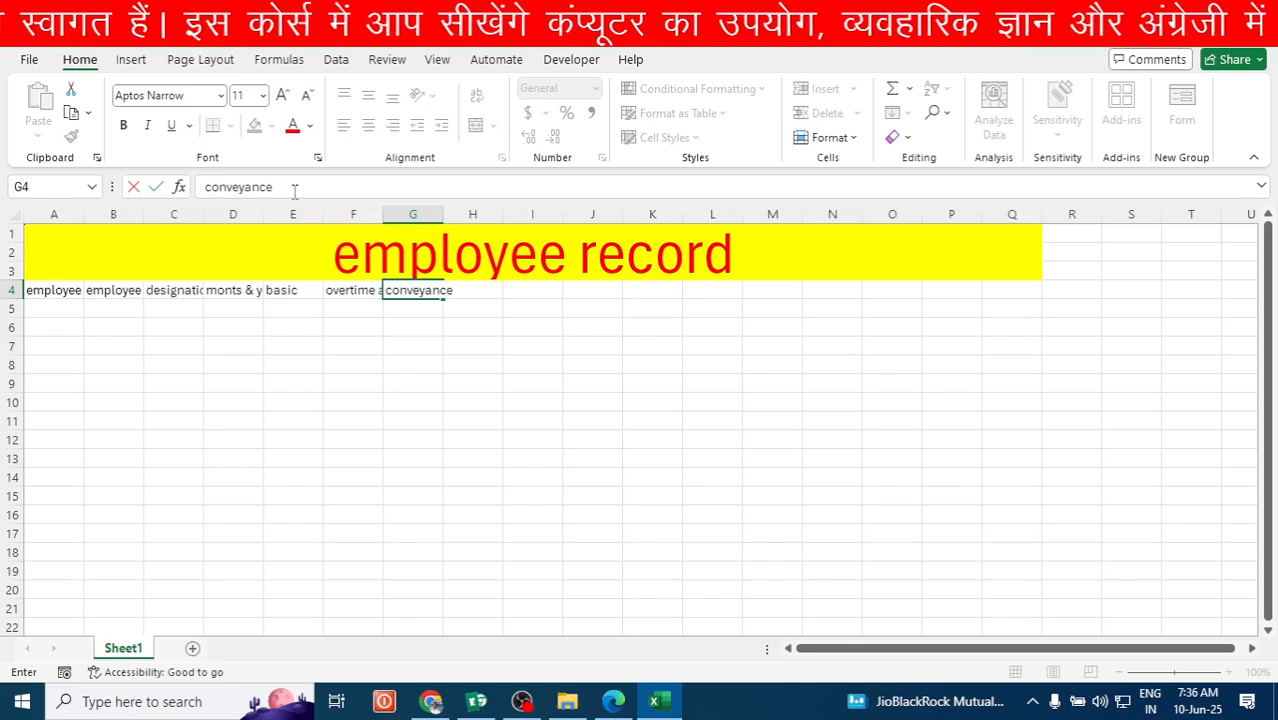
pyautogui.press('Tab')
pyautogui.write('ex')
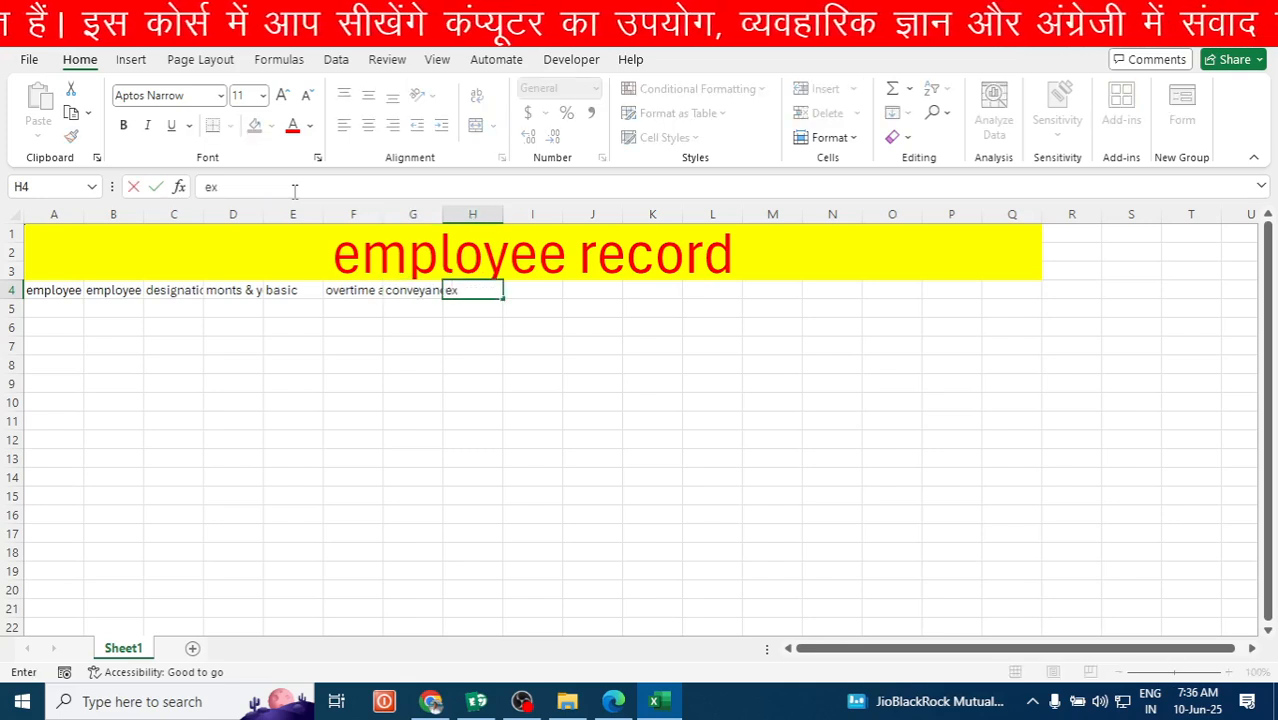
pyautogui.write('tra income')
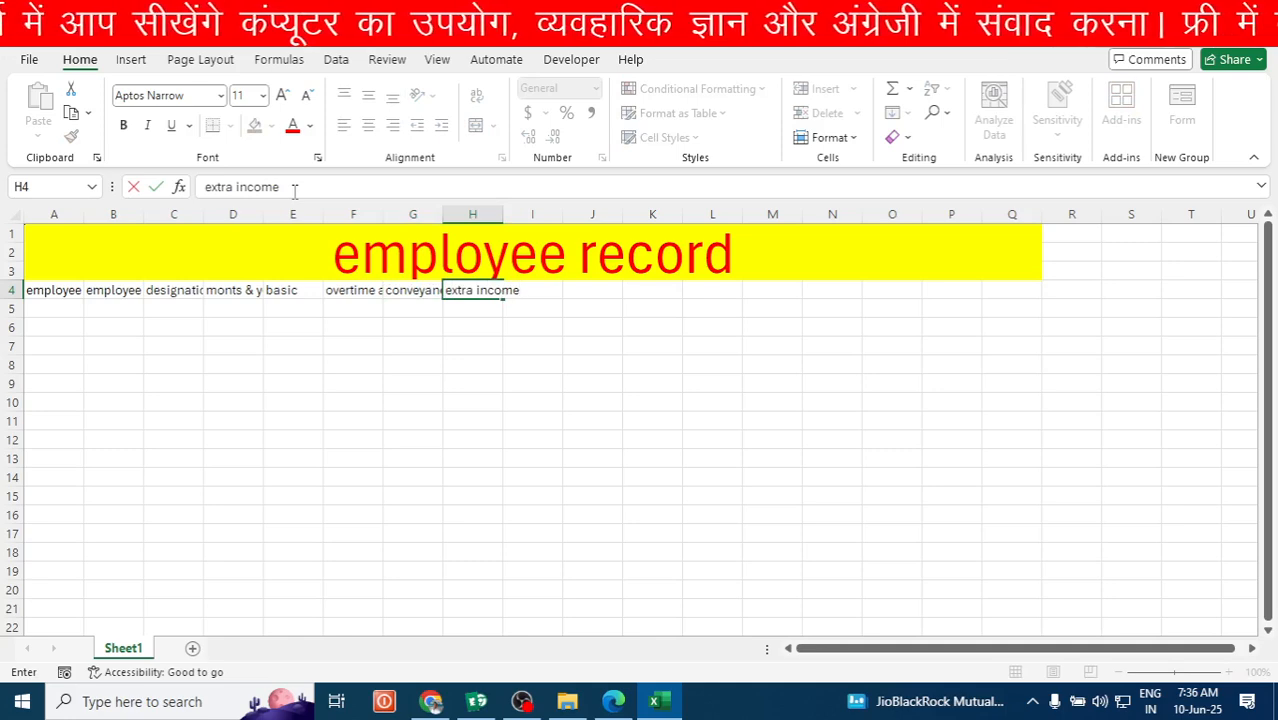
pyautogui.press('Tab')
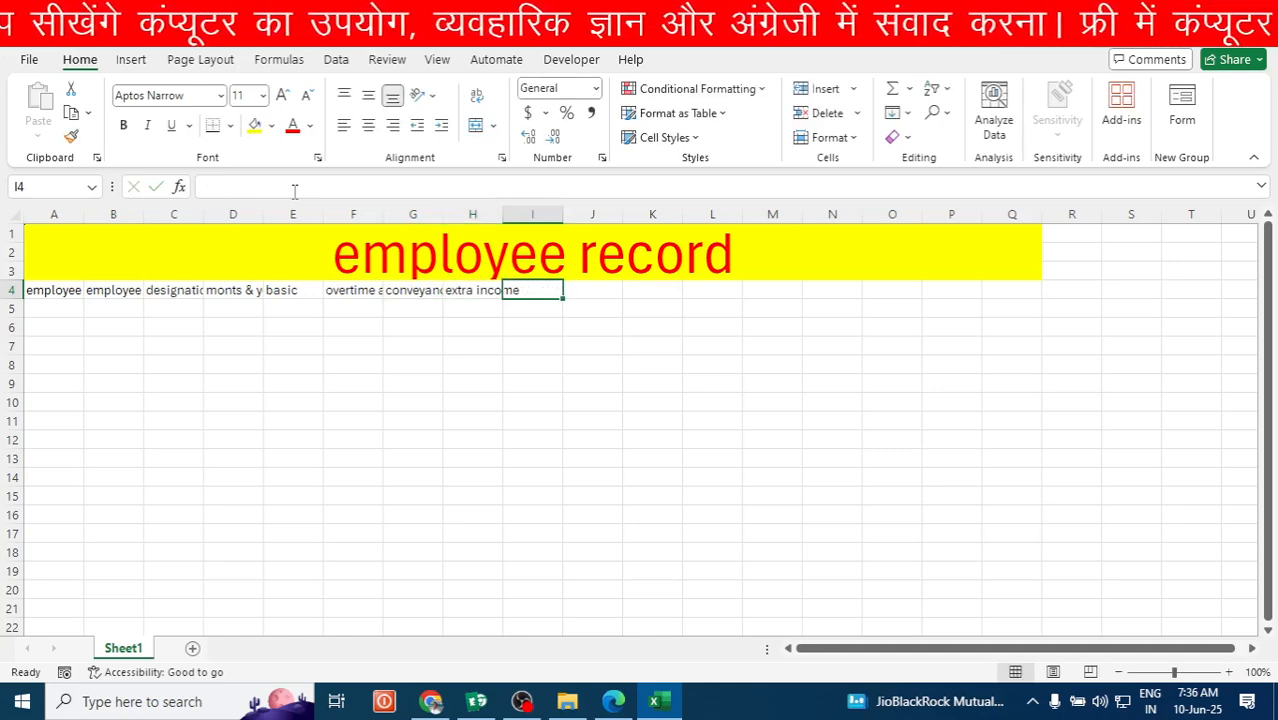
# Enter the column headers "provident fund" in cell I4 and "E.s.i." in cell J4.
pyautogui.write('p')
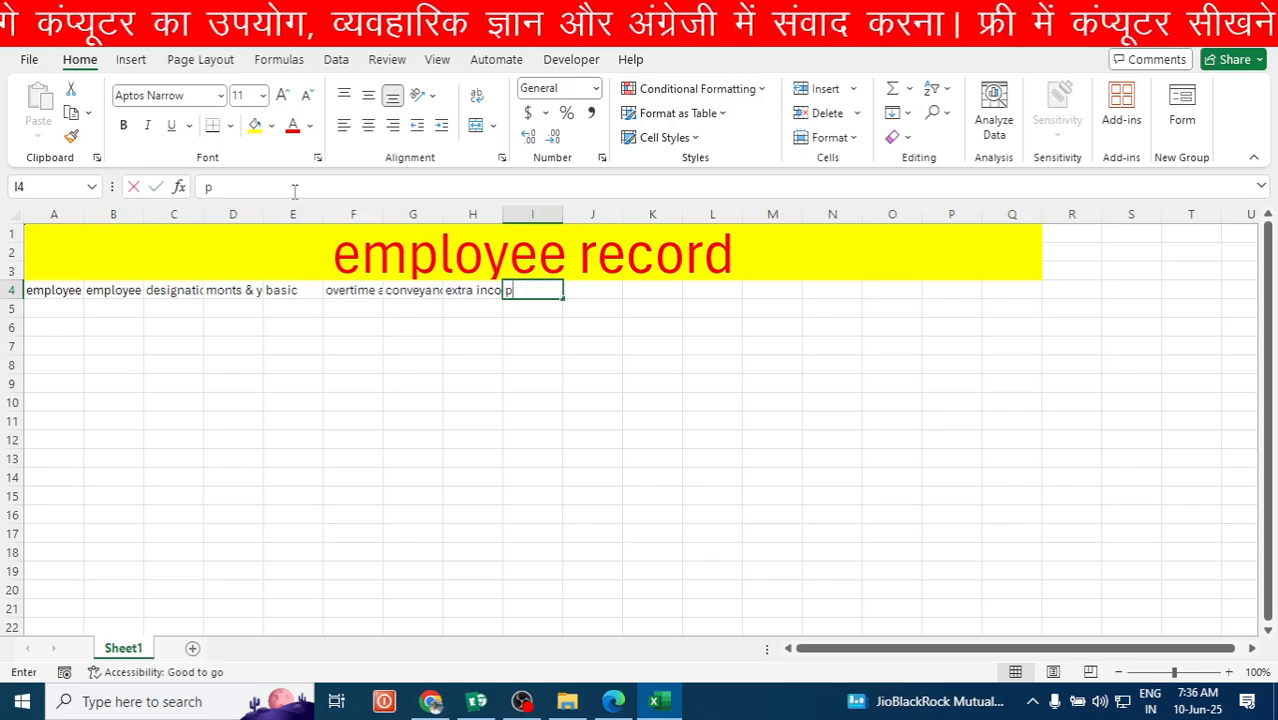
pyautogui.write('ro')
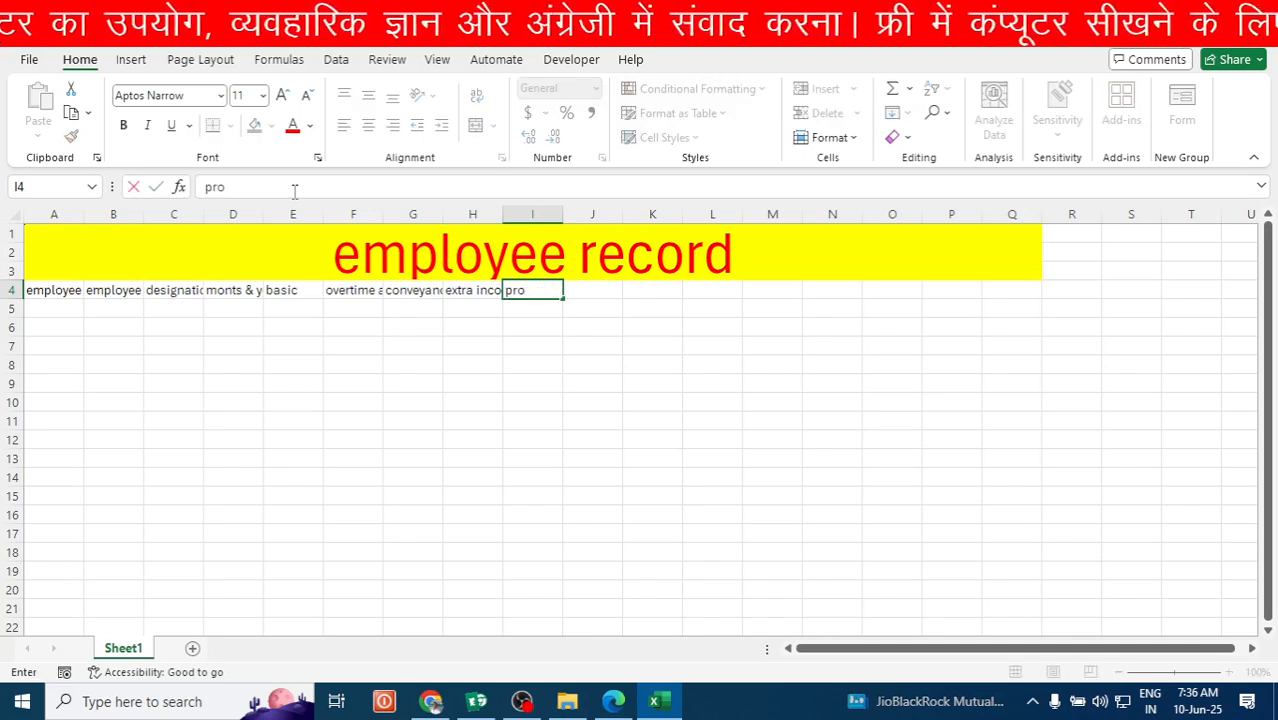
pyautogui.write('vident fund')
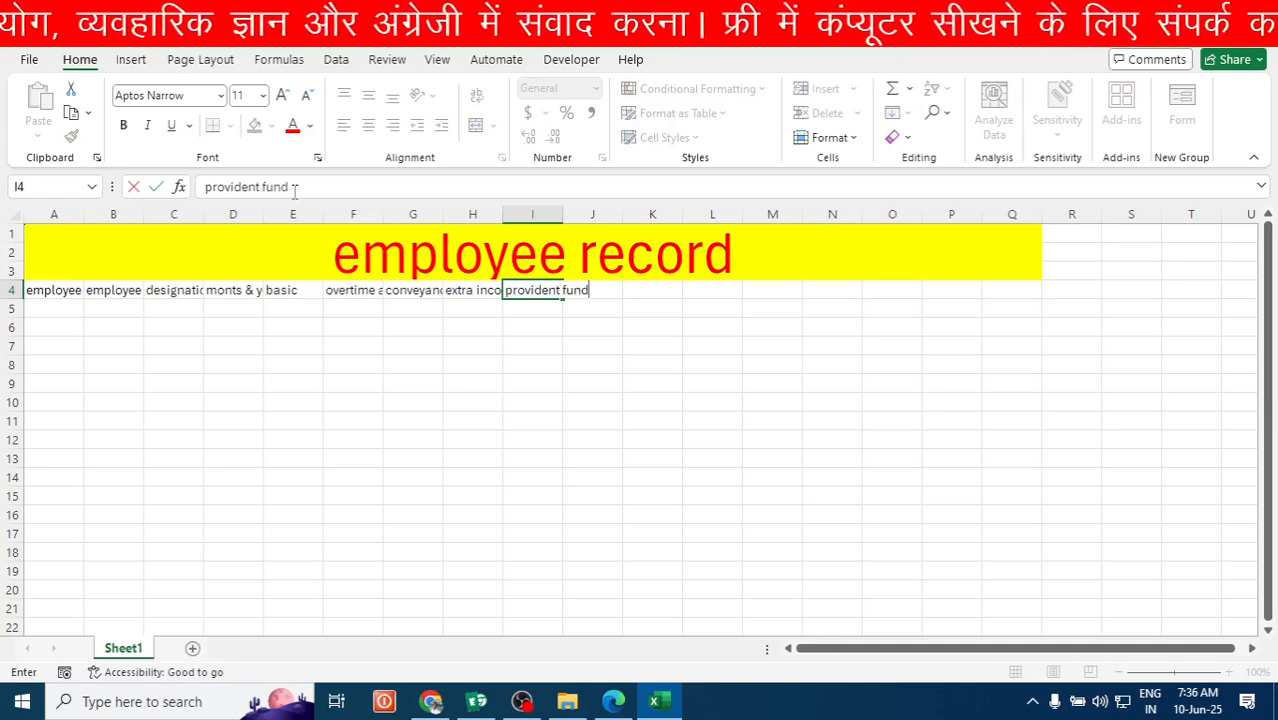
pyautogui.press('Tab')
pyautogui.write('es')
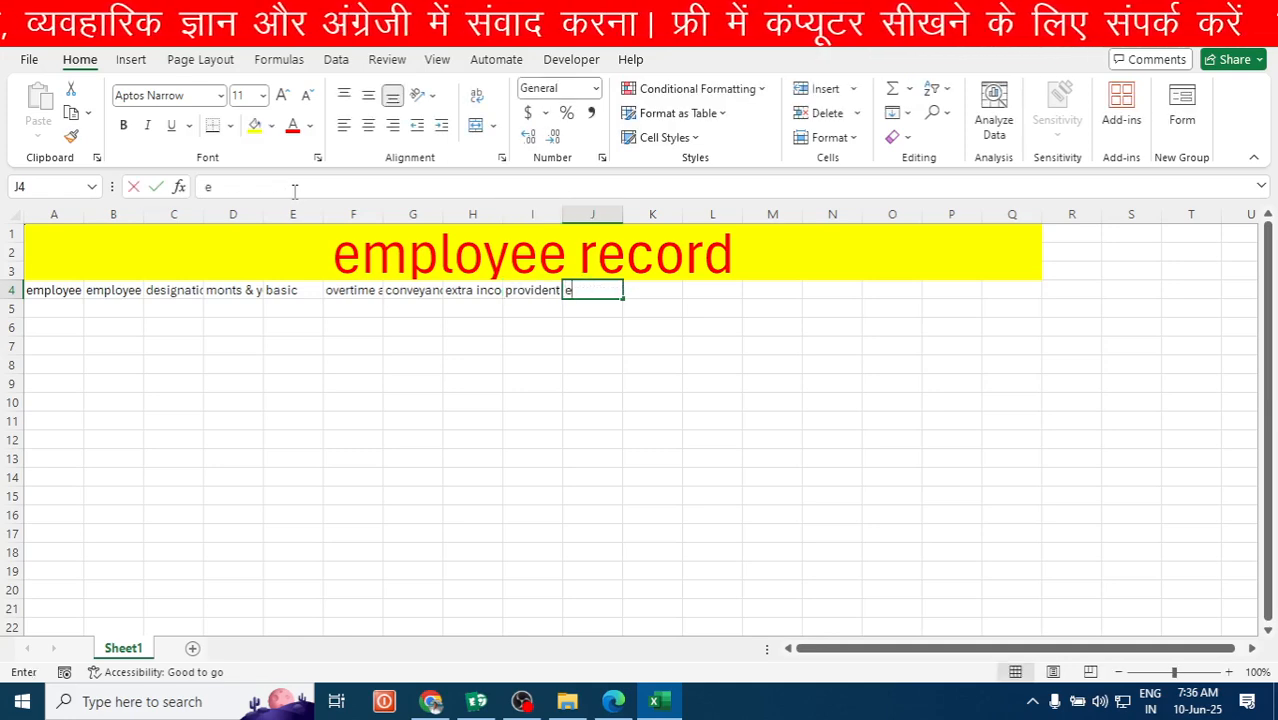
pyautogui.press('BackSpace')
pyautogui.press('BackSpace')
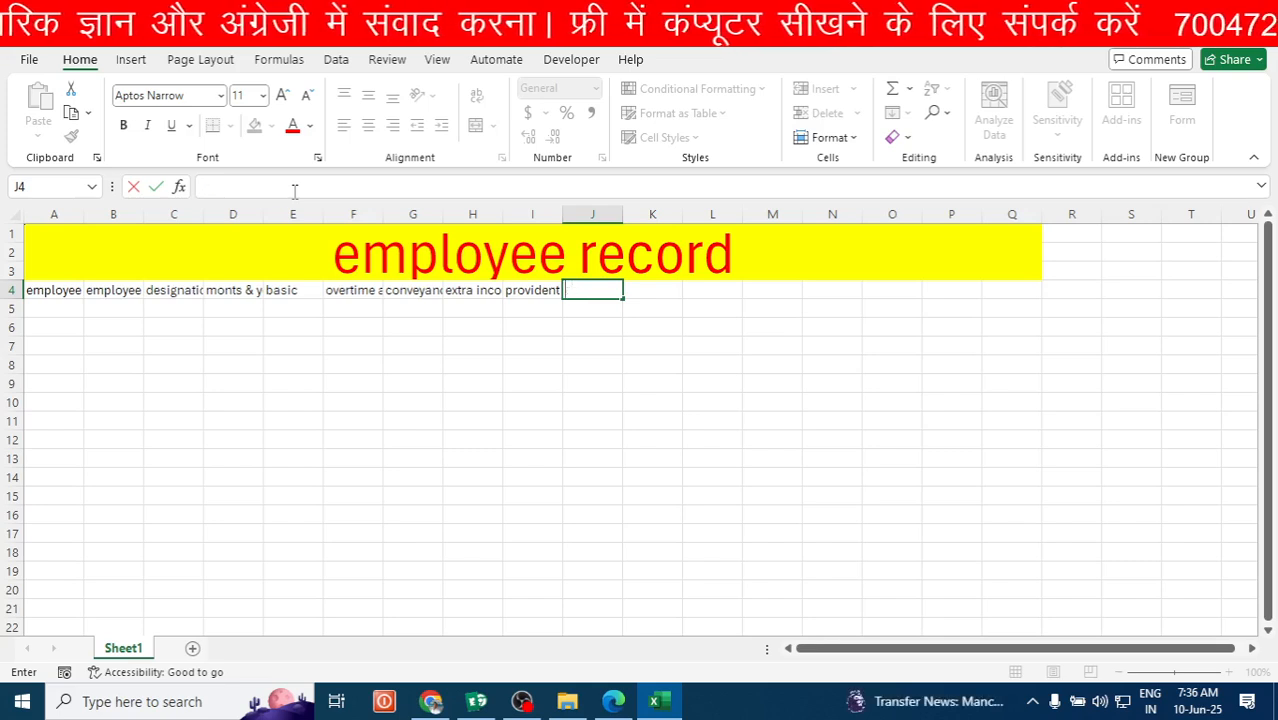
pyautogui.write('E.s.i')
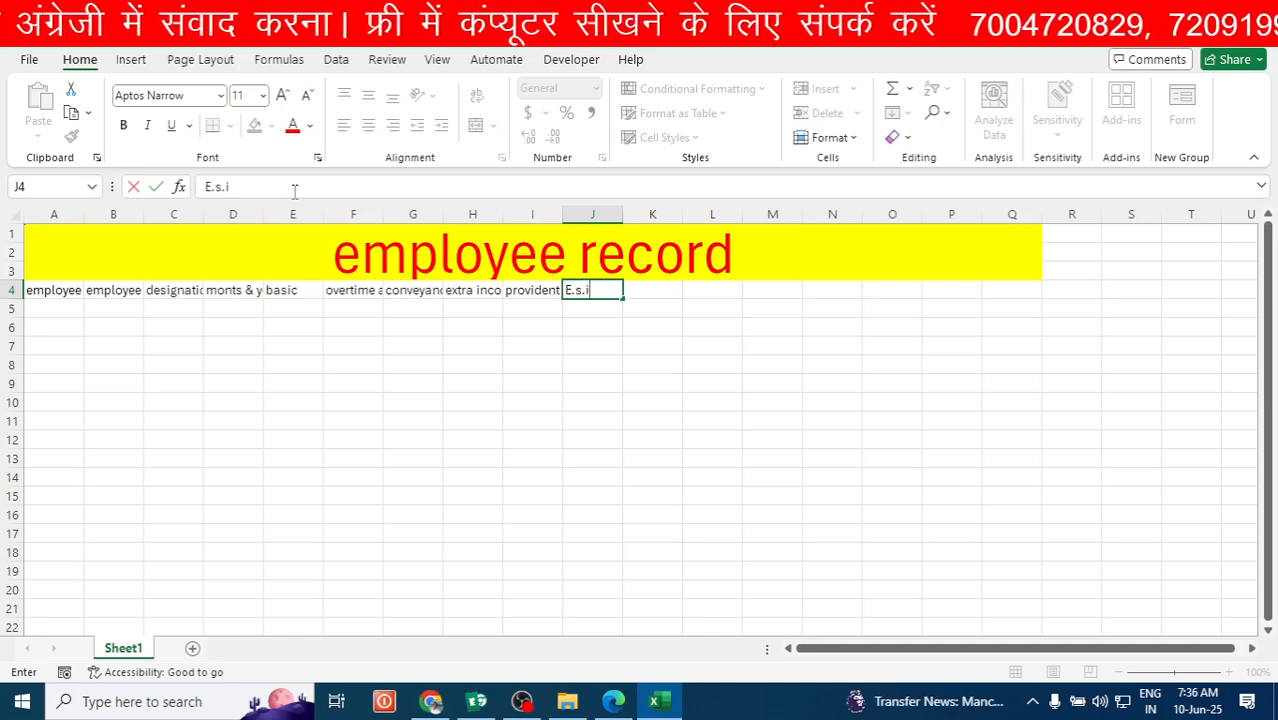
pyautogui.write('.')
pyautogui.press('Tab')
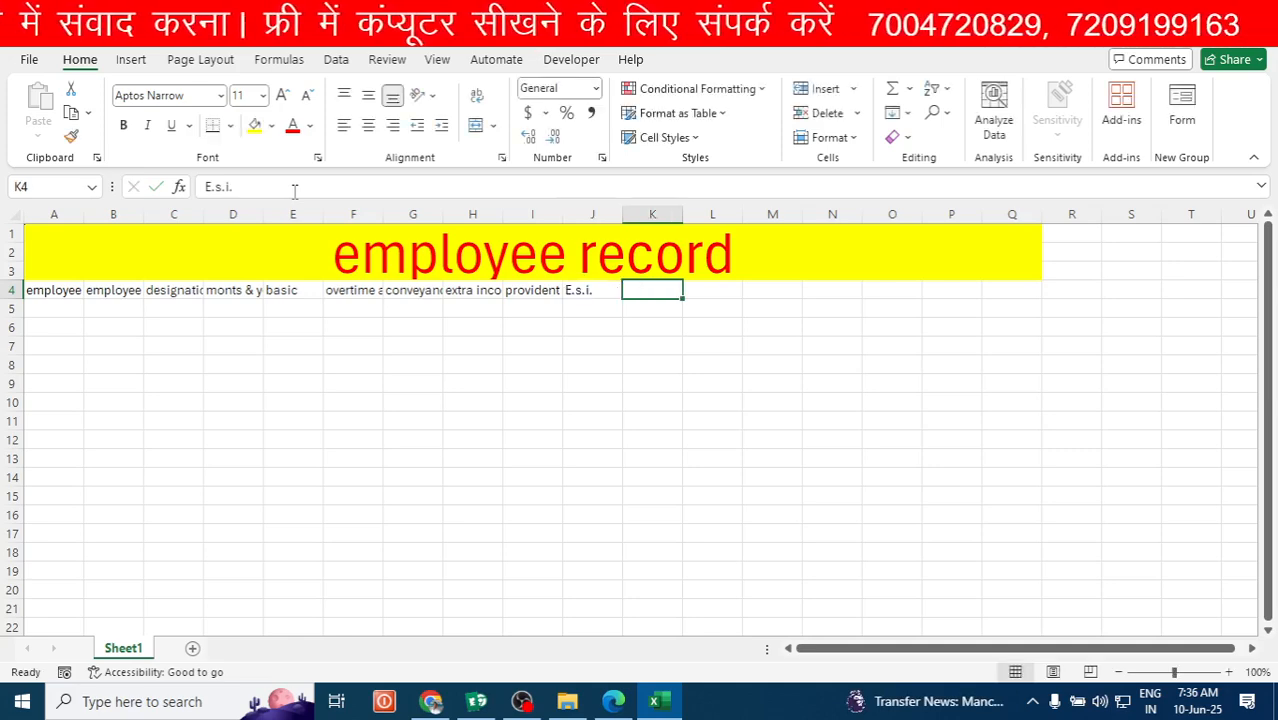
# Enter the column headers "loan" in cell K4, "tax" in cell L4 and "net salary" in cell M4.
pyautogui.write('loan')
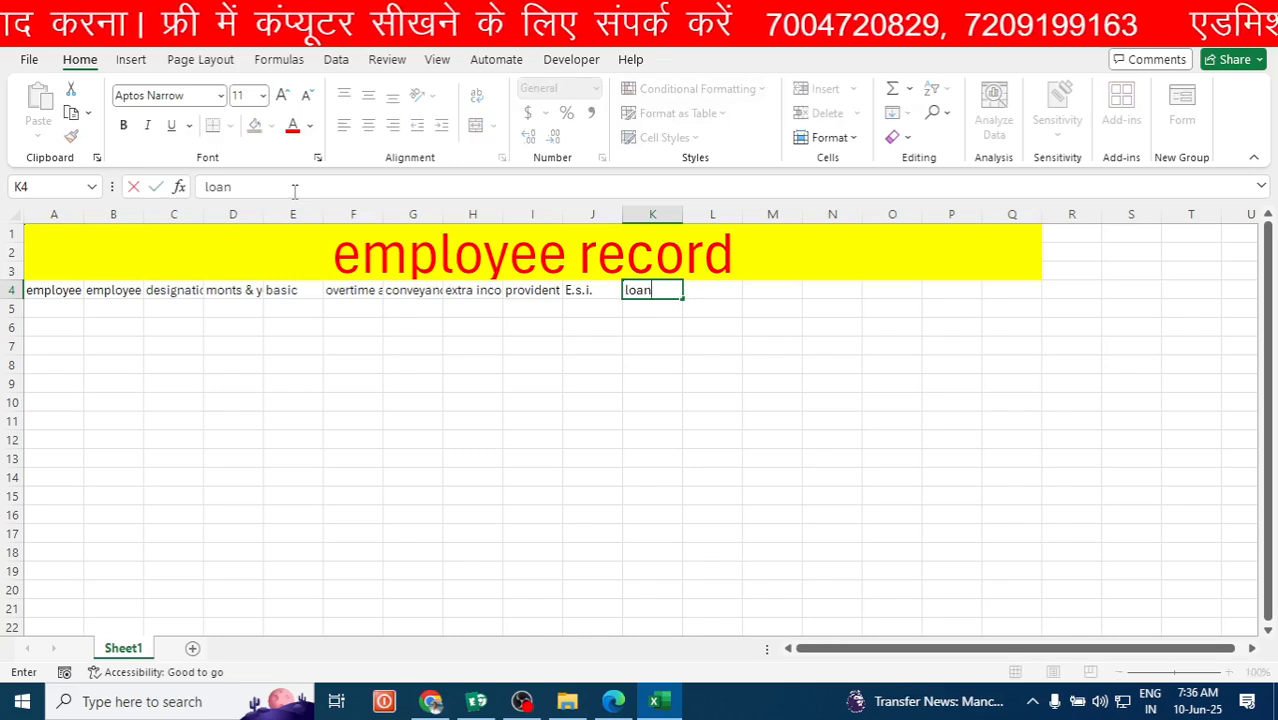
pyautogui.press('Tab')
pyautogui.write('ta')
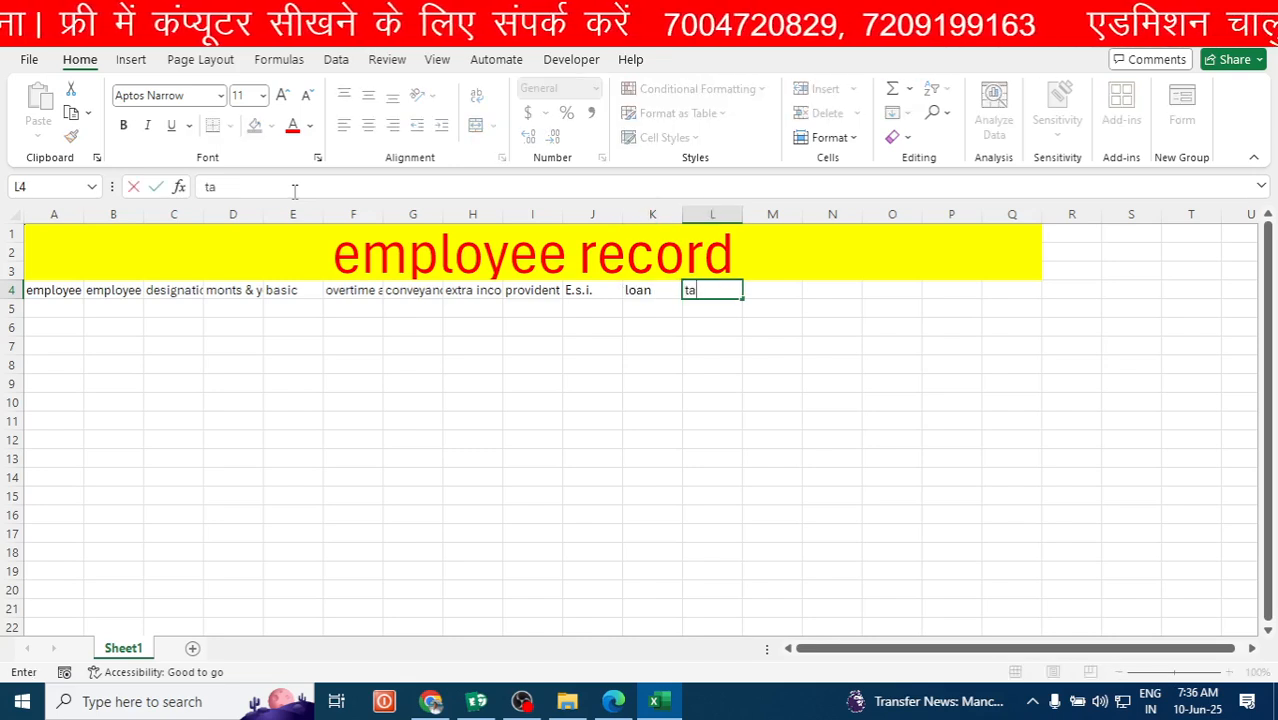
pyautogui.press('Tab')
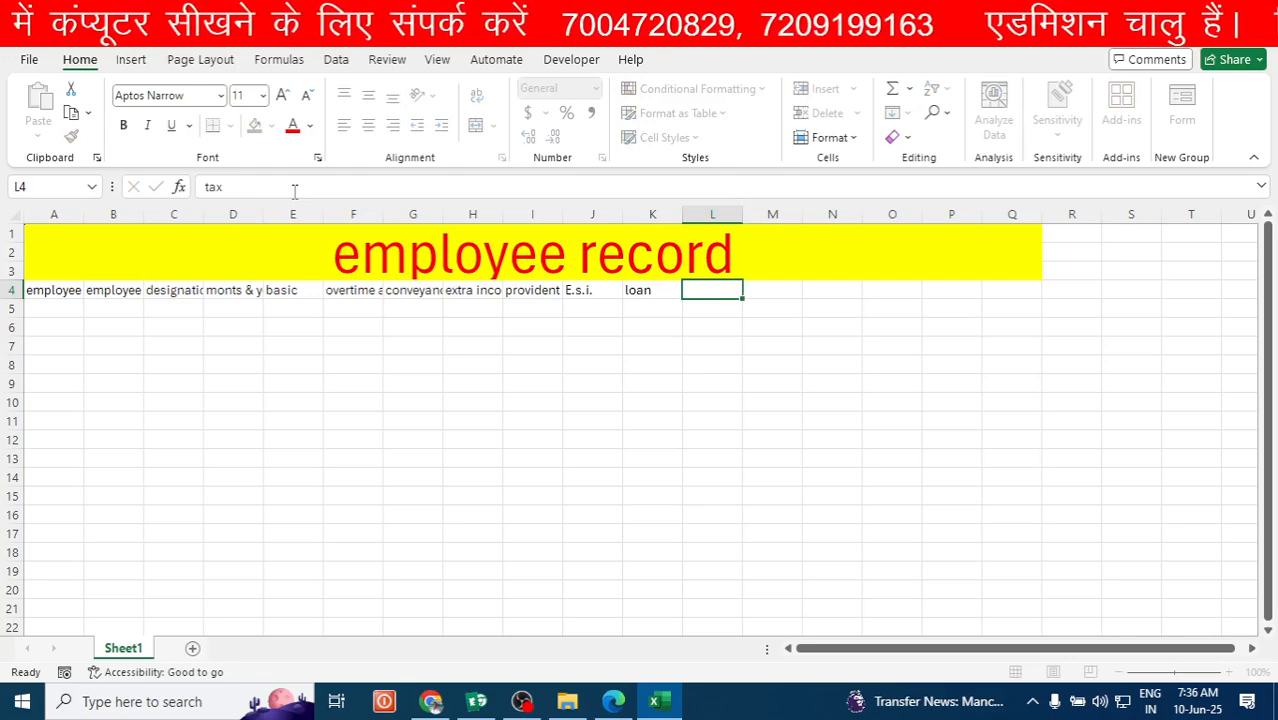
pyautogui.write('net')
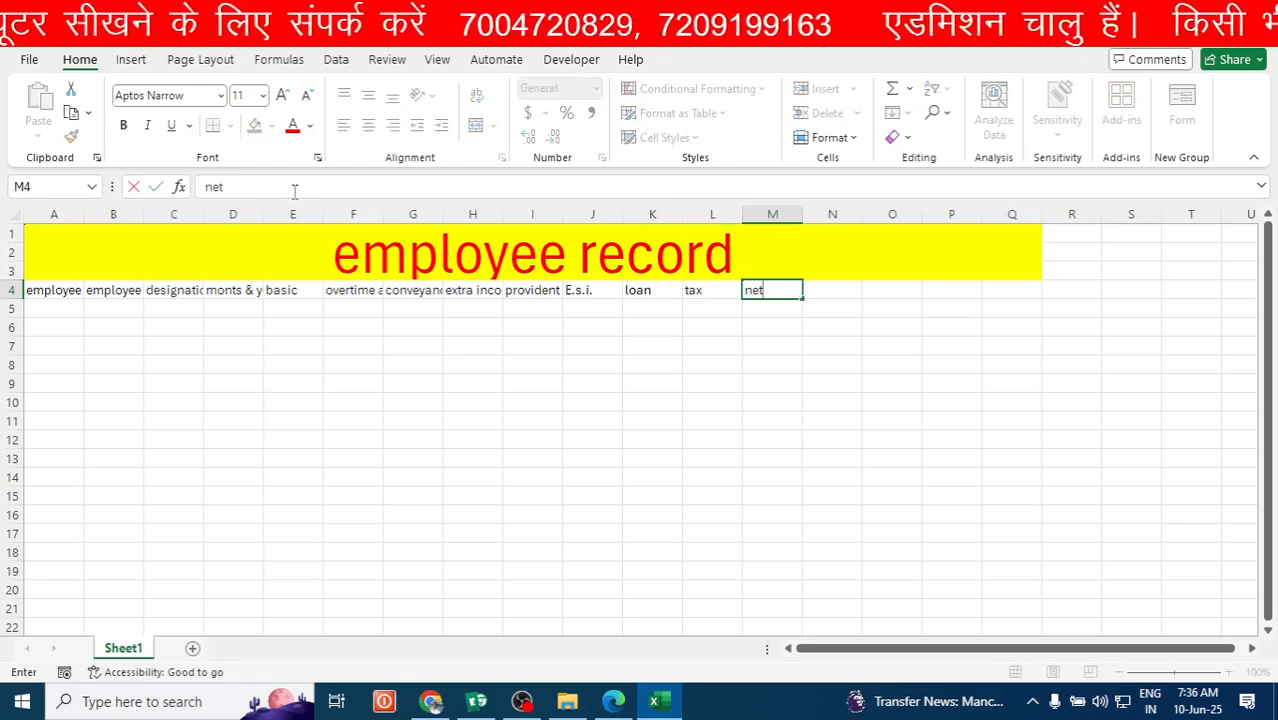
pyautogui.write(' salary')
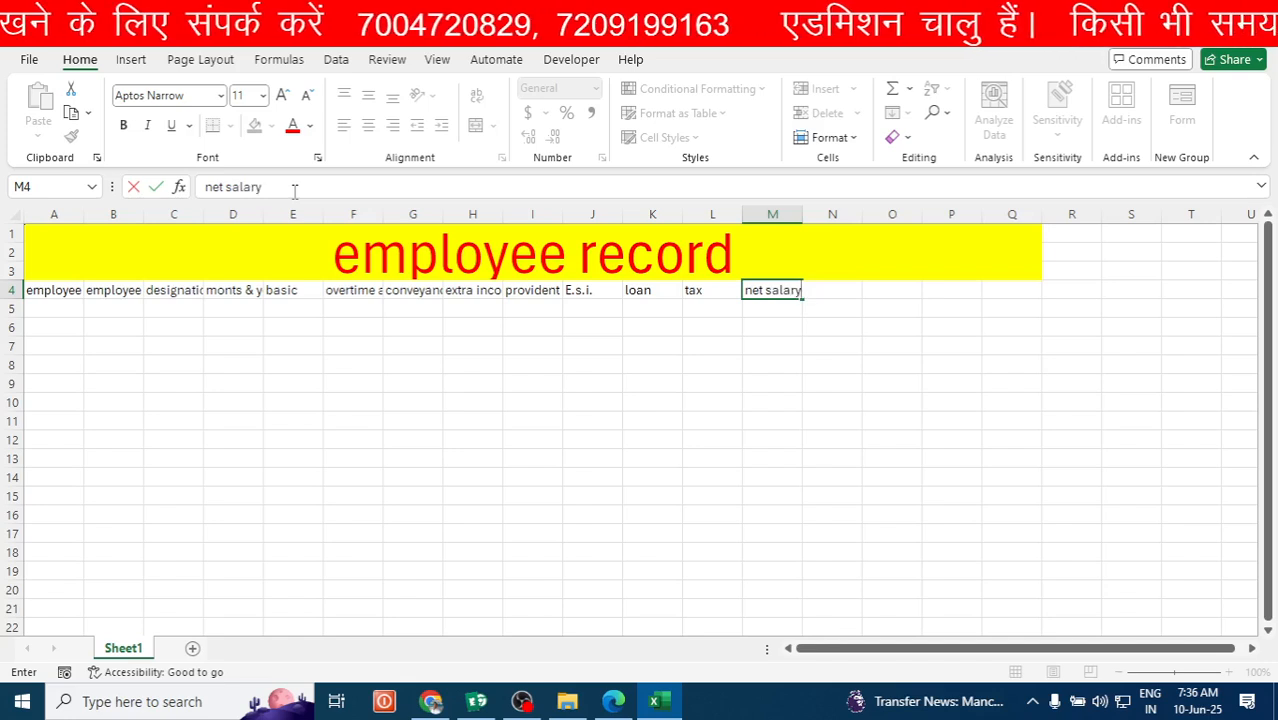
# Center the contents of all cells in the sheet horizontally, keeping them middle-aligned vertically.
pyautogui.click(15, 216)
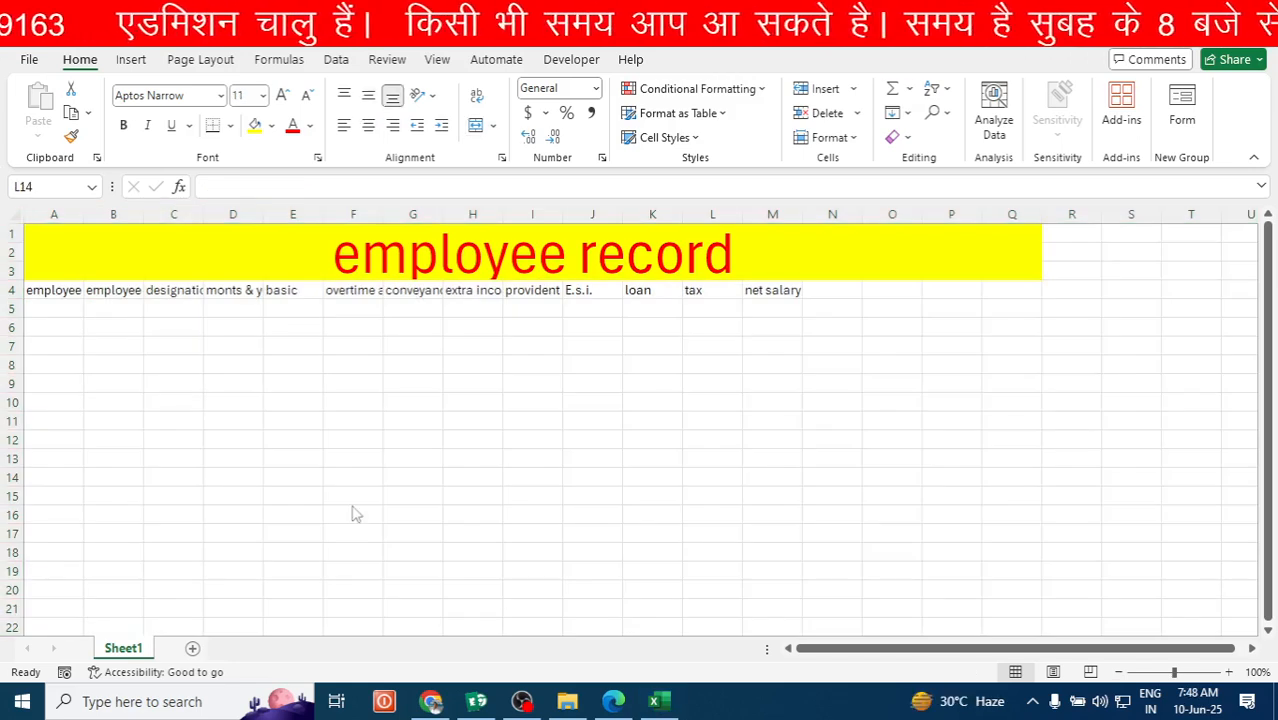
pyautogui.click(15, 215)
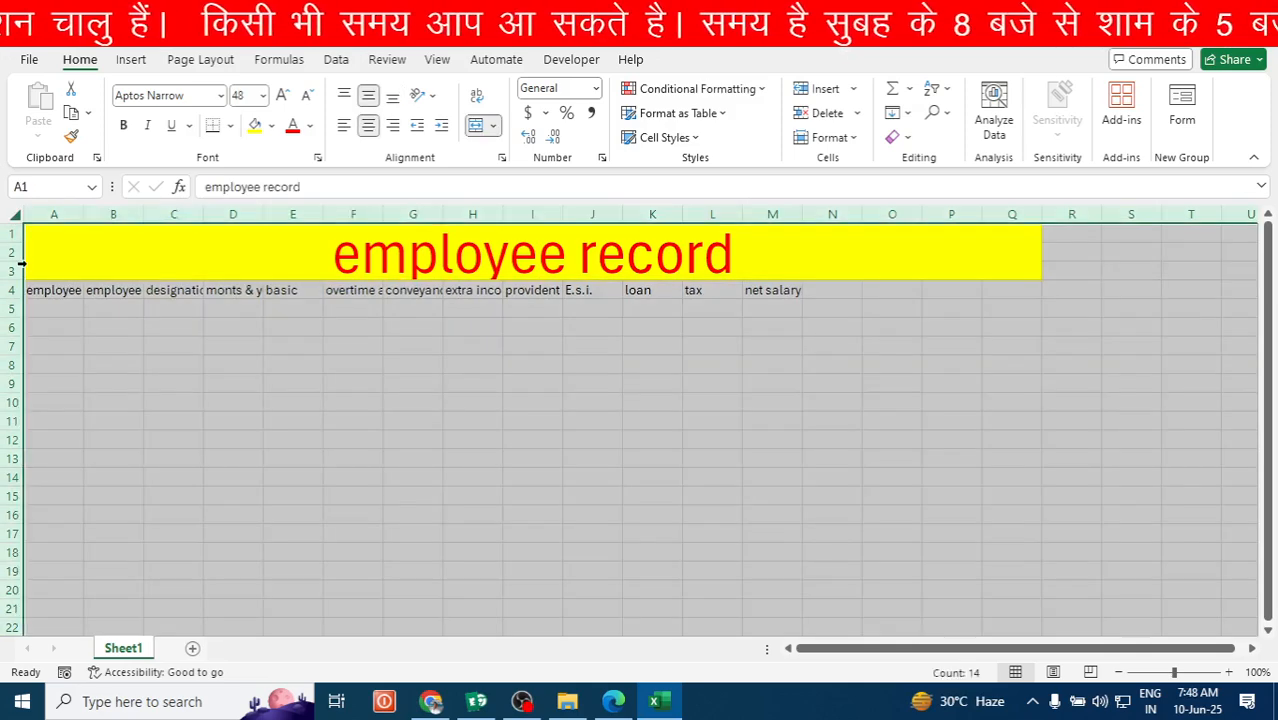
pyautogui.click(368, 126)
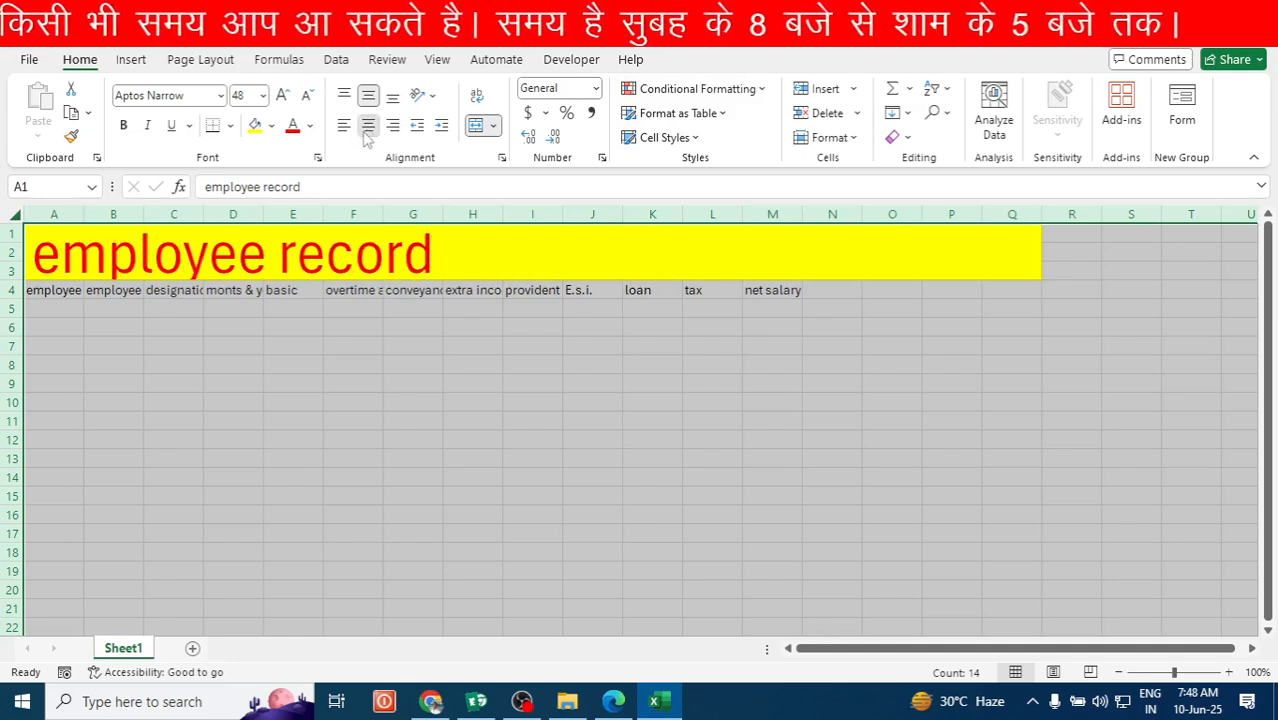
pyautogui.click(368, 126)
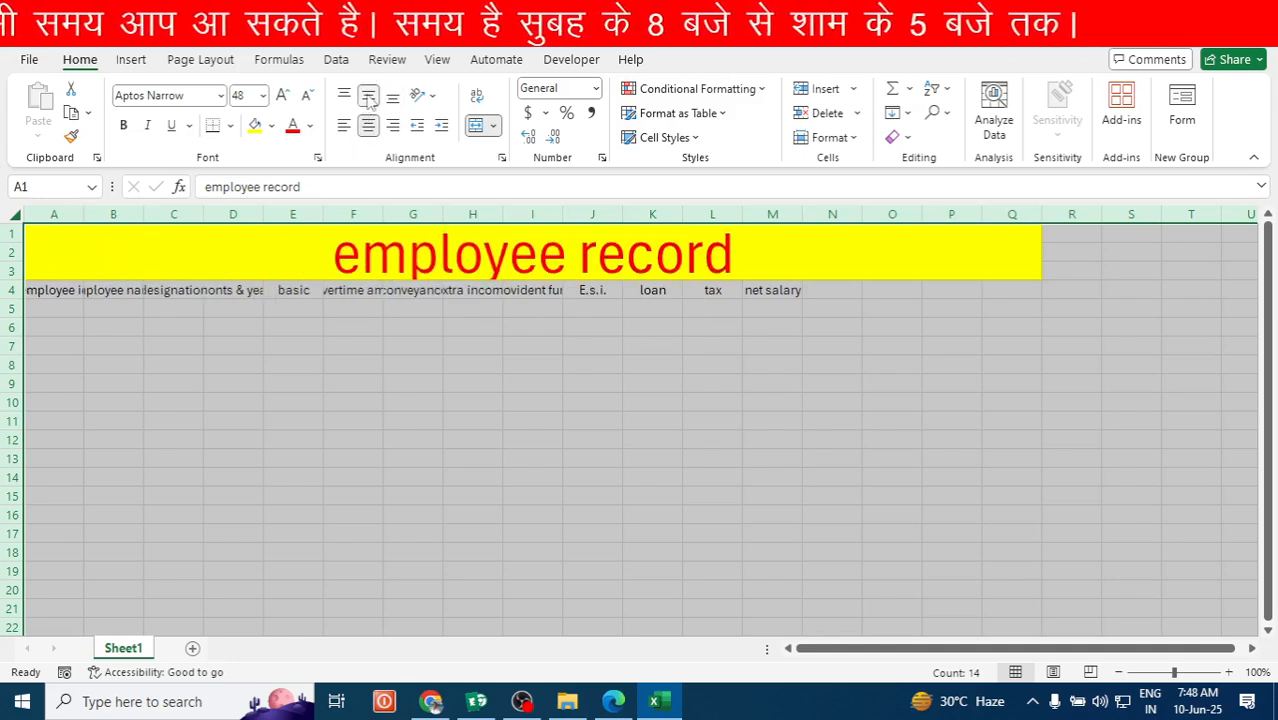
pyautogui.click(370, 100)
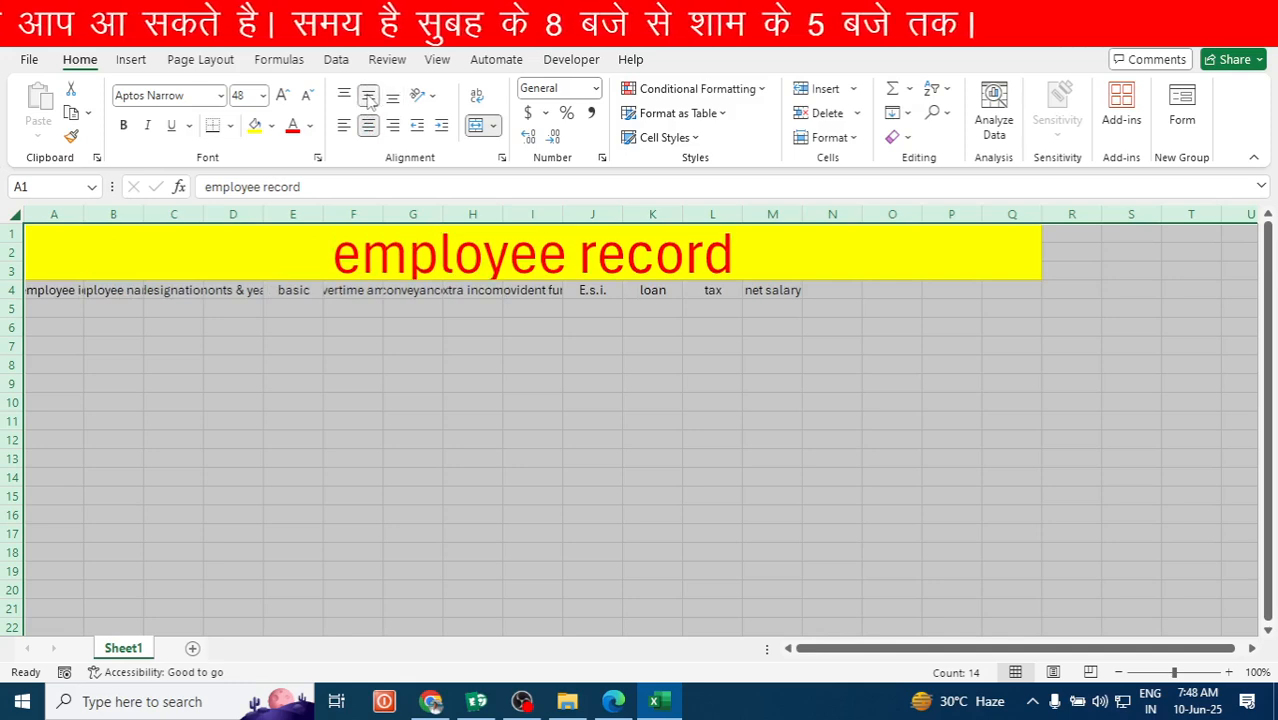
pyautogui.click(270, 341)
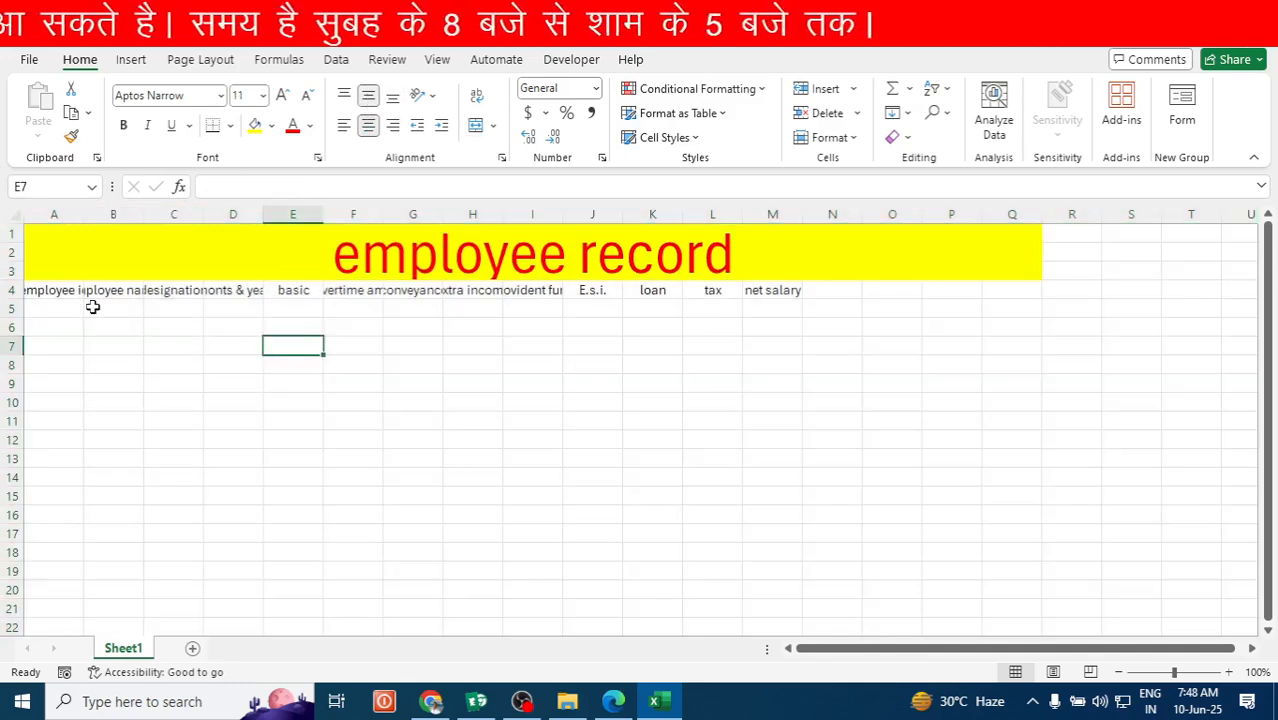
# AutoFit the widths of columns A to D, F to I and M to their header text.
pyautogui.doubleClick(84, 213)
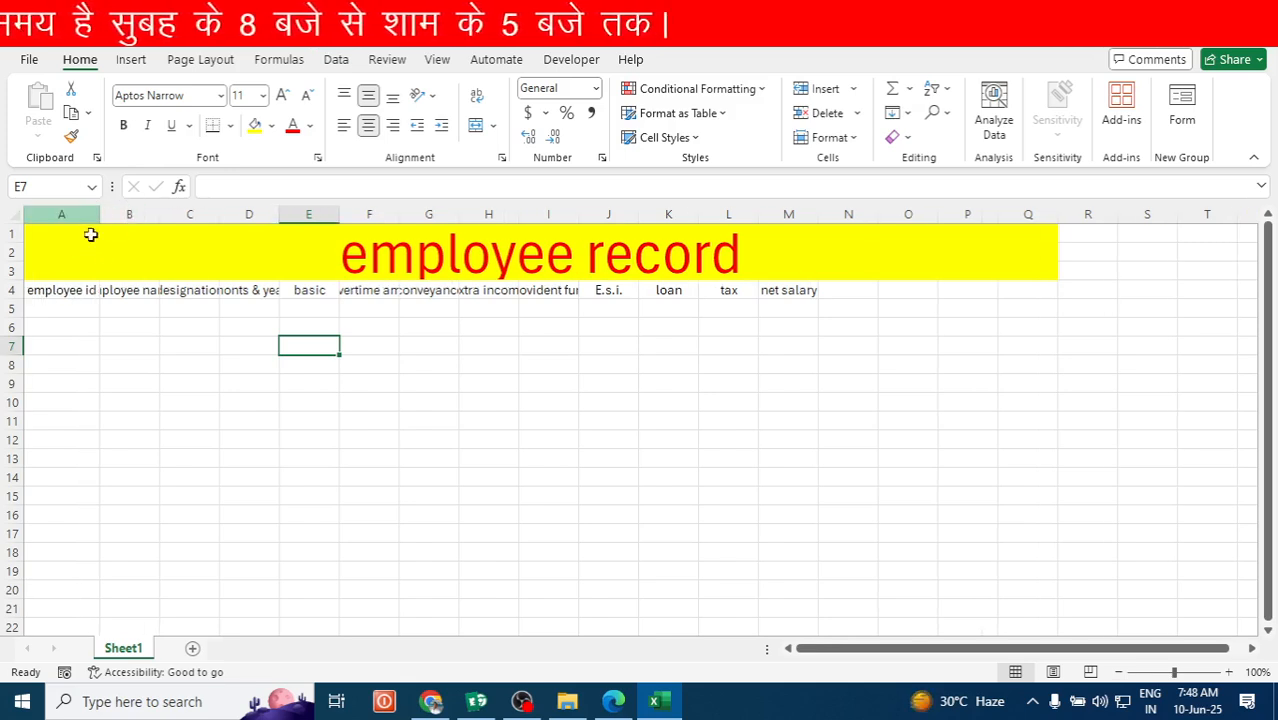
pyautogui.doubleClick(158, 214)
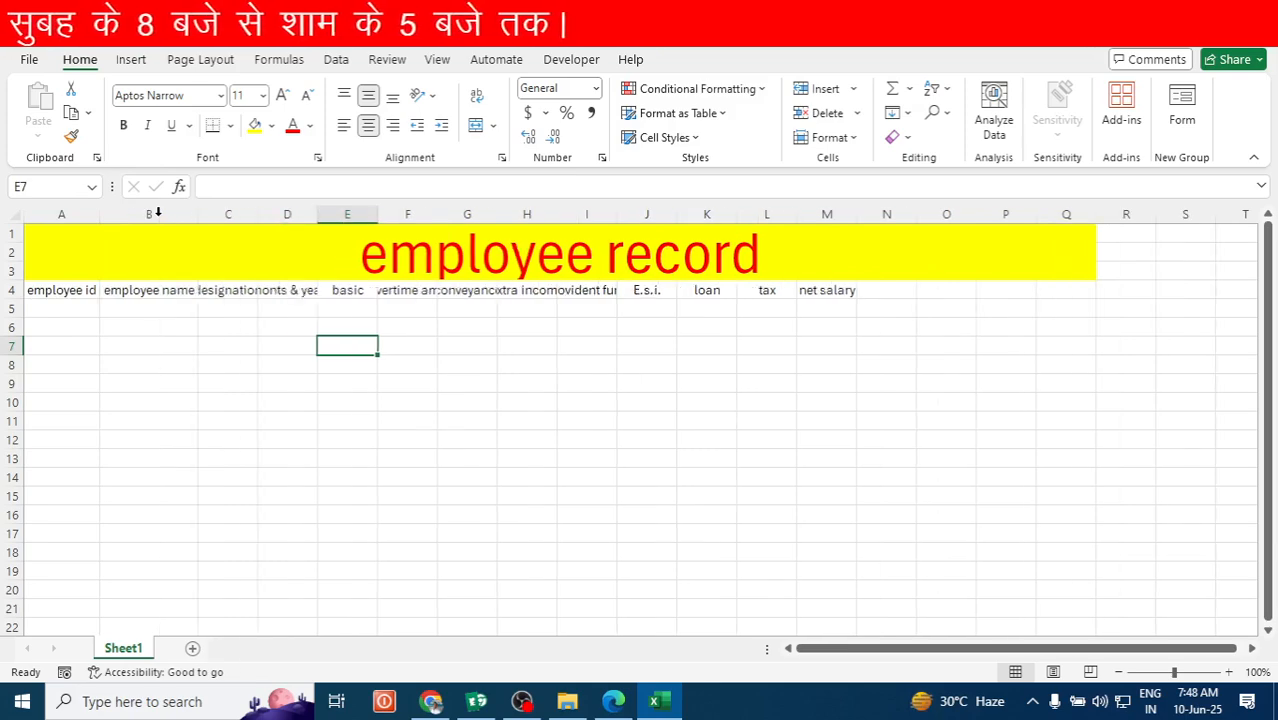
pyautogui.doubleClick(258, 215)
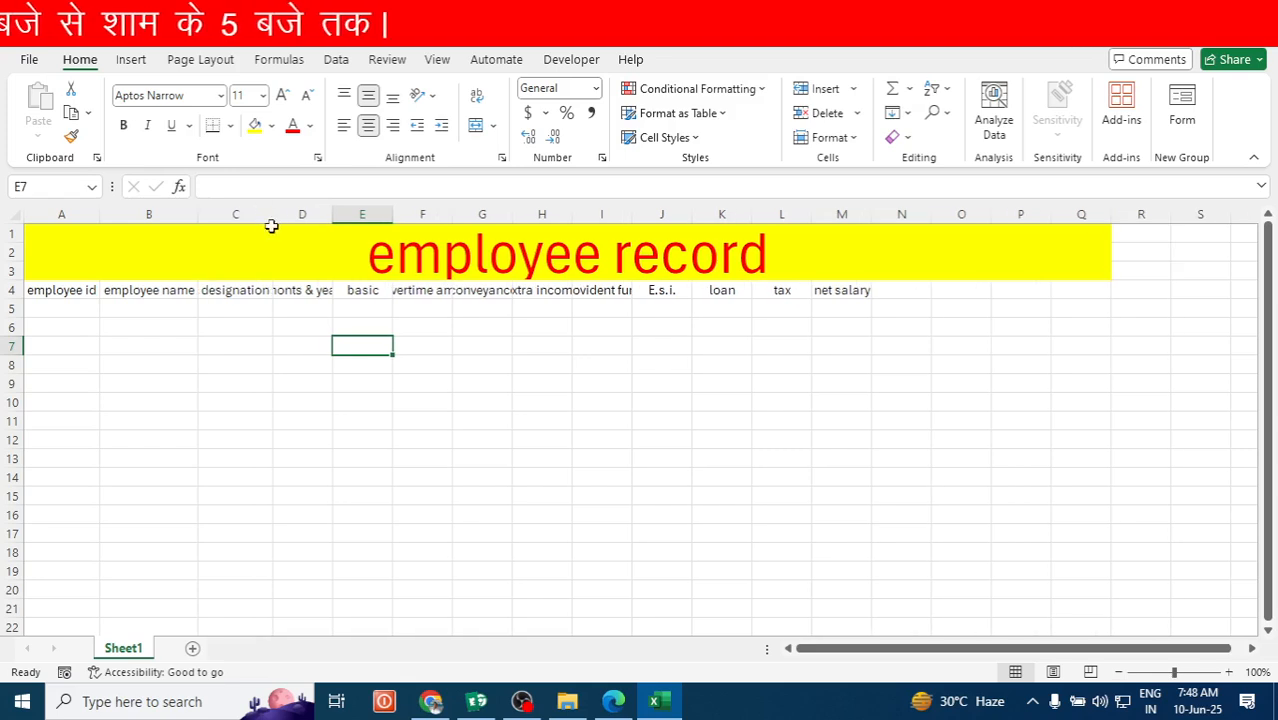
pyautogui.doubleClick(325, 216)
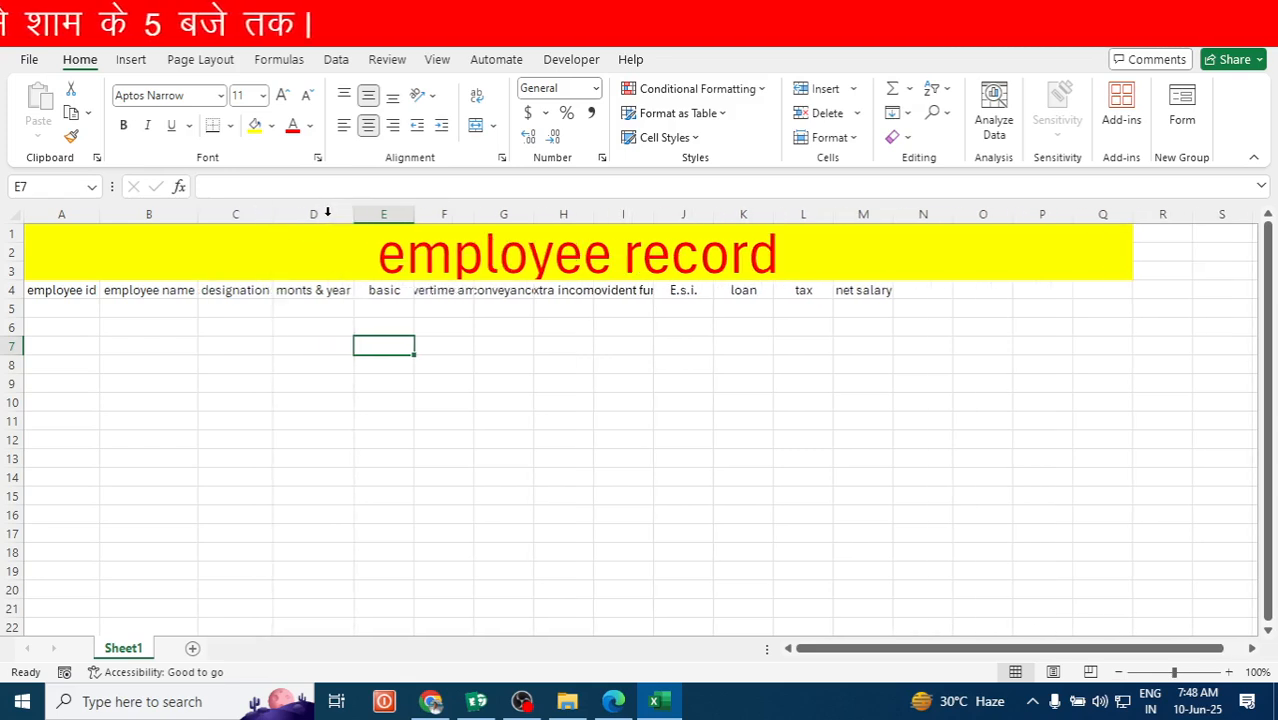
pyautogui.doubleClick(471, 214)
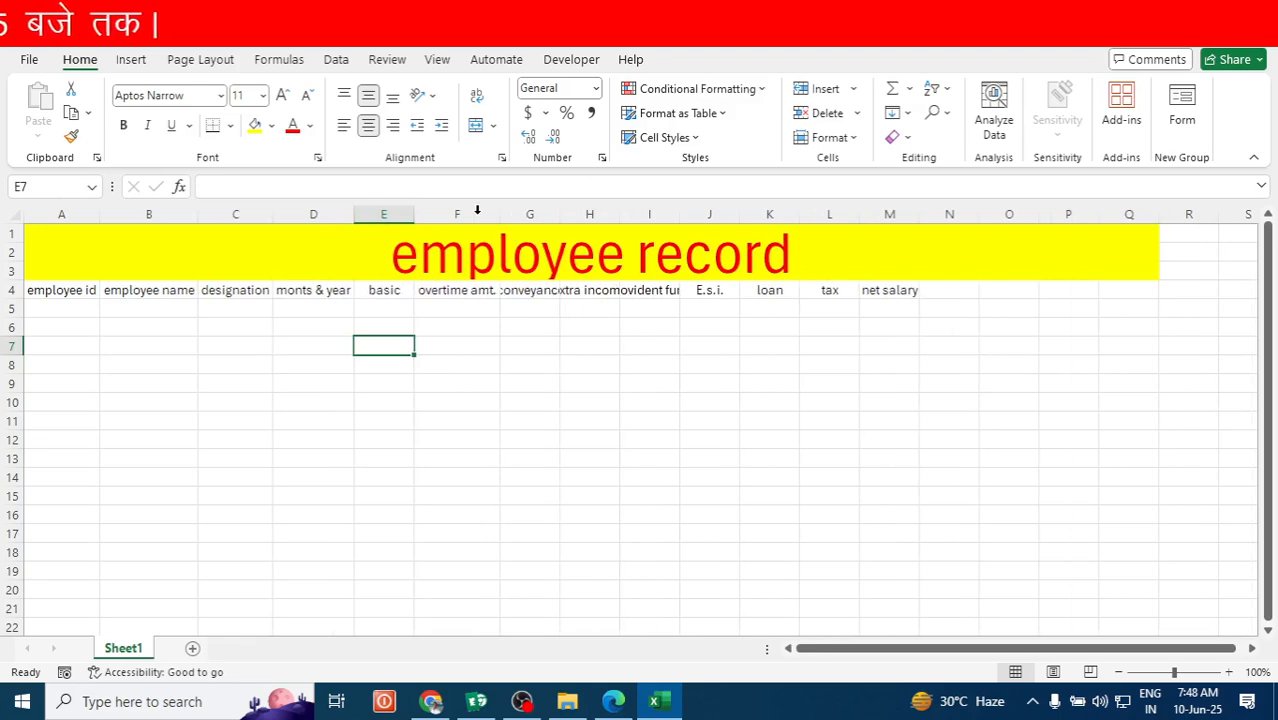
pyautogui.doubleClick(557, 214)
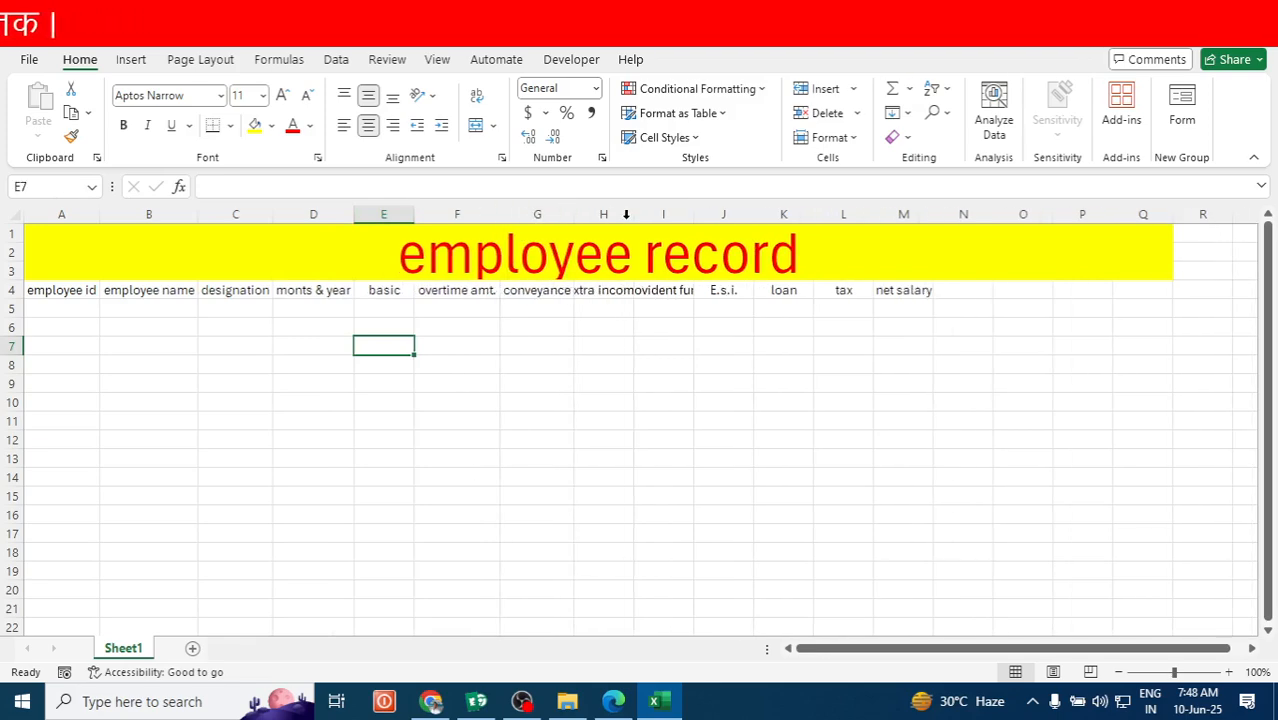
pyautogui.doubleClick(634, 214)
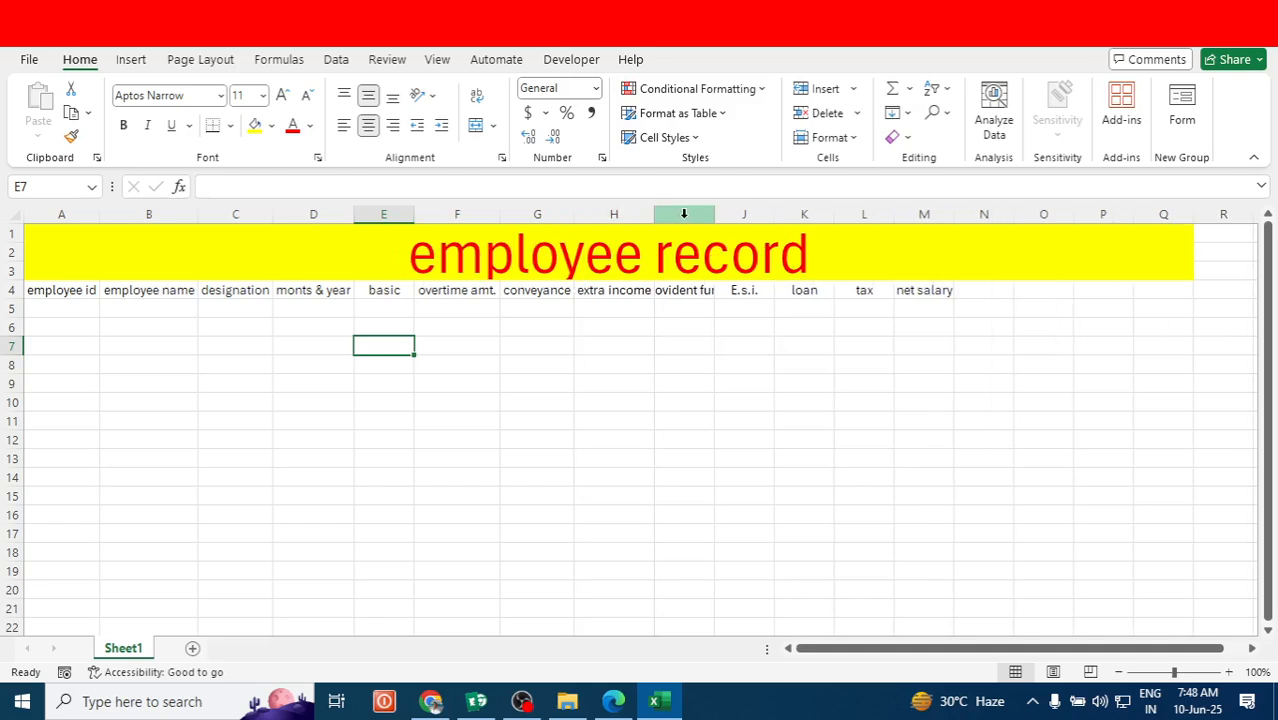
pyautogui.click(688, 214)
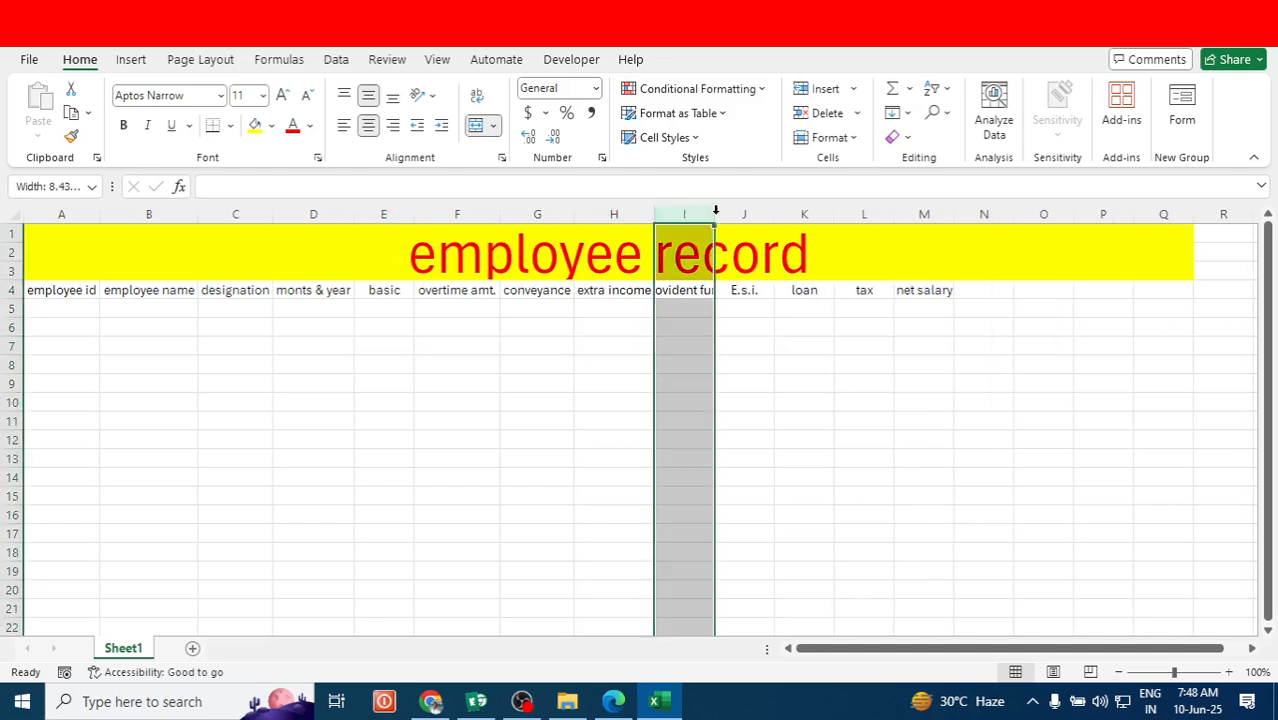
pyautogui.doubleClick(714, 214)
pyautogui.click(836, 304)
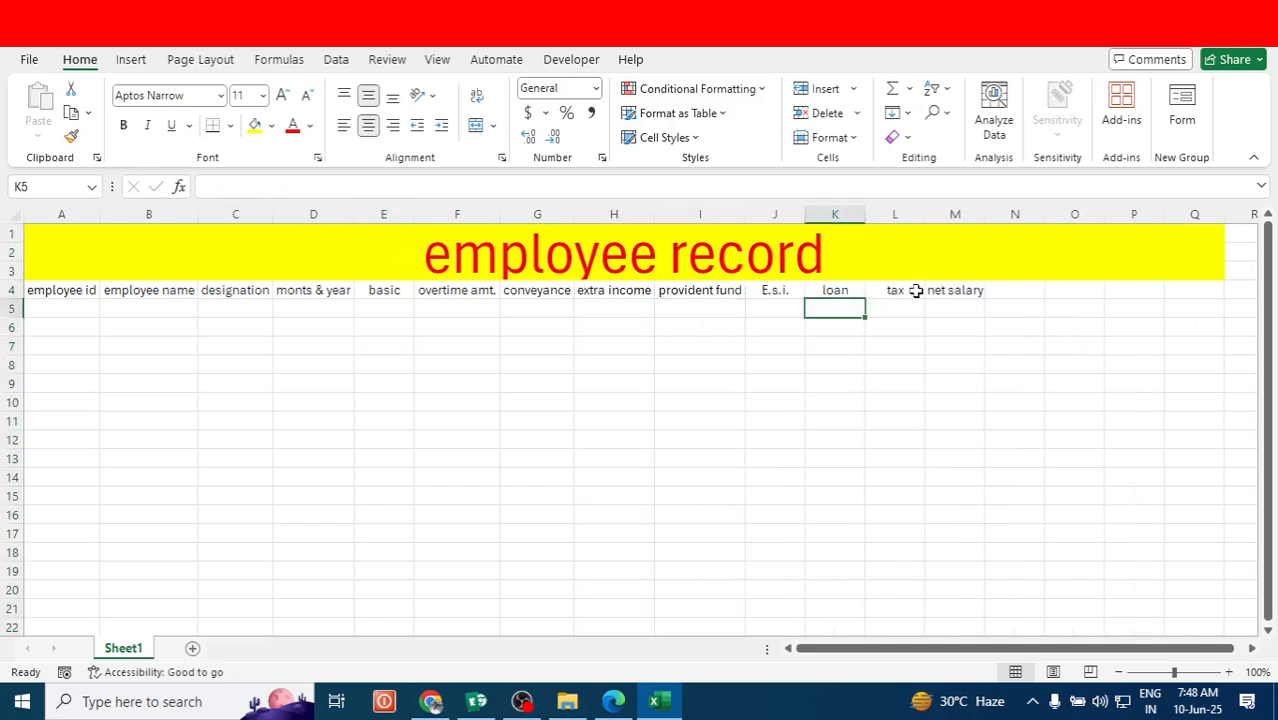
pyautogui.click(912, 290)
pyautogui.doubleClick(983, 216)
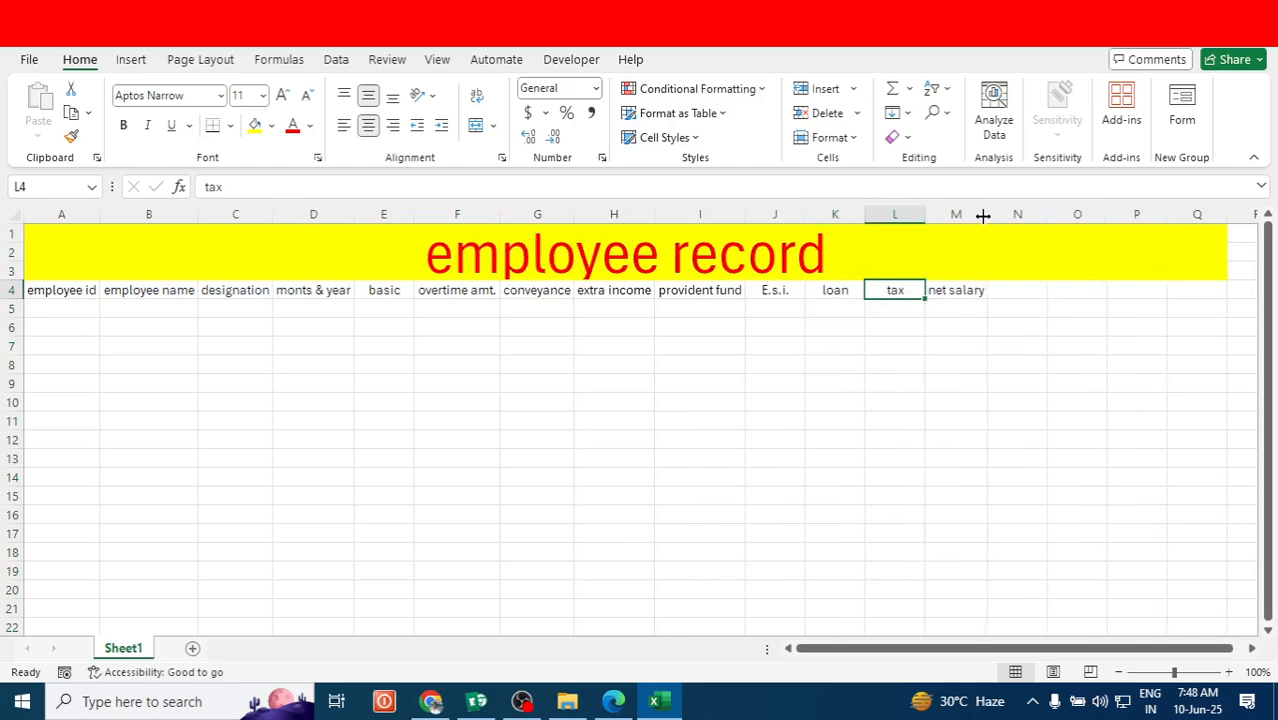
# Apply All Borders to the table range from the header row down to row 22, A4:M22.
pyautogui.click(710, 361)
pyautogui.moveTo(48, 292); pyautogui.dragTo(940, 625)
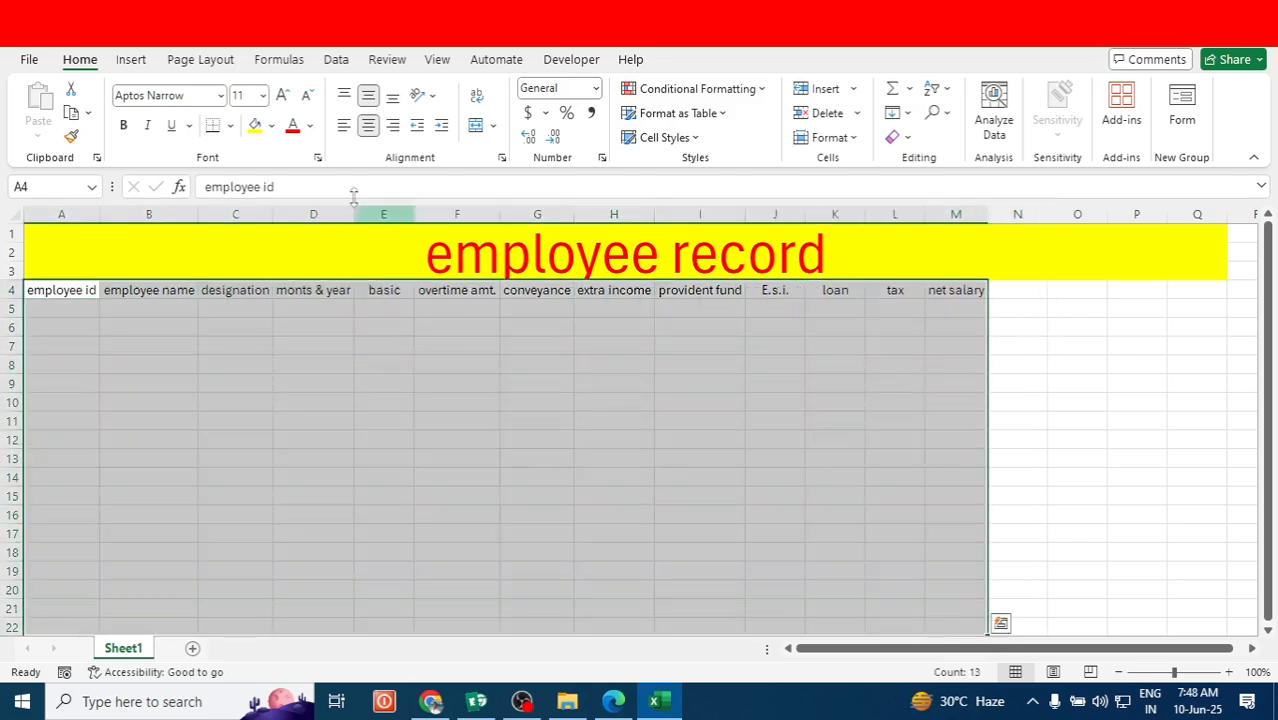
pyautogui.click(229, 125)
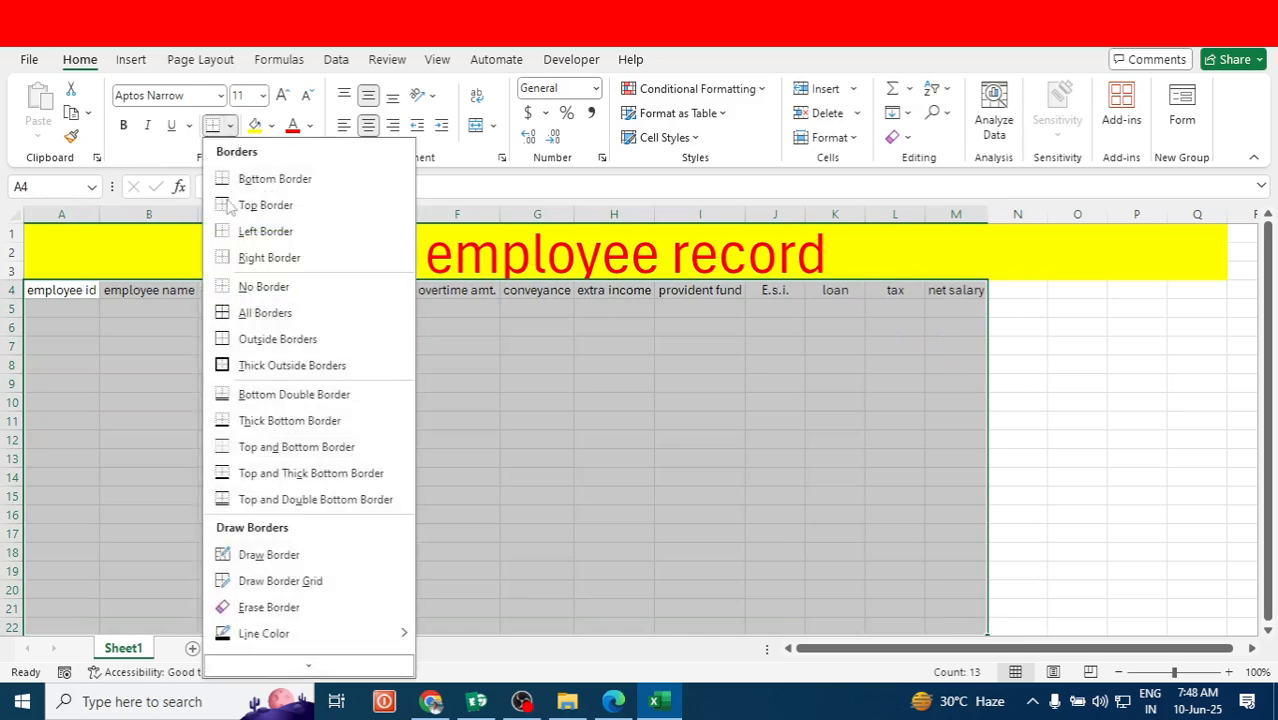
pyautogui.click(275, 312)
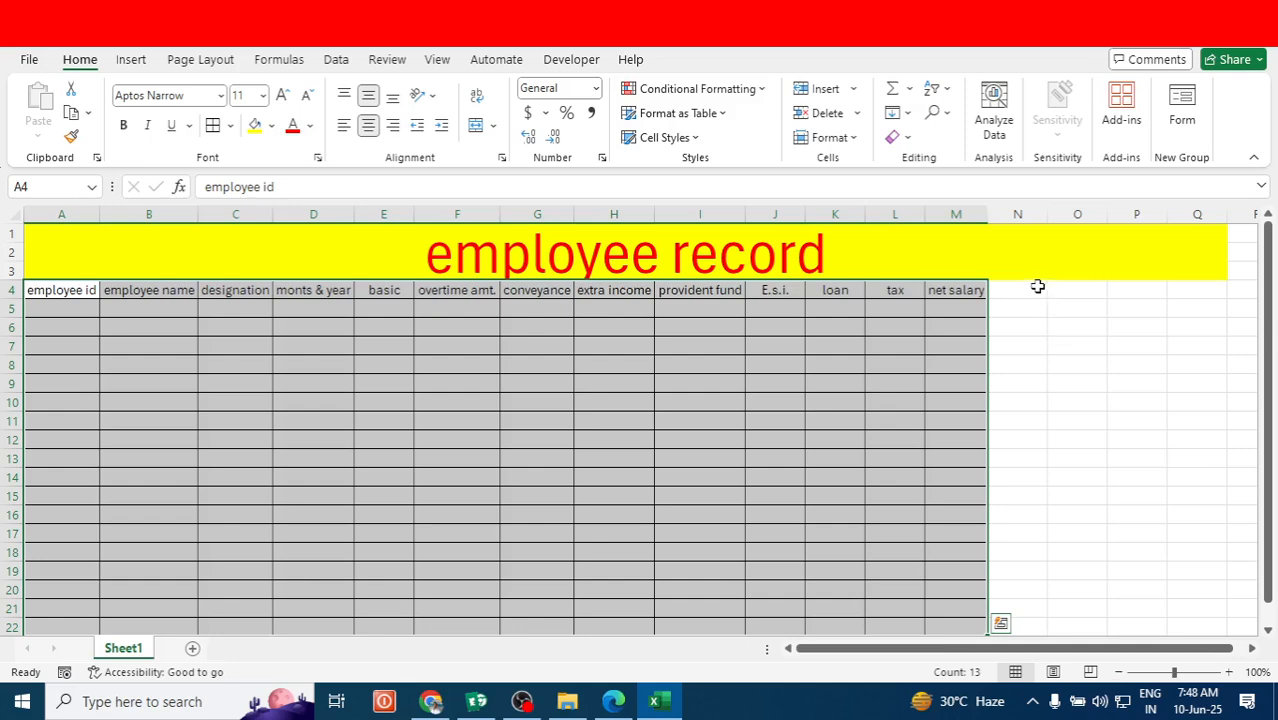
# Unmerge the "employee record" title cells in rows 1 to 3.
pyautogui.click(1012, 250)
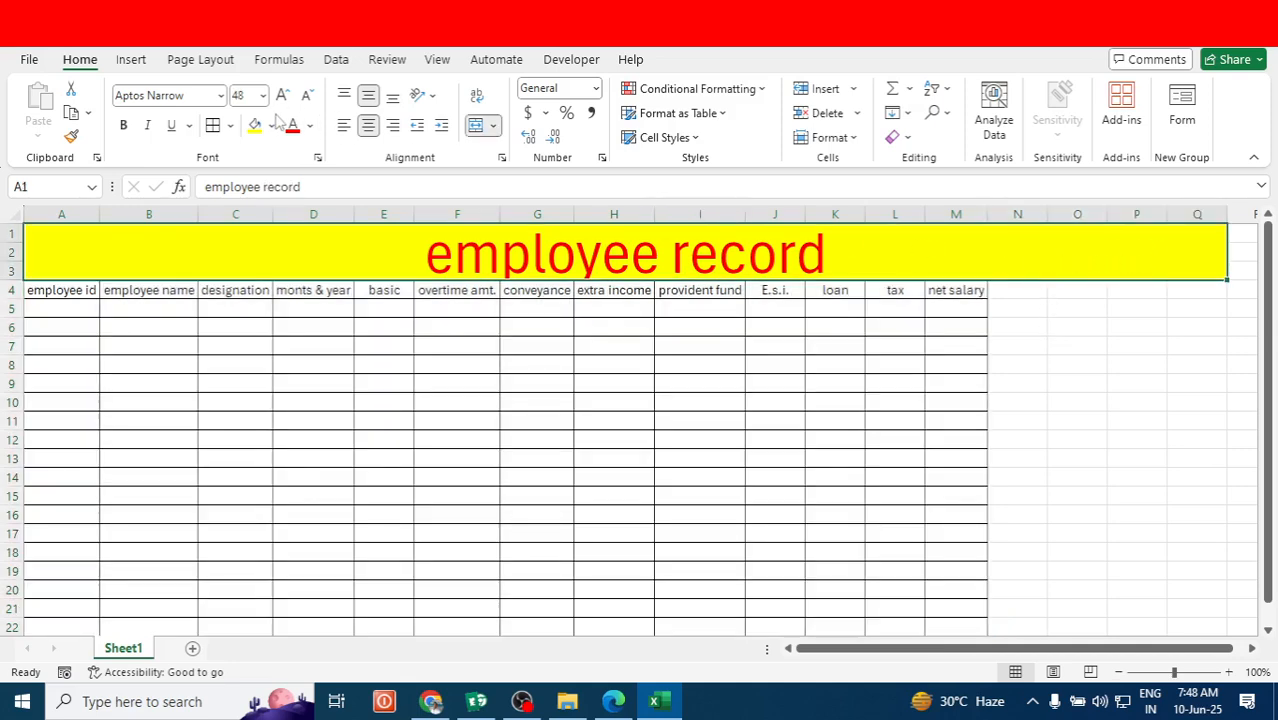
pyautogui.click(493, 125)
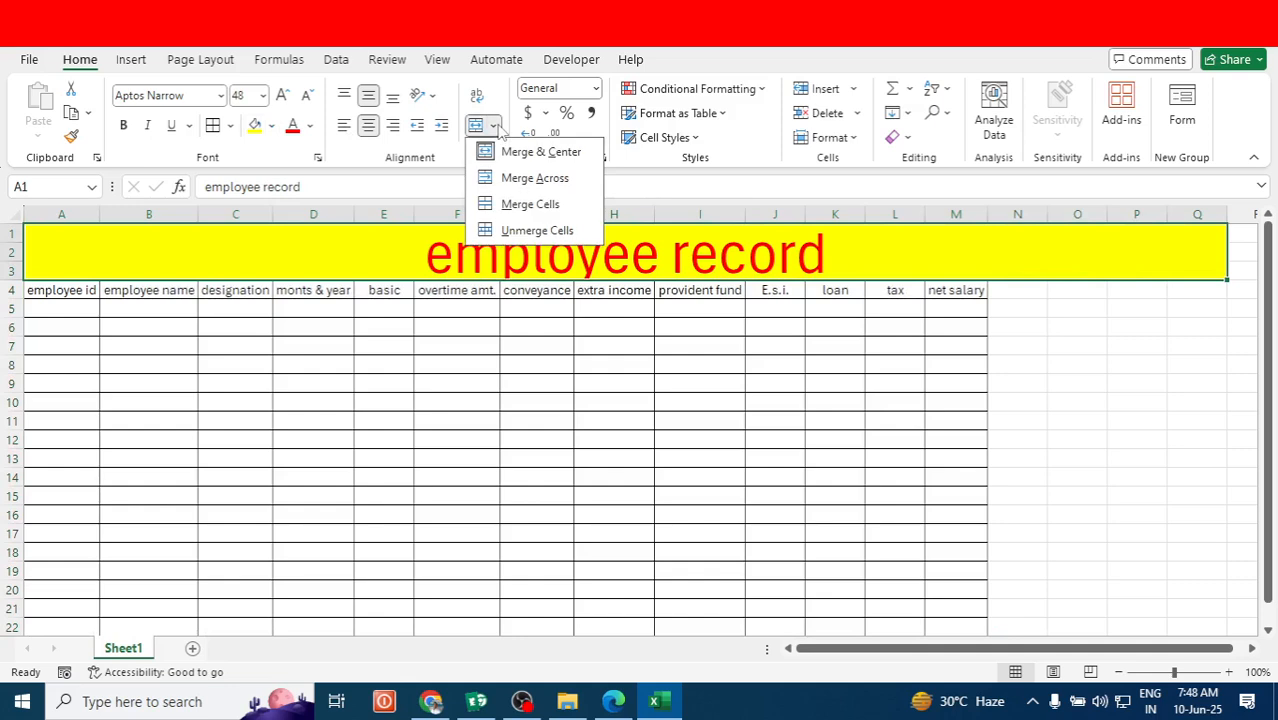
pyautogui.click(527, 232)
pyautogui.click(138, 250)
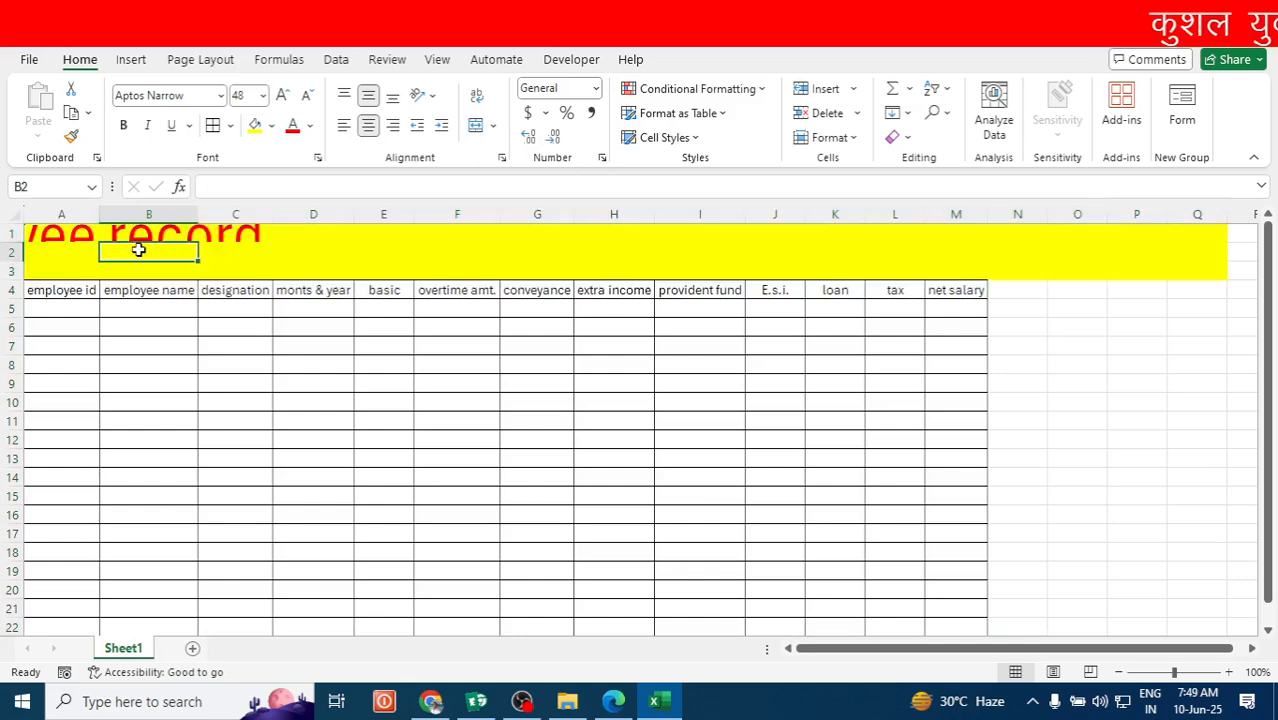
# Merge and center the "employee record" title across A1:M3, matching the width of the table.
pyautogui.moveTo(40, 242); pyautogui.dragTo(340, 309)
pyautogui.moveTo(455, 272); pyautogui.dragTo(926, 264)
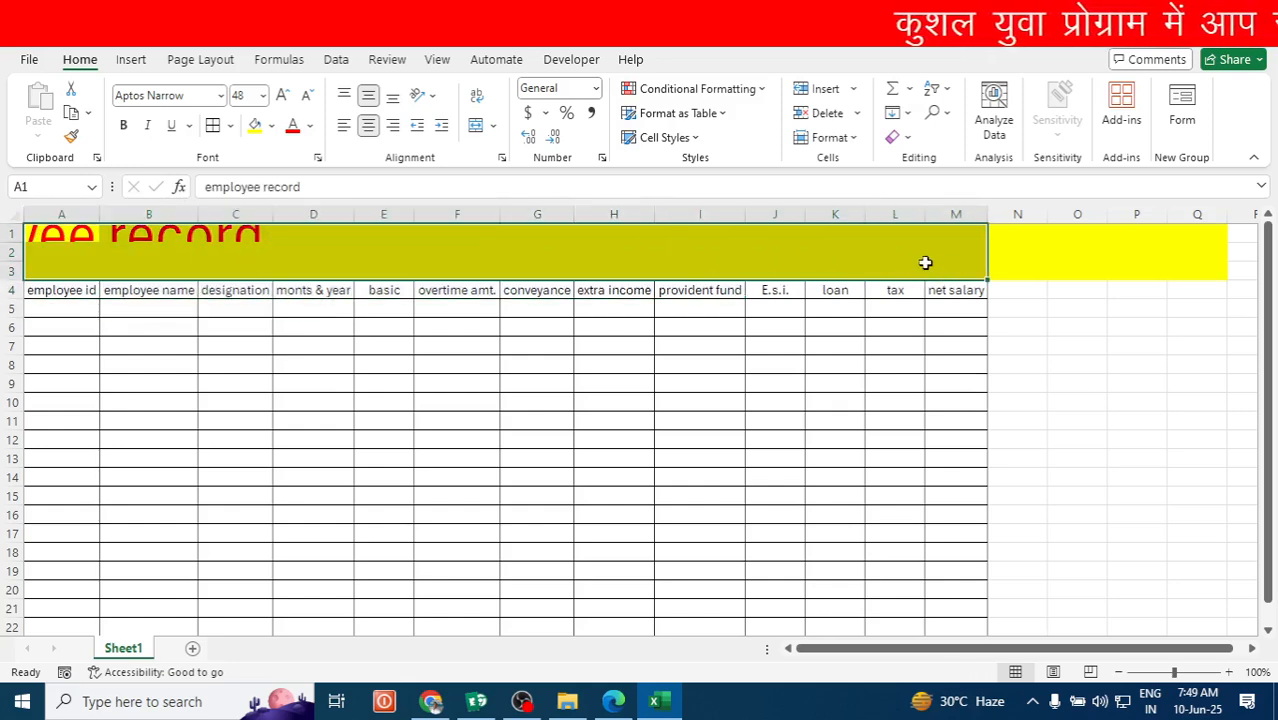
pyautogui.click(493, 128)
pyautogui.click(520, 152)
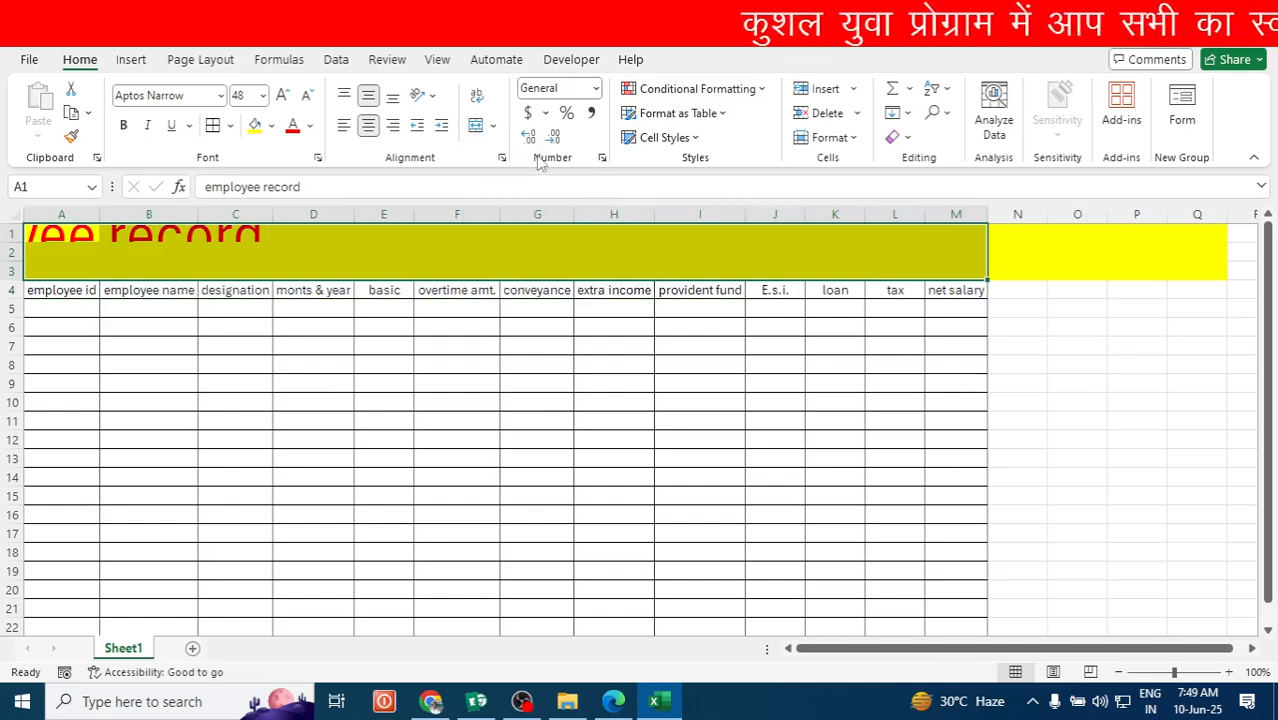
# Remove the fill color from cells N1:Q5 beside the title by setting it to No Fill.
pyautogui.moveTo(998, 234); pyautogui.dragTo(1227, 308)
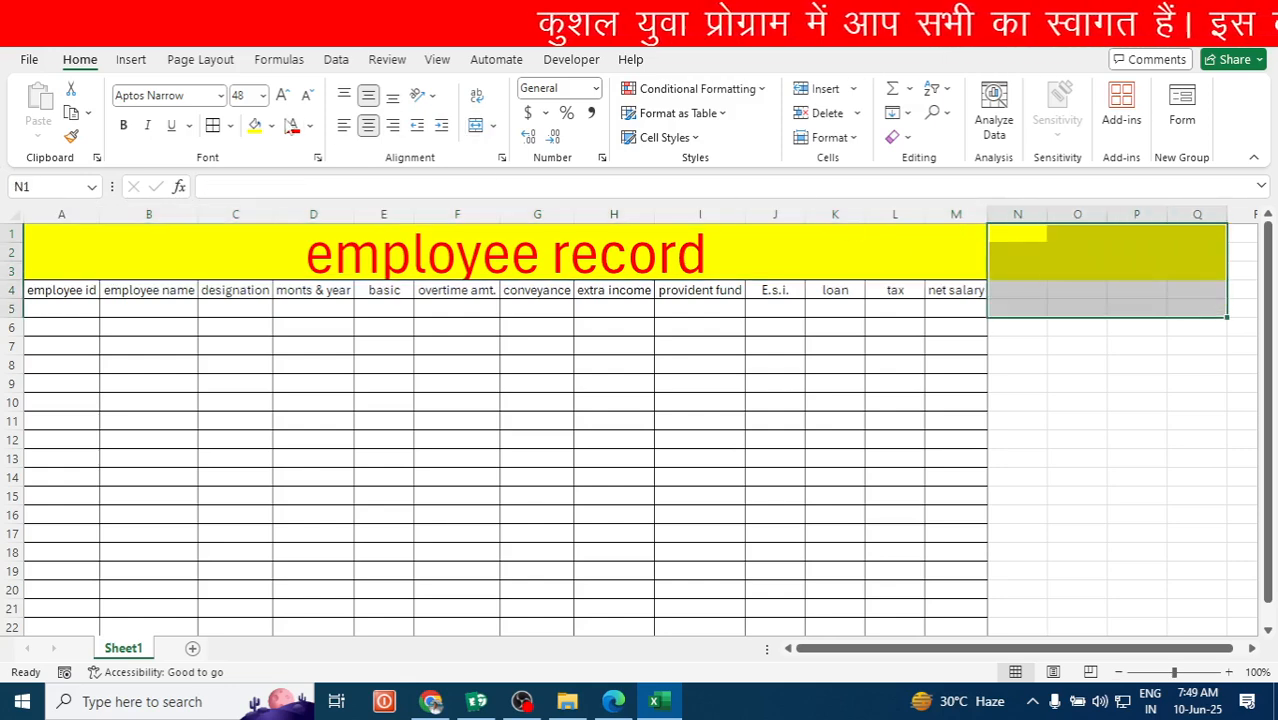
pyautogui.click(271, 127)
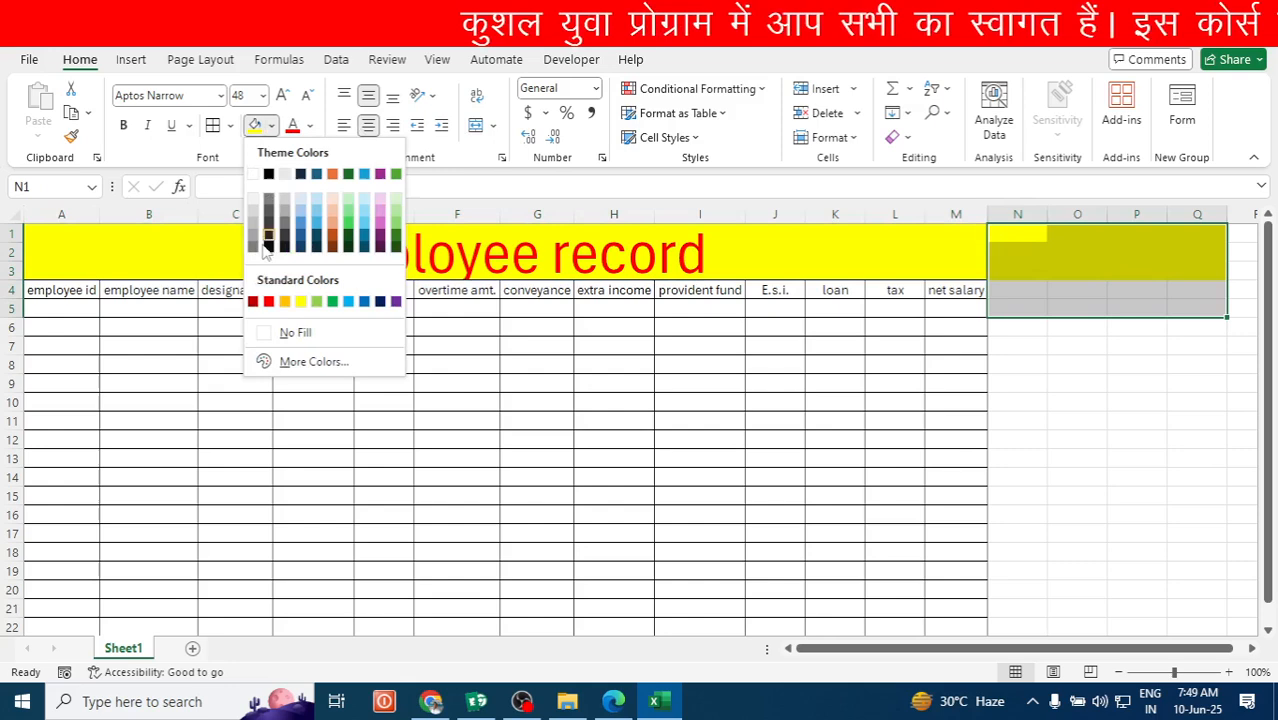
pyautogui.click(296, 338)
pyautogui.click(690, 383)
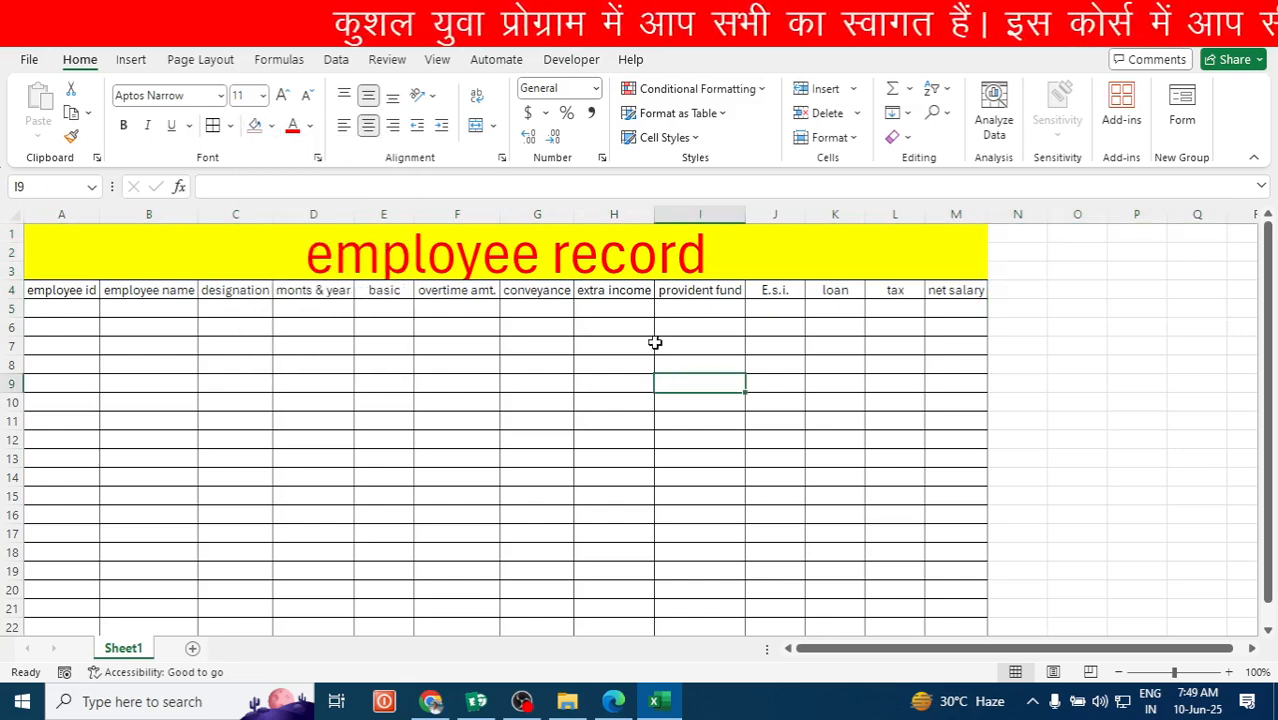
# Enter the first employee's ID in cell A5 and select cell A6 for the next entry.
pyautogui.click(57, 309)
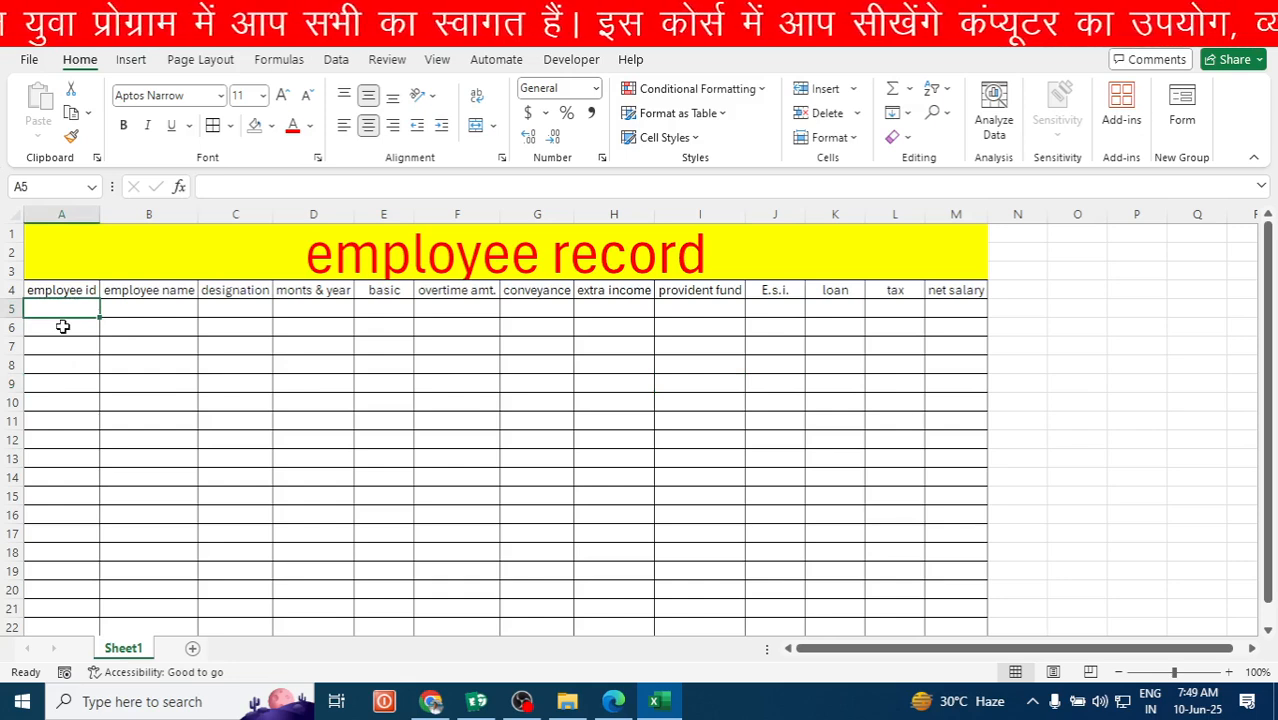
pyautogui.write('A001')
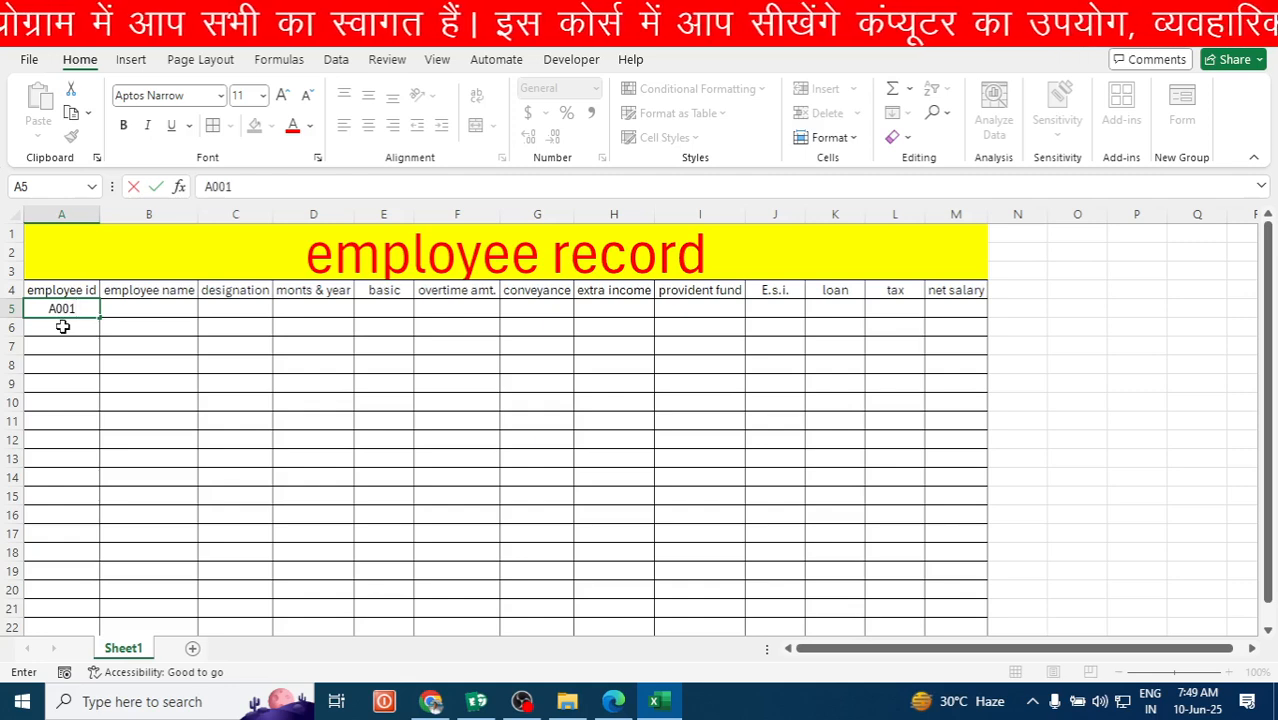
pyautogui.click(62, 327)
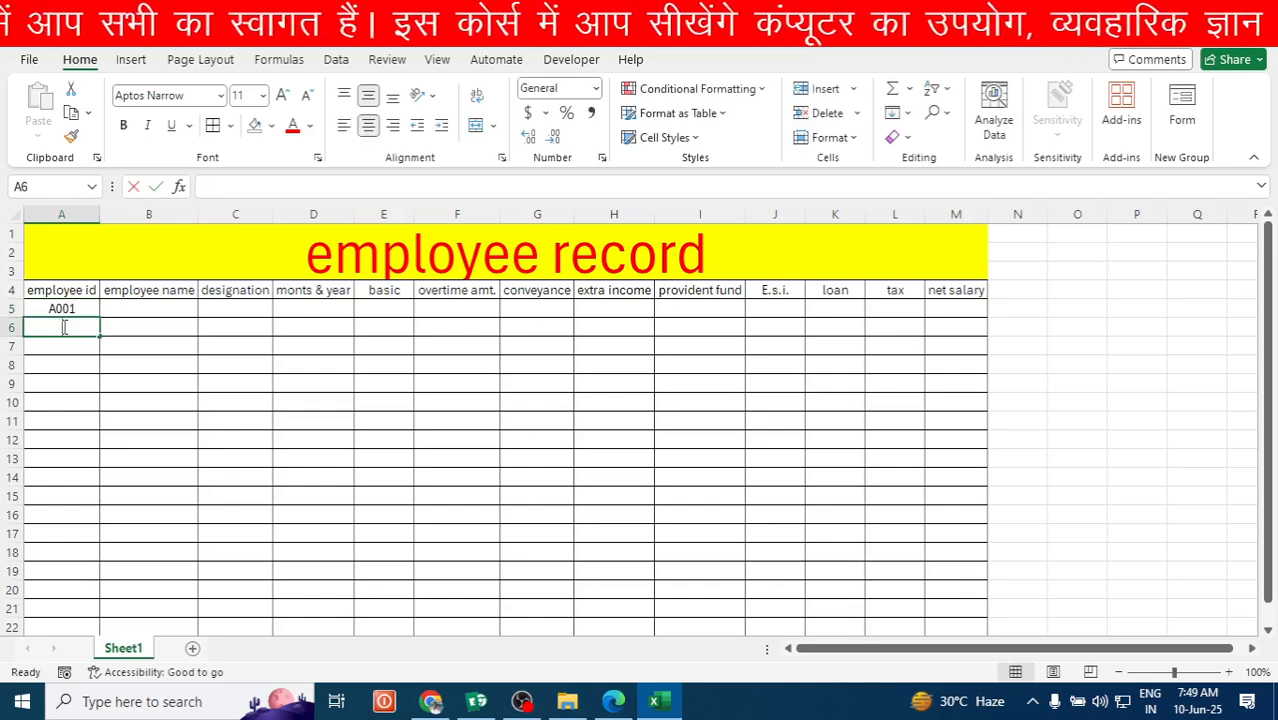
# Enter the second employee's ID in A6 and extend the ID series from A5:A6 down to A20.
pyautogui.write('A002')
pyautogui.press('Return')
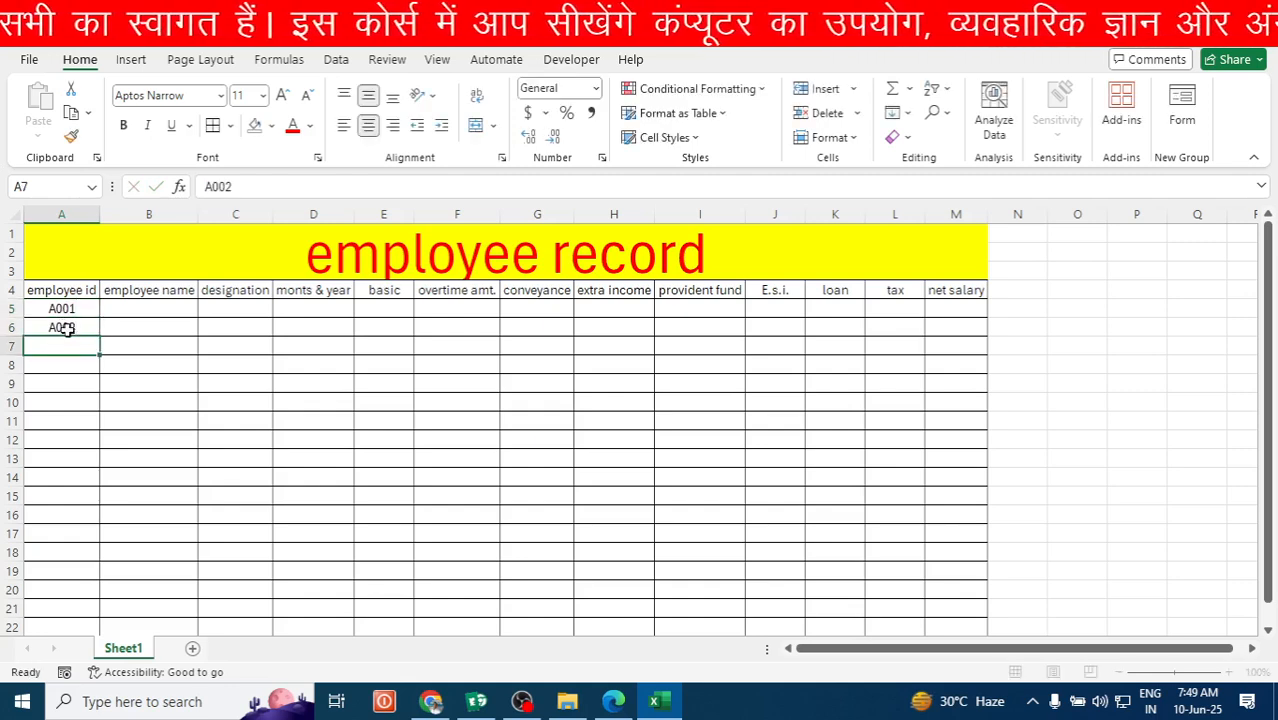
pyautogui.moveTo(64, 309); pyautogui.dragTo(76, 331)
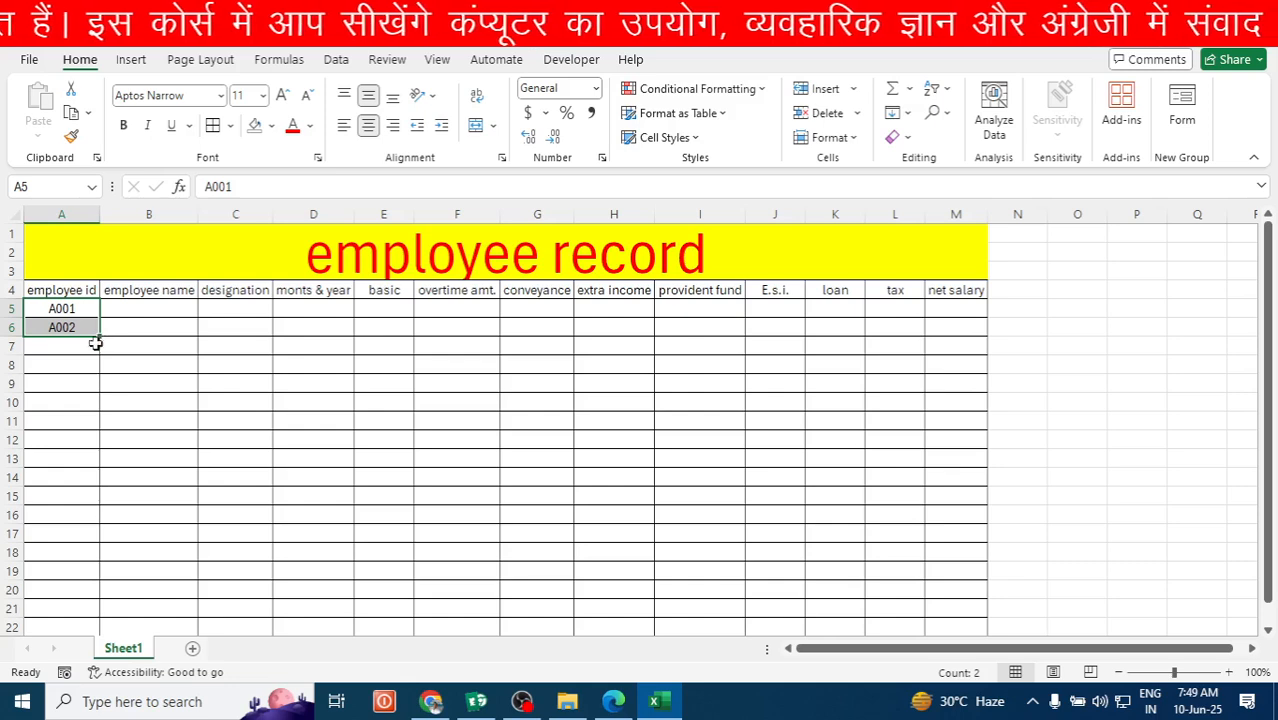
pyautogui.moveTo(98, 337); pyautogui.dragTo(85, 603)
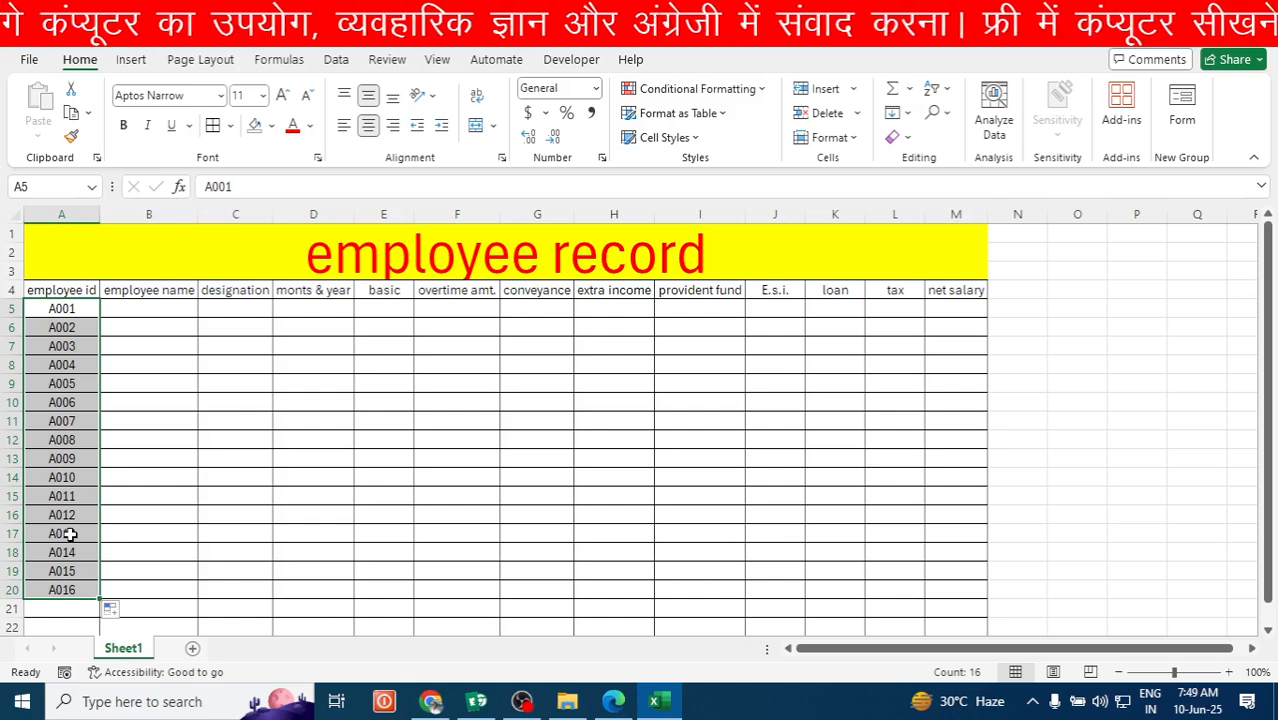
pyautogui.click(137, 305)
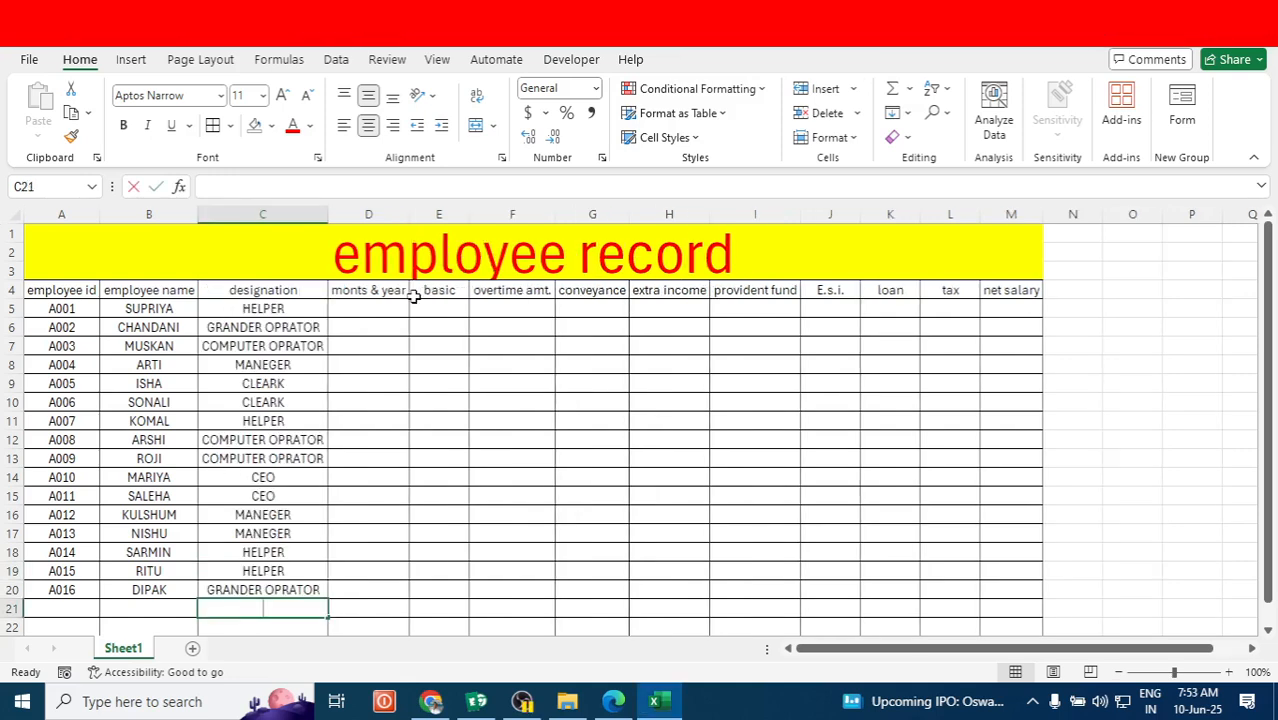
# Make the header row A4:M4 bold and fill it with a light green theme color.
pyautogui.write('O')
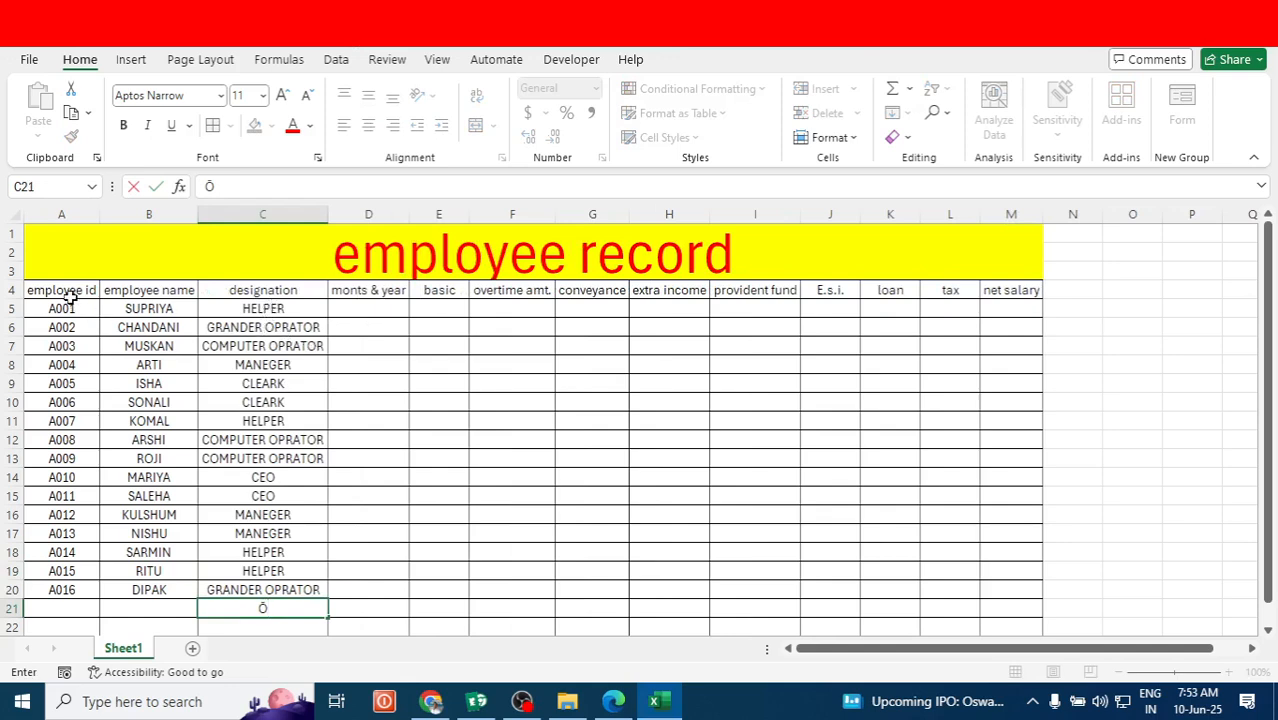
pyautogui.moveTo(91, 289); pyautogui.dragTo(995, 293)
pyautogui.click(123, 125)
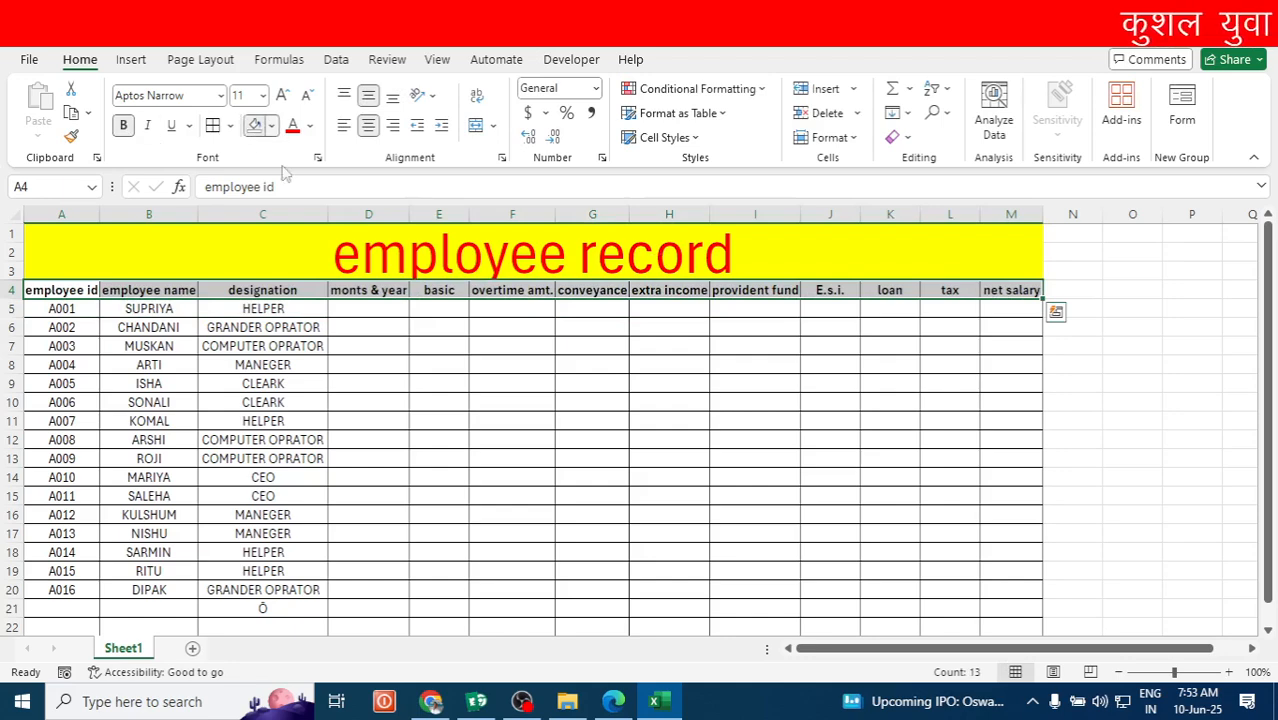
pyautogui.click(271, 125)
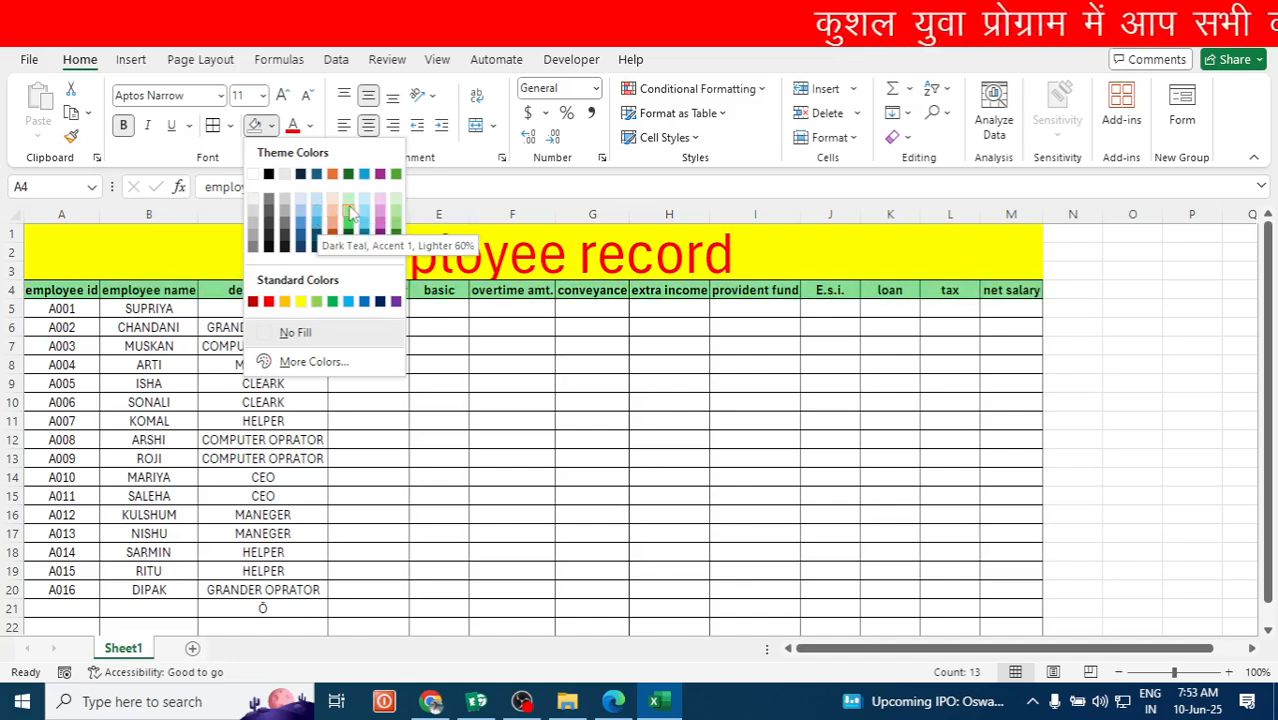
pyautogui.click(346, 222)
pyautogui.click(380, 401)
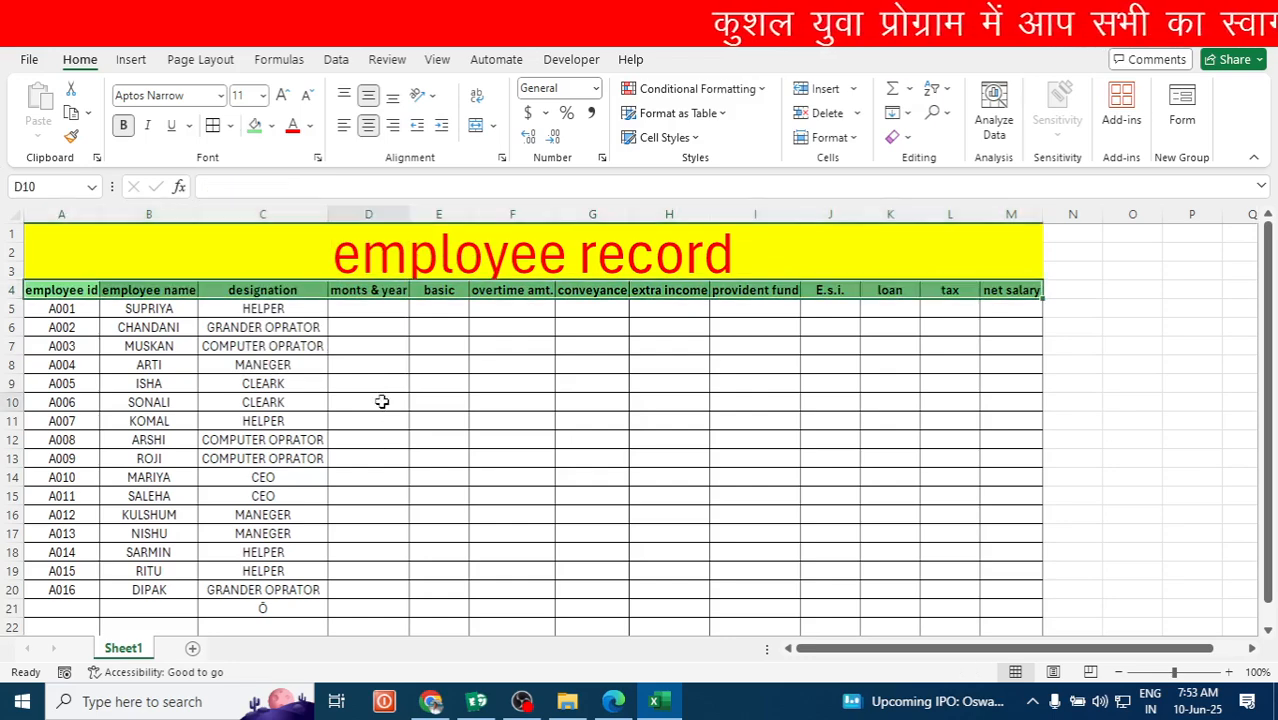
# Widen column E, the basic salary column, to give its amounts more room.
pyautogui.click(367, 309)
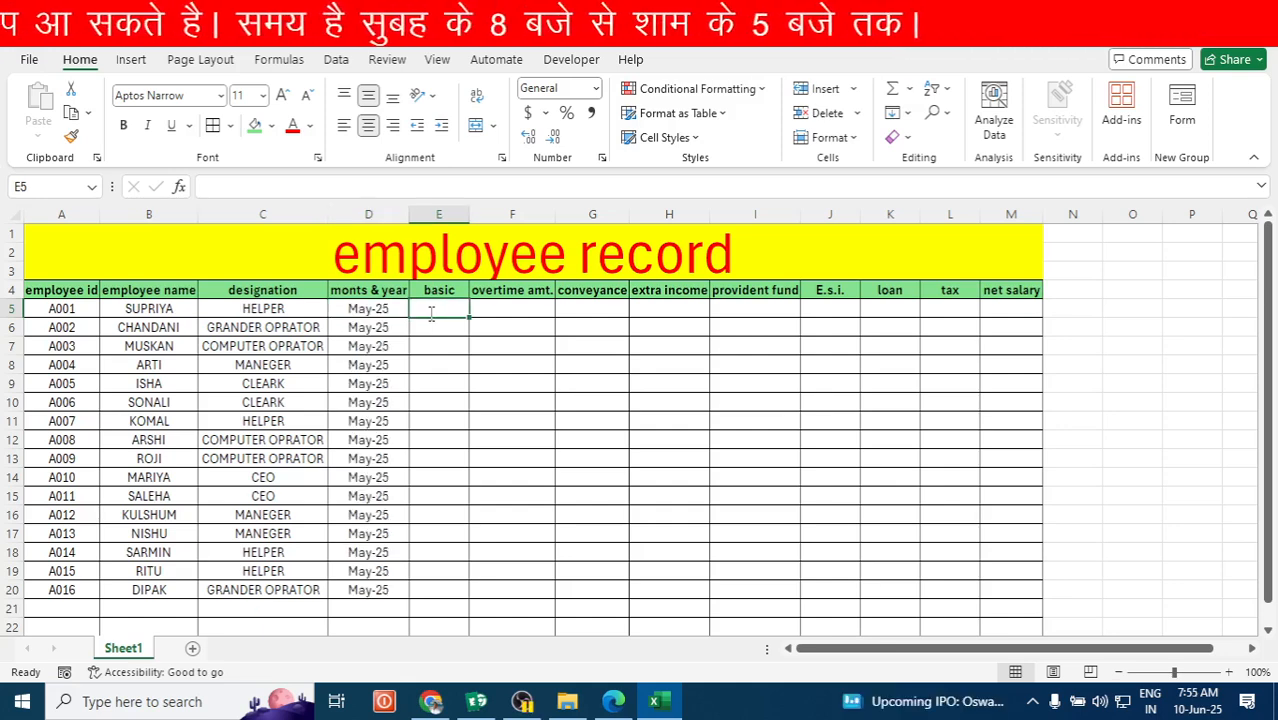
pyautogui.write('Ō')
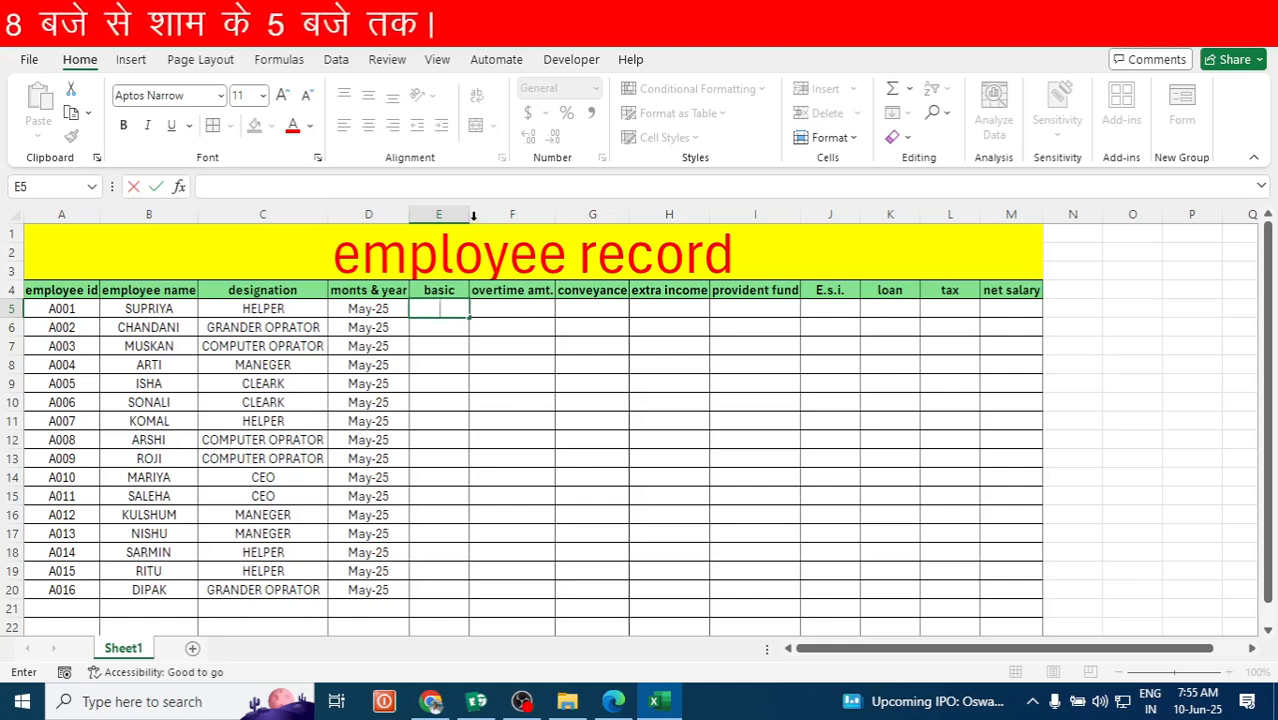
pyautogui.click(466, 215)
pyautogui.moveTo(470, 215); pyautogui.dragTo(504, 215)
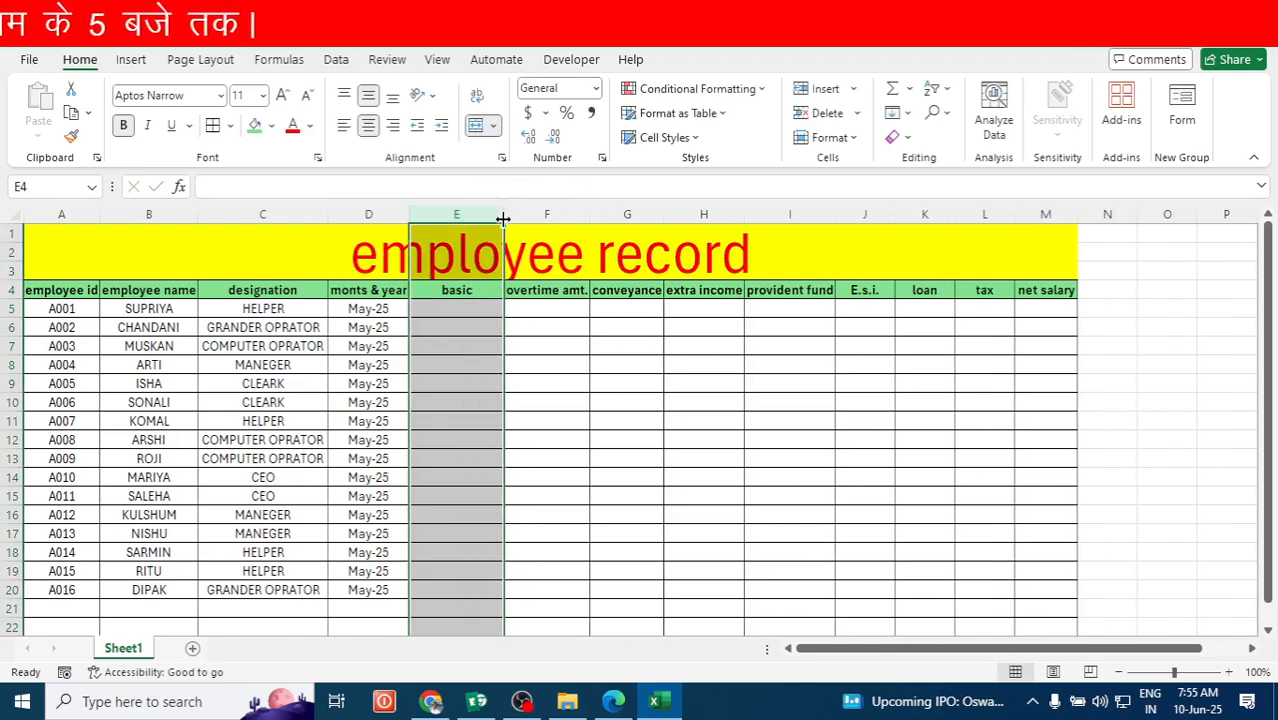
pyautogui.click(450, 314)
pyautogui.click(362, 364)
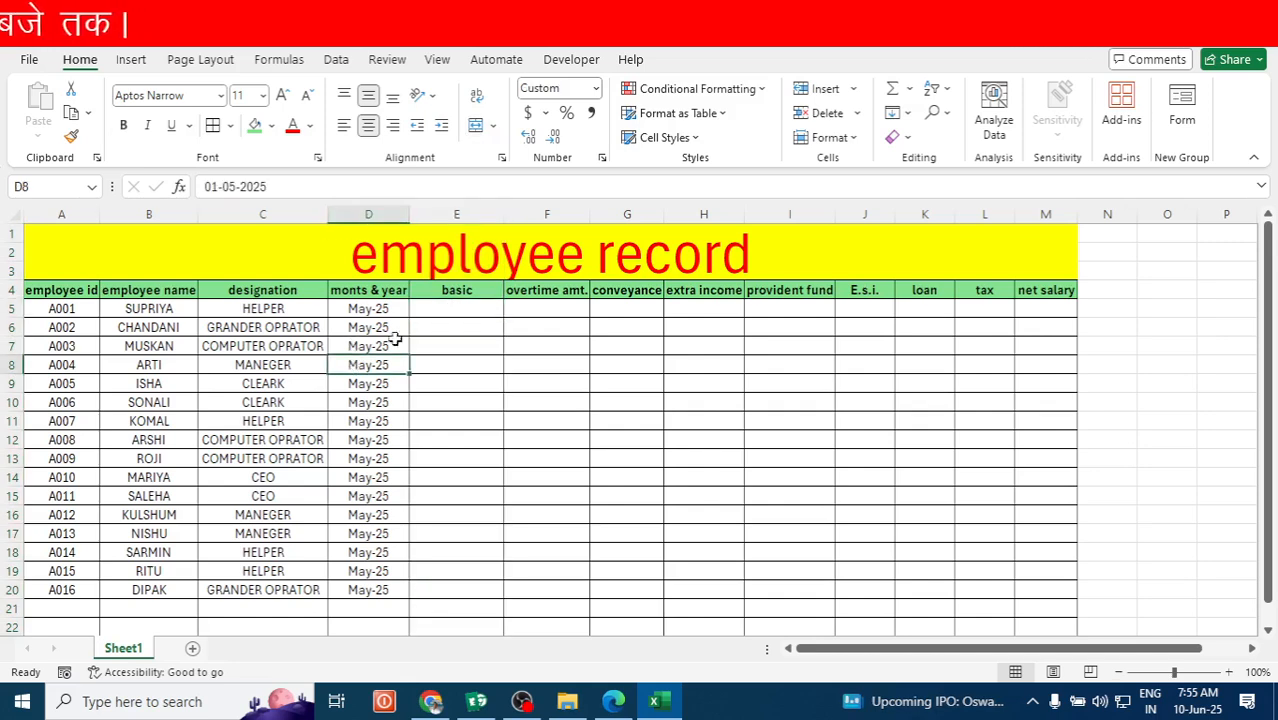
pyautogui.click(448, 311)
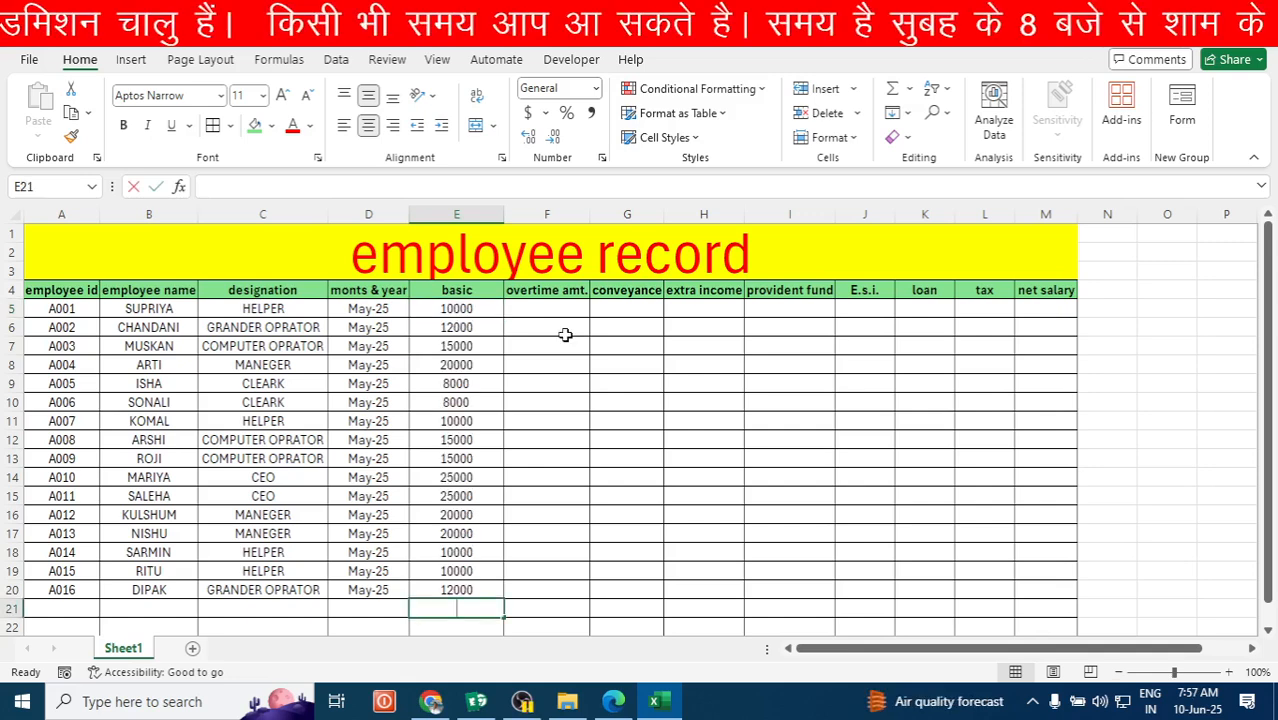
pyautogui.write('Ō')
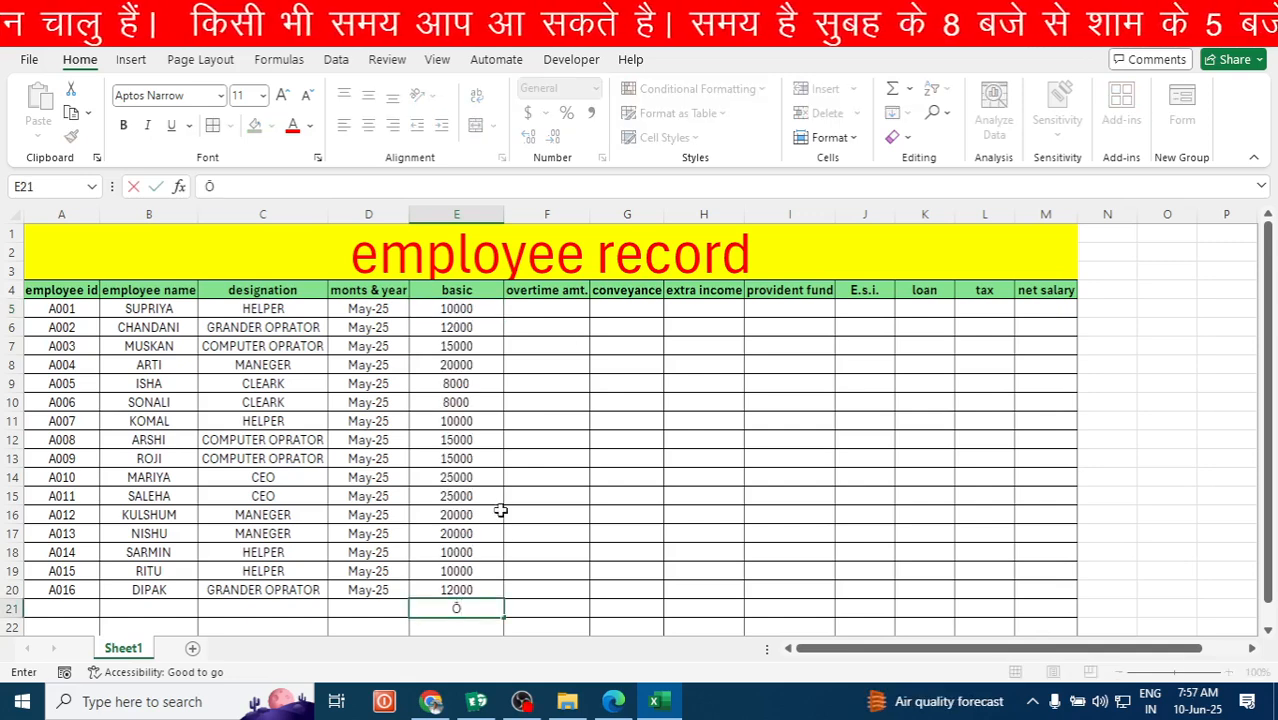
pyautogui.press('BackSpace')
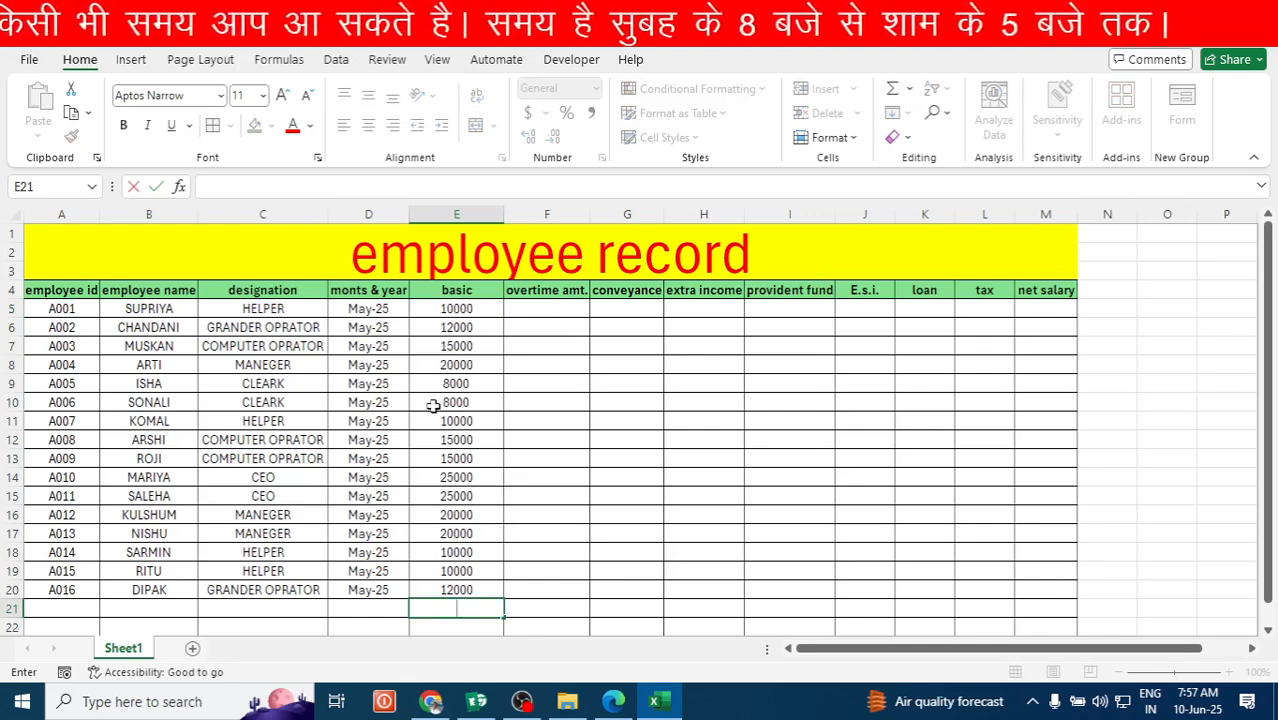
pyautogui.click(426, 312)
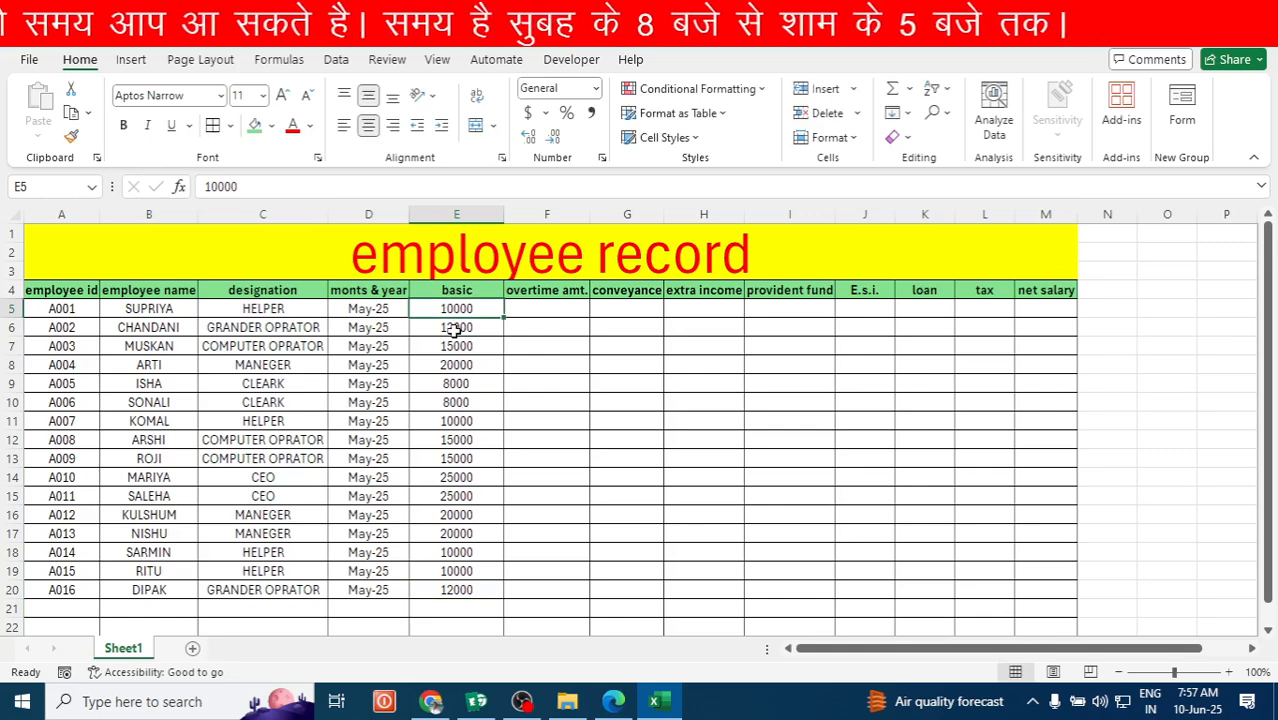
pyautogui.click(530, 310)
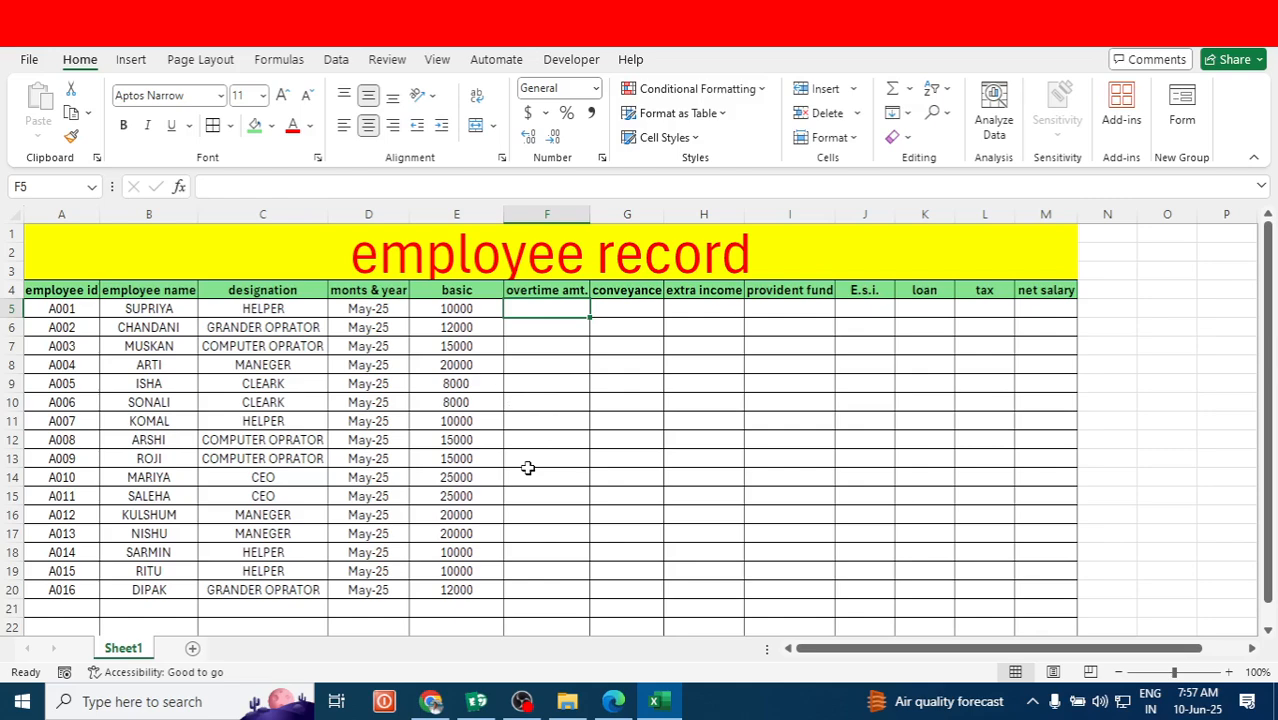
pyautogui.write('0')
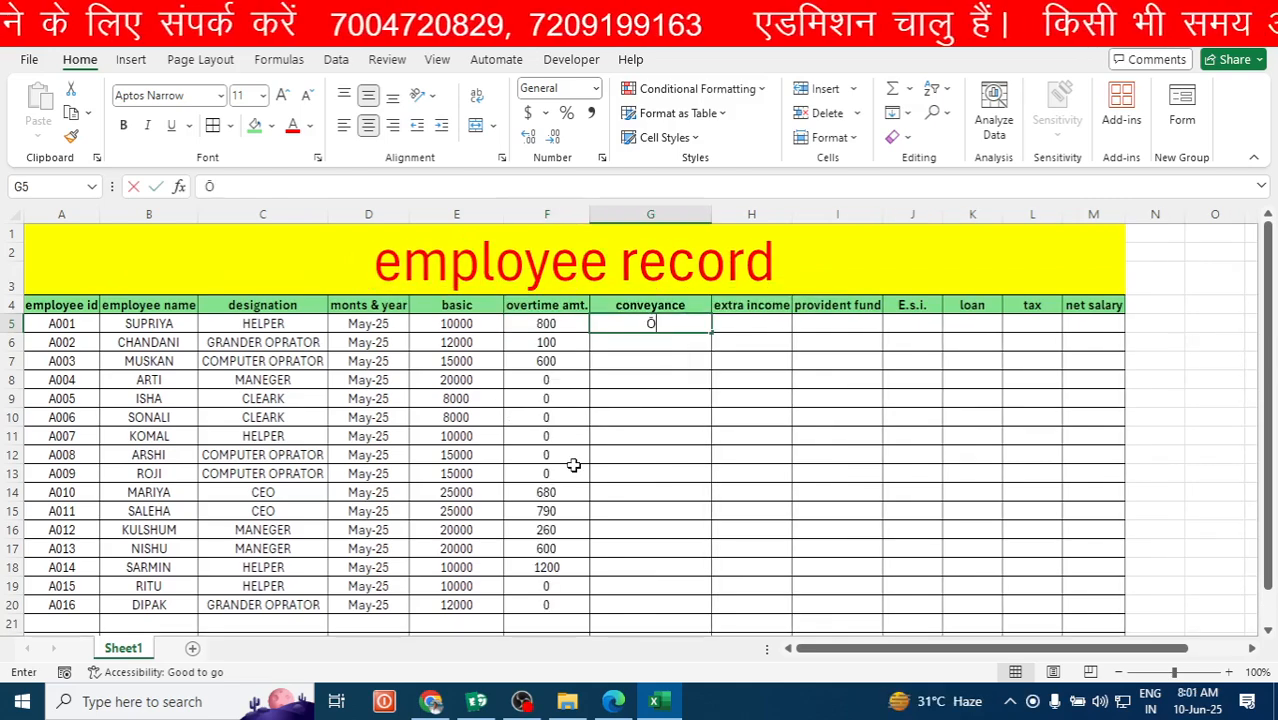
pyautogui.press('Escape')
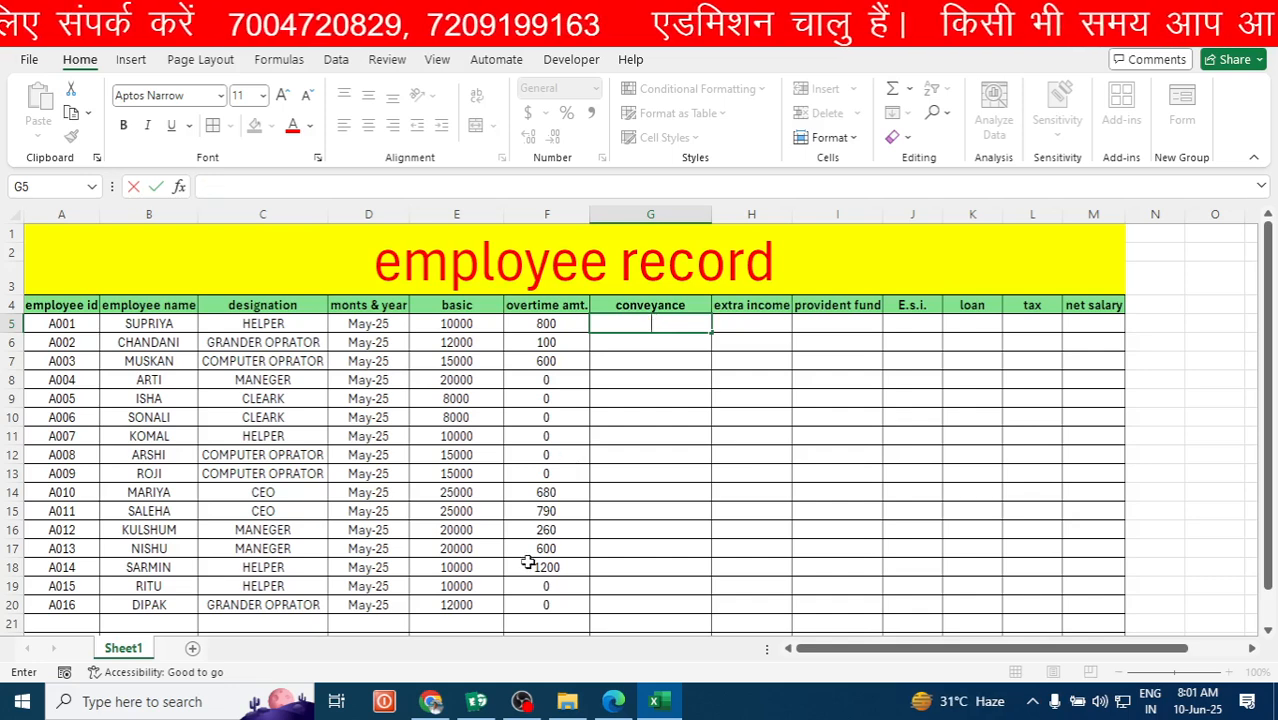
pyautogui.click(662, 402)
# Enter the conveyance amounts 600, 800 and 300 for the first three employees in cells G5:G7.
pyautogui.click(652, 328)
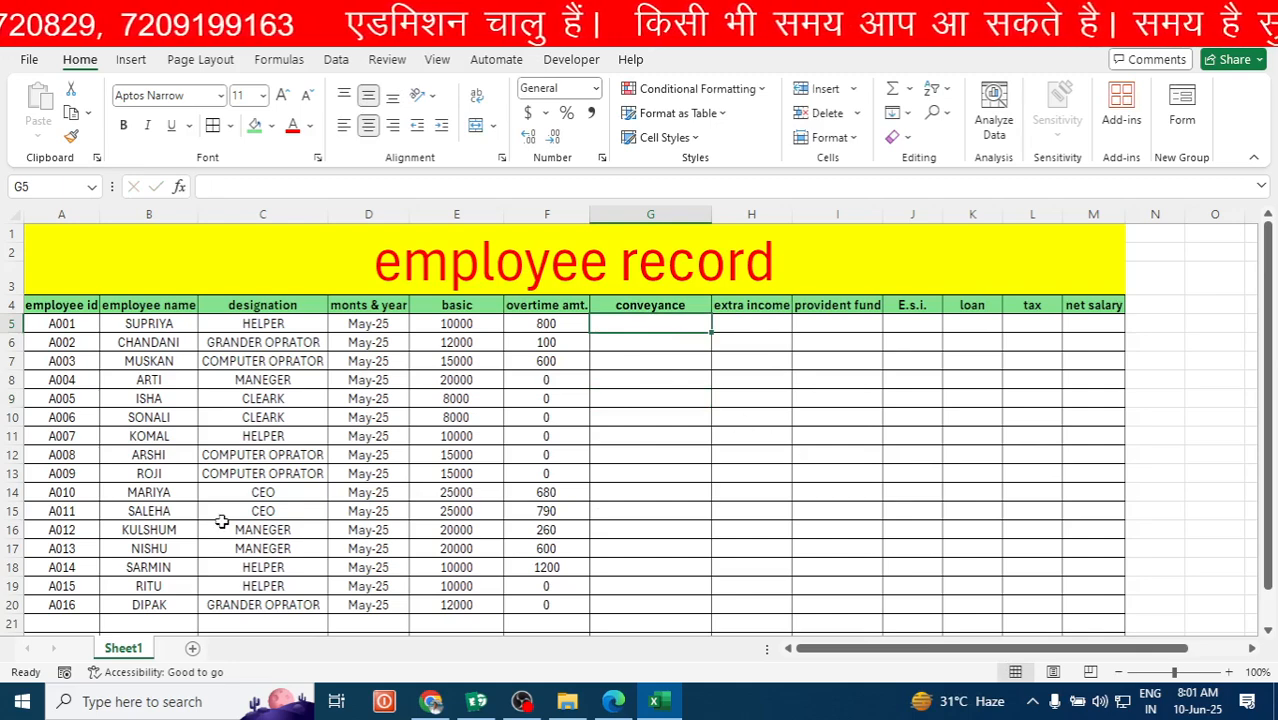
pyautogui.write('600')
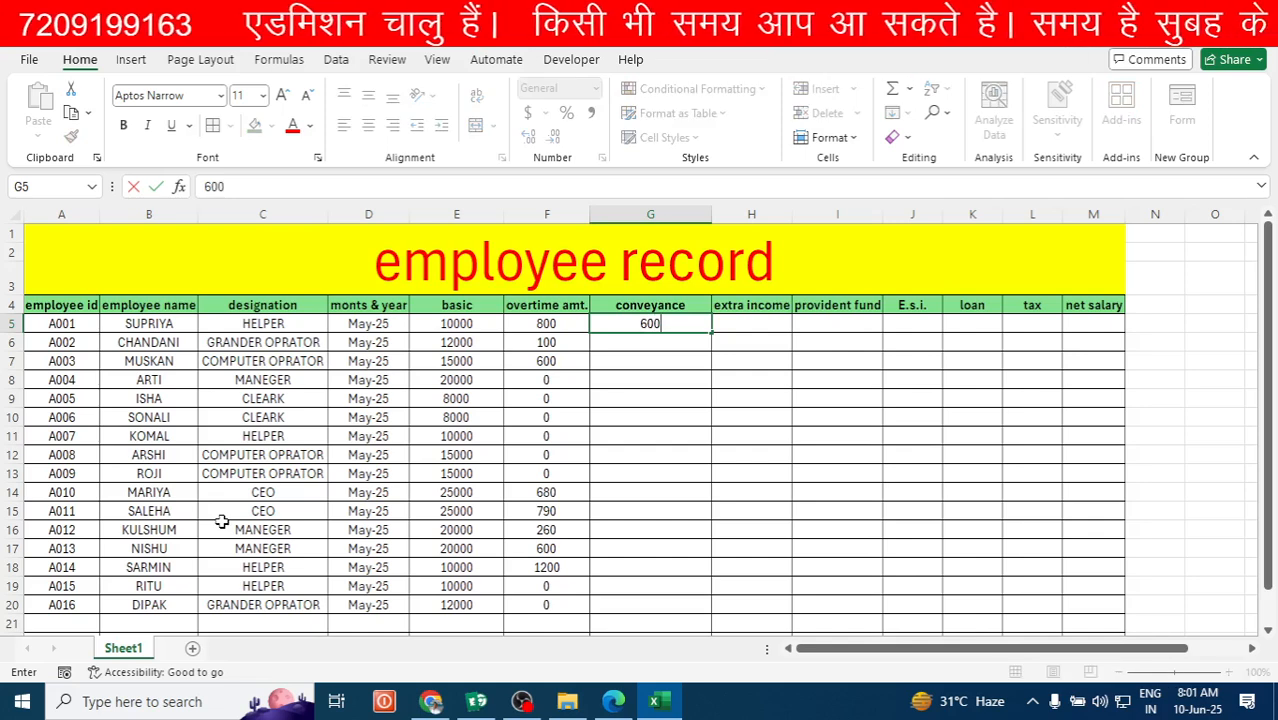
pyautogui.press('Return')
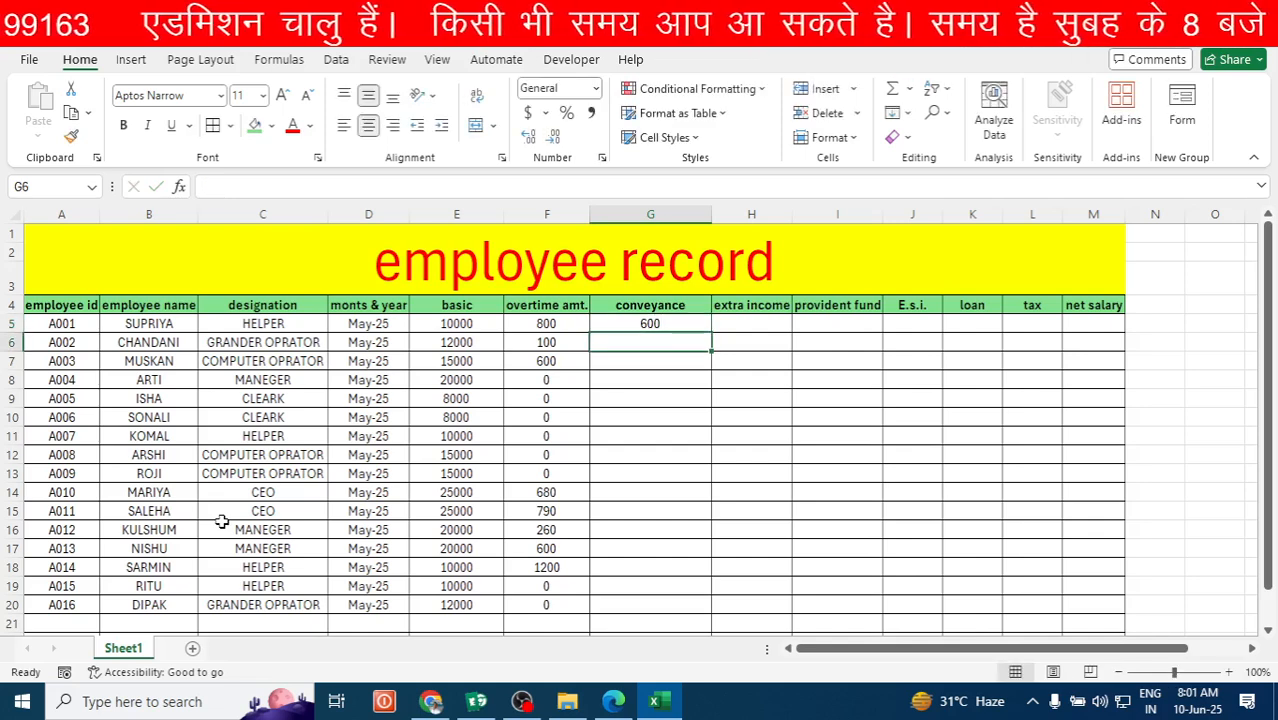
pyautogui.write('800')
pyautogui.press('Return')
pyautogui.write('300')
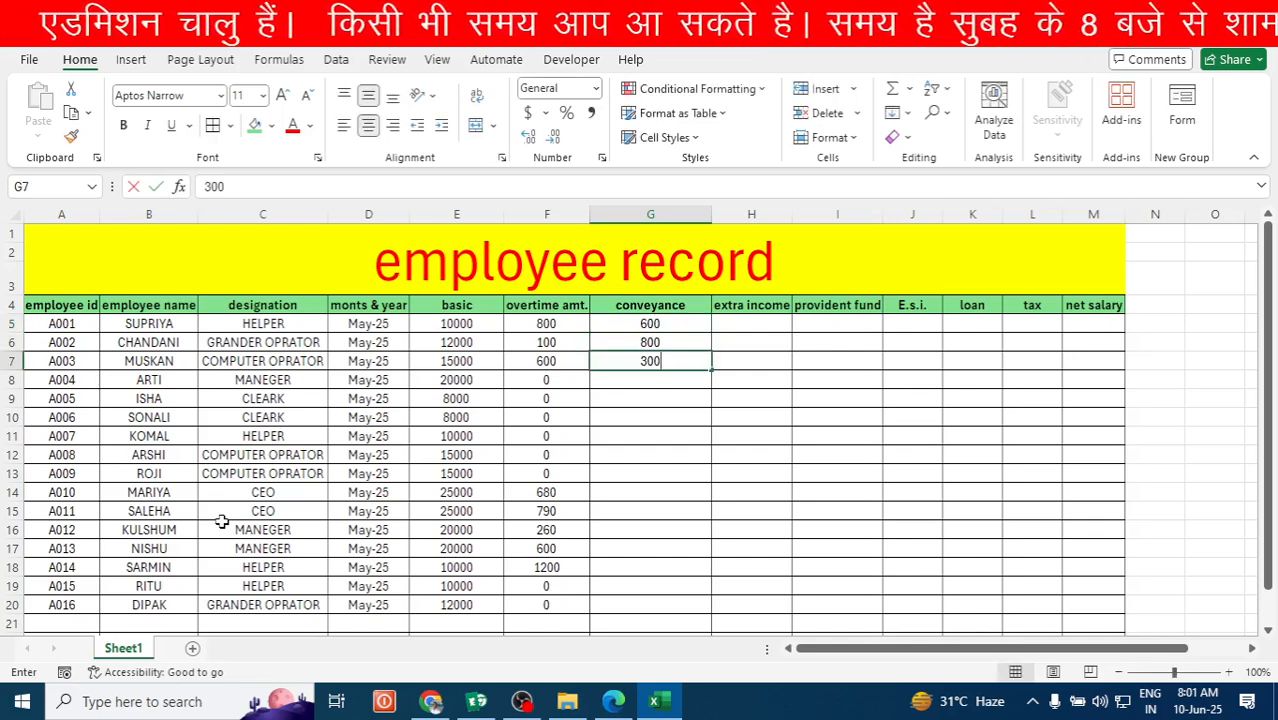
pyautogui.press('Return')
# Enter 0 as the conveyance amount in each cell from G8 down through G24.
pyautogui.write('0')
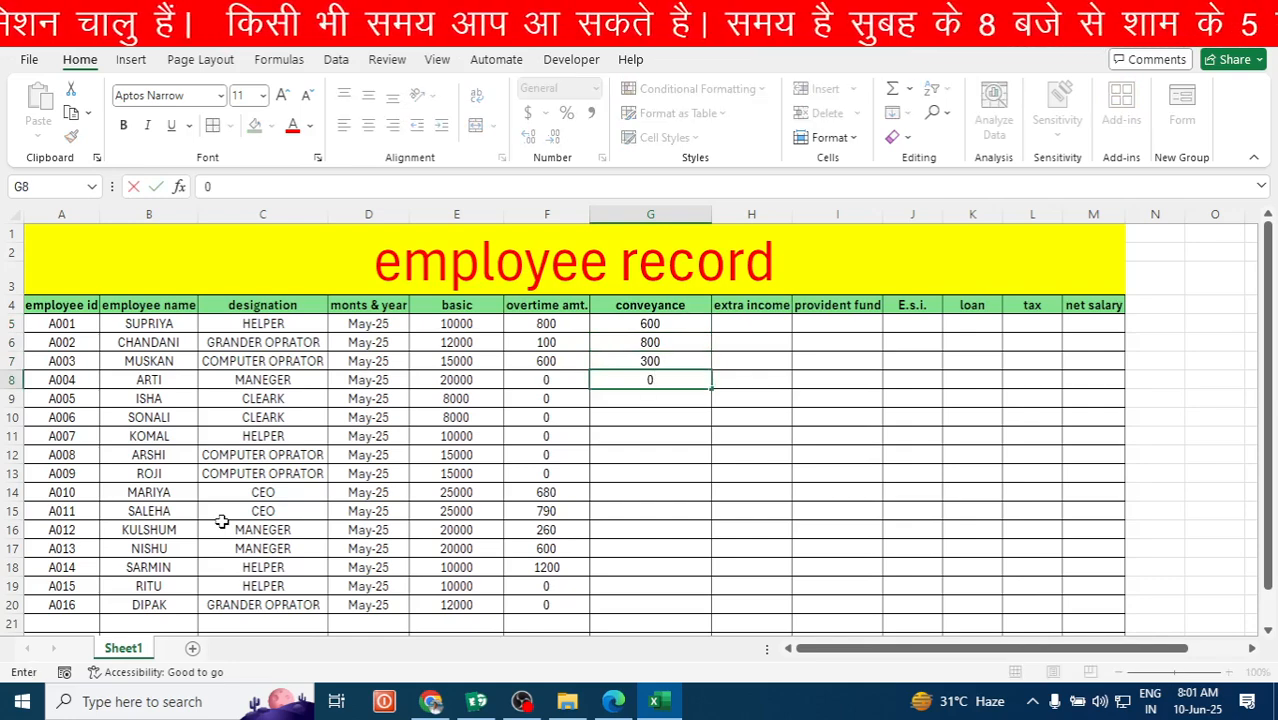
pyautogui.press('Return')
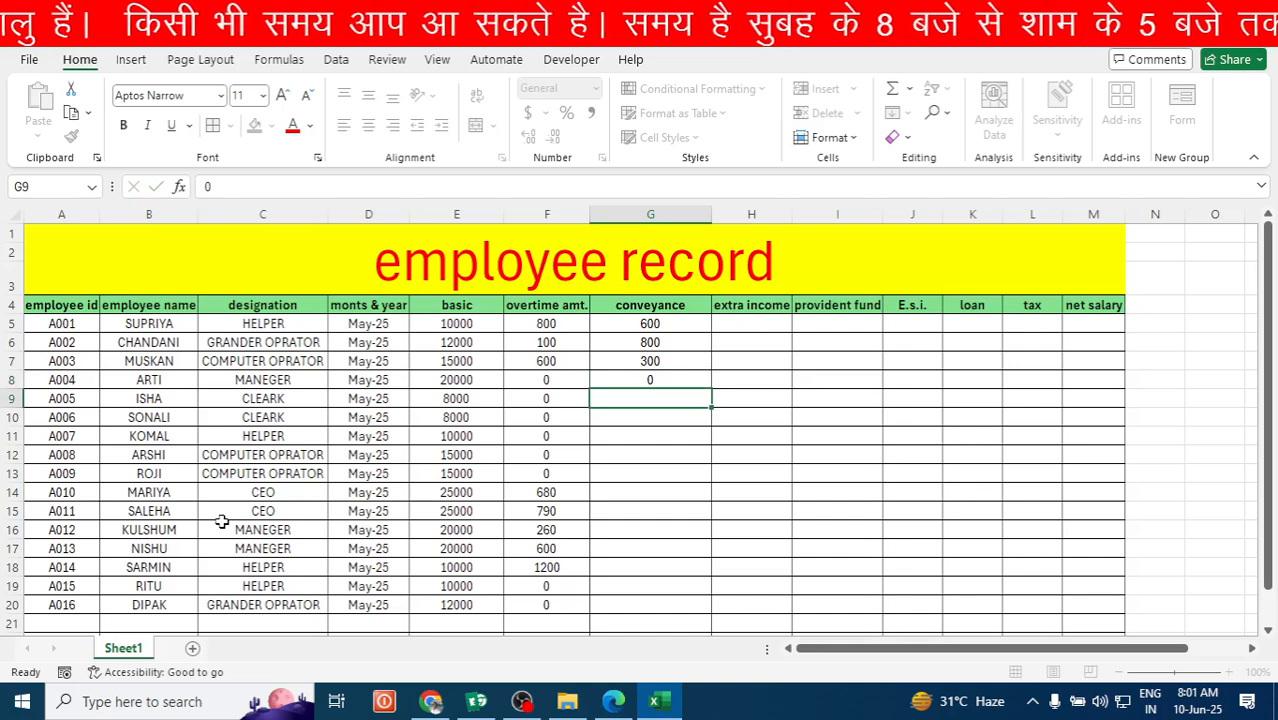
pyautogui.write('0')
pyautogui.press('Return')
pyautogui.write('0')
pyautogui.press('Return')
pyautogui.write('0 0 0 0 0 0 0')
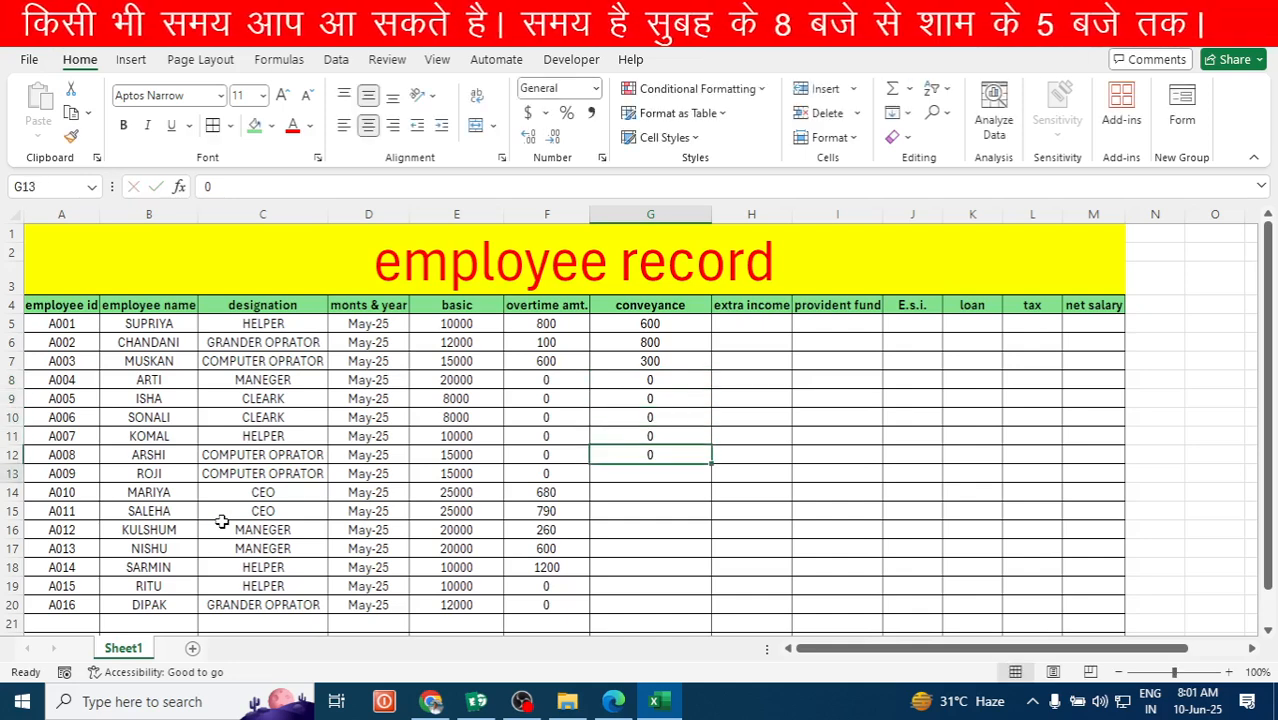
pyautogui.press('Return')
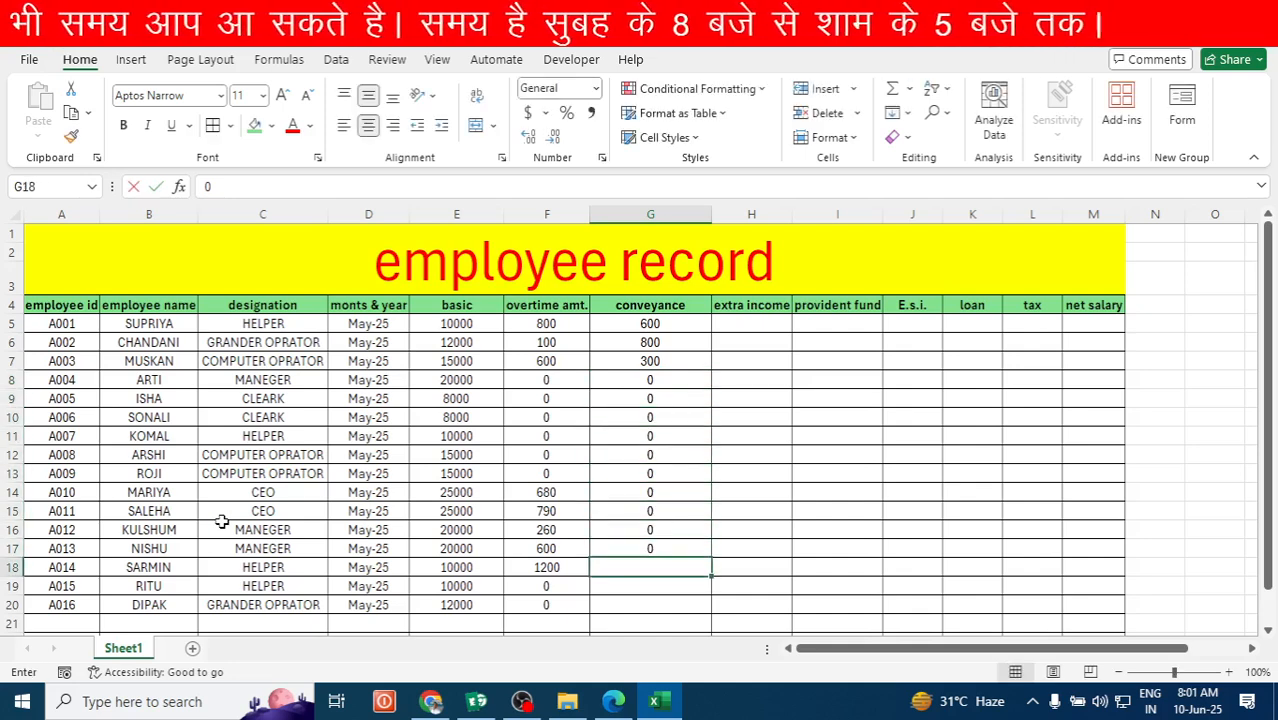
pyautogui.write('0')
pyautogui.press('Return')
pyautogui.write('0')
pyautogui.press('Return')
pyautogui.write('0')
pyautogui.press('Return')
pyautogui.write('0 0 0 0 080')
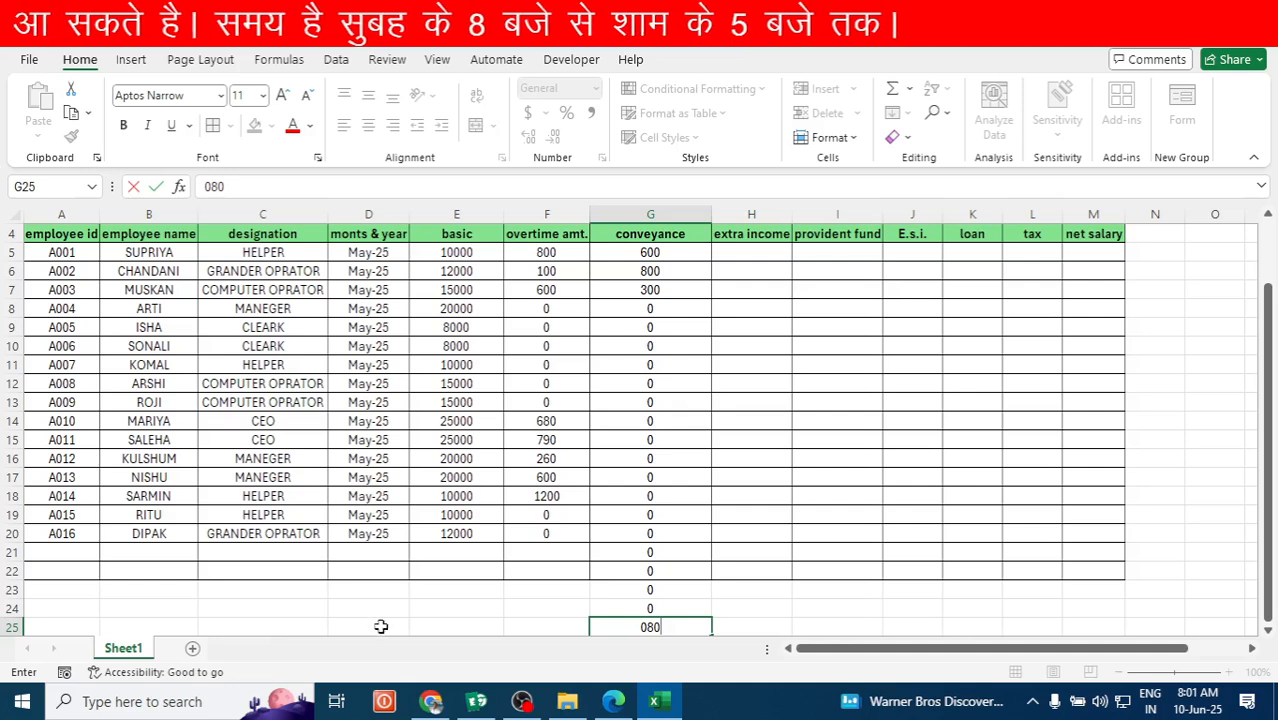
# Clear the surplus conveyance entries below the last employee, in cells G21:G25.
pyautogui.press('BackSpace')
pyautogui.press('BackSpace')
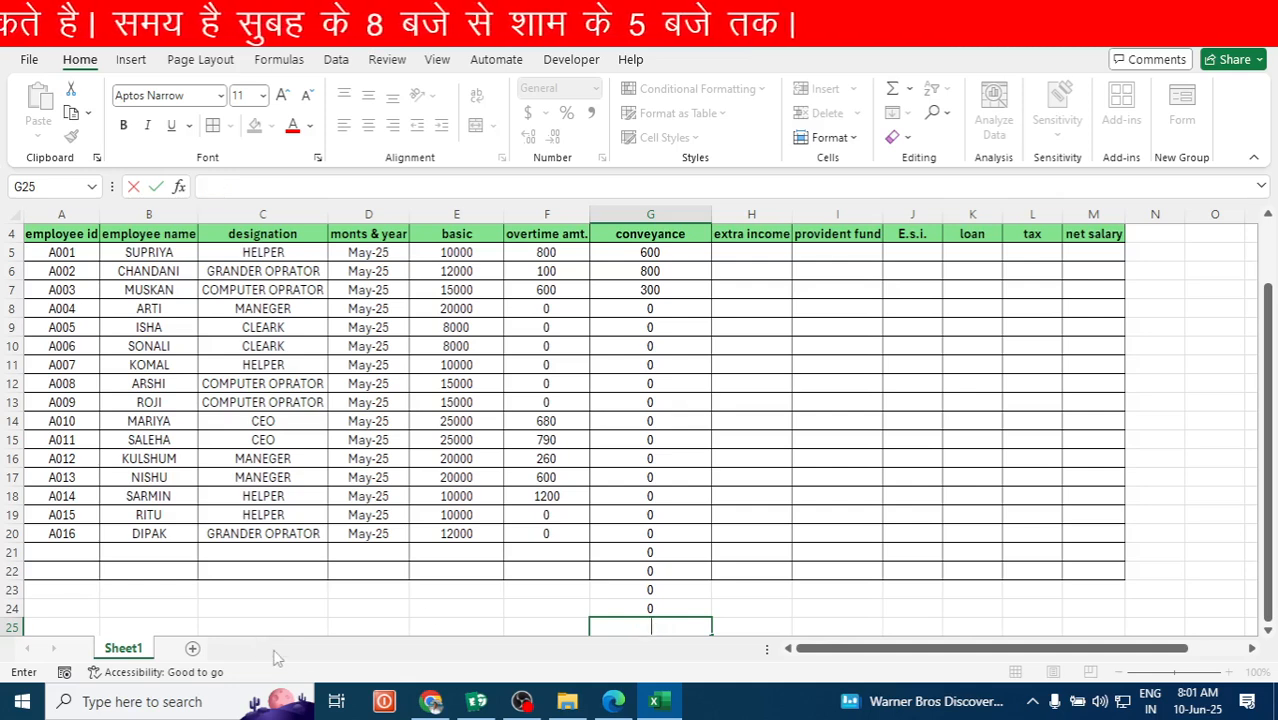
pyautogui.moveTo(640, 553); pyautogui.dragTo(646, 627)
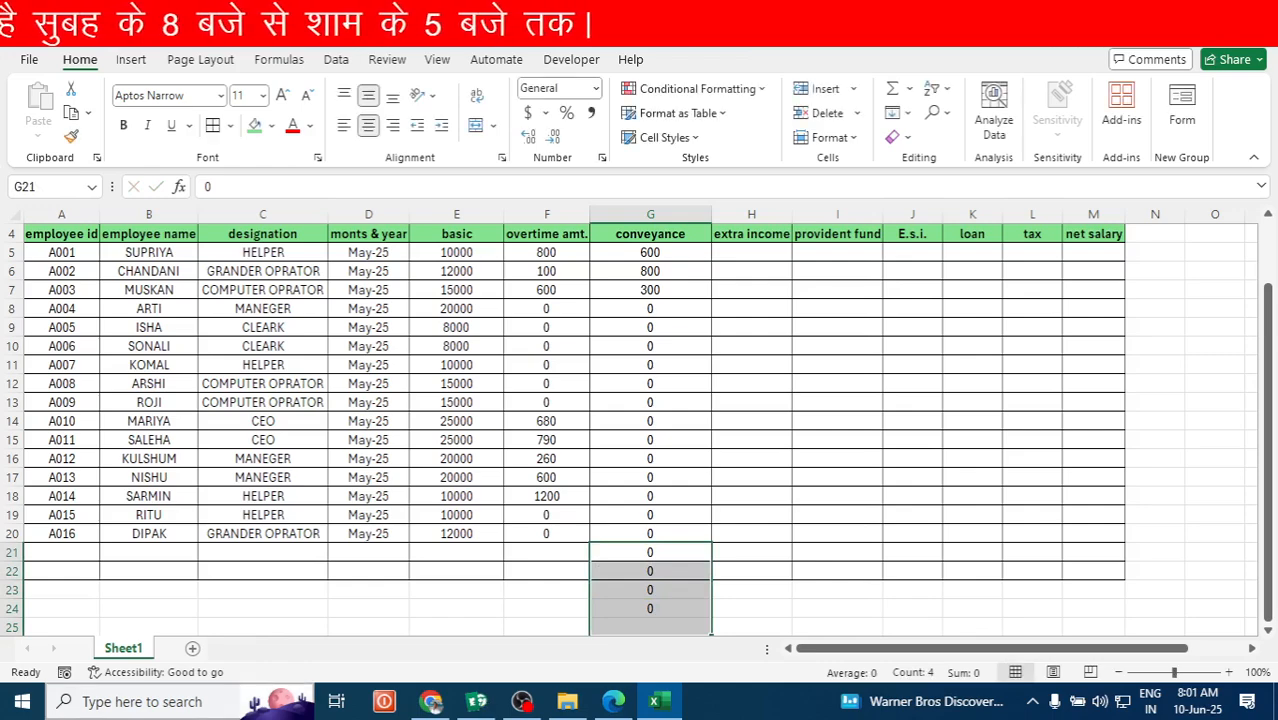
pyautogui.press('super+s')
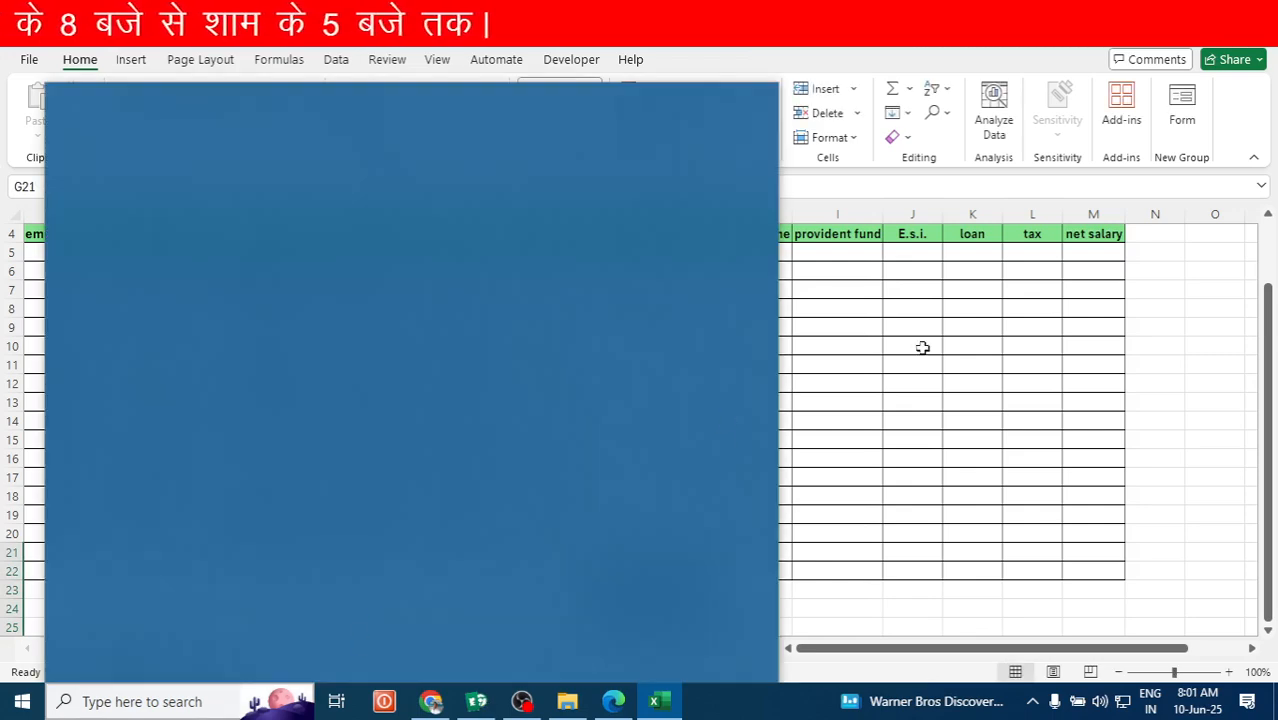
pyautogui.click(922, 347)
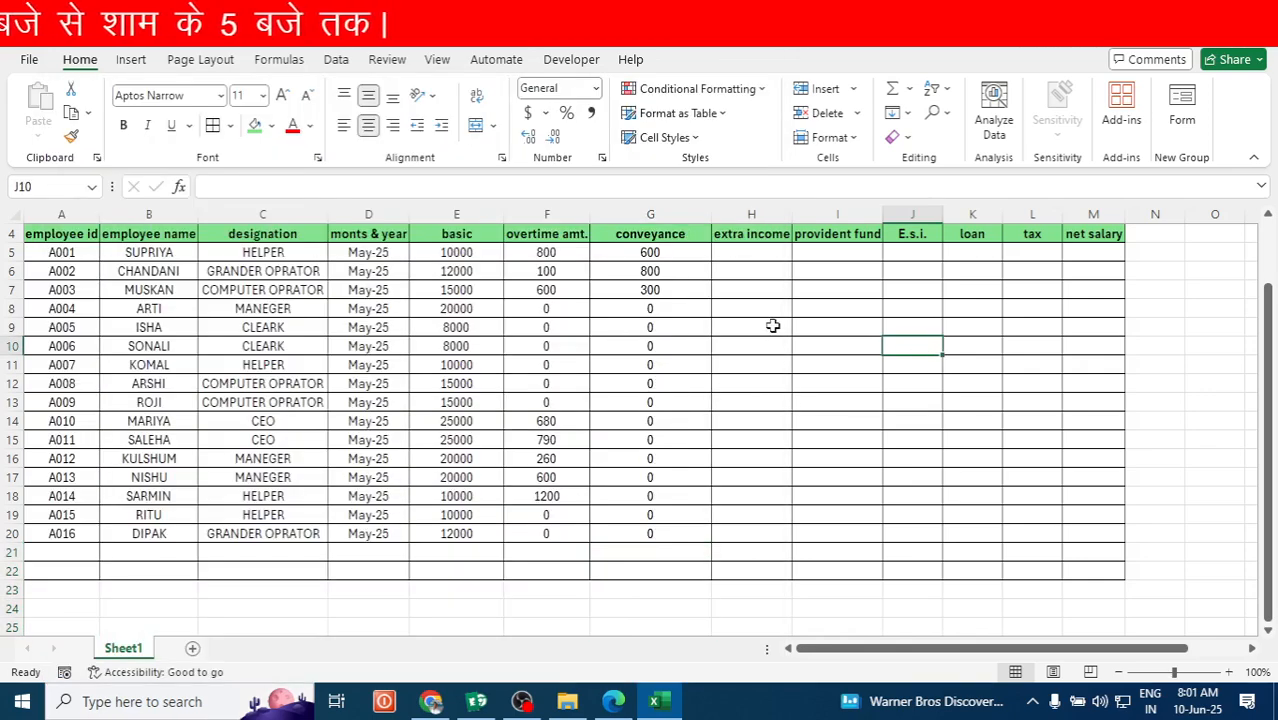
# Change the conveyance amount for the employee in row 18 to 460.
pyautogui.click(655, 497)
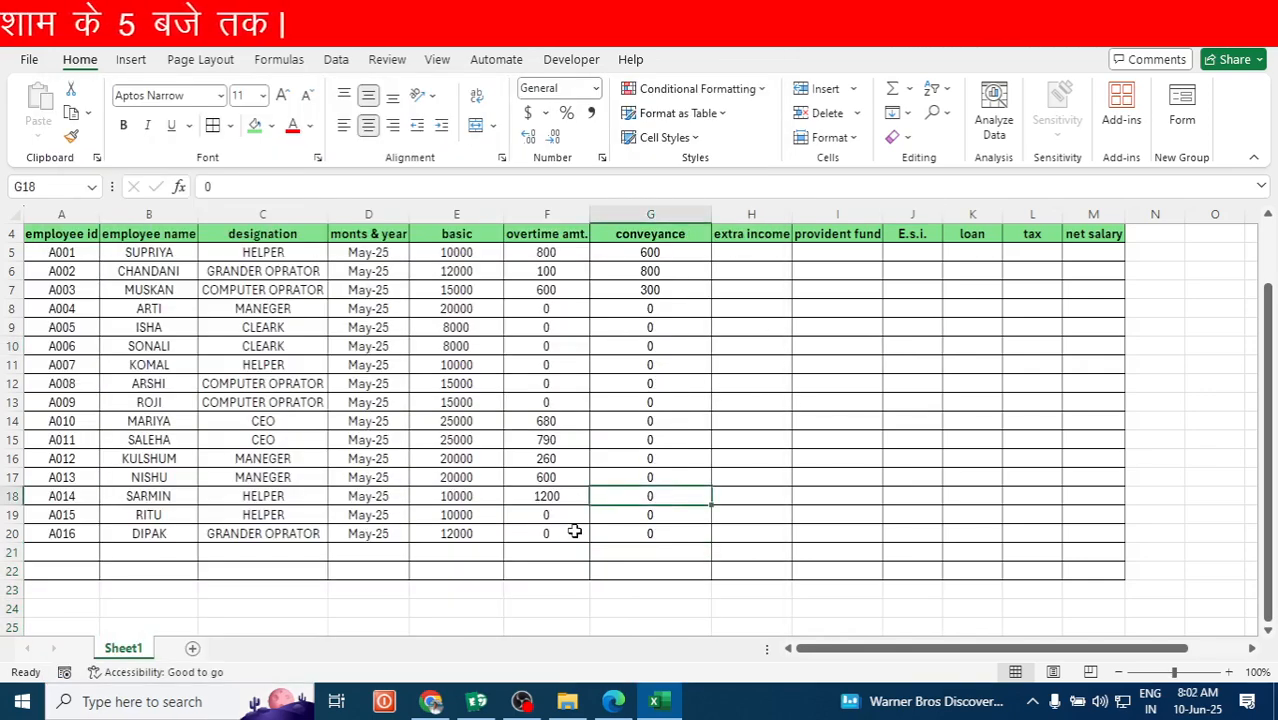
pyautogui.write('460')
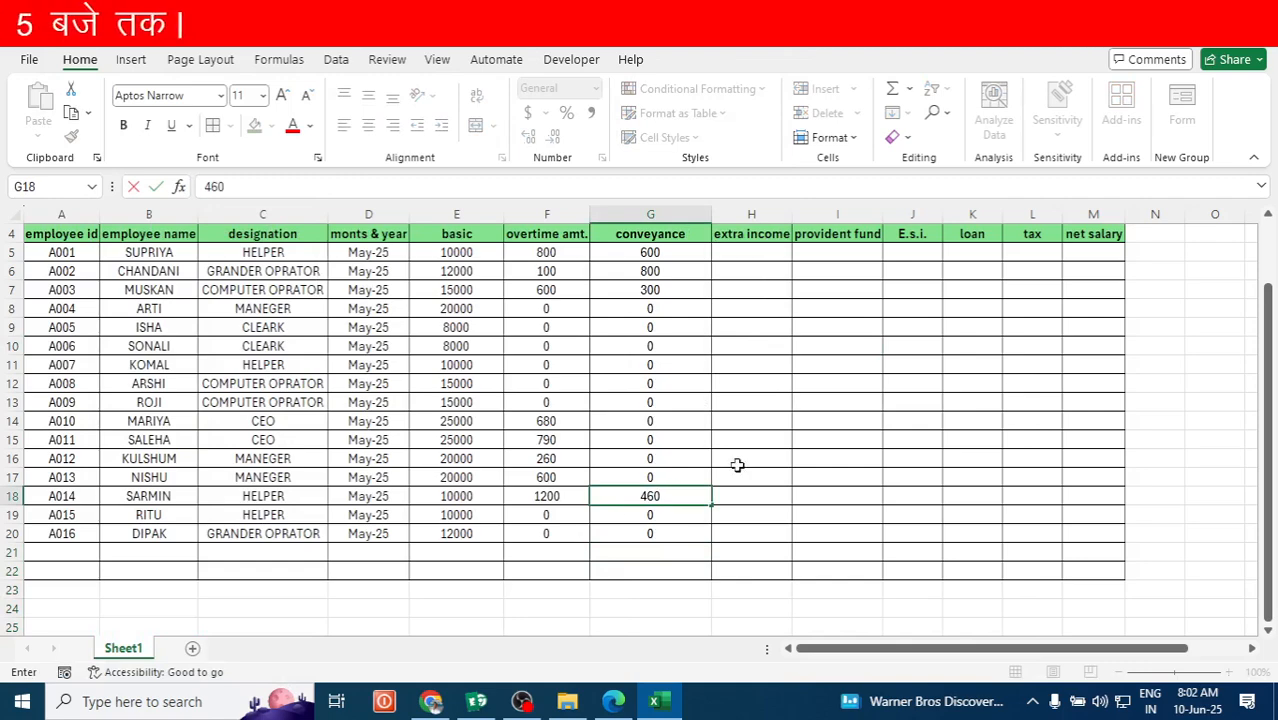
pyautogui.click(776, 362)
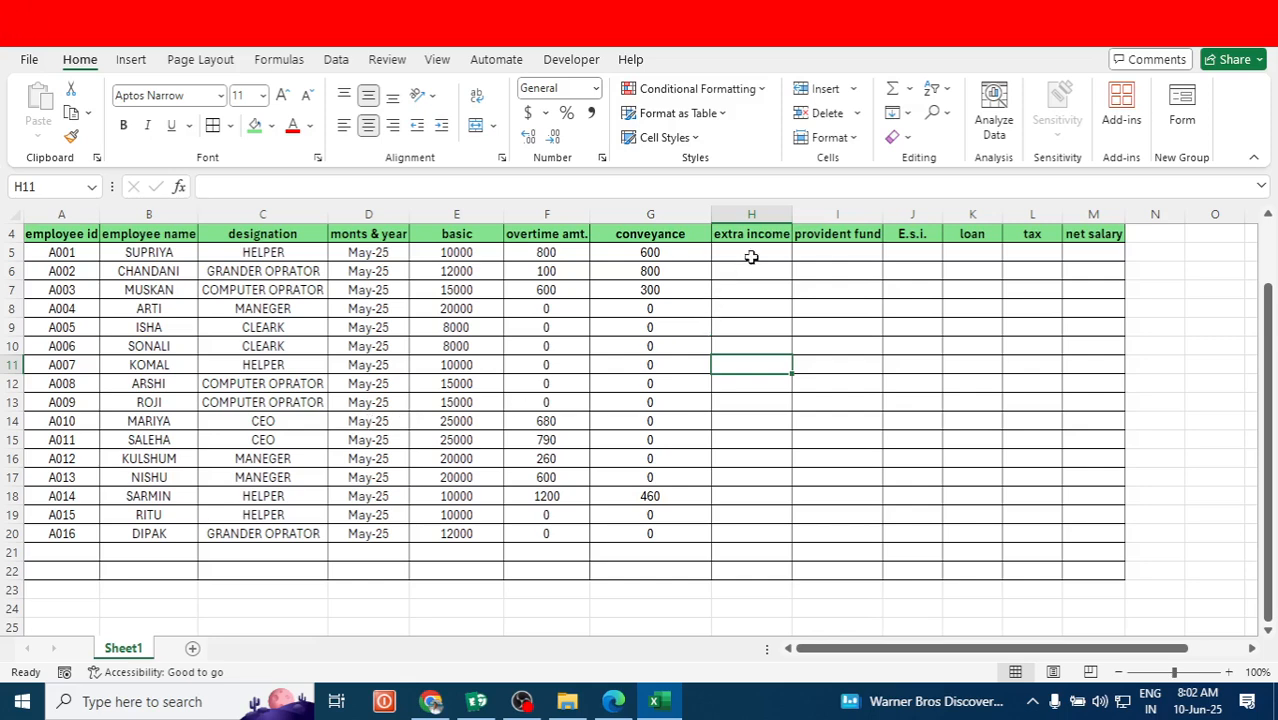
# Enter the extra income amounts 900, 40, 600, 60 and 900 for the first five employees in cells H5:H9.
pyautogui.click(751, 257)
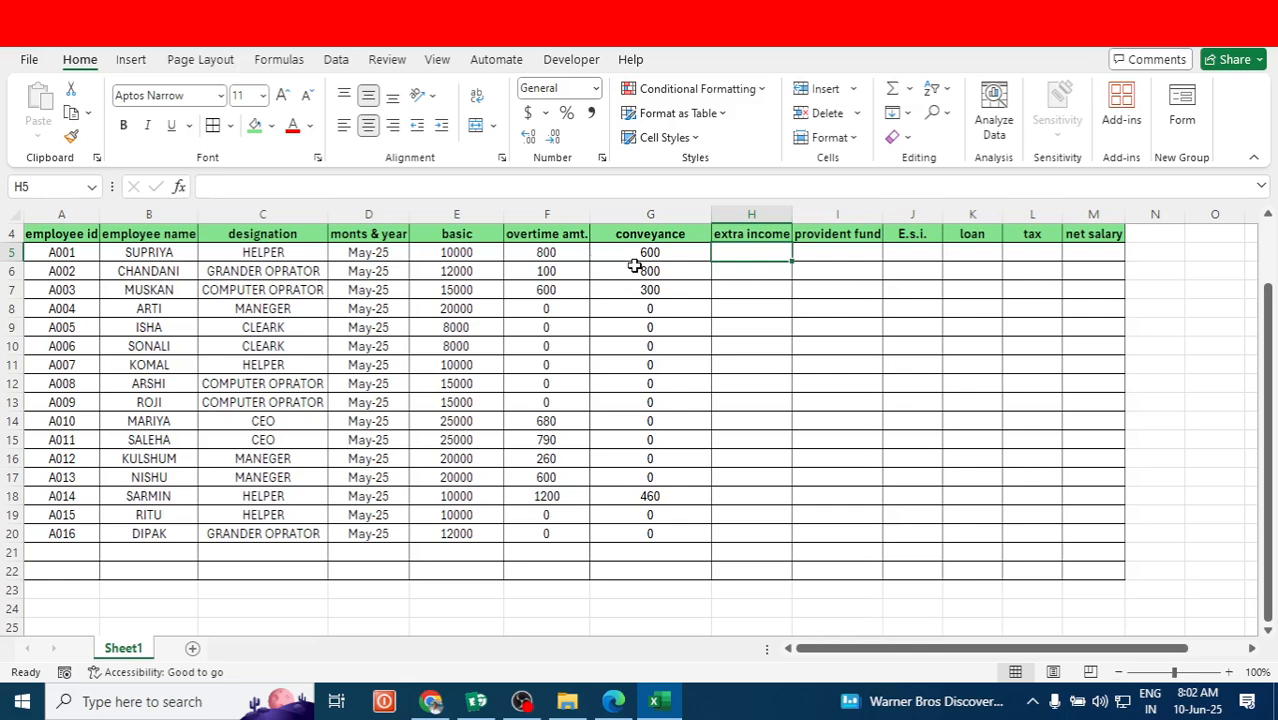
pyautogui.click(751, 290)
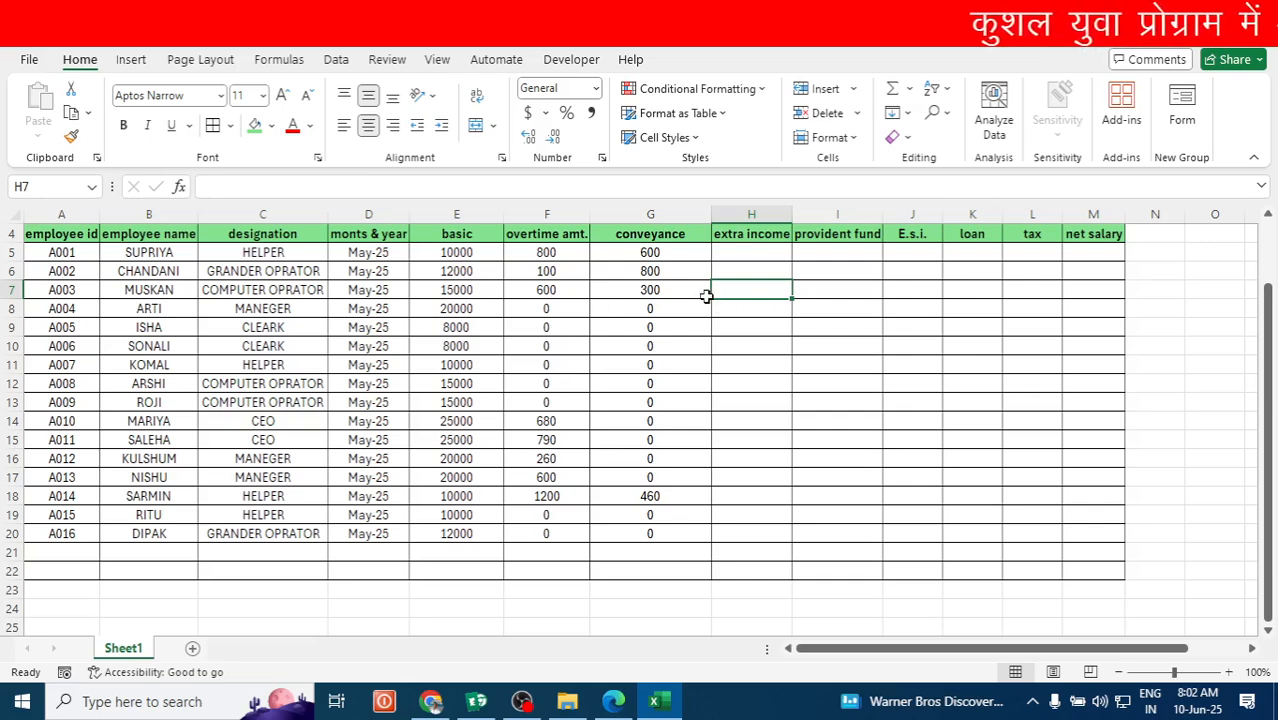
pyautogui.click(755, 252)
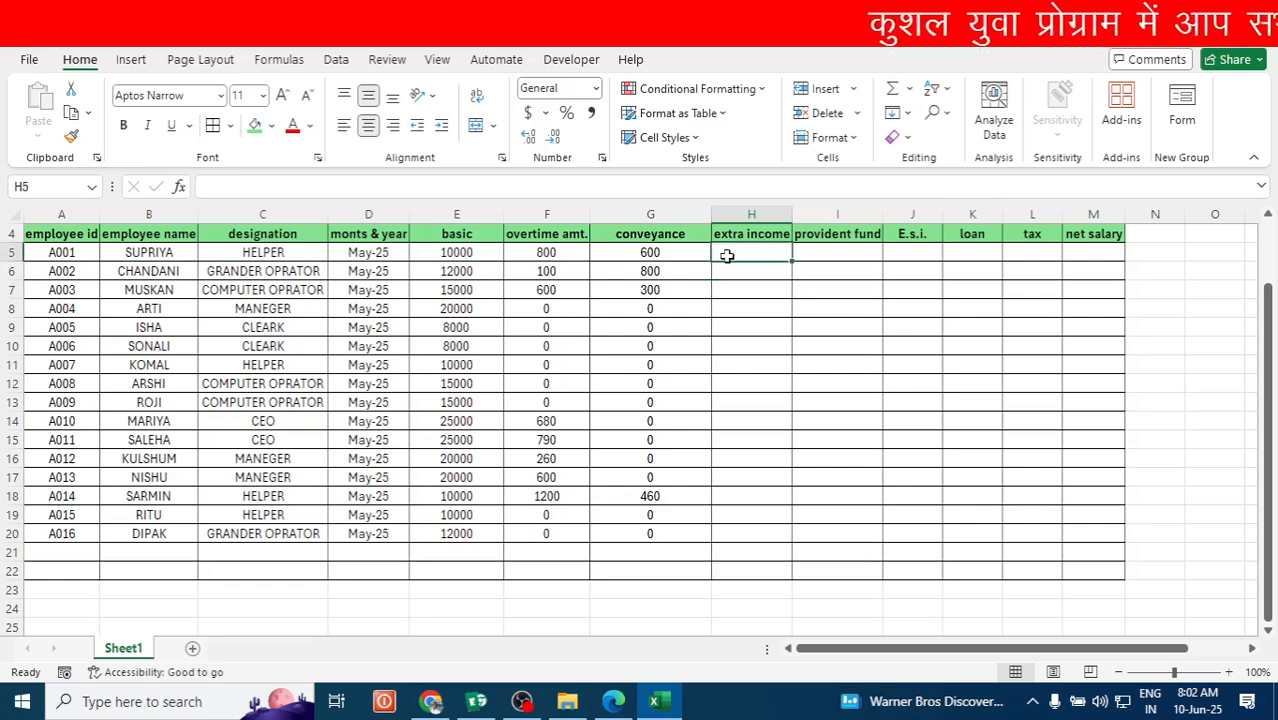
pyautogui.write('900')
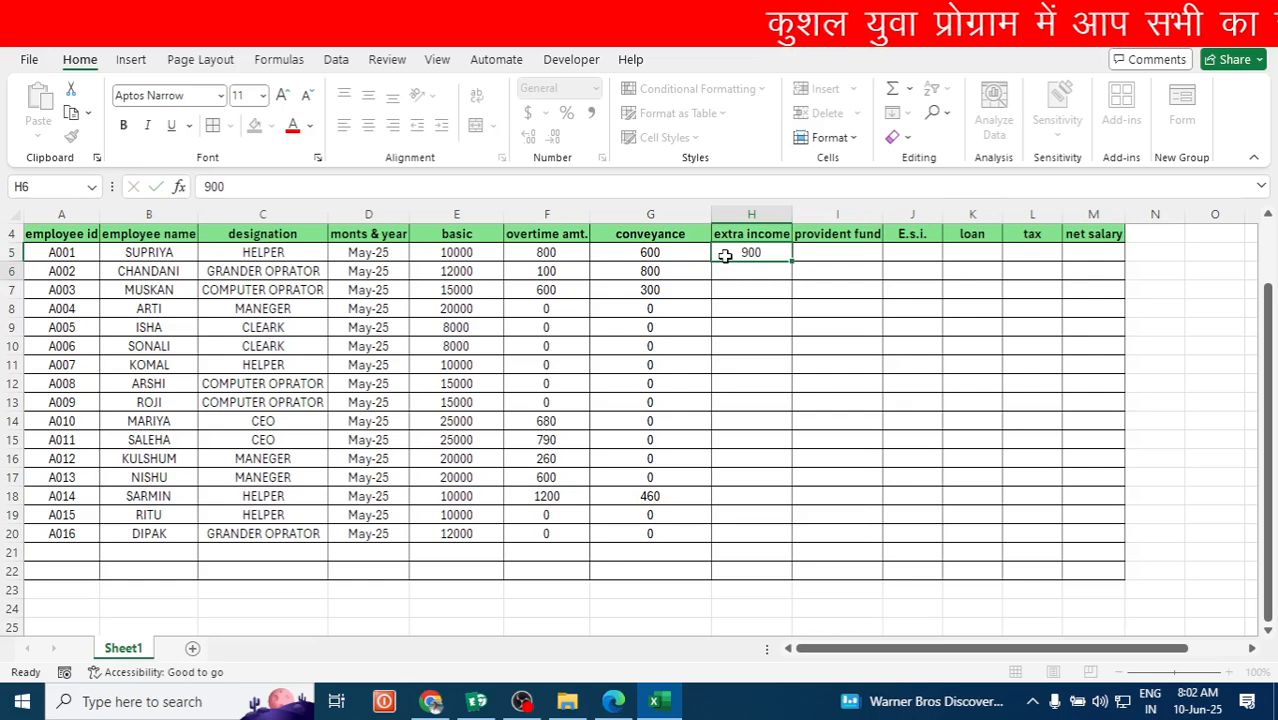
pyautogui.press('Return')
pyautogui.write('40')
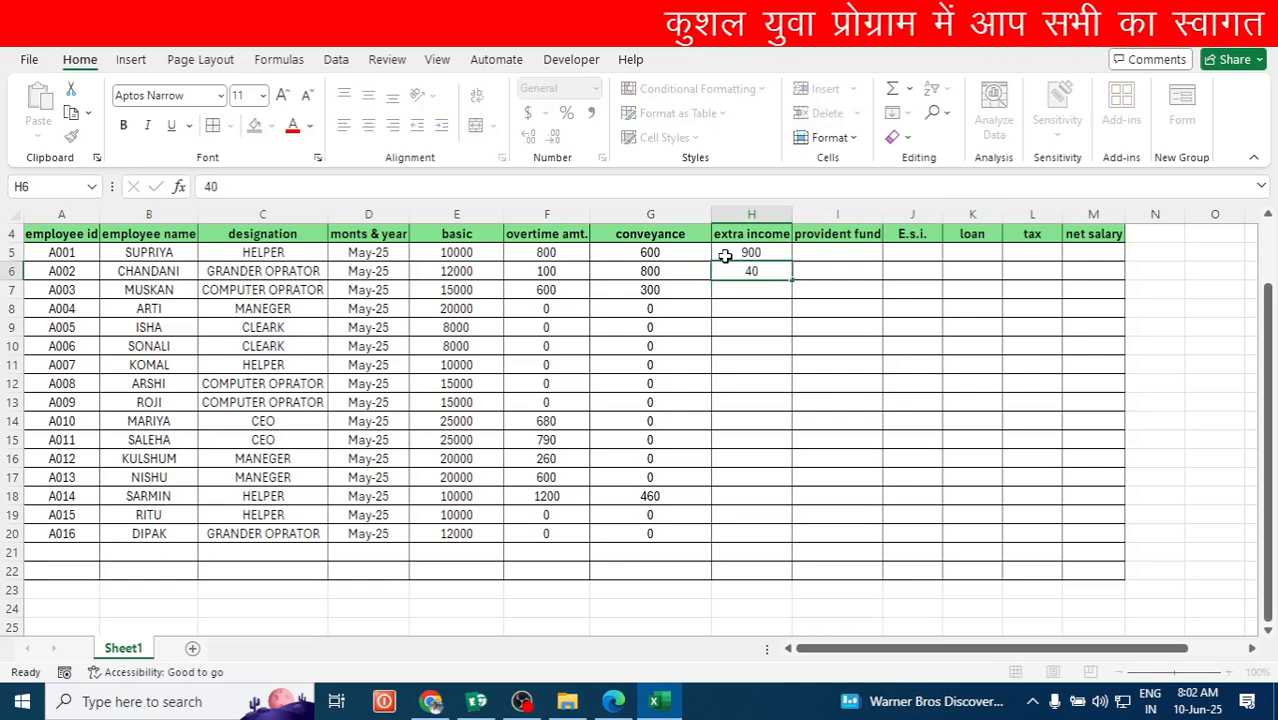
pyautogui.press('Return')
pyautogui.write('600')
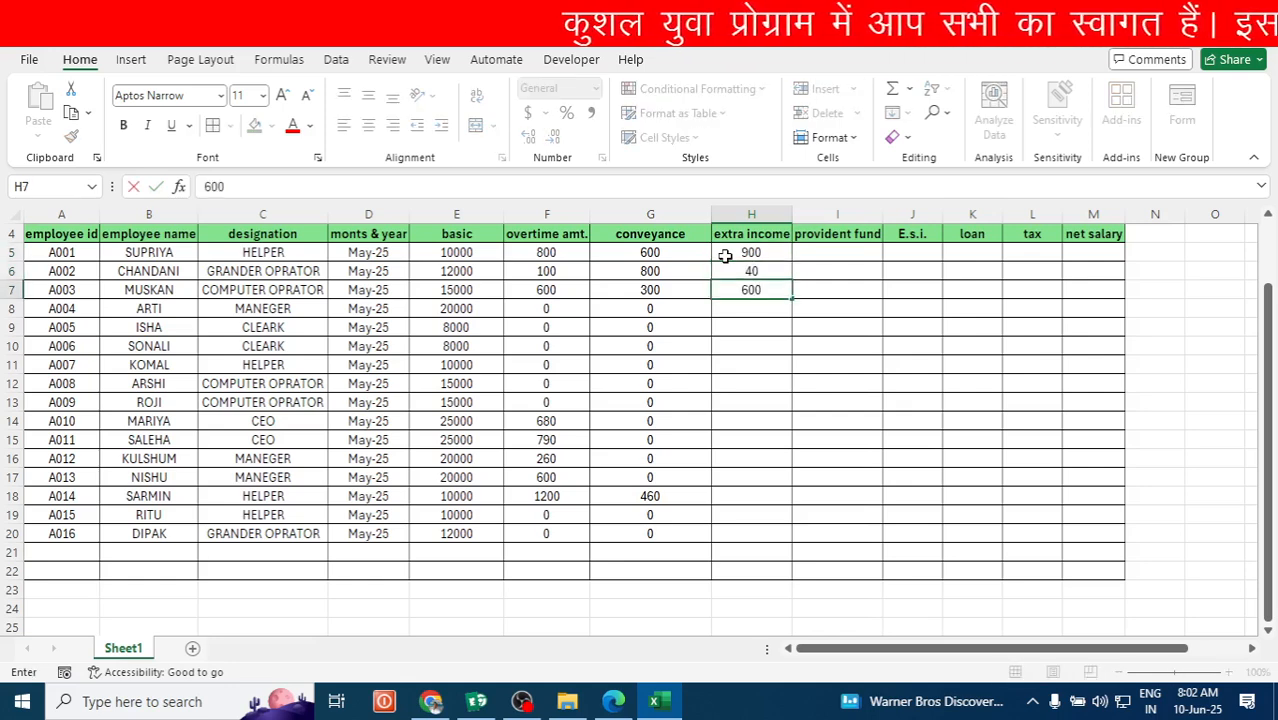
pyautogui.press('Return')
pyautogui.write('60')
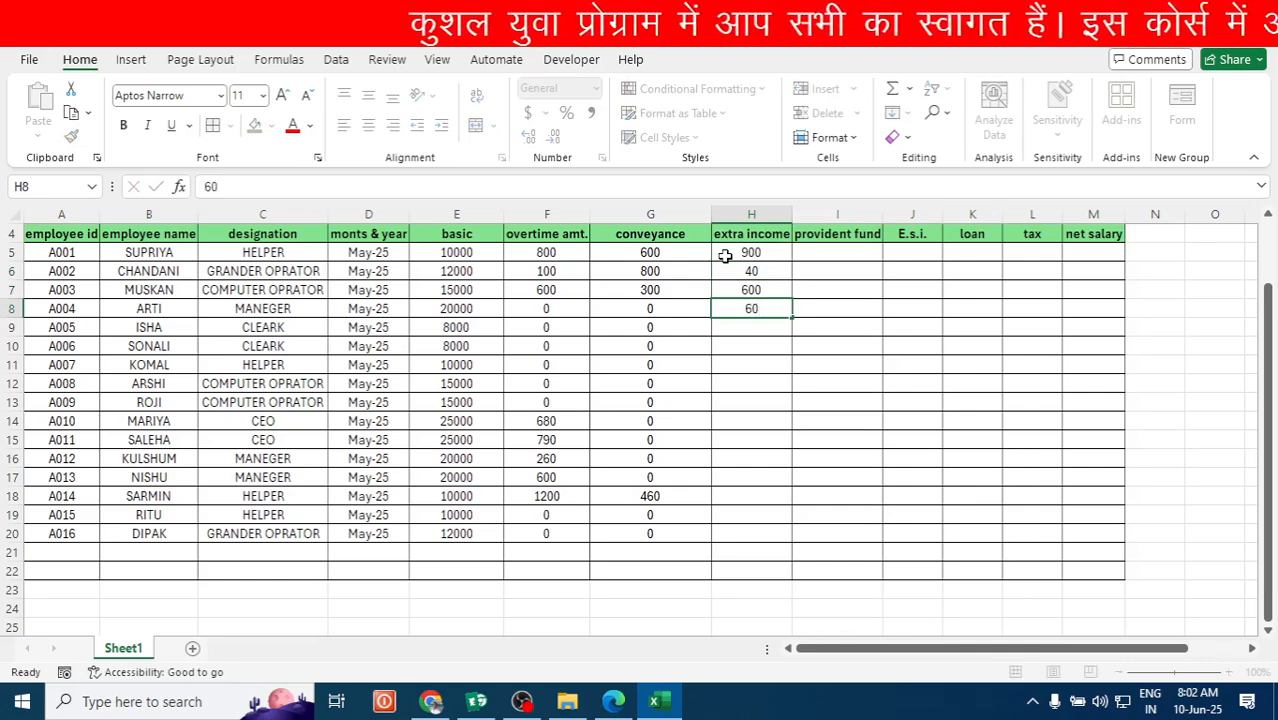
pyautogui.press('Return')
pyautogui.write('900')
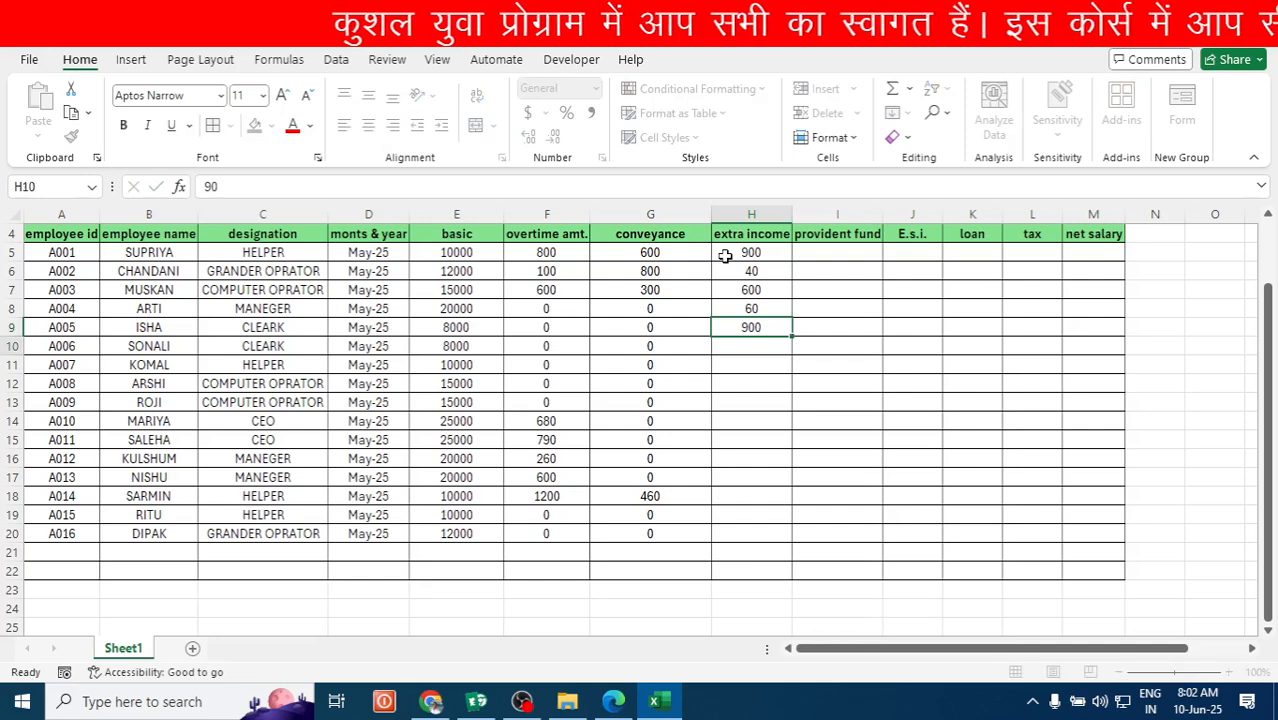
# Enter the extra income amounts 400, 600, 300, 200, 300, 100 and 600 in cells H10:H16.
pyautogui.press('Return')
pyautogui.write('400600')
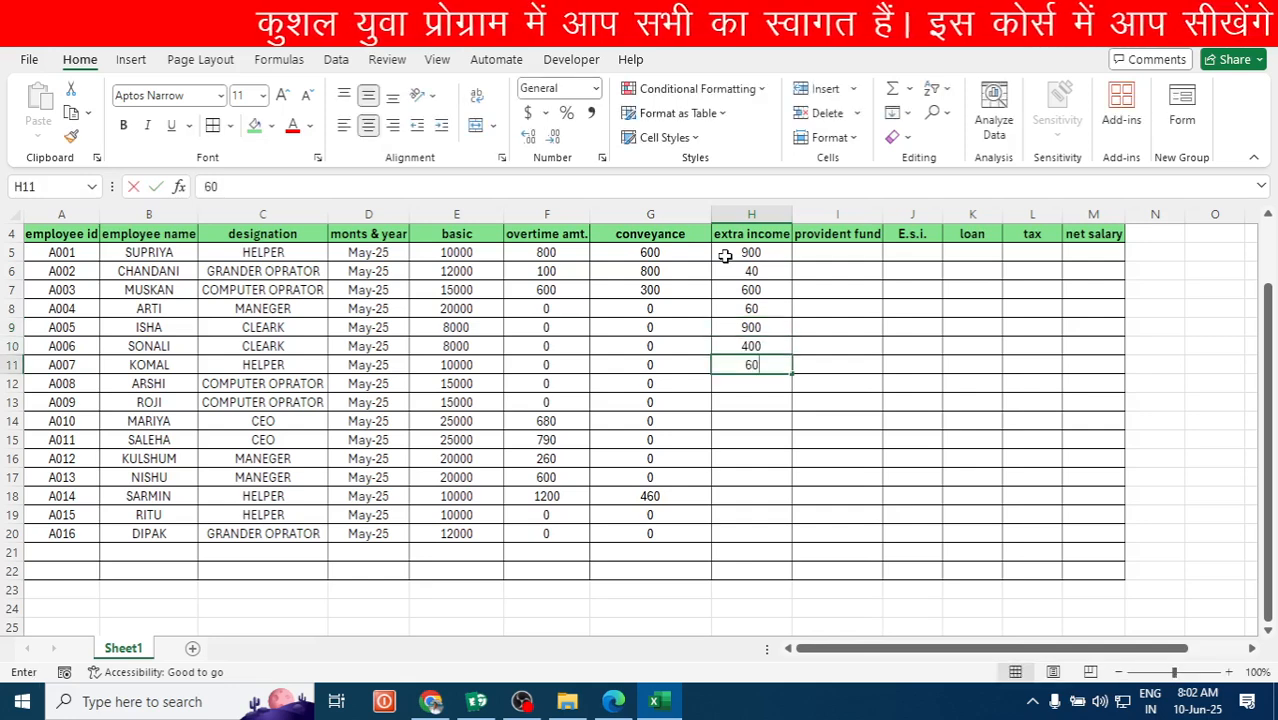
pyautogui.press('Return')
pyautogui.write('300')
pyautogui.press('Return')
pyautogui.write('200')
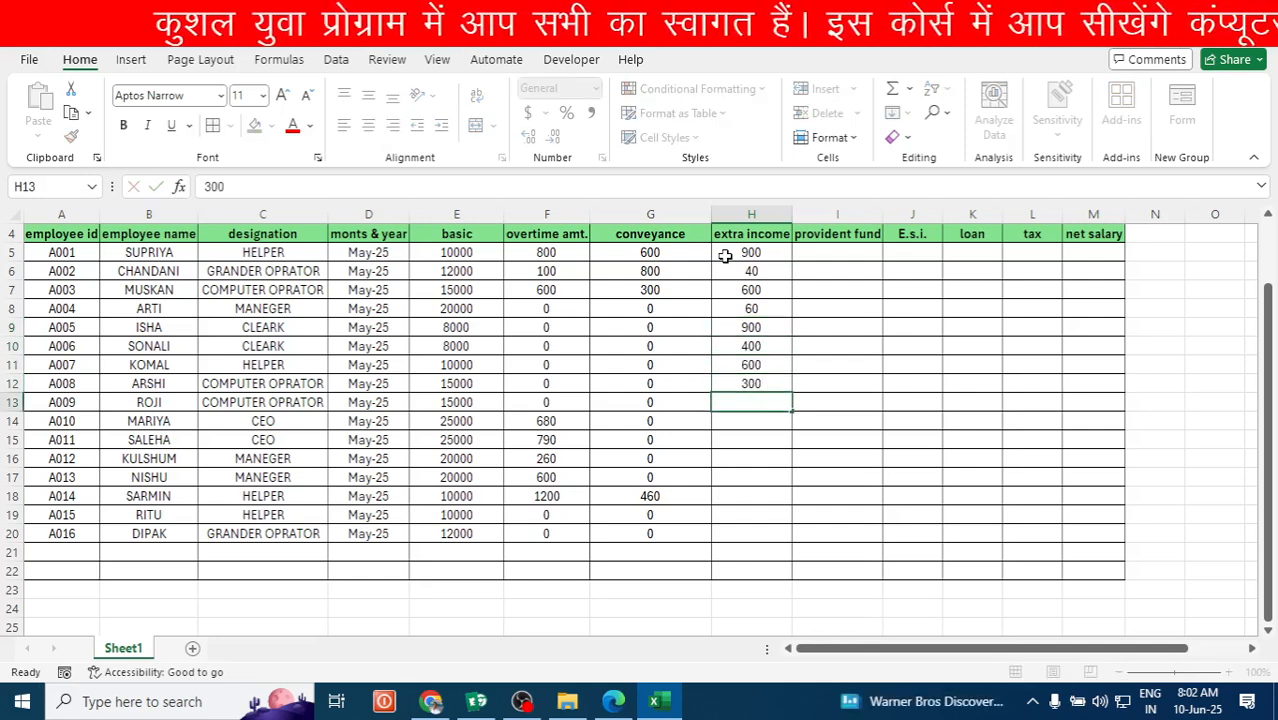
pyautogui.press('Return')
pyautogui.write('300')
pyautogui.press('Return')
pyautogui.write('100')
pyautogui.press('Return')
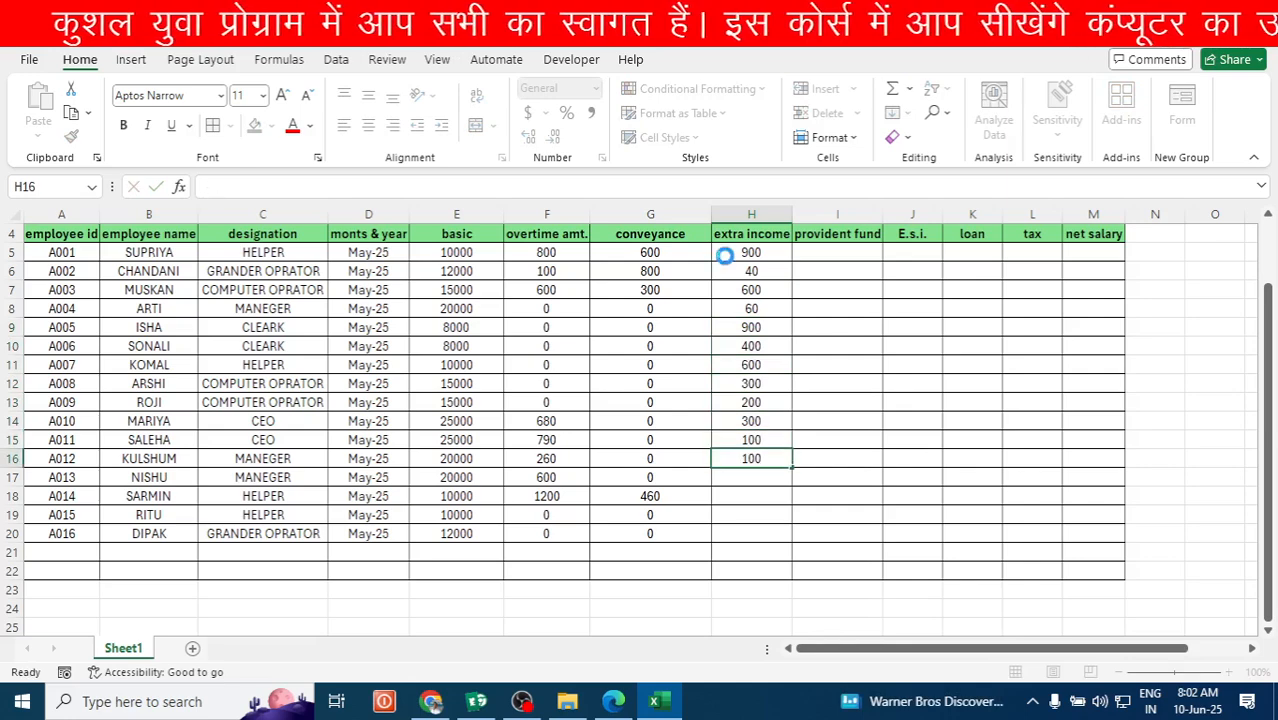
pyautogui.write('600')
pyautogui.press('Return')
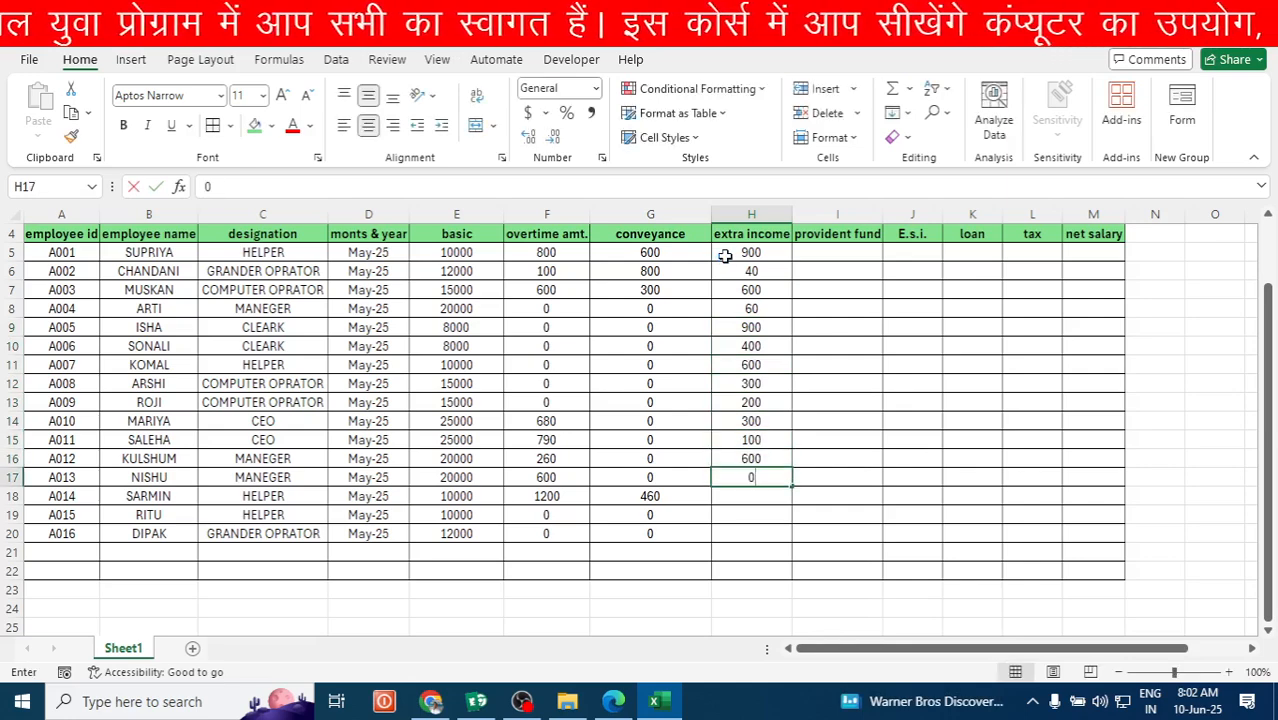
# Enter 0 as the extra income in cells H17:H19 and 600 for the last employee in H20.
pyautogui.write('0')
pyautogui.press('Return')
pyautogui.write('0')
pyautogui.press('Return')
pyautogui.write('0')
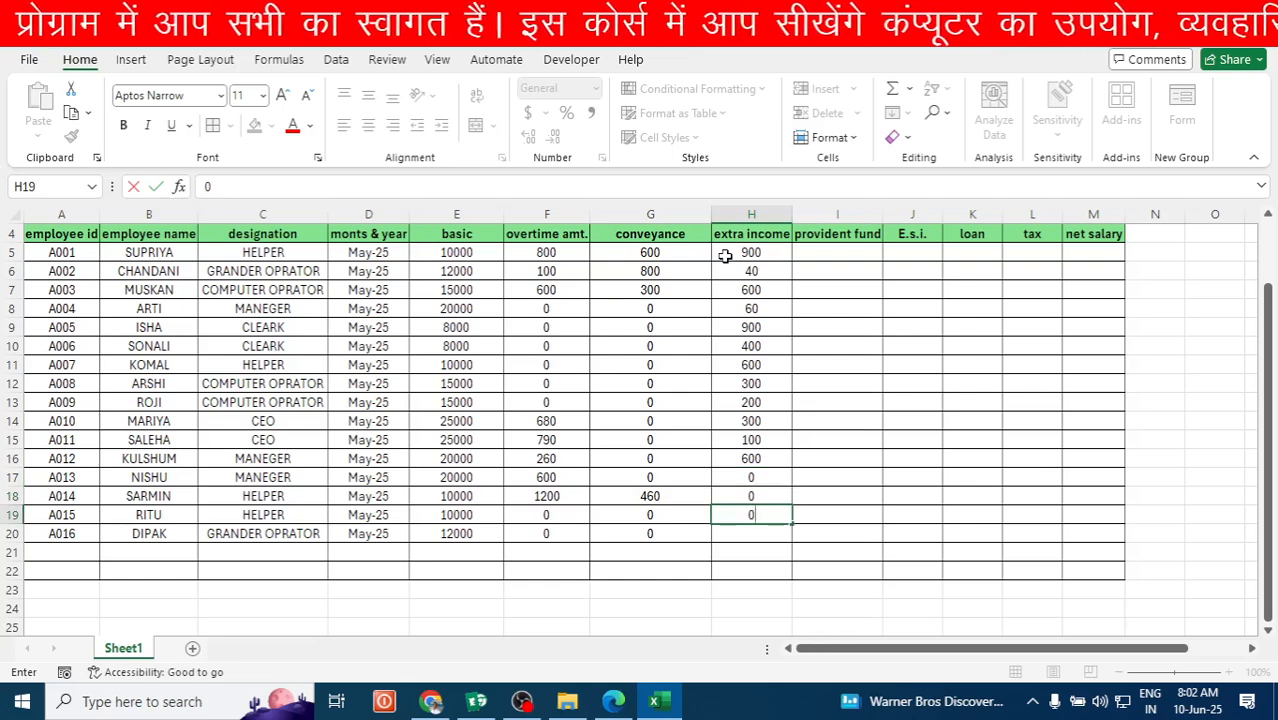
pyautogui.press('Return')
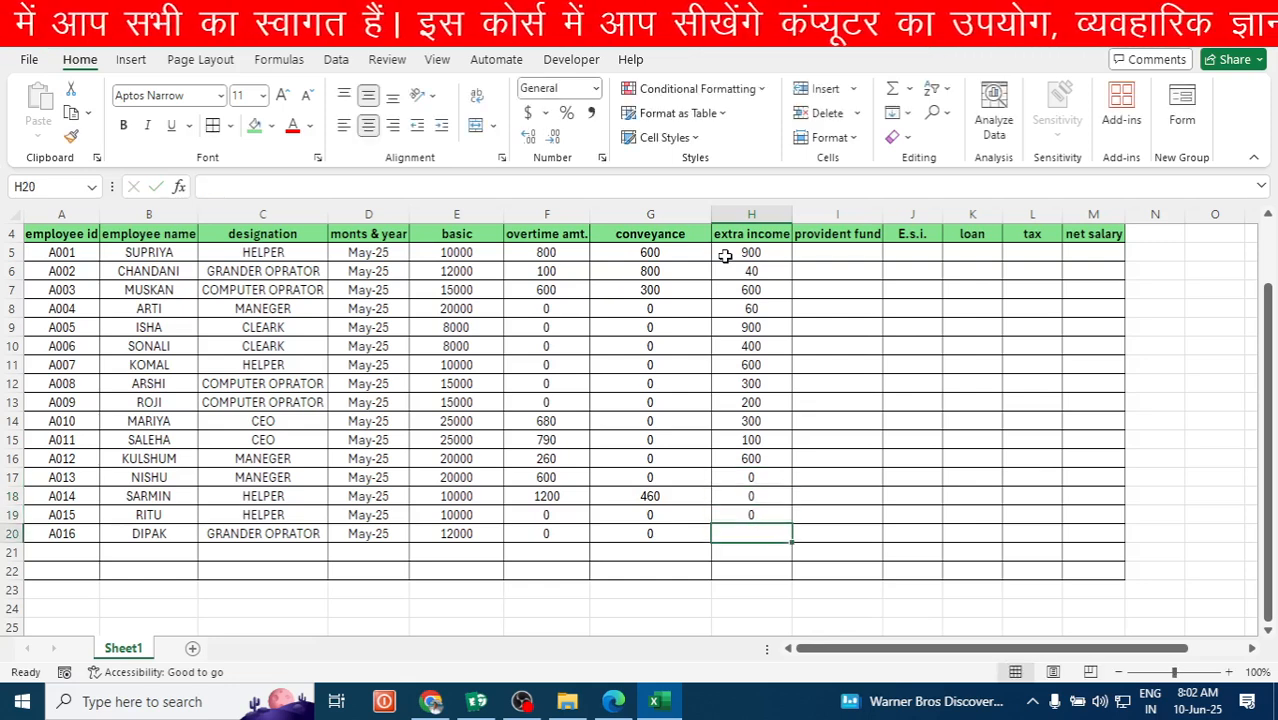
pyautogui.write('600')
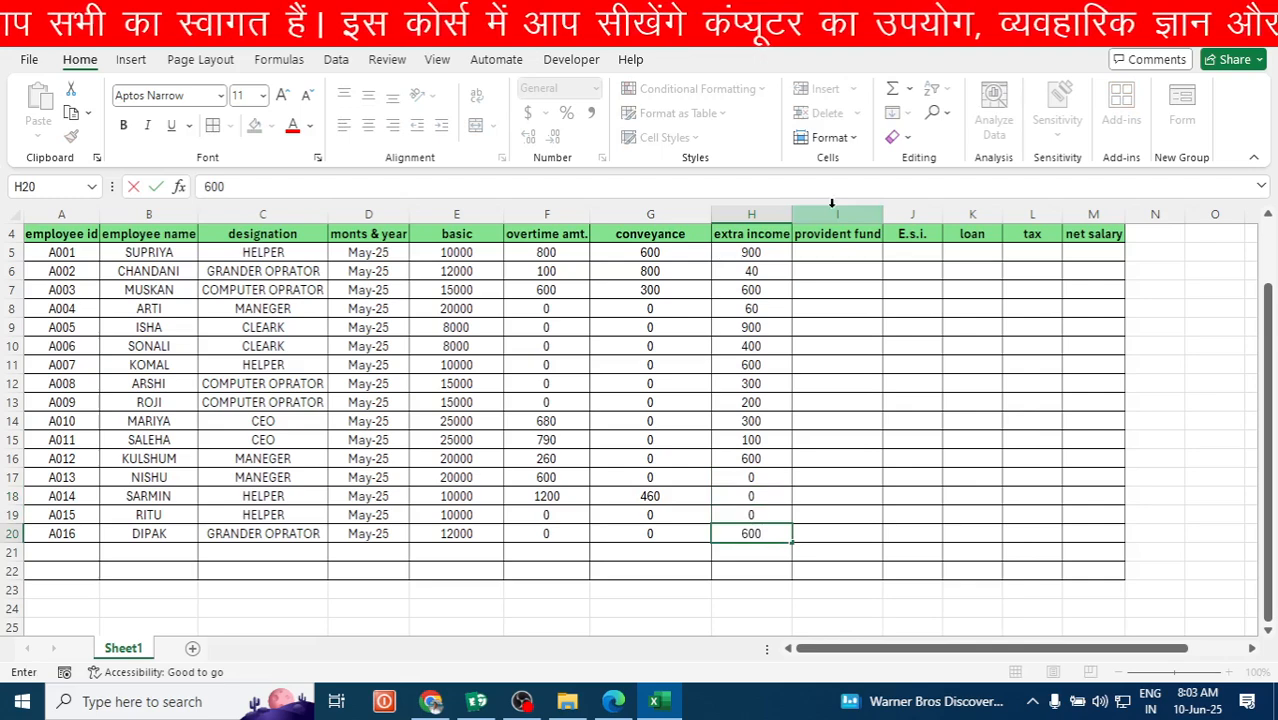
pyautogui.click(826, 256)
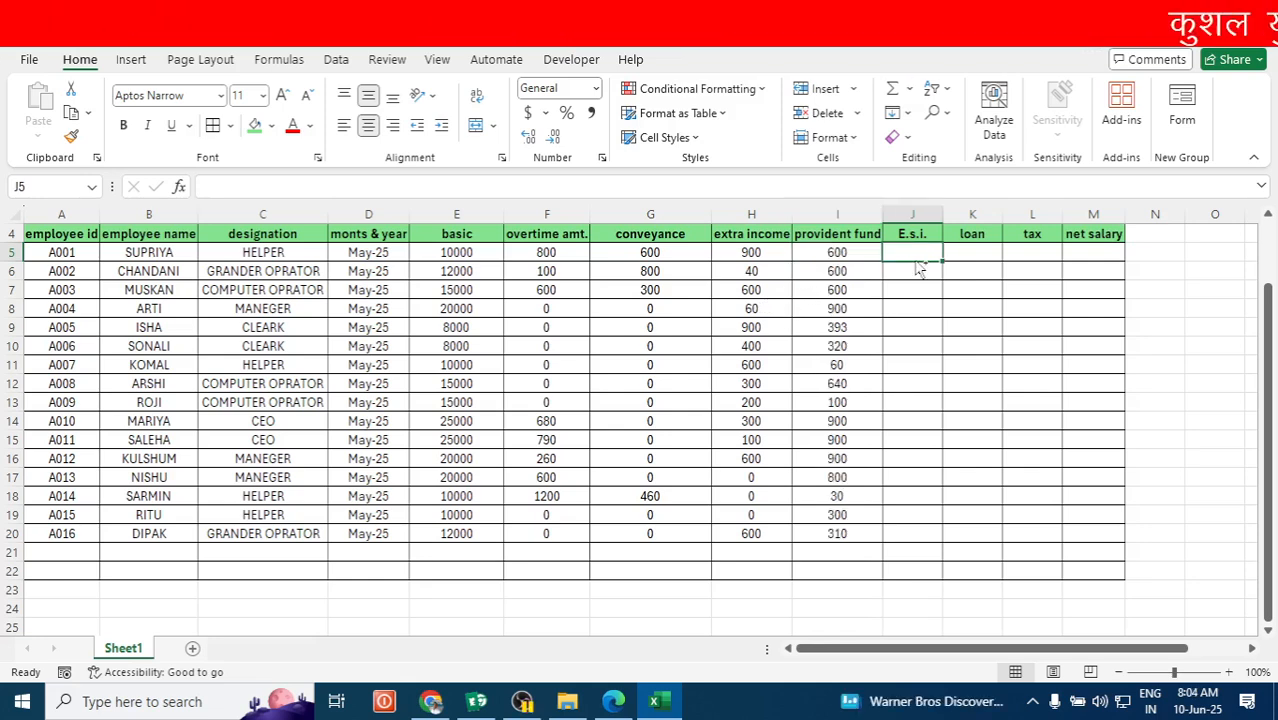
pyautogui.click(912, 256)
pyautogui.write('0')
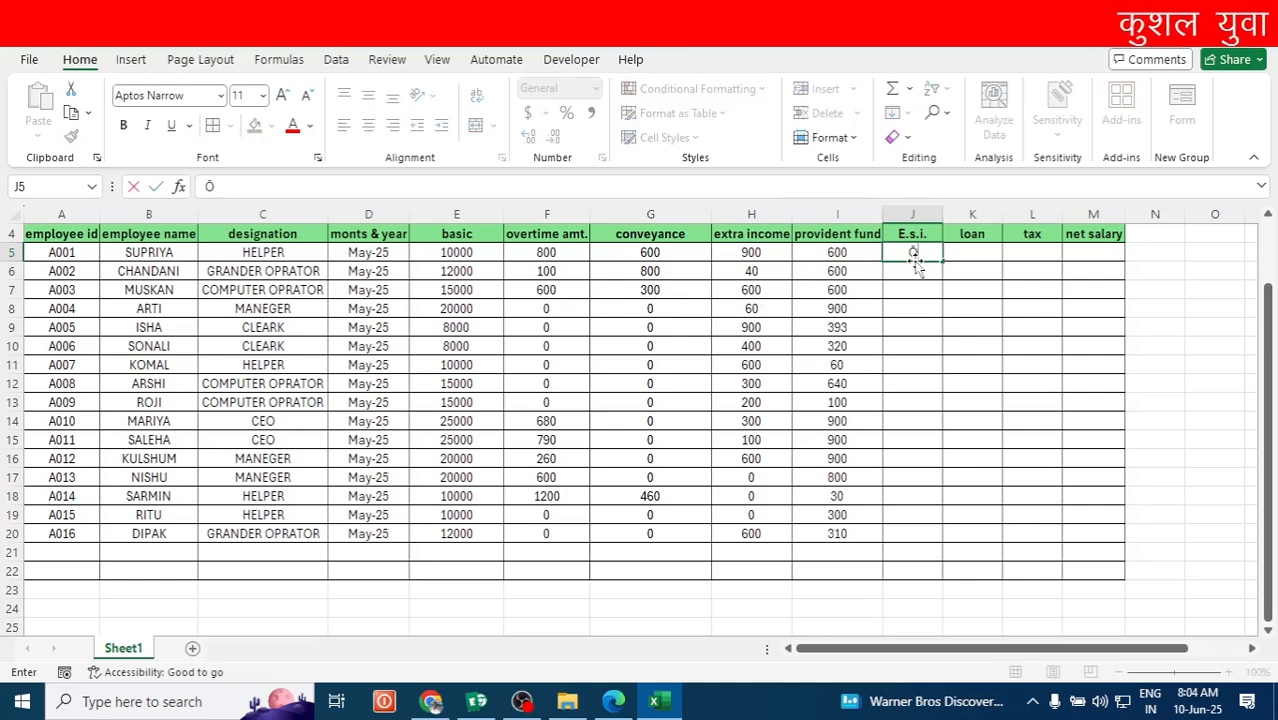
pyautogui.click(907, 297)
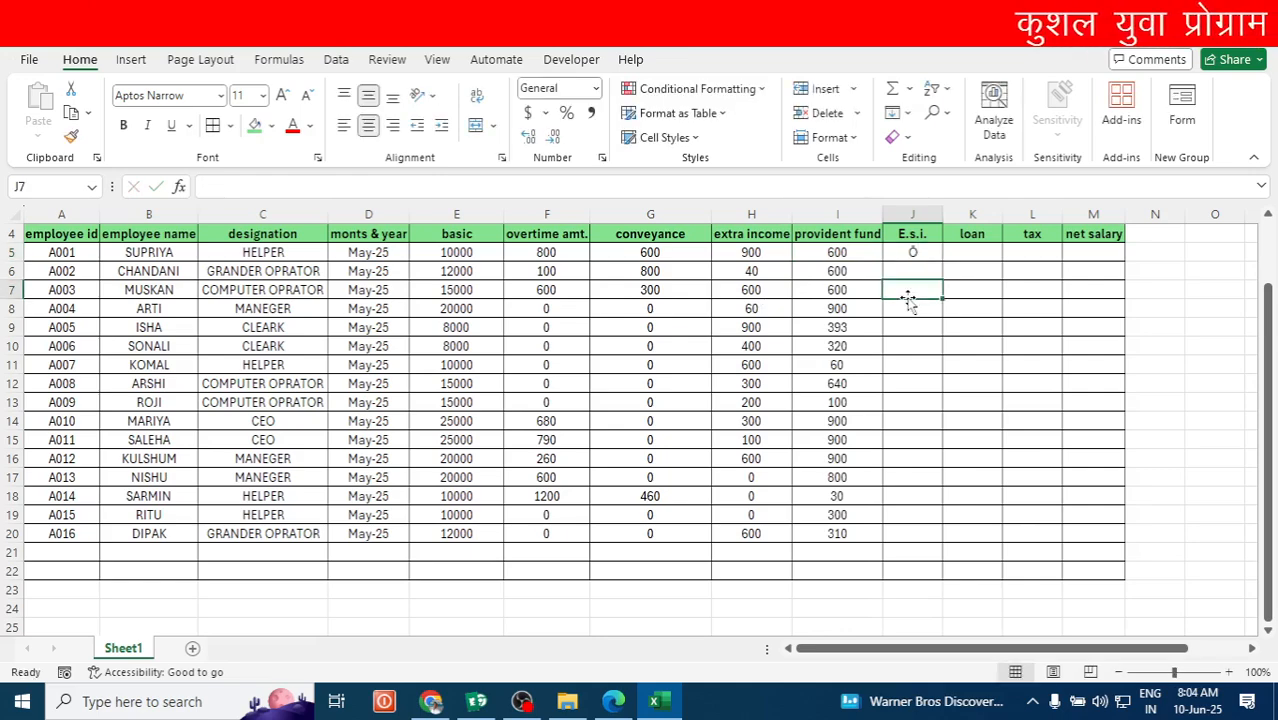
pyautogui.click(918, 252)
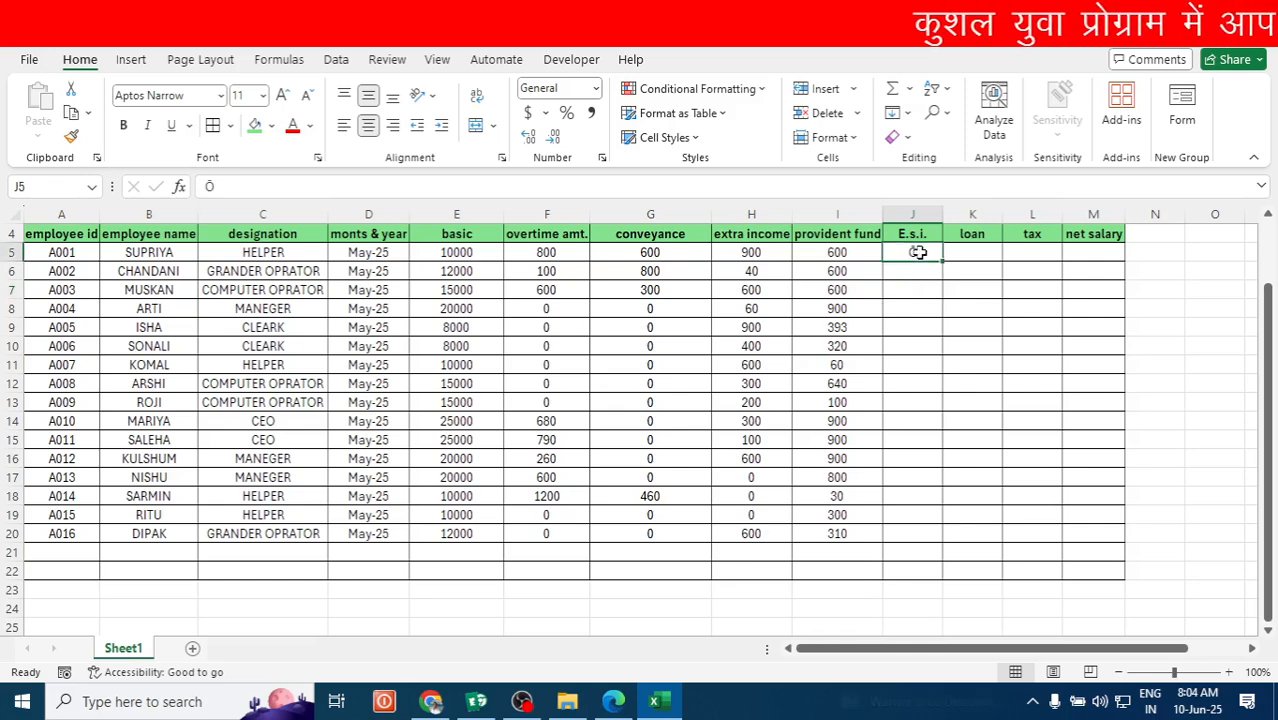
pyautogui.press('BackSpace')
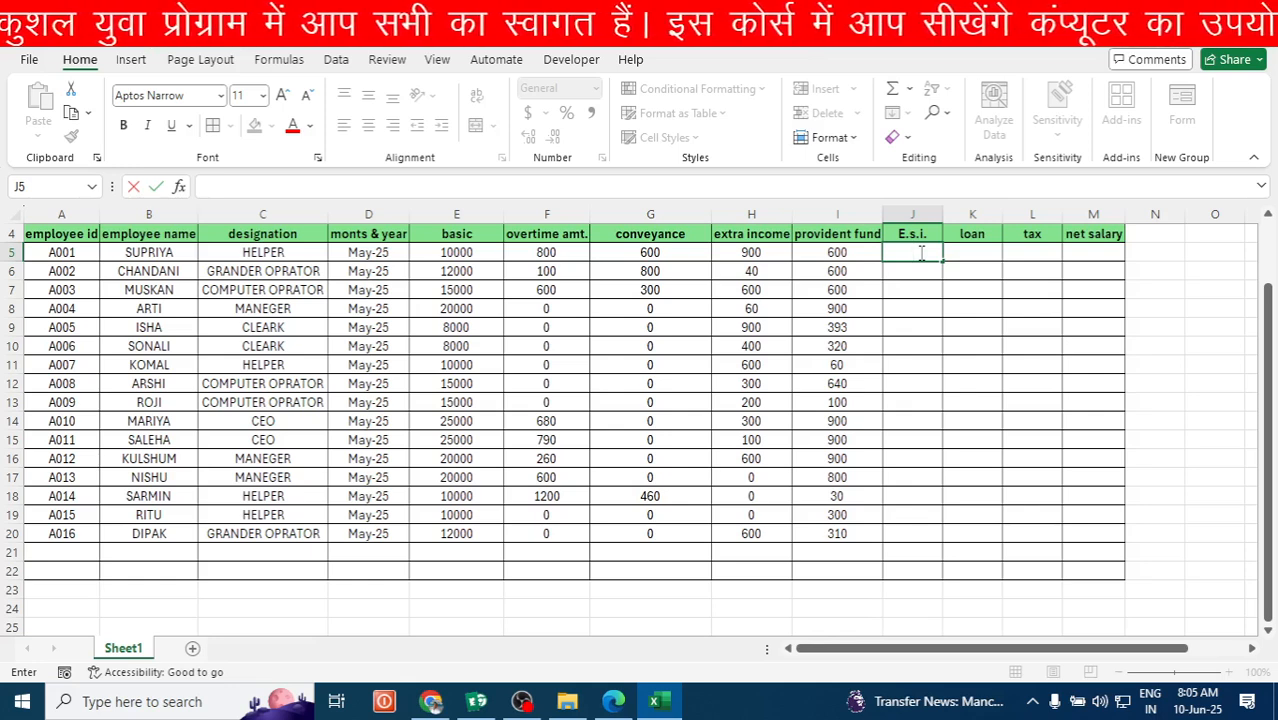
pyautogui.click(458, 258)
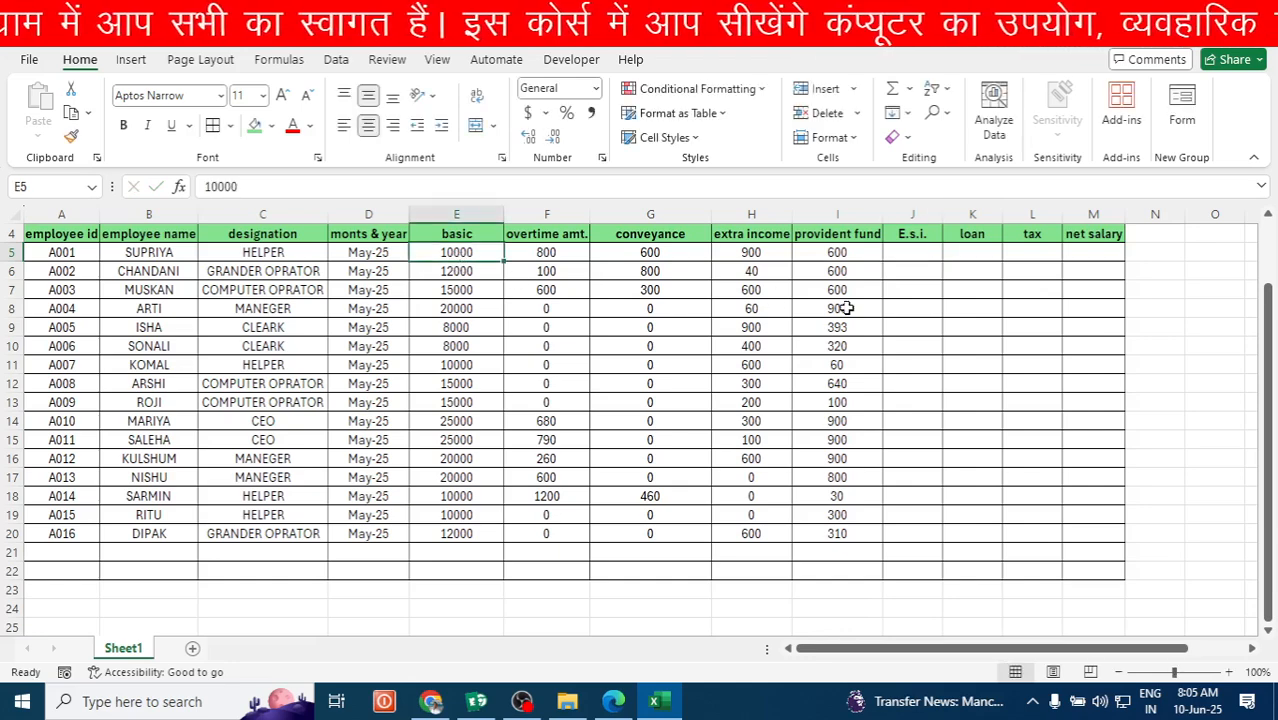
pyautogui.click(918, 260)
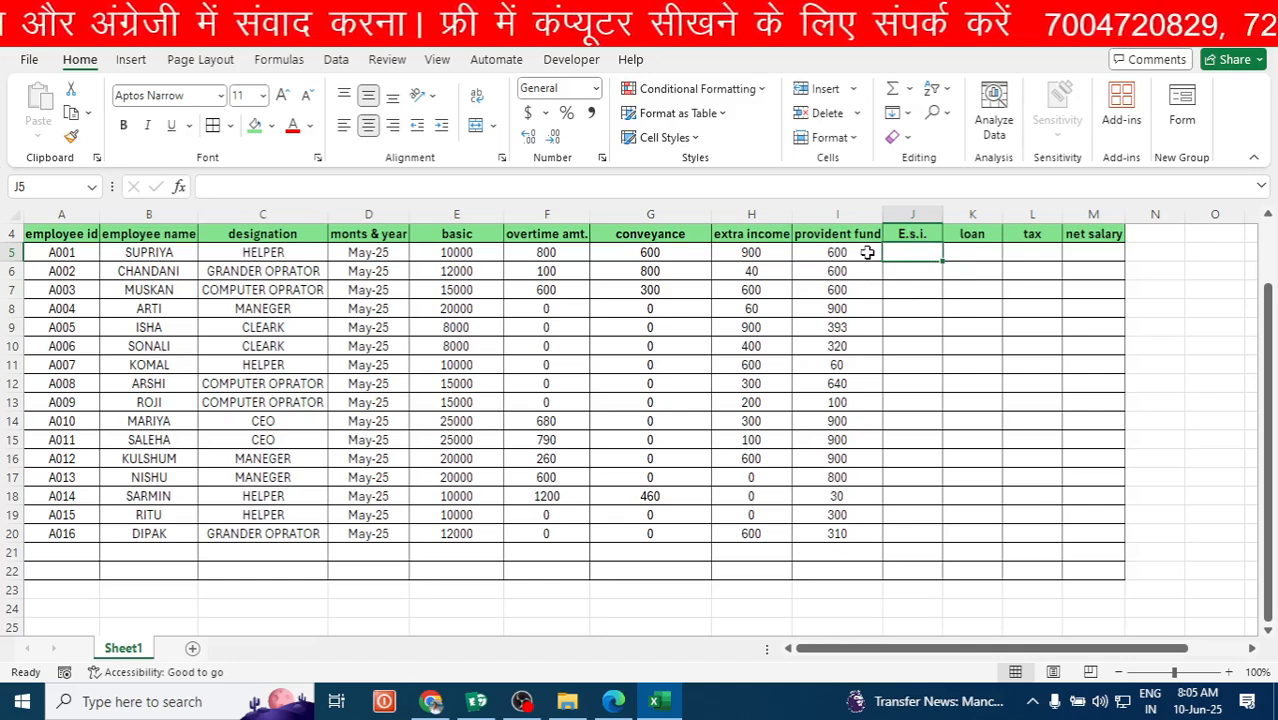
pyautogui.click(886, 289)
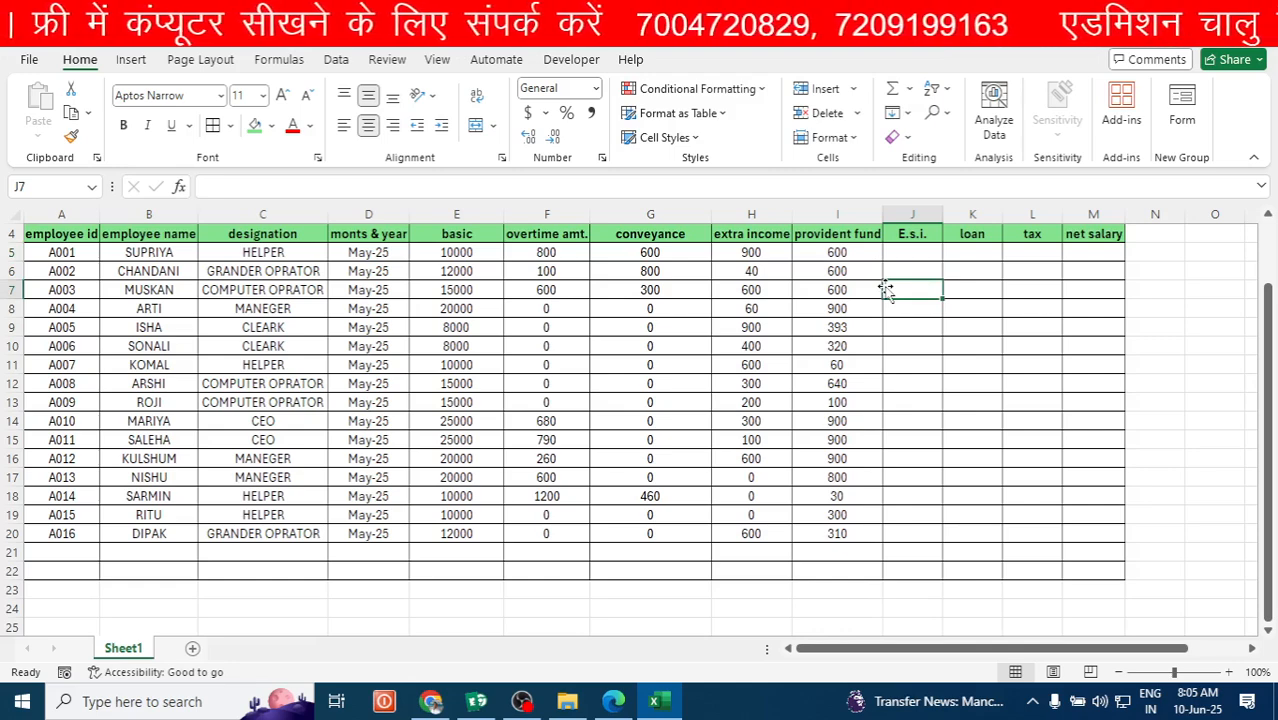
pyautogui.click(917, 257)
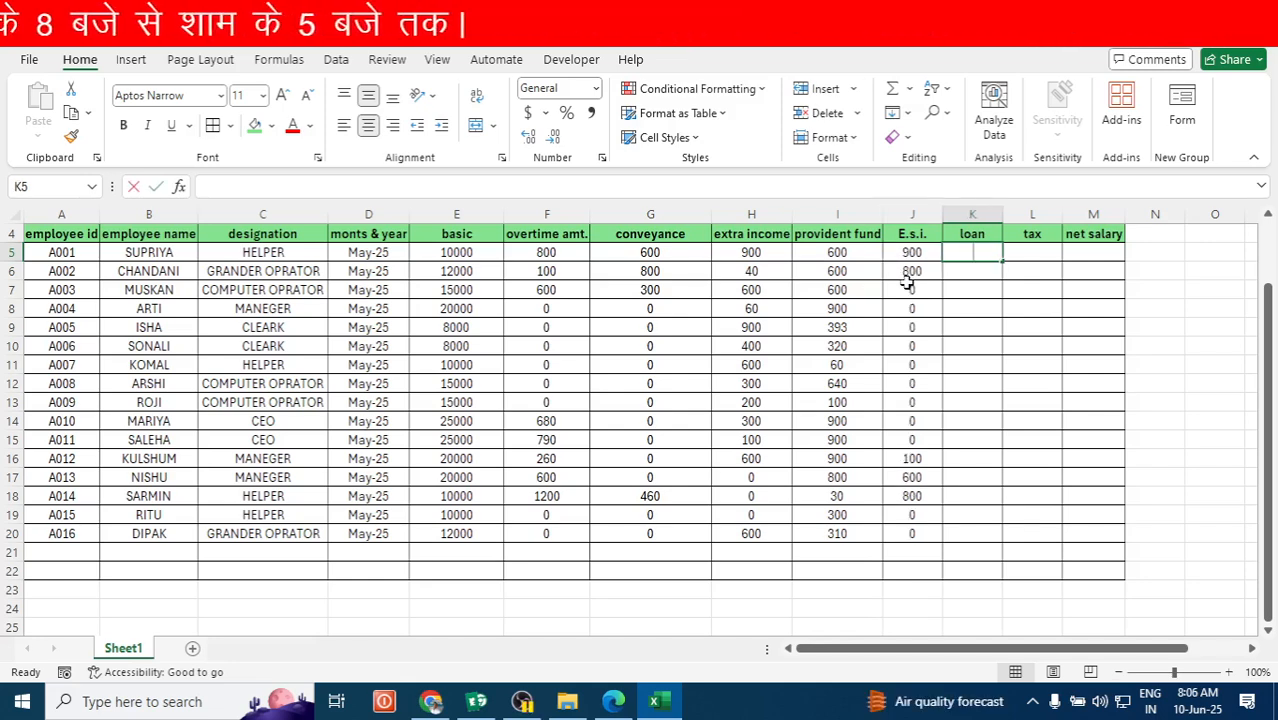
pyautogui.write('0')
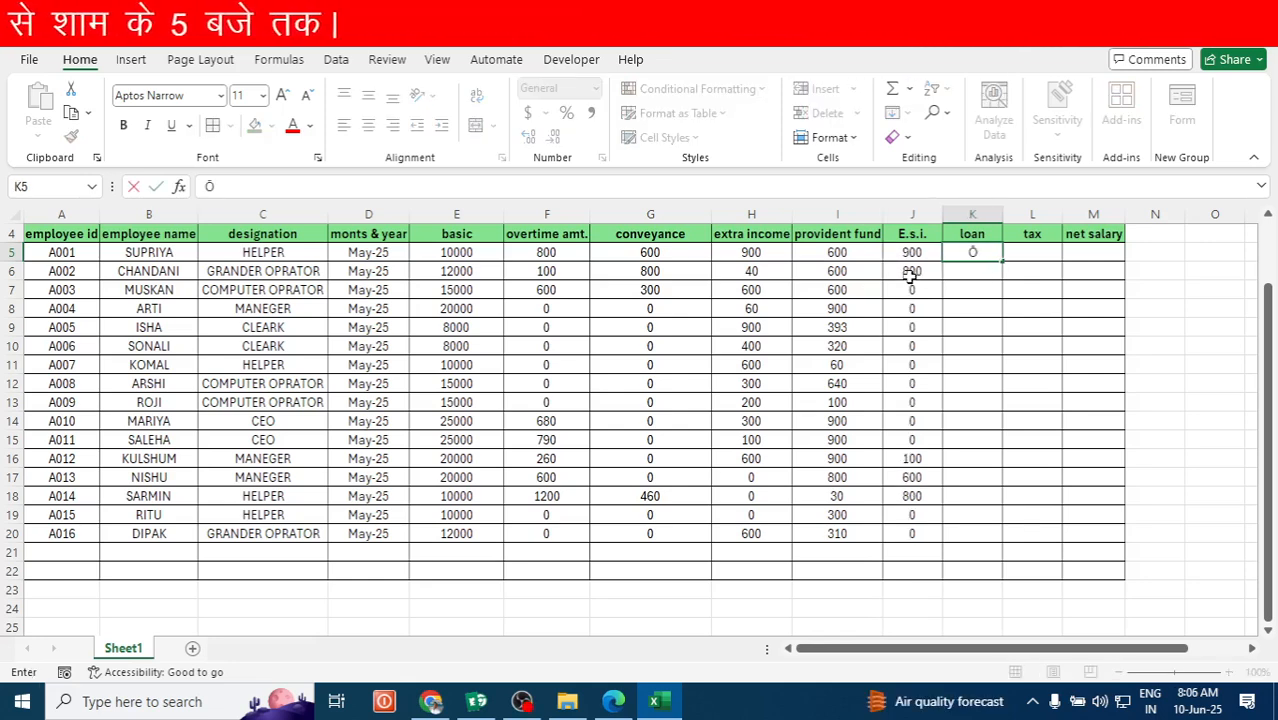
pyautogui.press('BackSpace')
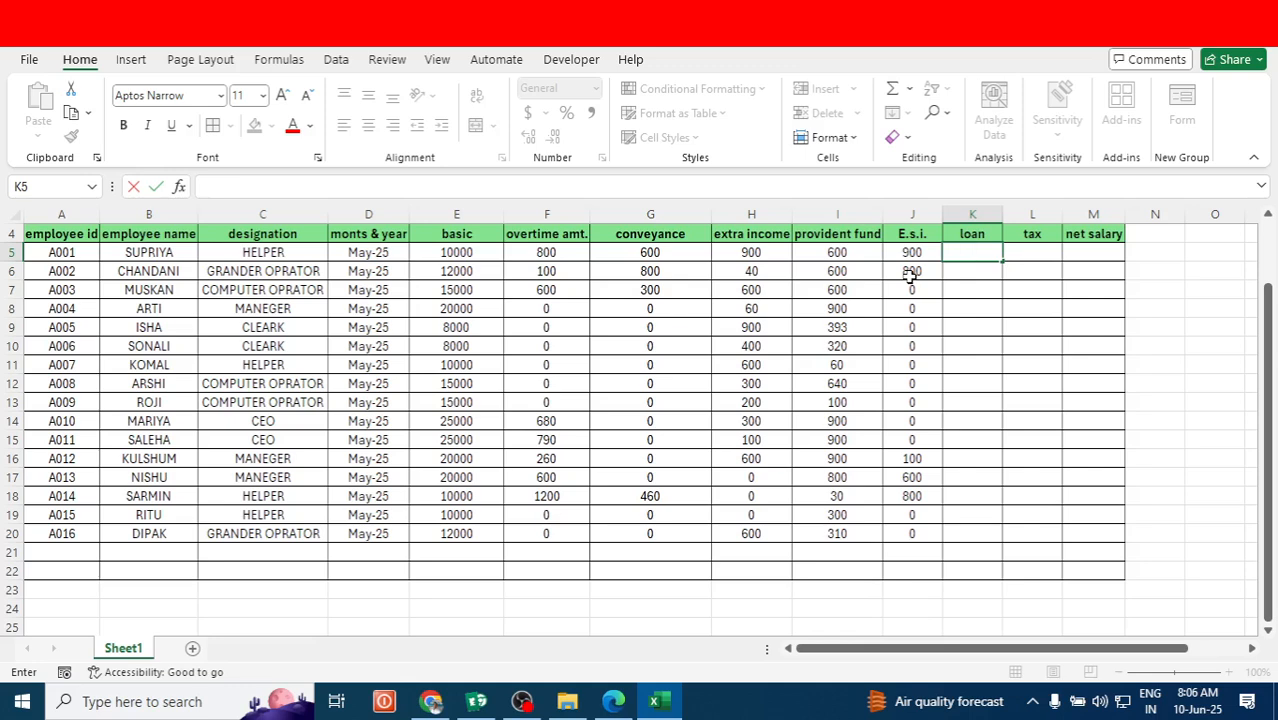
pyautogui.scroll(1, 910, 275)
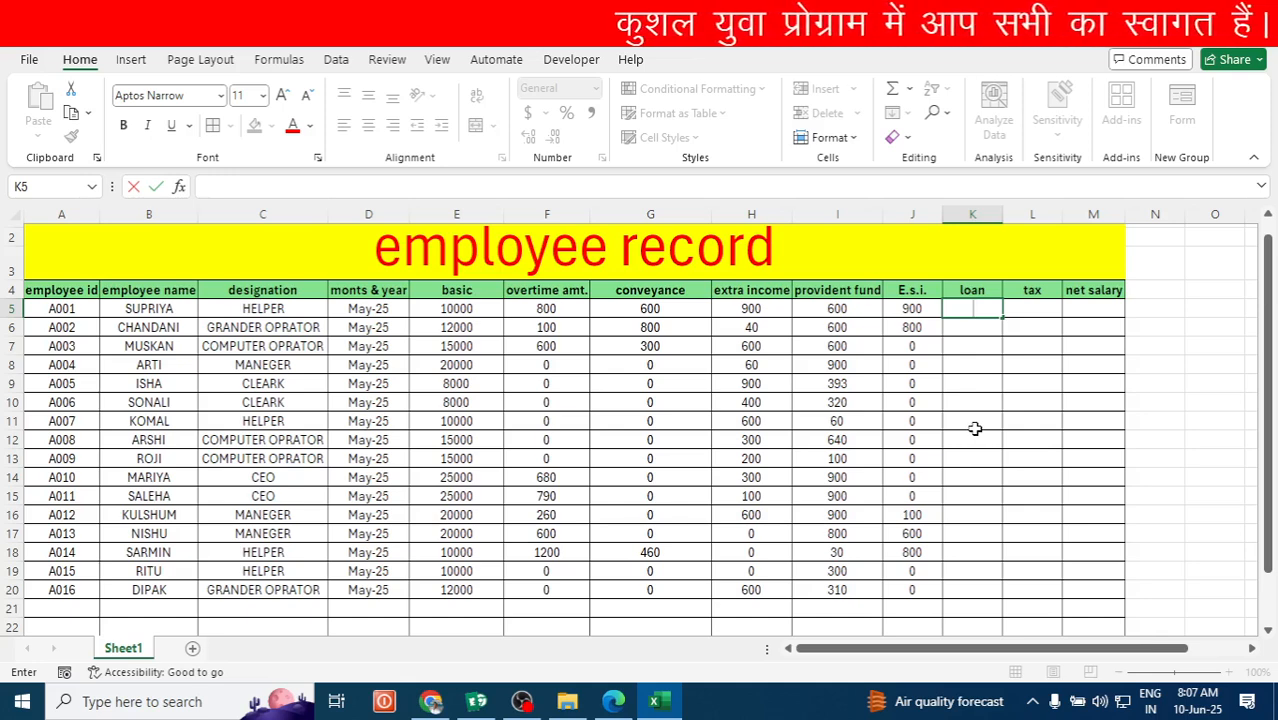
pyautogui.click(1032, 312)
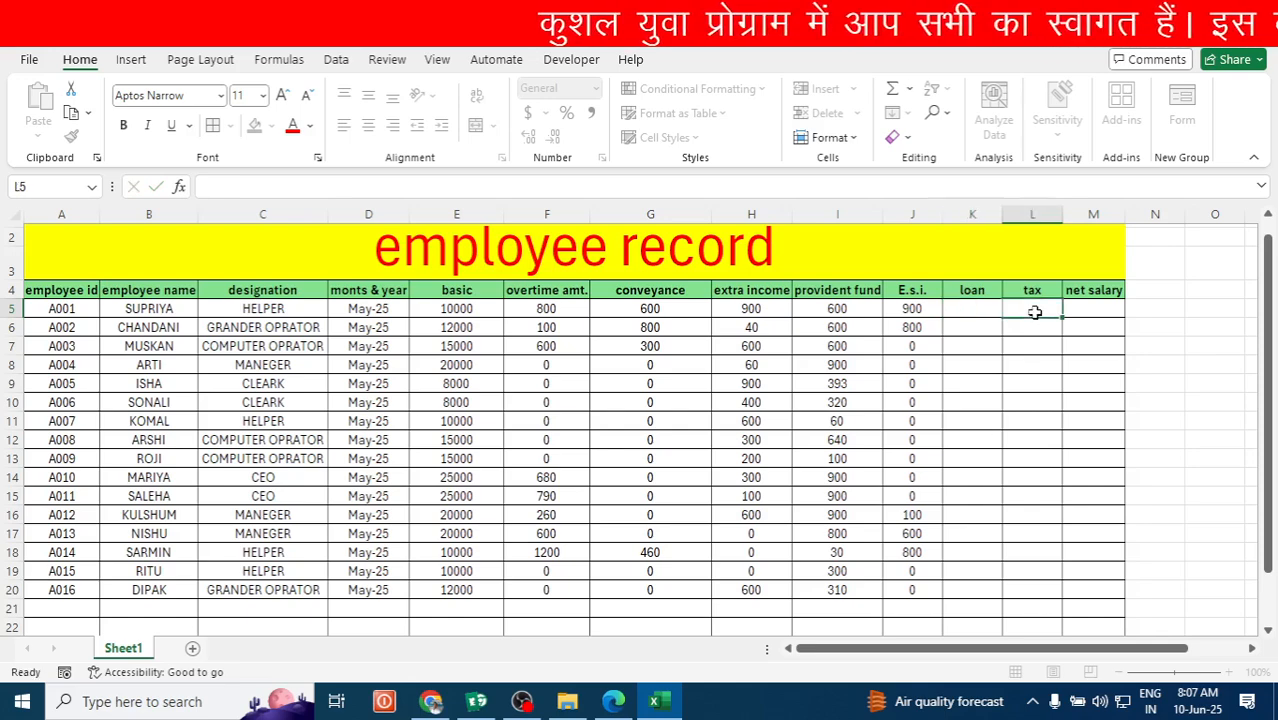
pyautogui.click(963, 309)
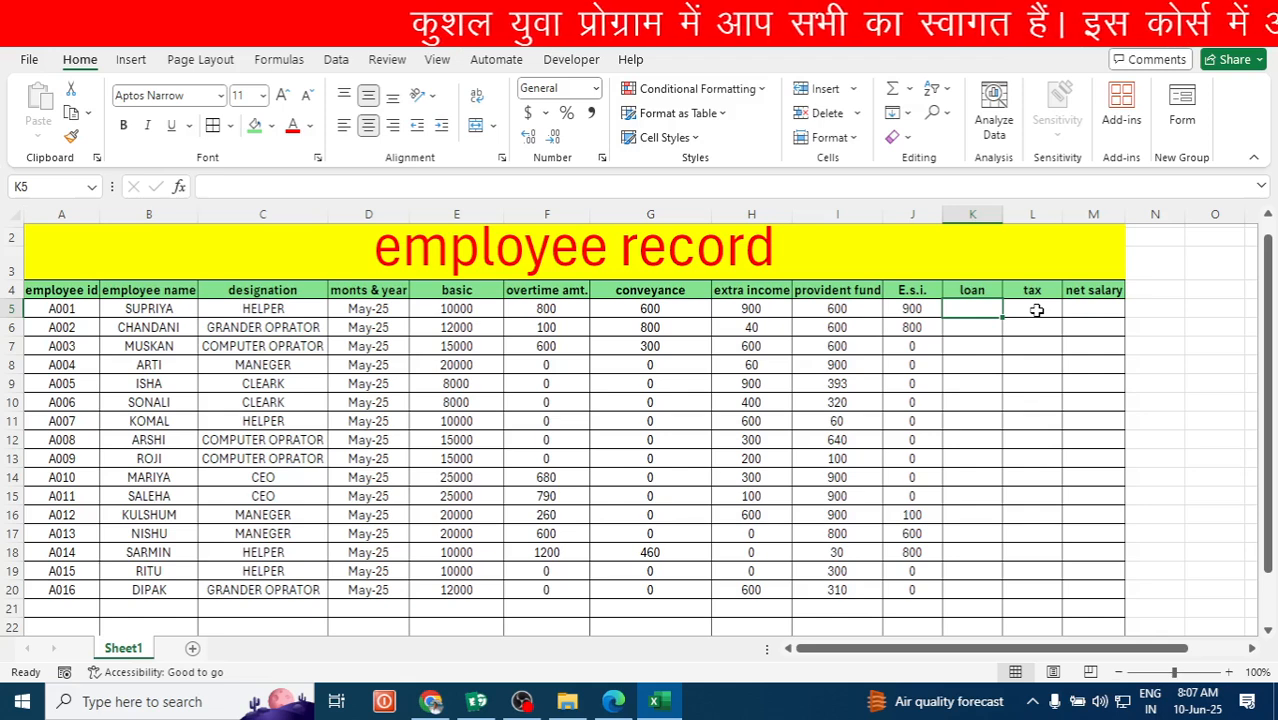
pyautogui.click(1037, 311)
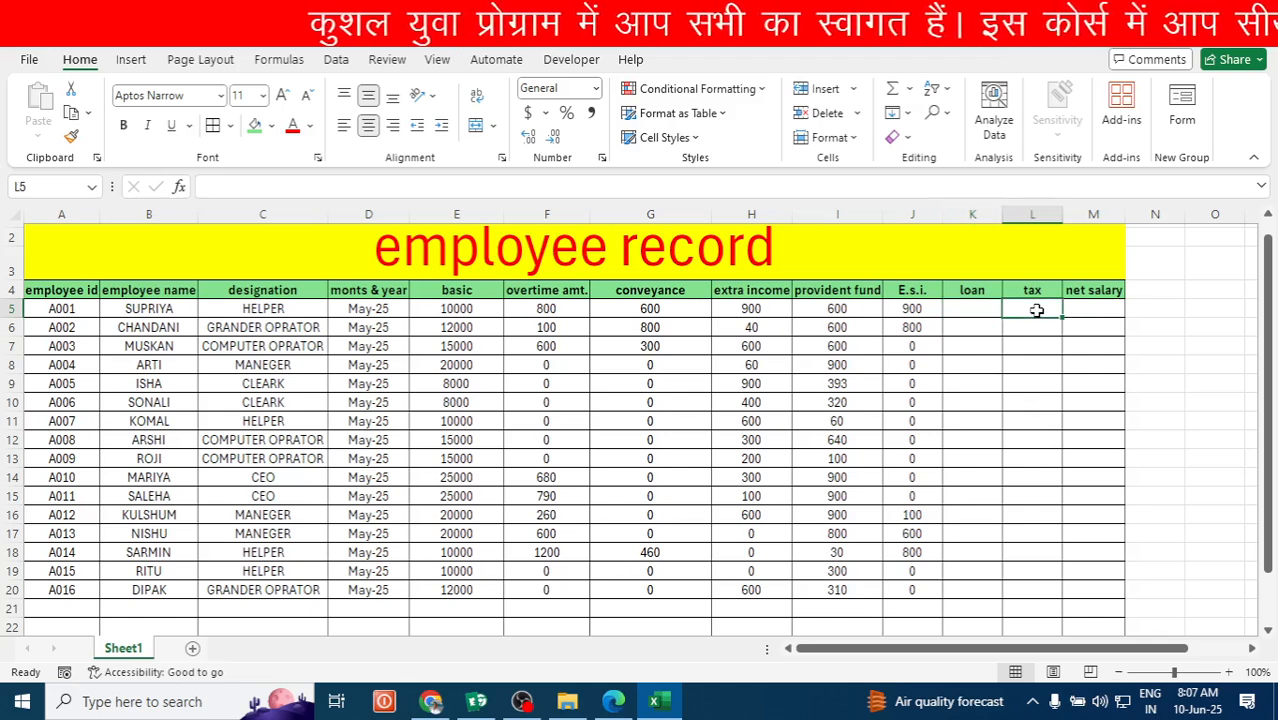
pyautogui.click(1075, 311)
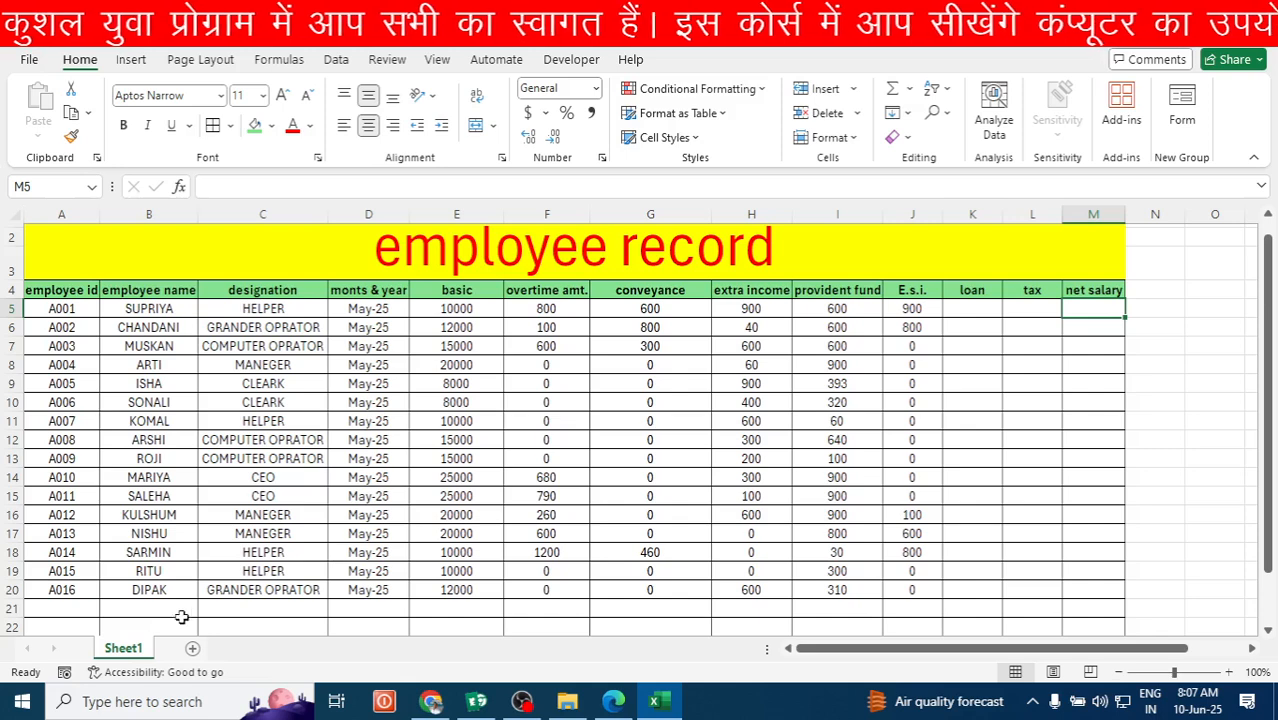
# Add a new worksheet after Sheet1 and rename it SALARY SLIP.
pyautogui.click(192, 650)
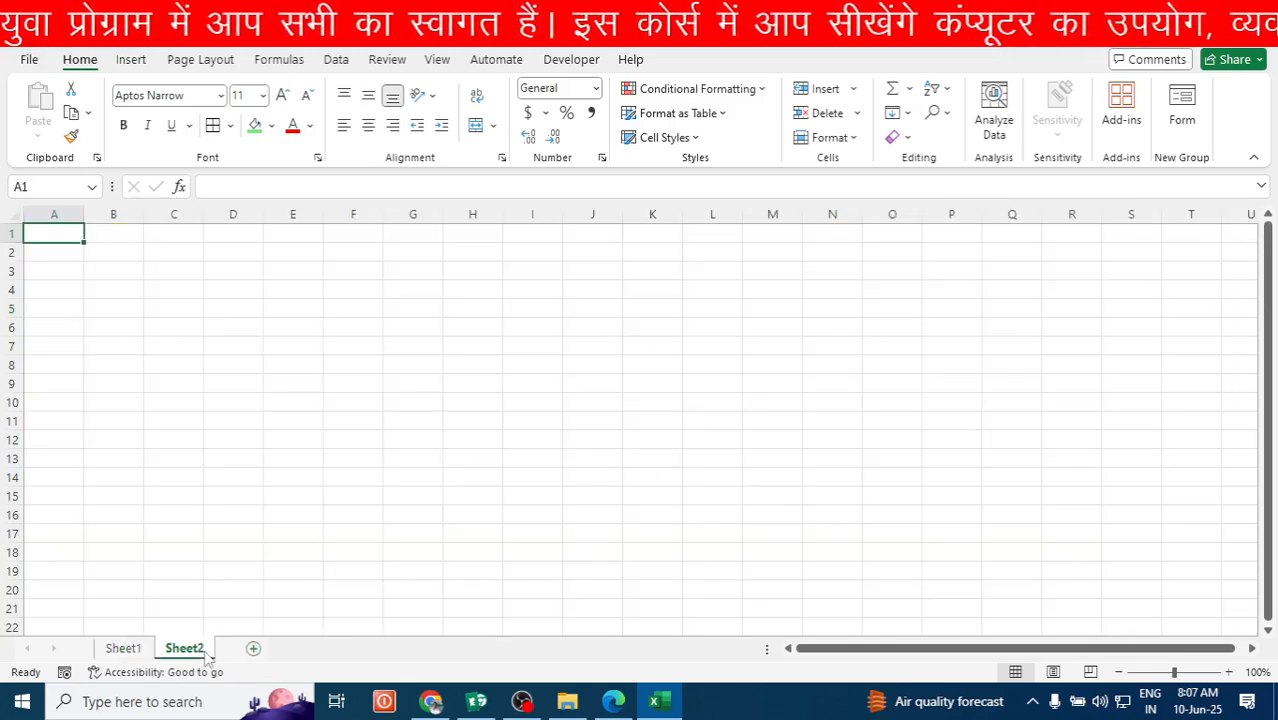
pyautogui.rightClick(194, 655)
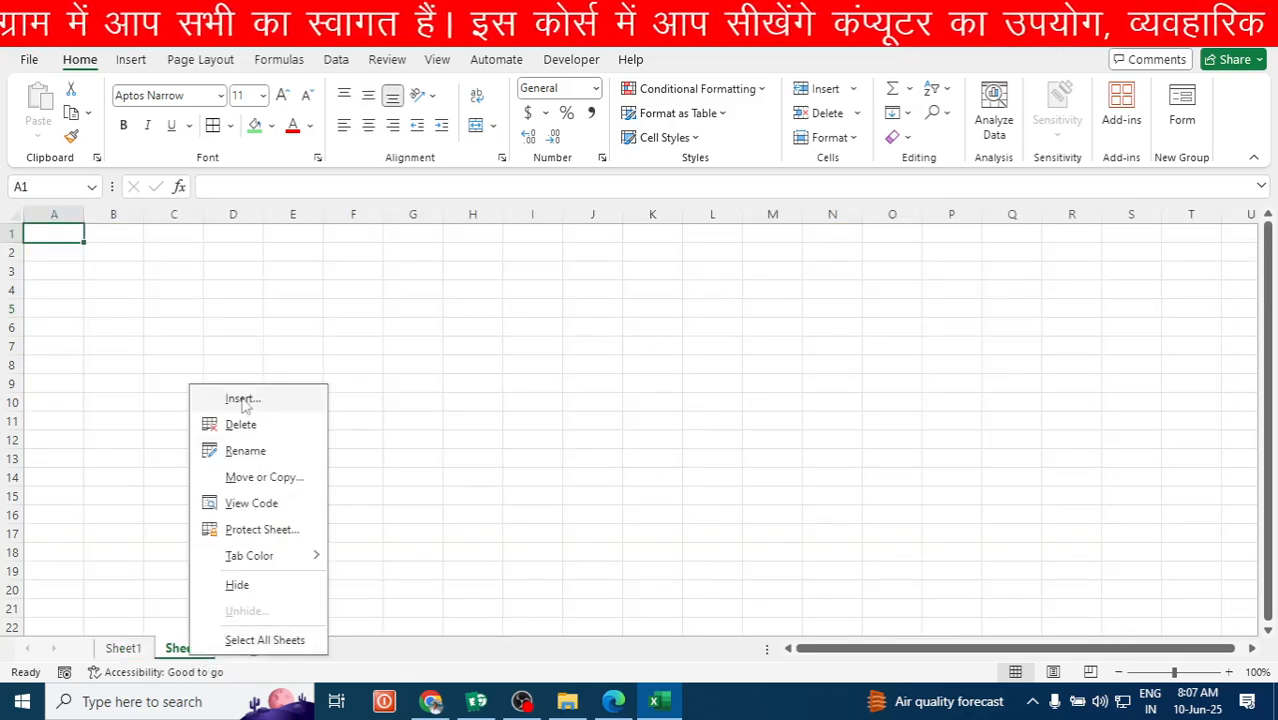
pyautogui.click(257, 451)
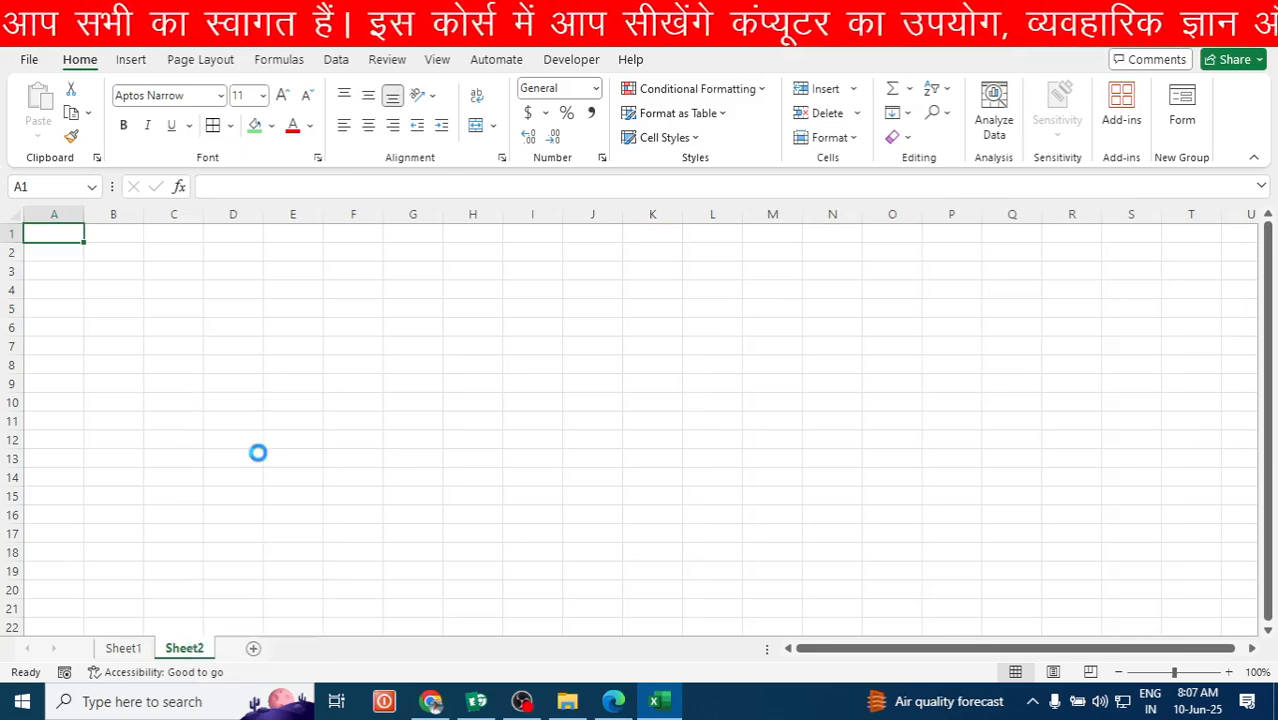
pyautogui.write('S')
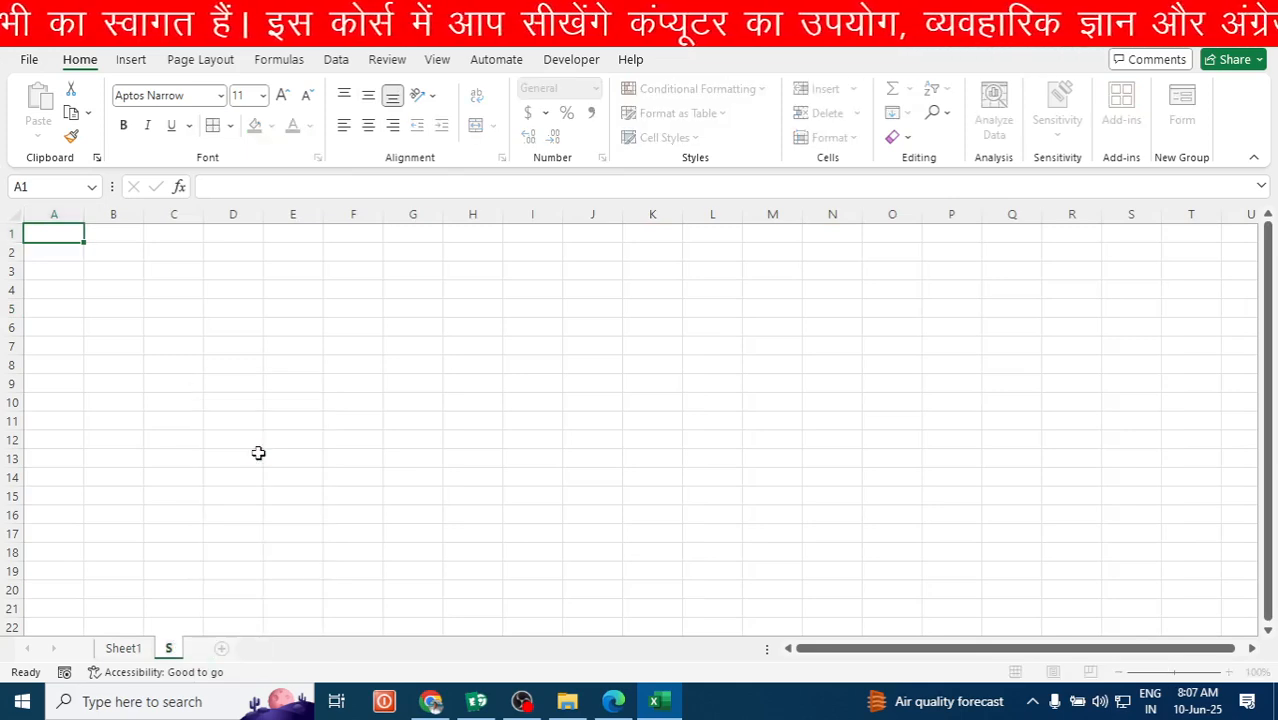
pyautogui.write('ALARY SLIP')
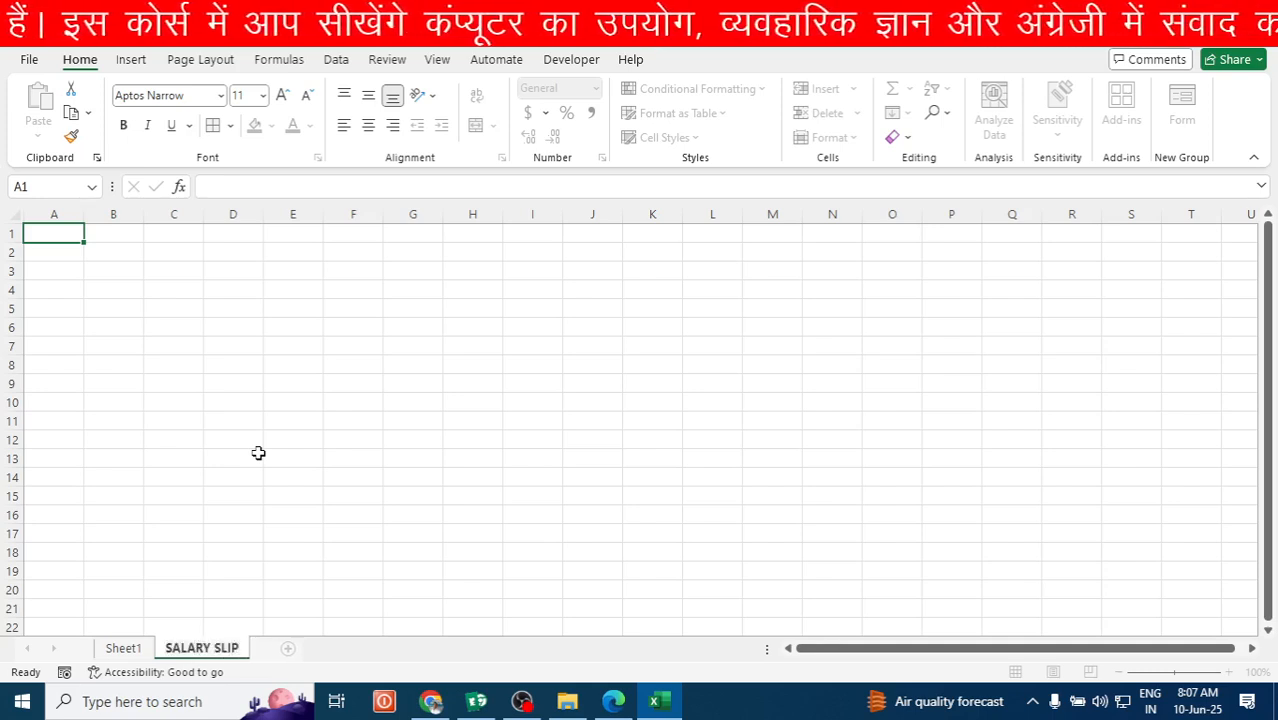
pyautogui.click(329, 573)
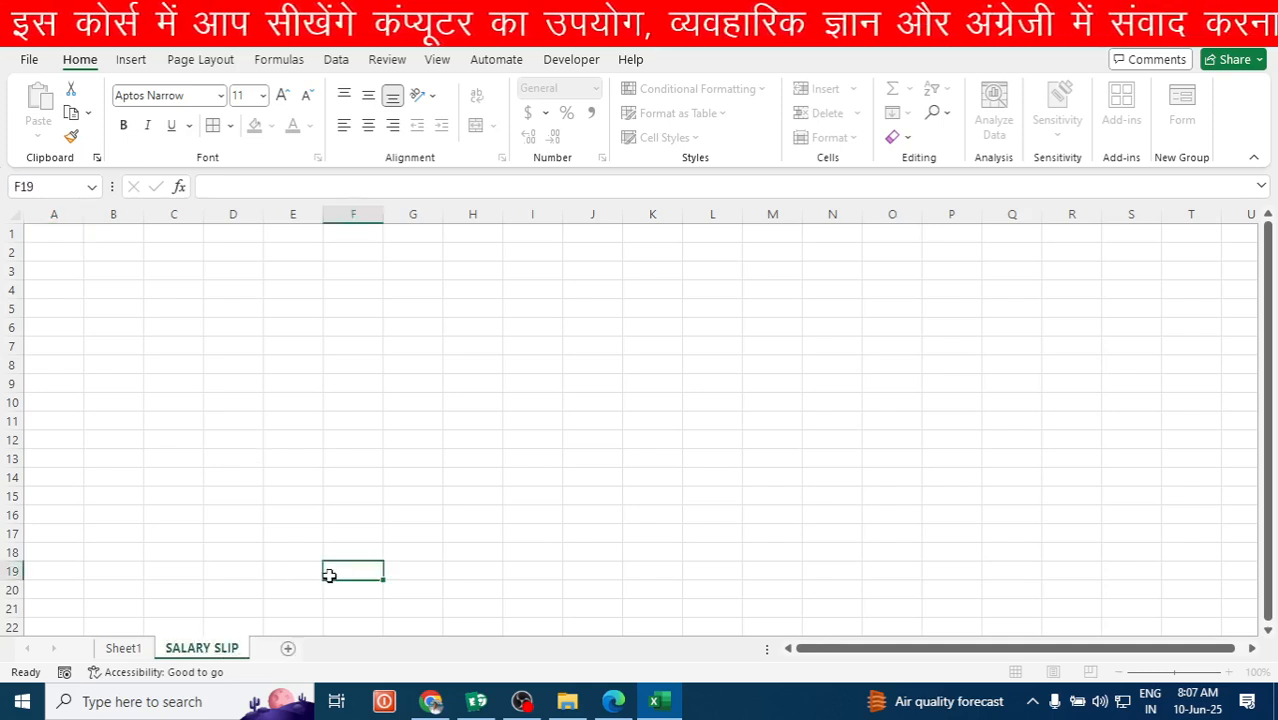
pyautogui.click(123, 648)
pyautogui.click(201, 649)
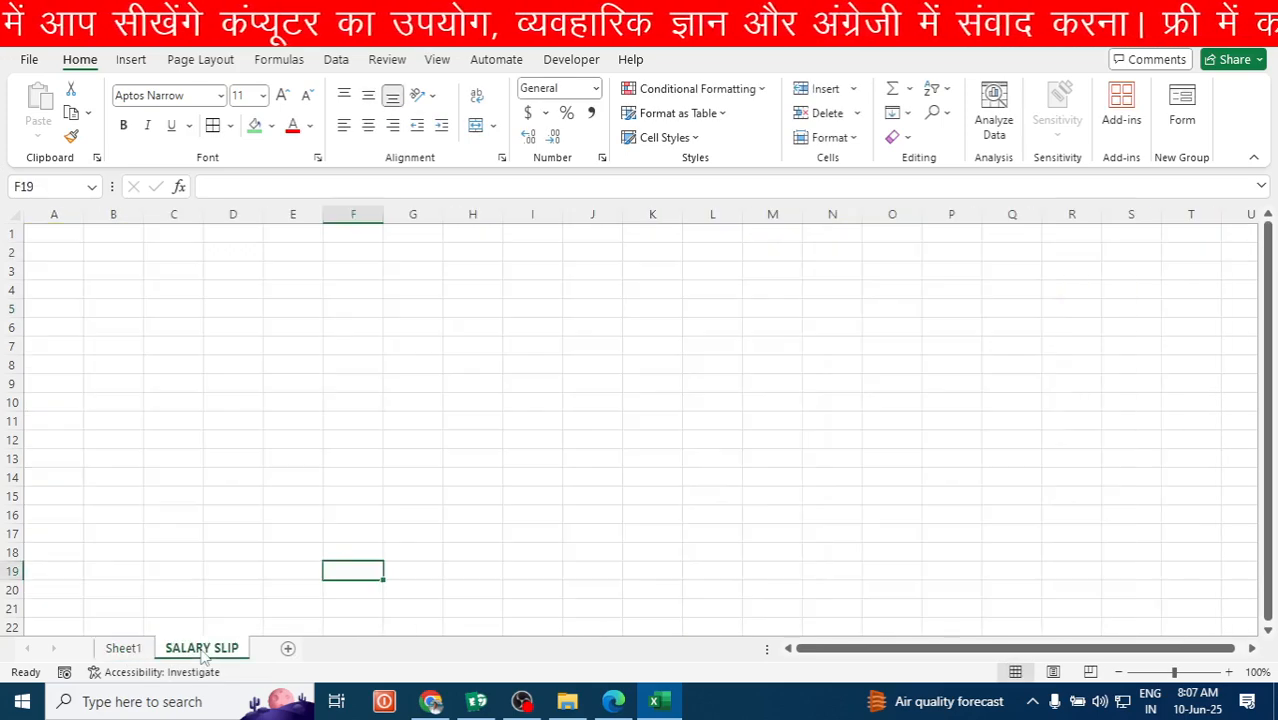
pyautogui.click(130, 650)
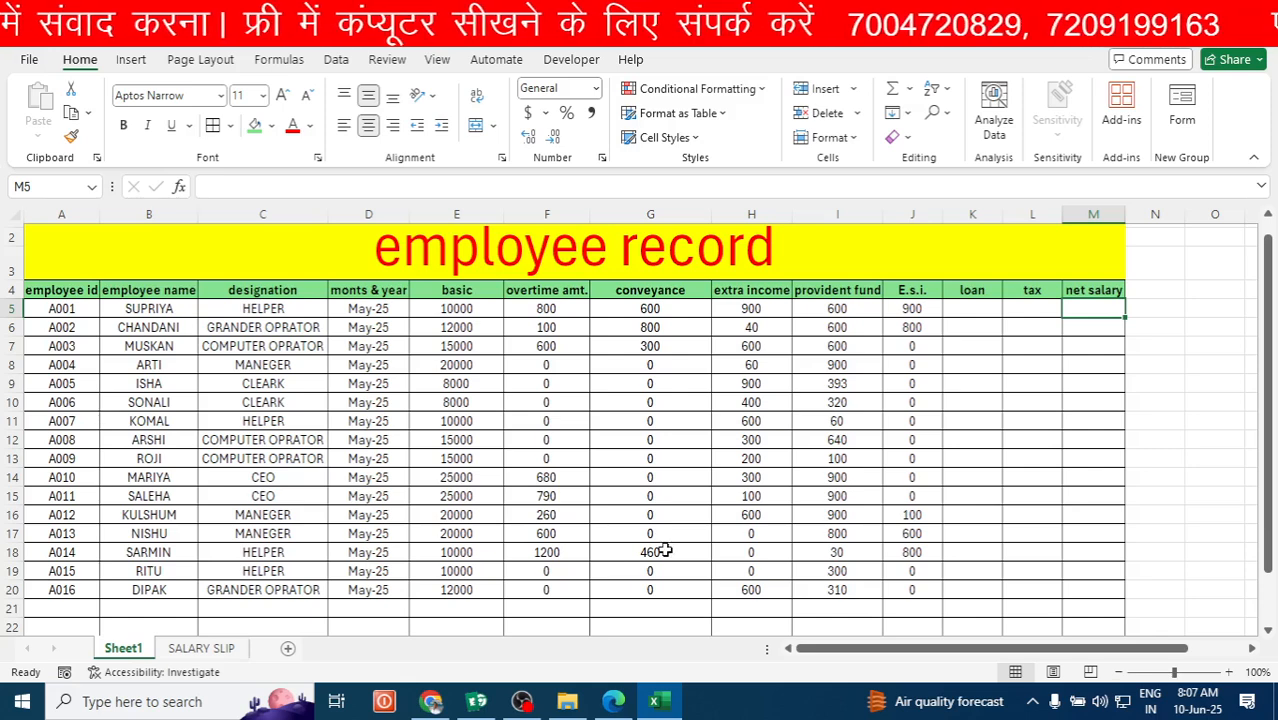
pyautogui.click(205, 649)
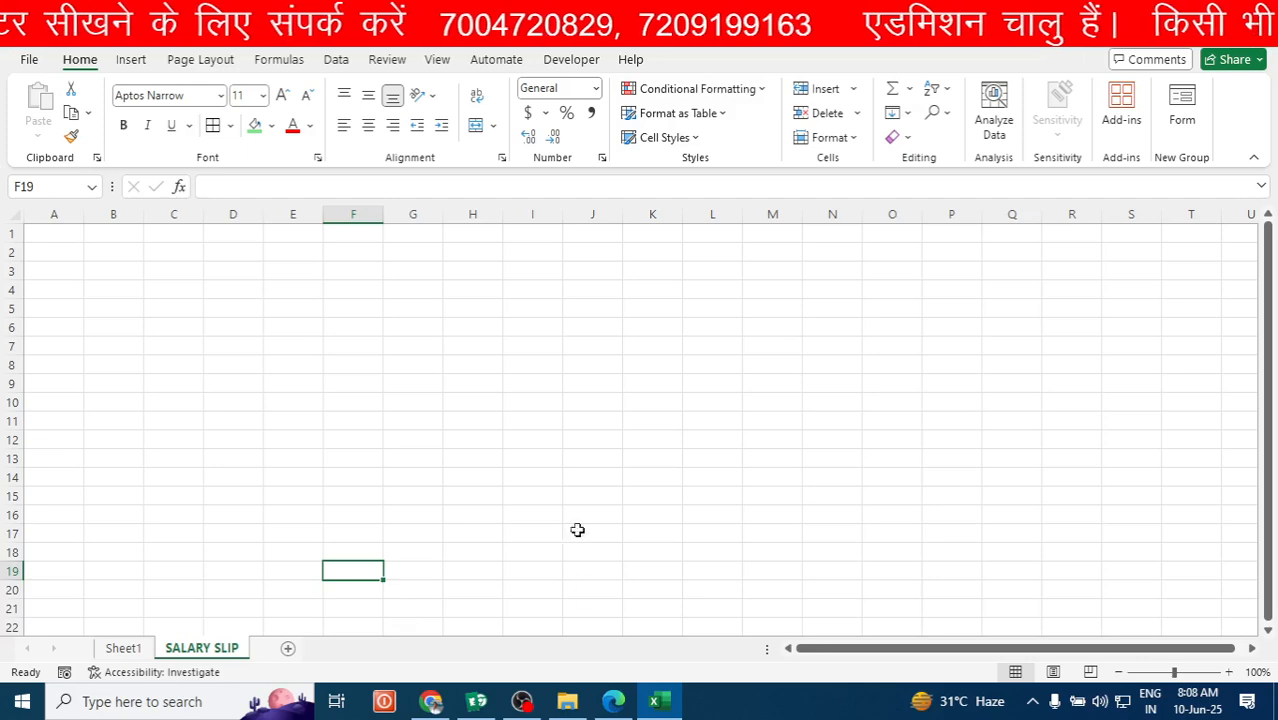
pyautogui.click(123, 648)
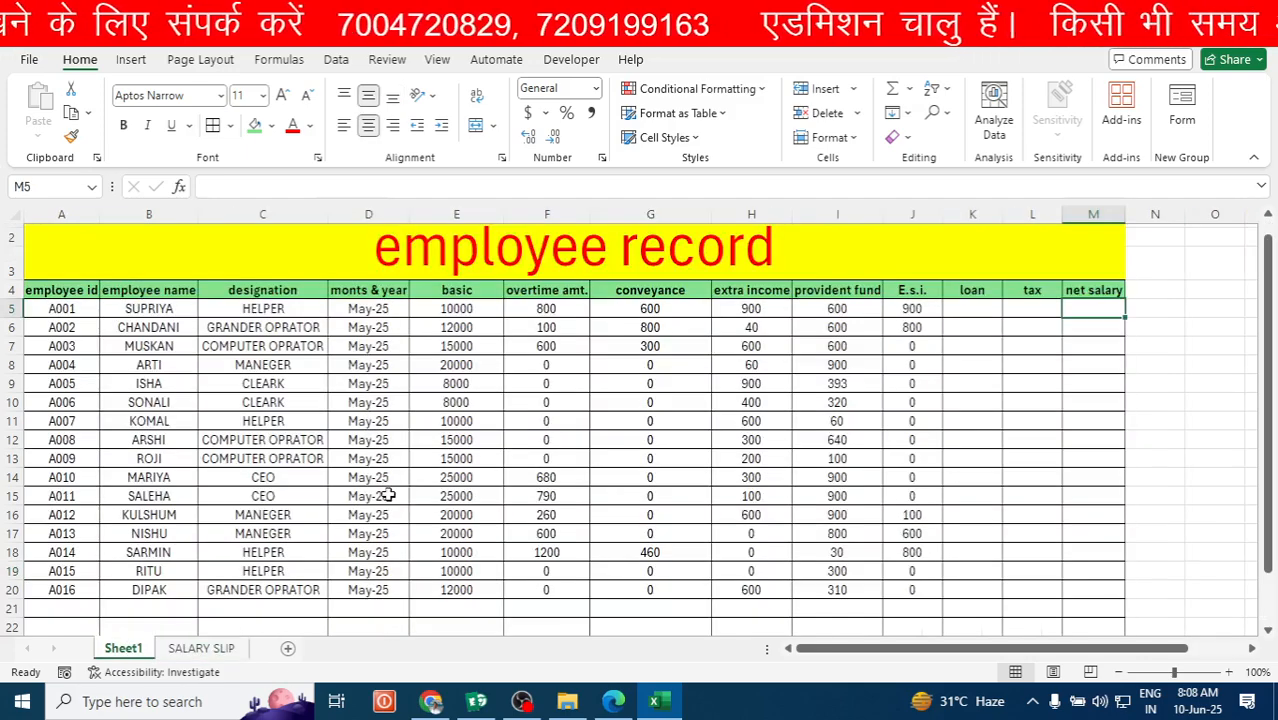
pyautogui.click(470, 459)
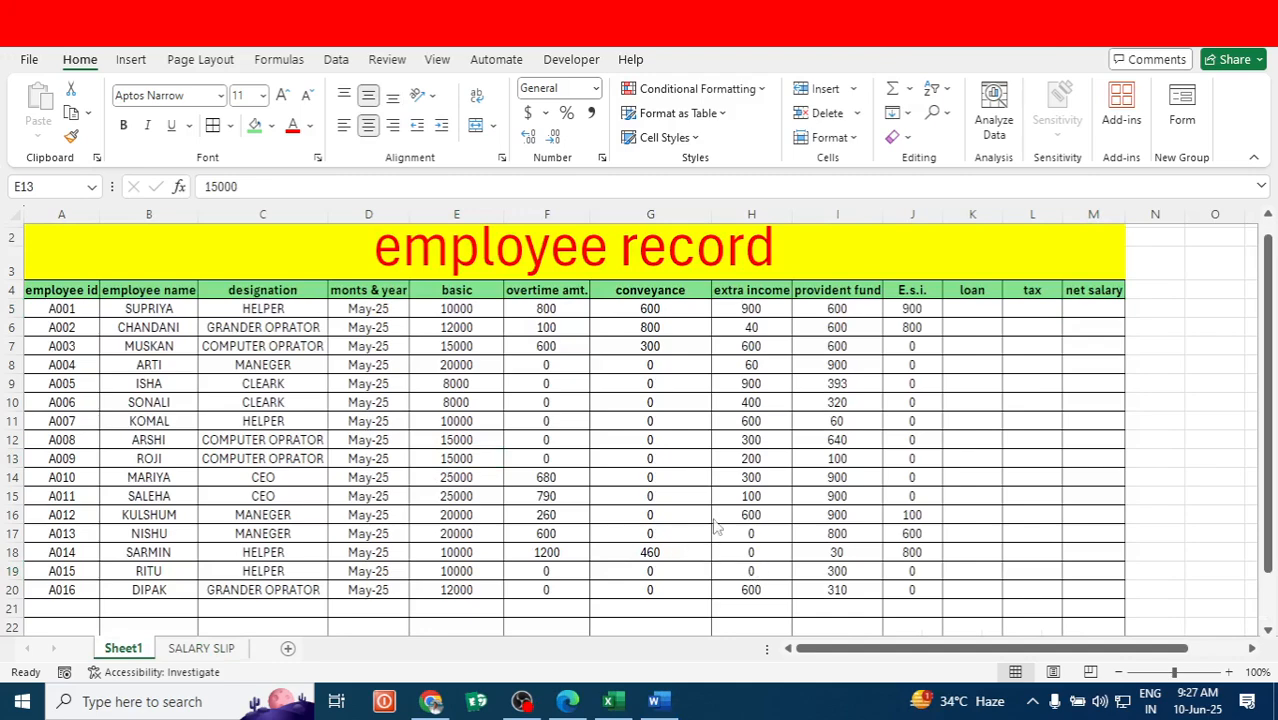
pyautogui.click(212, 652)
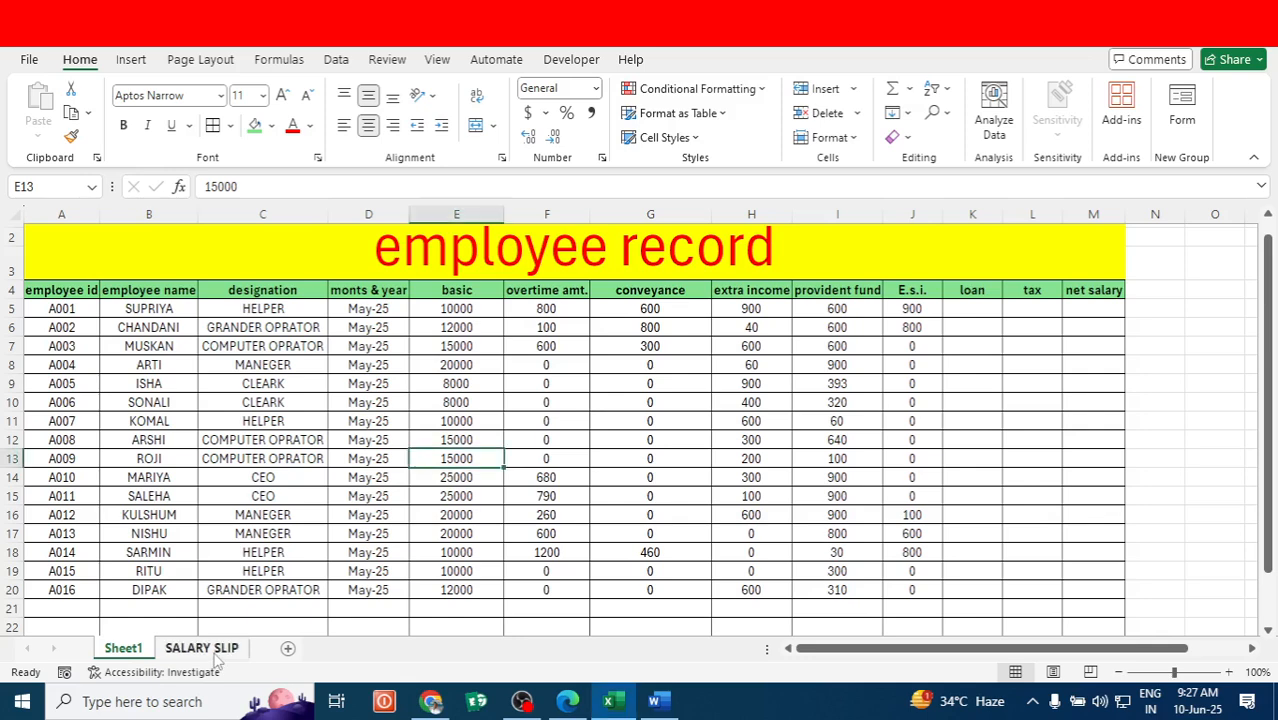
pyautogui.click(218, 656)
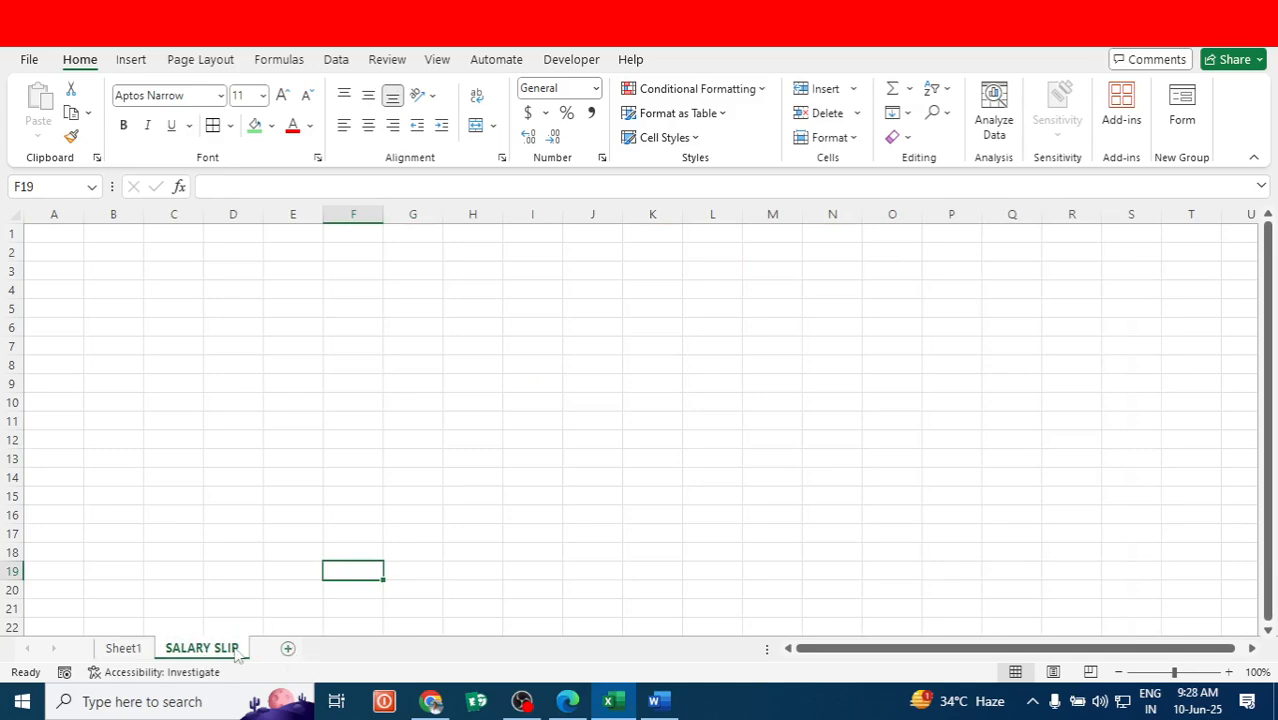
# Rename the Sheet1 worksheet as employee record, and return to the SALARY SLIP sheet.
pyautogui.click(120, 650)
pyautogui.rightClick(122, 649)
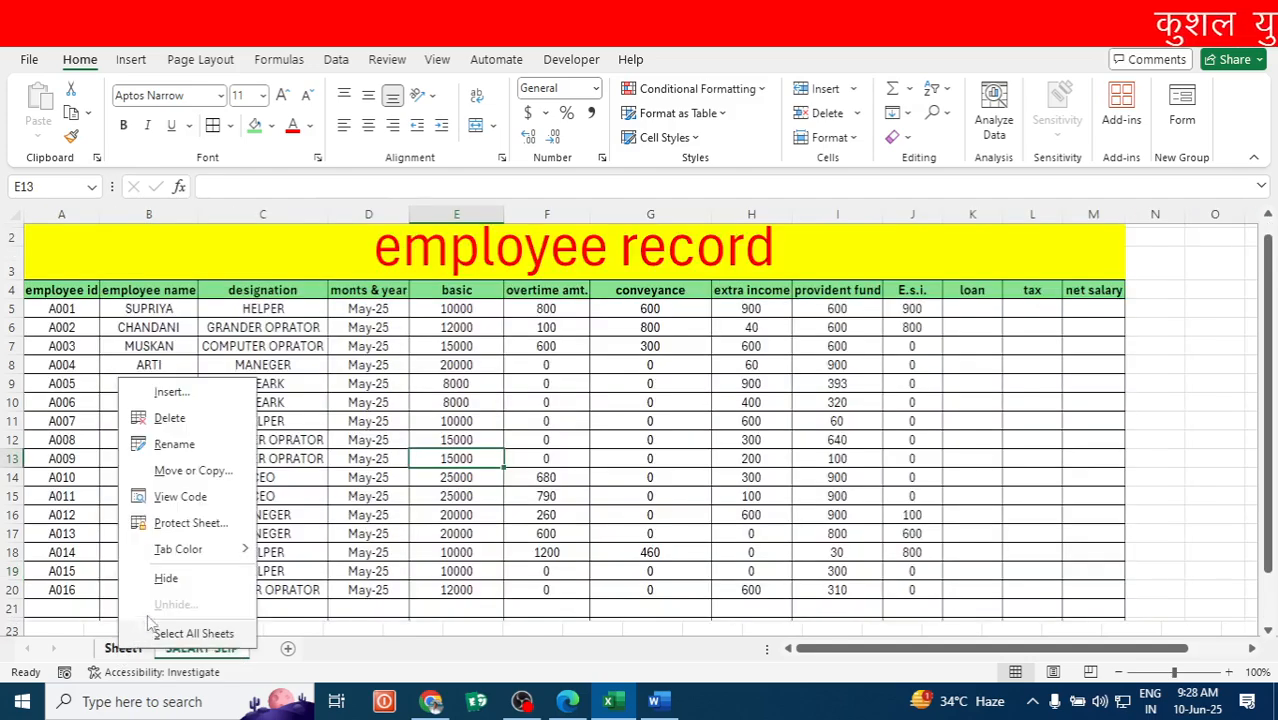
pyautogui.click(165, 445)
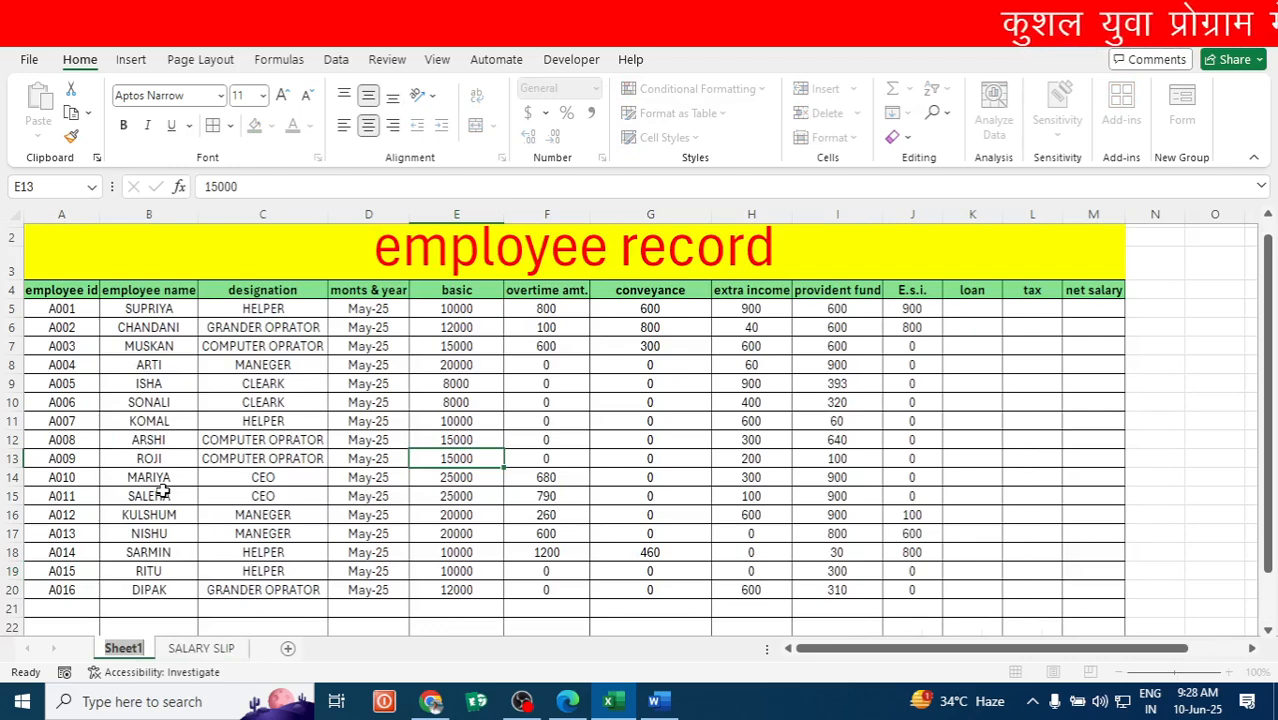
pyautogui.write('emp')
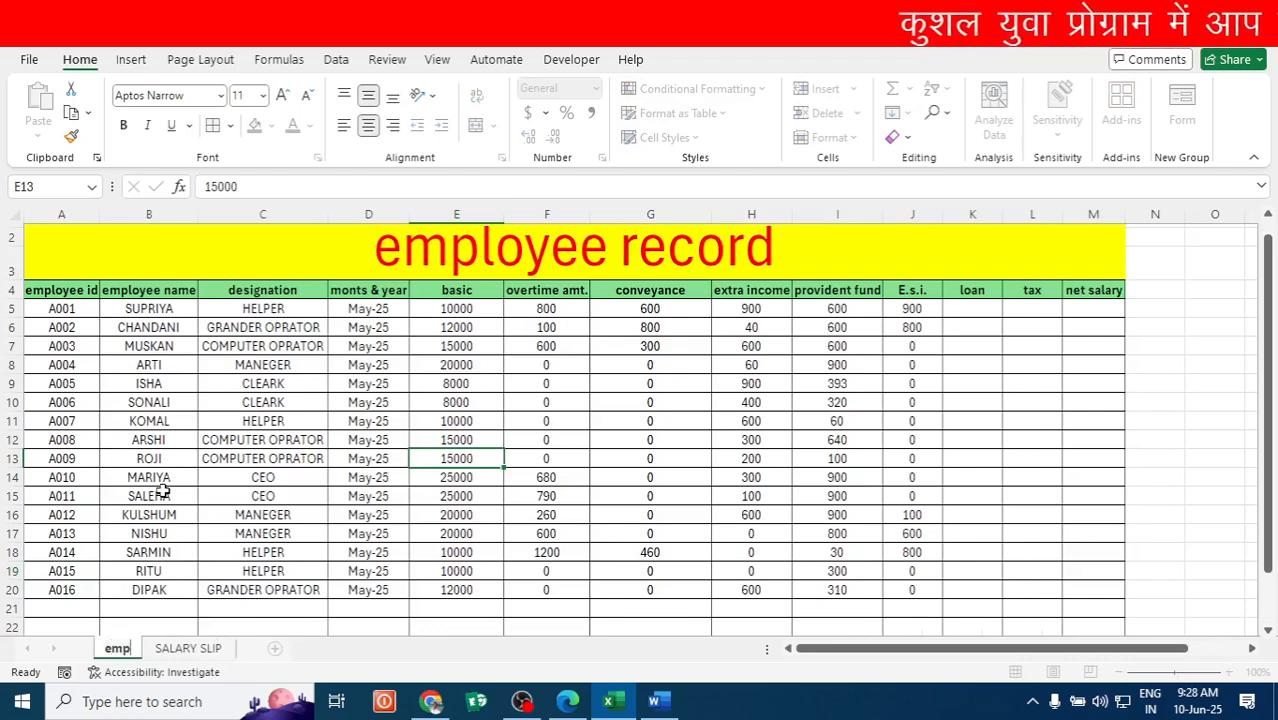
pyautogui.write('loye')
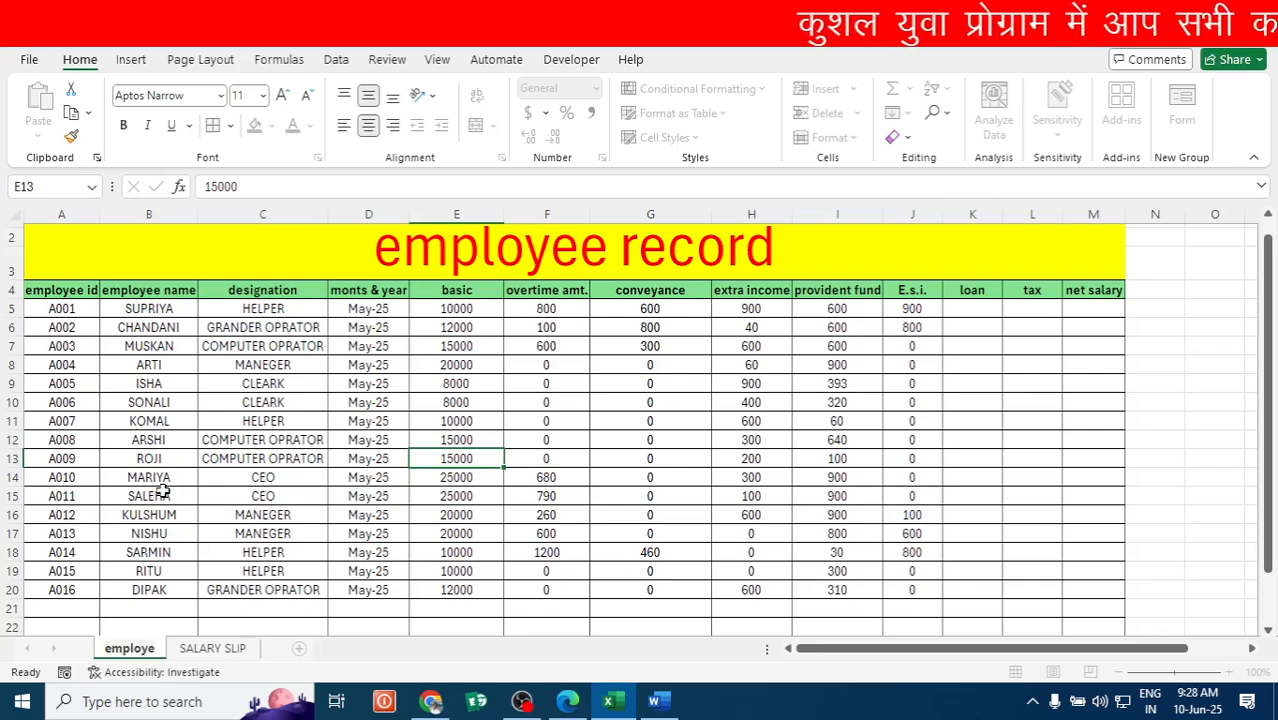
pyautogui.write('e record')
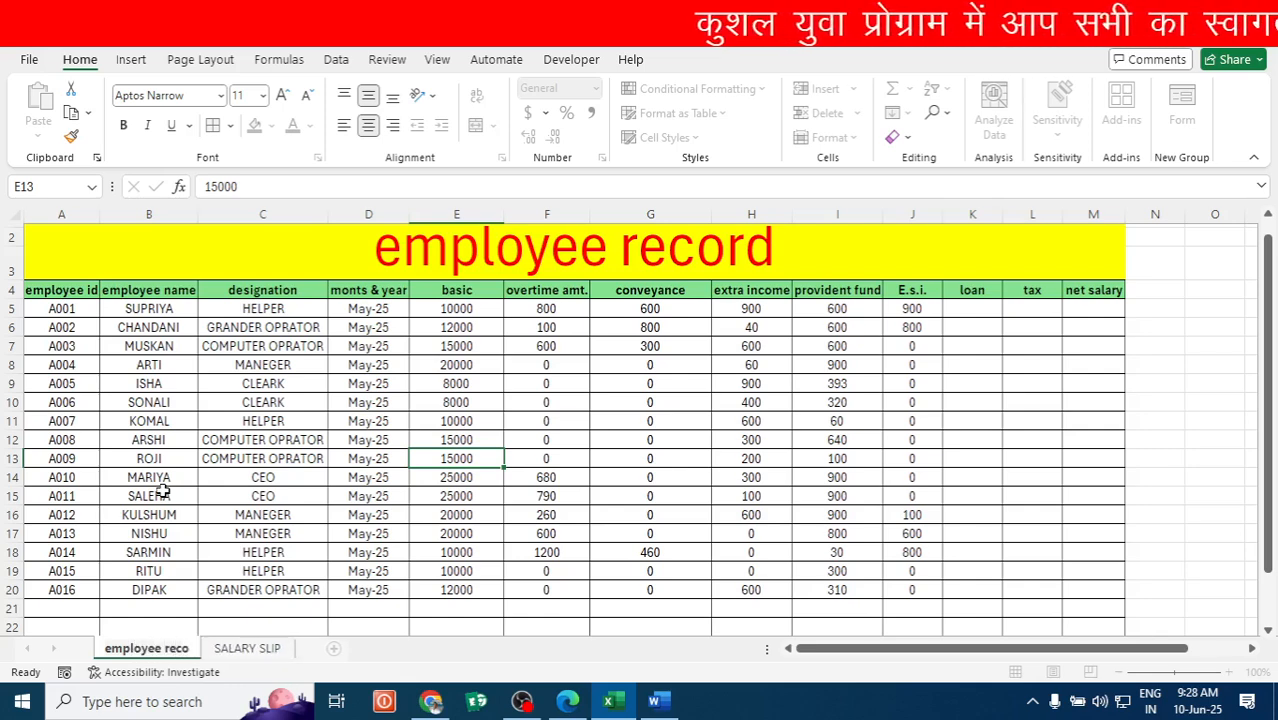
pyautogui.press('BackSpace')
pyautogui.write('d')
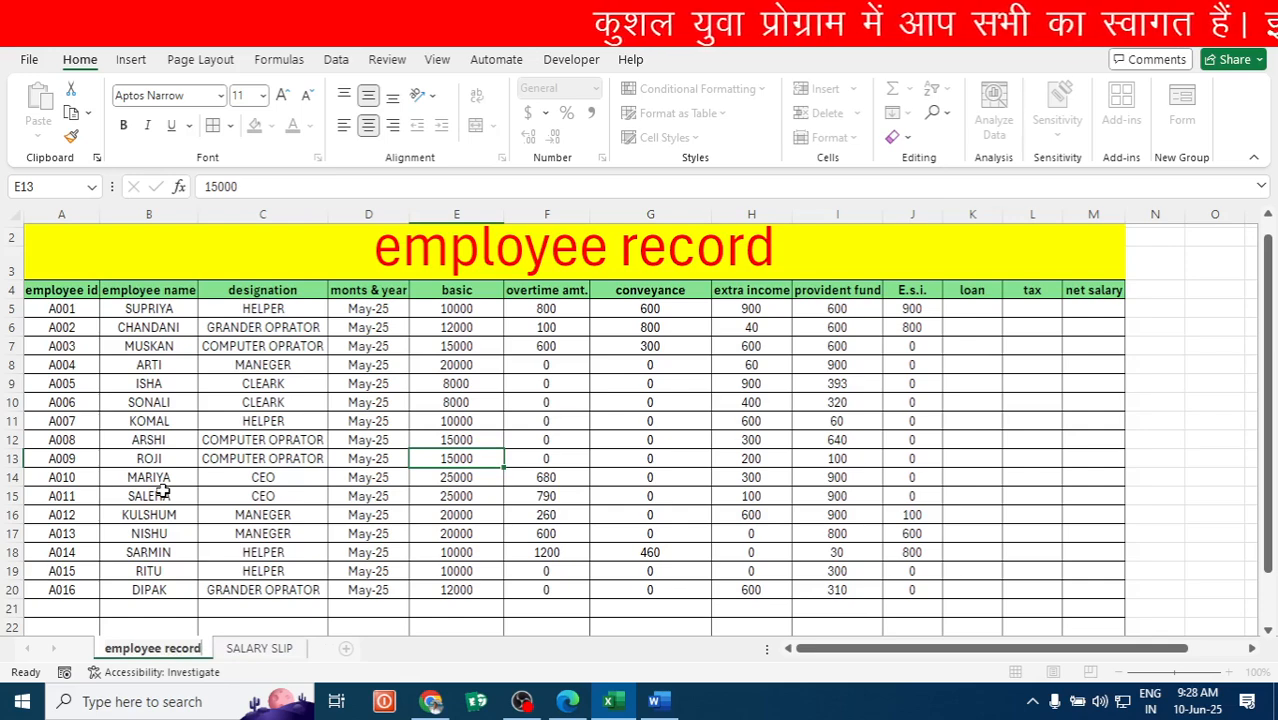
pyautogui.click(262, 648)
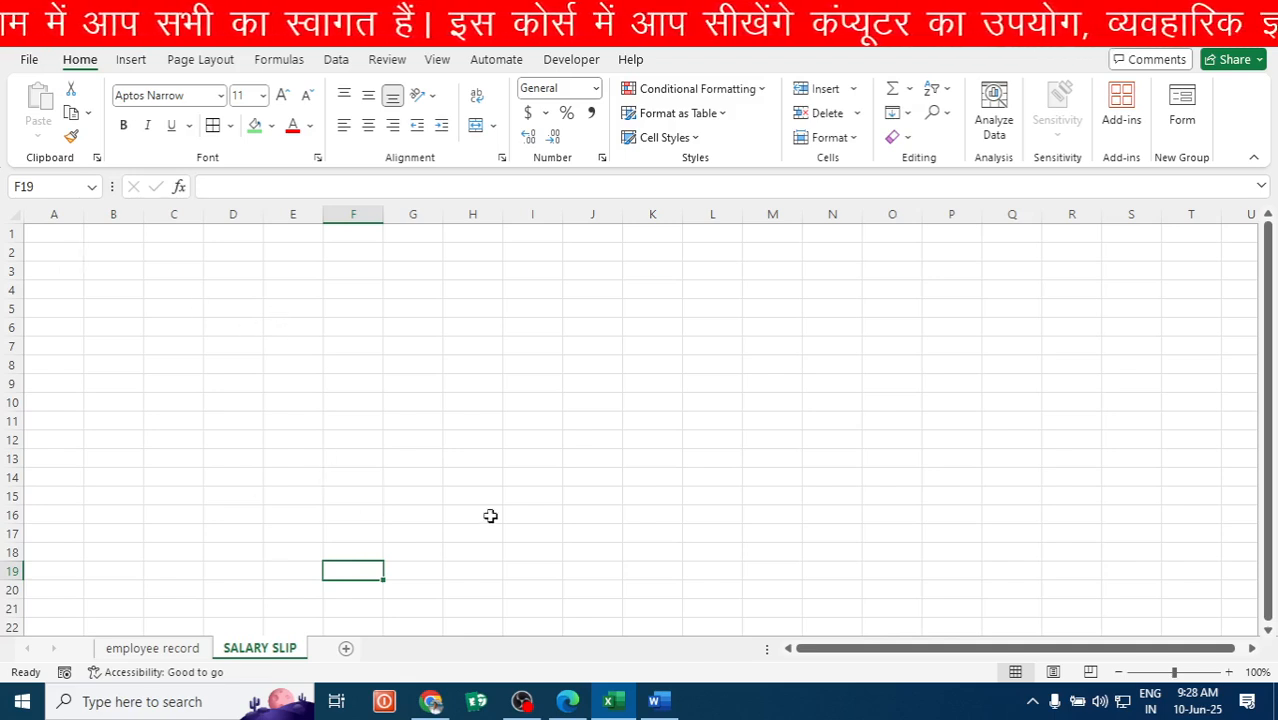
# Merge and center cells A1:D3 on the SALARY SLIP sheet.
pyautogui.click(773, 718)
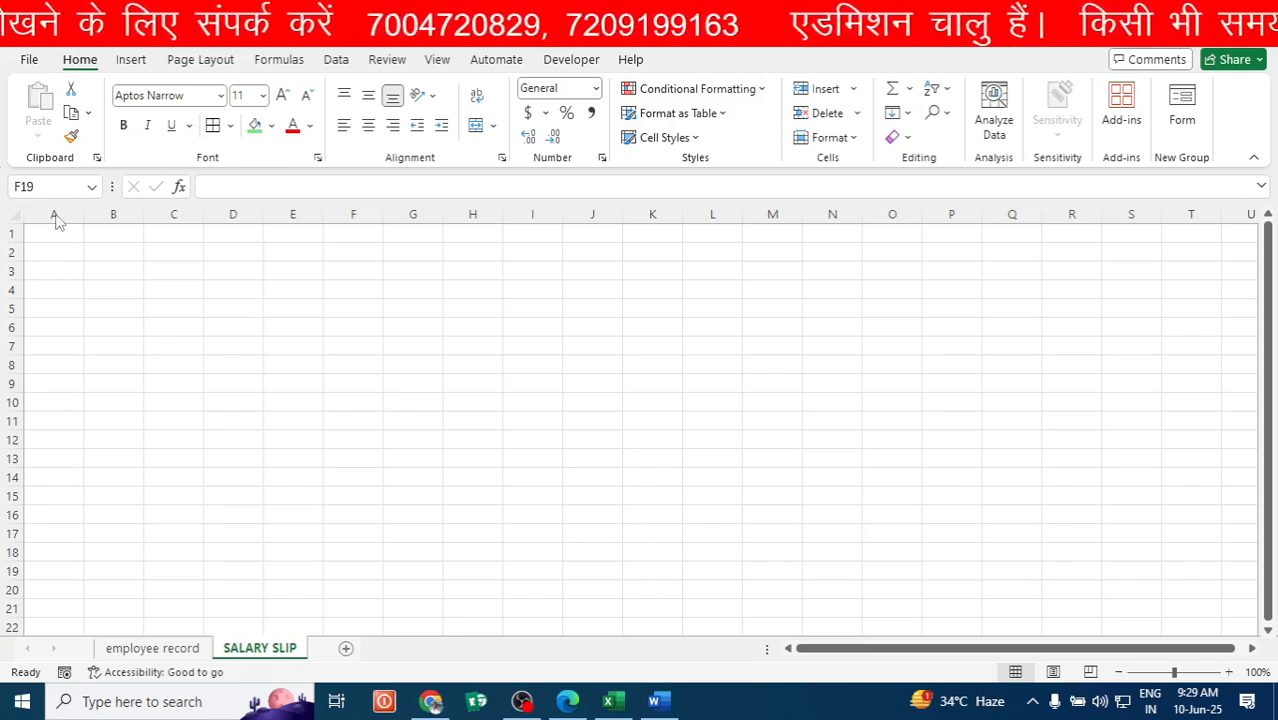
pyautogui.click(118, 213)
pyautogui.click(169, 212)
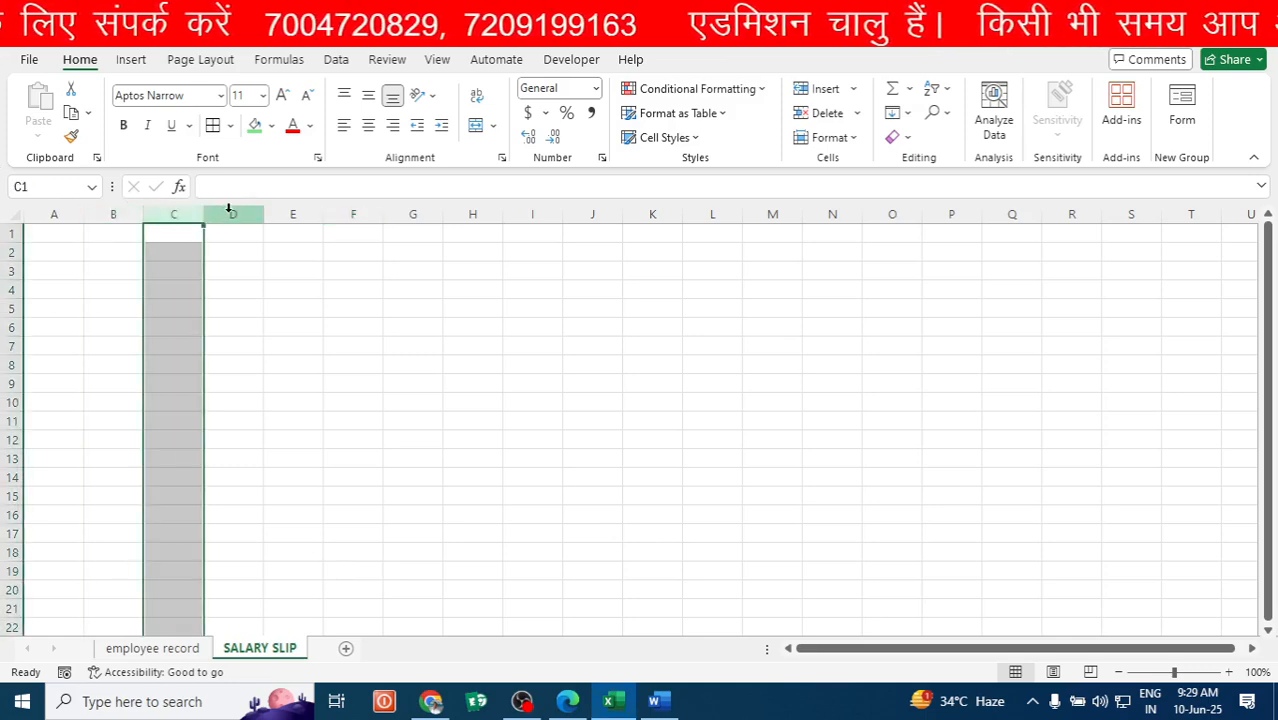
pyautogui.click(232, 210)
pyautogui.click(53, 237)
pyautogui.moveTo(53, 237); pyautogui.dragTo(216, 268)
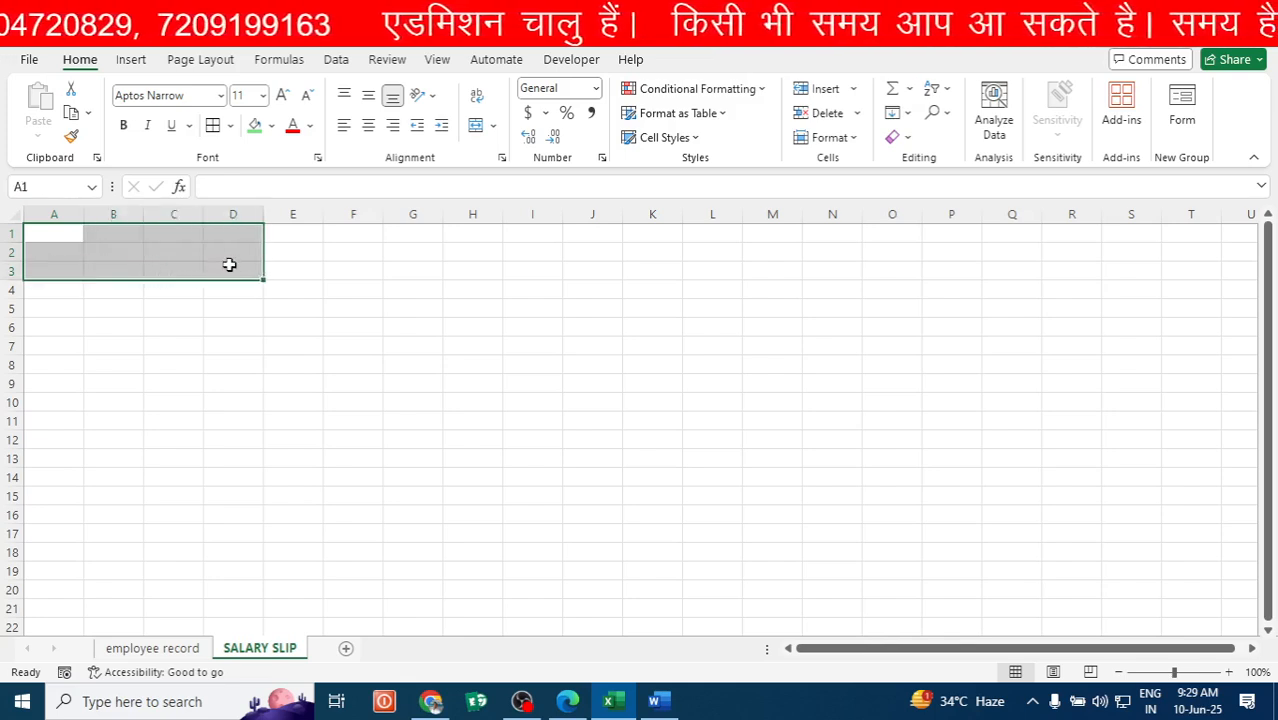
pyautogui.click(494, 128)
pyautogui.click(524, 150)
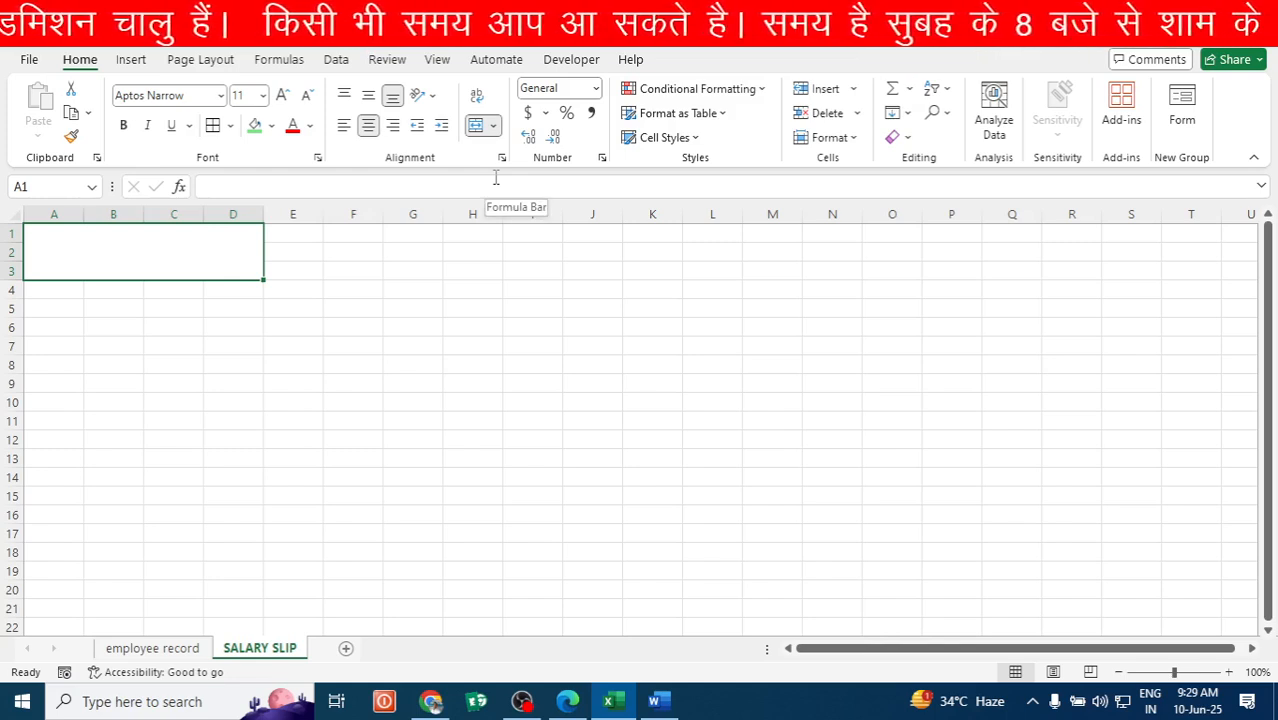
# Enter the heading TATA STEEL COM. PVT. LTD. in the merged cell A1:D3 and align it vertically to the middle.
pyautogui.write('tat')
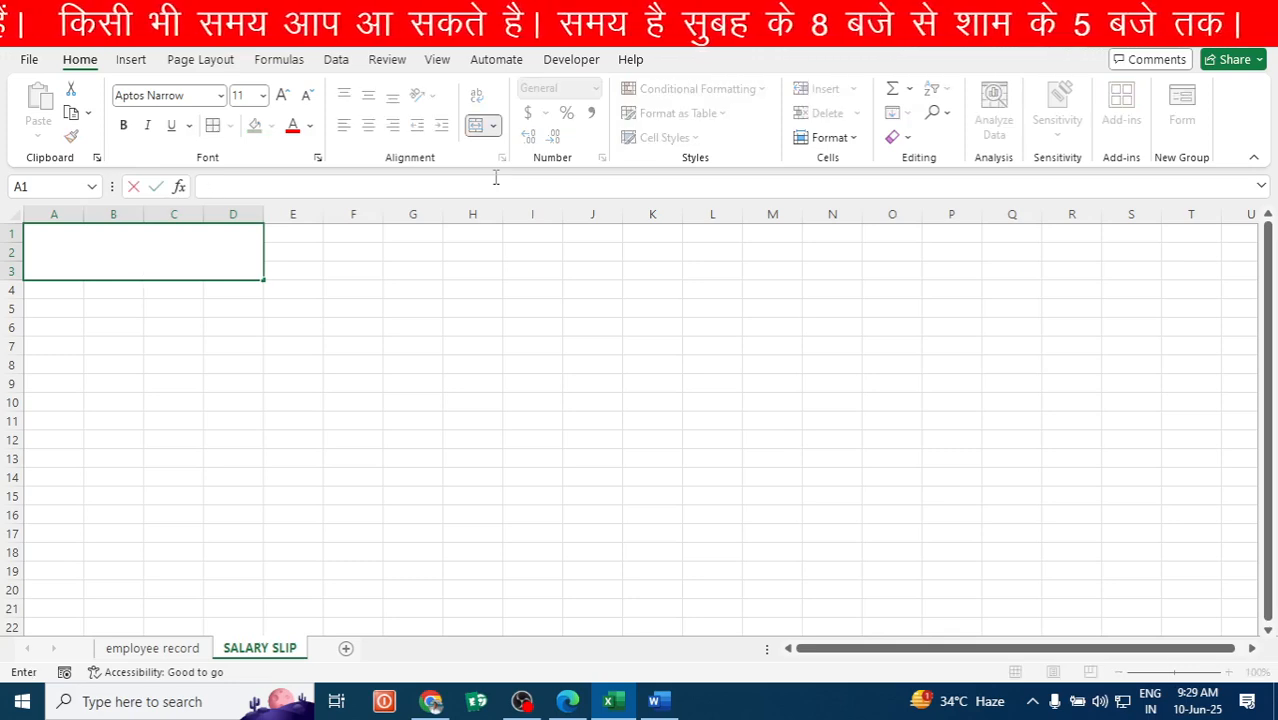
pyautogui.write('TATA S')
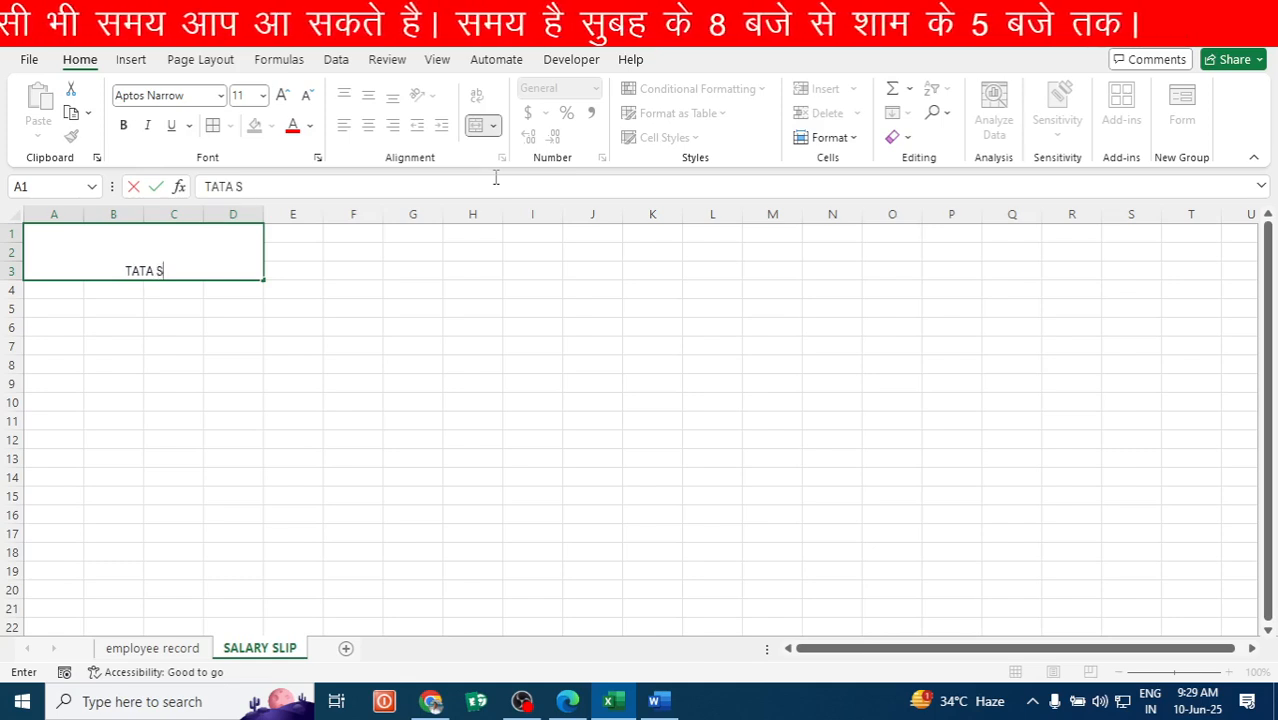
pyautogui.write('TEEL')
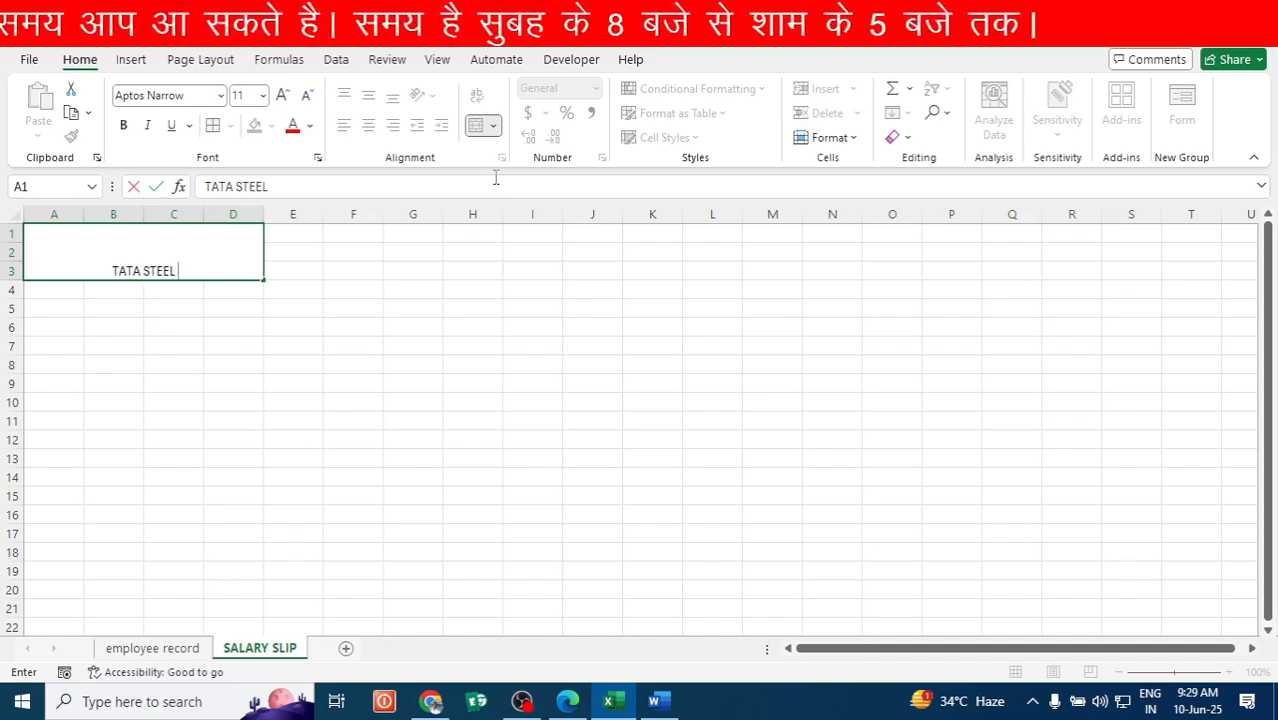
pyautogui.write(' COM')
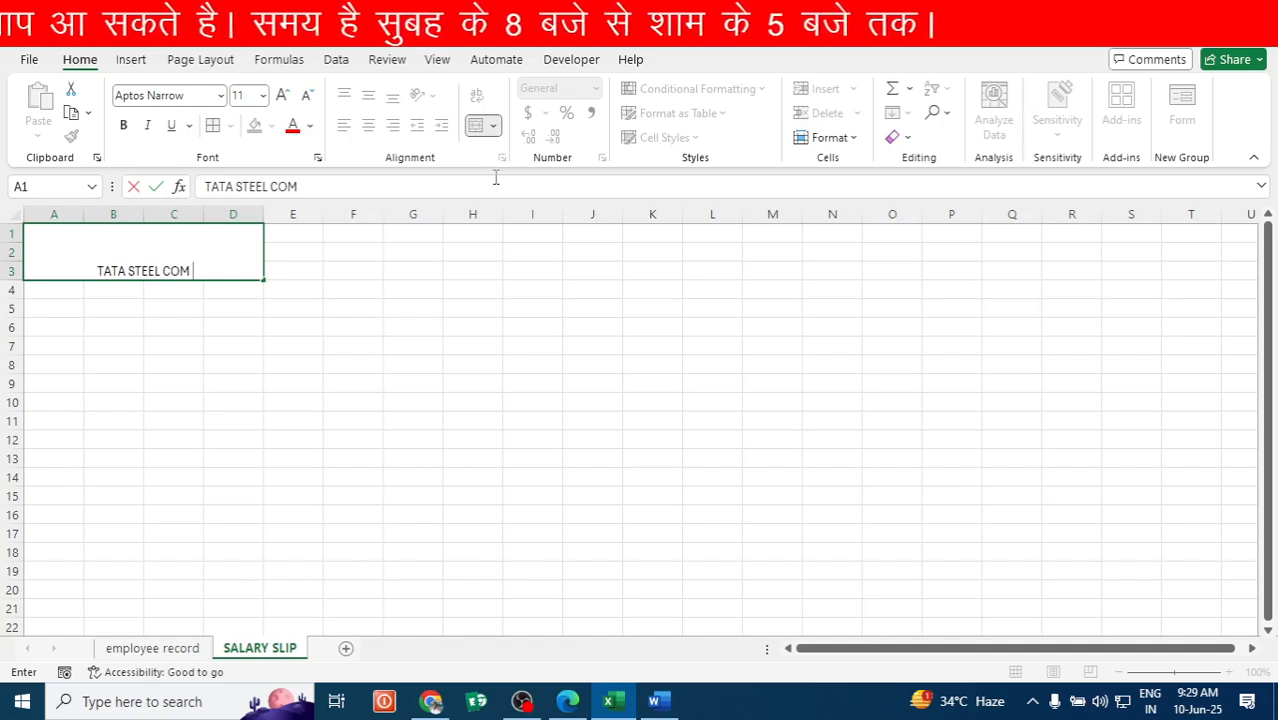
pyautogui.write('. PVE')
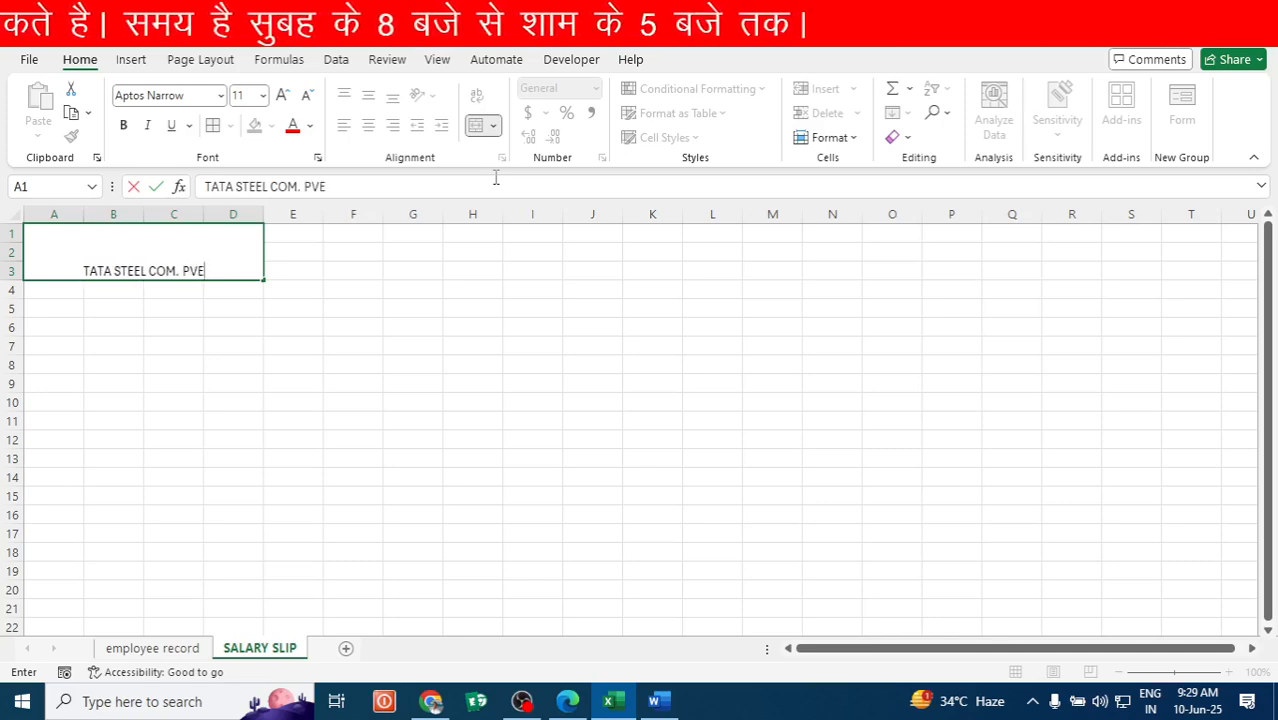
pyautogui.press('BackSpace')
pyautogui.write('T')
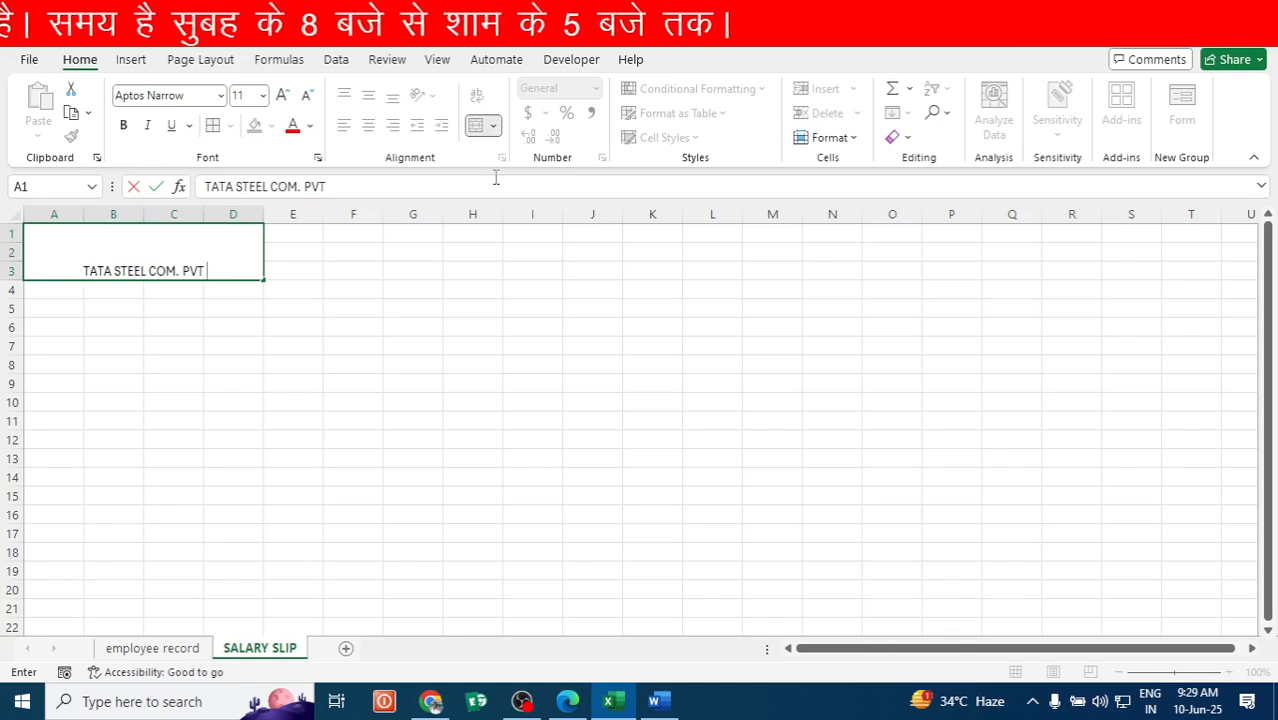
pyautogui.write('. ')
pyautogui.write('LT')
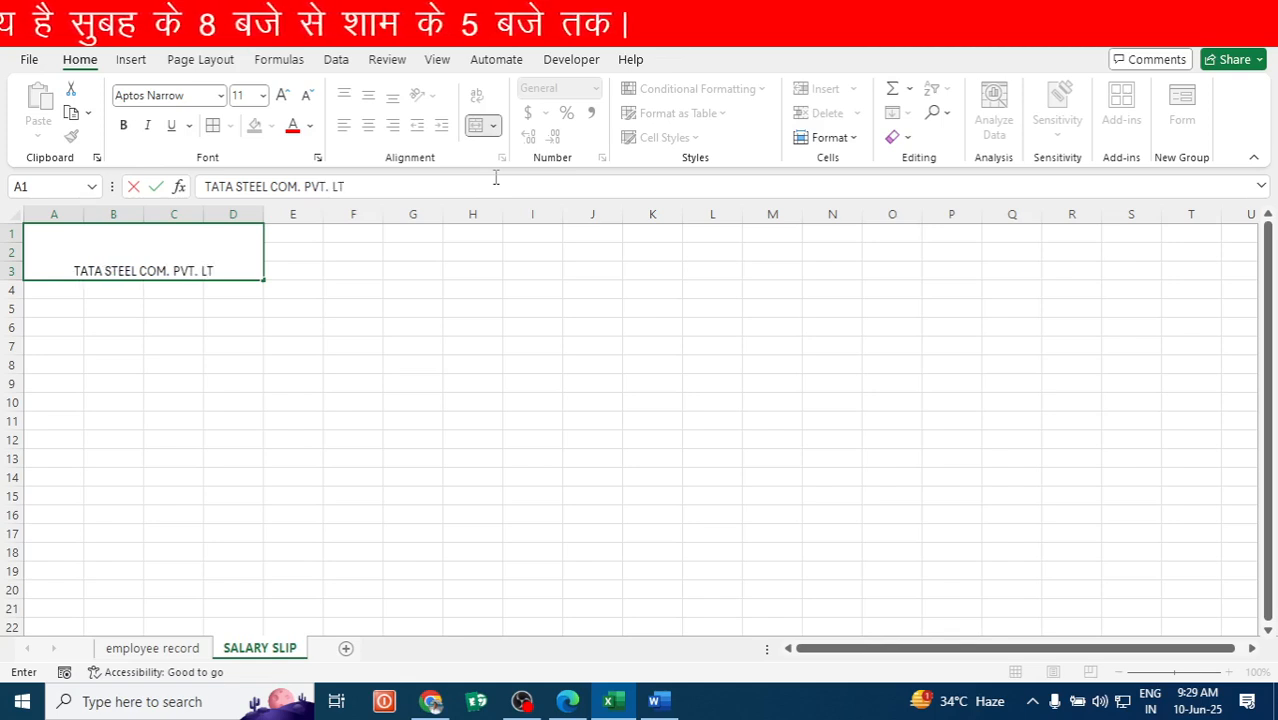
pyautogui.write('D.')
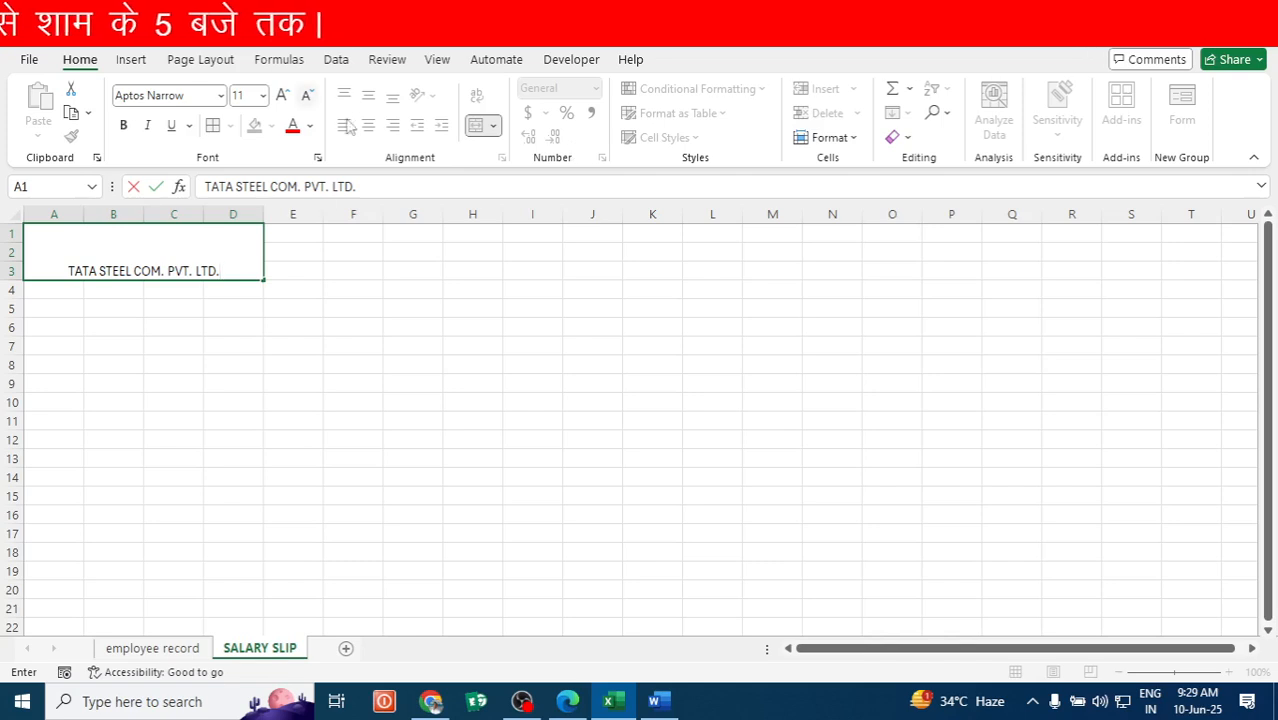
pyautogui.click(218, 346)
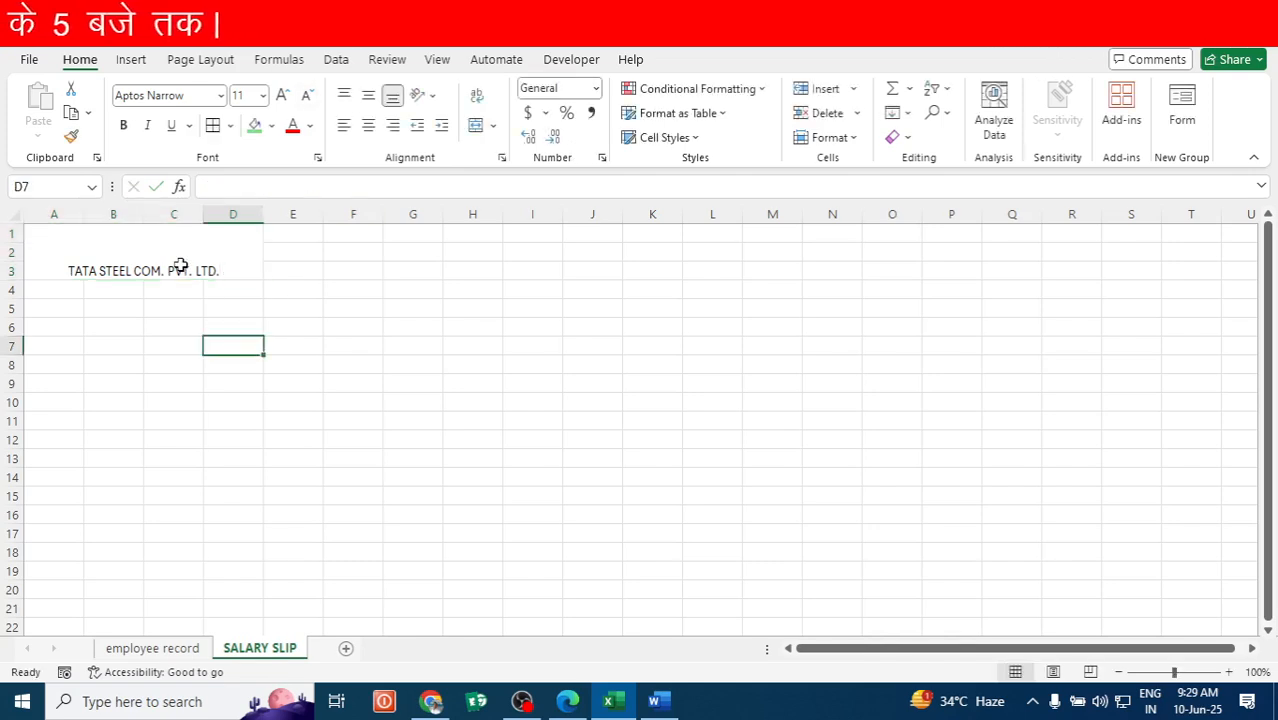
pyautogui.click(180, 265)
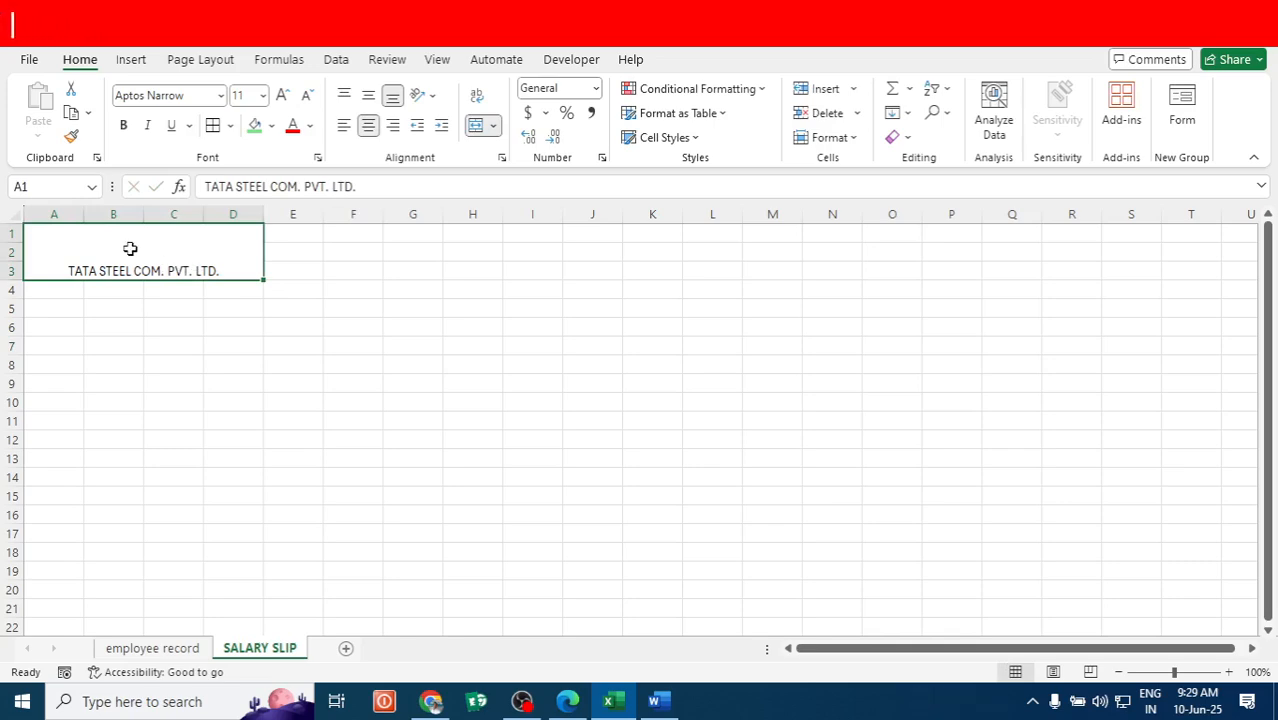
pyautogui.click(368, 97)
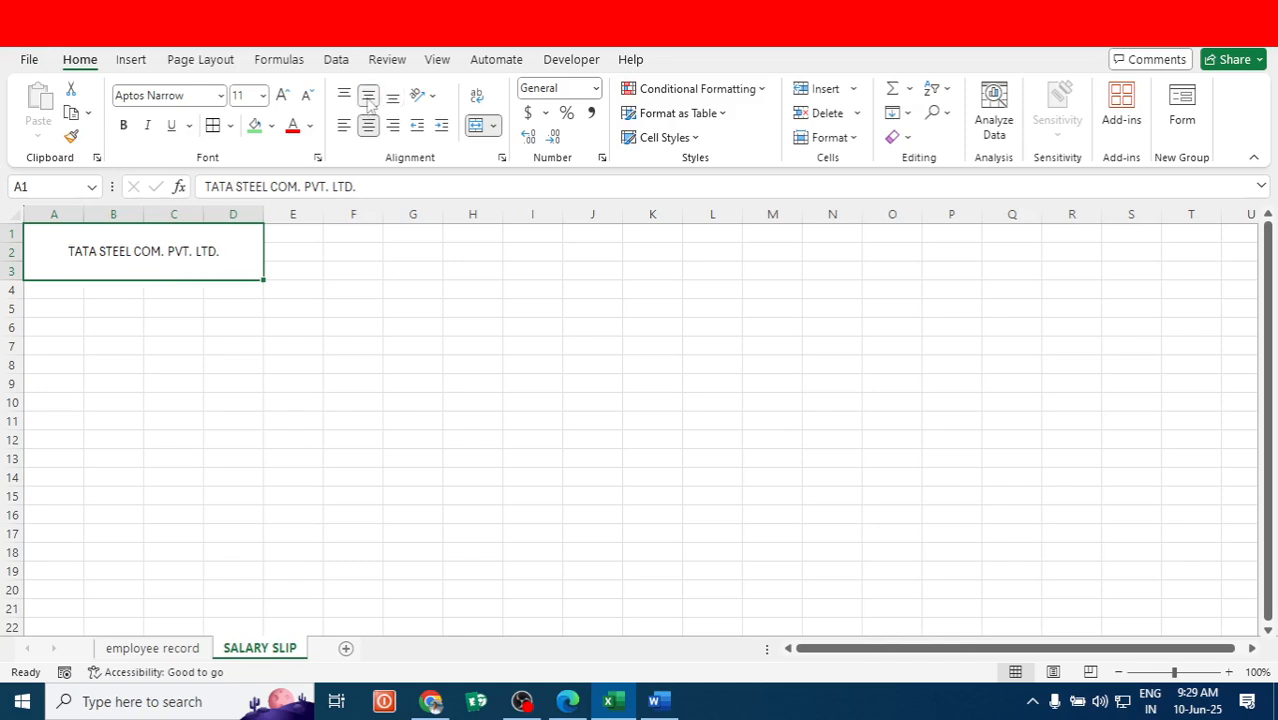
# Increase the font size of the TATA STEEL COM. PVT. LTD. heading to 22 and make it bold.
pyautogui.click(283, 96)
pyautogui.click(283, 96)
pyautogui.click(283, 96)
pyautogui.click(283, 96)
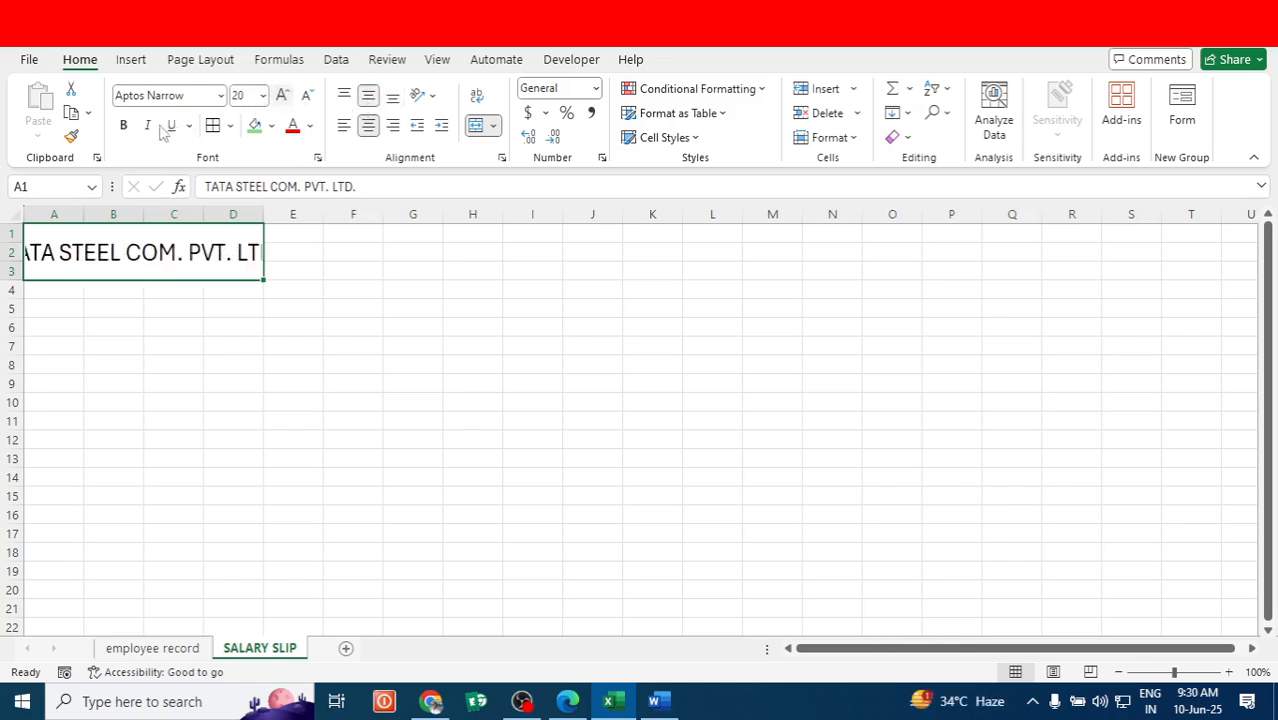
pyautogui.click(283, 96)
pyautogui.click(124, 126)
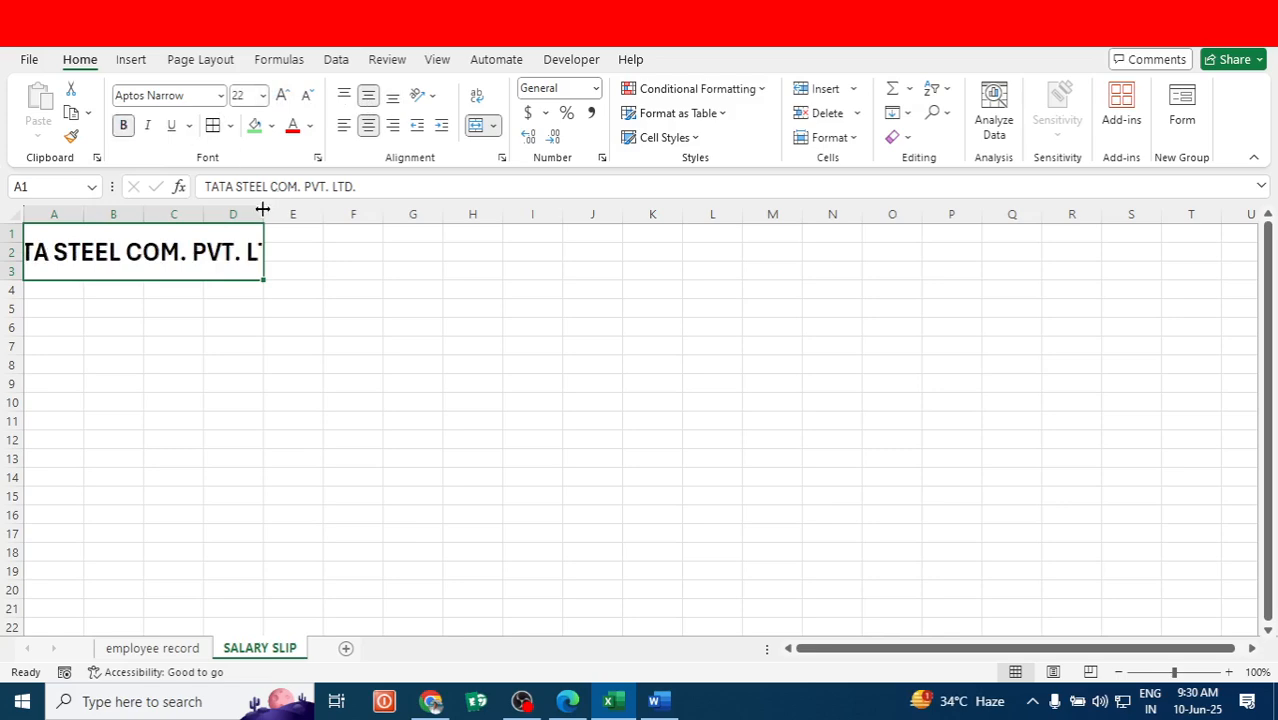
# Widen columns A to D so the company heading fits, making column D the widest.
pyautogui.moveTo(263, 209); pyautogui.dragTo(375, 209)
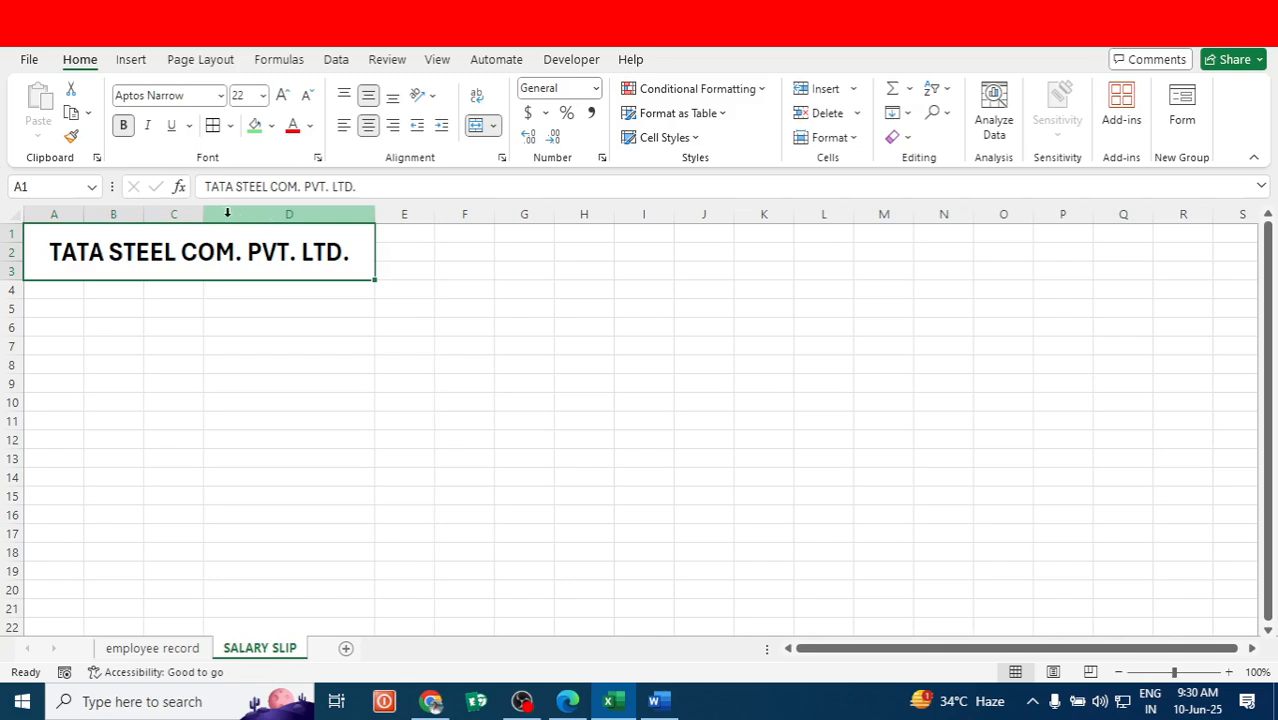
pyautogui.moveTo(204, 213); pyautogui.dragTo(257, 214)
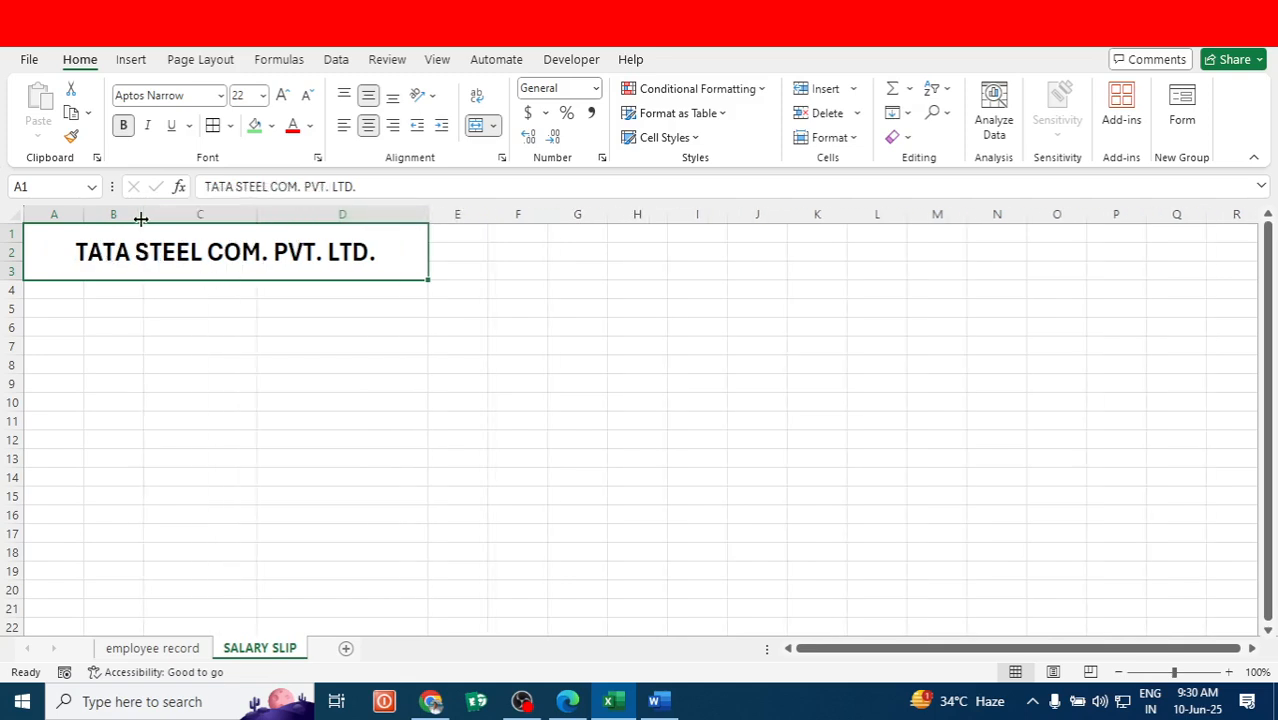
pyautogui.moveTo(141, 219); pyautogui.dragTo(198, 218)
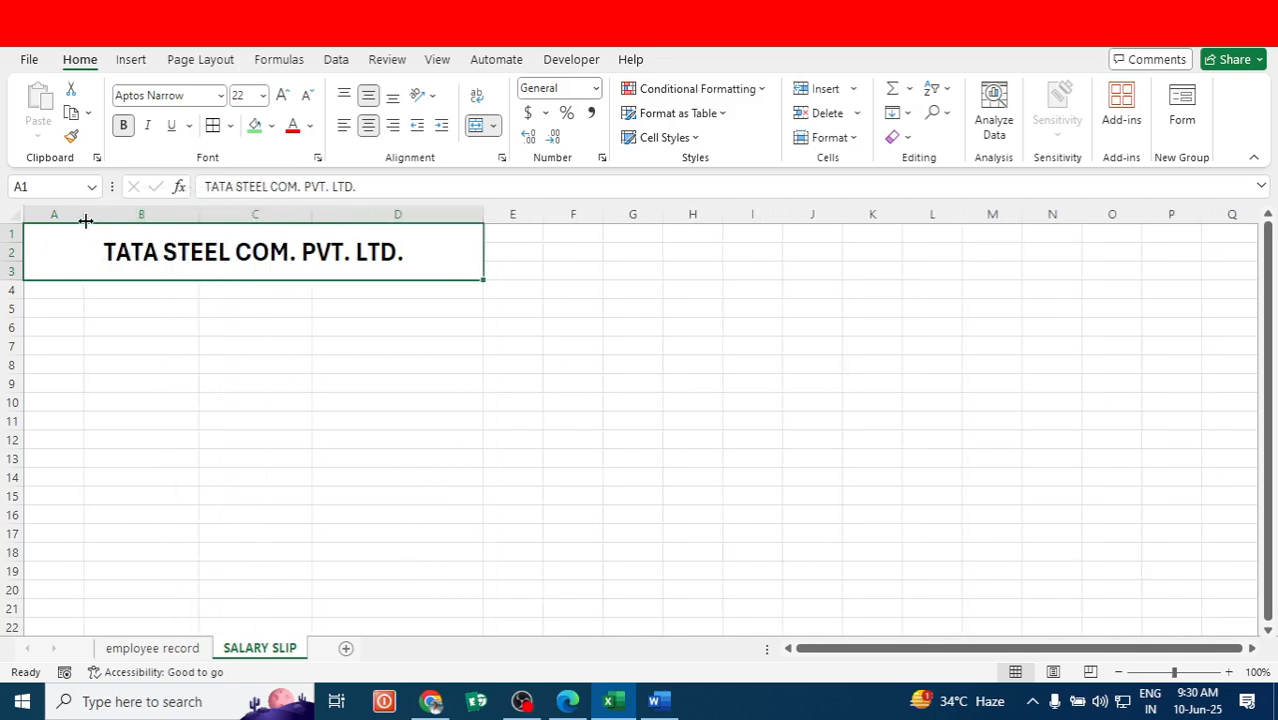
pyautogui.moveTo(85, 220); pyautogui.dragTo(334, 514)
pyautogui.click(328, 456)
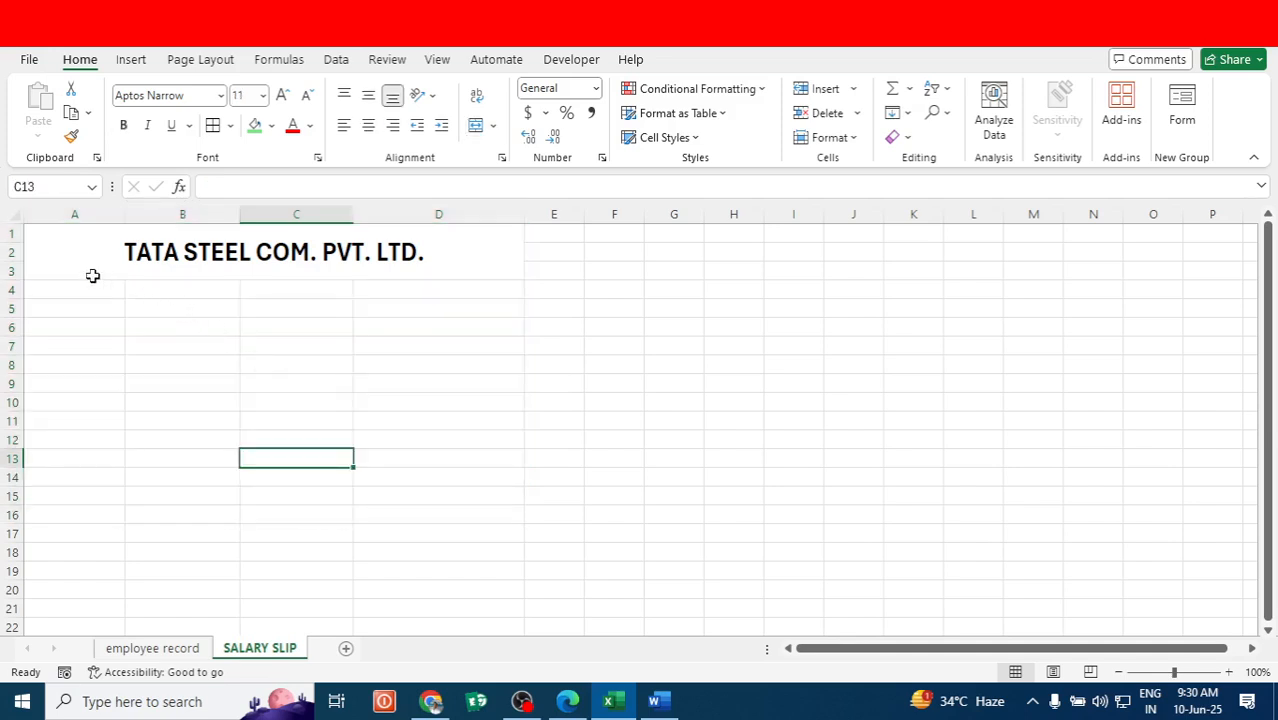
# Apply all borders to the range A1:D14 on the SALARY SLIP sheet.
pyautogui.click(190, 241)
pyautogui.moveTo(438, 433); pyautogui.dragTo(439, 480)
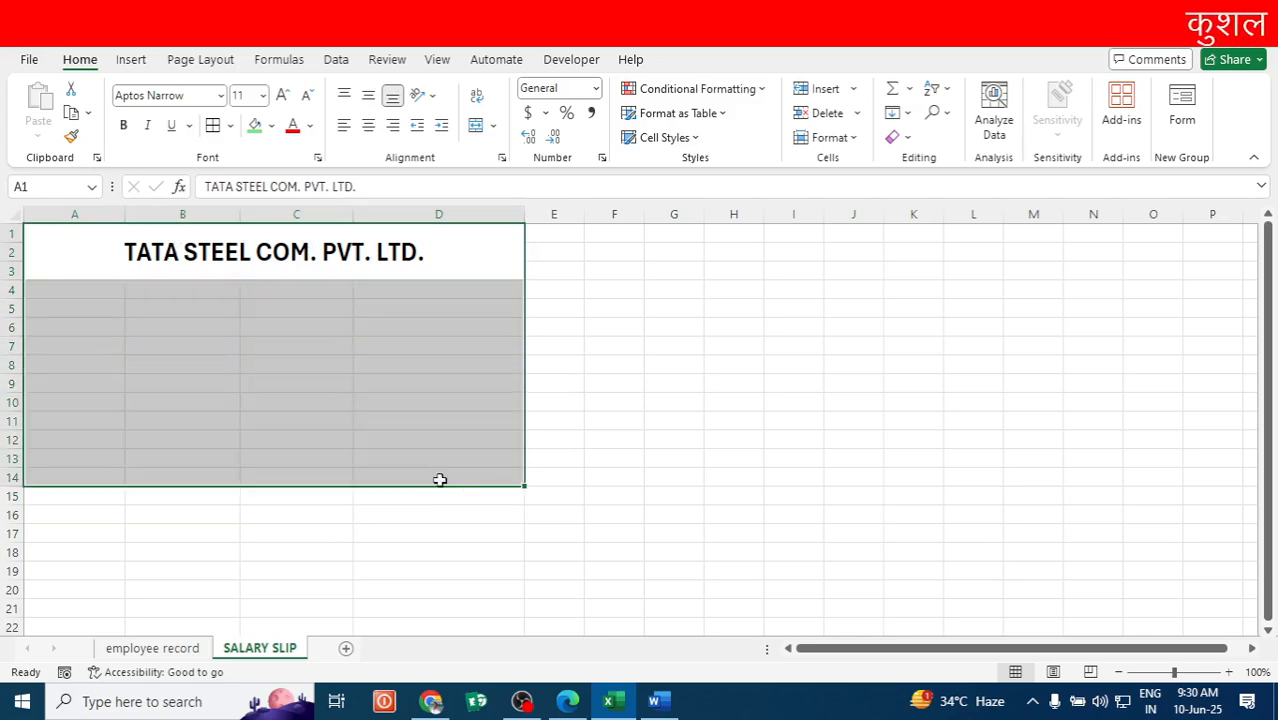
pyautogui.click(230, 125)
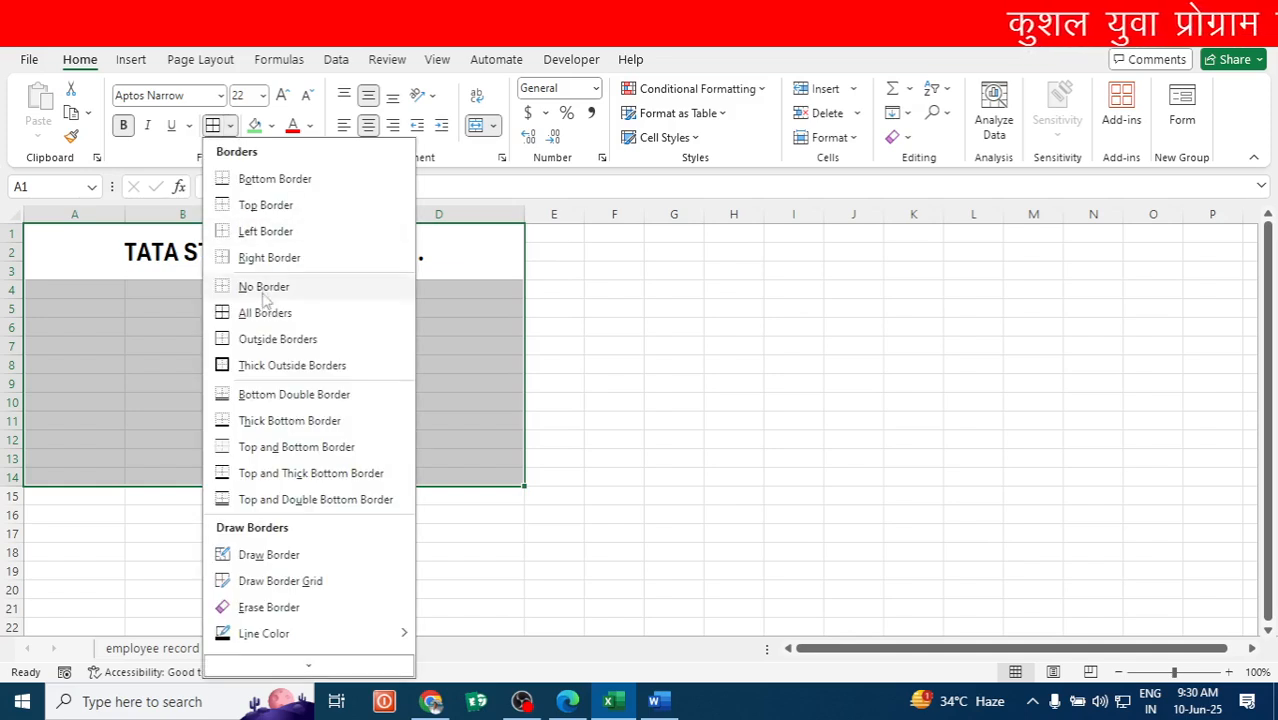
pyautogui.click(262, 312)
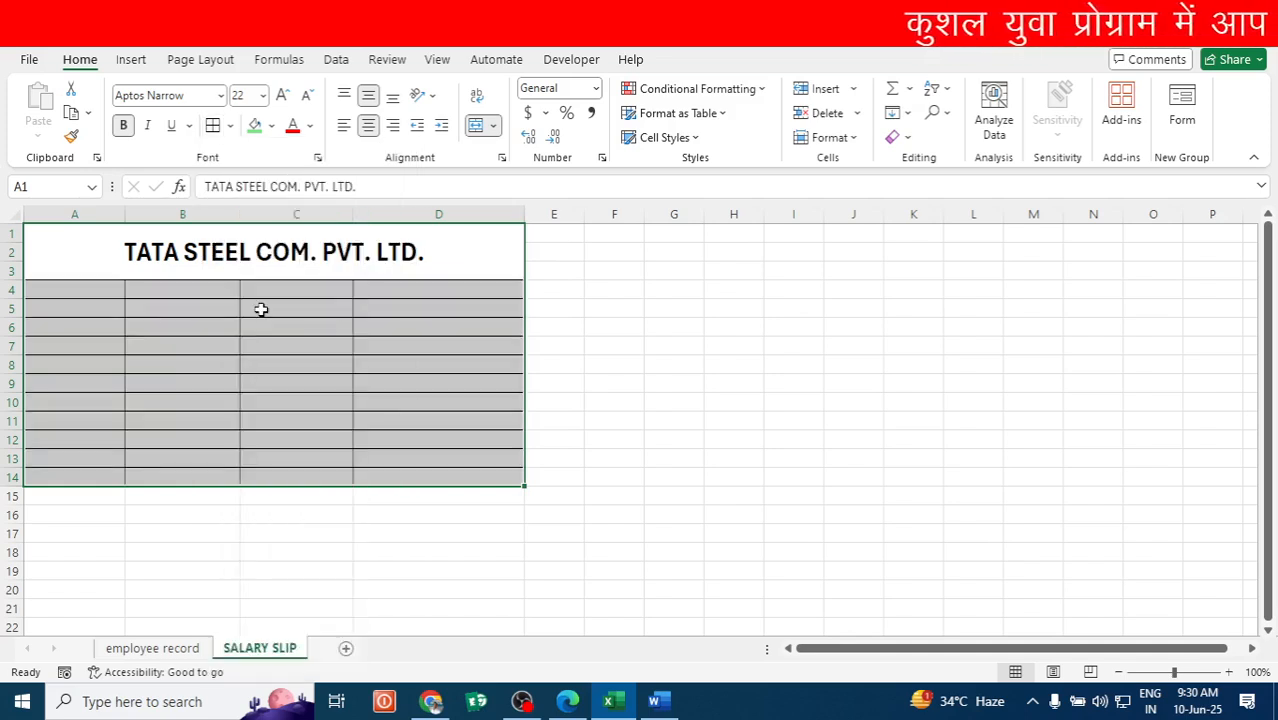
pyautogui.click(293, 256)
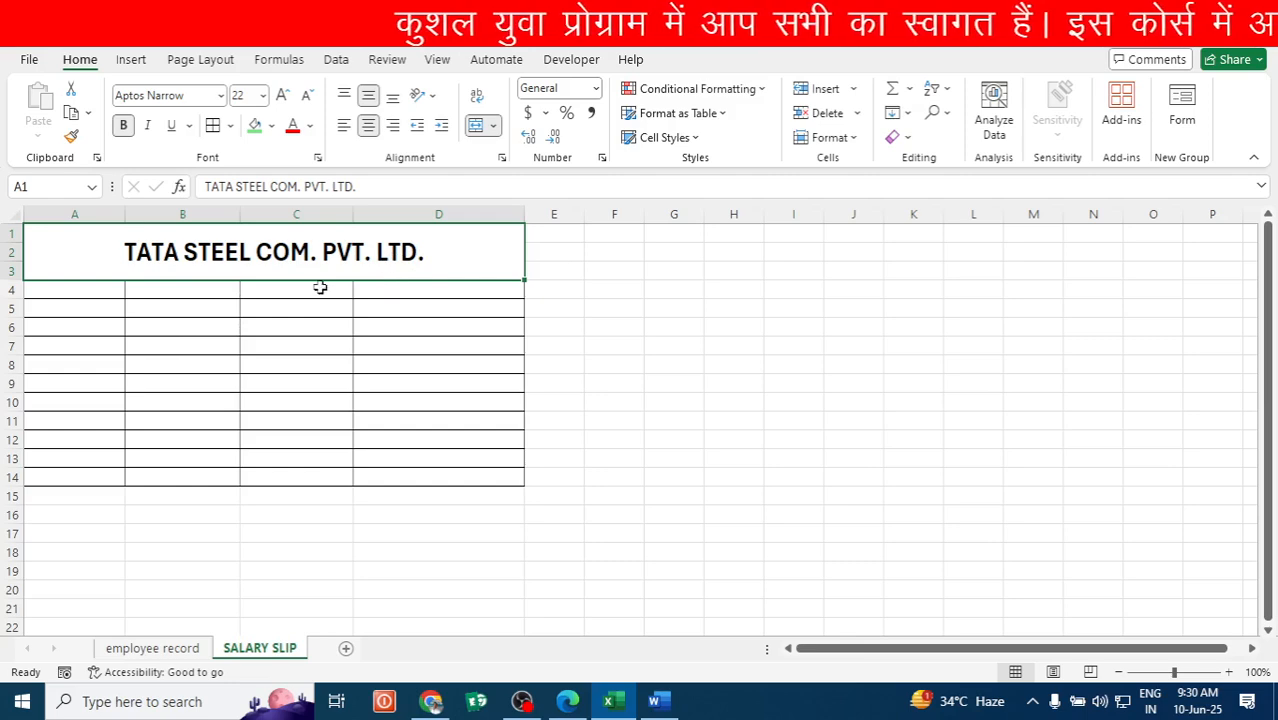
# Merge and center cells A4:D4 and enter the subheading MONTHLY SALARY SLIP.
pyautogui.moveTo(91, 289); pyautogui.dragTo(439, 288)
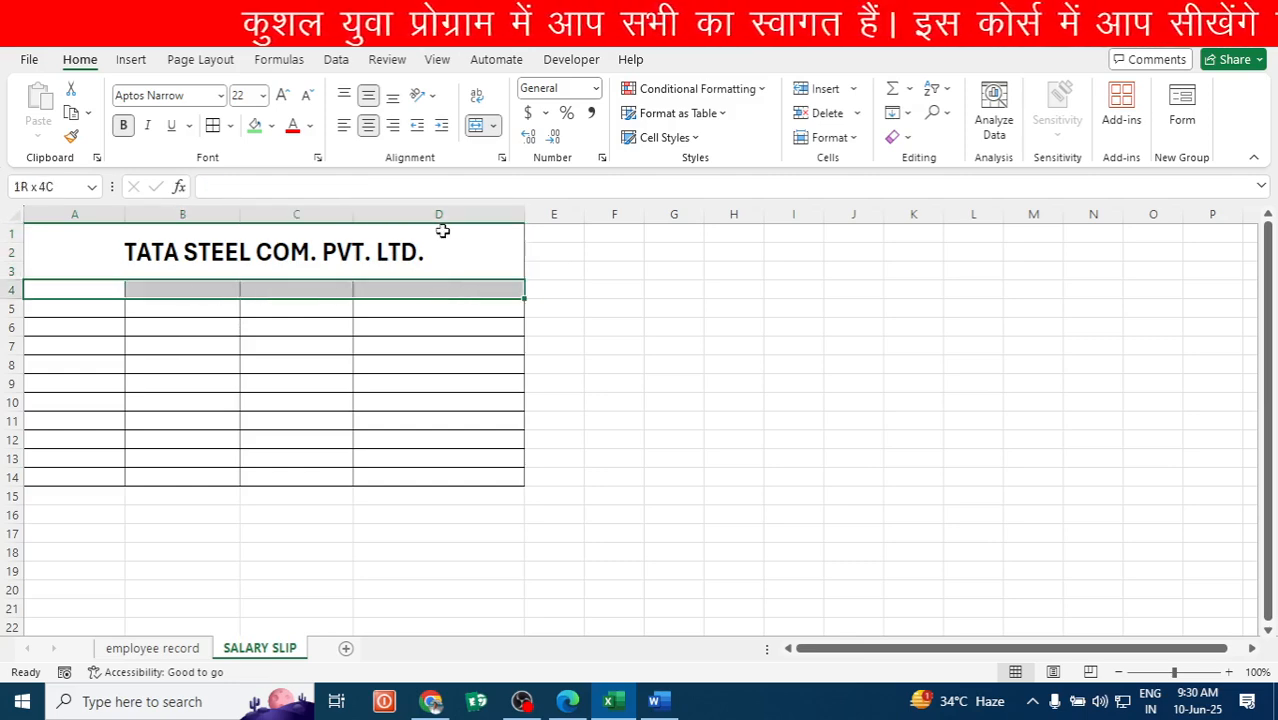
pyautogui.click(475, 127)
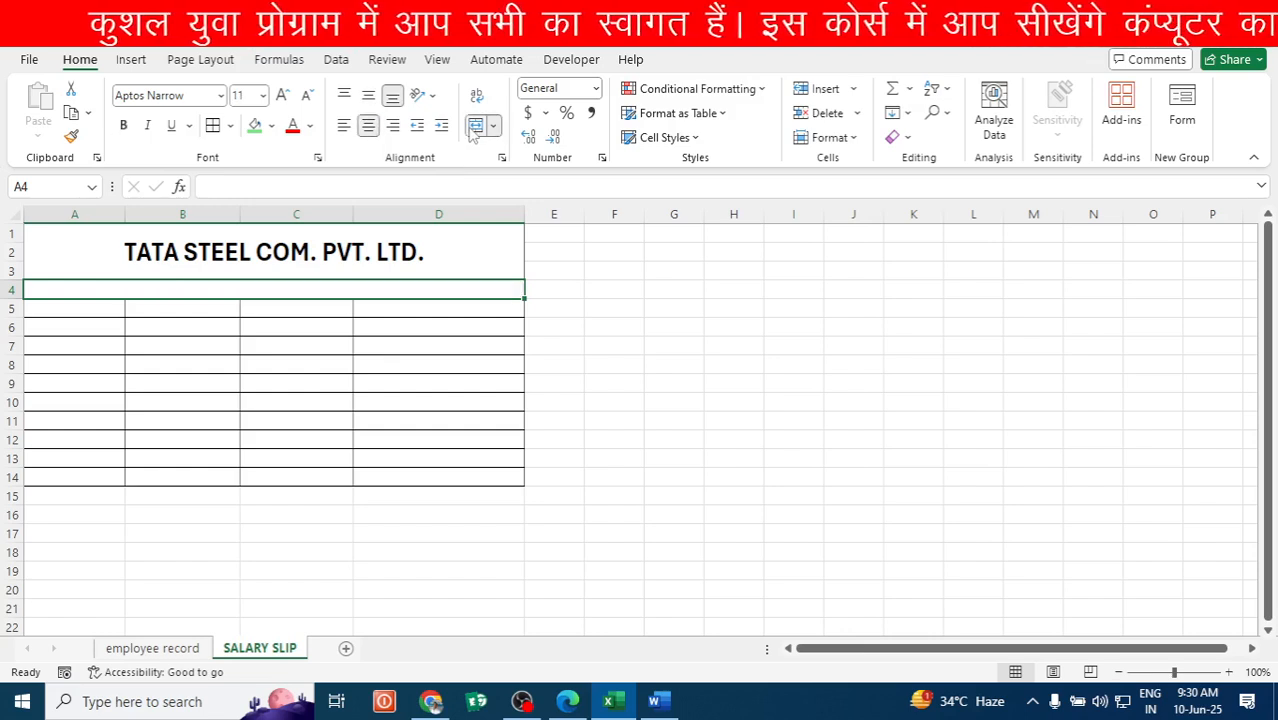
pyautogui.write('MONTHLY')
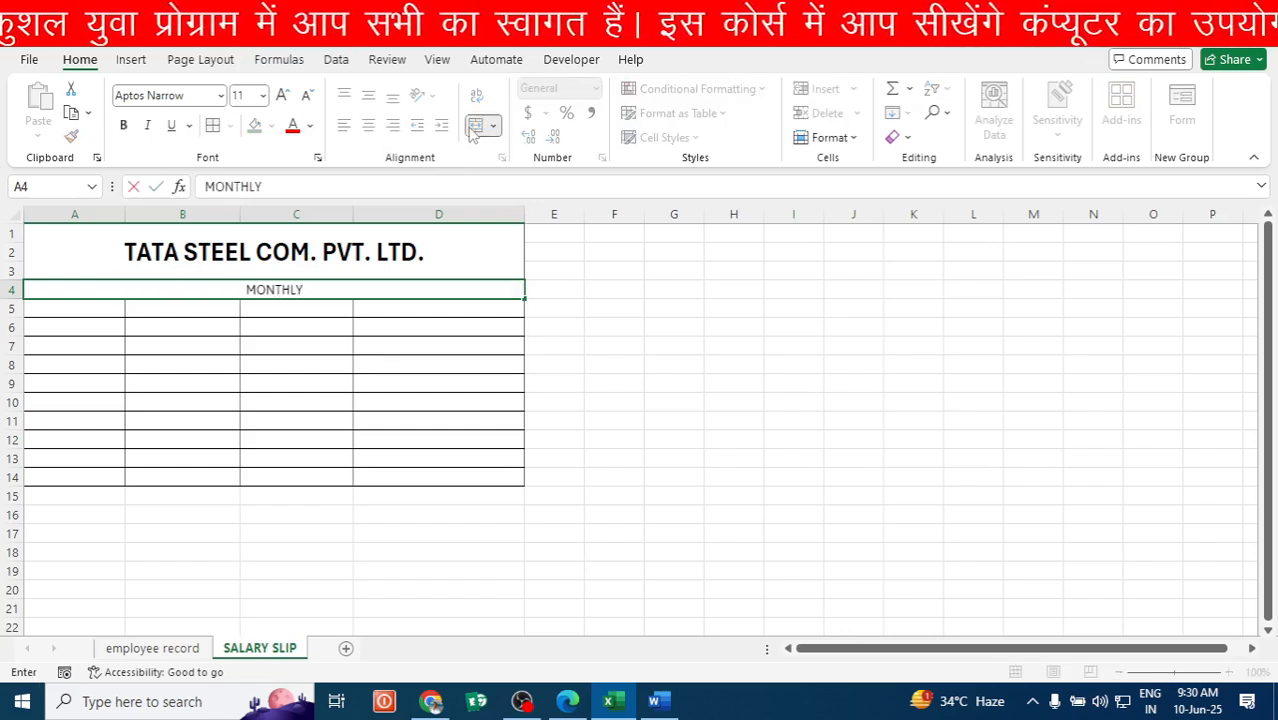
pyautogui.write(' SAT\\L')
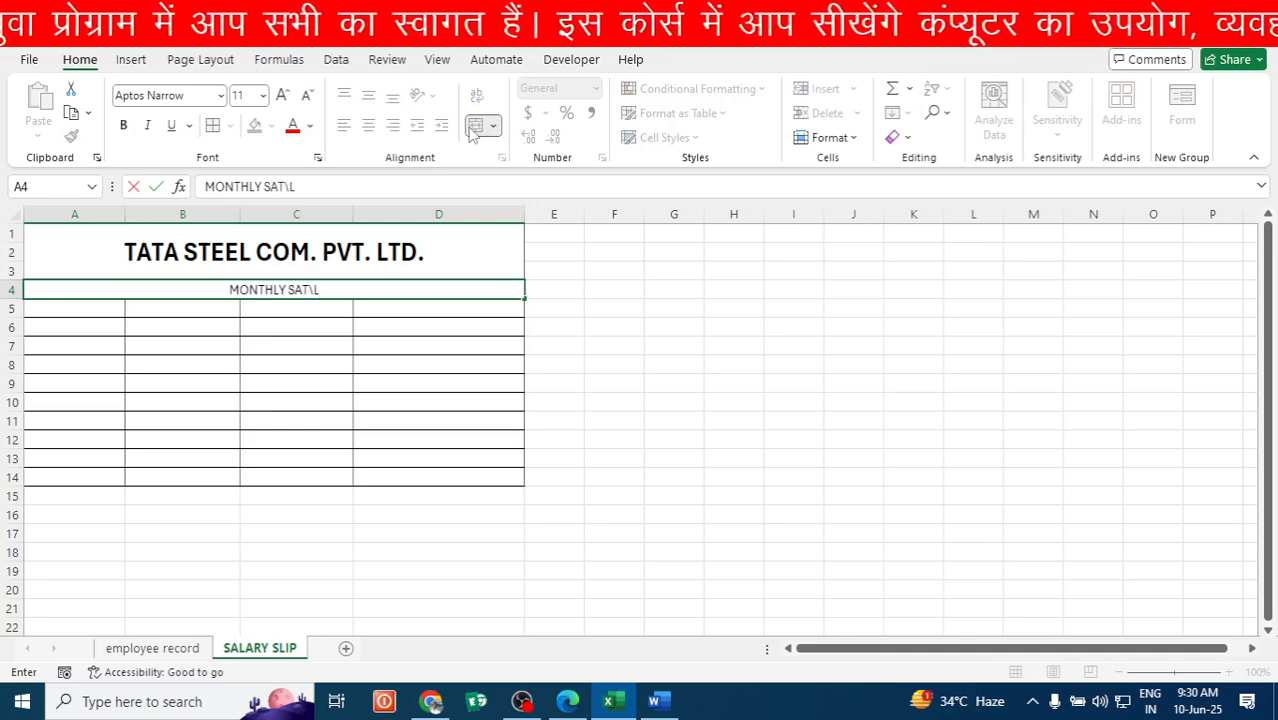
pyautogui.press('BackSpace')
pyautogui.press('BackSpace')
pyautogui.press('BackSpace')
pyautogui.write('LARY')
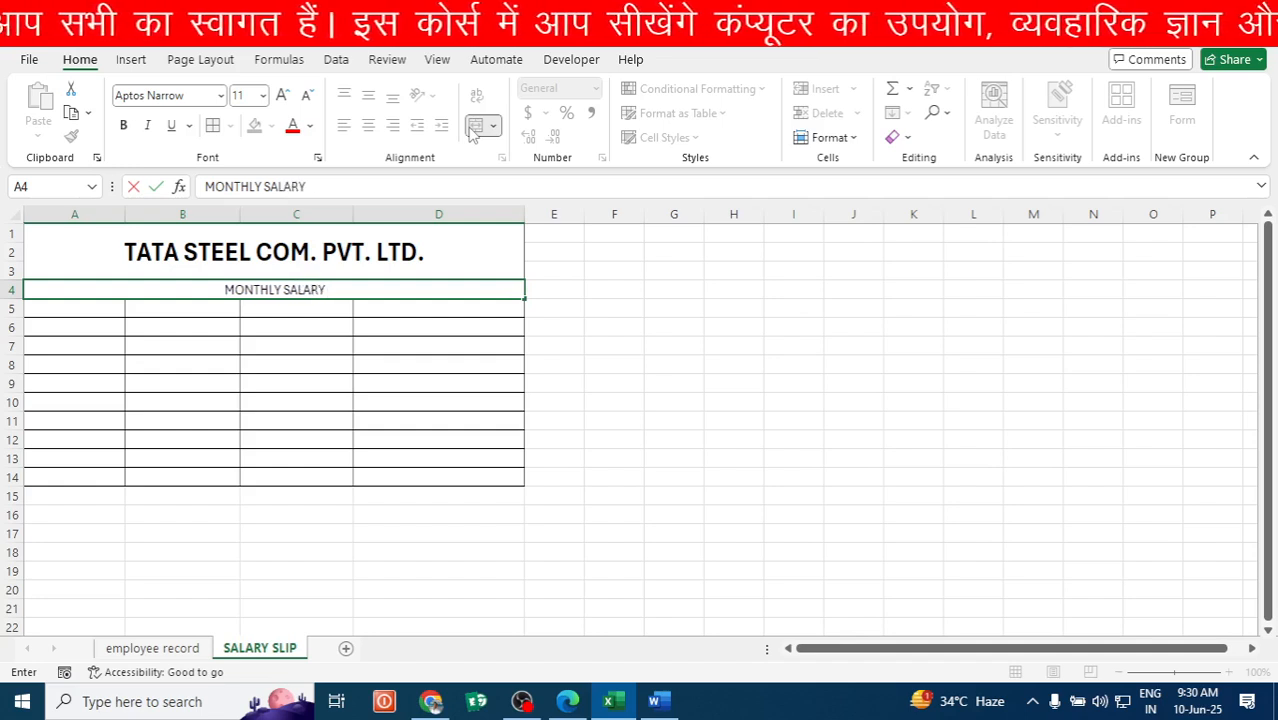
pyautogui.write(' SLIP')
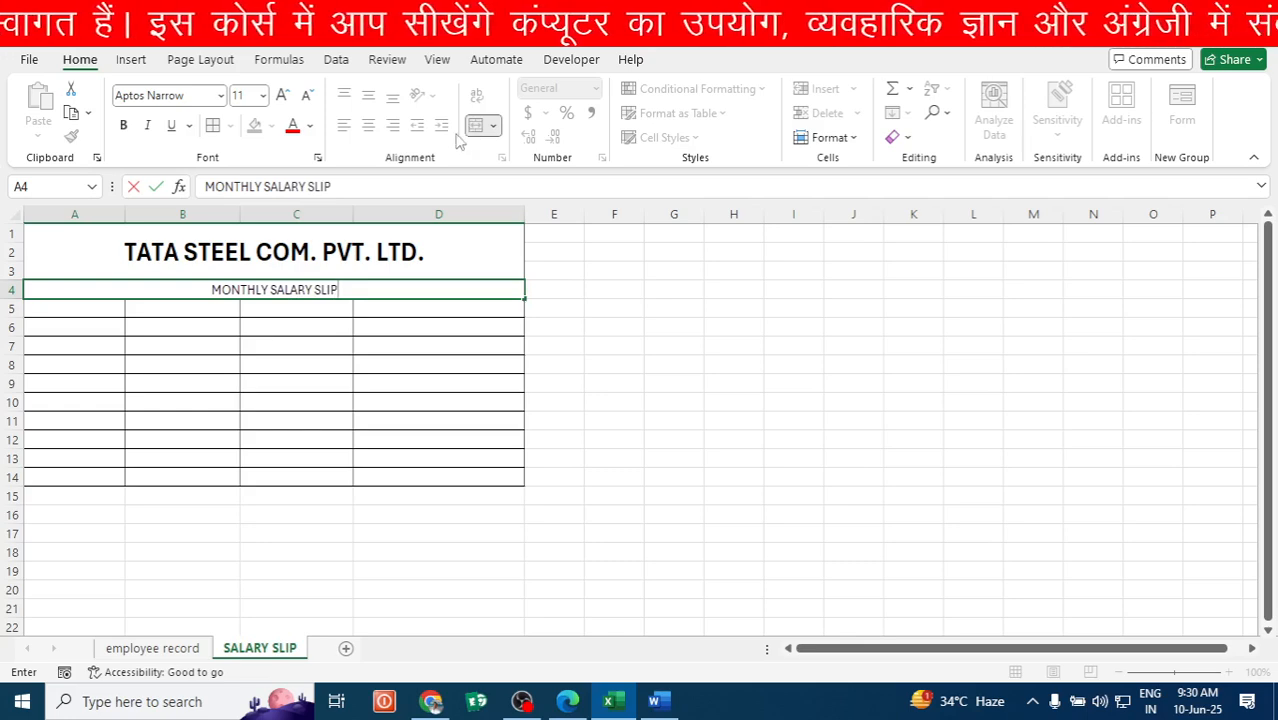
pyautogui.click(112, 346)
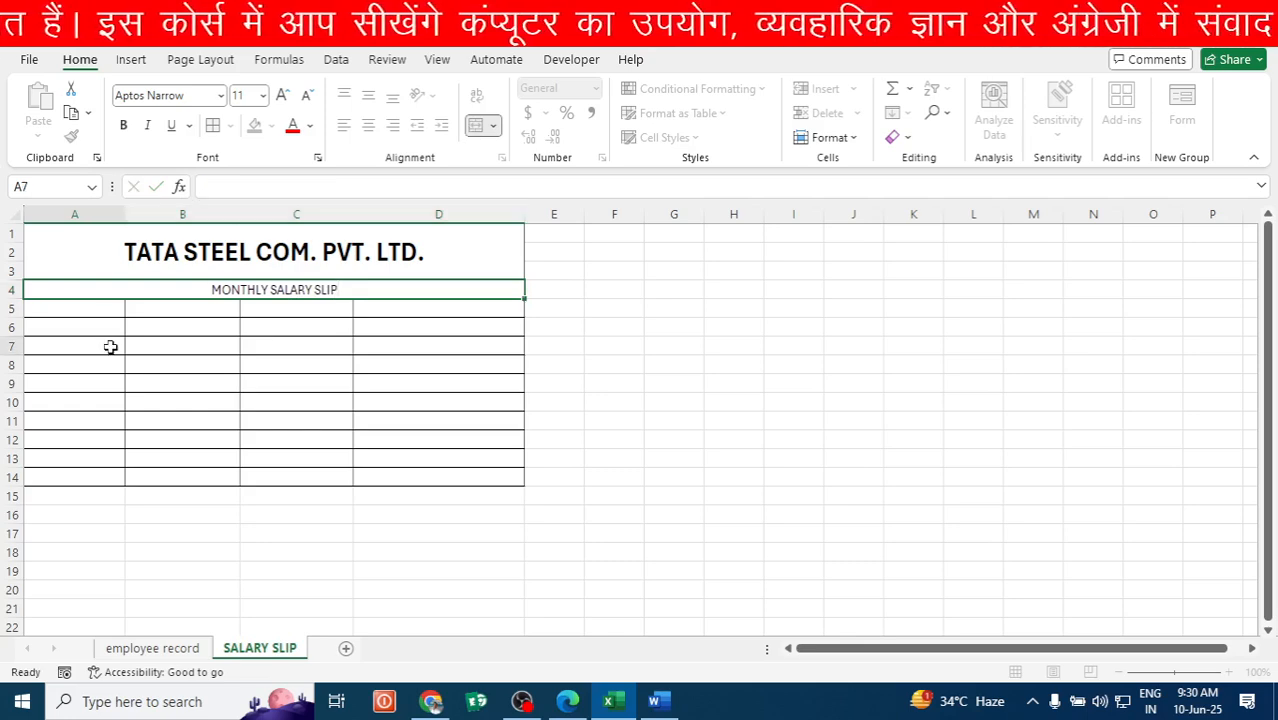
# Format the MONTHLY SALARY SLIP row with a light pink-purple fill and bold red text.
pyautogui.click(168, 292)
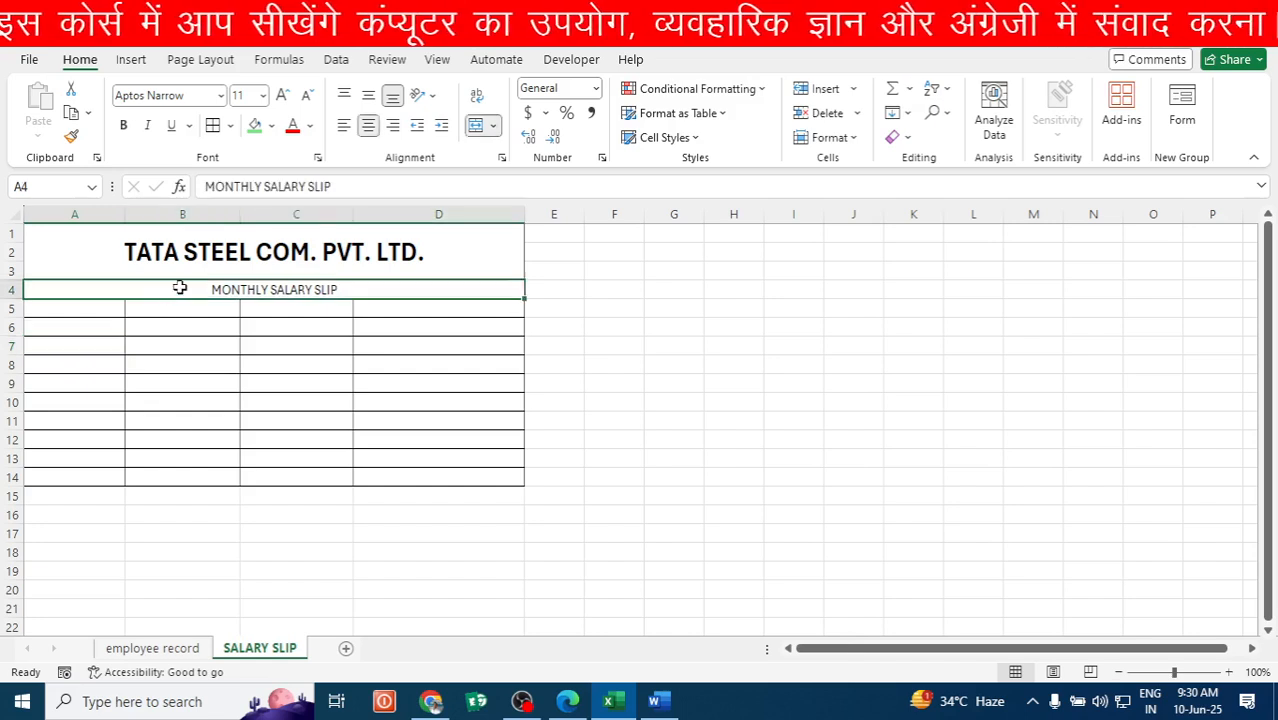
pyautogui.click(271, 125)
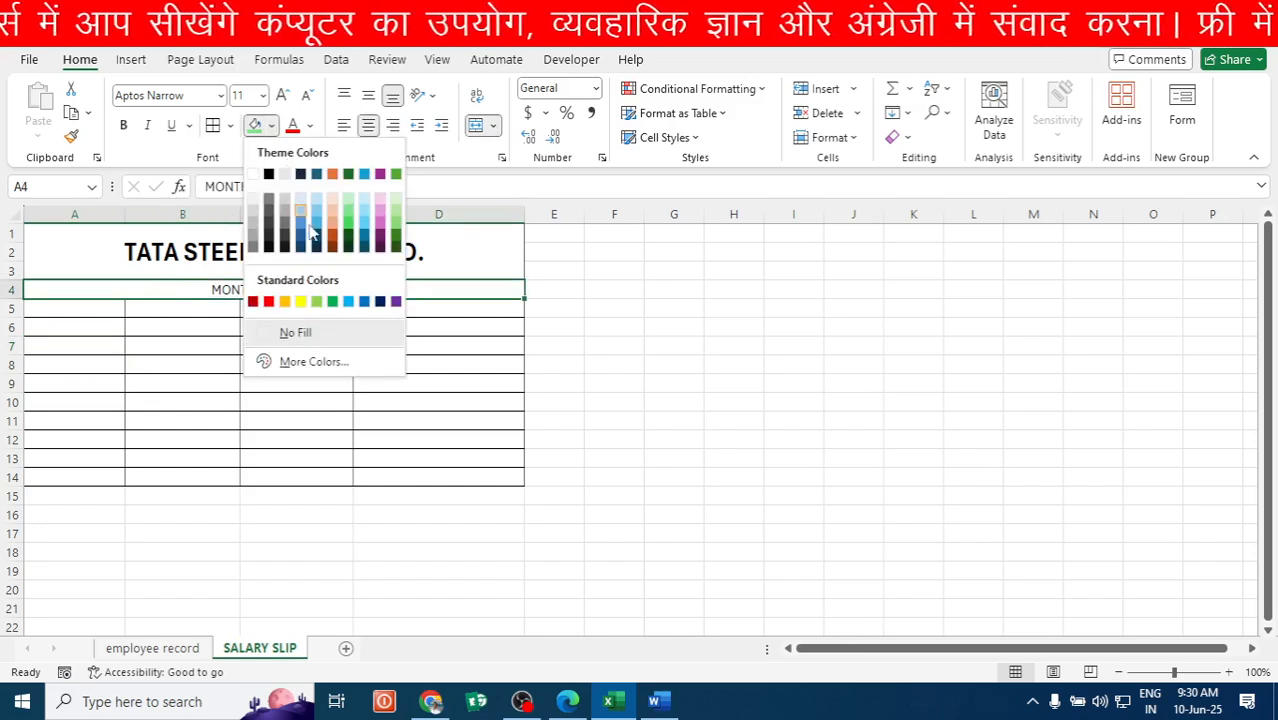
pyautogui.click(381, 216)
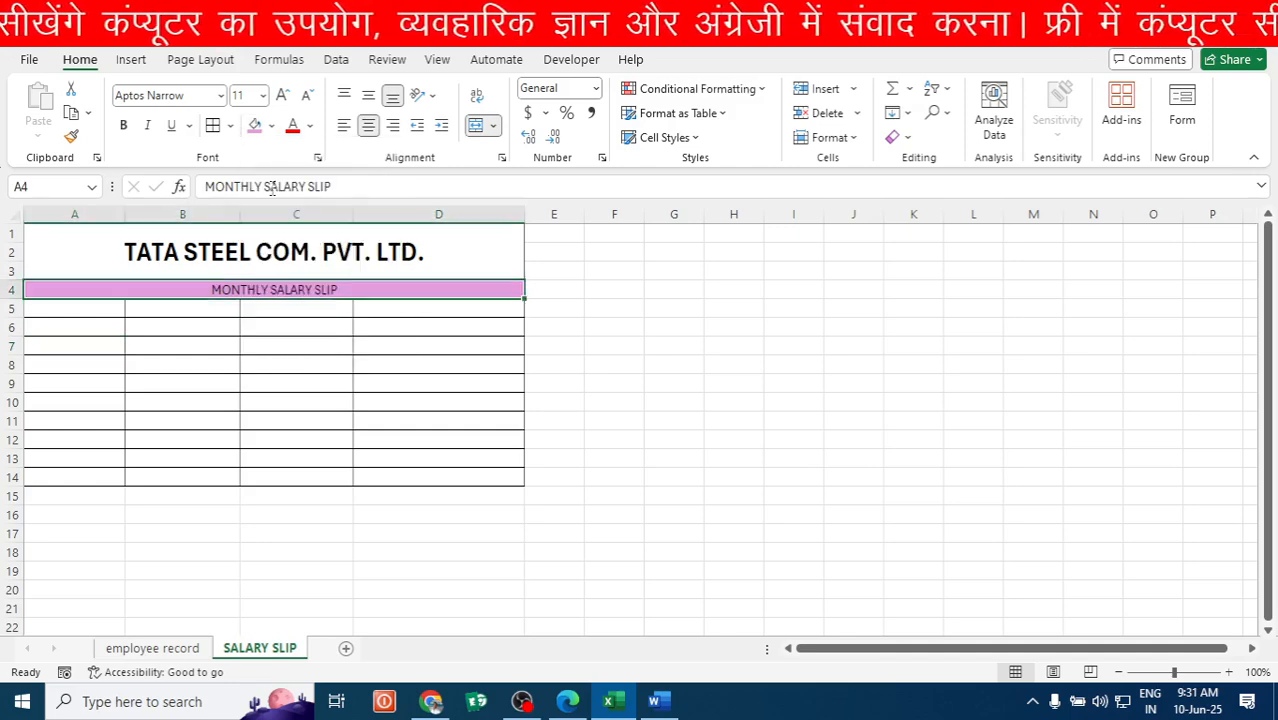
pyautogui.click(310, 125)
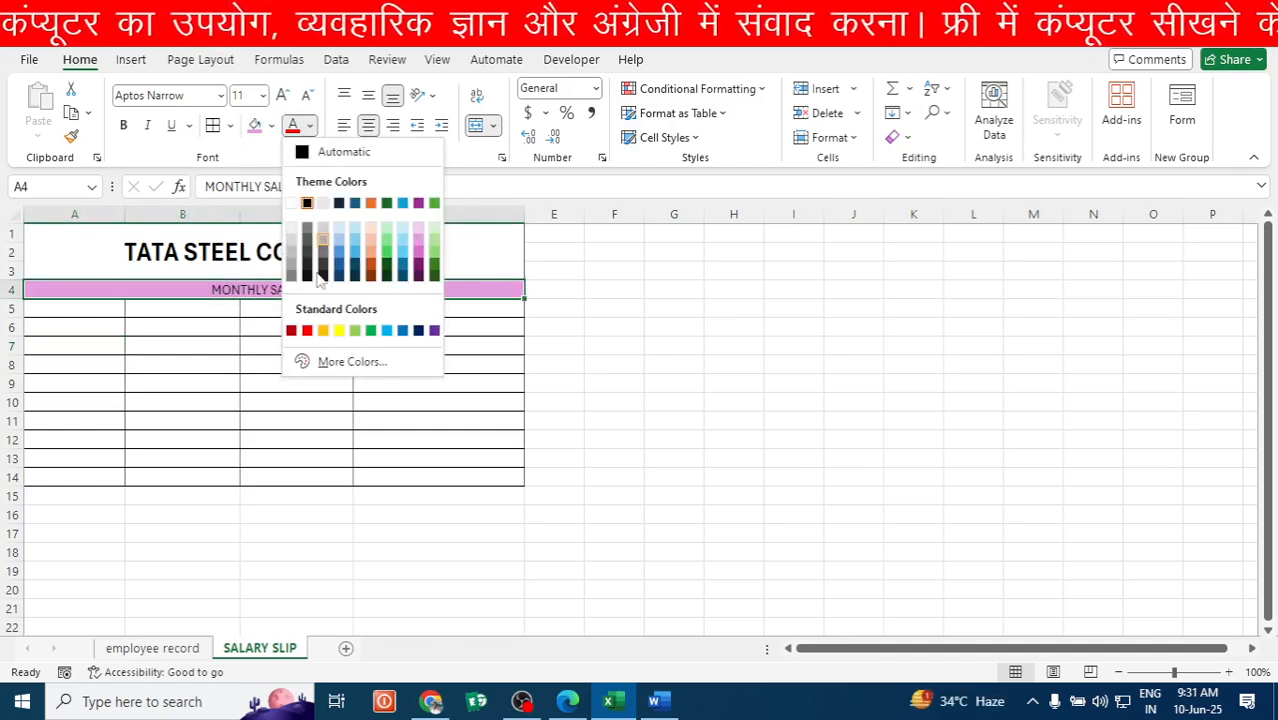
pyautogui.click(307, 331)
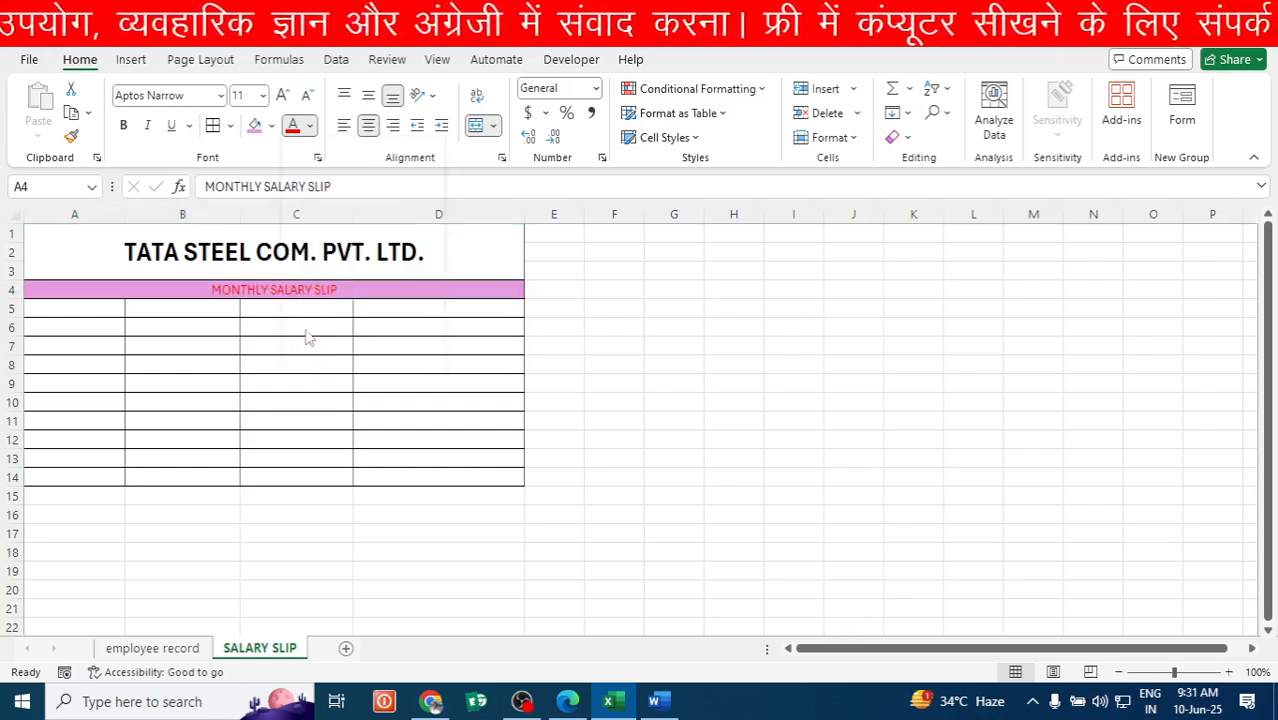
pyautogui.click(124, 126)
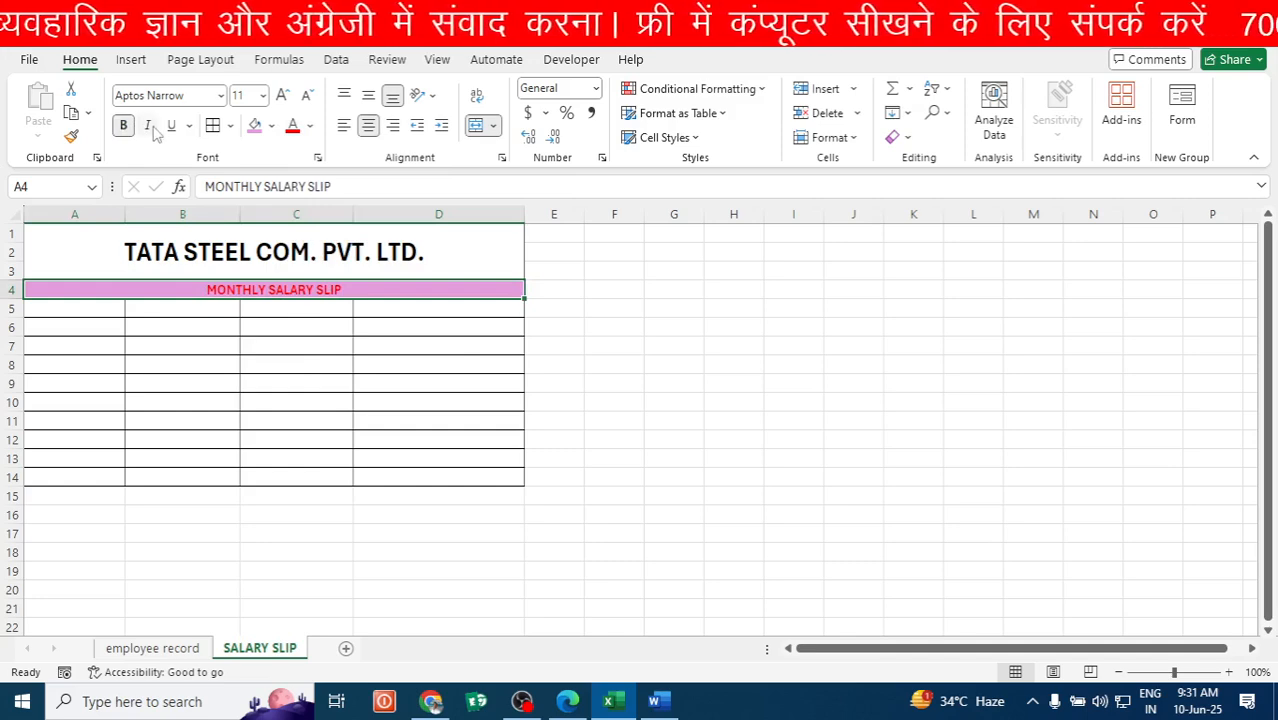
# Give the TATA STEEL COM. PVT. LTD. heading a yellow fill and red text.
pyautogui.click(232, 254)
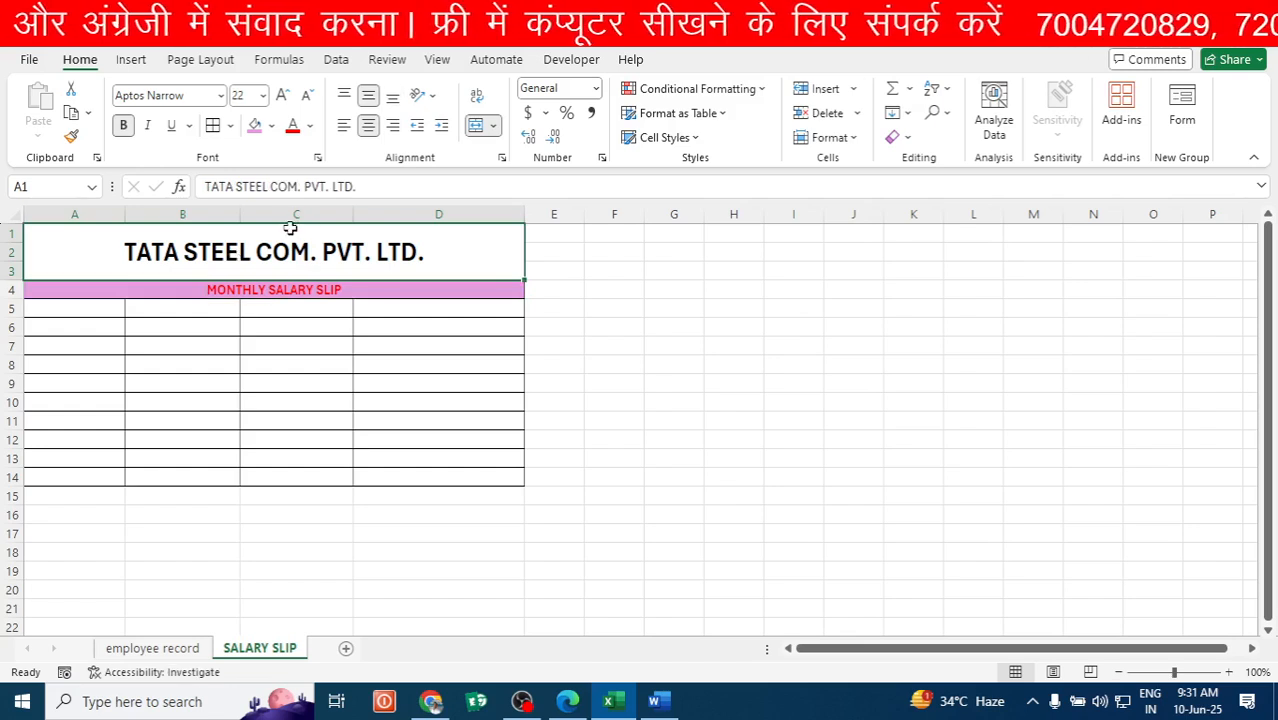
pyautogui.click(271, 126)
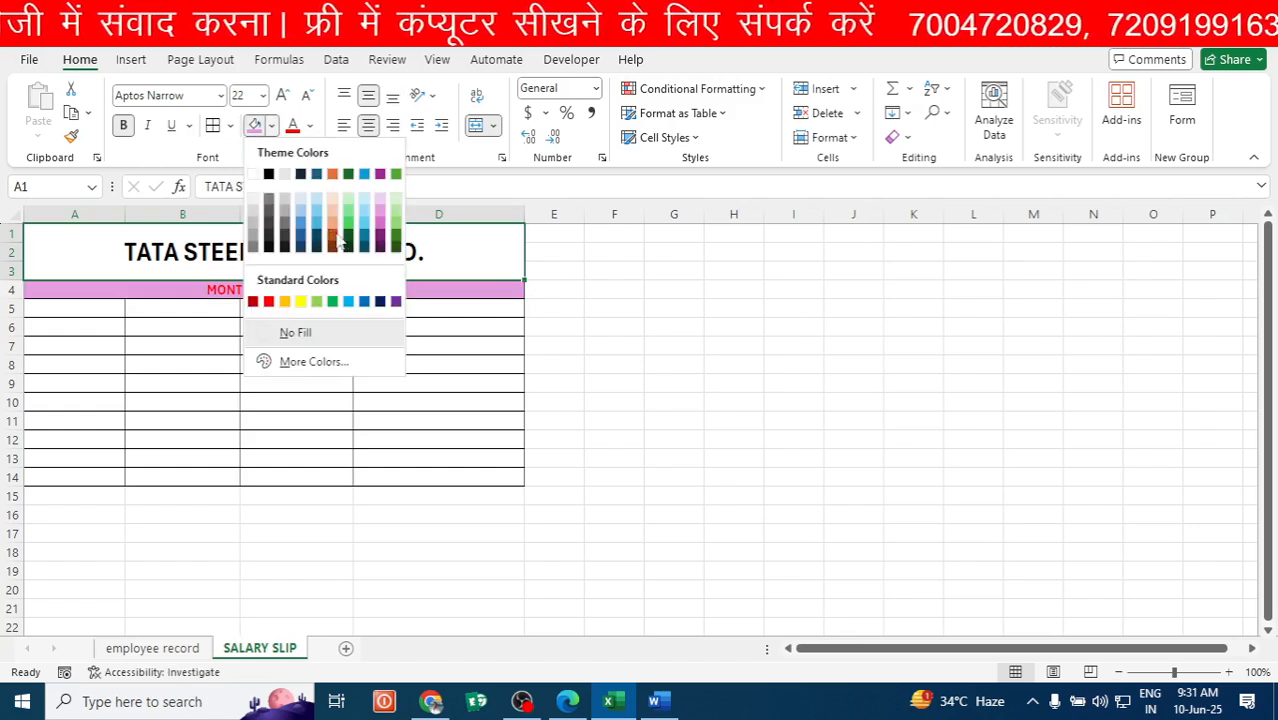
pyautogui.click(300, 302)
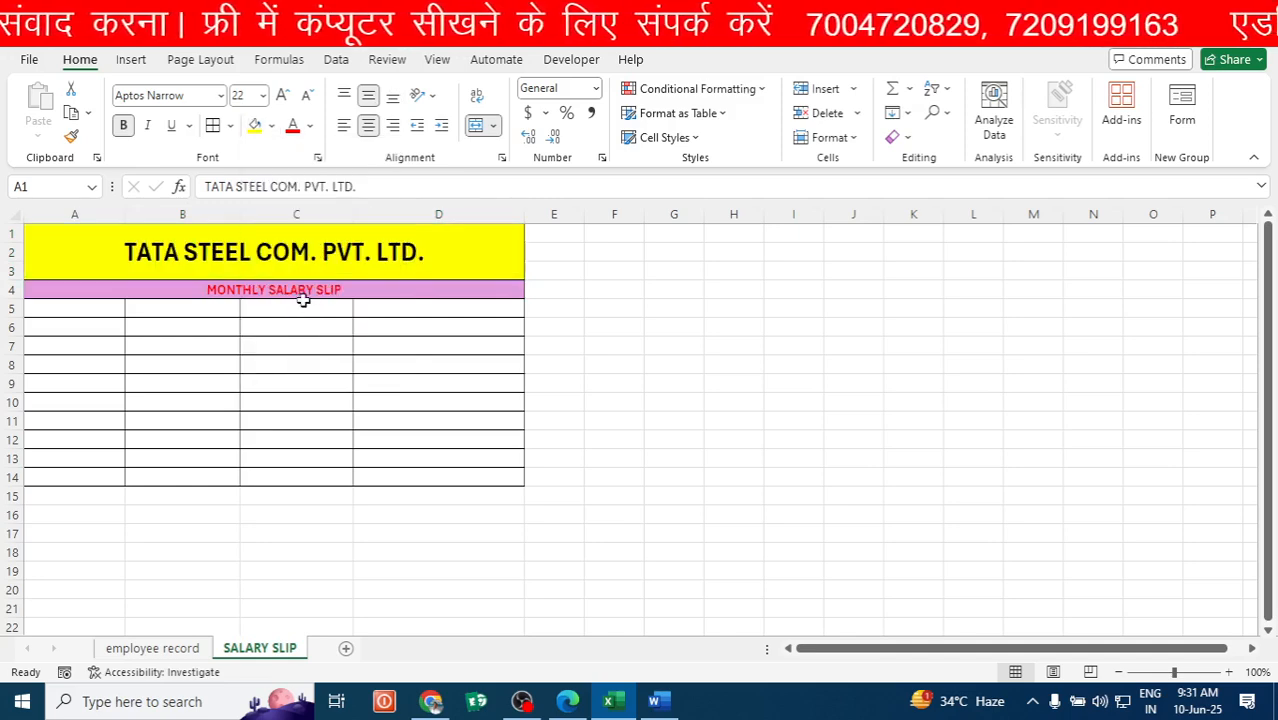
pyautogui.click(293, 126)
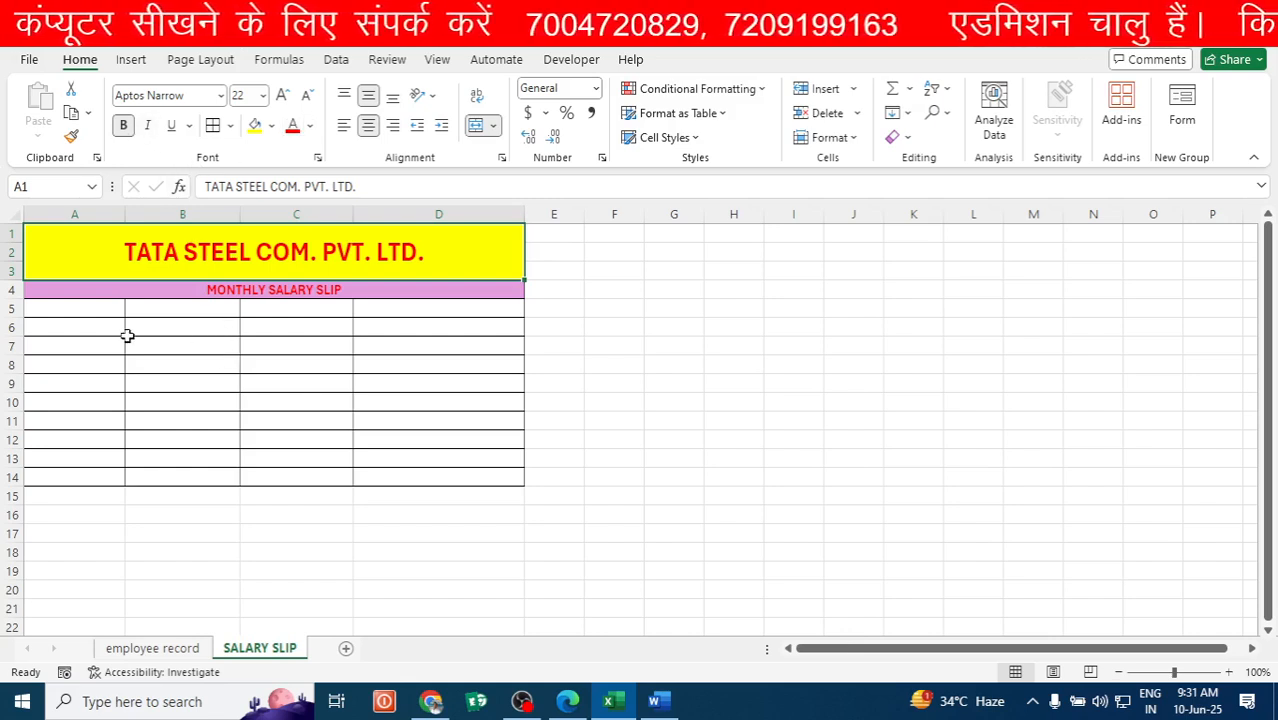
# Merge and center cells A5:D5 below the MONTHLY SALARY SLIP row.
pyautogui.click(78, 313)
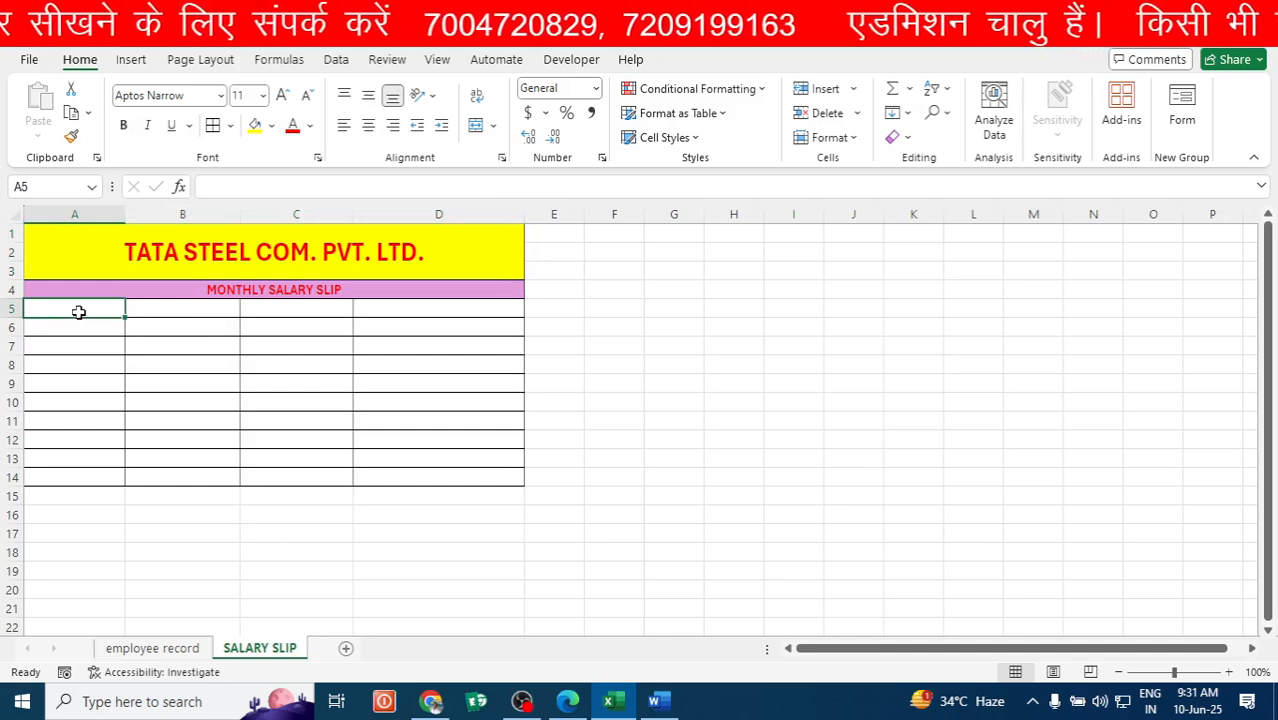
pyautogui.moveTo(78, 313); pyautogui.dragTo(410, 312)
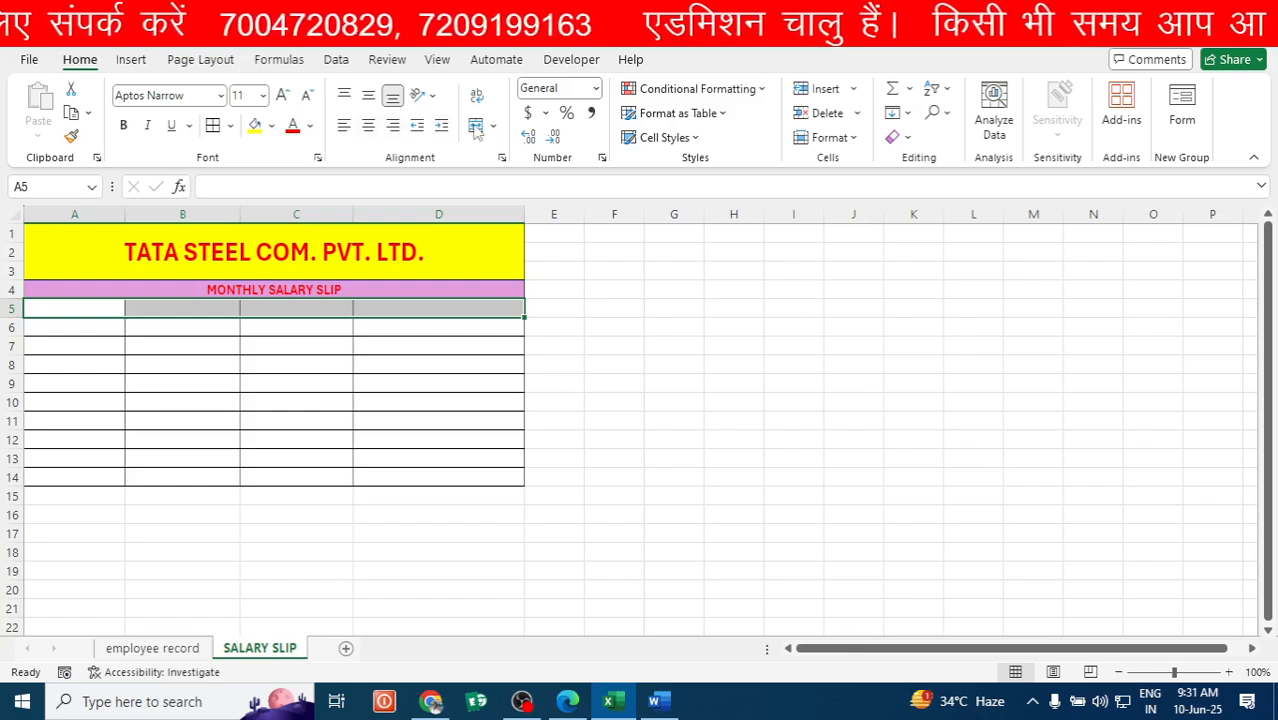
# Enter the label EMPLOYEE ID in cell A6.
pyautogui.click(71, 325)
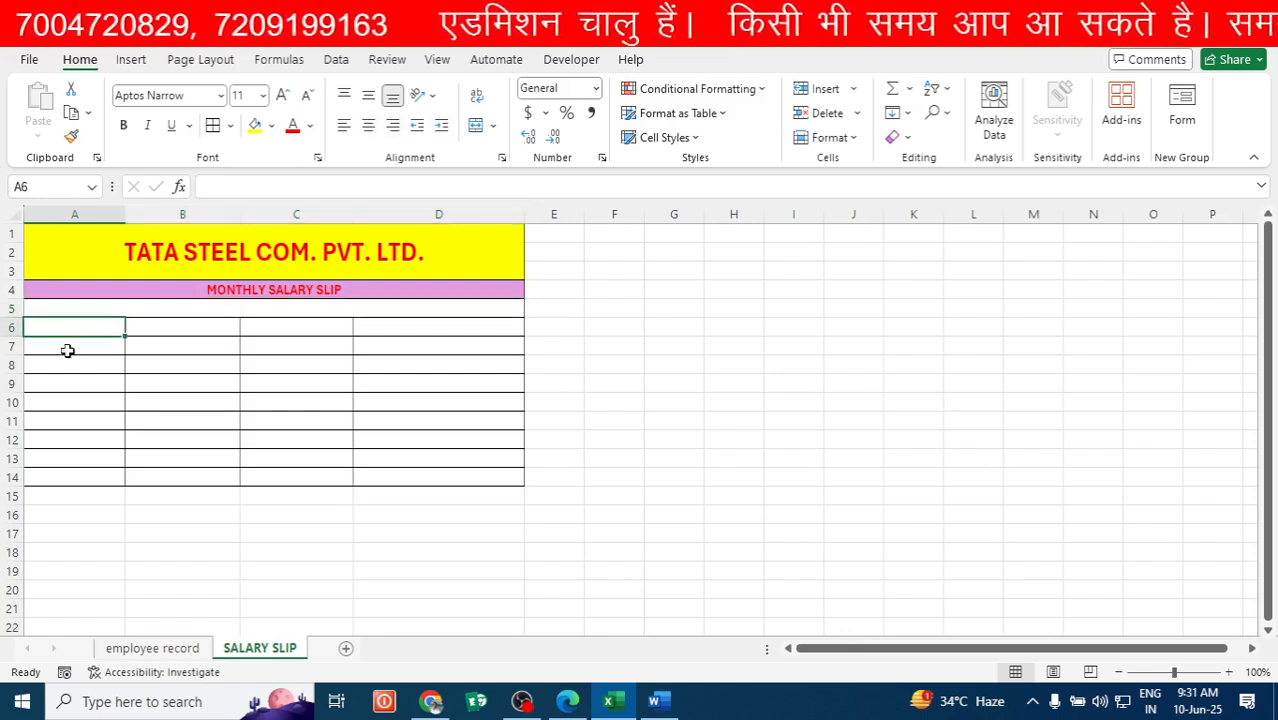
pyautogui.write('EM')
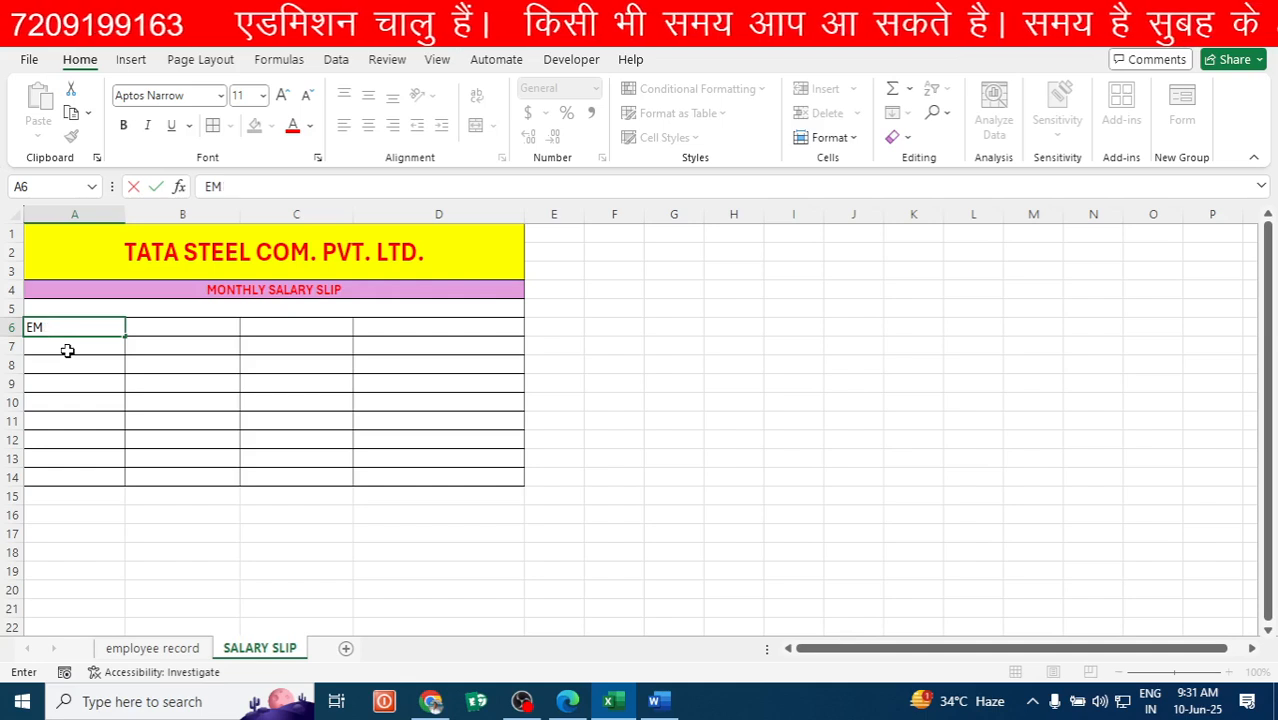
pyautogui.write('PLOY')
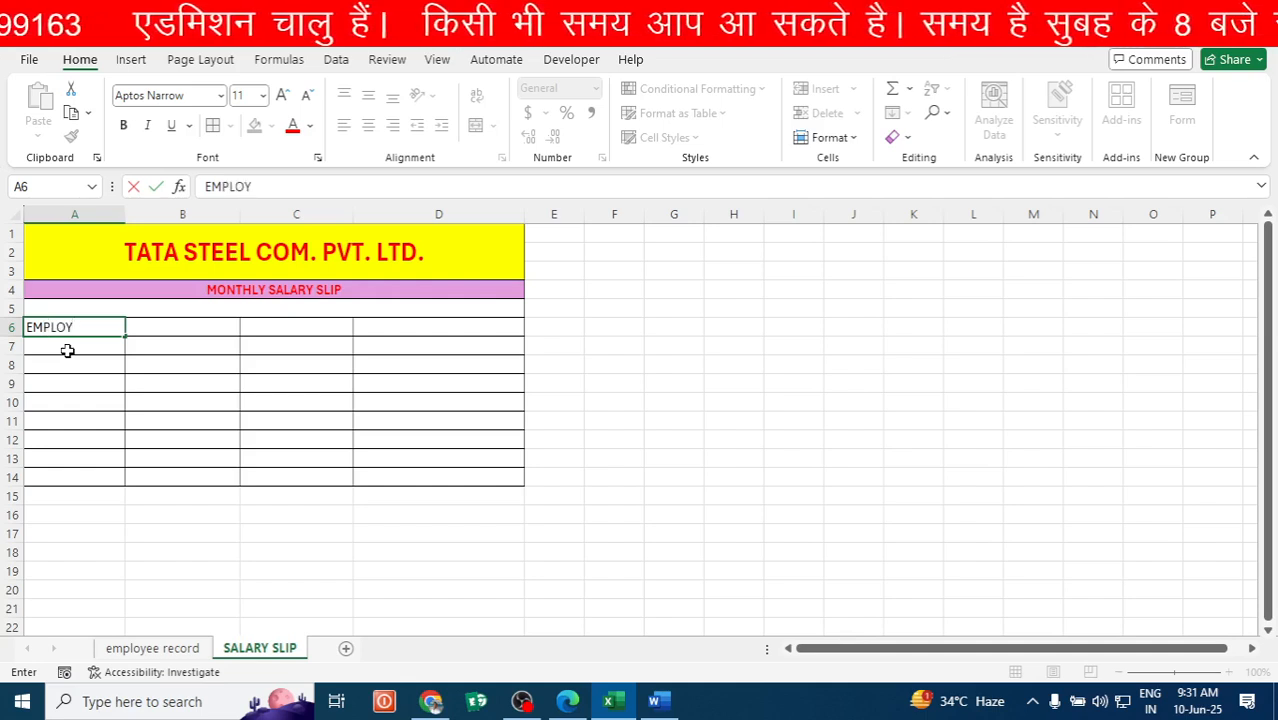
pyautogui.write('EE ID')
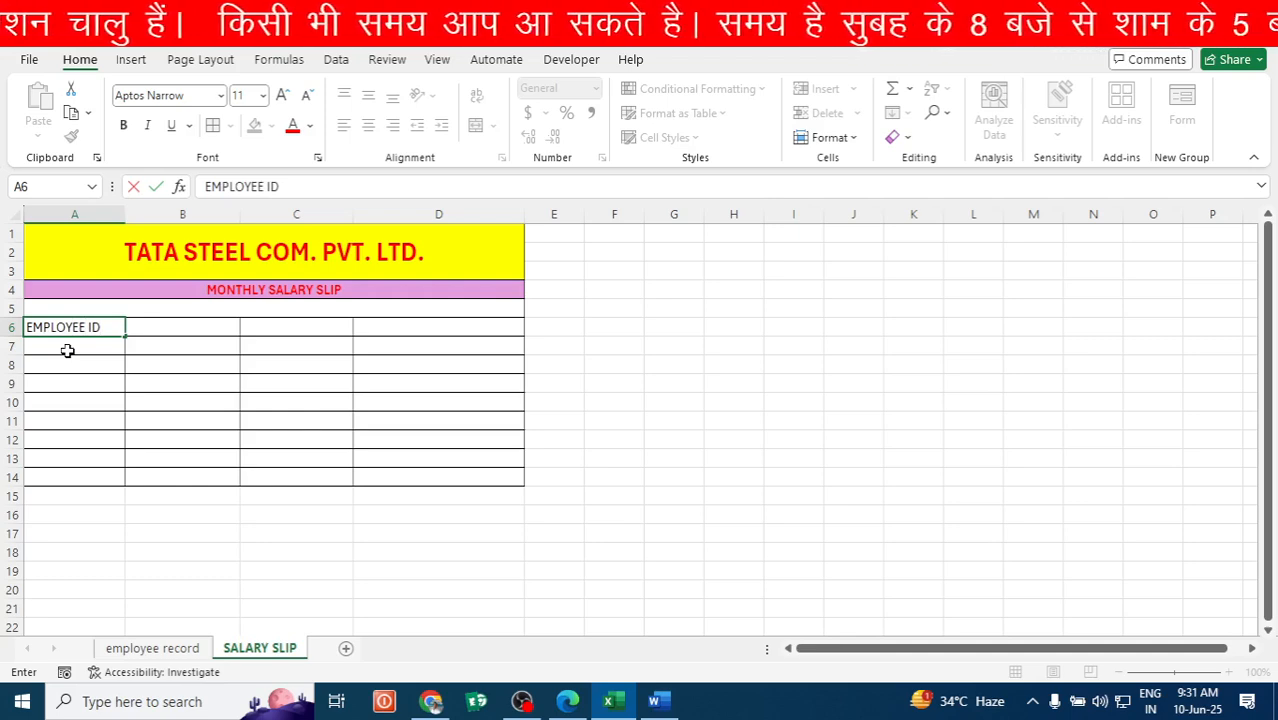
pyautogui.press('Return')
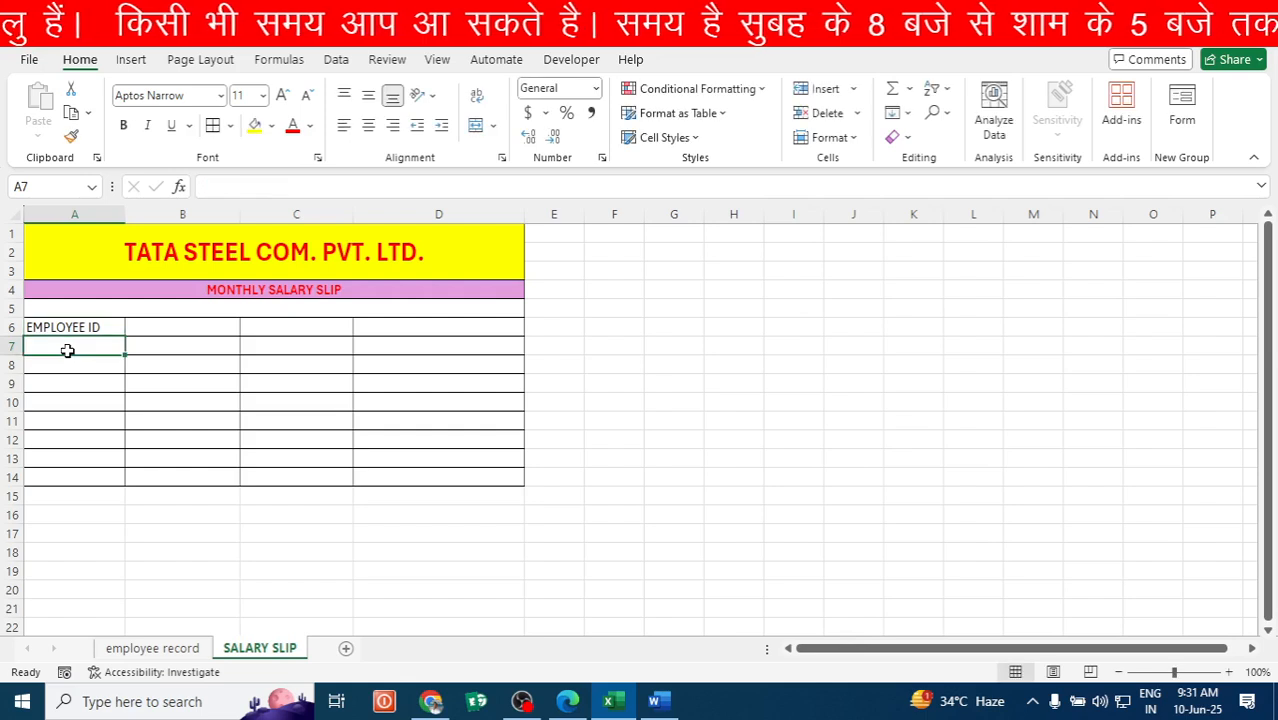
# Enter the label DESIGNATION in cell A7.
pyautogui.write('DEGI')
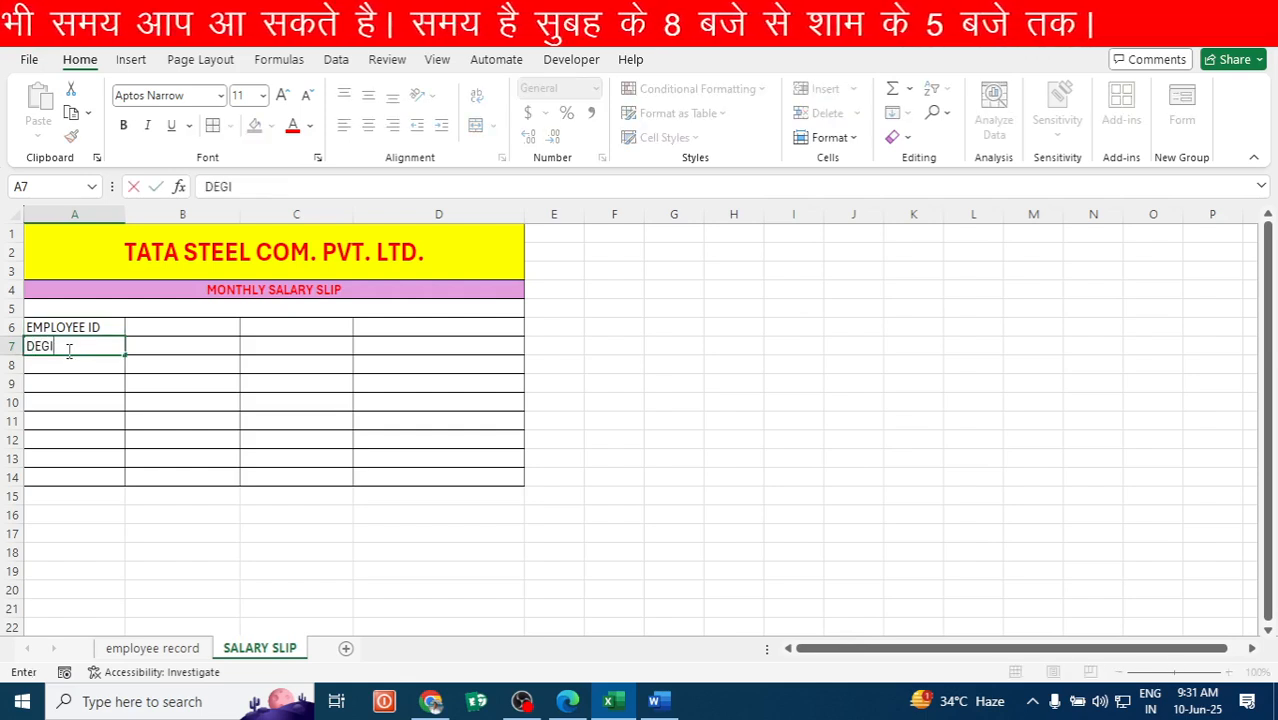
pyautogui.write('N')
pyautogui.press('BackSpace')
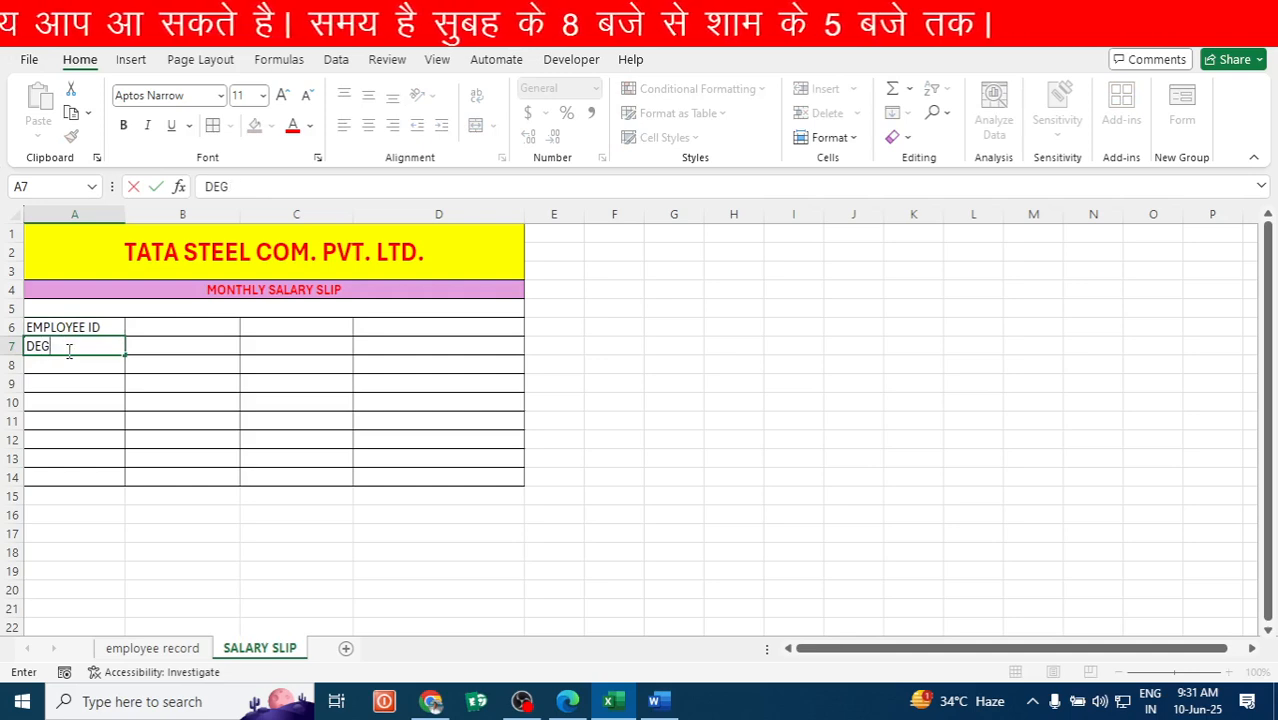
pyautogui.press('BackSpace')
pyautogui.write('SIGBN')
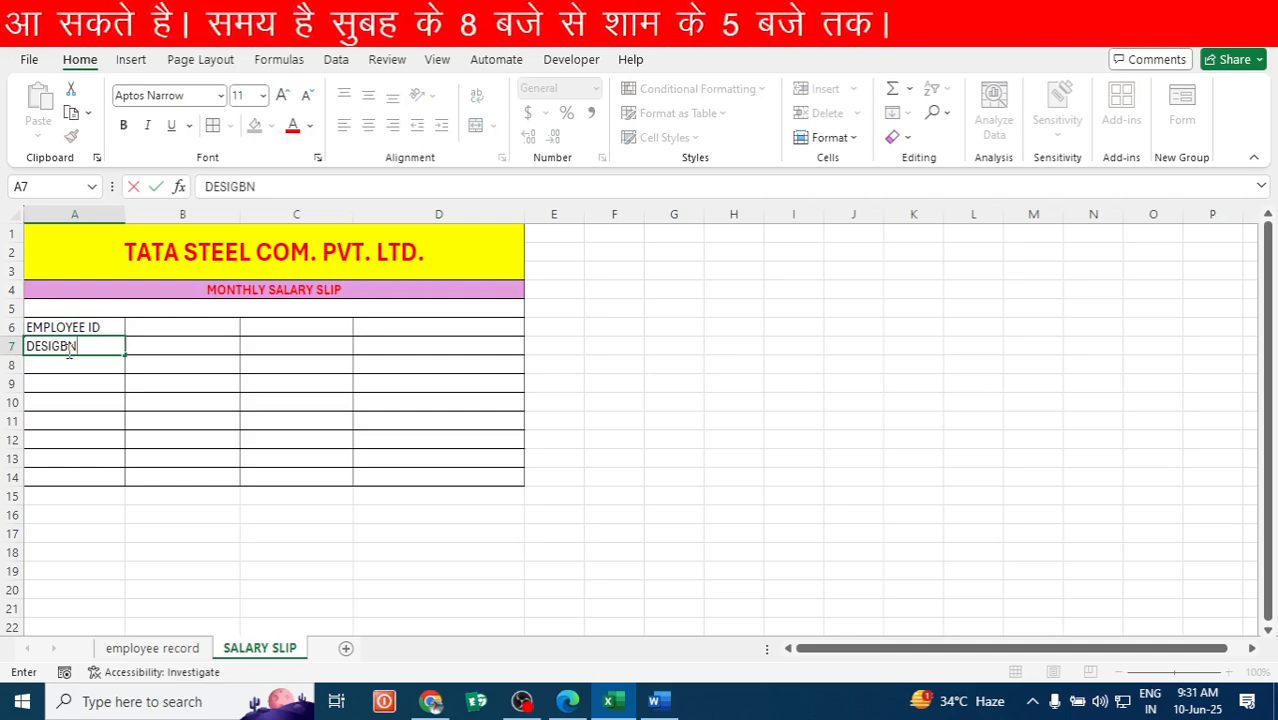
pyautogui.press('BackSpace')
pyautogui.press('BackSpace')
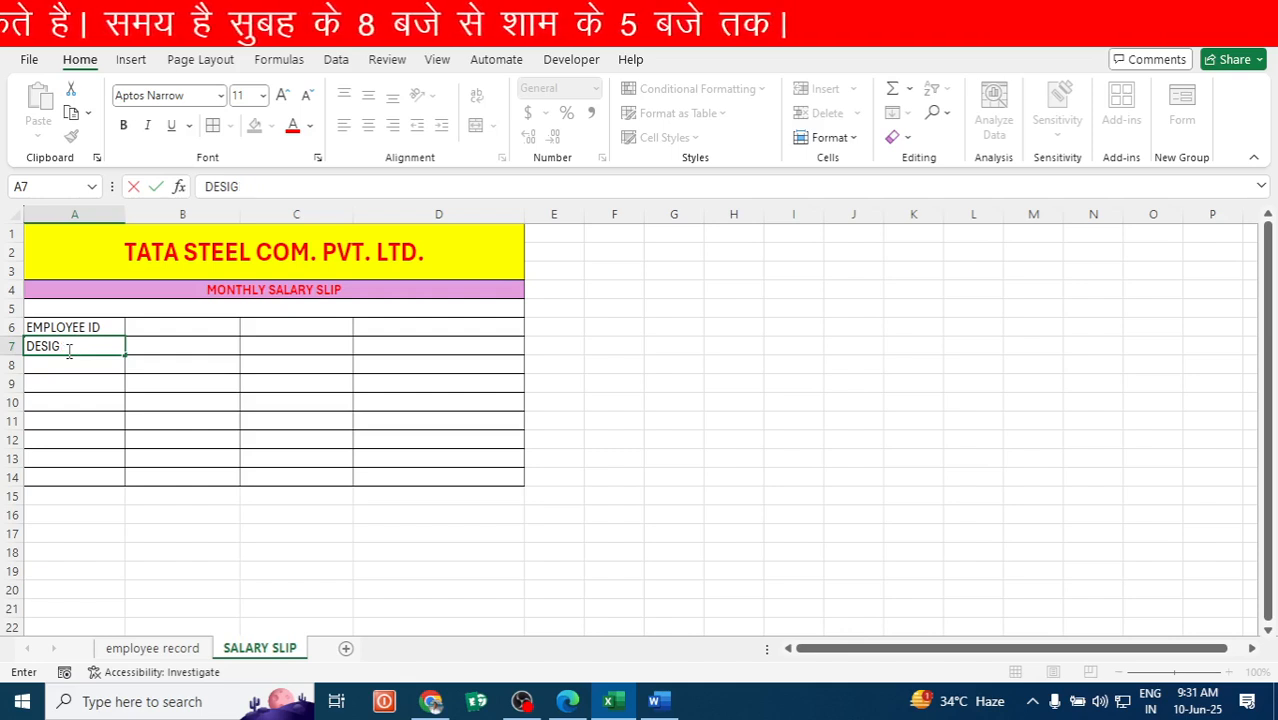
pyautogui.write('NATION')
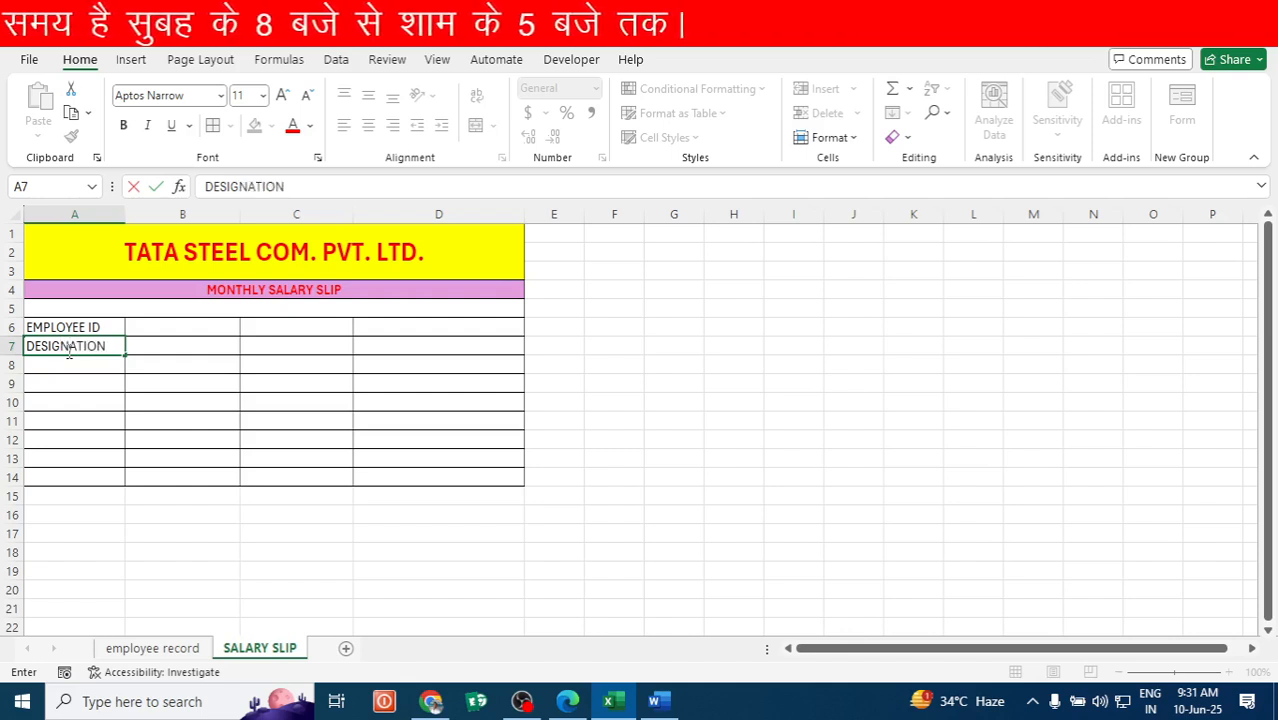
pyautogui.press('Tab')
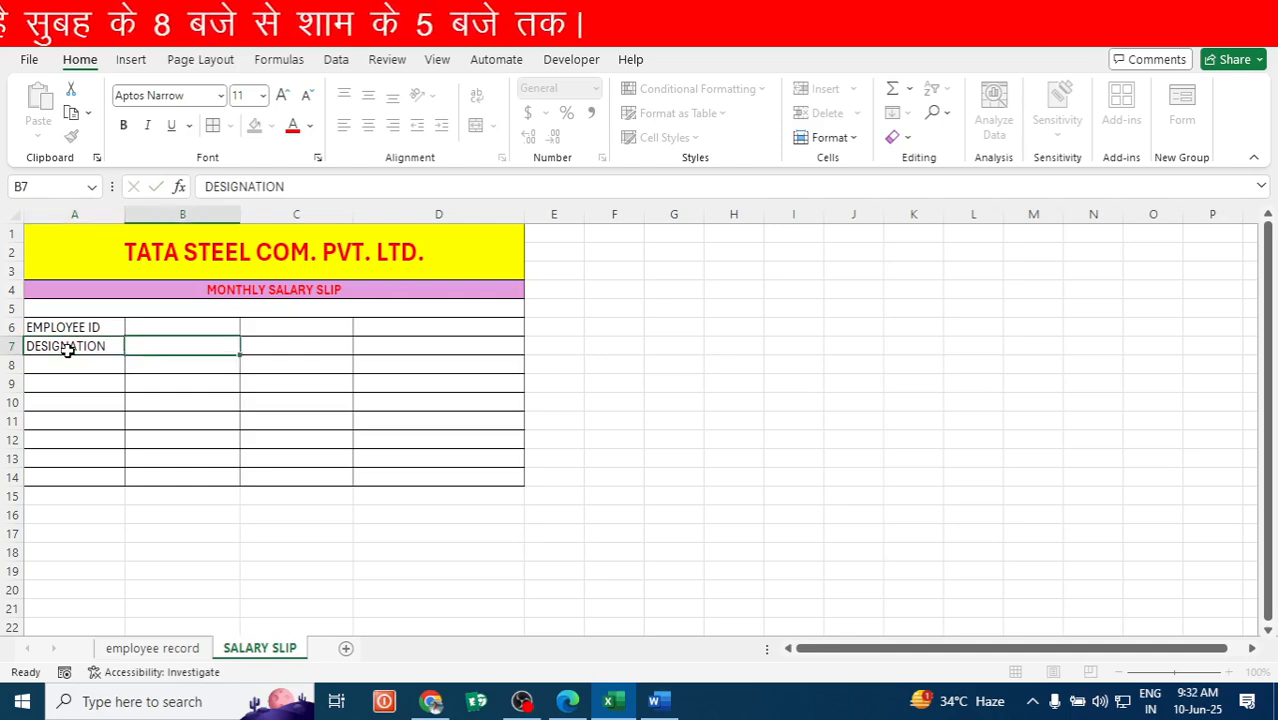
# Enter the label EMPLOYEE NAME in cell C6.
pyautogui.click(296, 327)
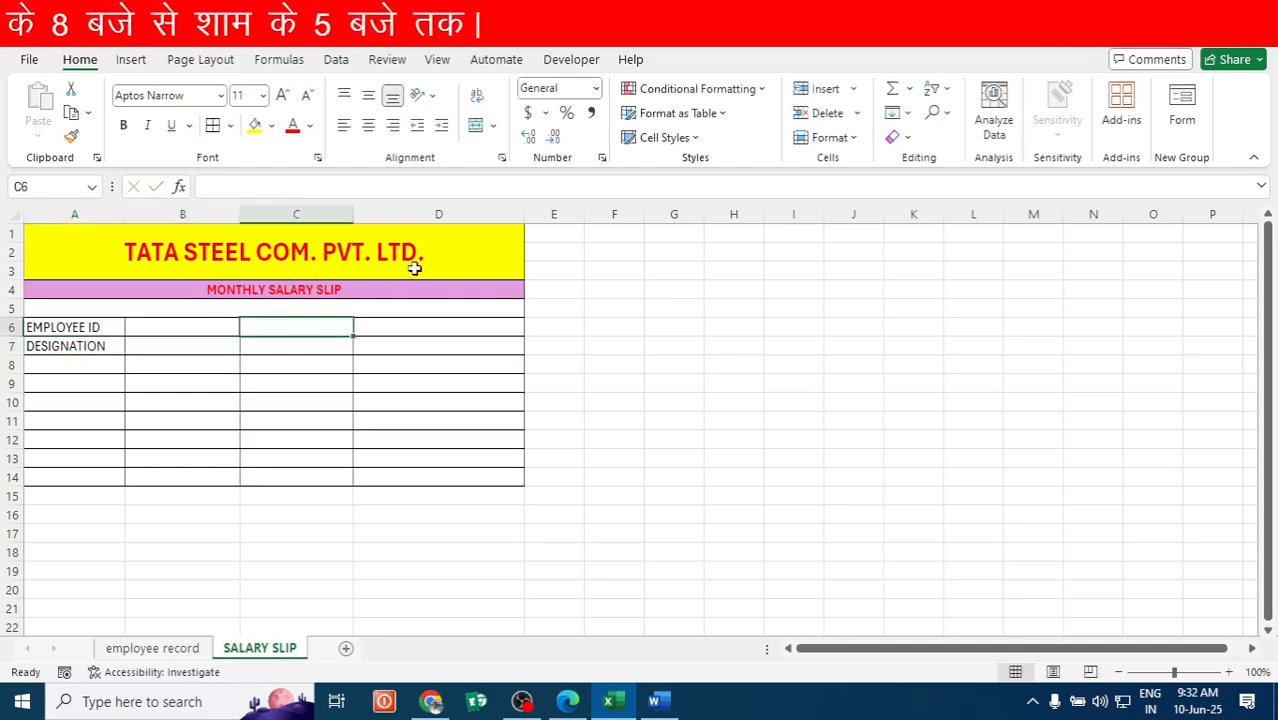
pyautogui.write('EM')
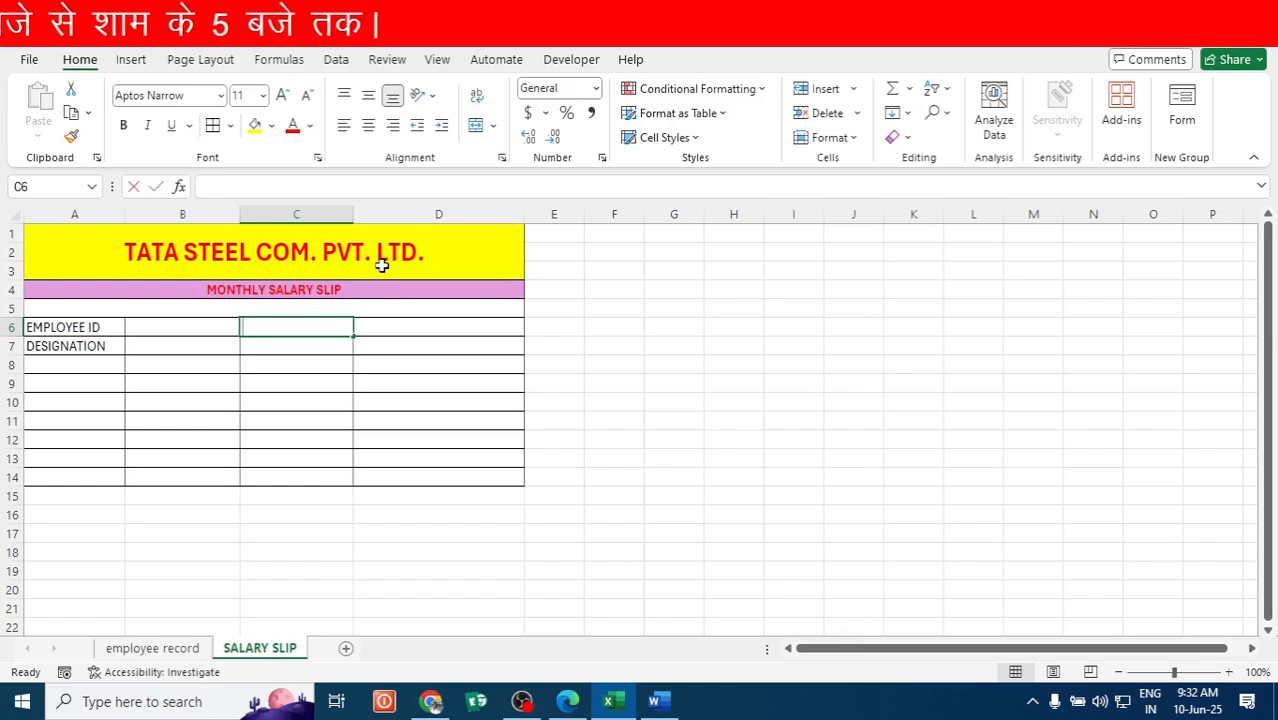
pyautogui.write('PLOY')
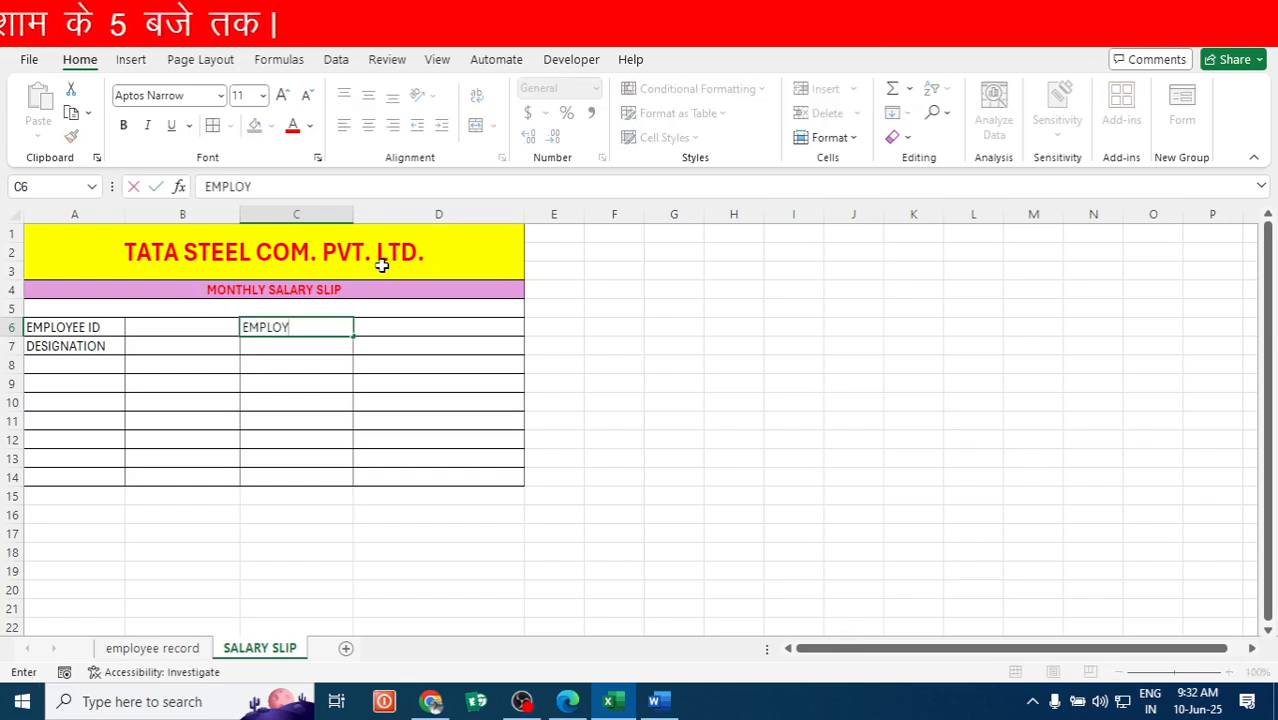
pyautogui.write('EE NAME')
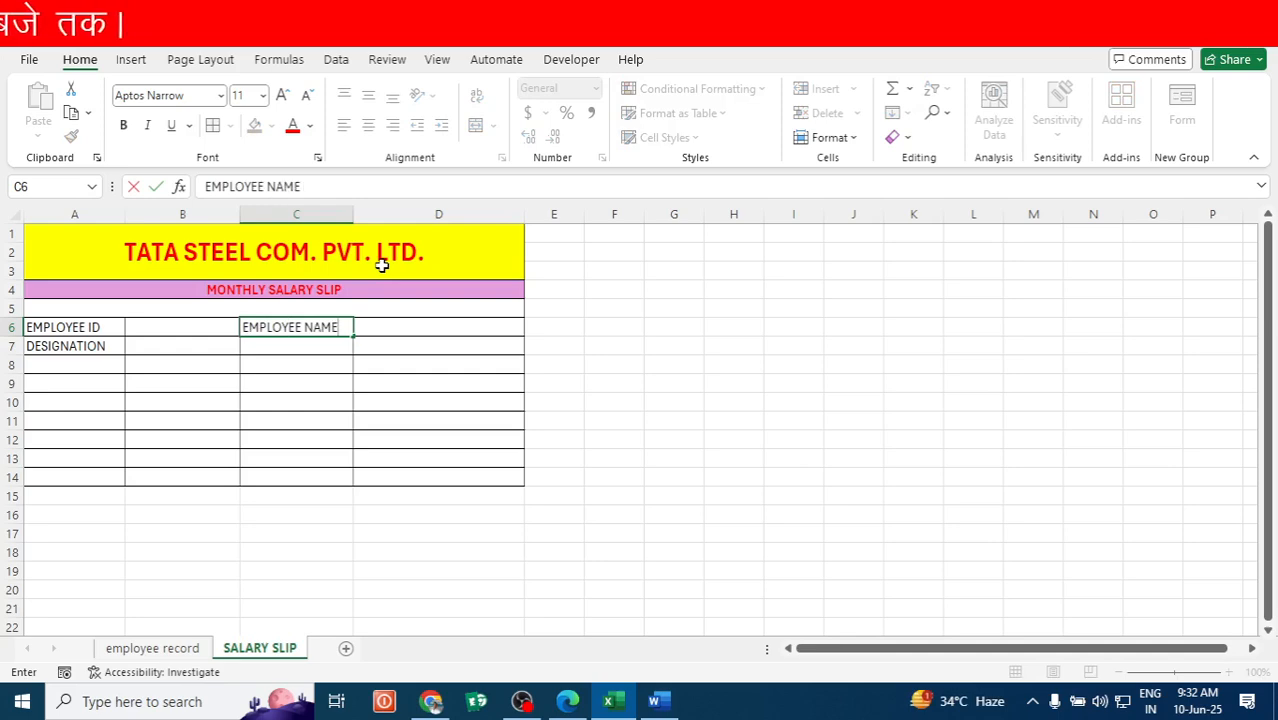
pyautogui.press('Return')
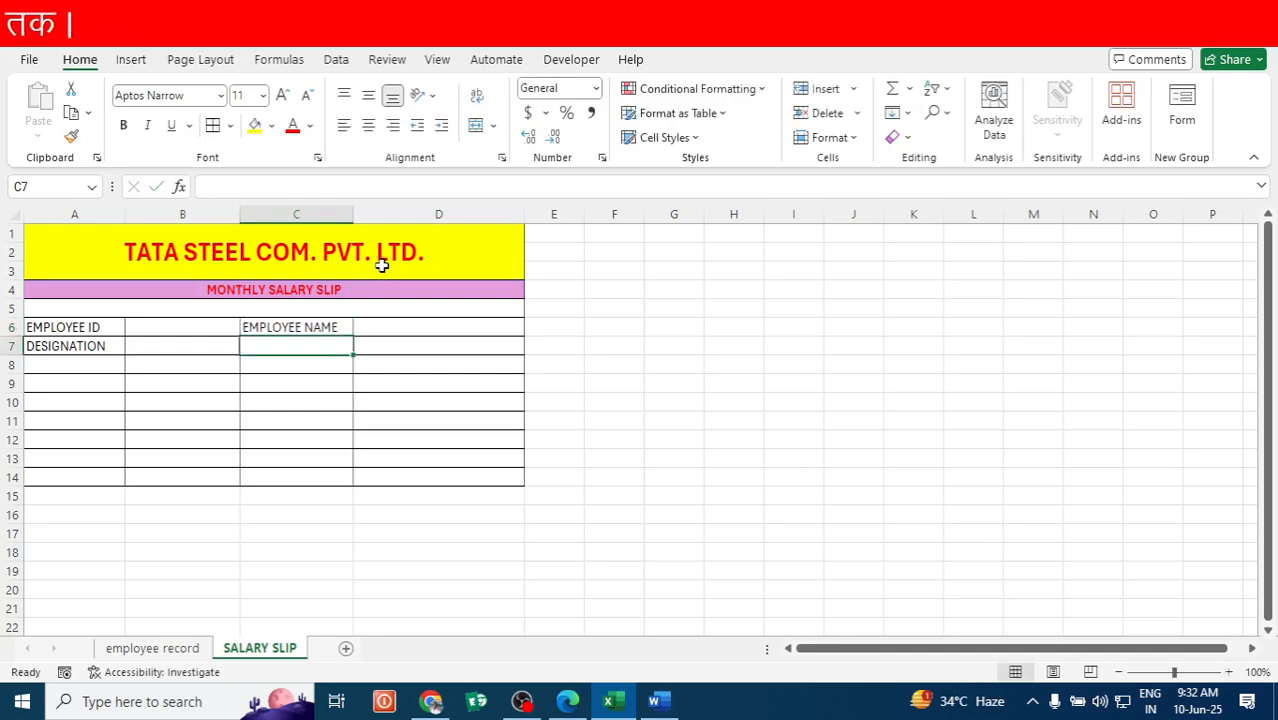
# Enter the label MONTH & YEAR in cell C7.
pyautogui.write('M')
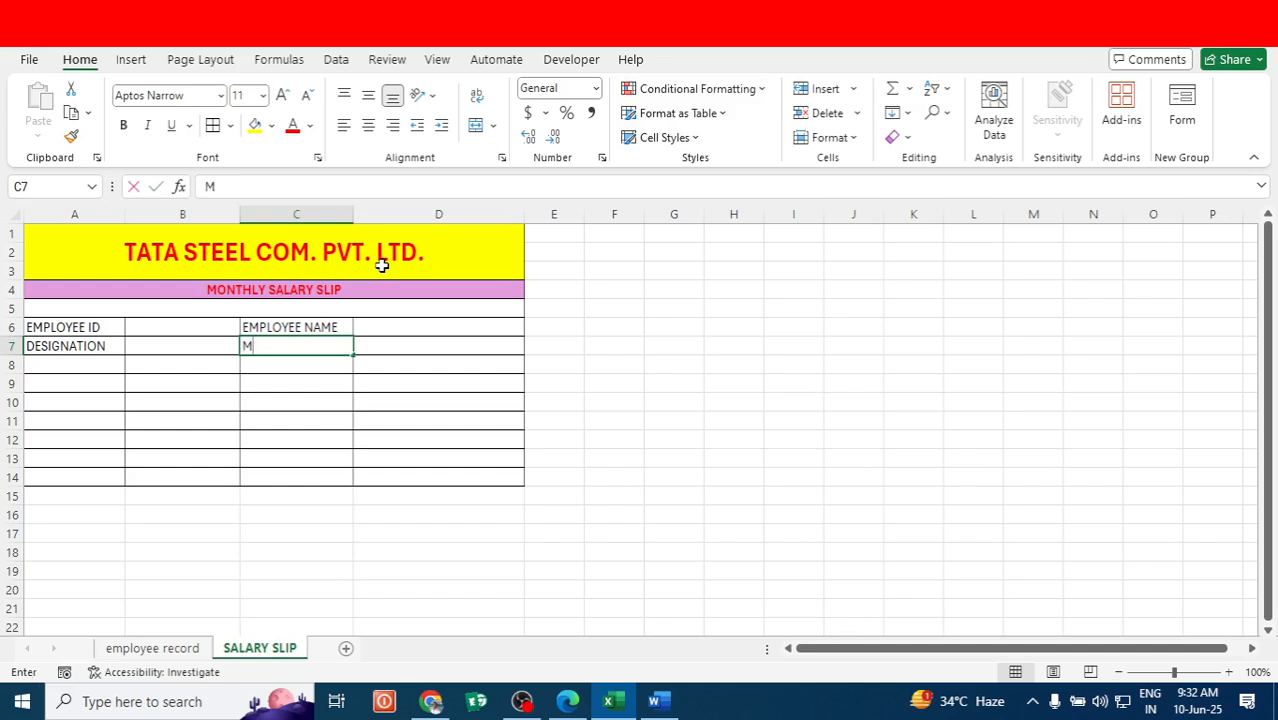
pyautogui.write('ONTH ')
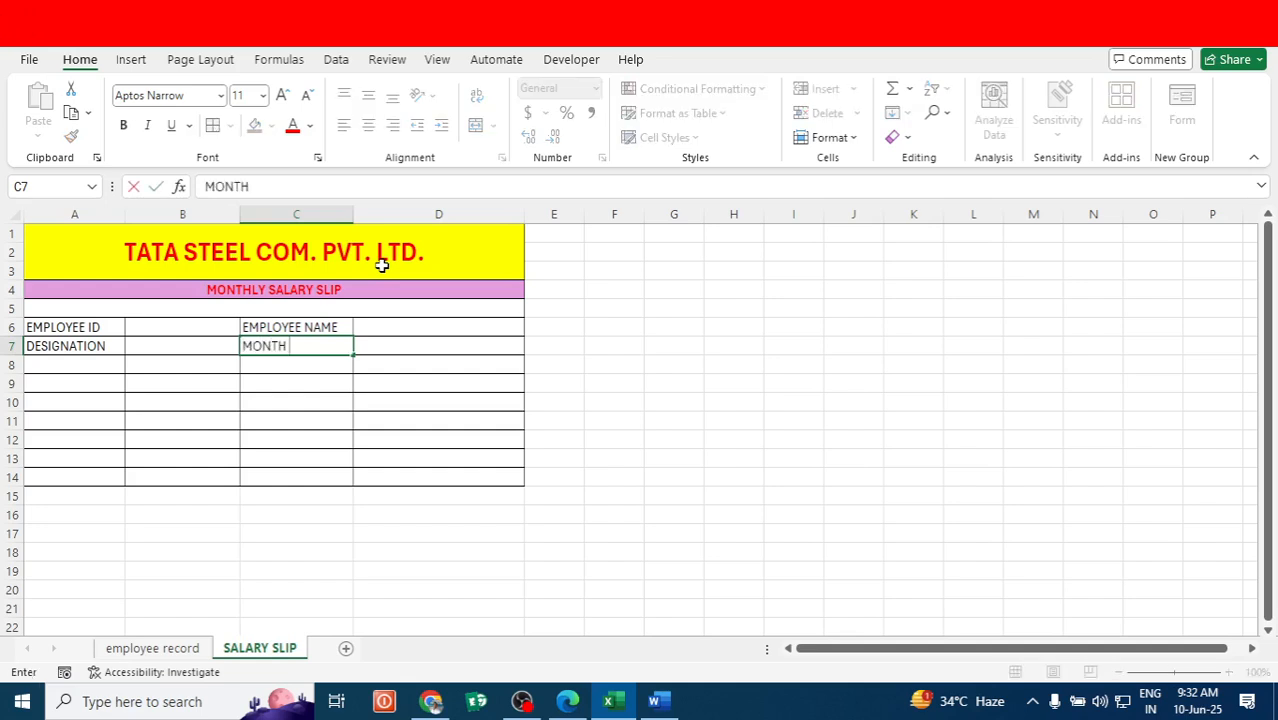
pyautogui.write('& YEART')
pyautogui.click(76, 383)
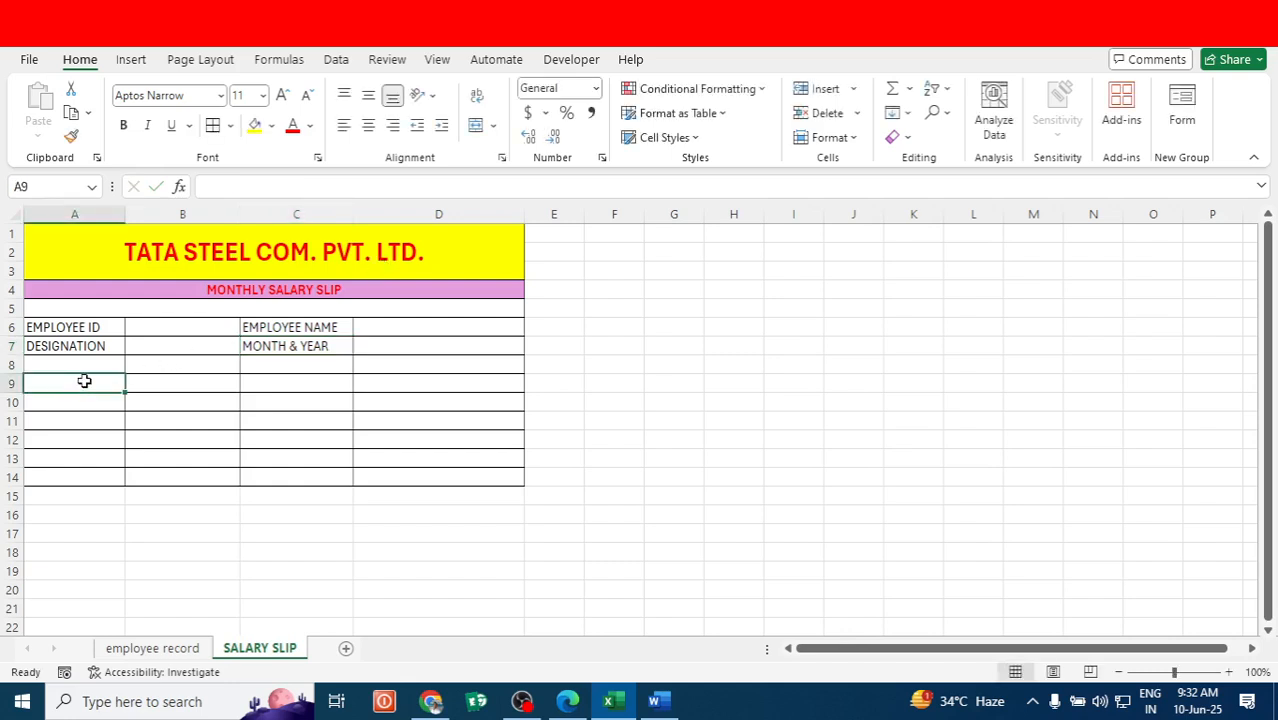
# Merge and center cells A8:D8 below the DESIGNATION row.
pyautogui.moveTo(83, 364); pyautogui.dragTo(382, 368)
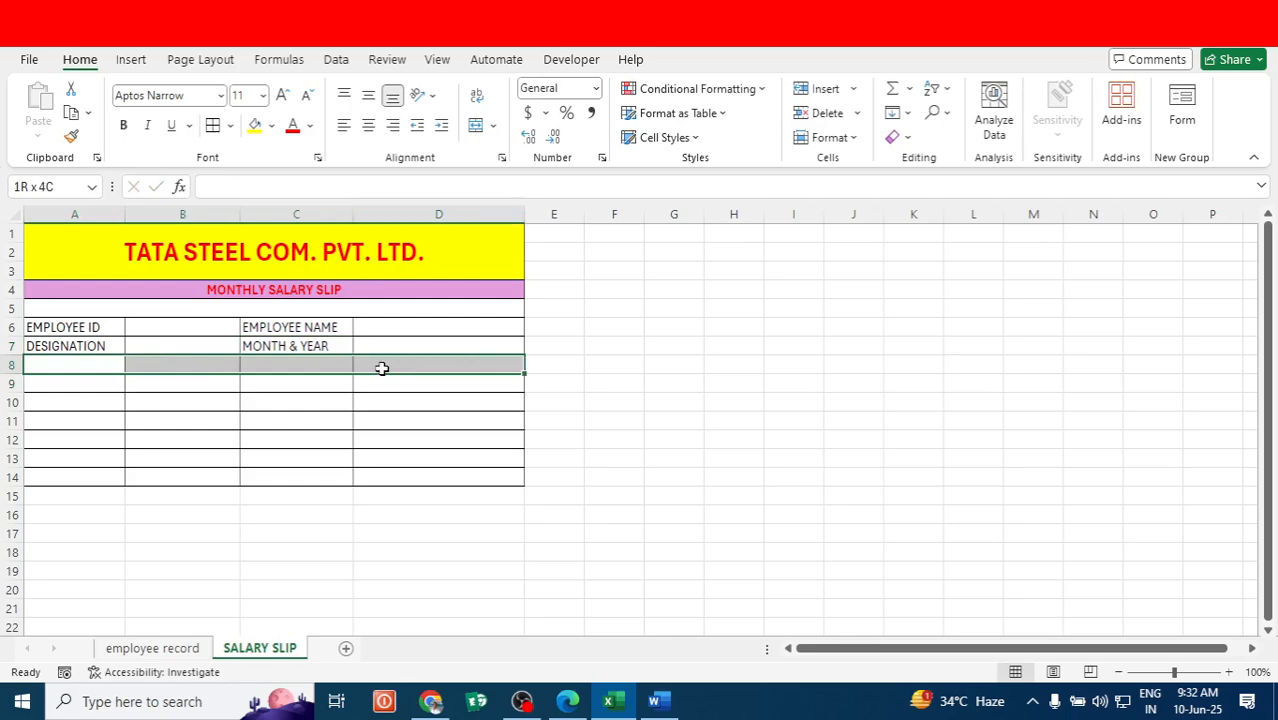
pyautogui.click(487, 129)
# Enter the heading EARNINGS in cell A9 and make it bold.
pyautogui.click(73, 384)
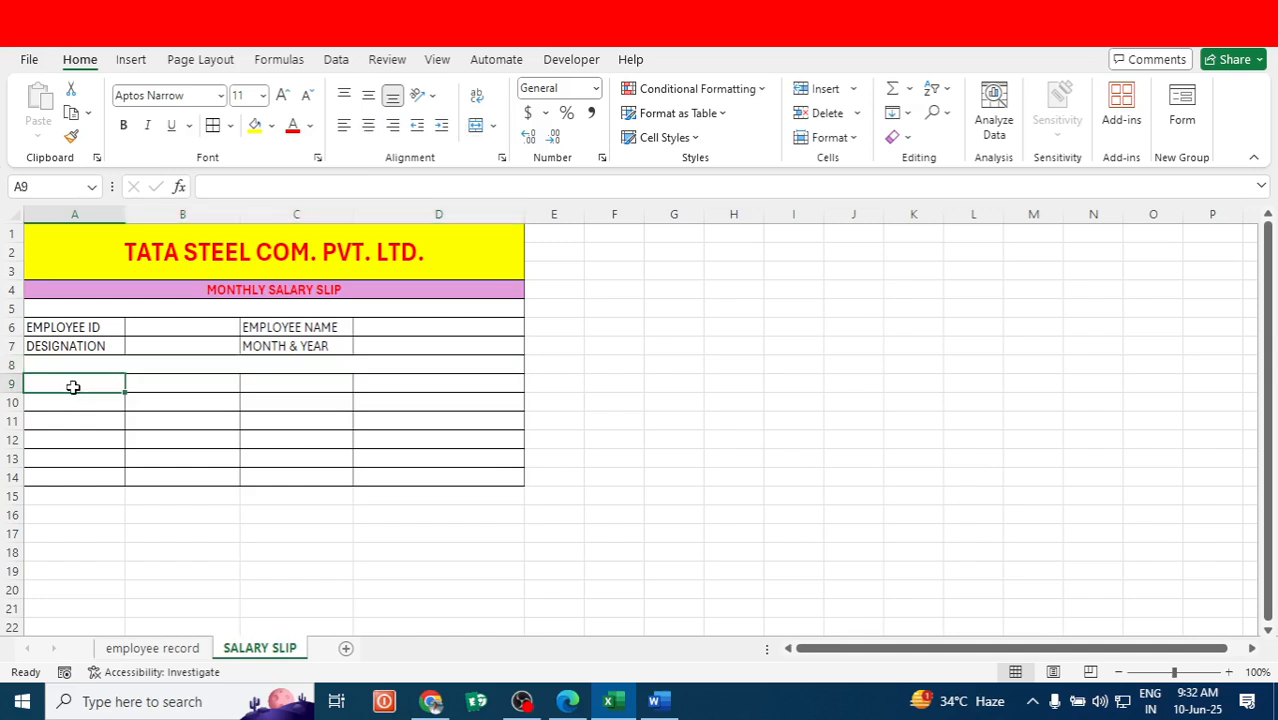
pyautogui.write('EARN')
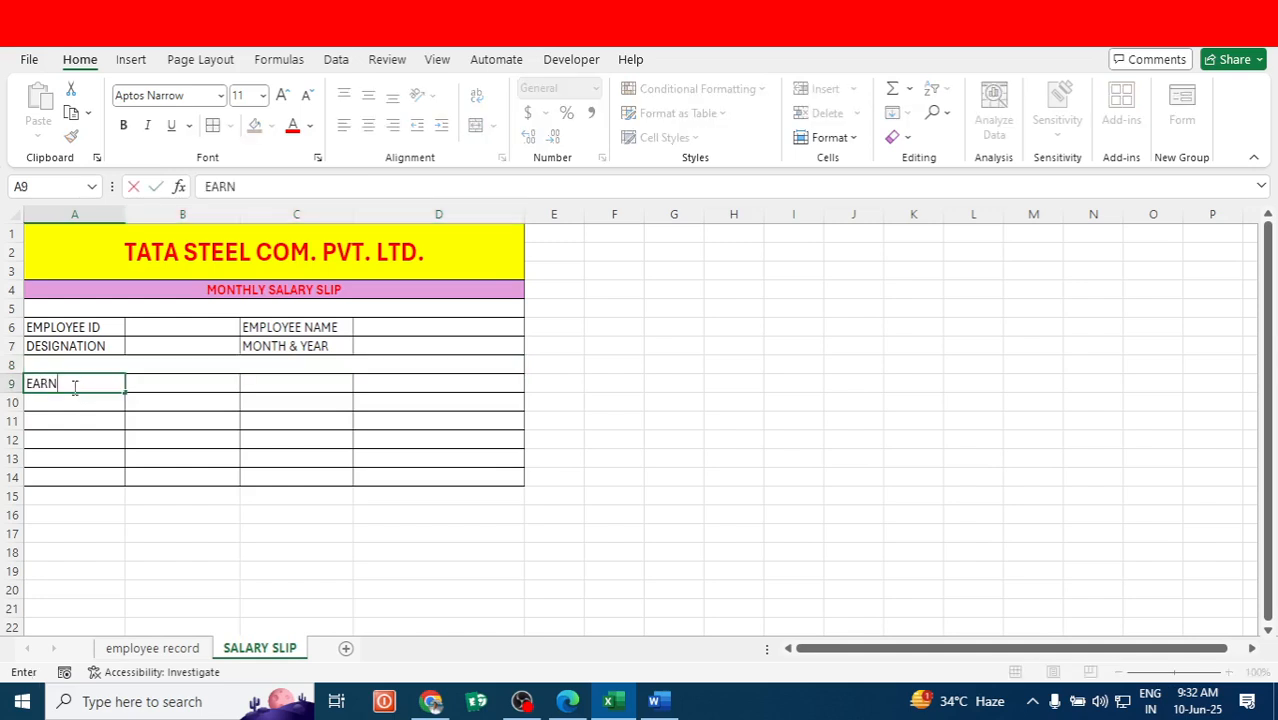
pyautogui.write('INGS')
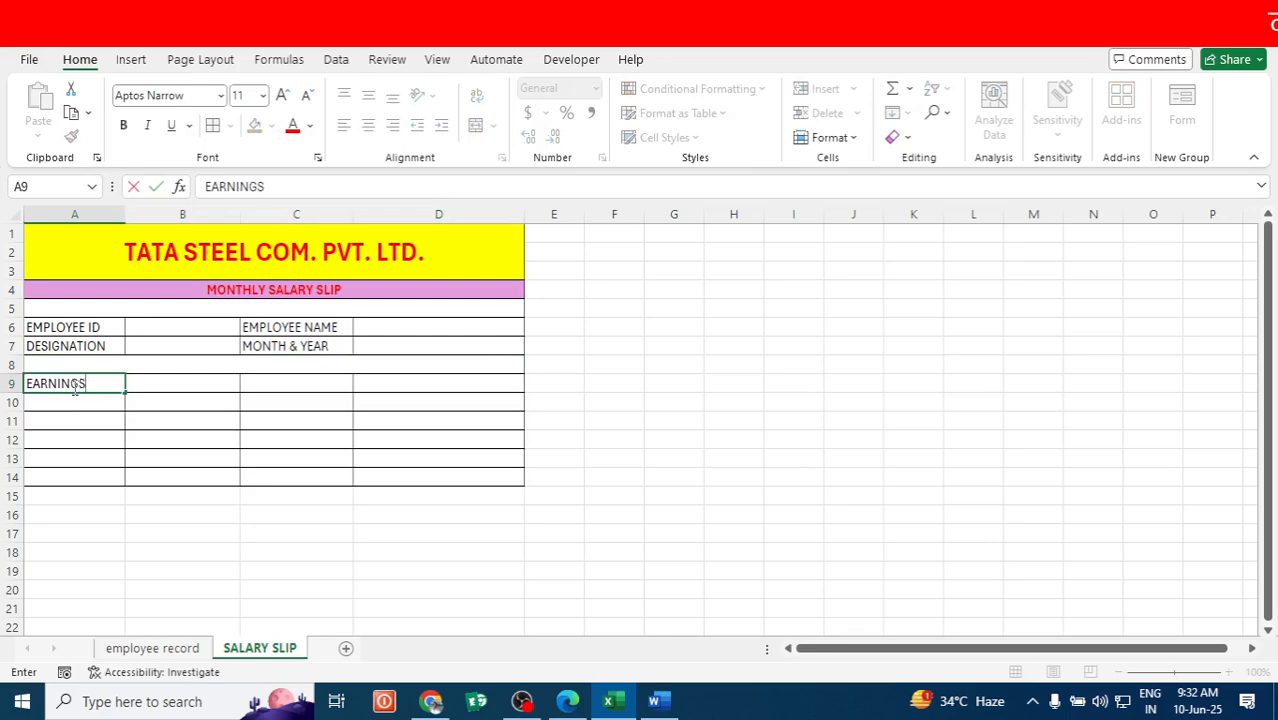
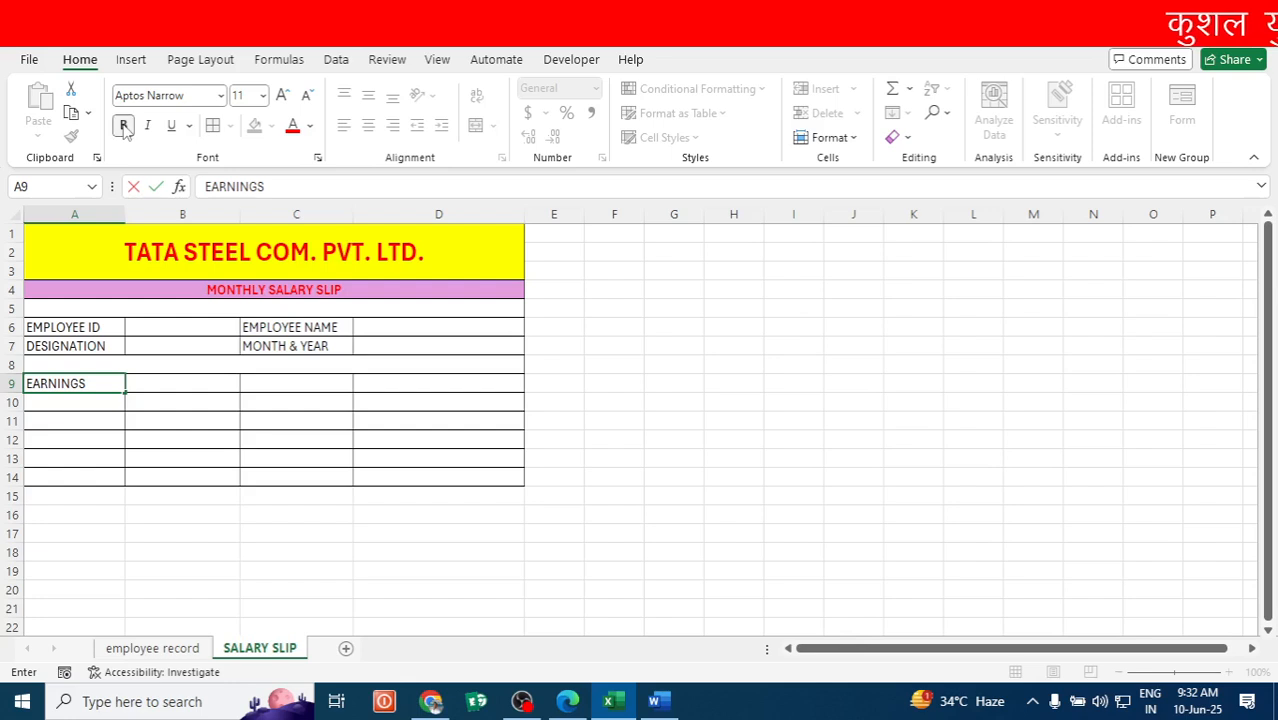
pyautogui.click(115, 420)
pyautogui.click(103, 382)
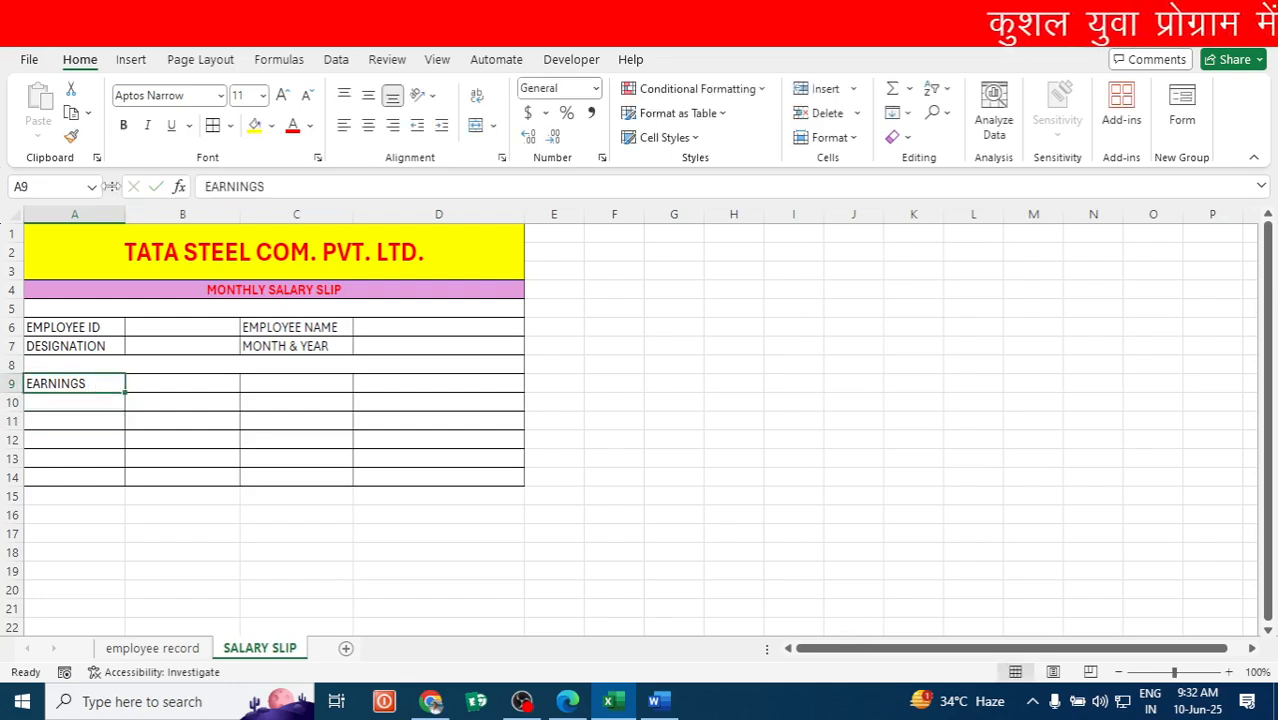
pyautogui.click(123, 125)
# Enter the heading DEDUCTIONS in cell C9.
pyautogui.click(312, 381)
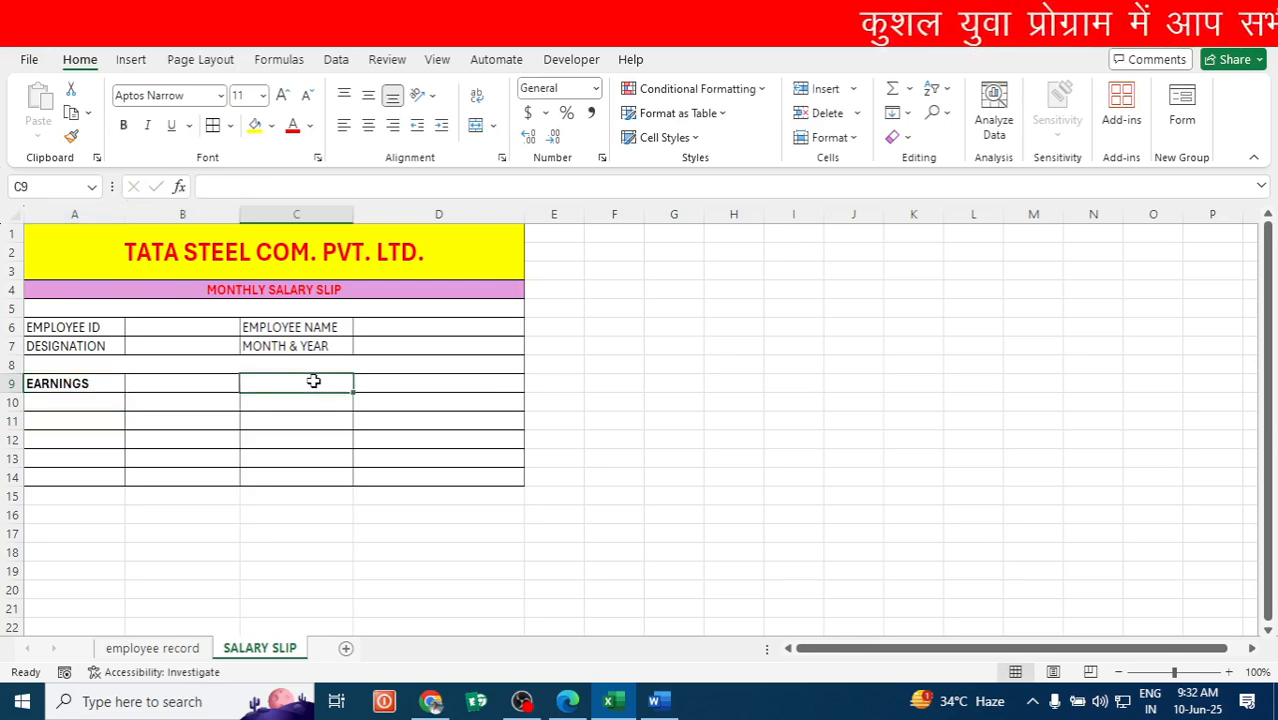
pyautogui.write('D')
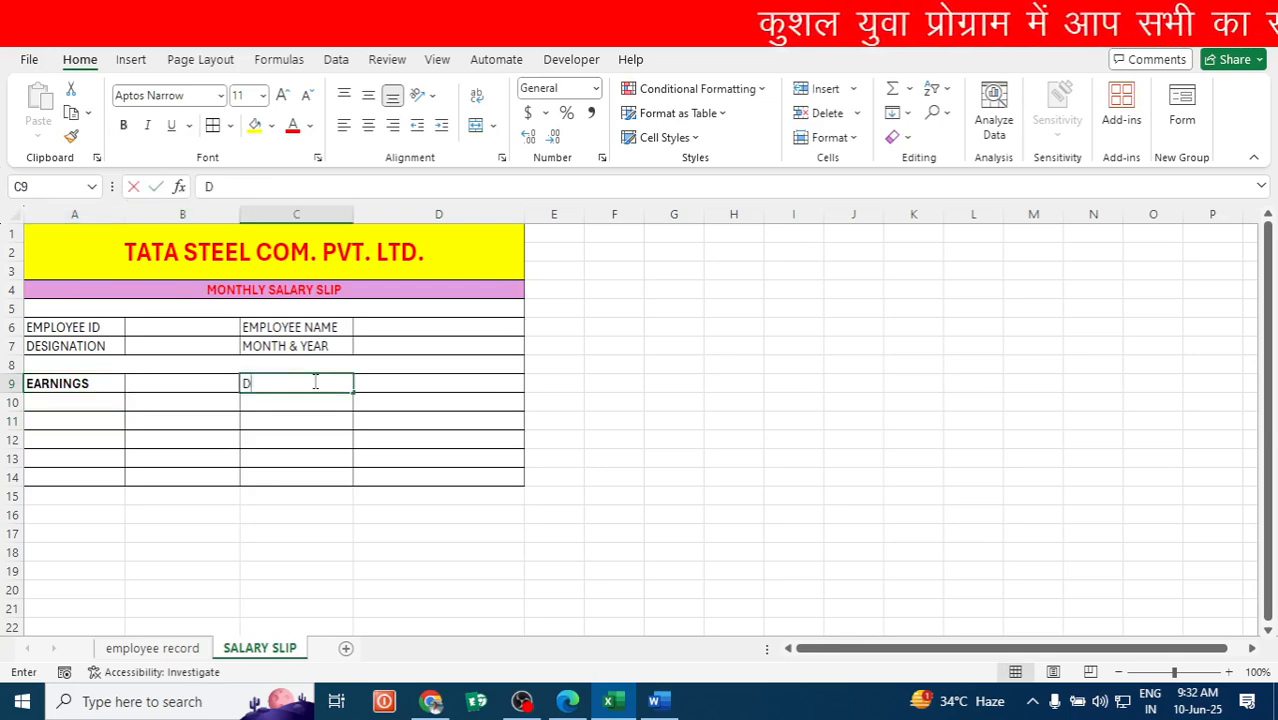
pyautogui.write('EDUCTIONS')
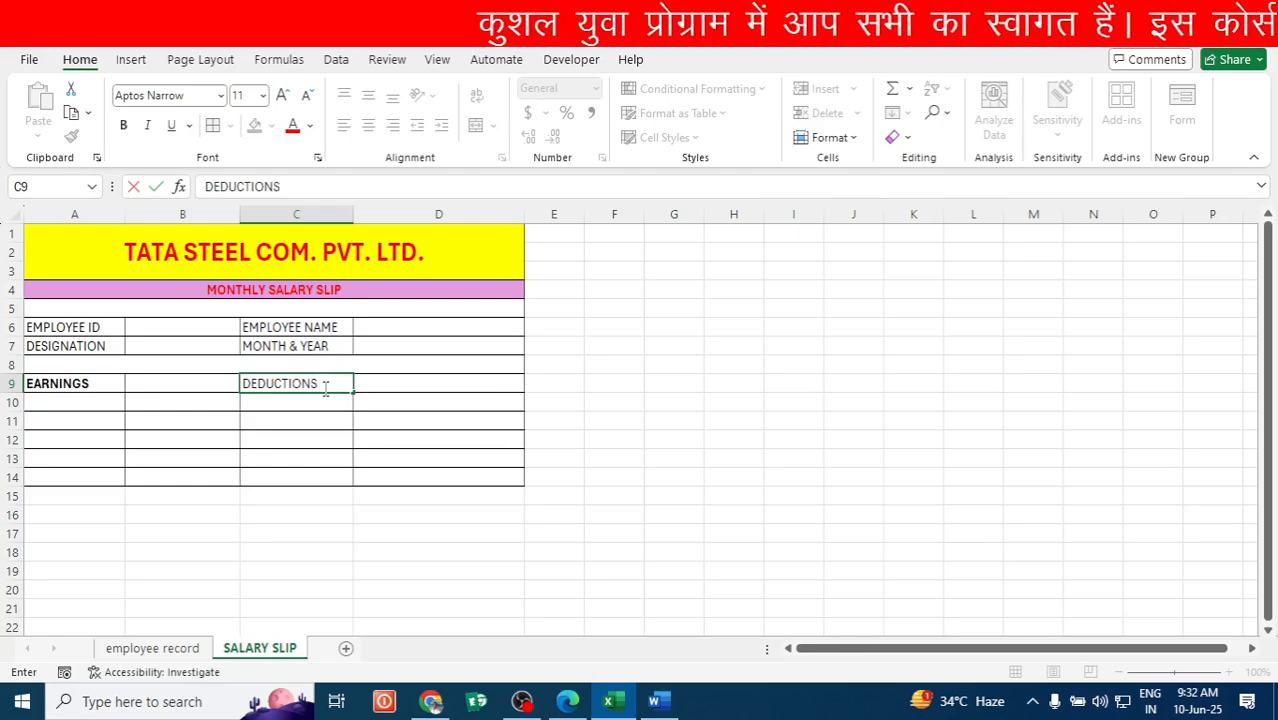
# Enter the DEDUCTIONS heading in cell C9 and make it bold.
pyautogui.click(320, 437)
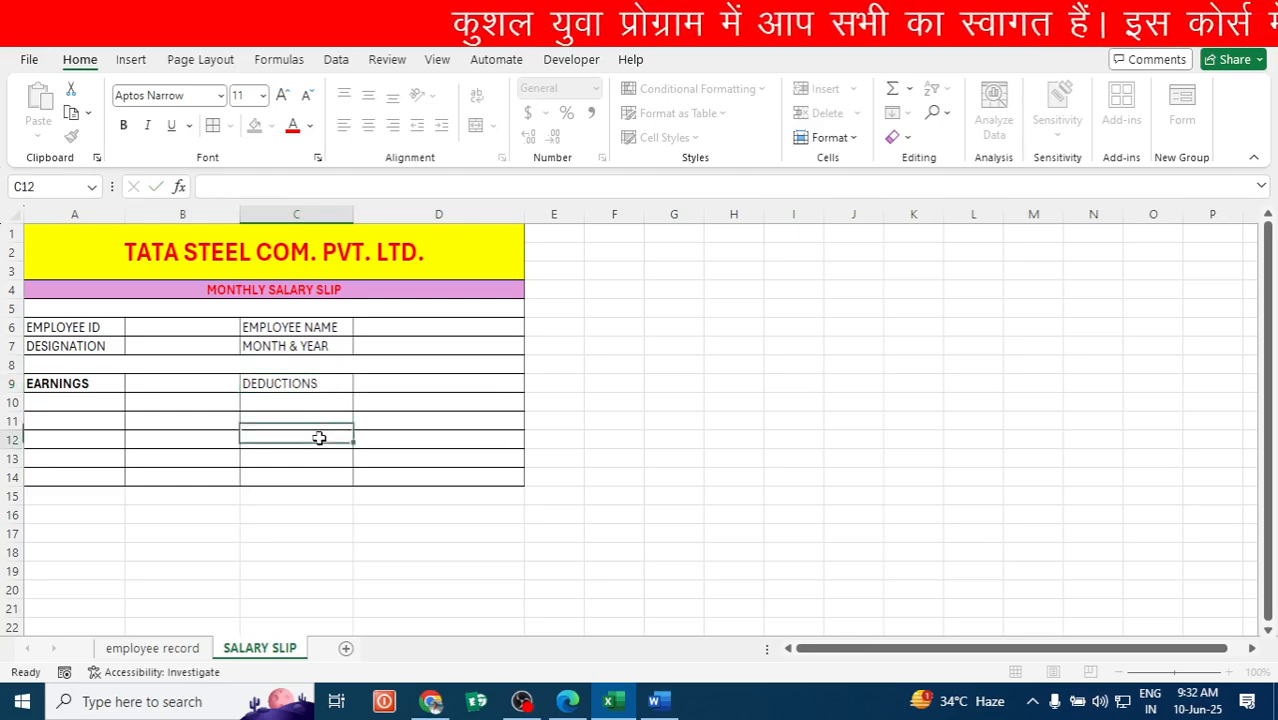
pyautogui.click(317, 384)
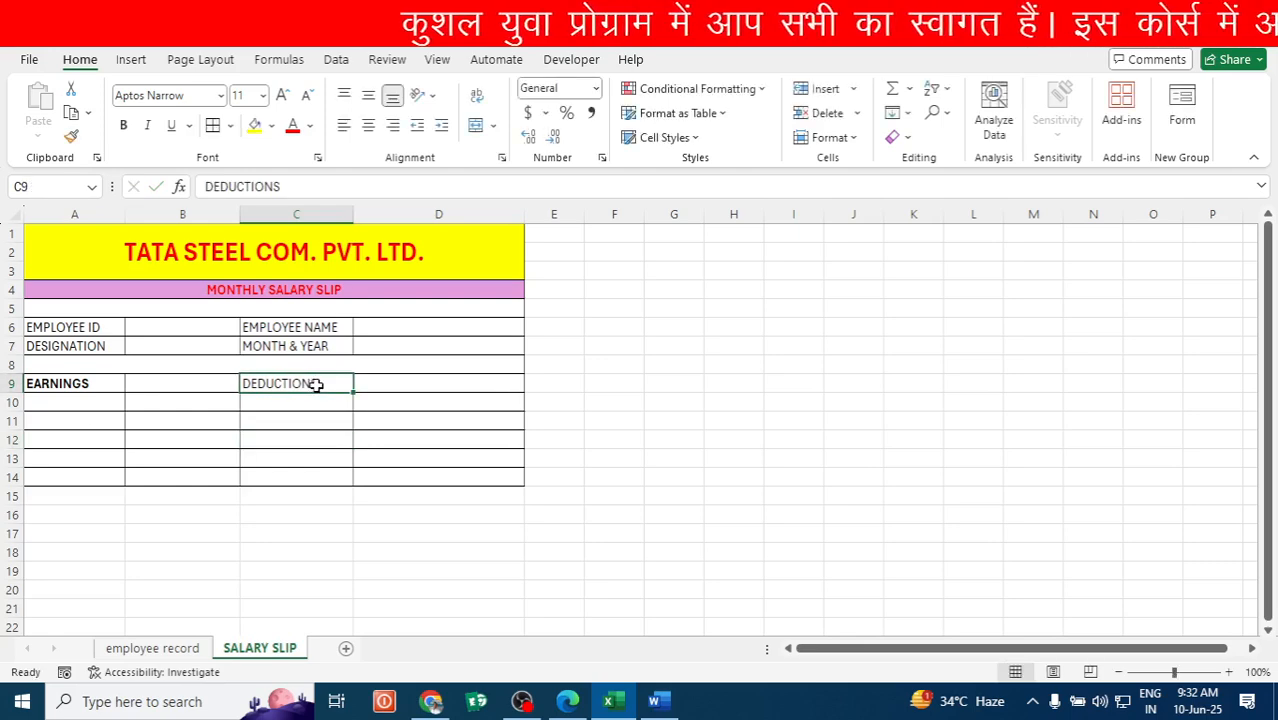
pyautogui.click(123, 125)
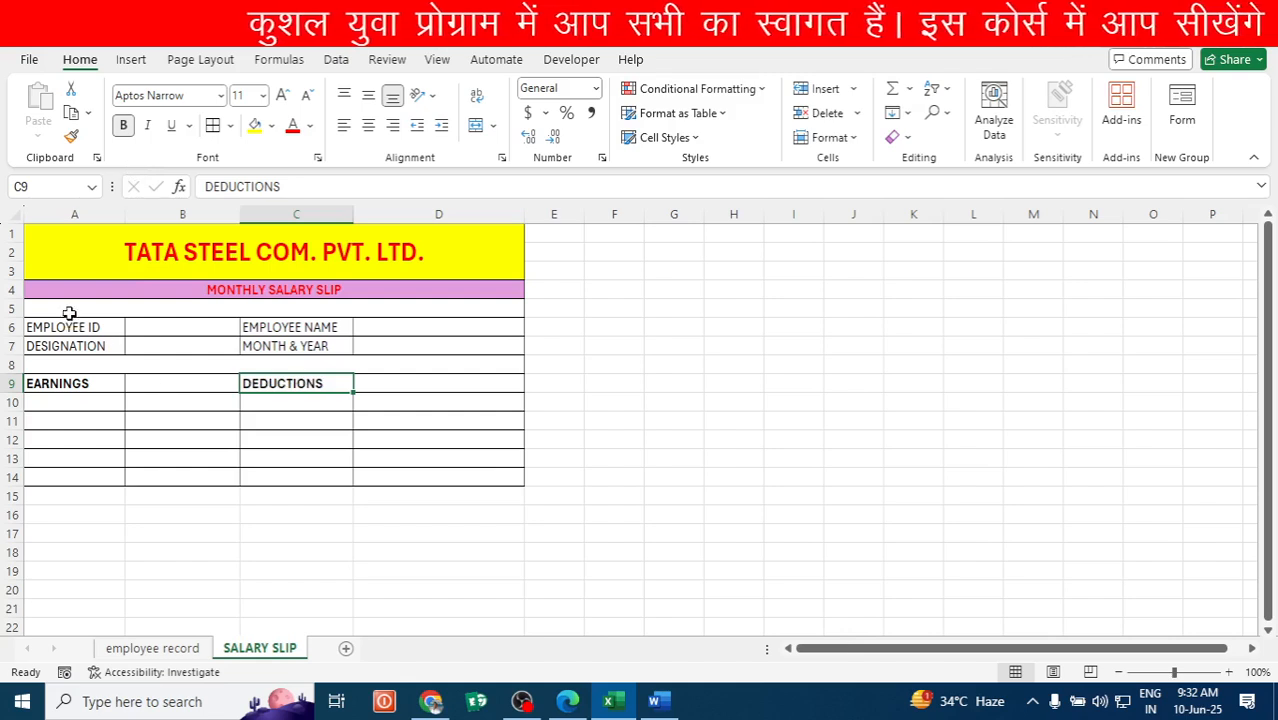
# Center the contents of the entire SALARY SLIP sheet both horizontally and vertically.
pyautogui.click(14, 215)
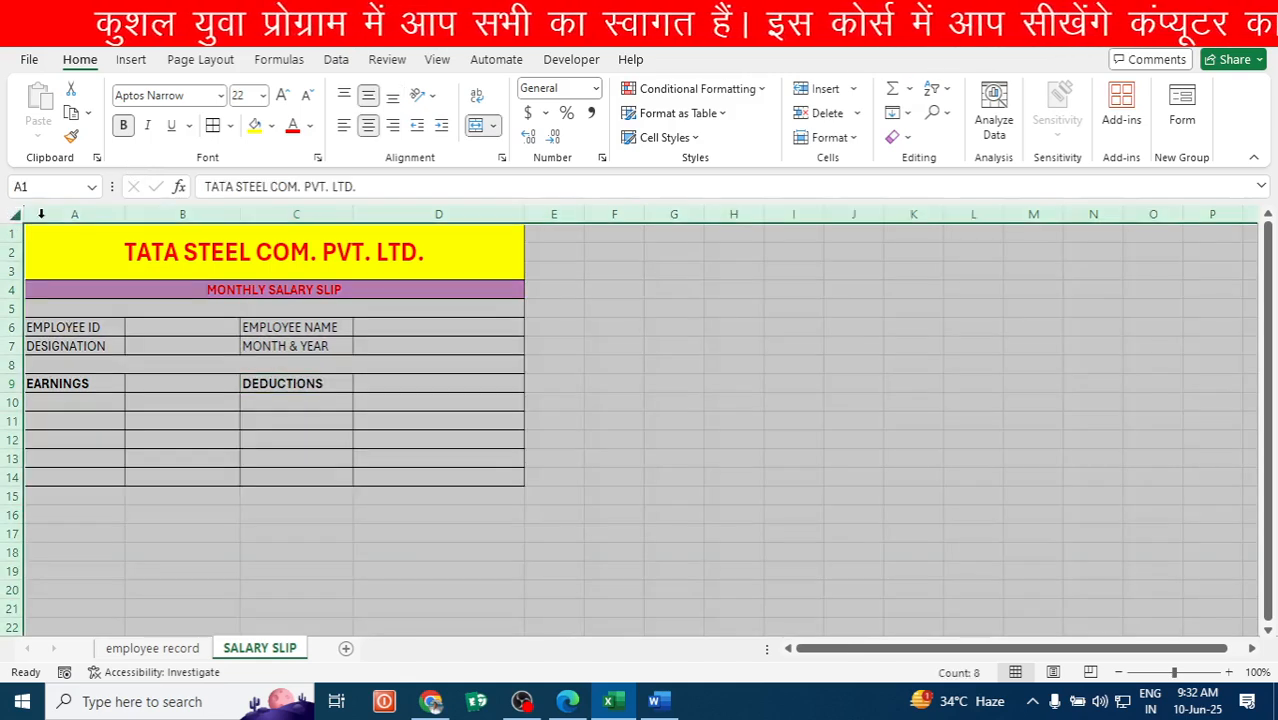
pyautogui.click(368, 125)
pyautogui.click(368, 125)
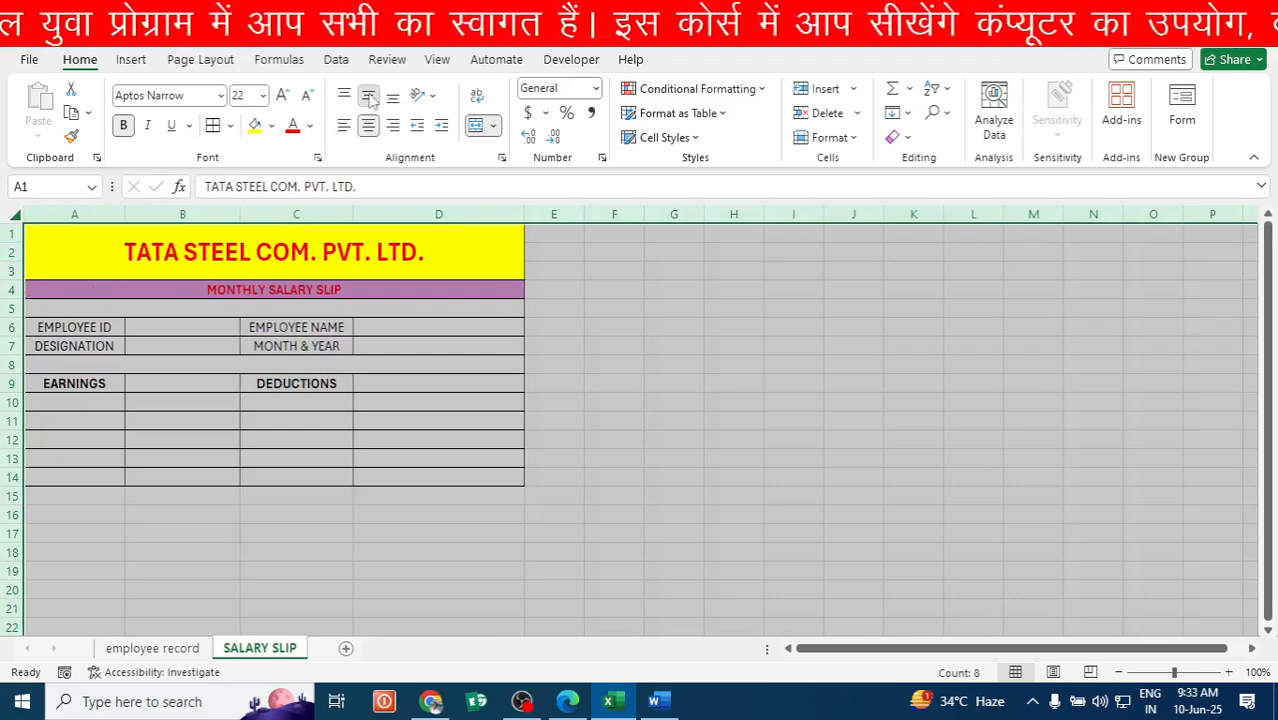
pyautogui.click(368, 96)
pyautogui.click(368, 96)
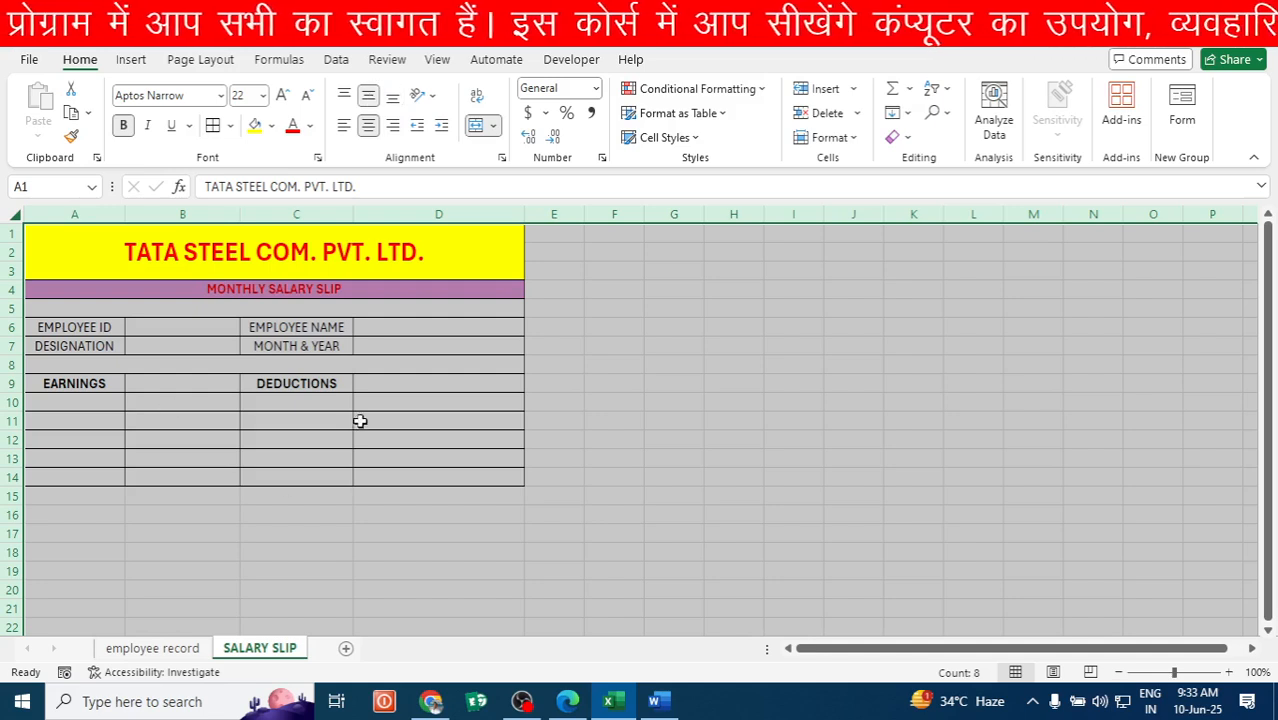
# Enter BASIC in cell A10 as the first item under the EARNINGS heading.
pyautogui.click(77, 437)
pyautogui.click(72, 404)
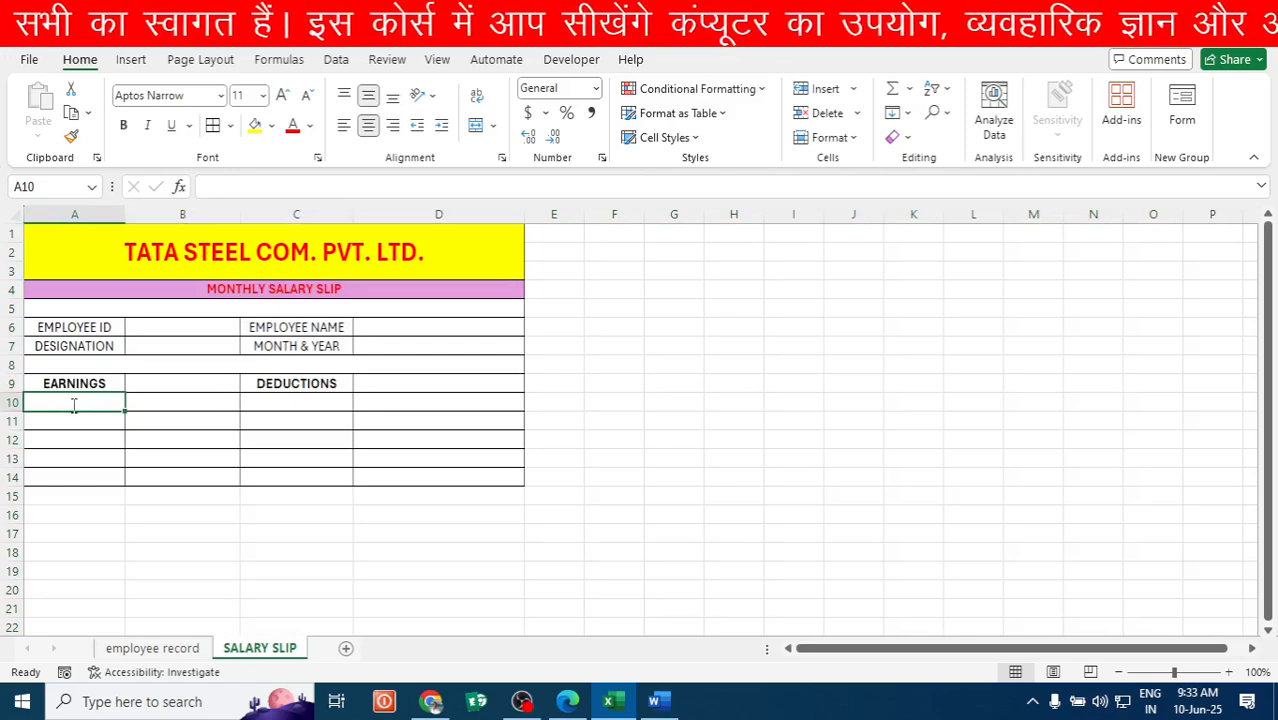
pyautogui.write('BSIC')
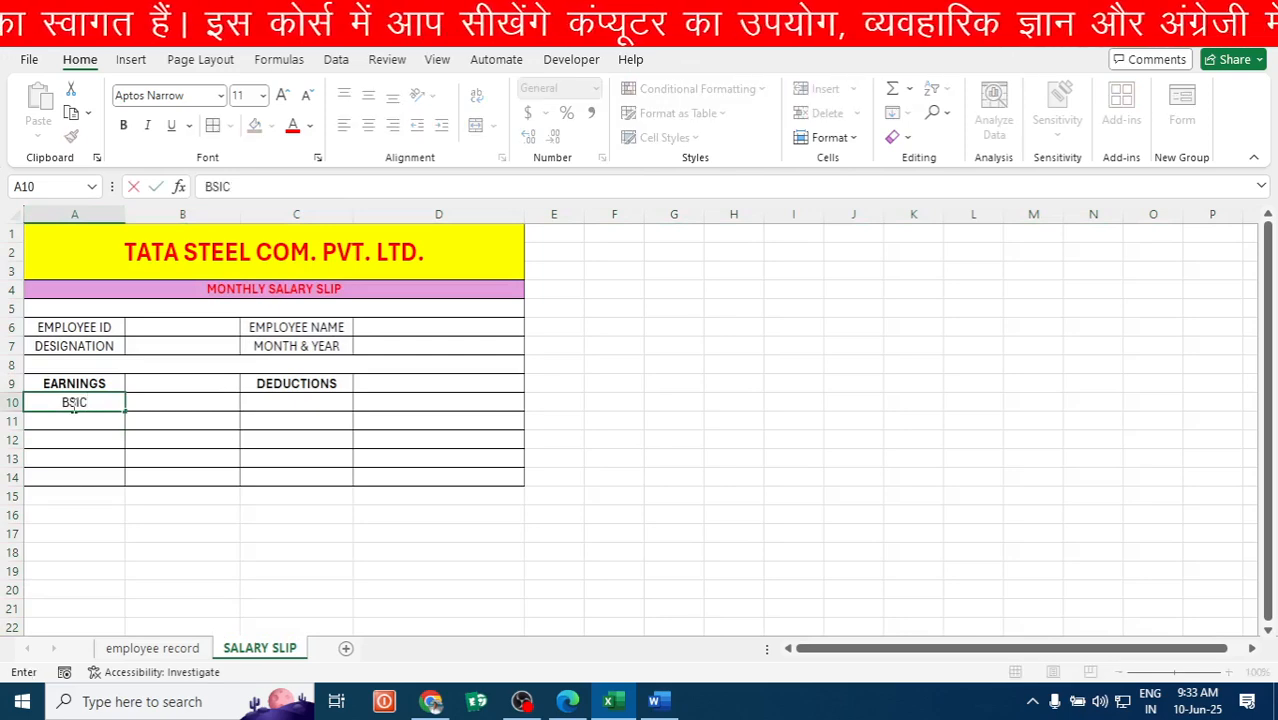
pyautogui.press('BackSpace')
pyautogui.press('BackSpace')
pyautogui.press('BackSpace')
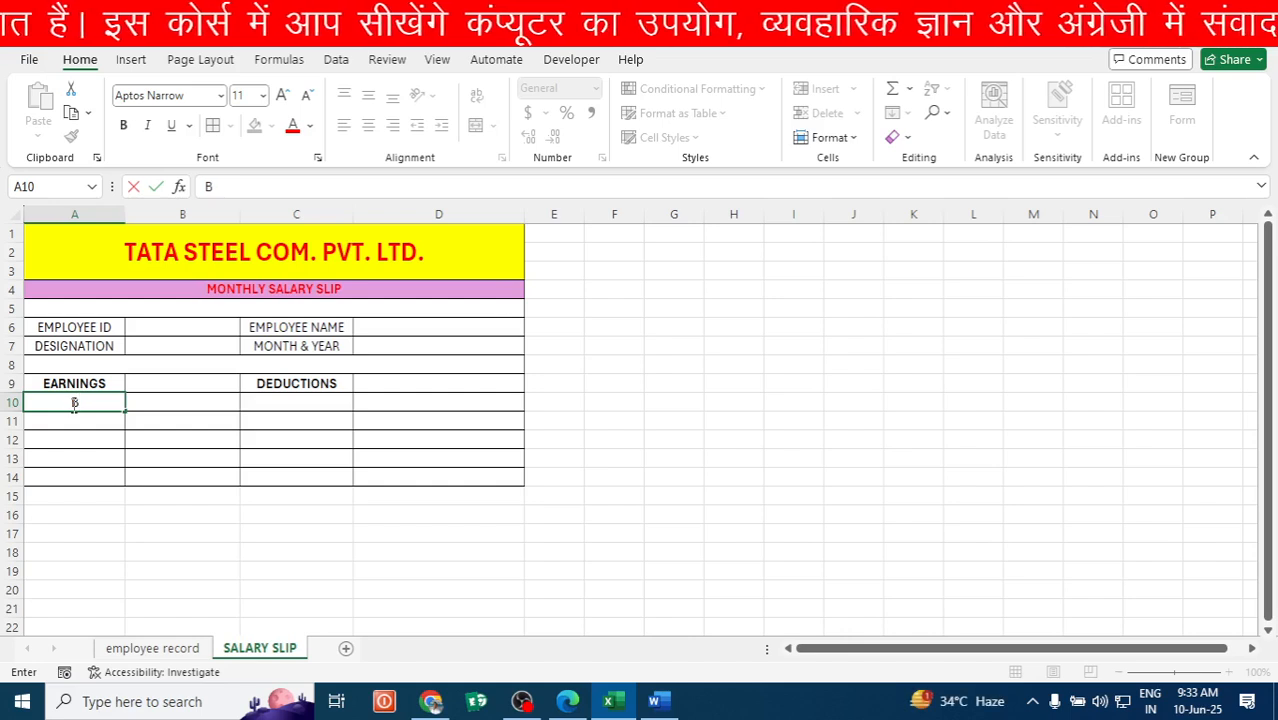
pyautogui.write('ASIC')
pyautogui.press('Return')
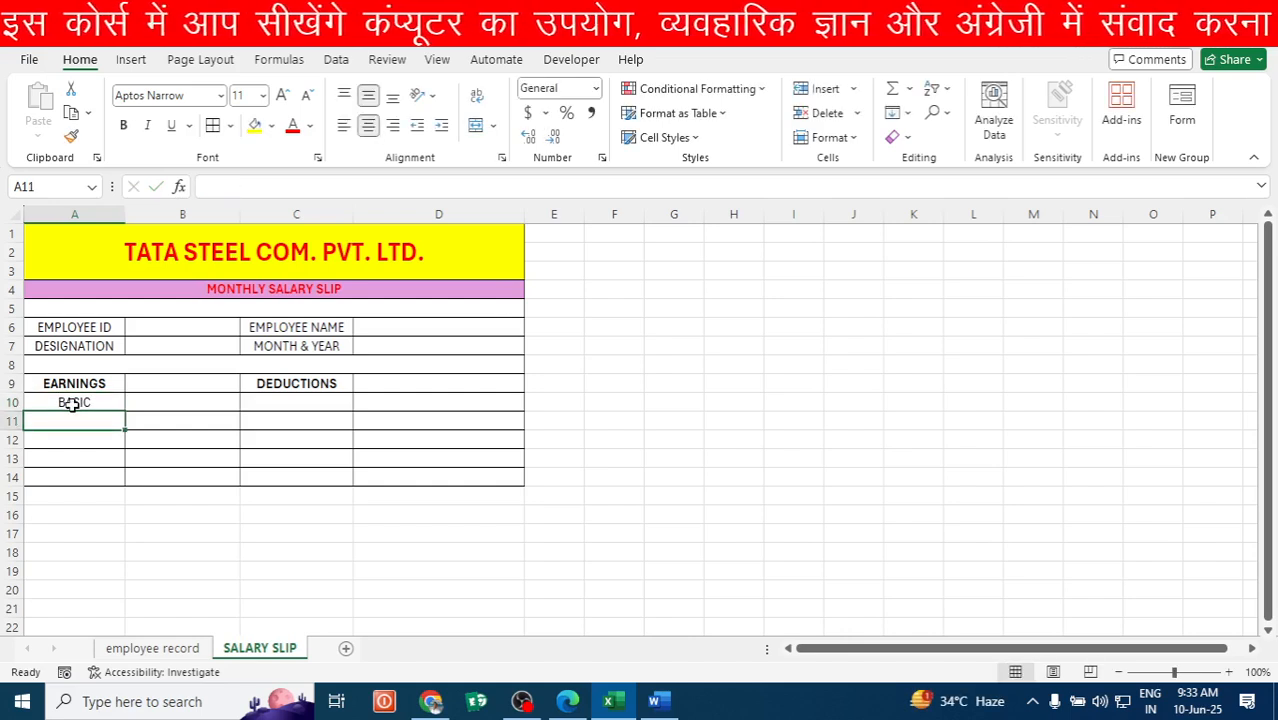
# Add the earnings labels OVER TIME AMT. in cell A11 and CONVEYANCE in cell A12.
pyautogui.write('O')
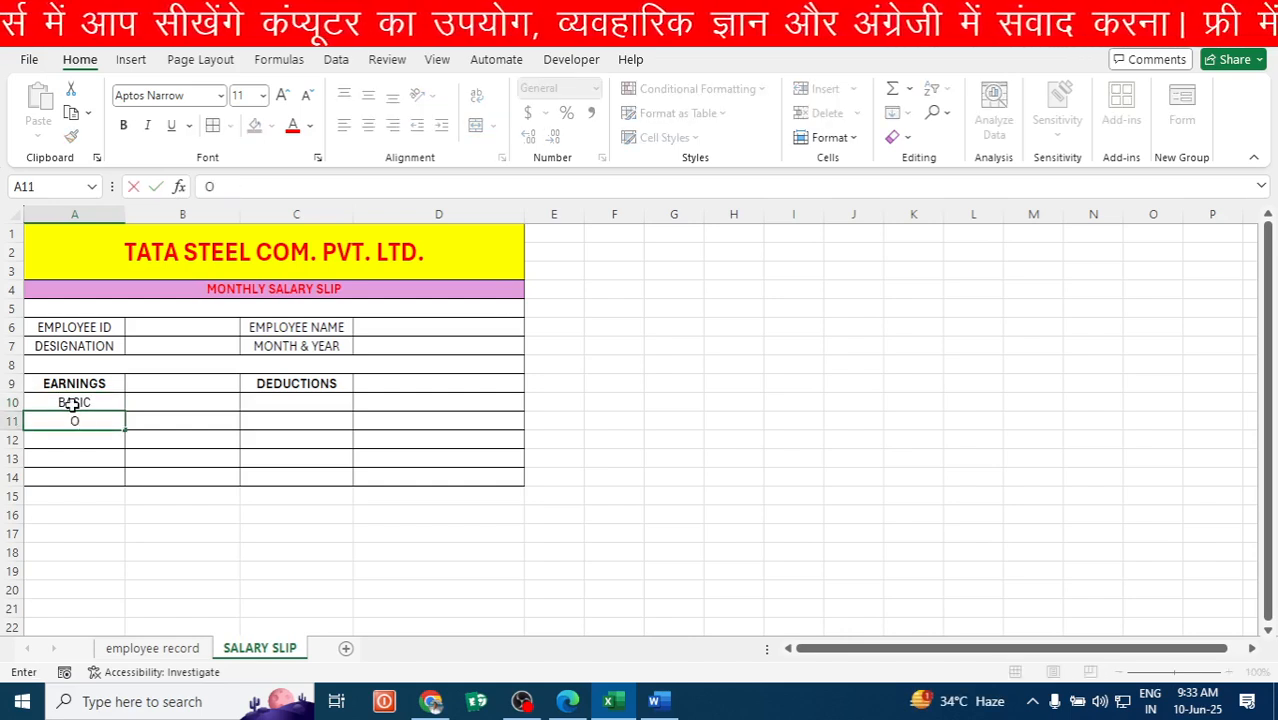
pyautogui.write('VER TIM')
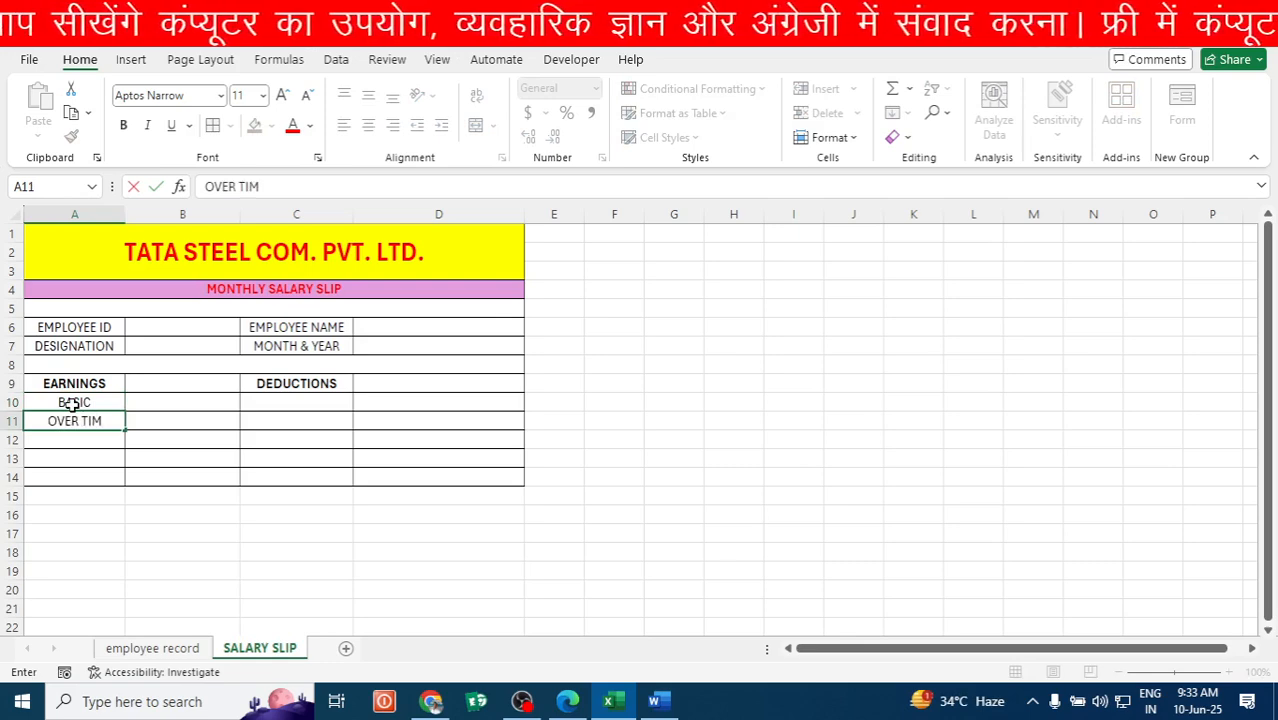
pyautogui.write('E AMT.')
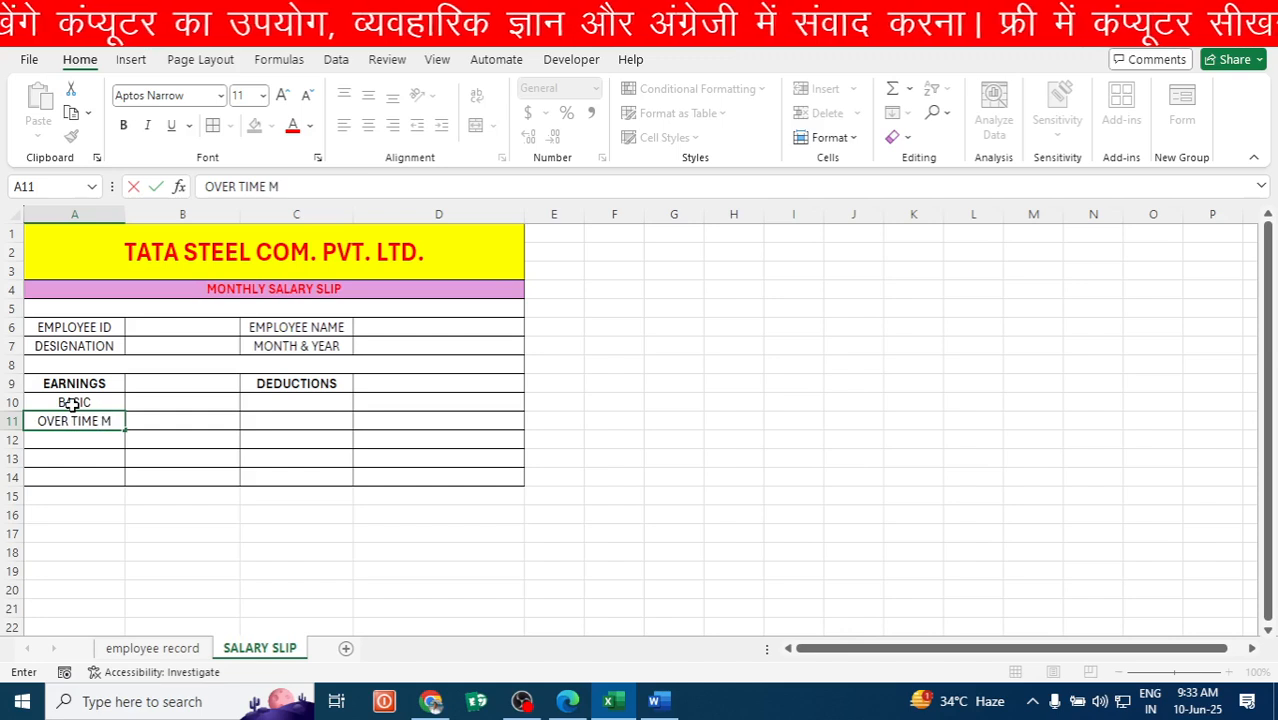
pyautogui.press('Return')
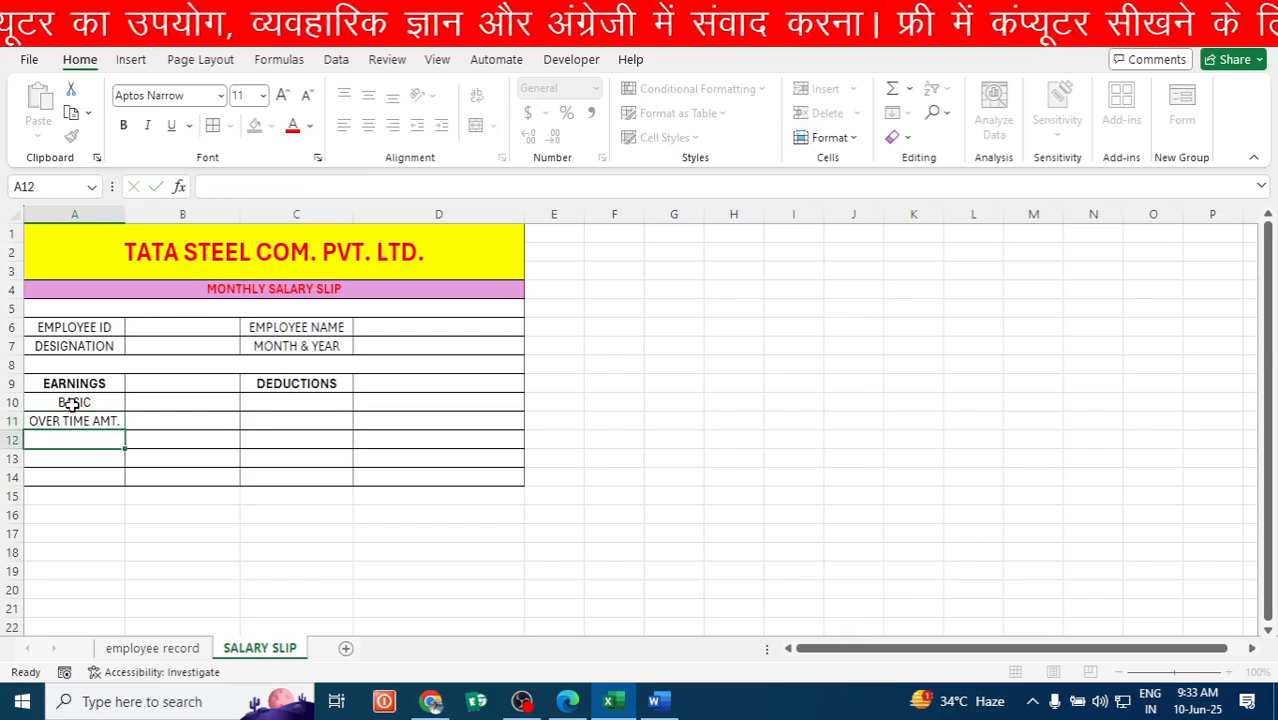
pyautogui.write('C')
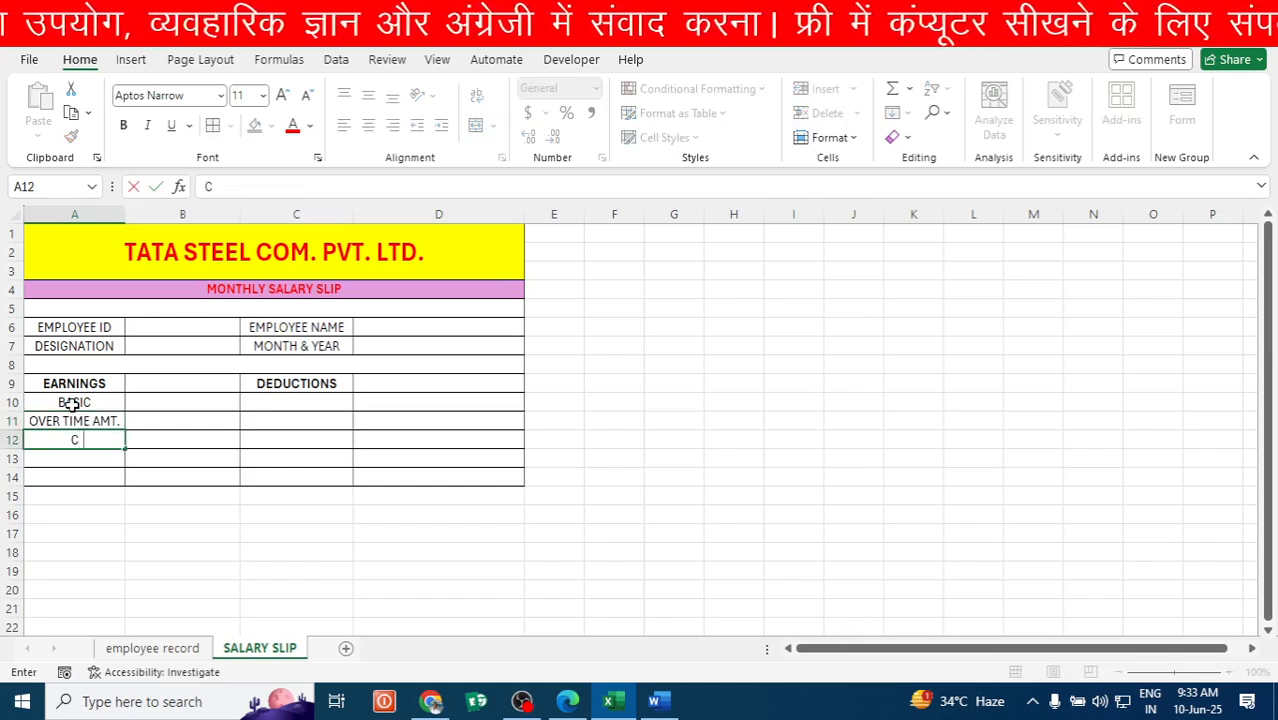
pyautogui.write('ONVEYANCE')
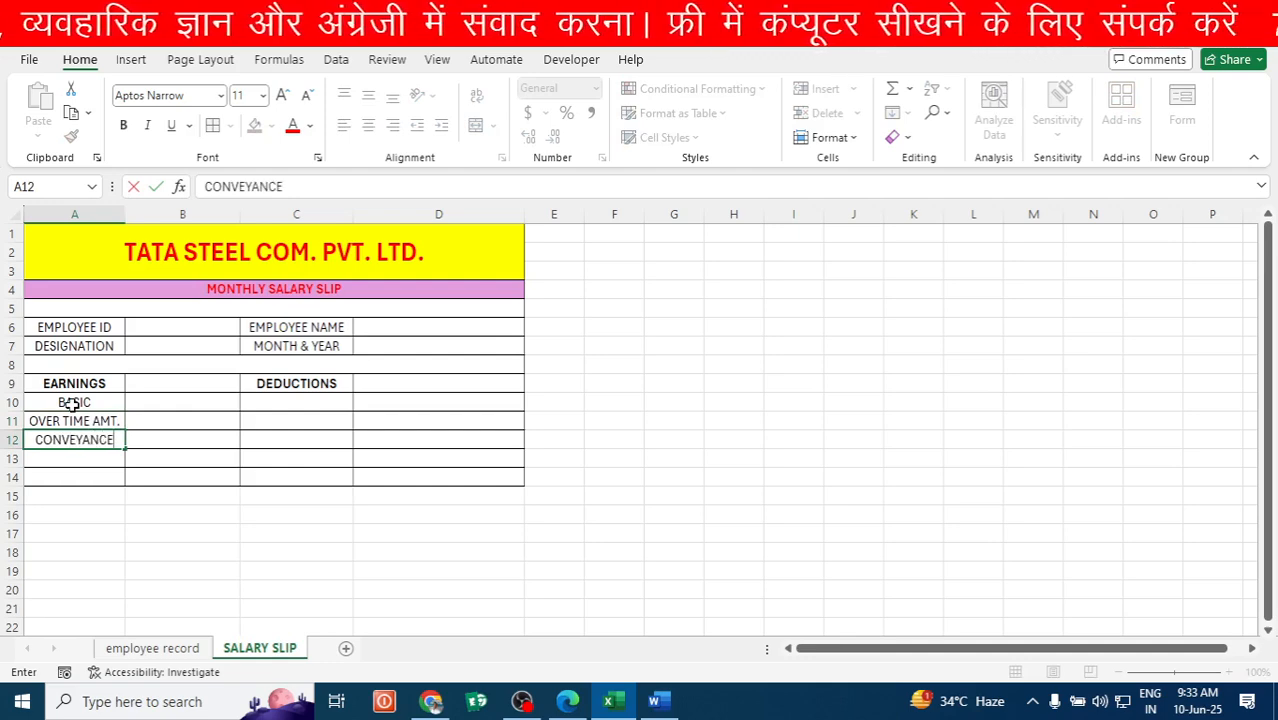
pyautogui.press('Return')
# Enter the earnings label EXTRA INCOME in cell A13.
pyautogui.write('E')
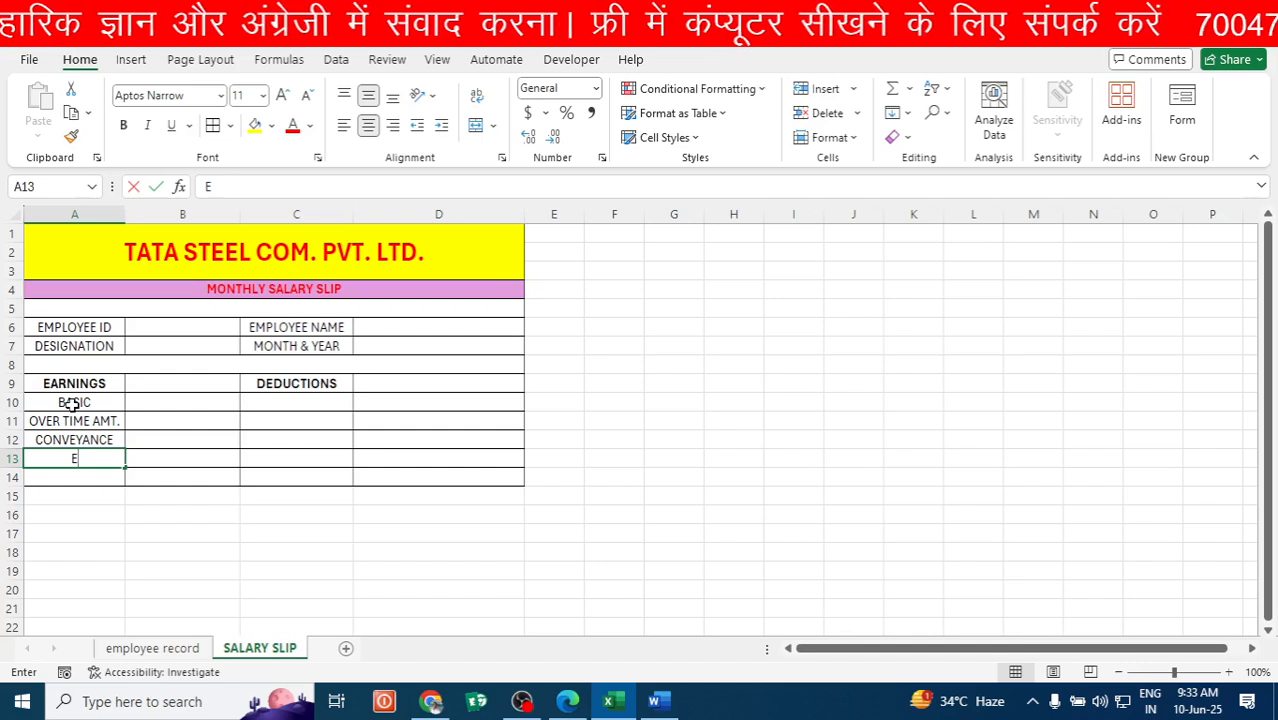
pyautogui.write('XTRA INCOME')
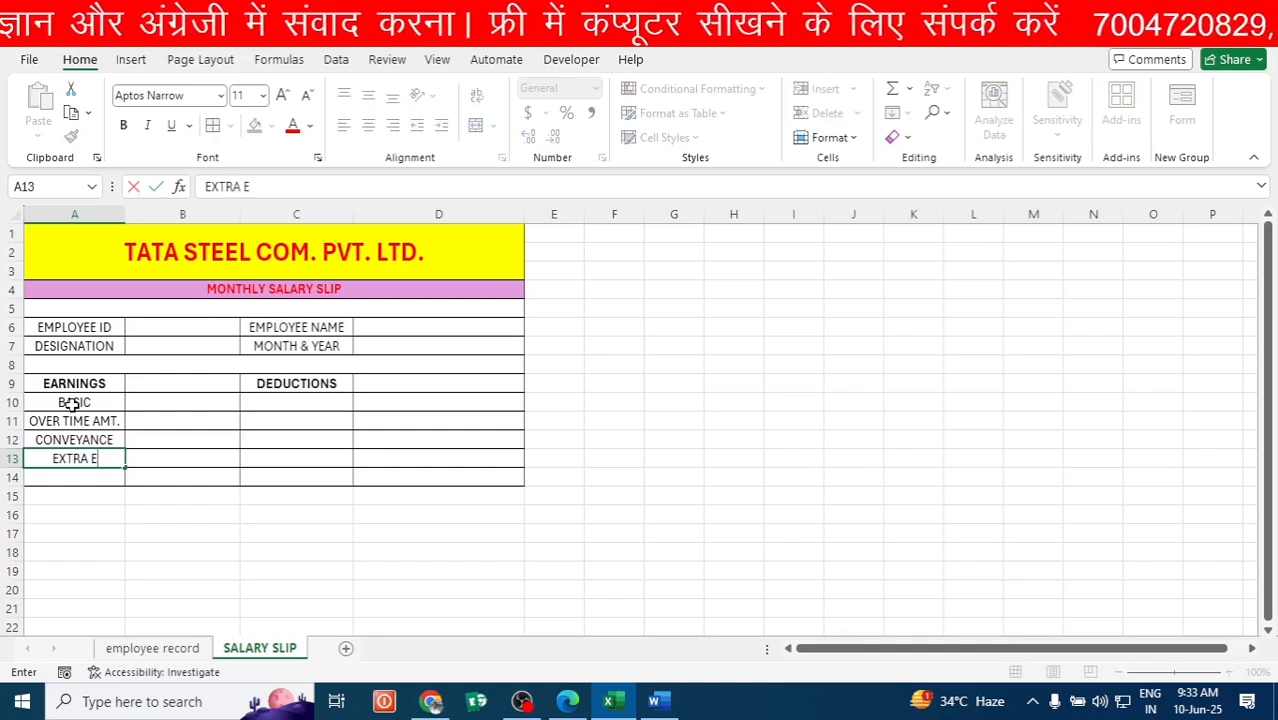
pyautogui.press('BackSpace')
pyautogui.write('INCOME')
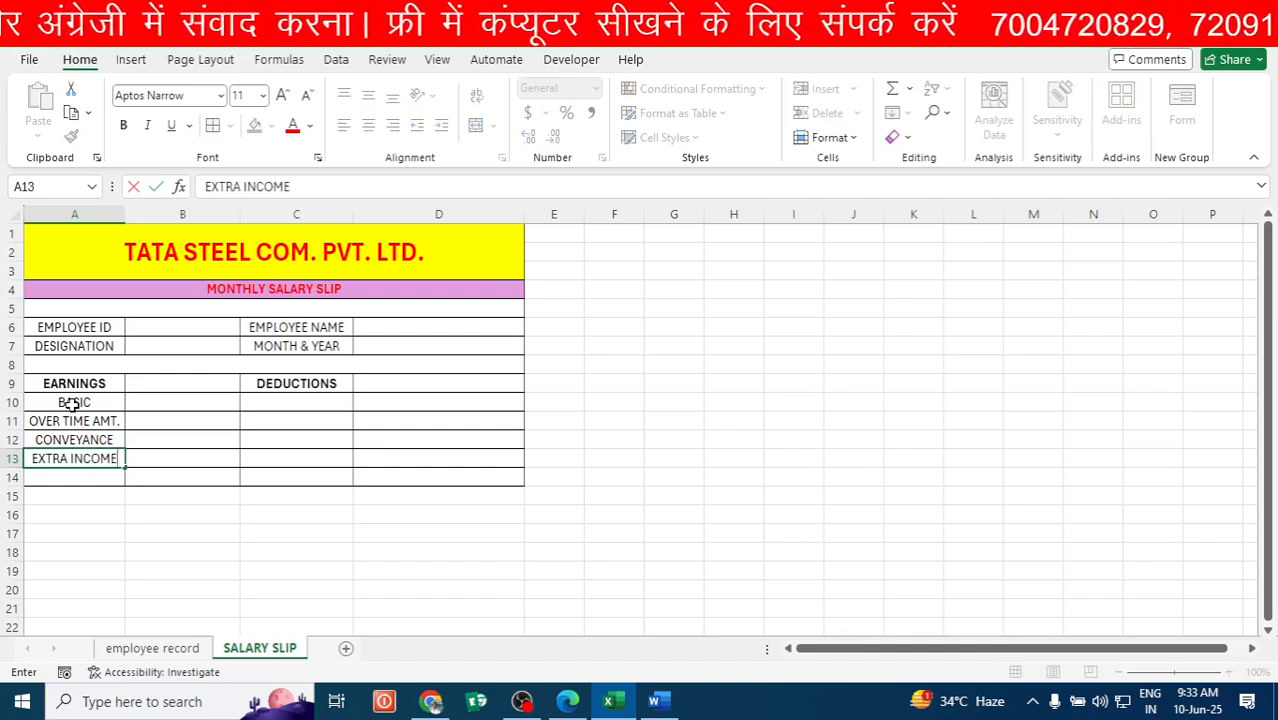
# Enter TOTAL ADDITION in cell A14 and widen column A slightly so the label has room.
pyautogui.click(70, 477)
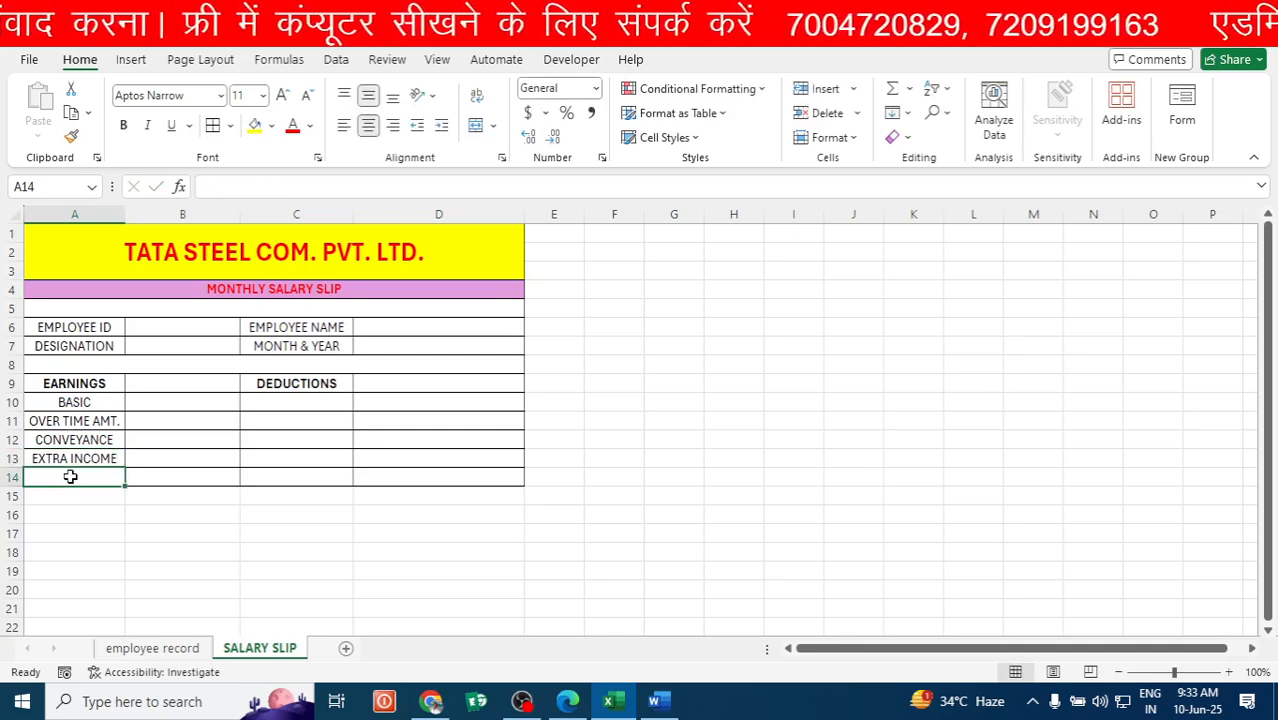
pyautogui.write('TOTAL')
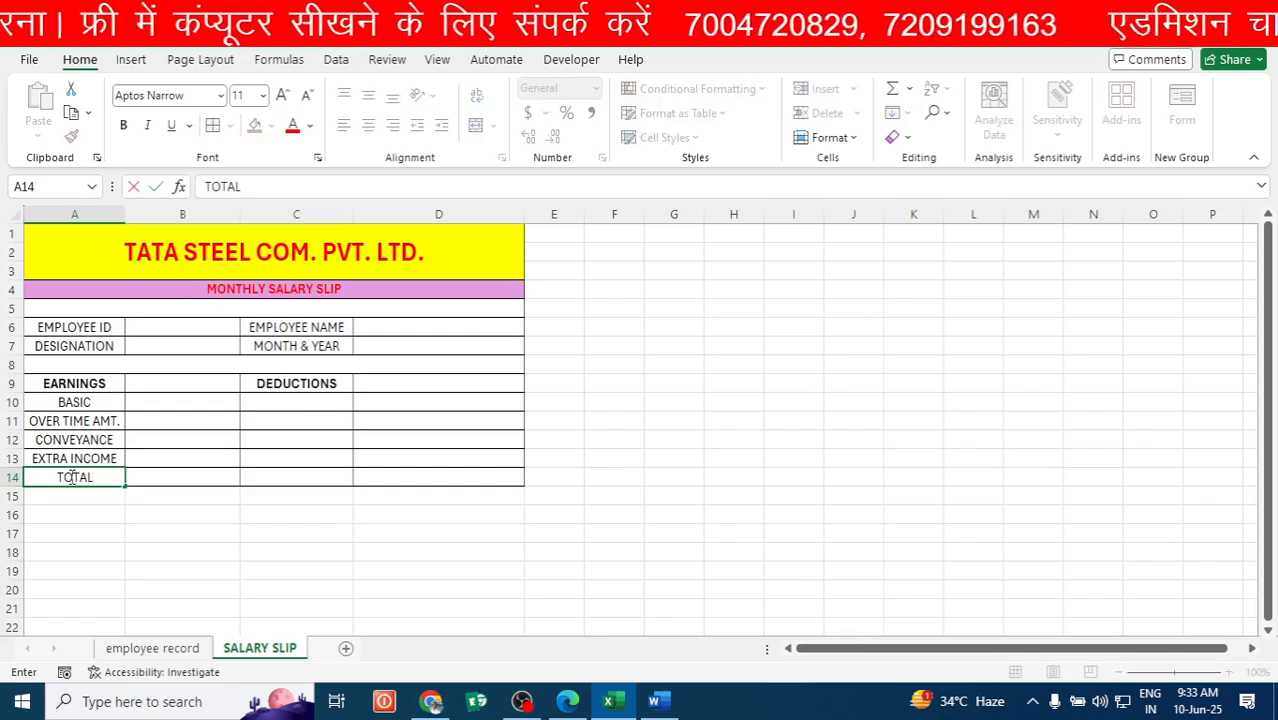
pyautogui.write(' ADDITION')
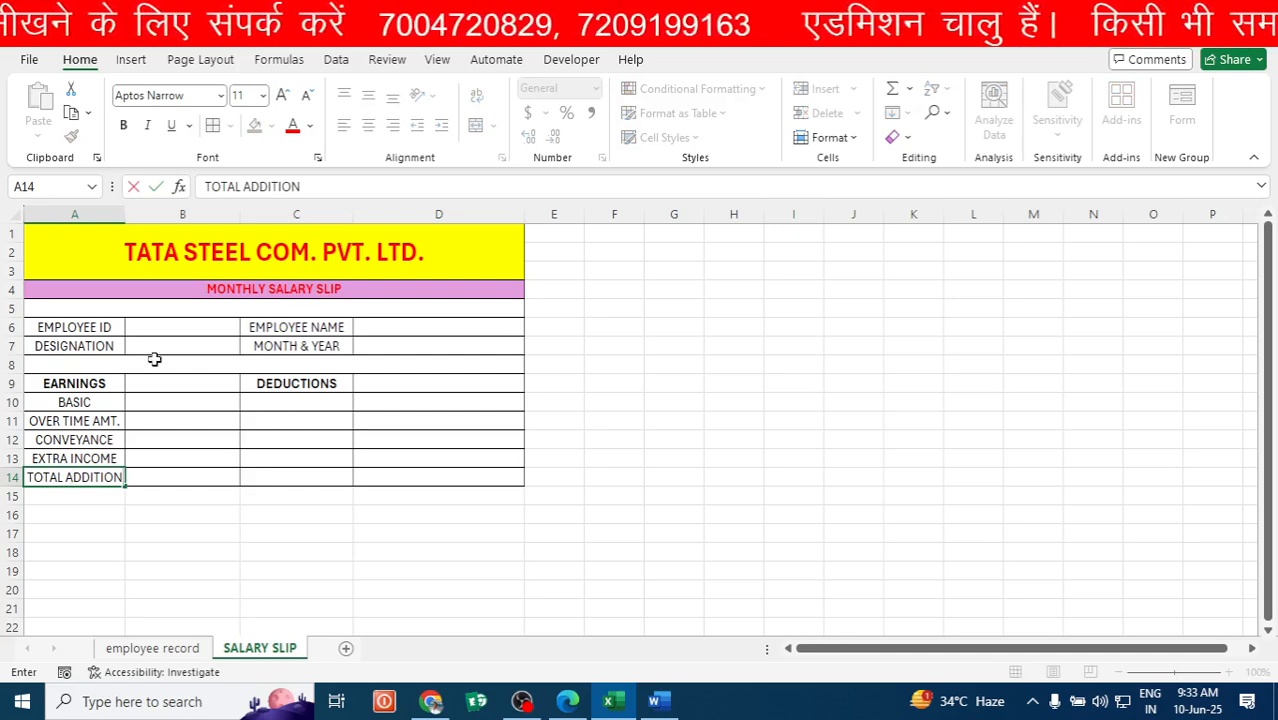
pyautogui.click(120, 214)
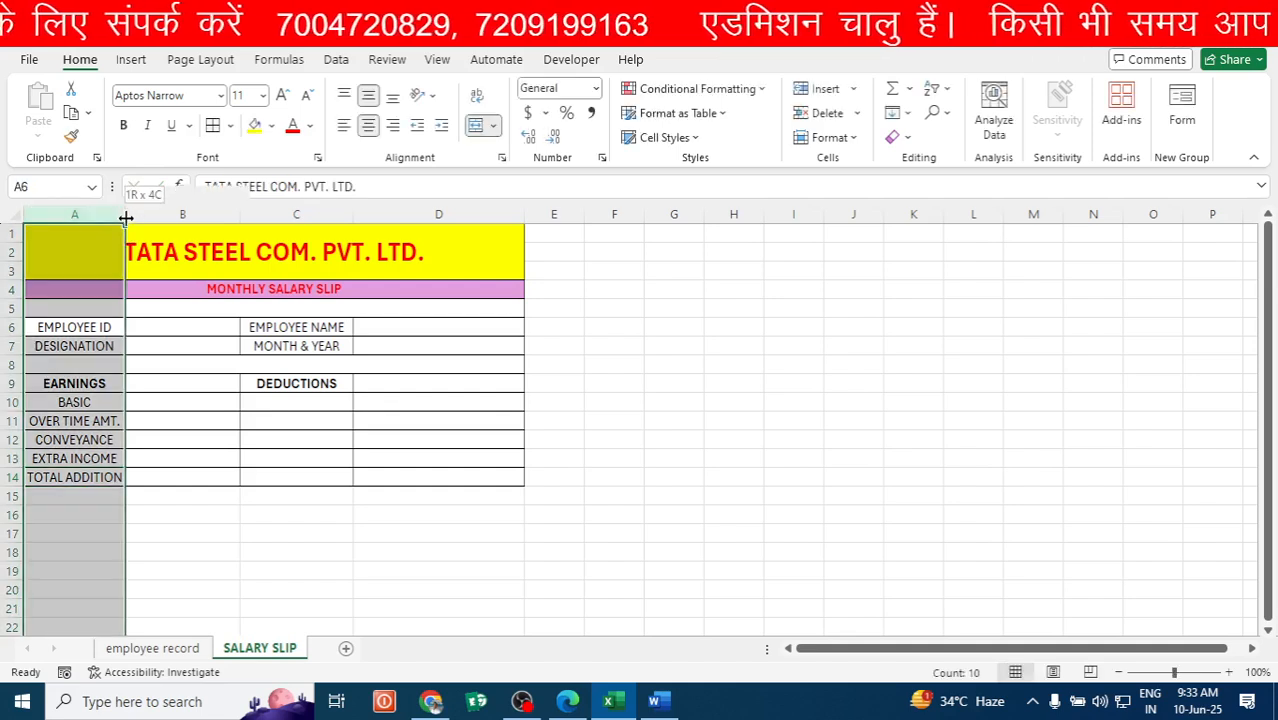
pyautogui.moveTo(125, 215); pyautogui.dragTo(143, 218)
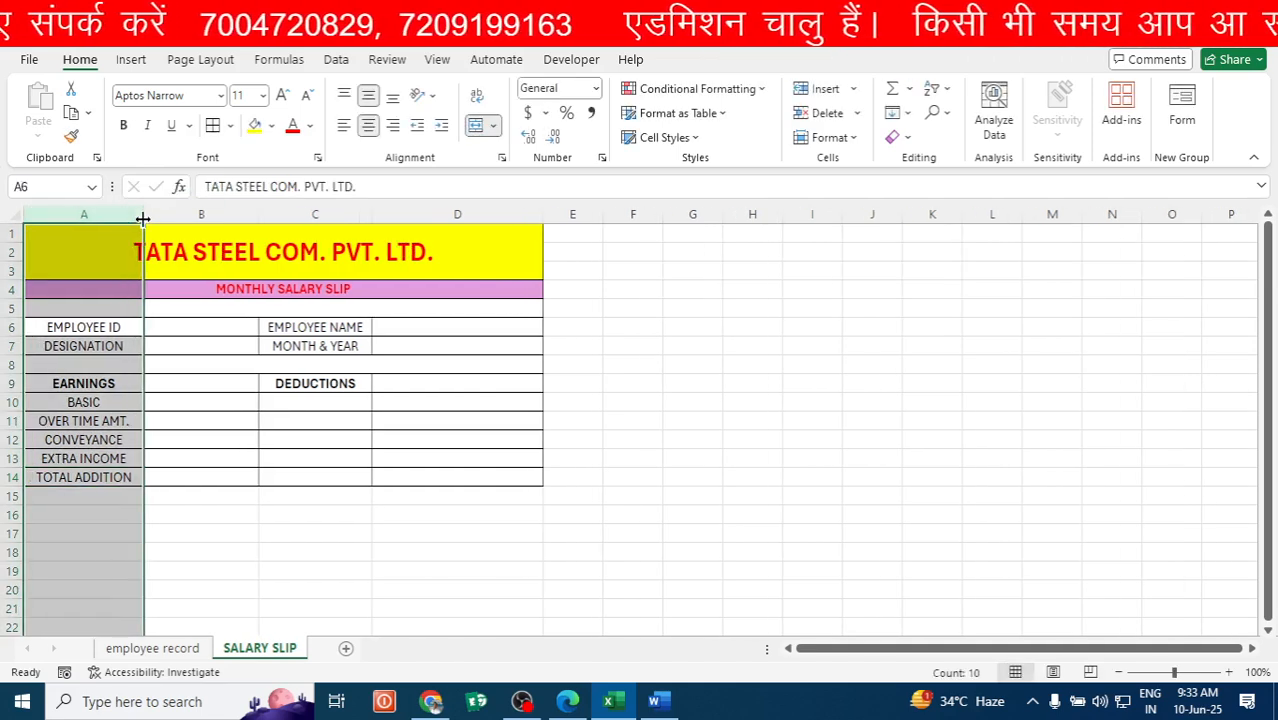
# Enter PF in cell C10 and E.S.I. in cell C11 under the DEDUCTIONS heading.
pyautogui.click(250, 383)
pyautogui.click(320, 399)
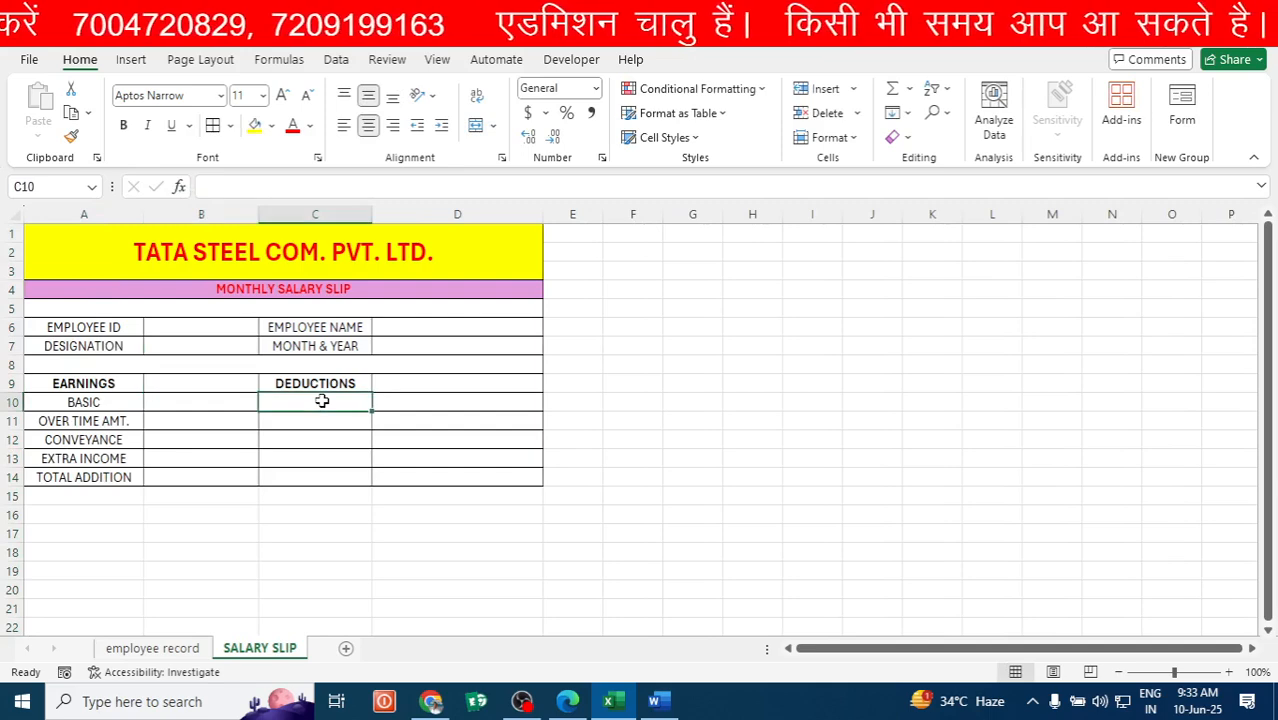
pyautogui.write('P')
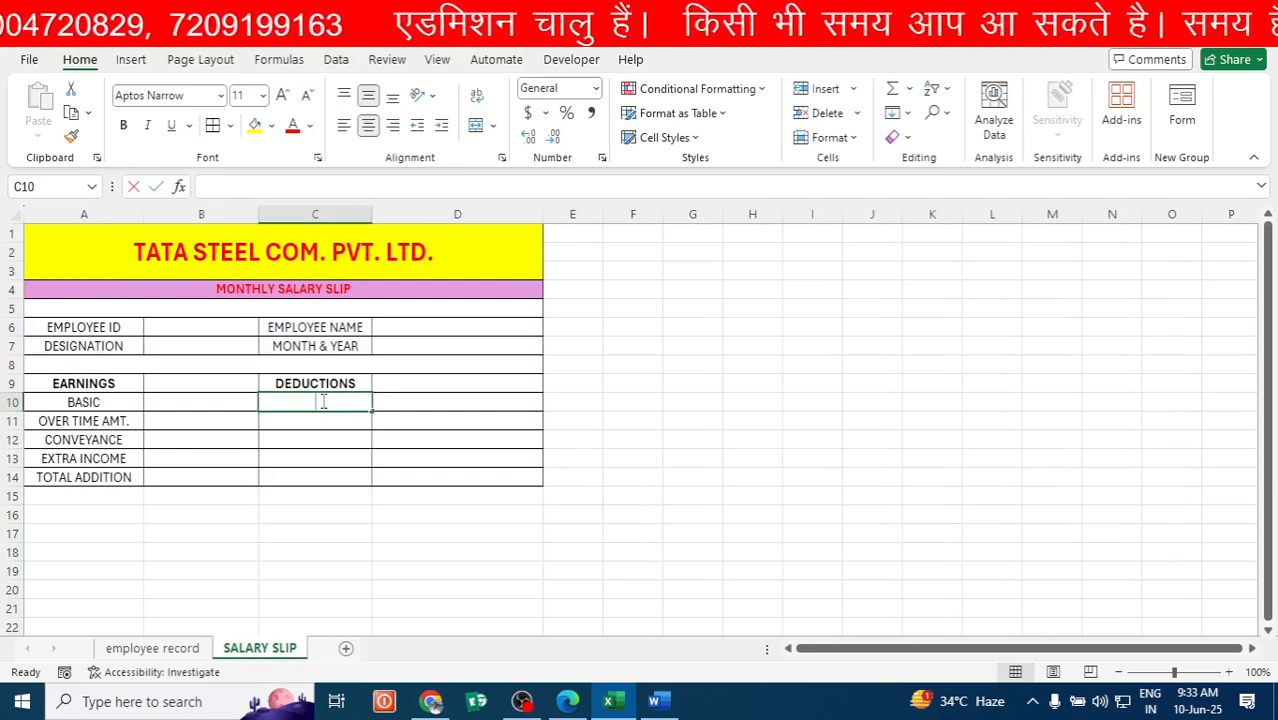
pyautogui.write('F')
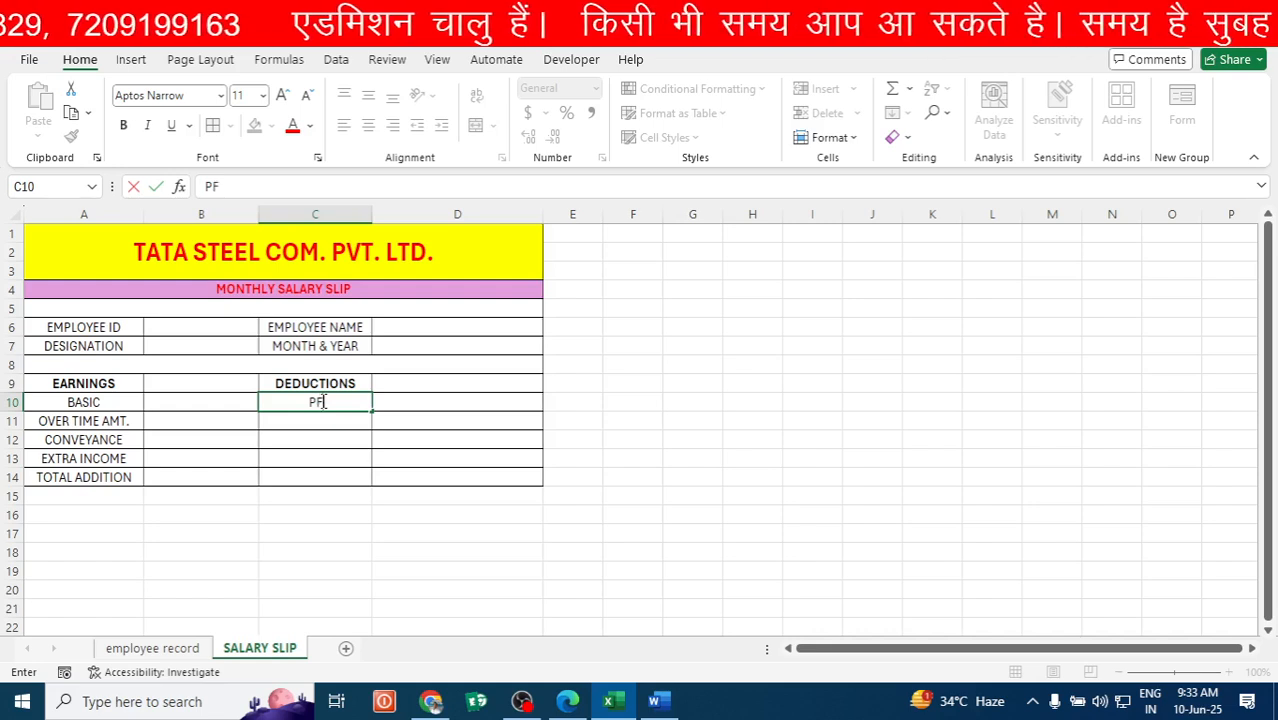
pyautogui.press('Return')
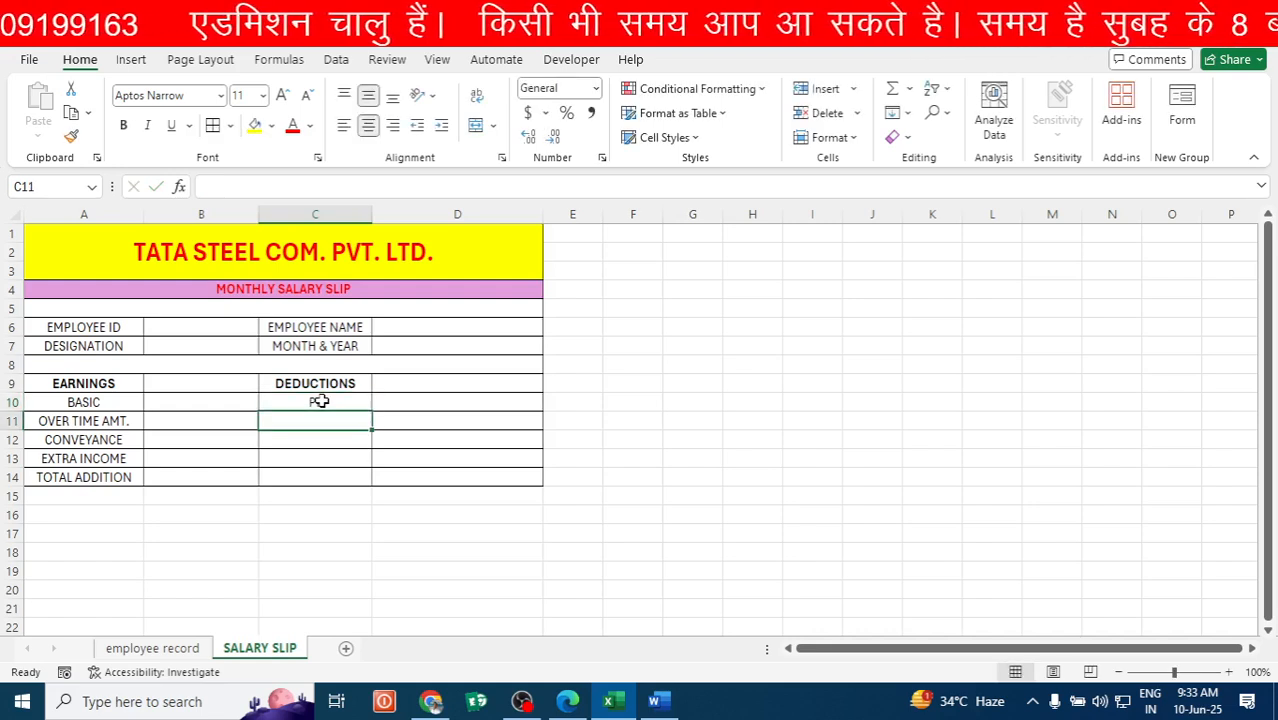
pyautogui.write('E.S')
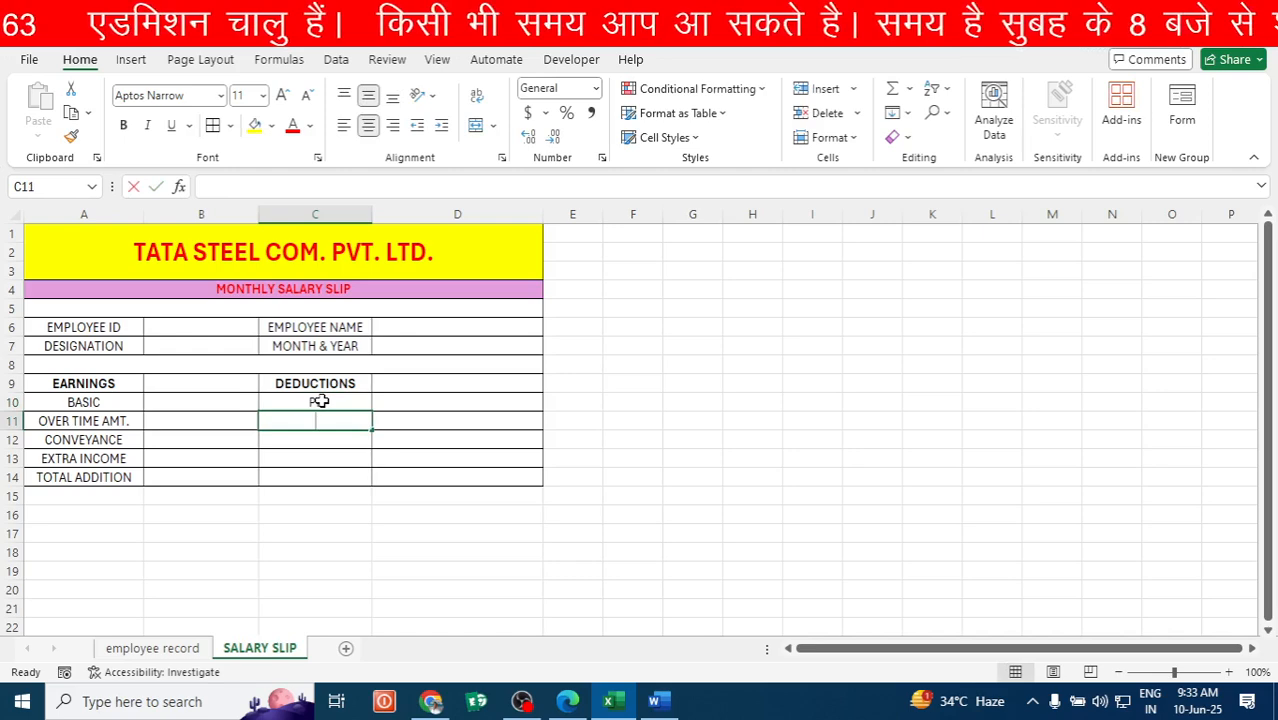
pyautogui.write('.I.')
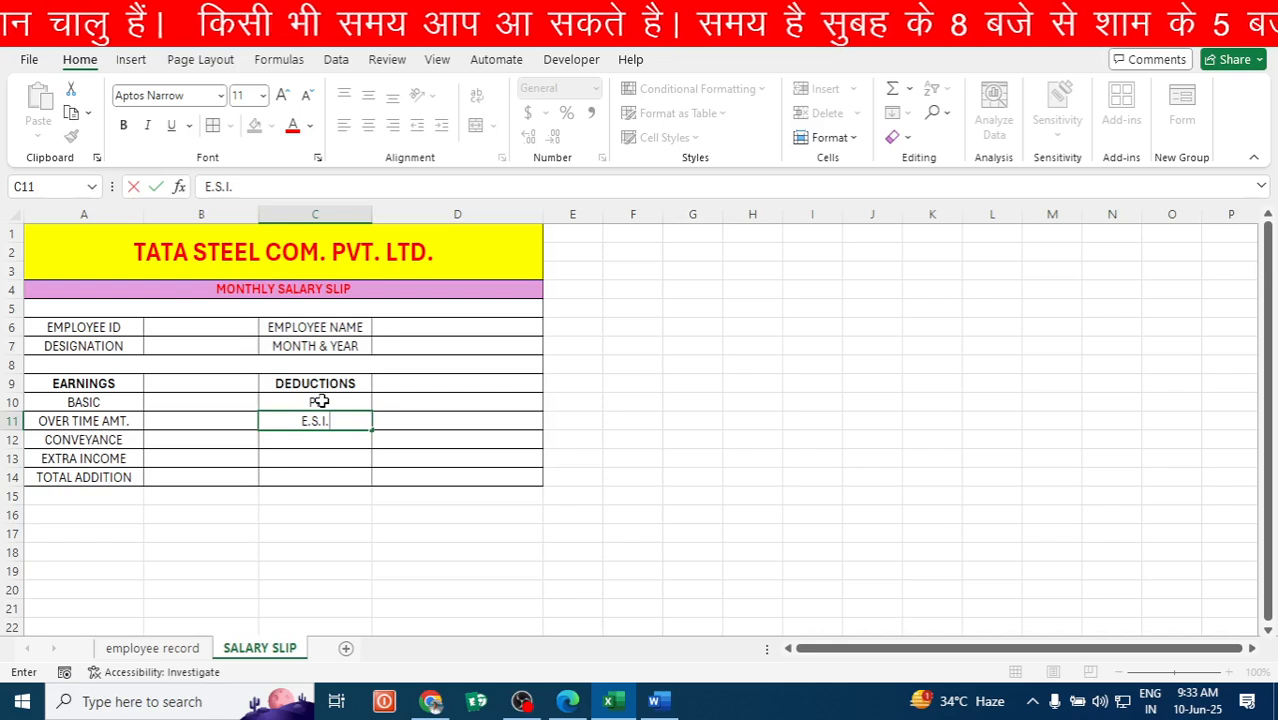
pyautogui.press('Return')
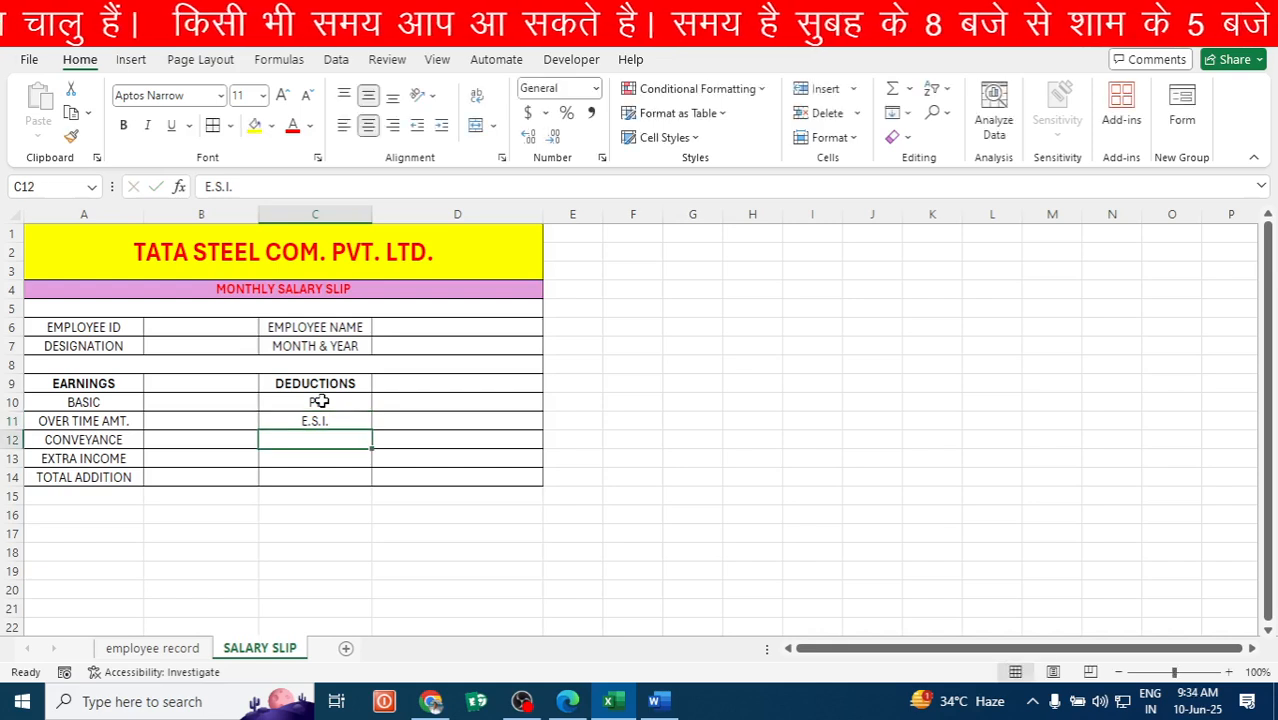
# Enter the deduction labels LOAN in cell C12 and TAX in cell C13.
pyautogui.write('LONA')
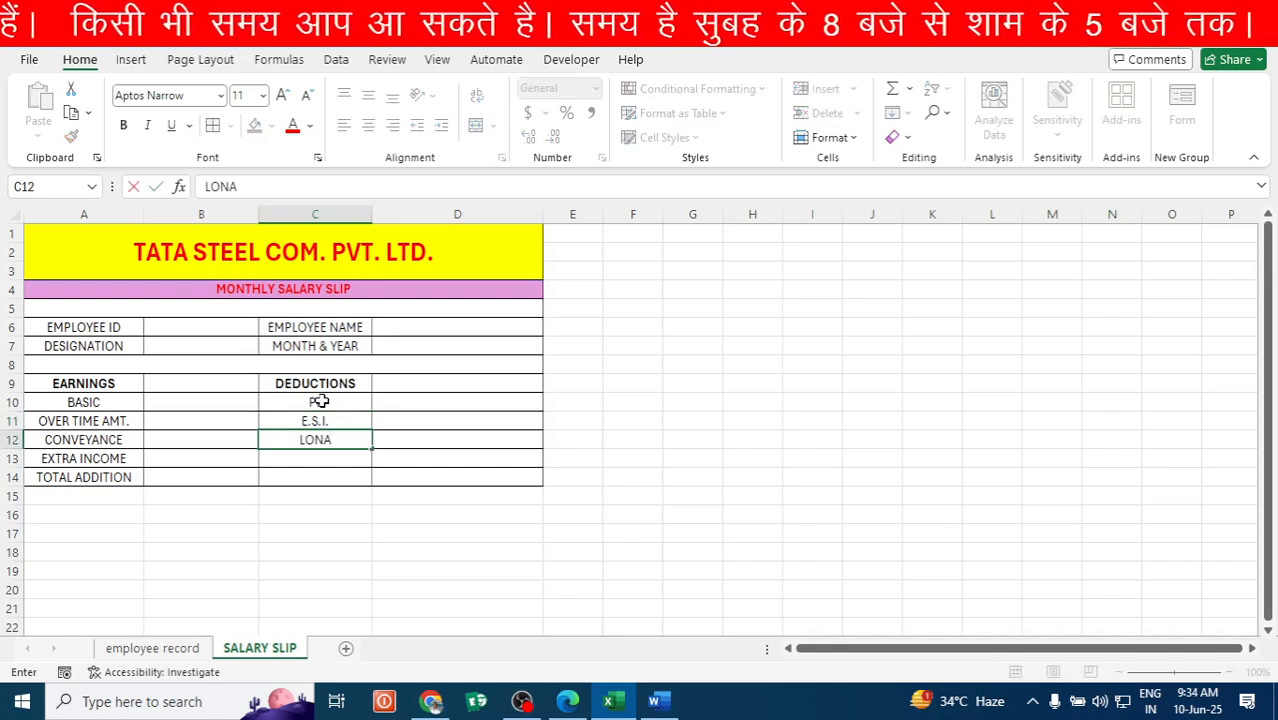
pyautogui.press('BackSpace')
pyautogui.press('BackSpace')
pyautogui.write('AN')
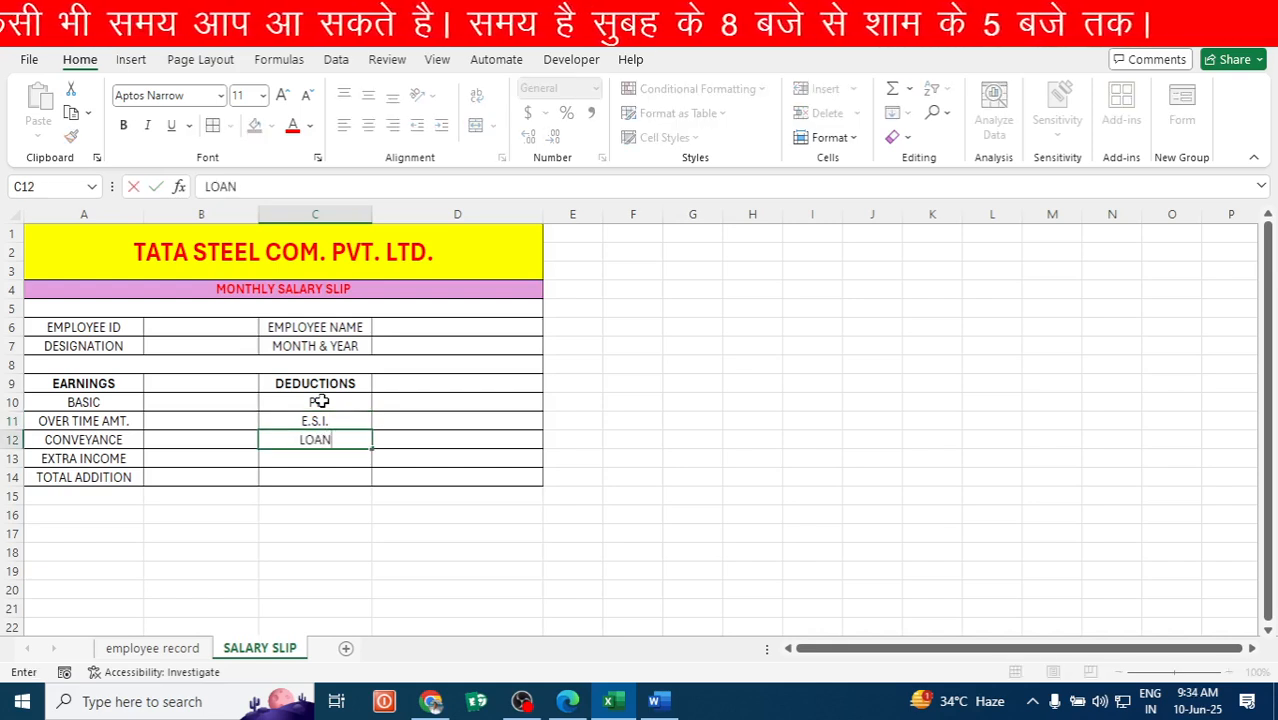
pyautogui.press('Return')
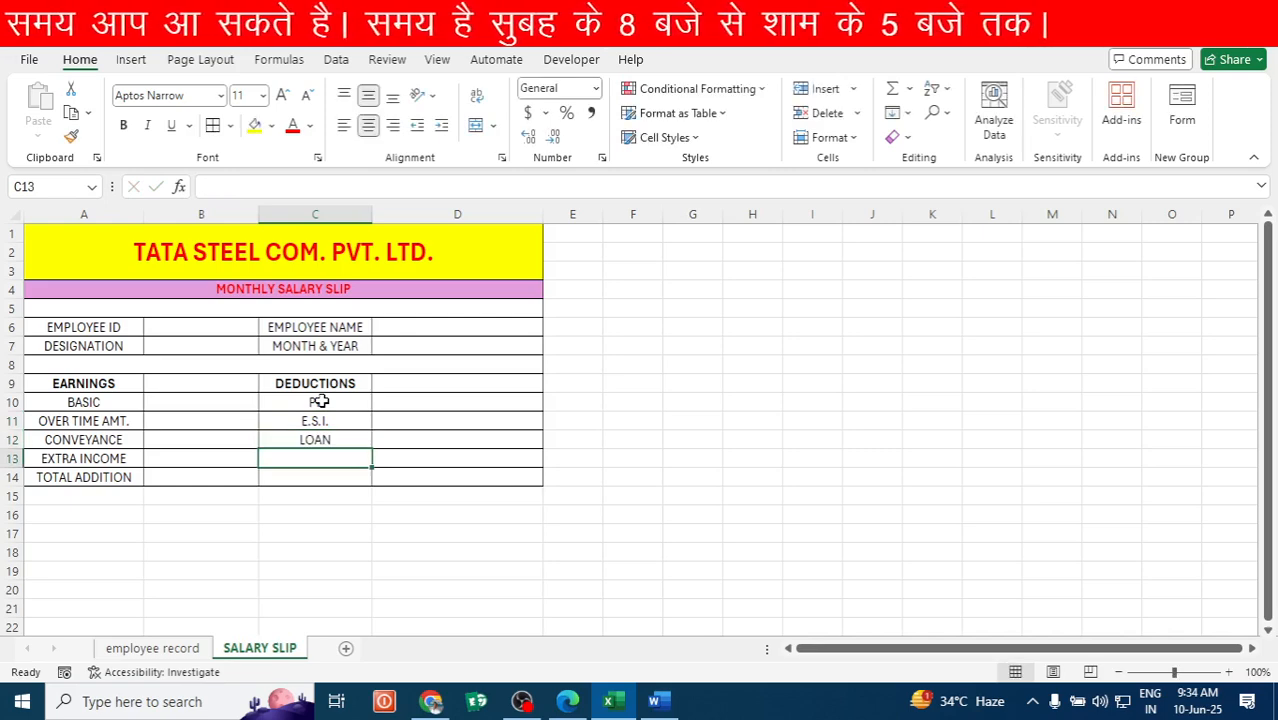
pyautogui.write('TA')
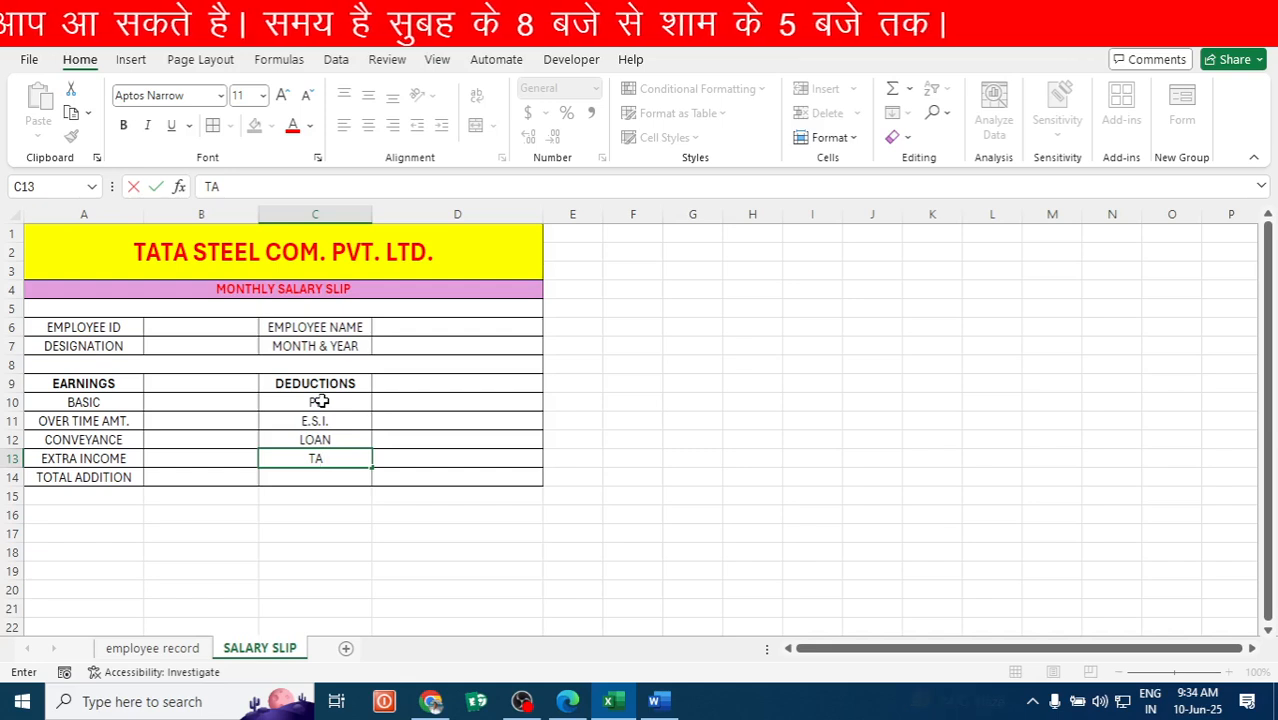
pyautogui.write('X')
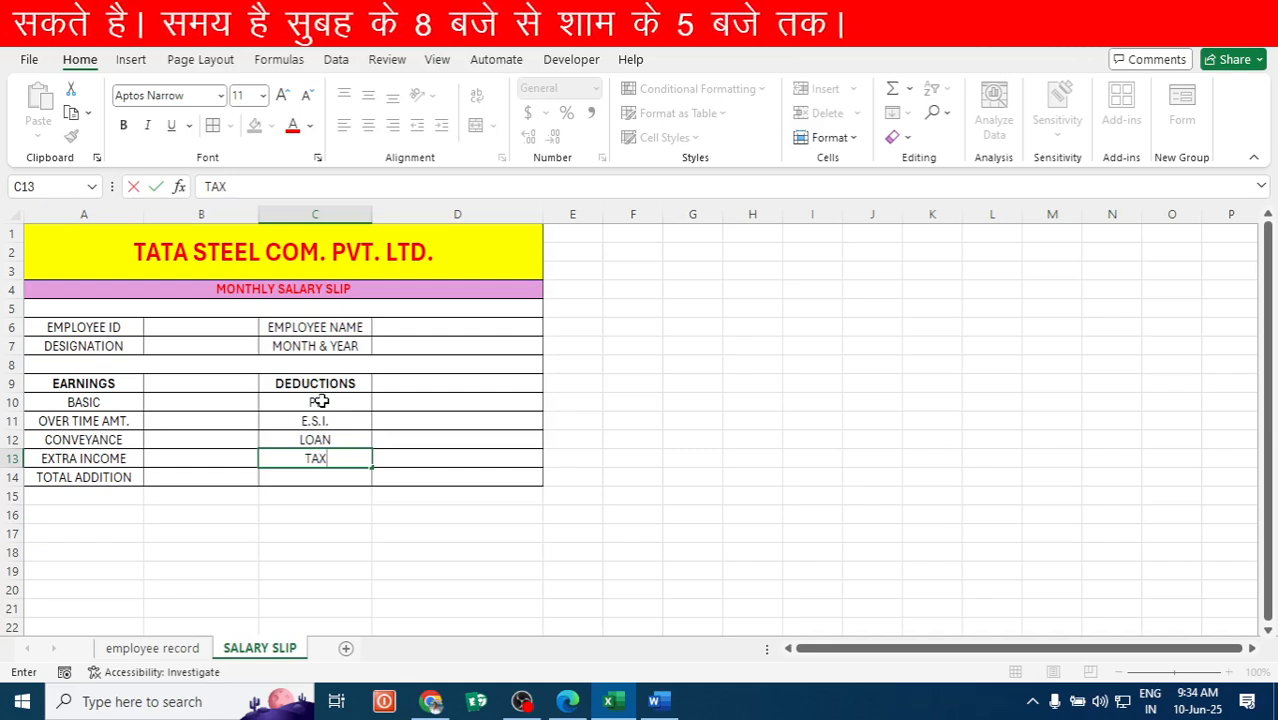
pyautogui.press('Return')
# Enter the label NET SALARY in cell C14 below TAX.
pyautogui.write('NERT')
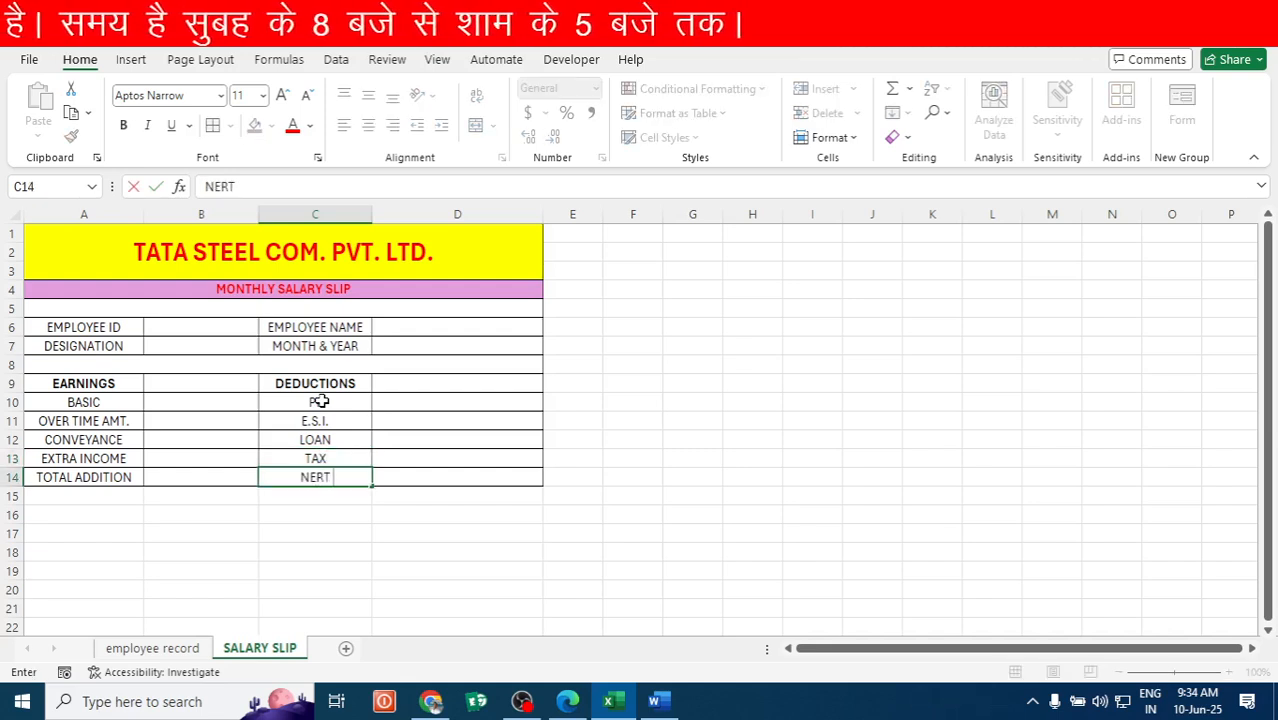
pyautogui.press('BackSpace')
pyautogui.press('BackSpace')
pyautogui.write('T')
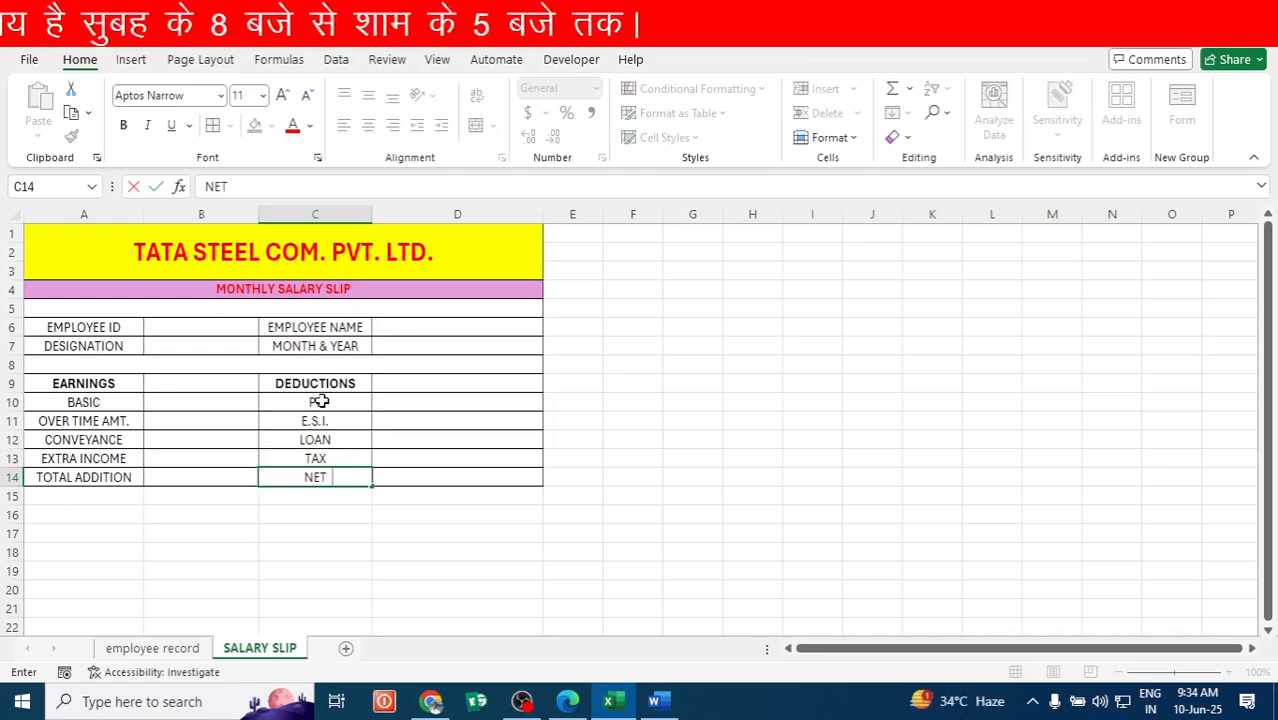
pyautogui.write('  SALARY')
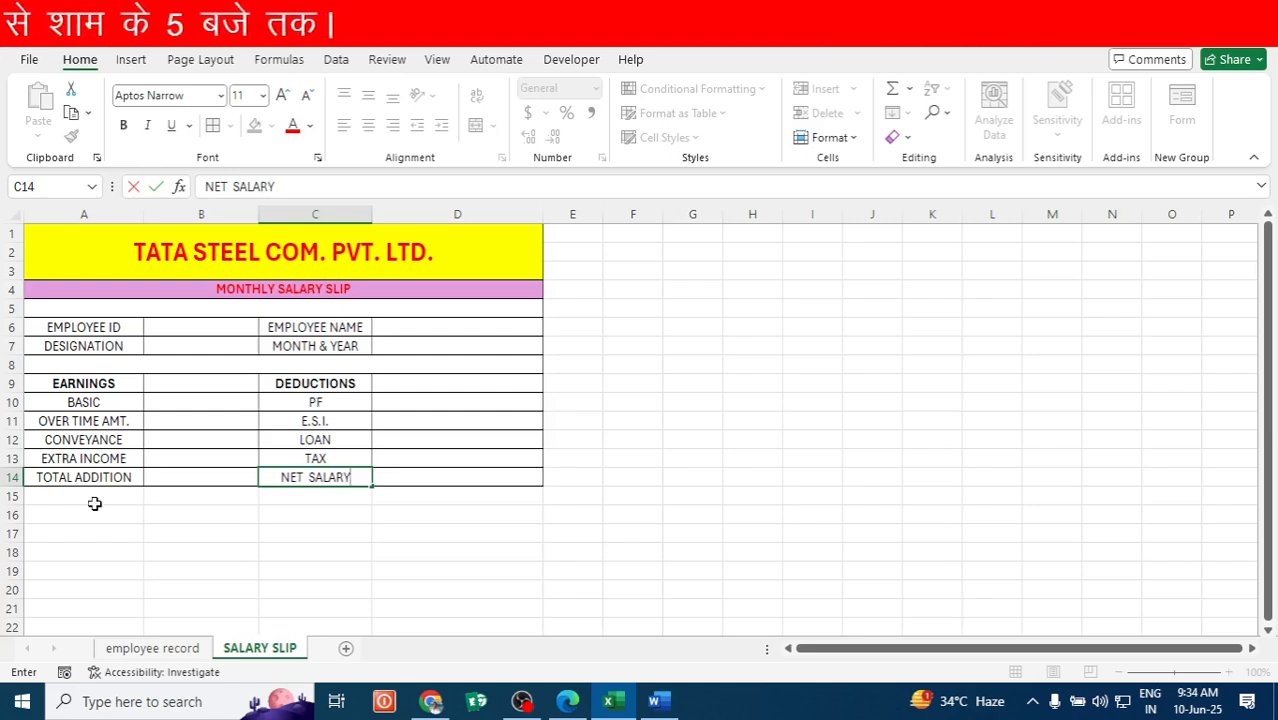
# Merge and center cells A15:D16 into one block below the earnings and deductions table.
pyautogui.click(57, 497)
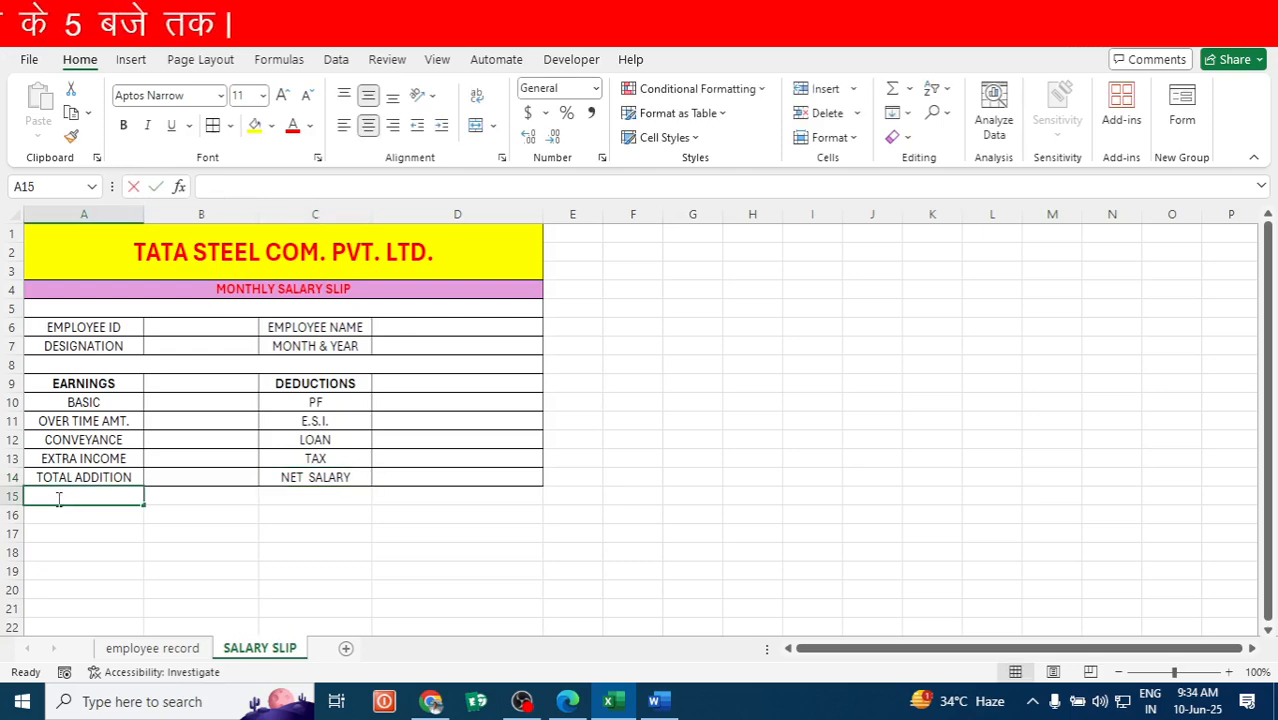
pyautogui.click(80, 517)
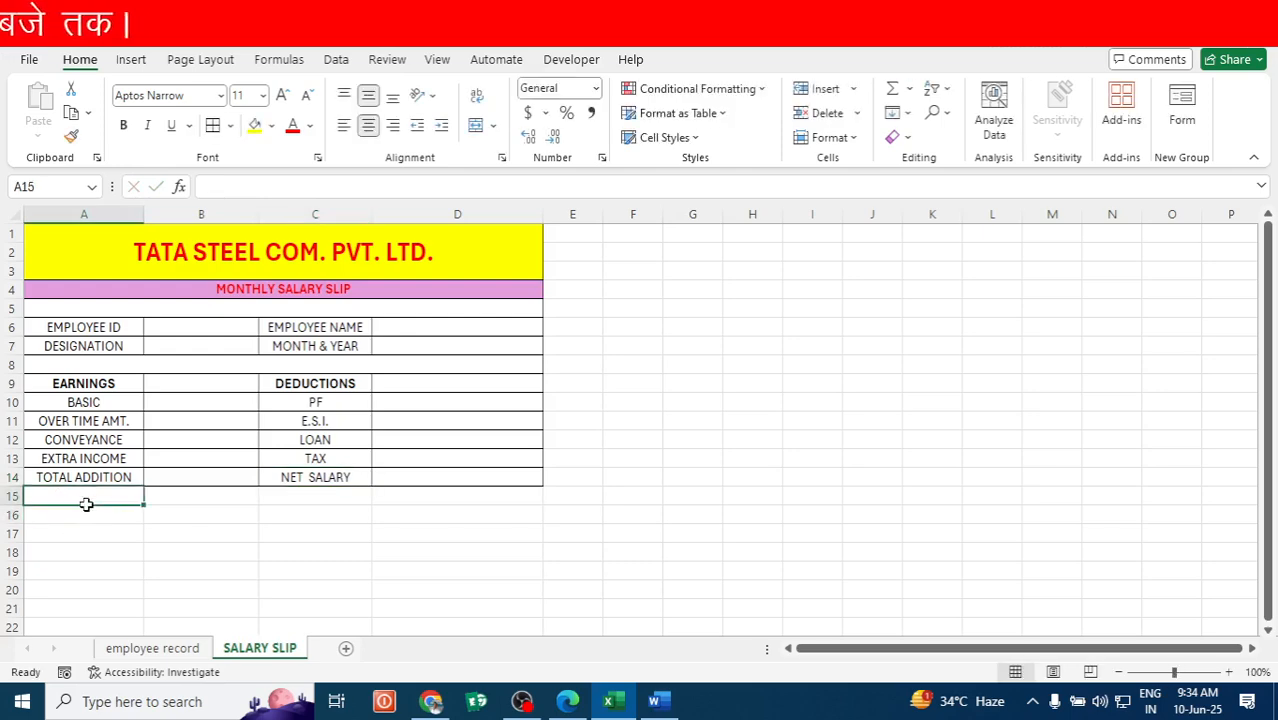
pyautogui.moveTo(86, 500); pyautogui.dragTo(445, 512)
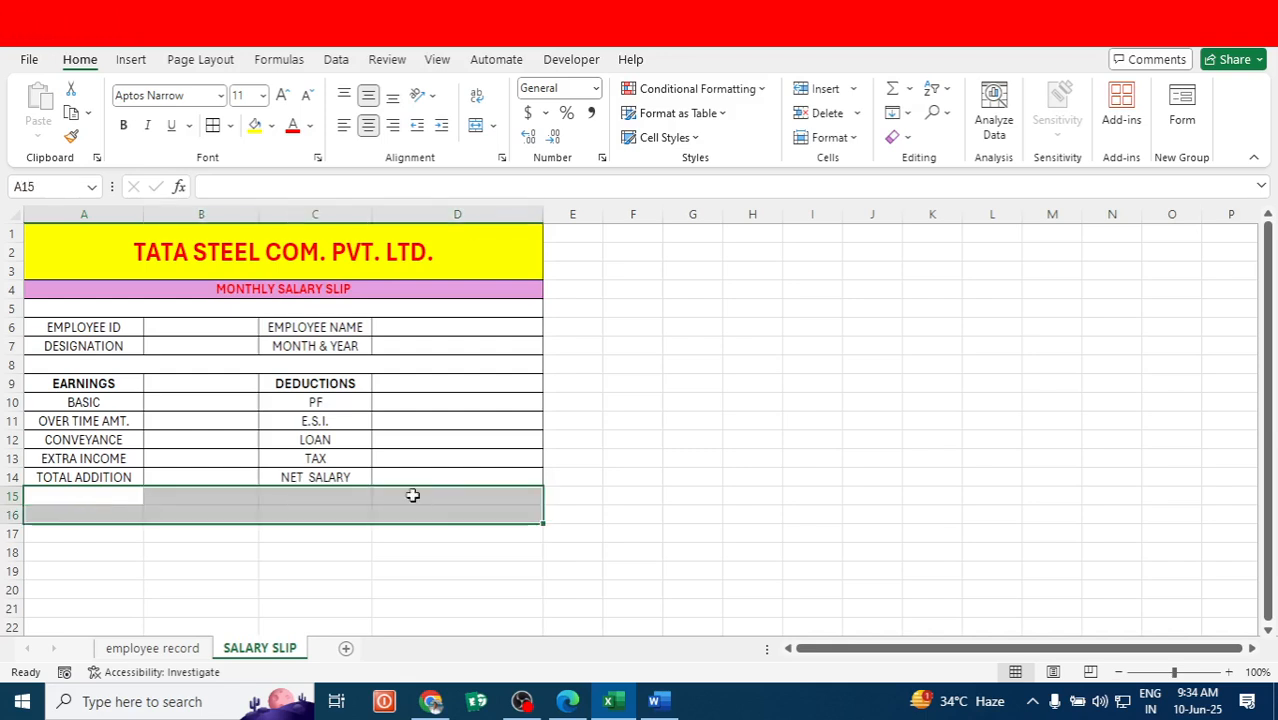
pyautogui.click(476, 125)
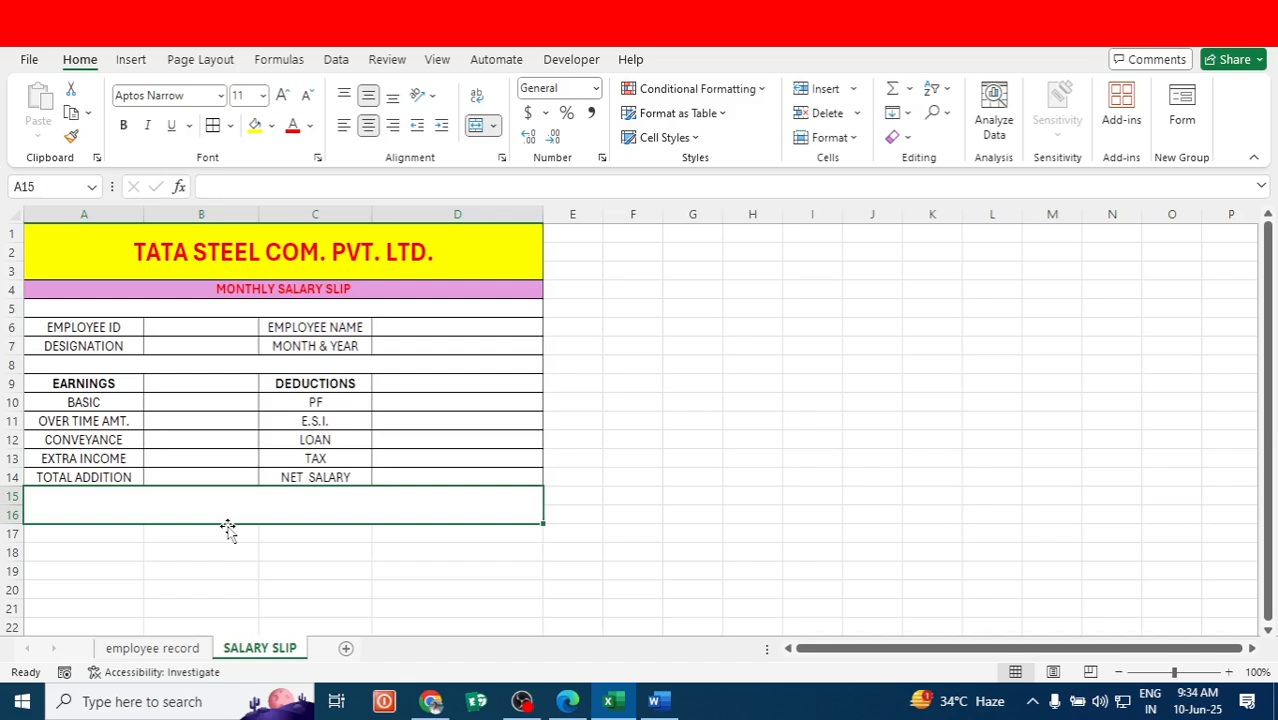
# Replace the label in cell C14 with TOTAL DEDUCTION.
pyautogui.click(313, 480)
pyautogui.press('BackSpace')
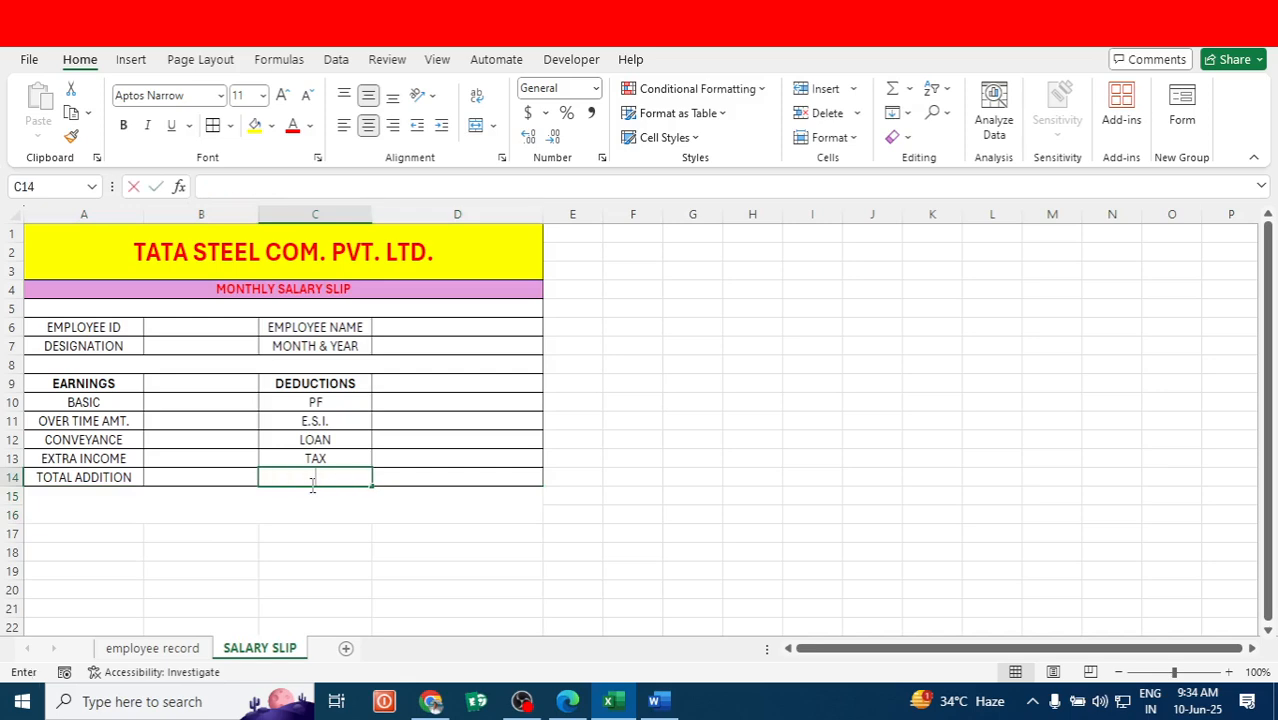
pyautogui.write('TO')
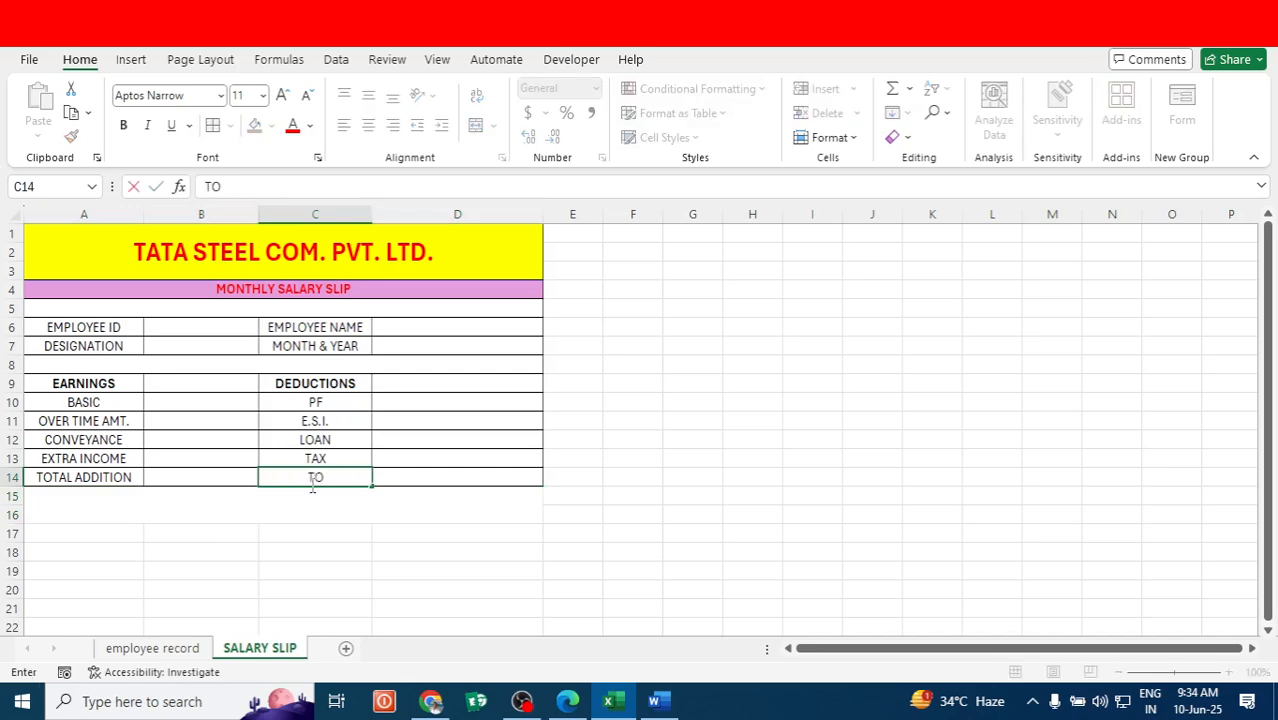
pyautogui.write('TAL DE')
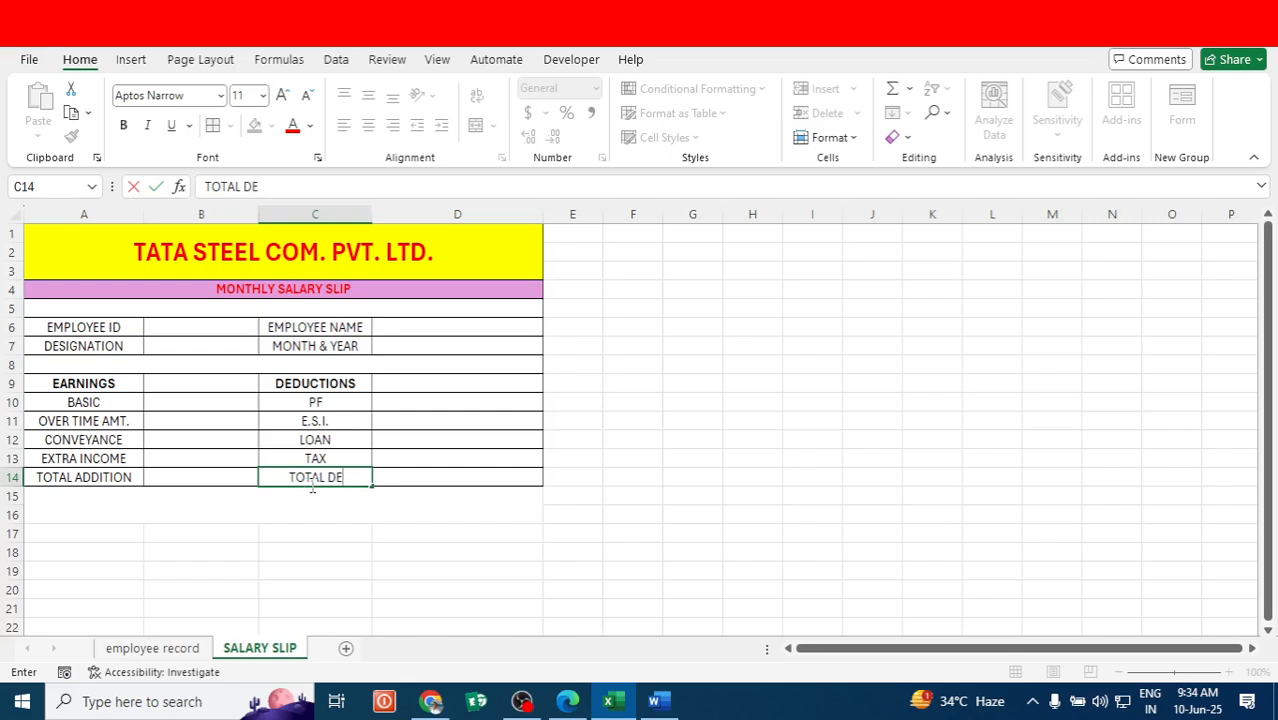
pyautogui.write('DUCTION')
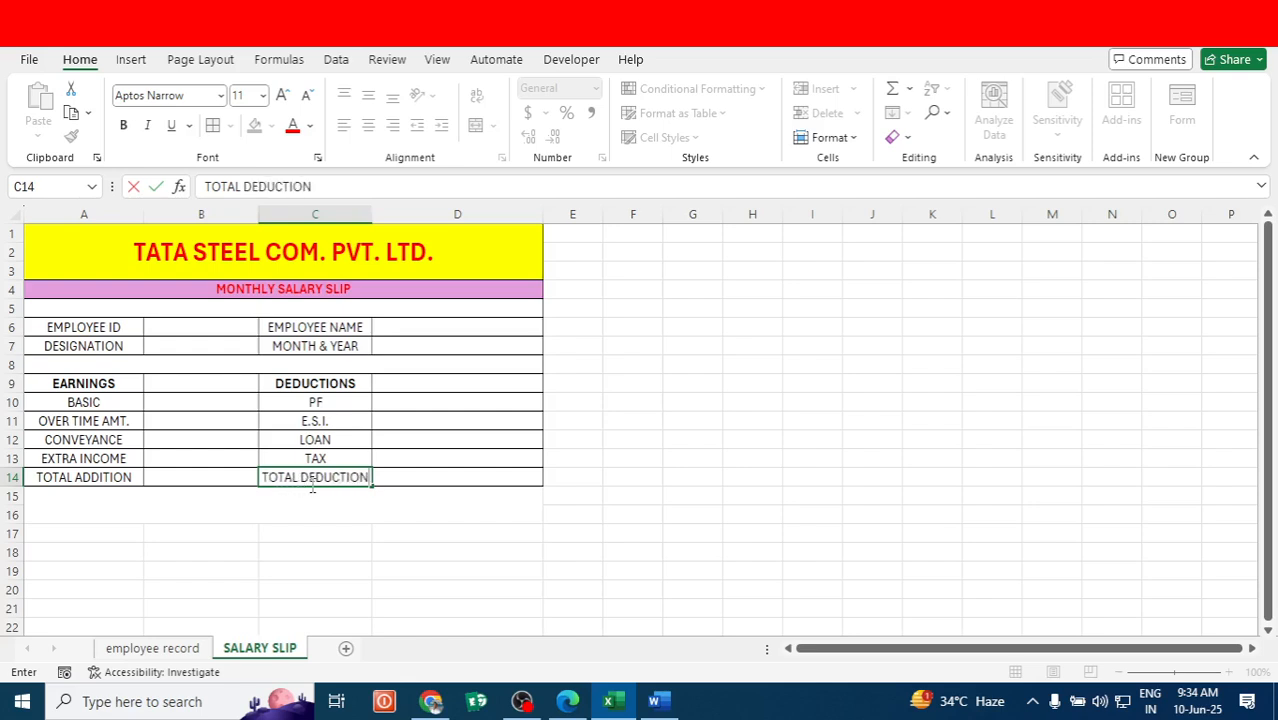
# Unmerge the A15:D16 block below the table.
pyautogui.click(313, 494)
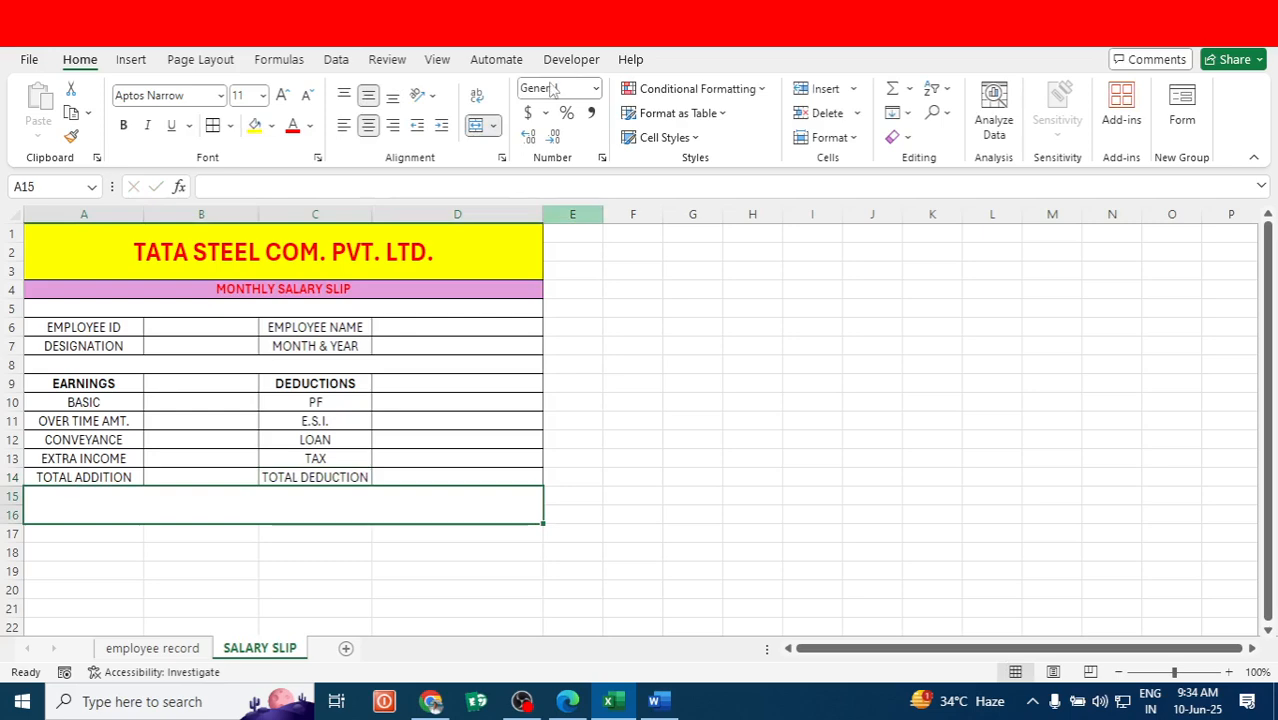
pyautogui.click(479, 124)
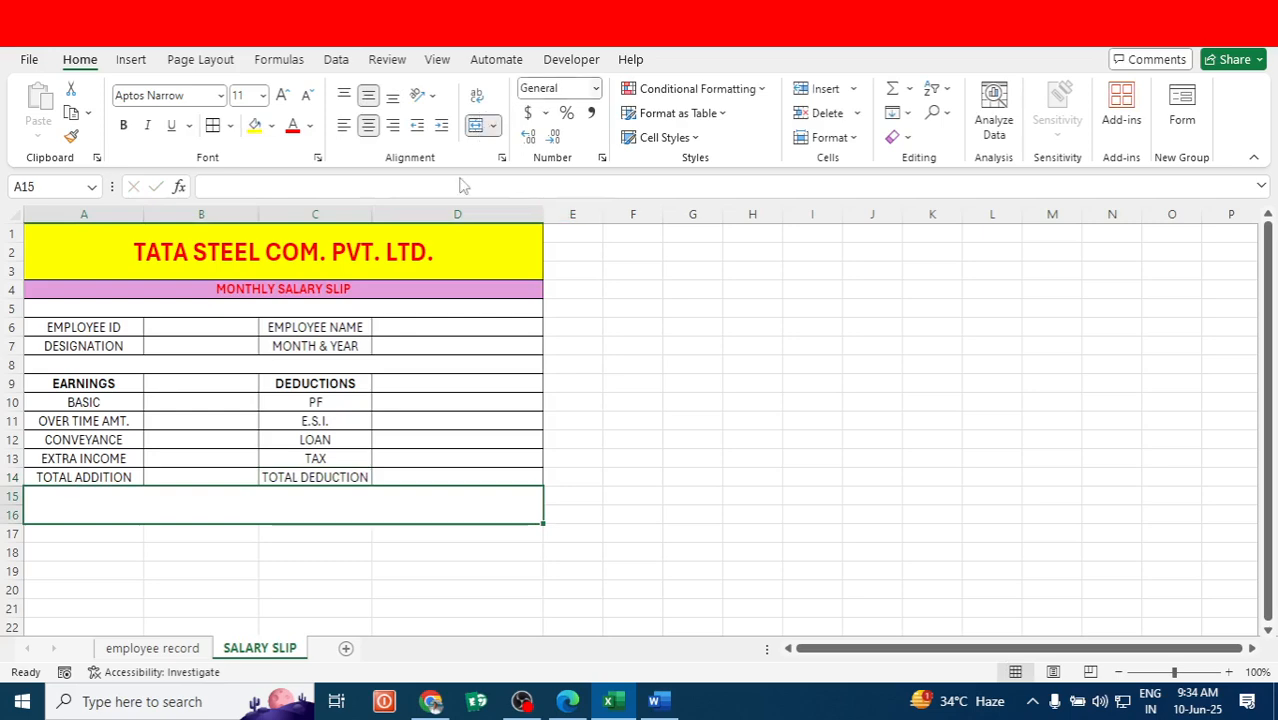
# Enter the label NET SALARY in cell C15 under TOTAL DEDUCTION.
pyautogui.click(326, 498)
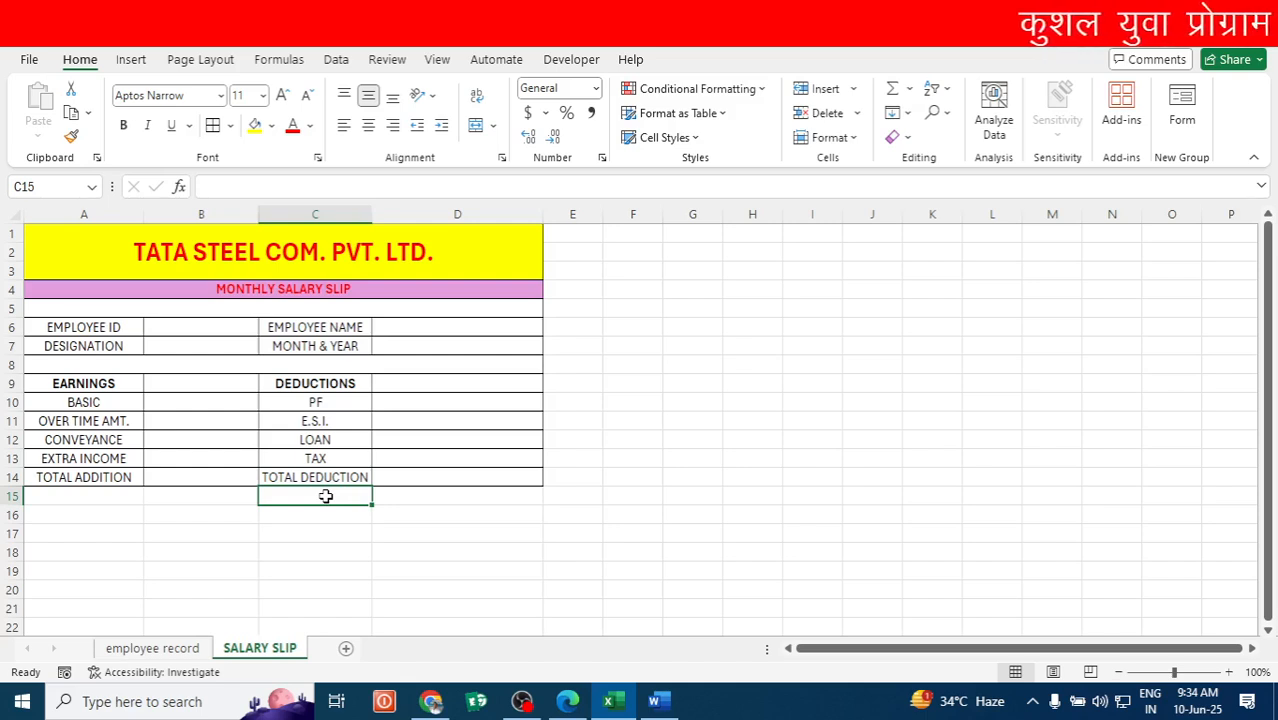
pyautogui.write('N')
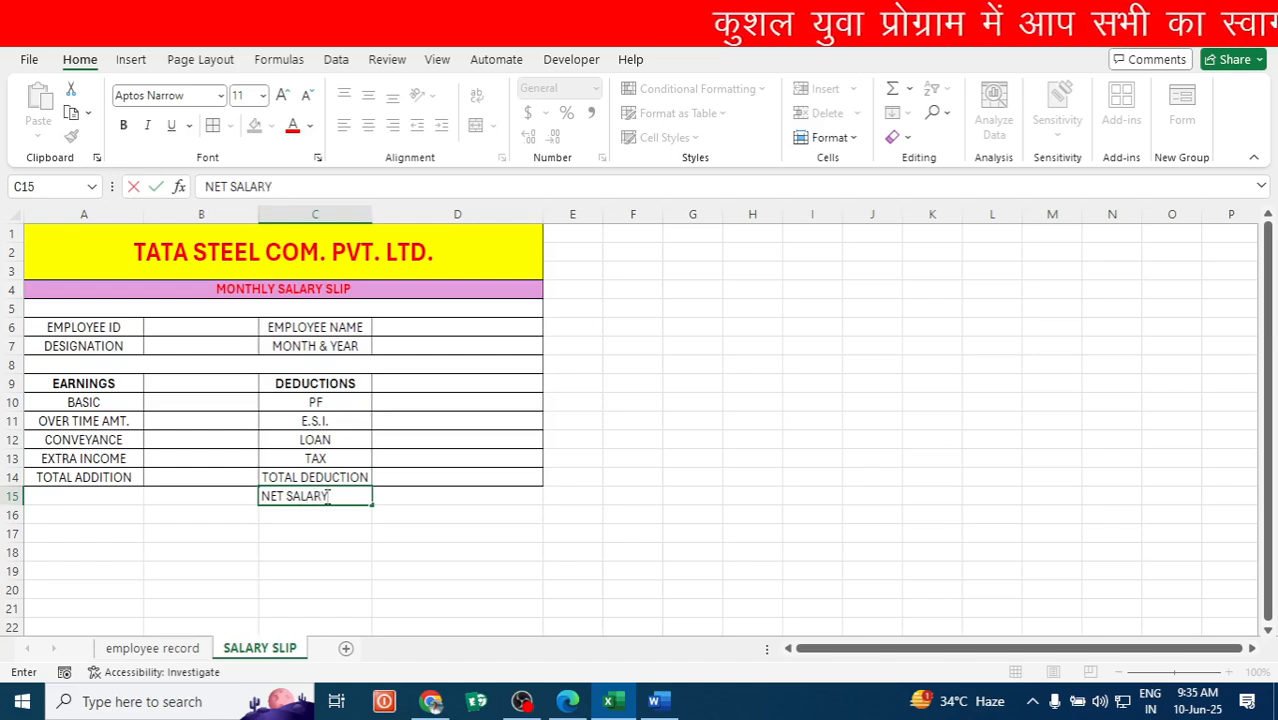
pyautogui.write('ET SALARY')
pyautogui.press('Return')
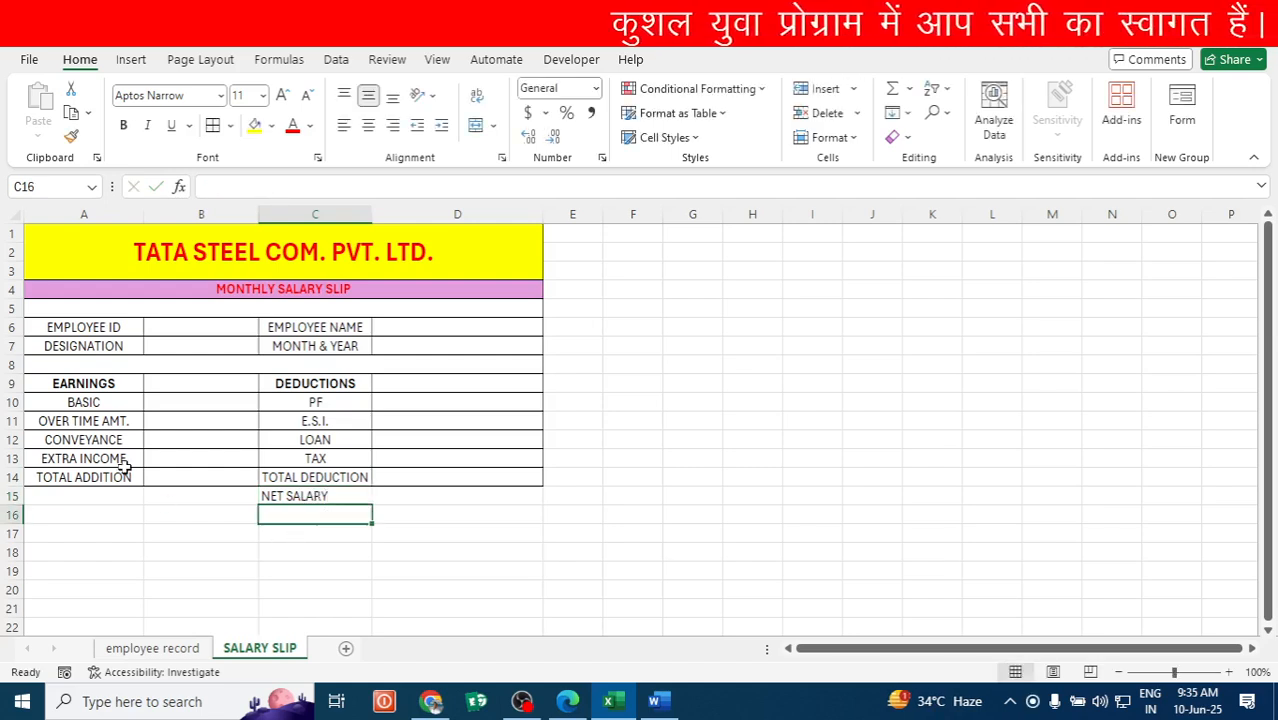
# Center the contents of the whole sheet horizontally and align them to the middle vertically.
pyautogui.click(11, 218)
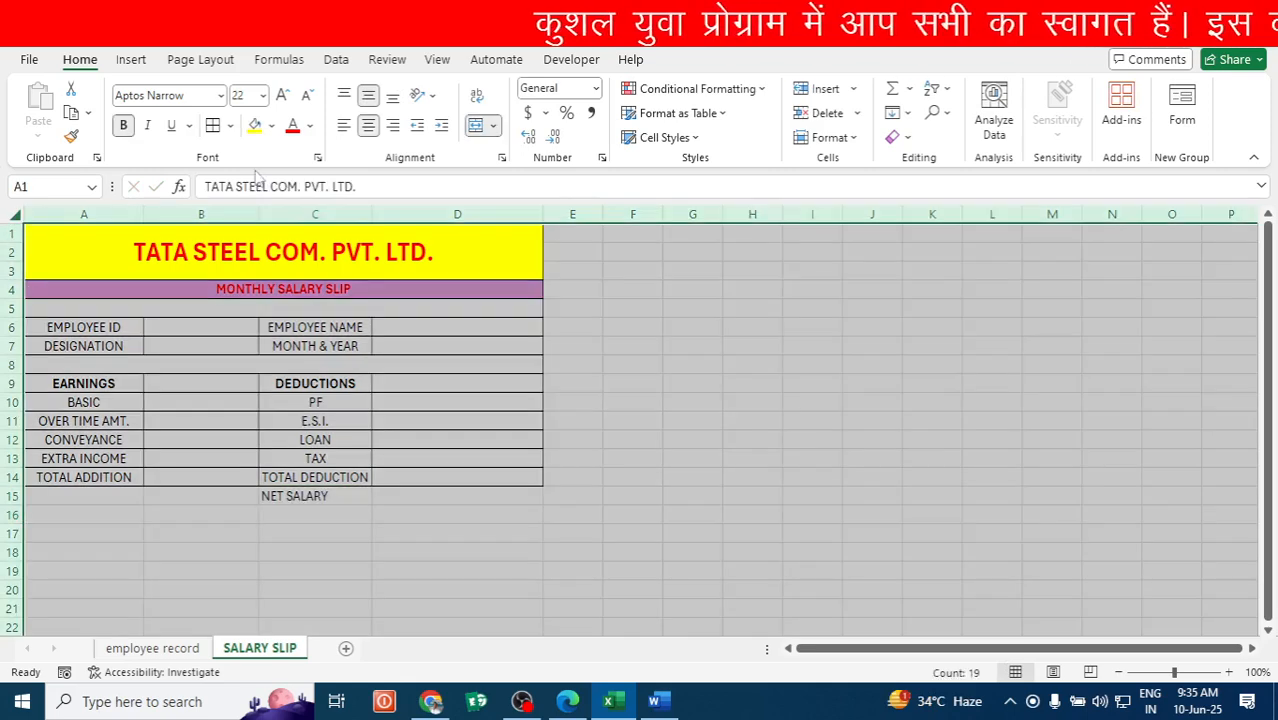
pyautogui.click(368, 127)
pyautogui.click(369, 124)
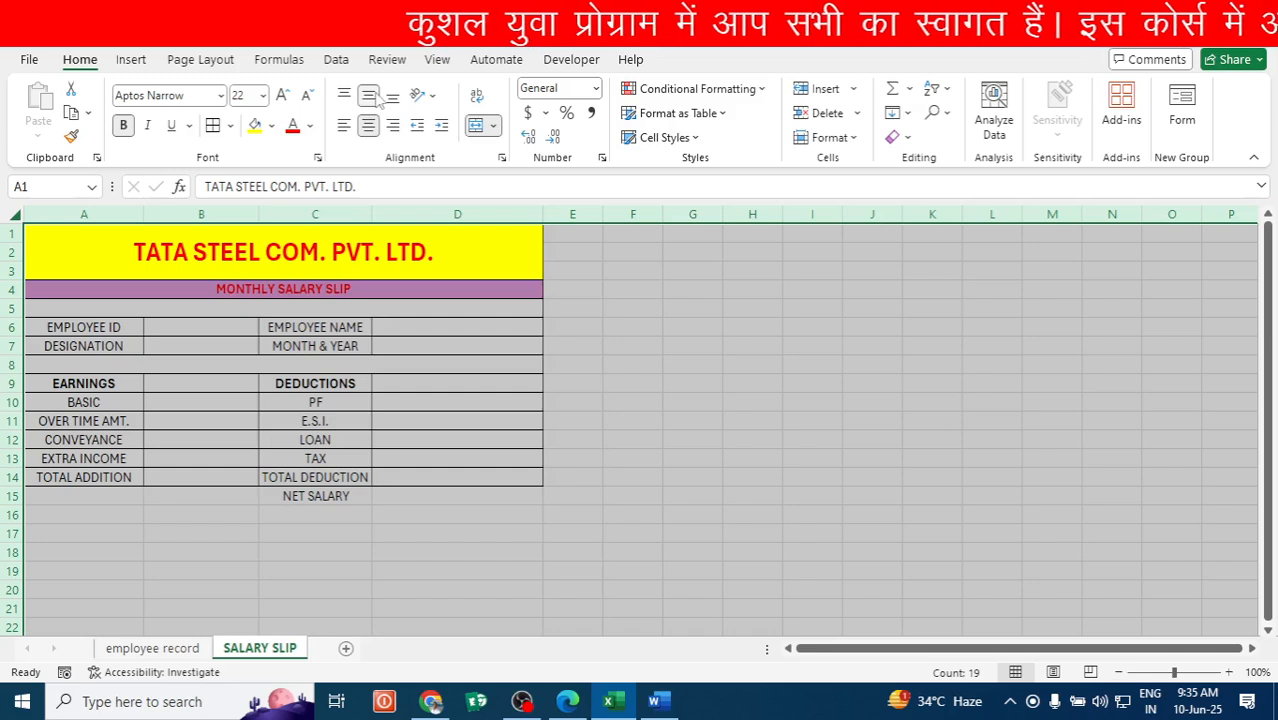
pyautogui.click(372, 93)
pyautogui.click(372, 93)
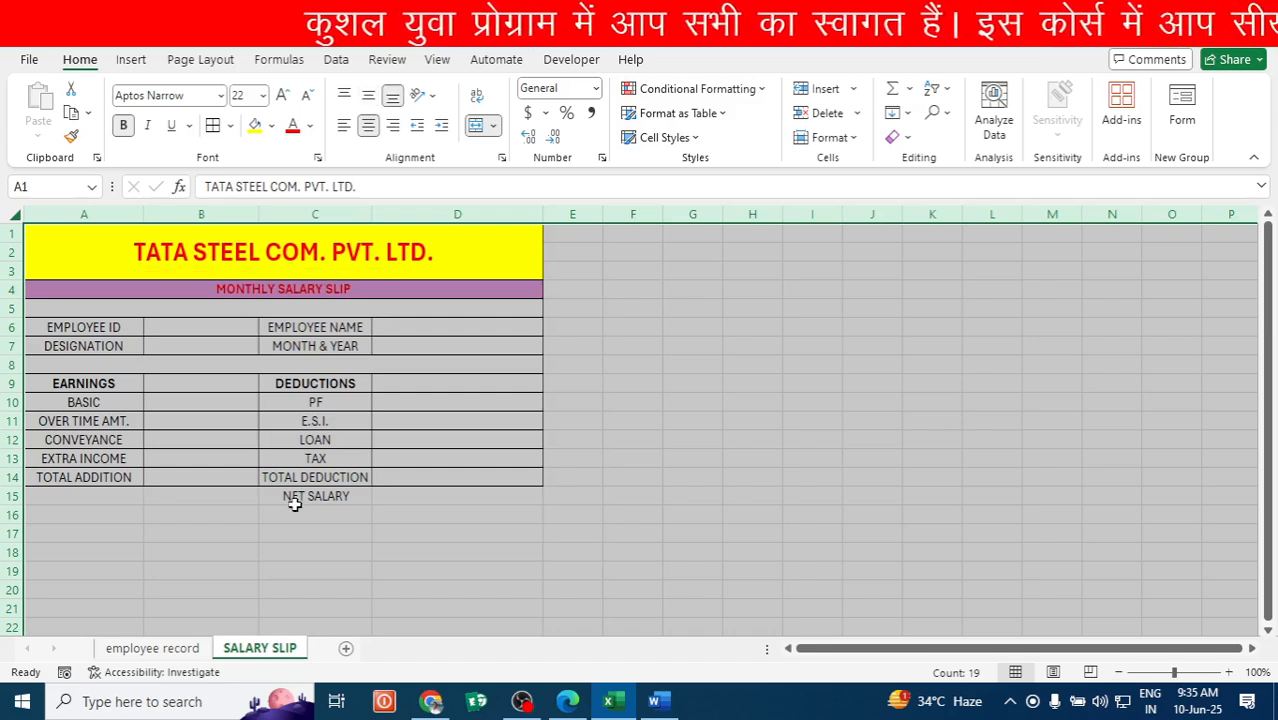
# Make the NET SALARY, TOTAL ADDITION and TOTAL DEDUCTION labels bold.
pyautogui.click(296, 498)
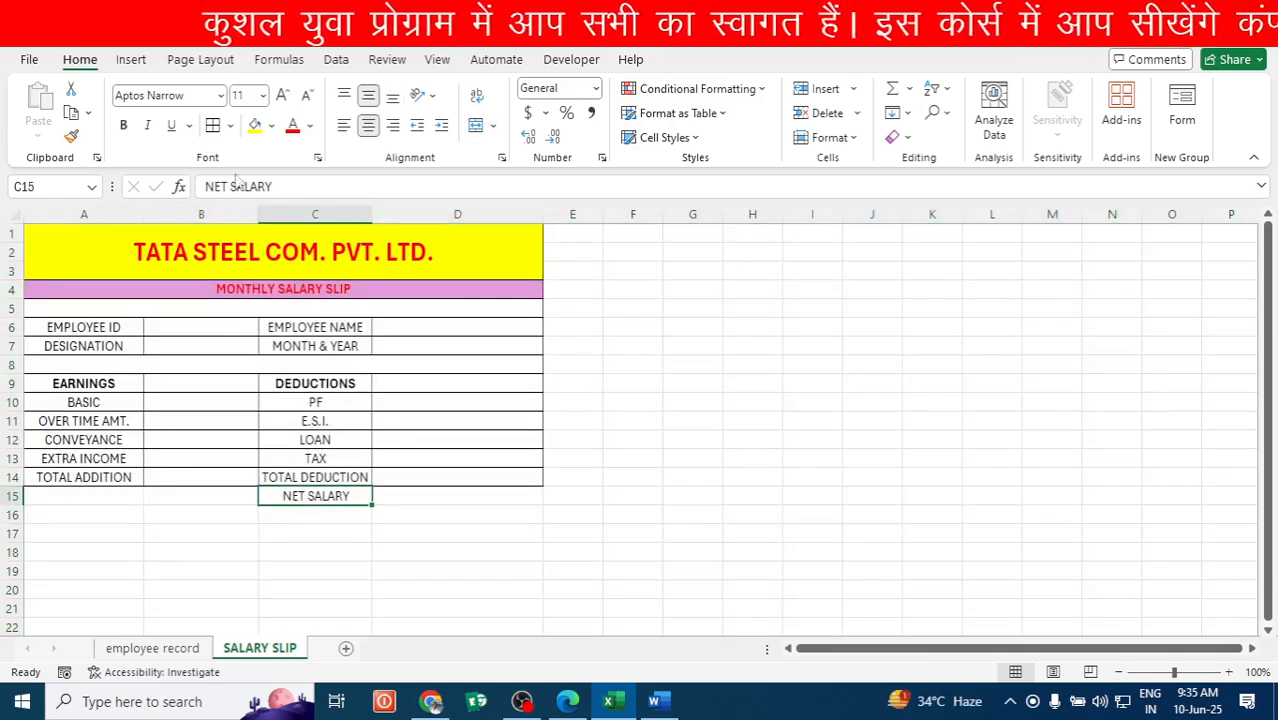
pyautogui.click(123, 125)
pyautogui.click(100, 476)
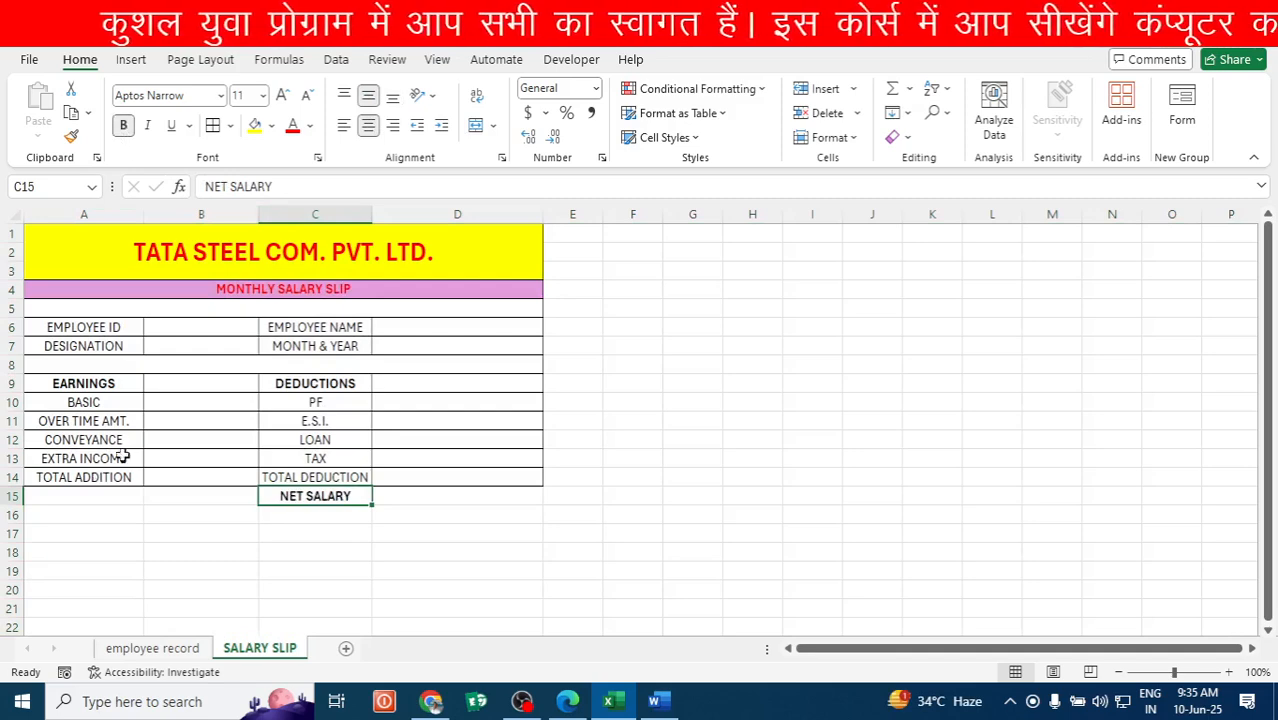
pyautogui.click(123, 125)
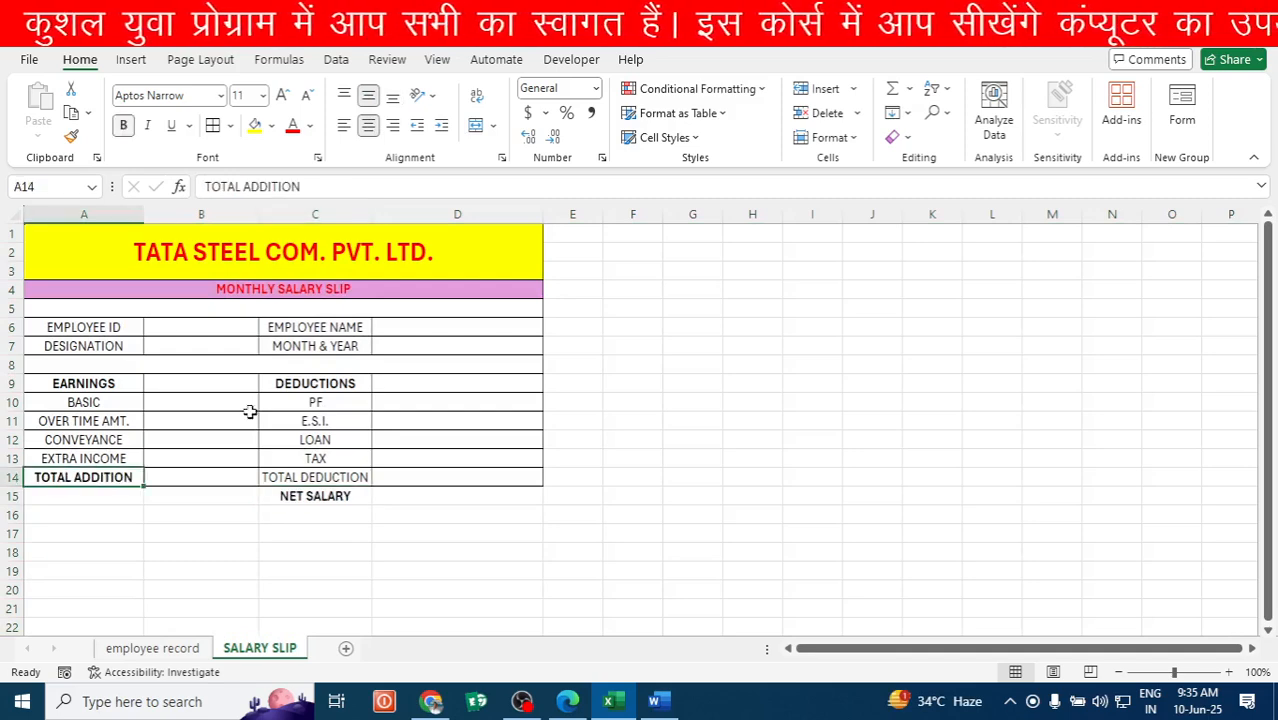
pyautogui.click(325, 470)
pyautogui.click(123, 125)
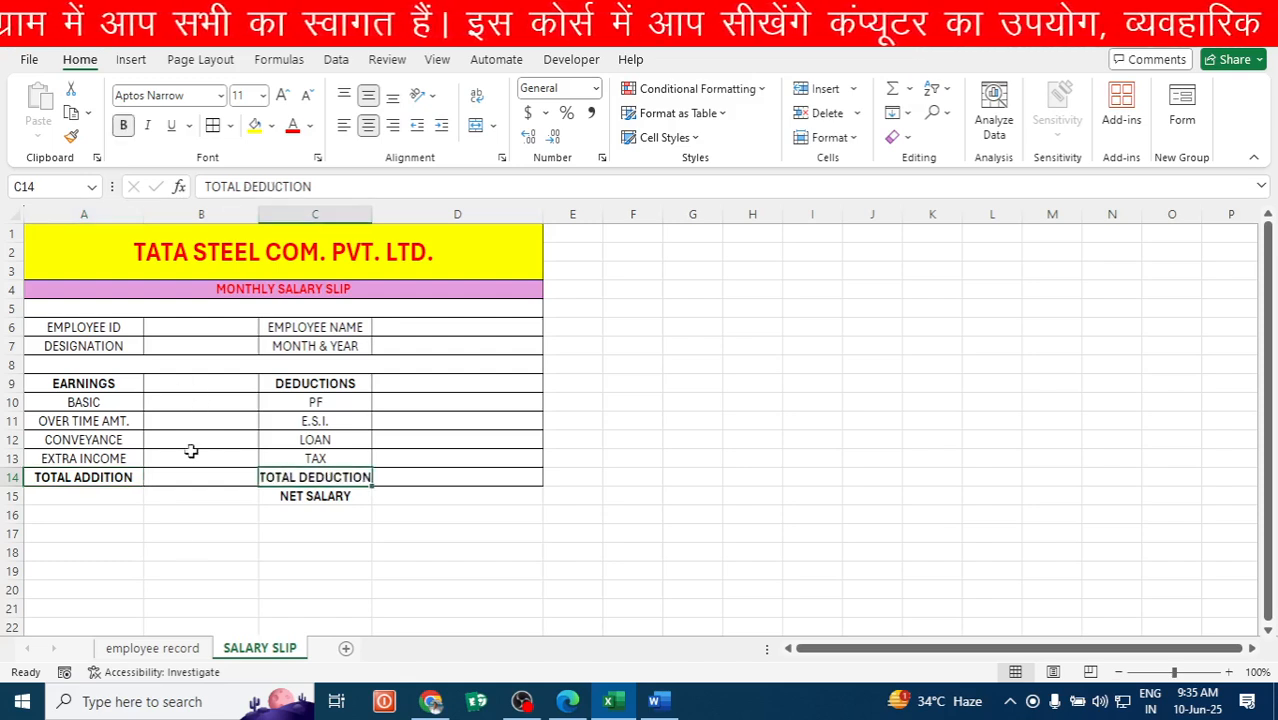
# Apply all borders to cells A15:D17, extending the table grid around the NET SALARY row and two rows below.
pyautogui.click(207, 508)
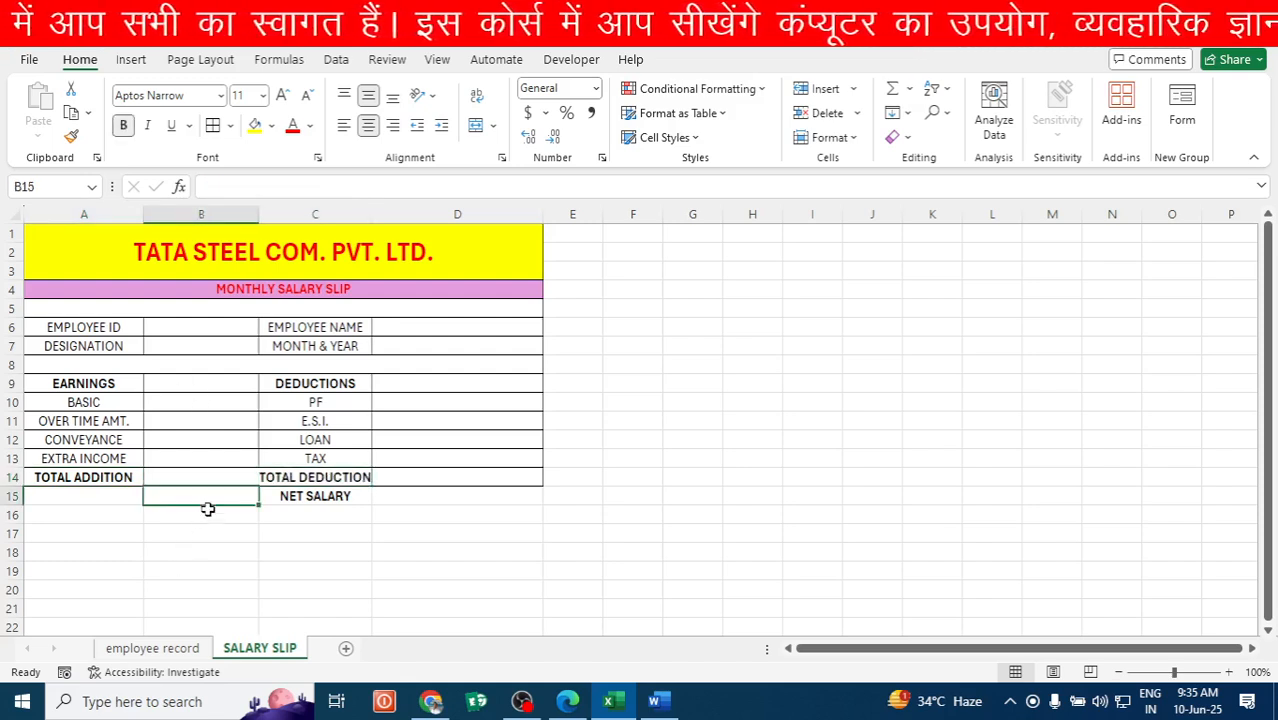
pyautogui.click(83, 503)
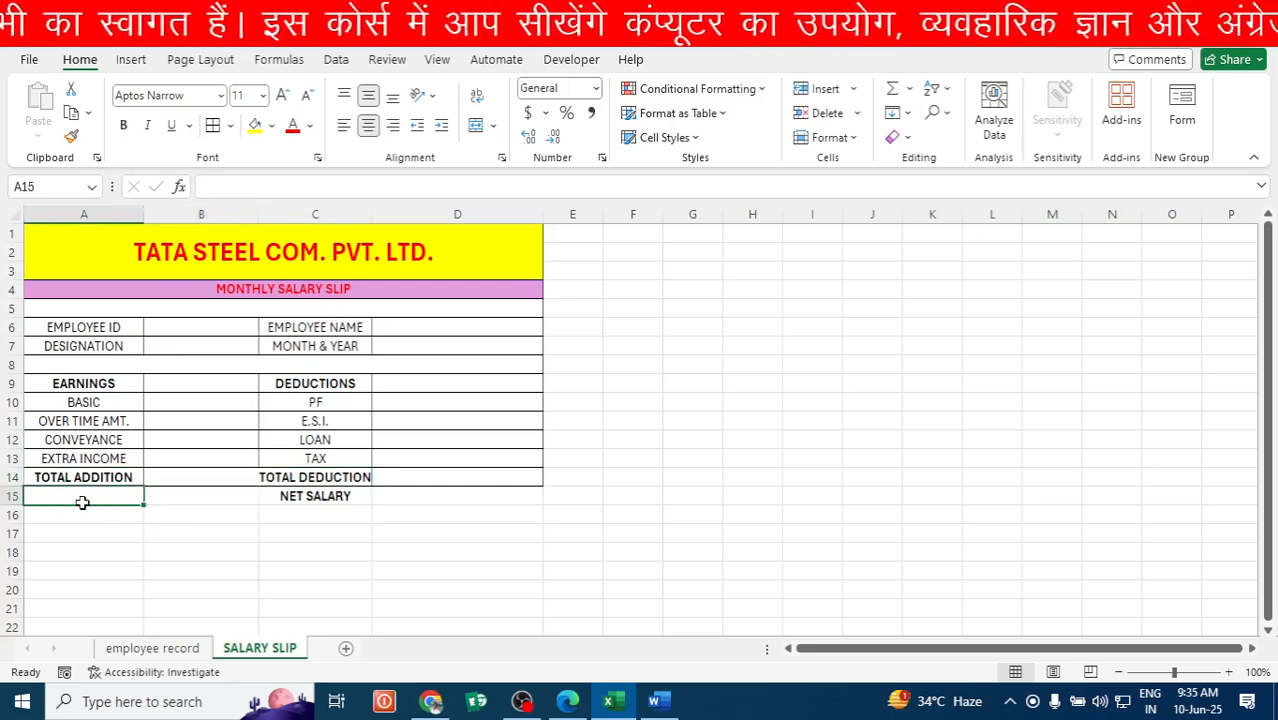
pyautogui.moveTo(83, 503); pyautogui.dragTo(432, 528)
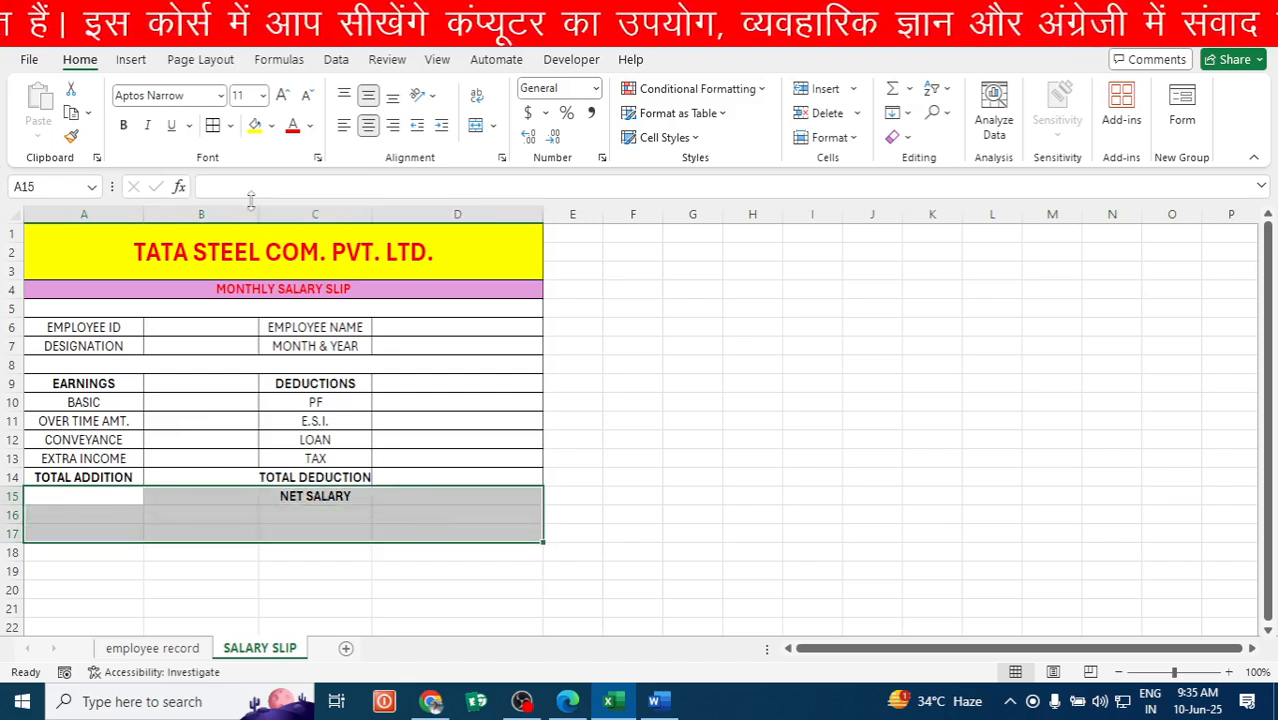
pyautogui.click(230, 125)
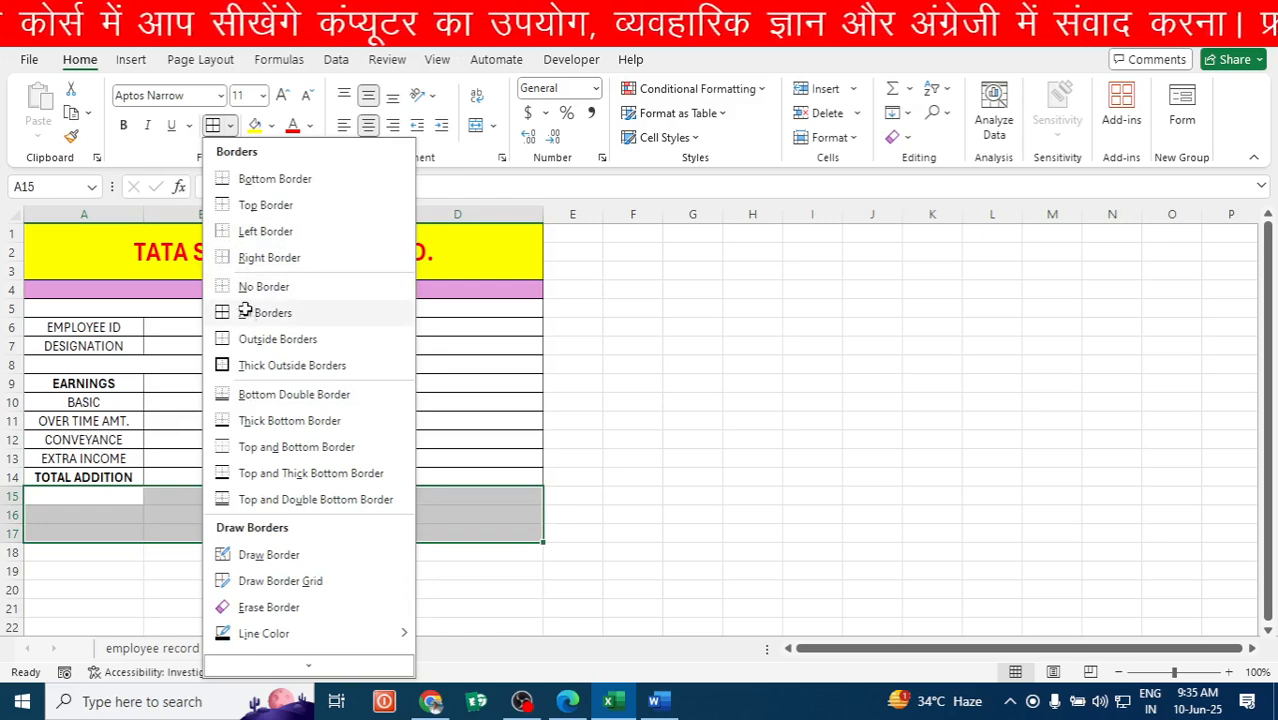
pyautogui.click(250, 308)
pyautogui.click(258, 535)
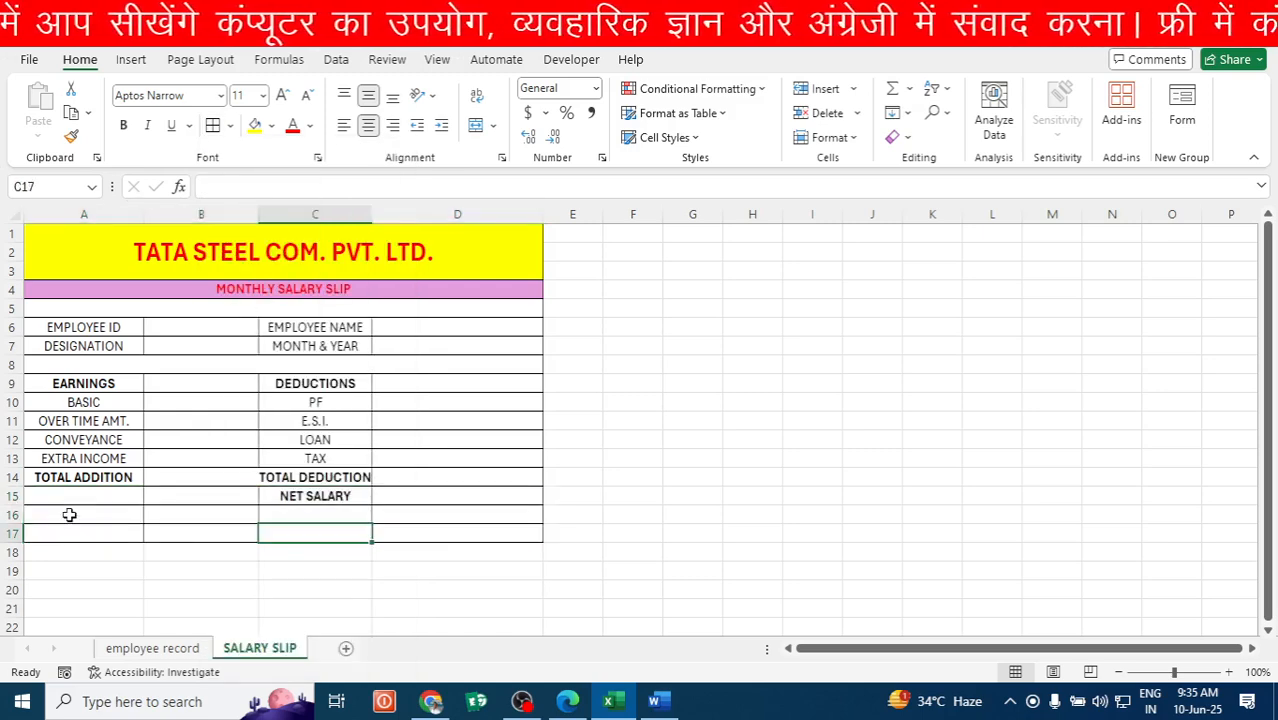
# Merge and center cells A16:D17 into one block below the NET SALARY row.
pyautogui.moveTo(75, 516); pyautogui.dragTo(415, 522)
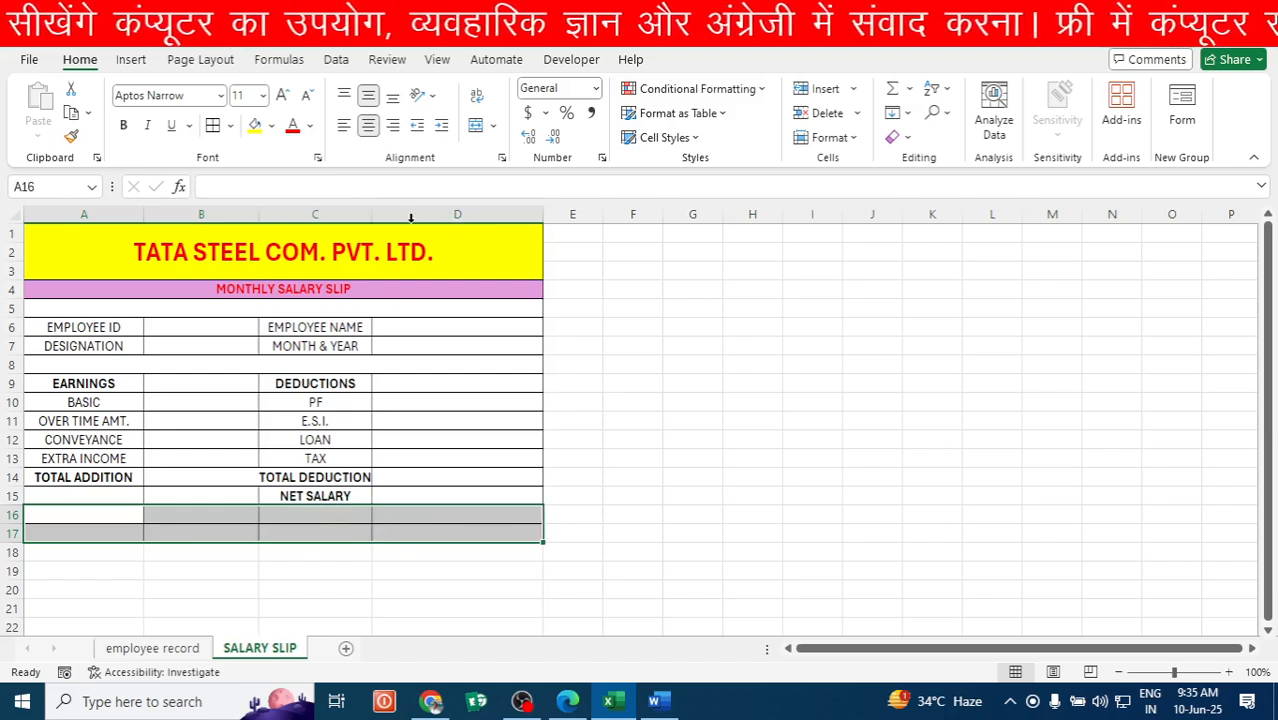
pyautogui.click(476, 126)
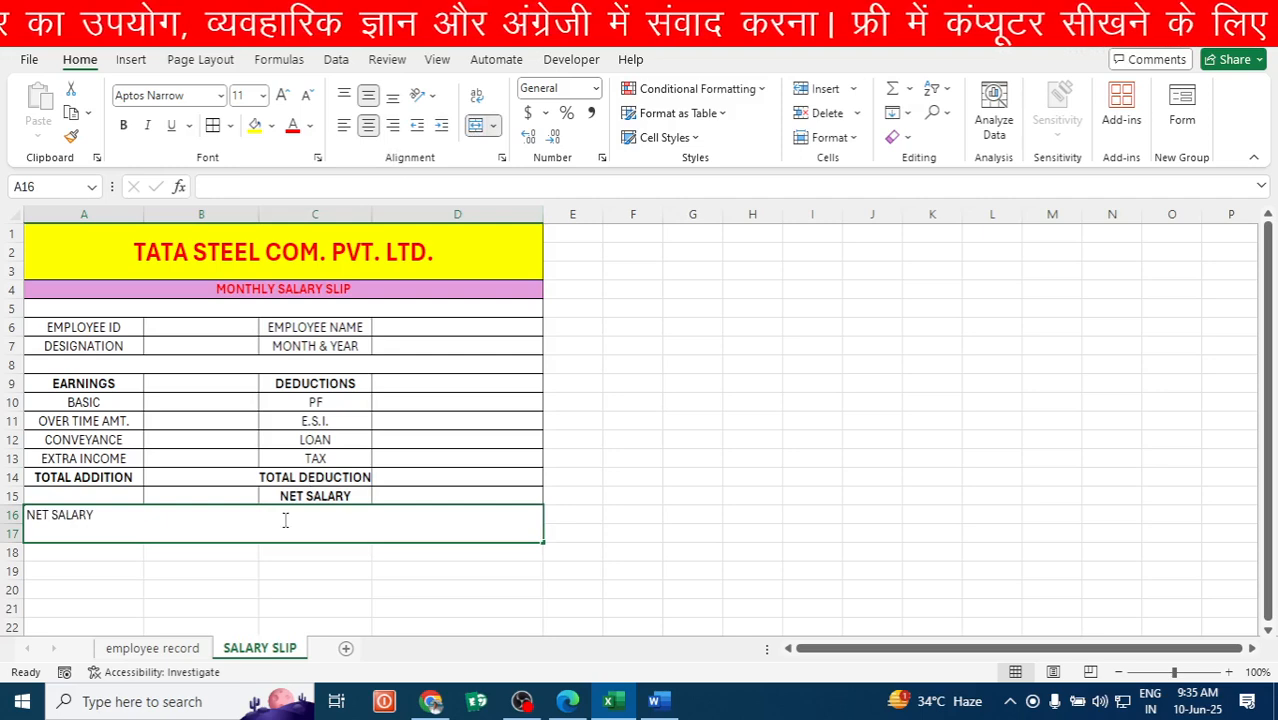
# Enter the worker signature label SING OF WORKER followed by a dotted line in the merged block A16:D17.
pyautogui.write('SING O')
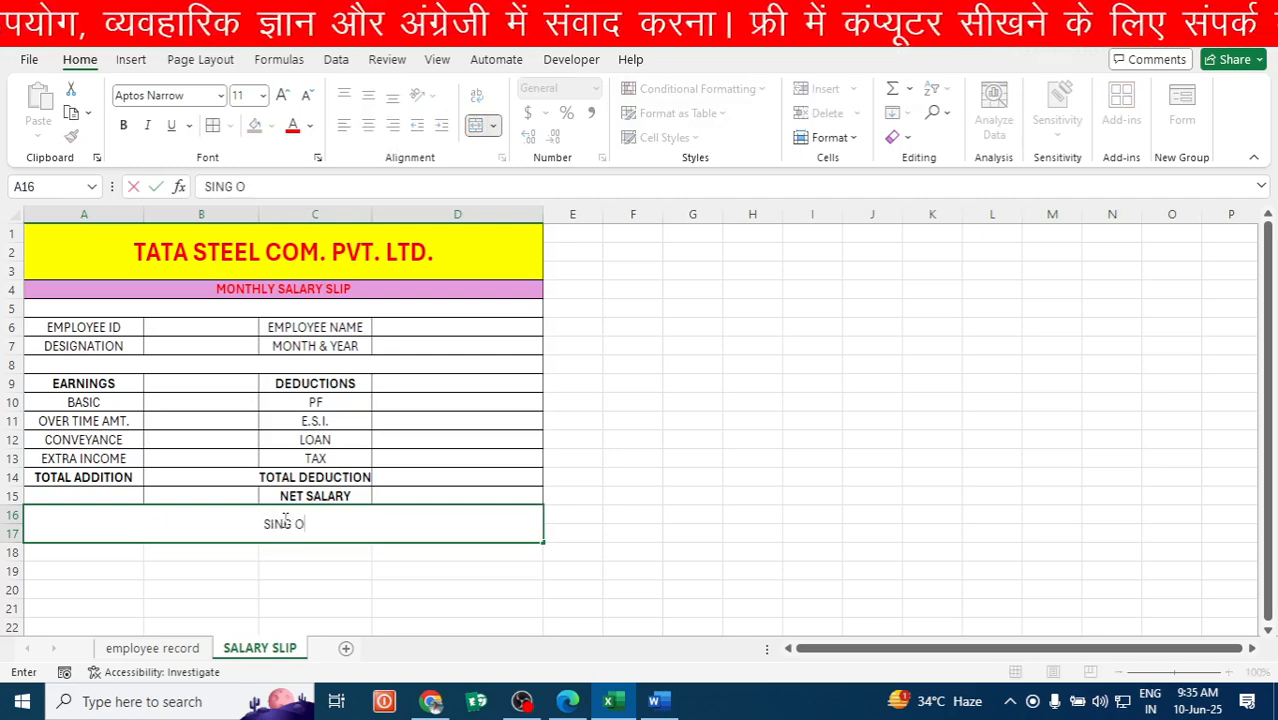
pyautogui.write('F WORKER')
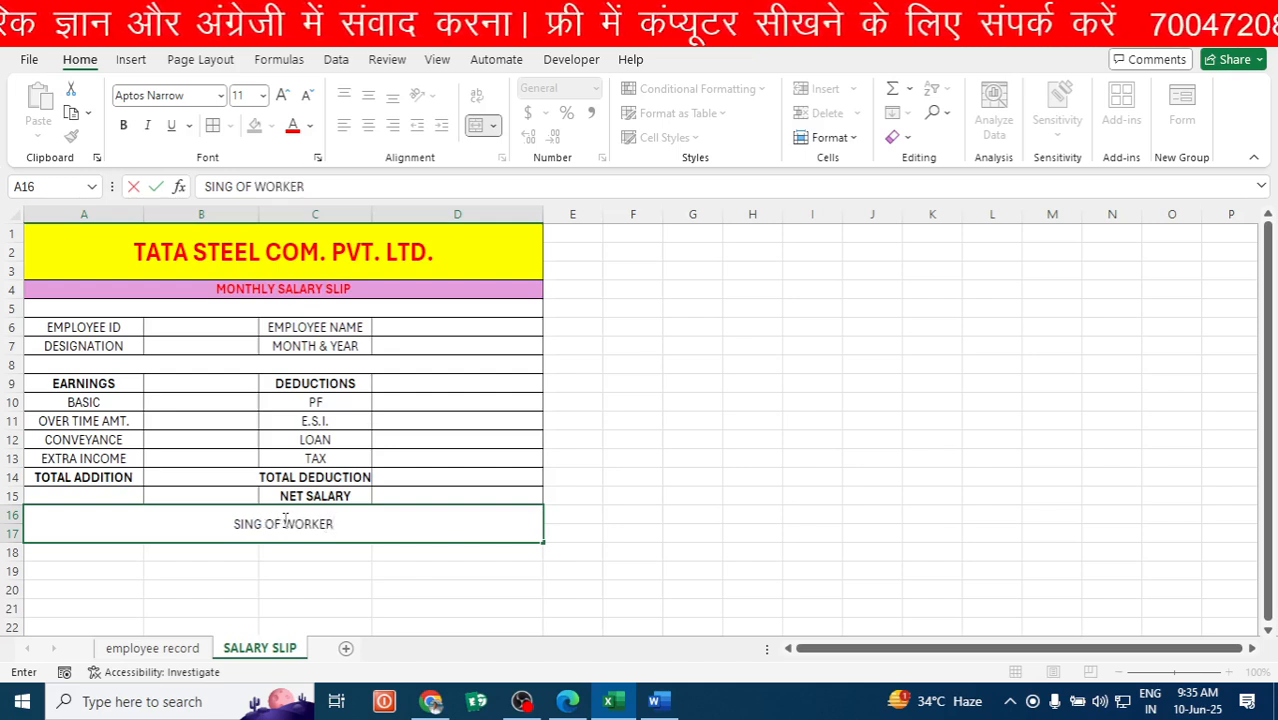
pyautogui.write('......')
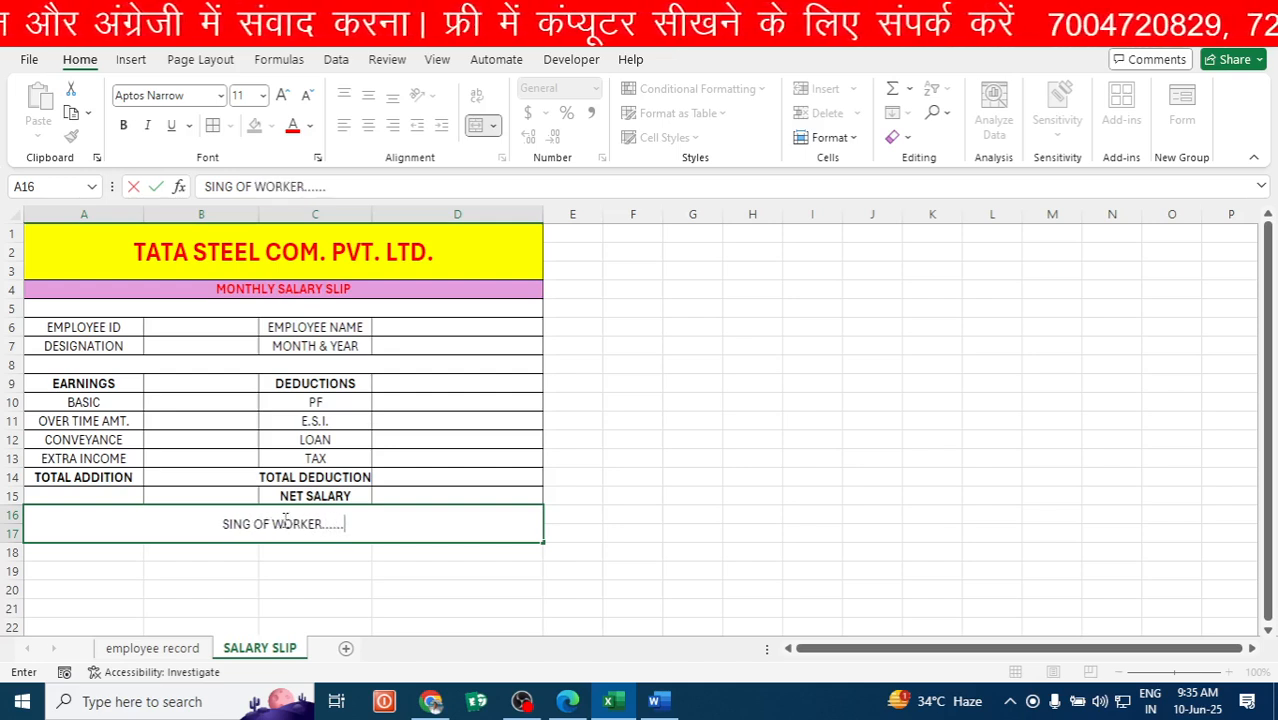
pyautogui.write('..........................')
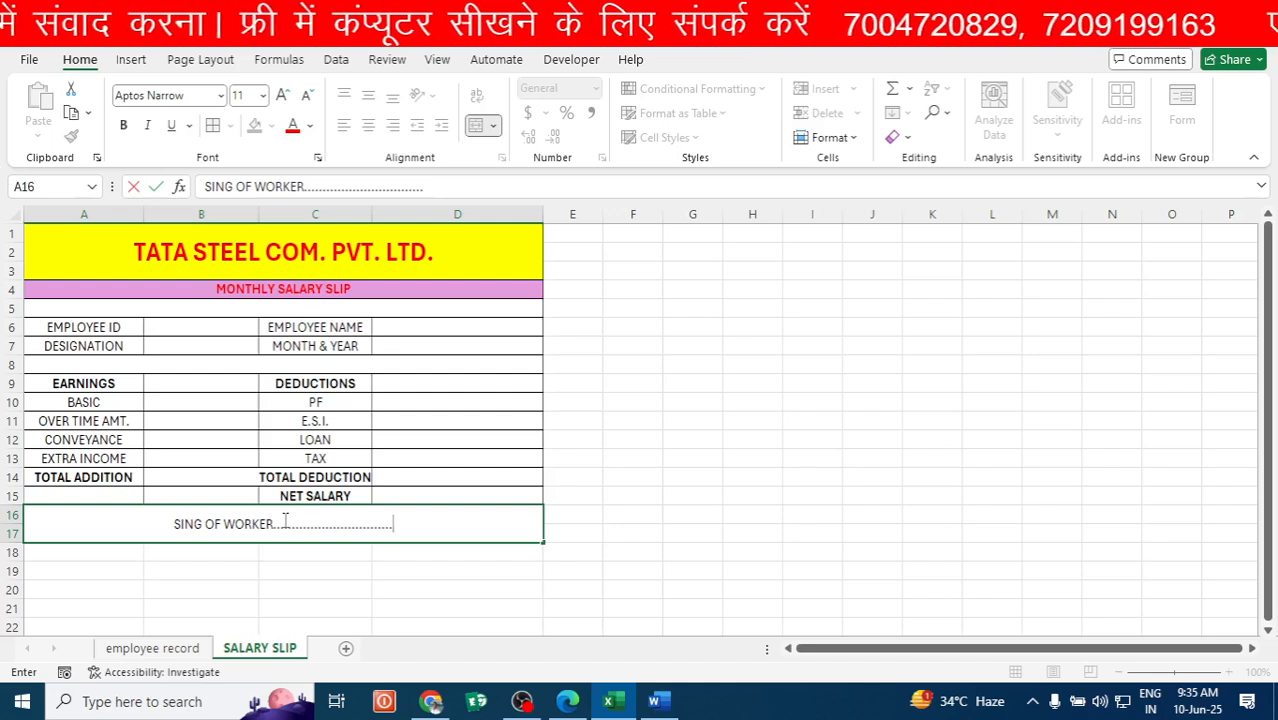
# Append SIGN OF MANEGER and a longer dotted line after the worker signature in the merged block.
pyautogui.write('SIGBN')
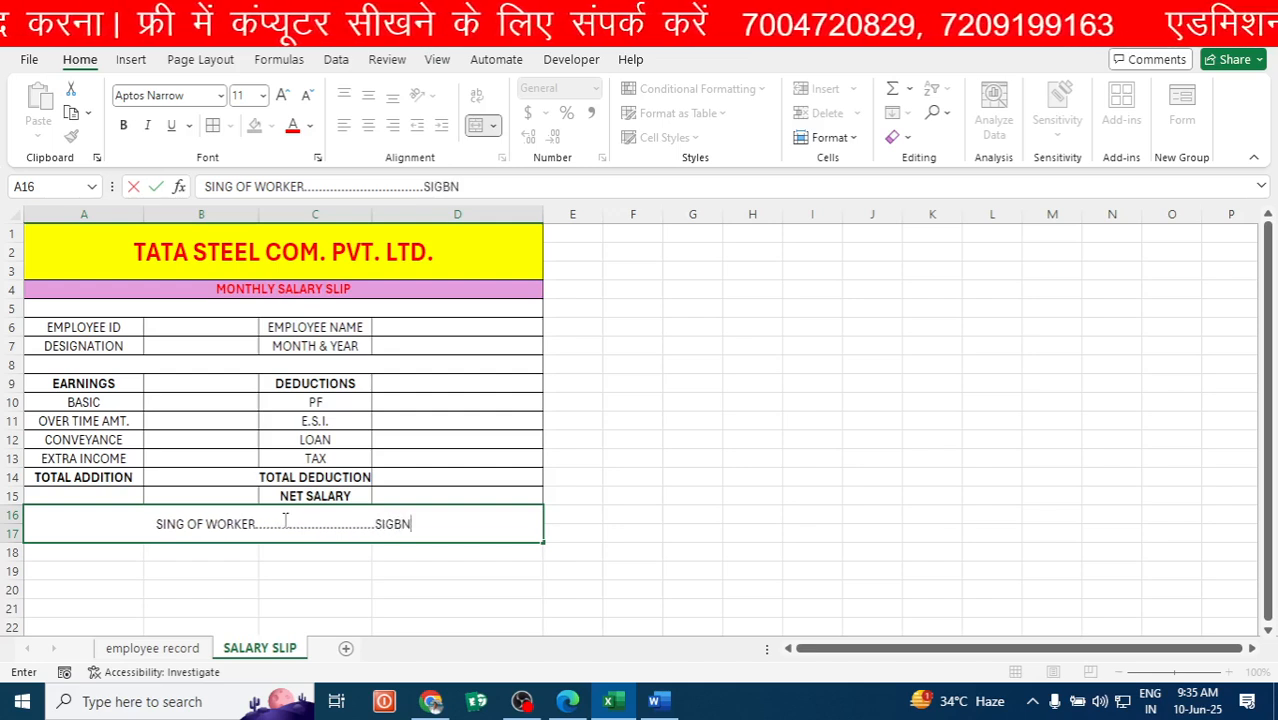
pyautogui.press('BackSpace')
pyautogui.press('BackSpace')
pyautogui.write('N')
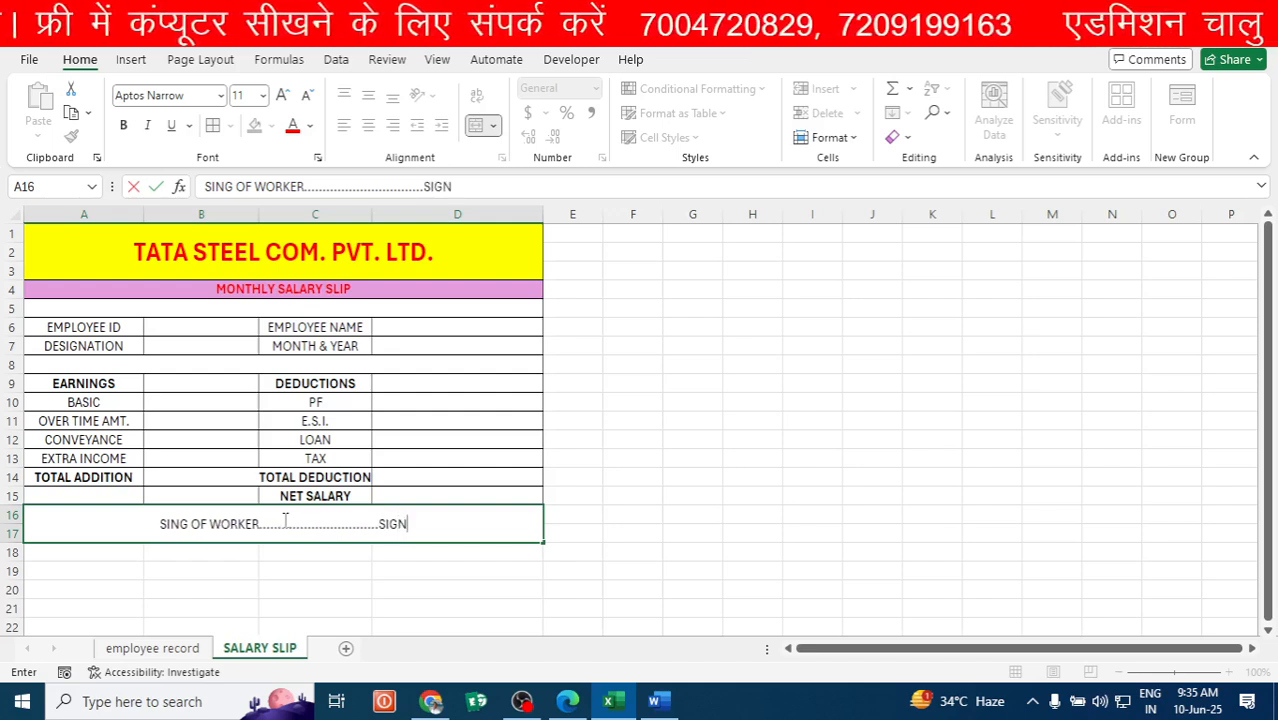
pyautogui.write(' OF ')
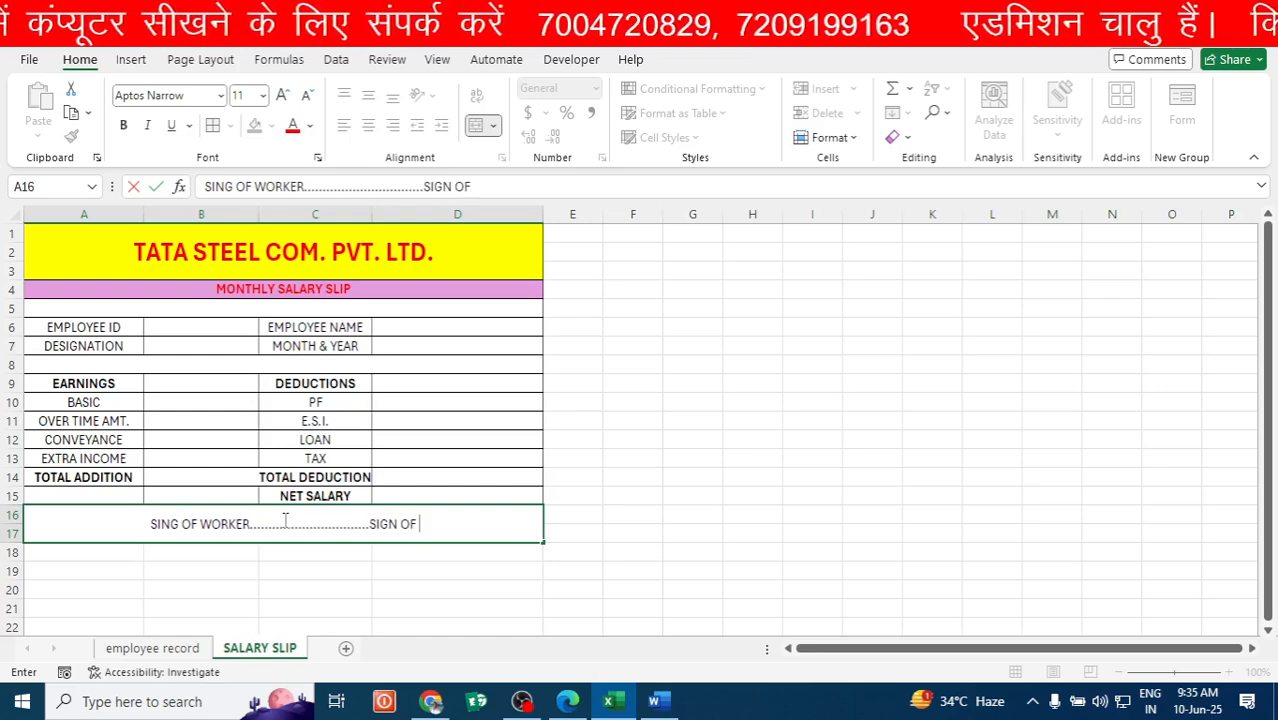
pyautogui.write('MANE')
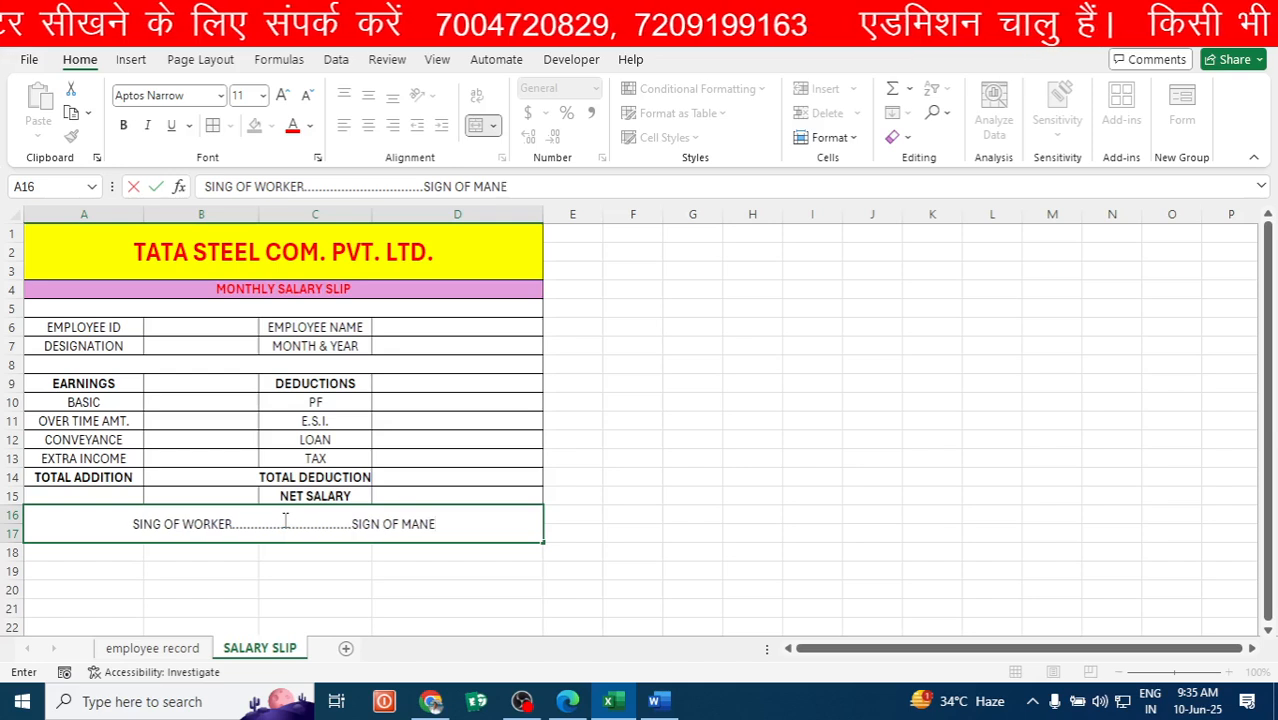
pyautogui.write('GER.')
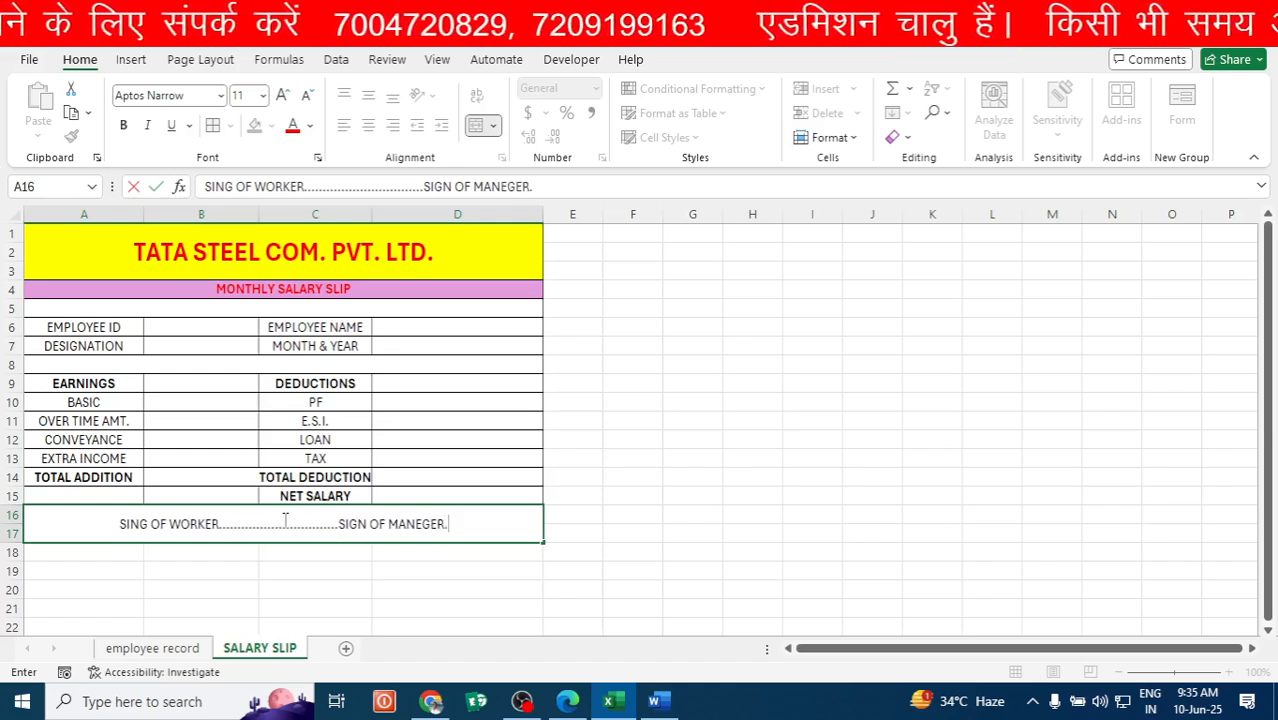
pyautogui.write('..............................................')
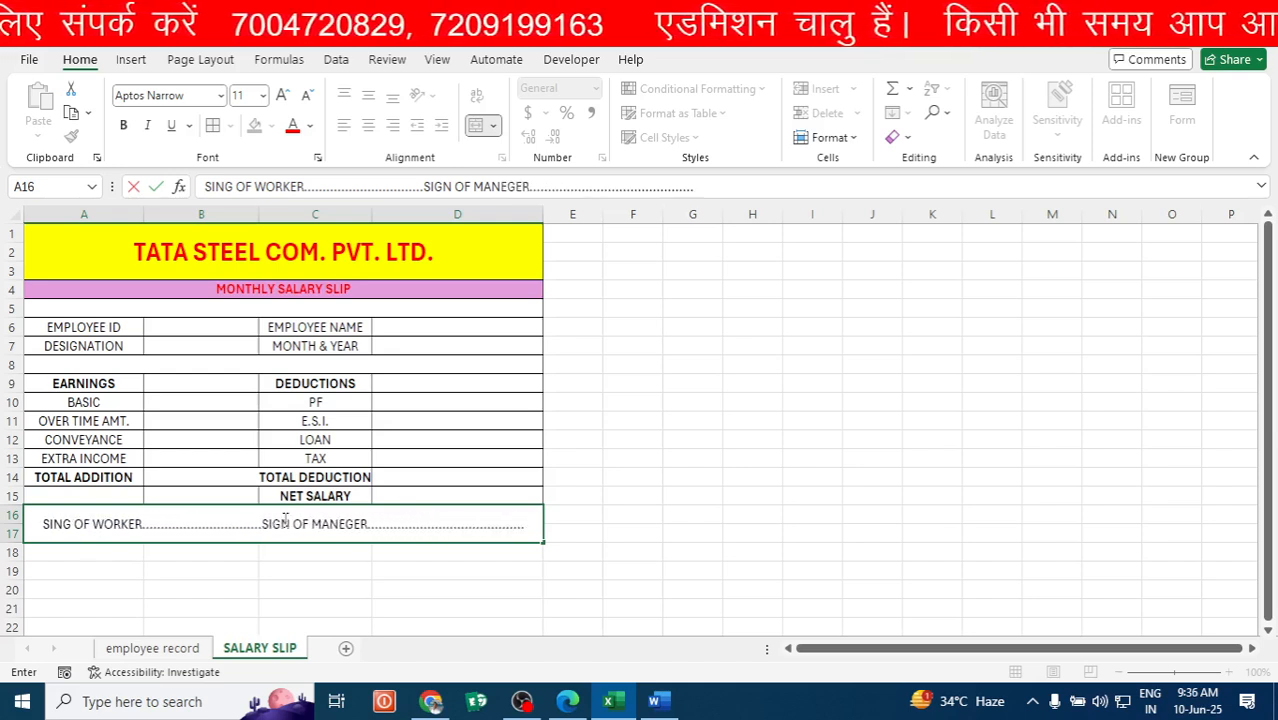
# Correct SING to SIGN in the worker signature label and lengthen its dotted line by two dots.
pyautogui.click(45, 523)
pyautogui.press('BackSpace')
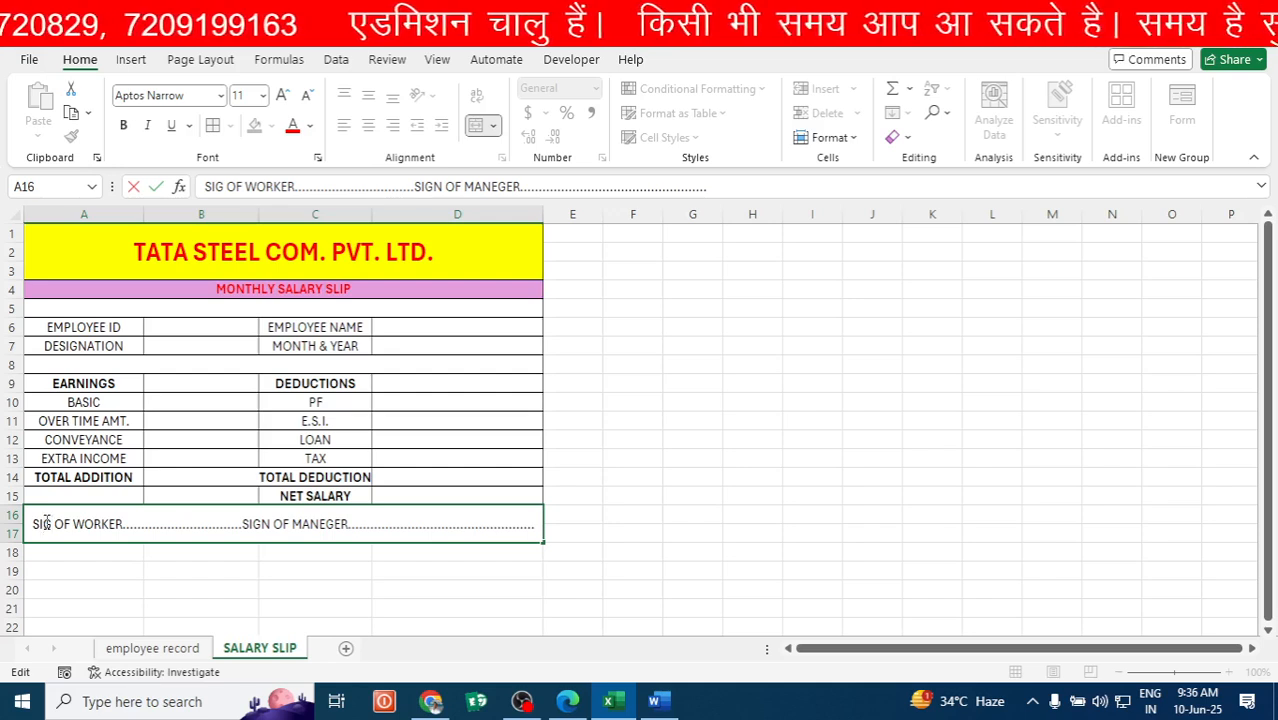
pyautogui.write('NEGER')
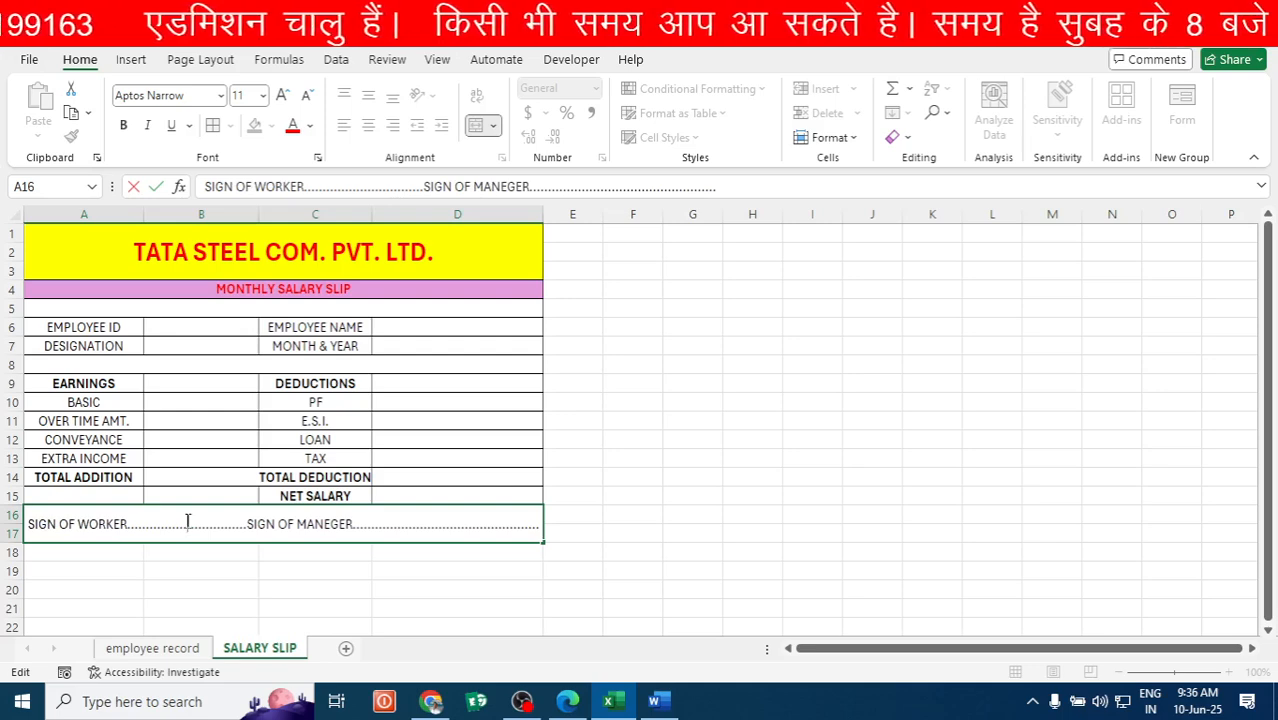
pyautogui.write('..')
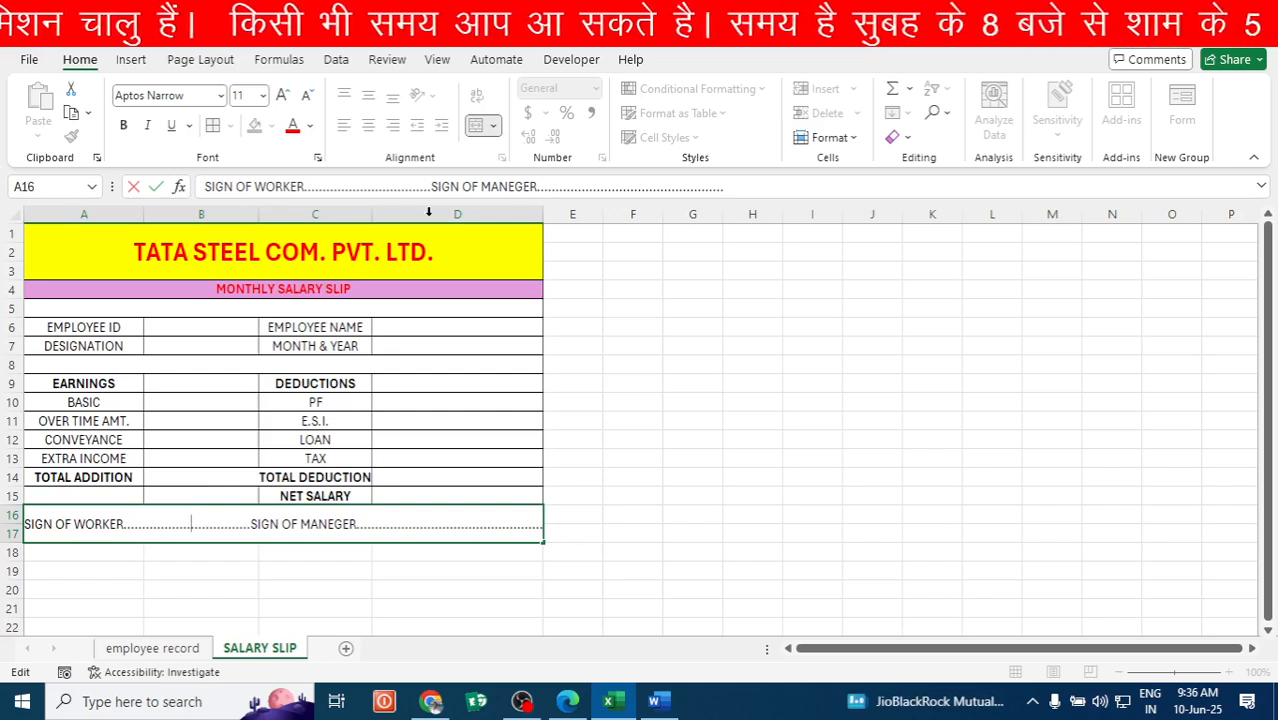
pyautogui.click(664, 497)
# Align the signature text to the bottom of the merged block A16:D17.
pyautogui.click(362, 522)
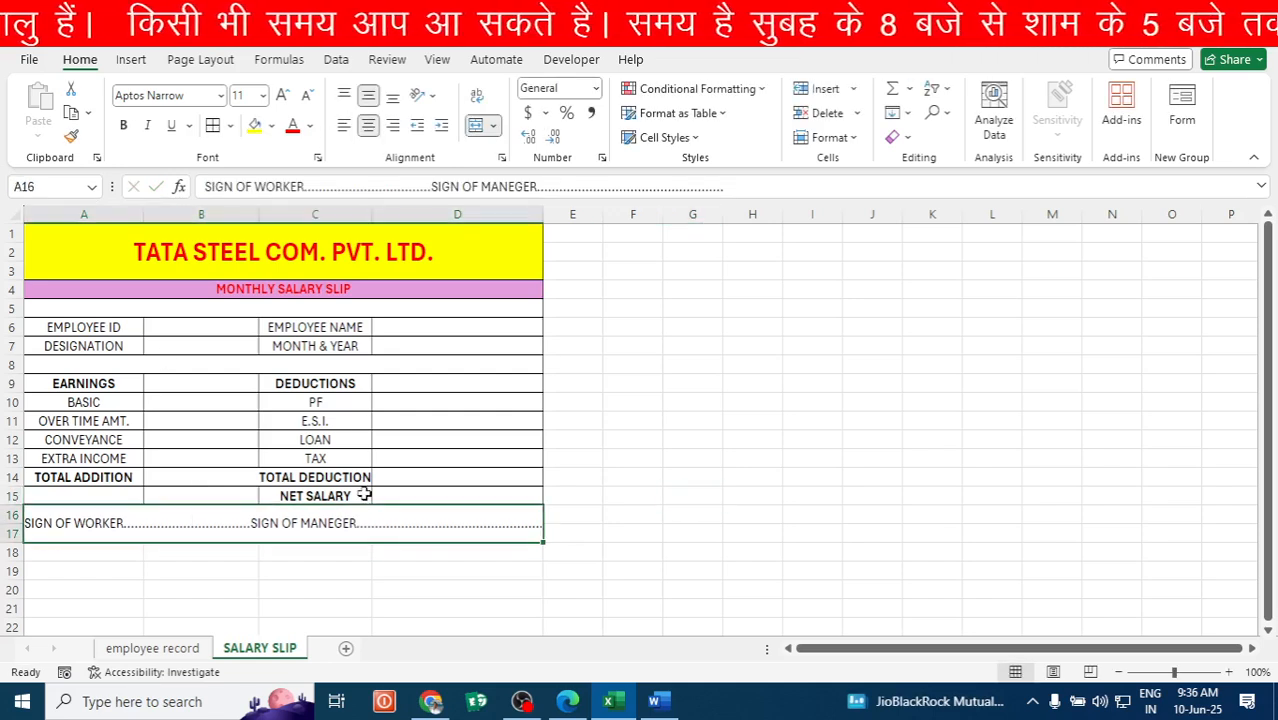
pyautogui.click(392, 100)
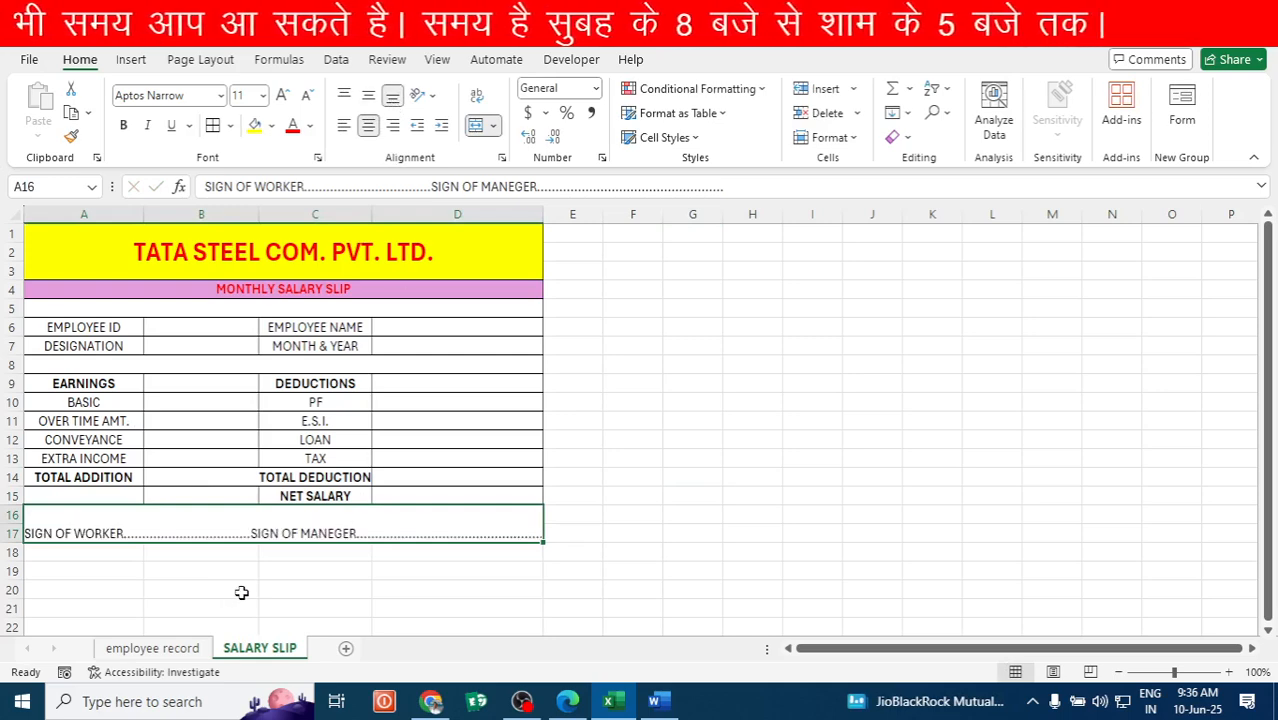
pyautogui.click(345, 586)
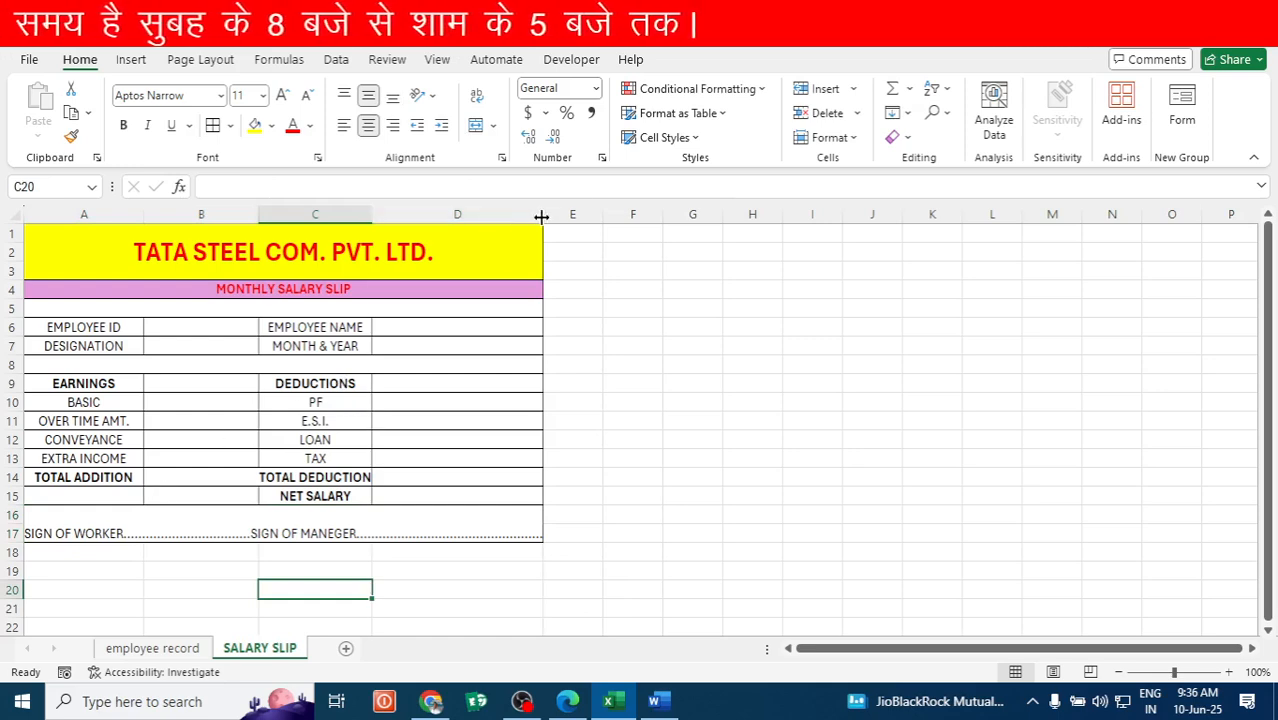
# Narrow columns D and B, and widen column C slightly so the TOTAL DEDUCTION label fits comfortably.
pyautogui.moveTo(543, 213); pyautogui.dragTo(504, 222)
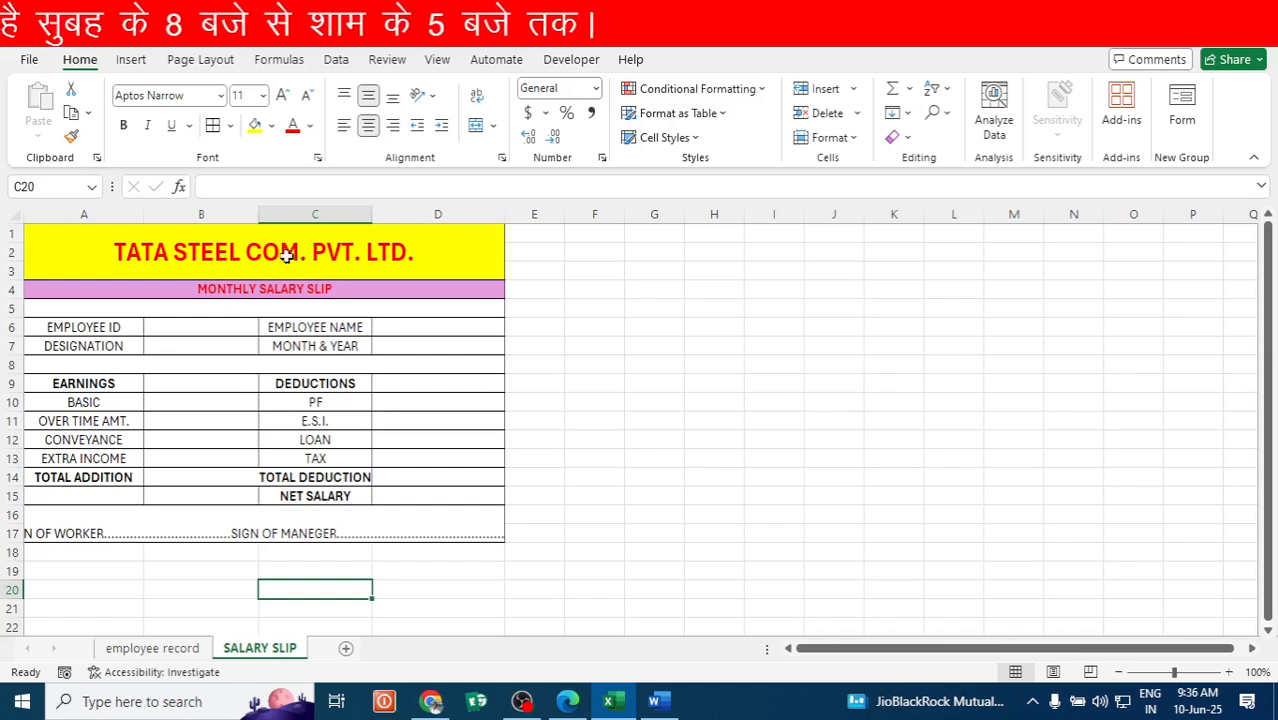
pyautogui.moveTo(258, 215); pyautogui.dragTo(227, 220)
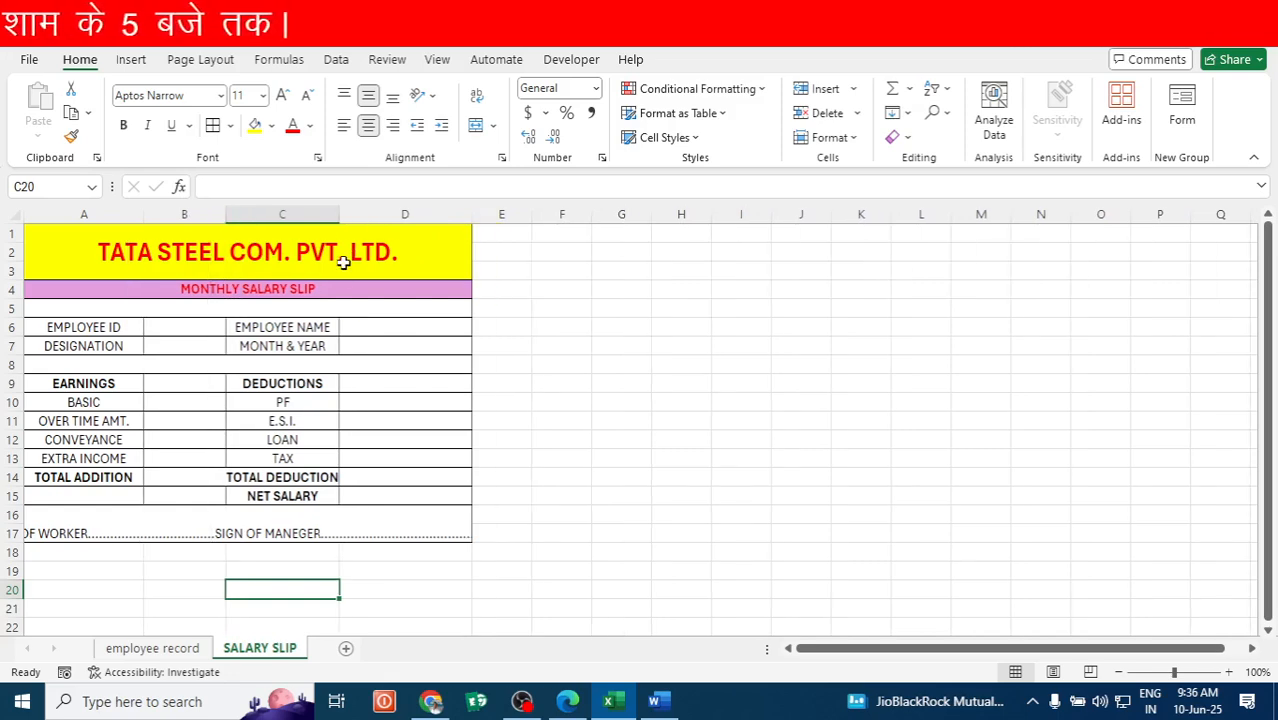
pyautogui.moveTo(339, 213); pyautogui.dragTo(352, 215)
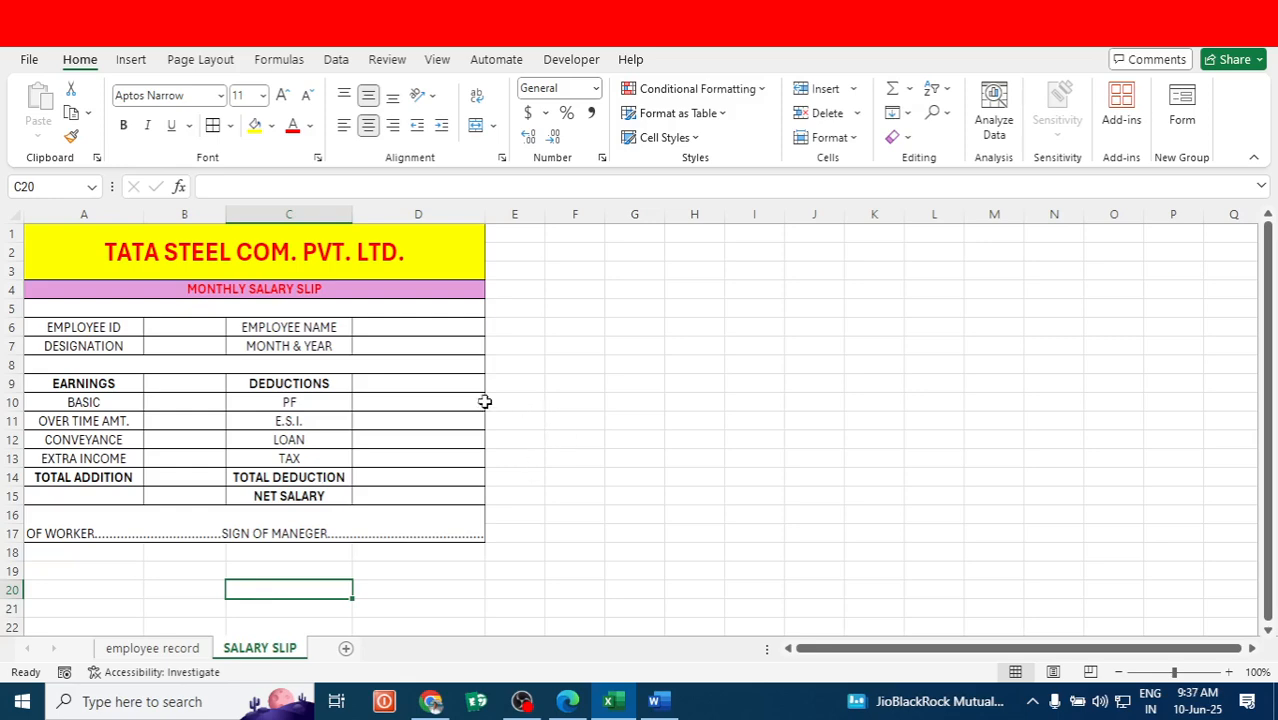
# Add a List data validation to the EMPLOYEE ID cell B6, using ='employee record'!$A$5:$A$20 as the source.
pyautogui.click(180, 327)
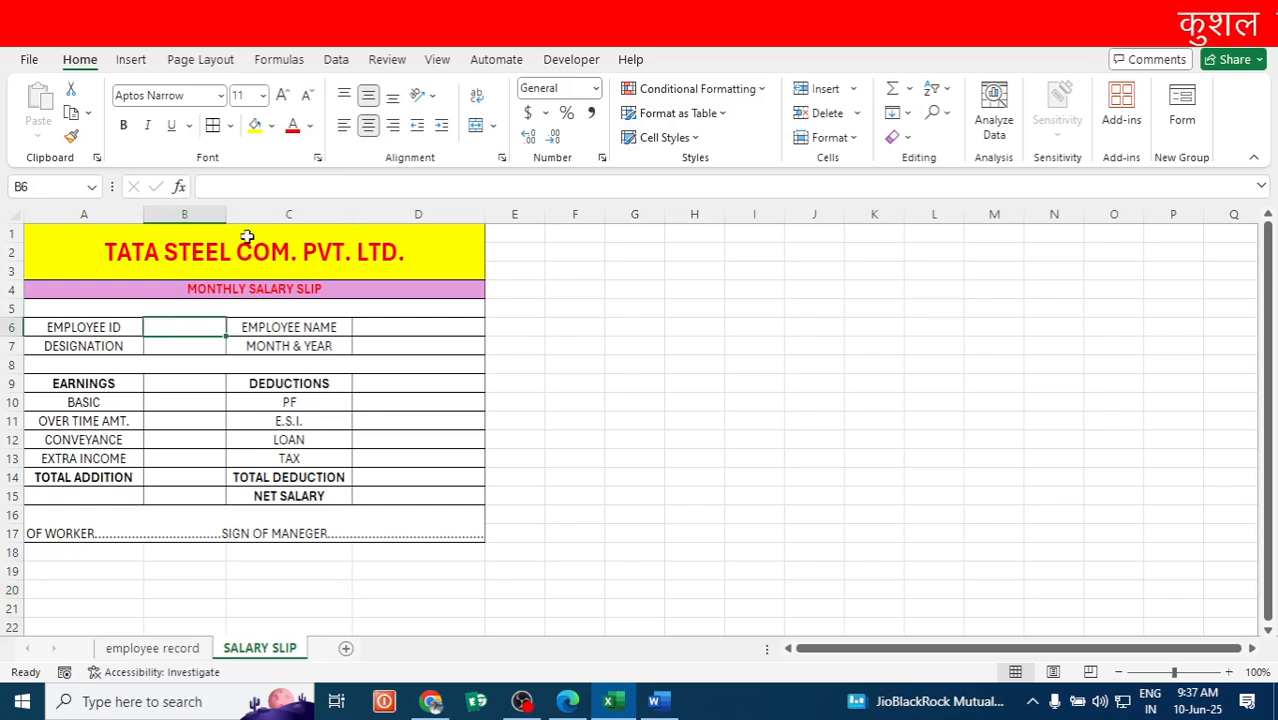
pyautogui.click(336, 62)
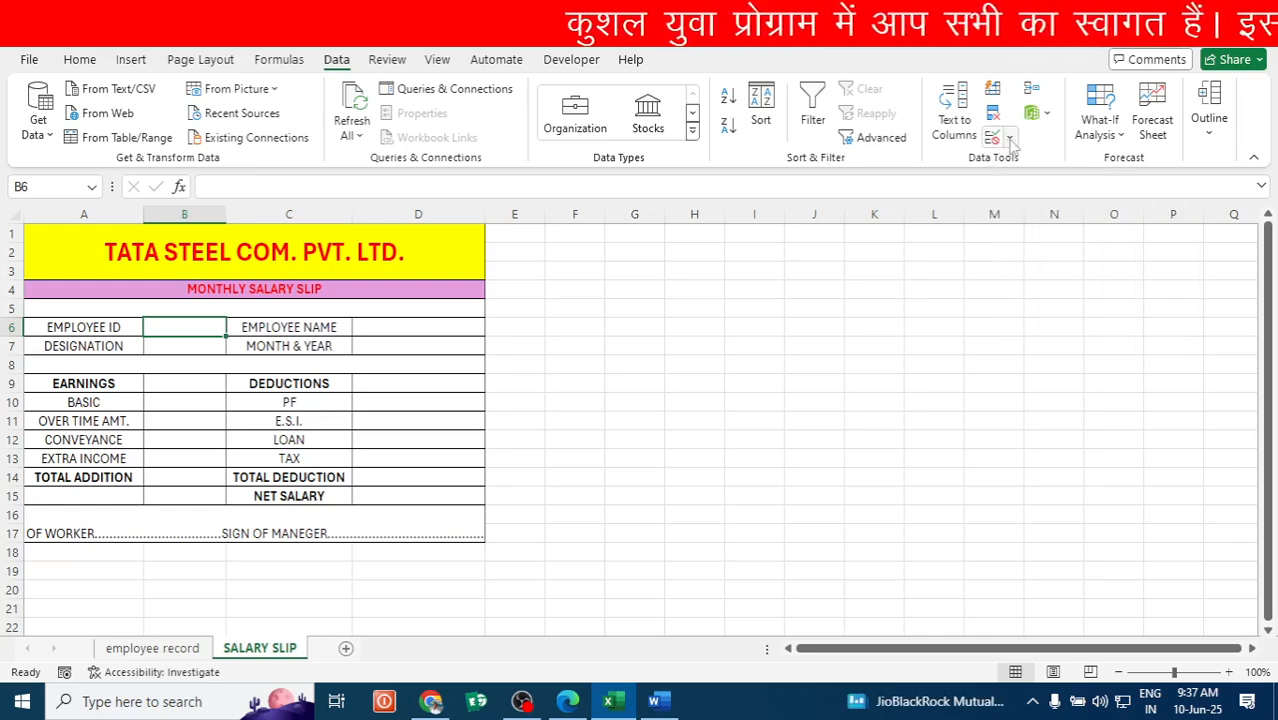
pyautogui.click(1009, 139)
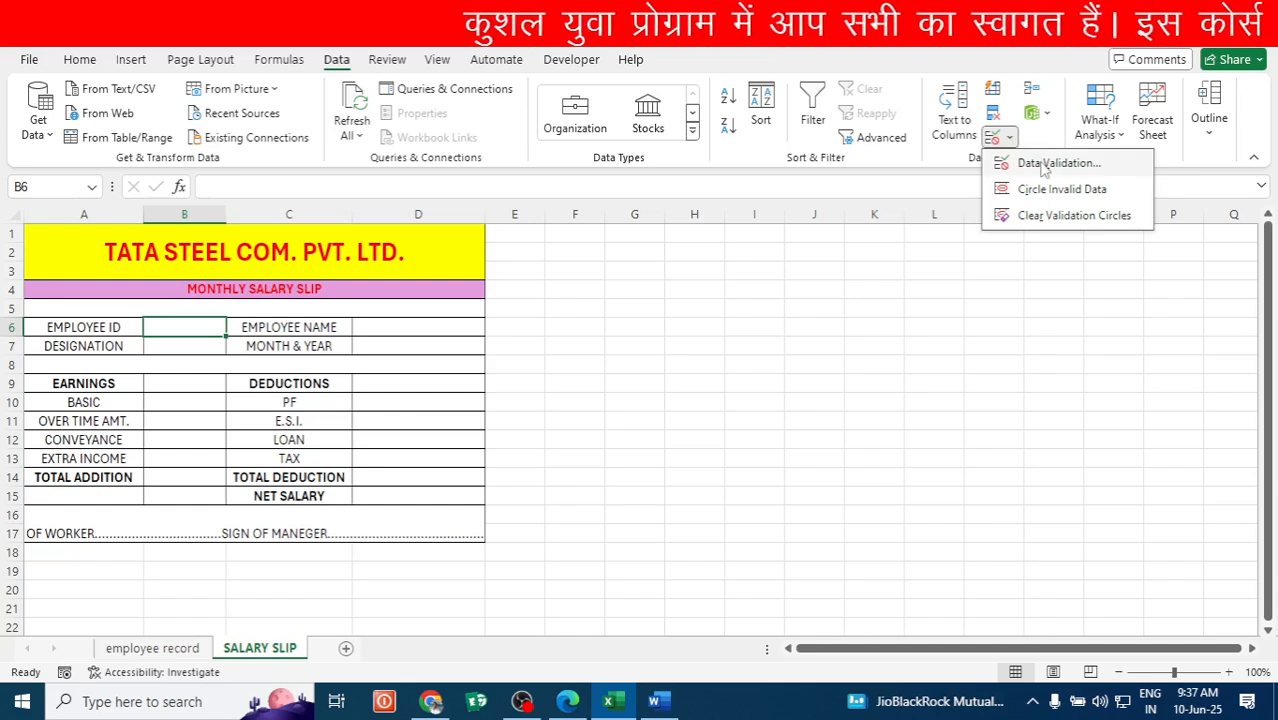
pyautogui.click(1043, 166)
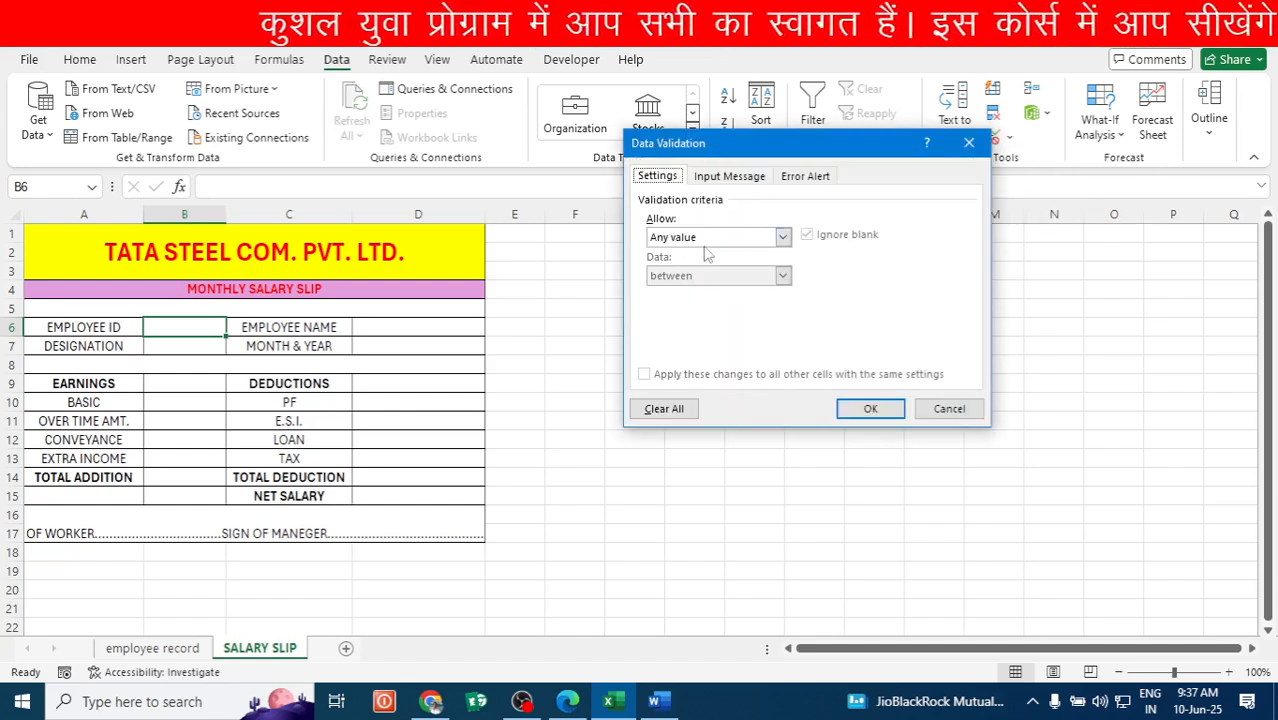
pyautogui.click(709, 241)
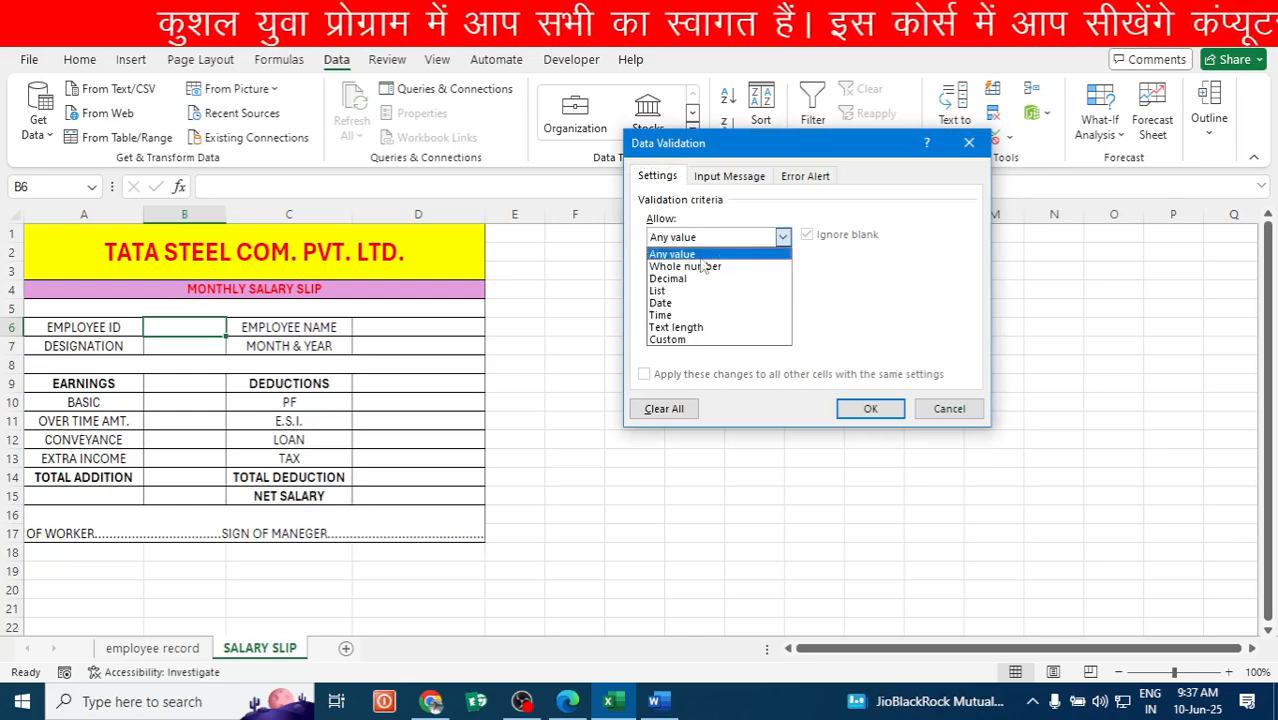
pyautogui.click(681, 292)
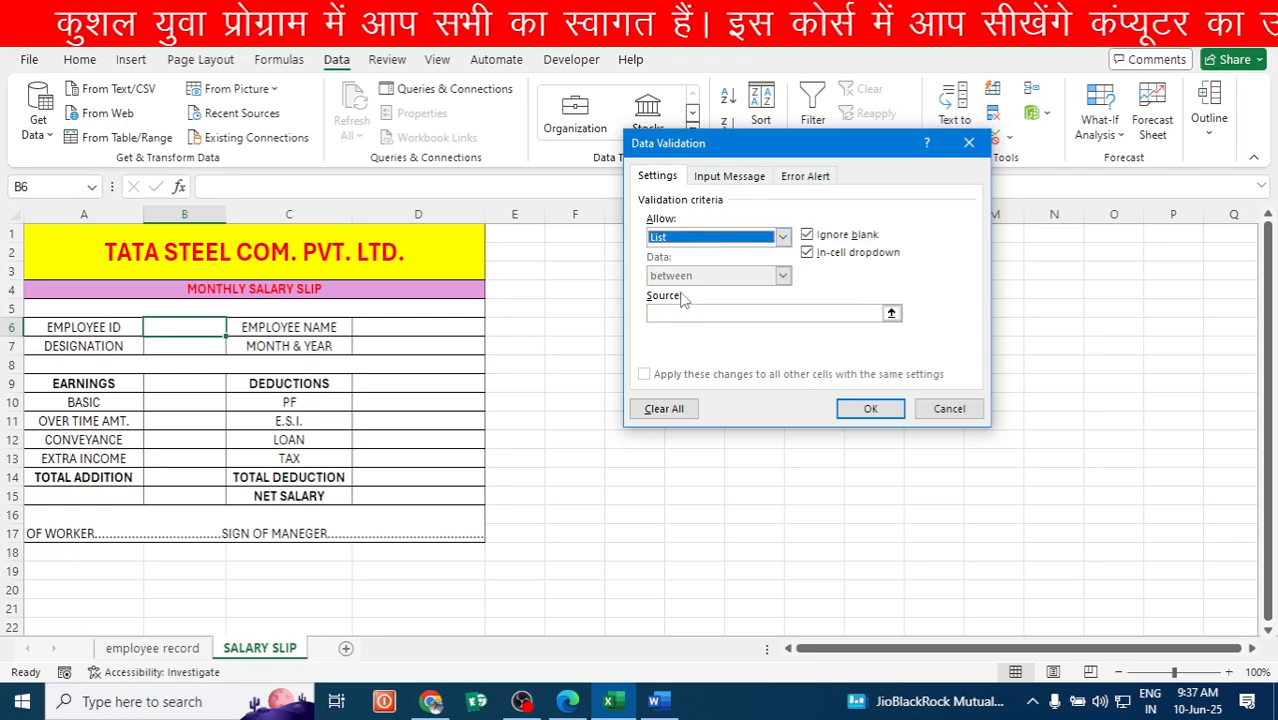
pyautogui.click(681, 314)
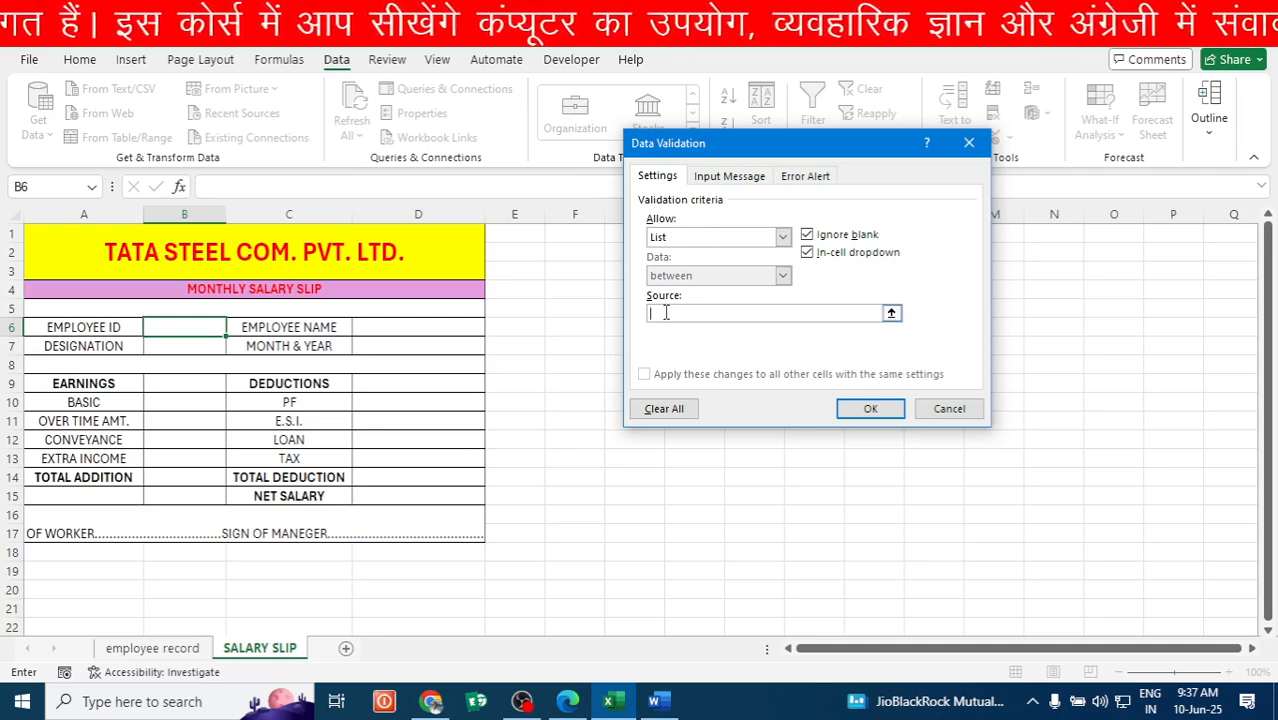
pyautogui.click(160, 649)
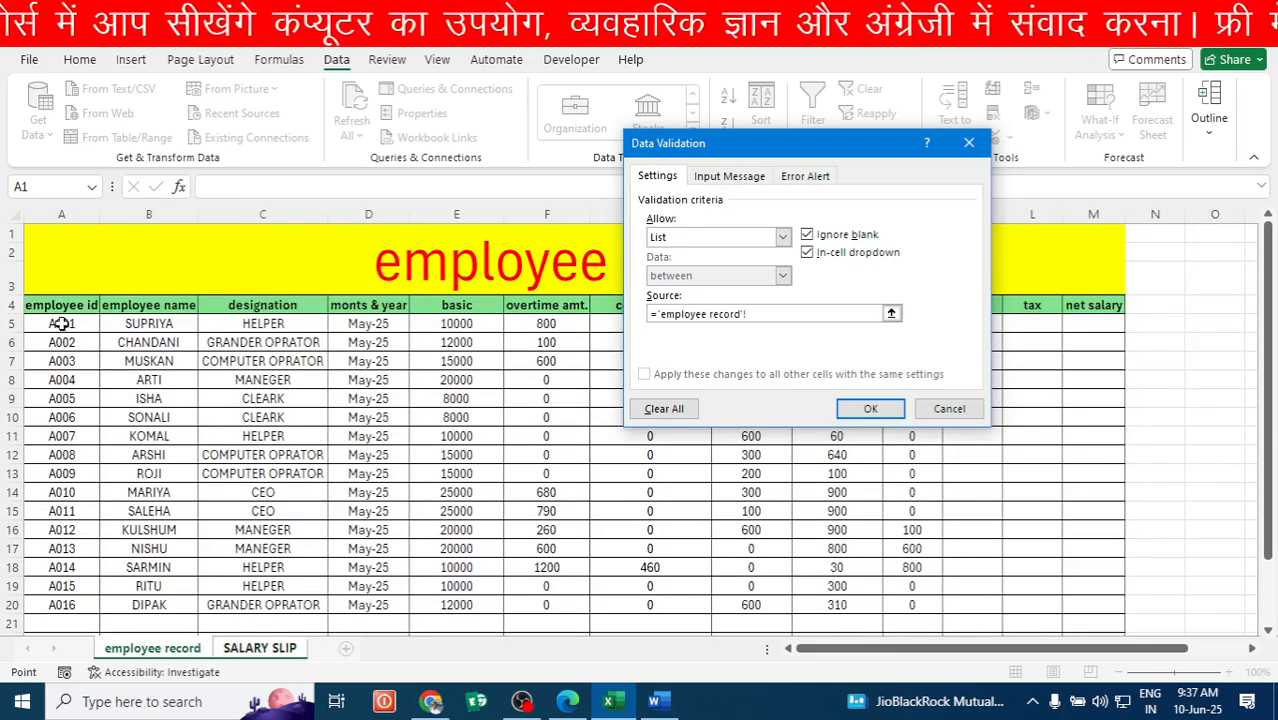
pyautogui.moveTo(62, 323); pyautogui.dragTo(80, 605)
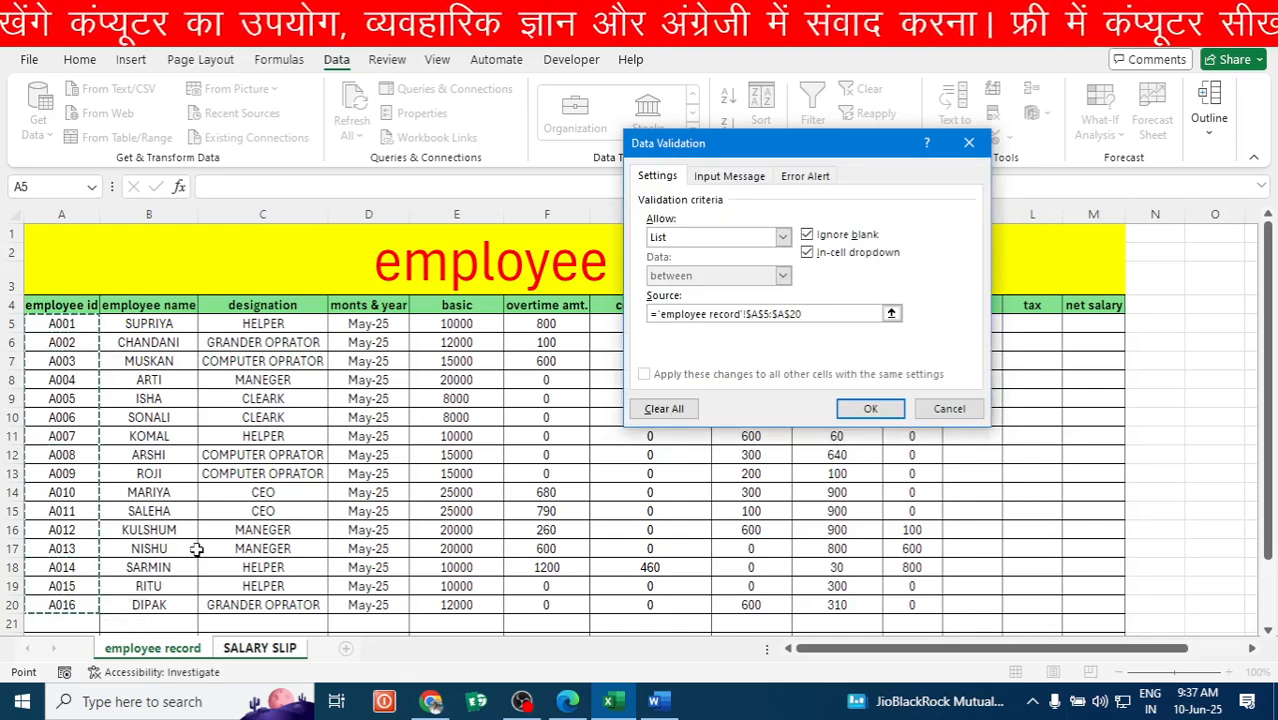
pyautogui.click(884, 411)
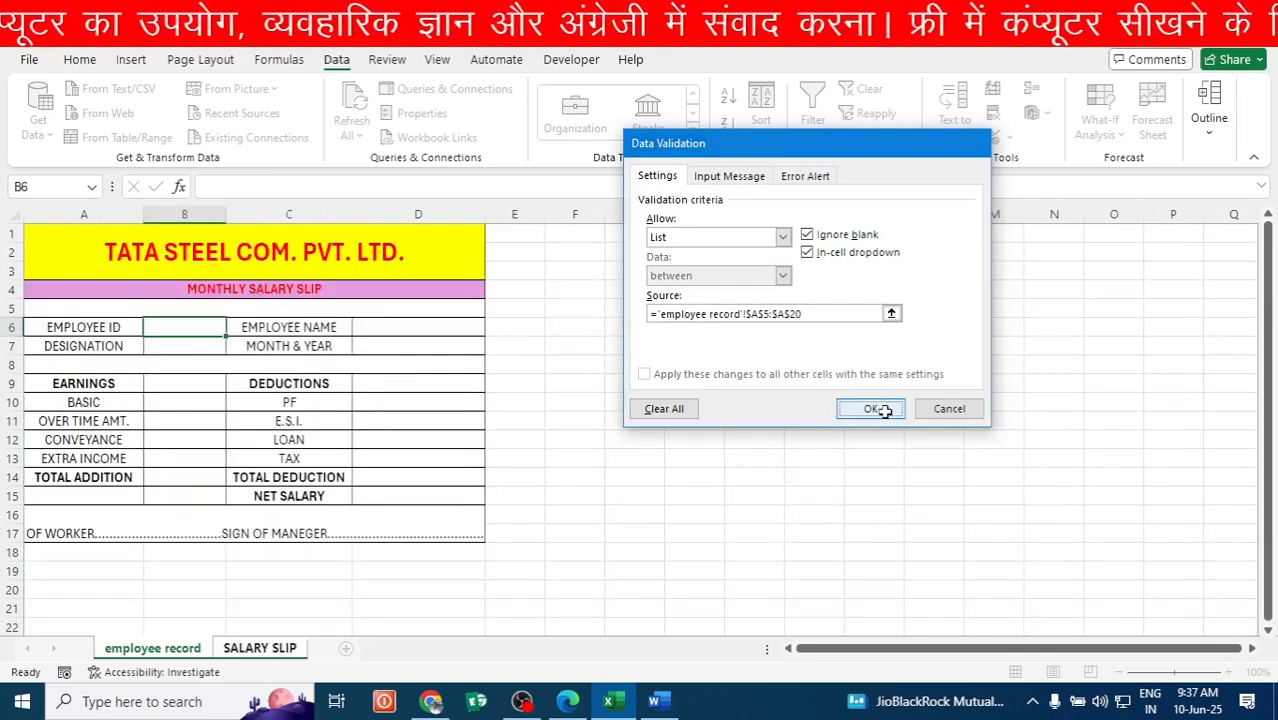
# Try the employee ID drop-down list in B6 by choosing its first entry, and set the cell to the fifth entry.
pyautogui.click(232, 327)
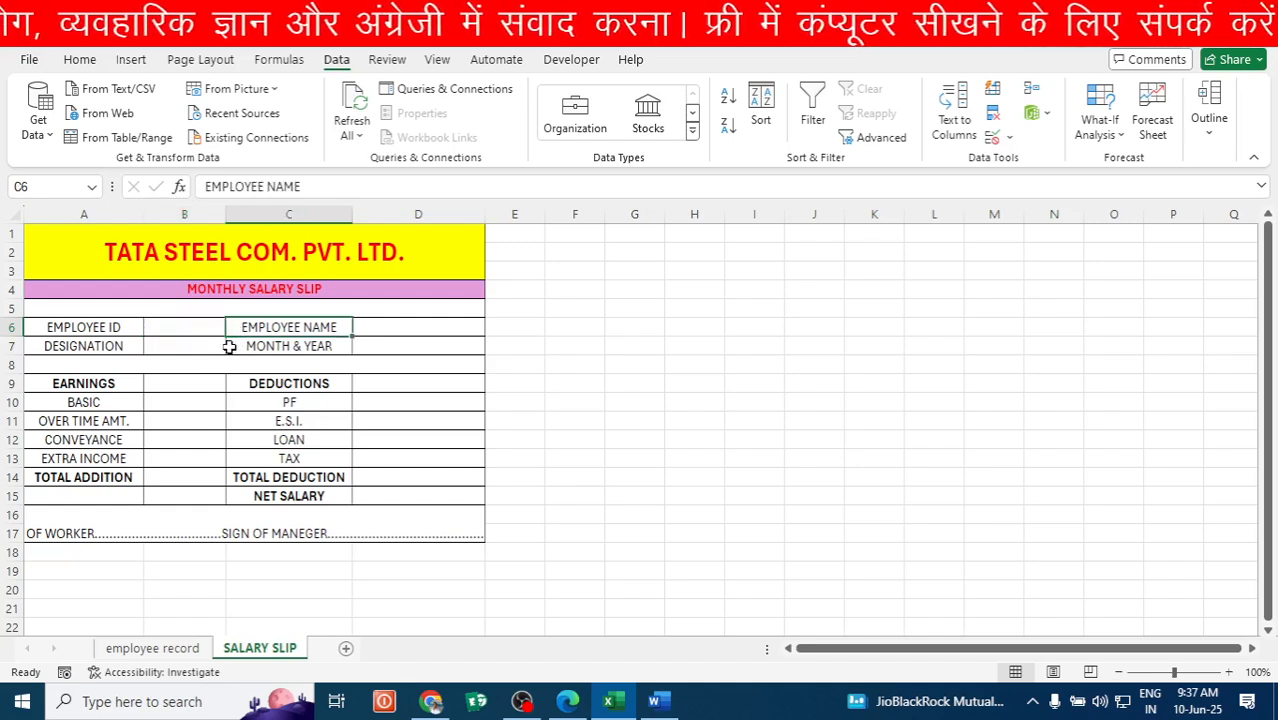
pyautogui.click(205, 327)
pyautogui.click(233, 328)
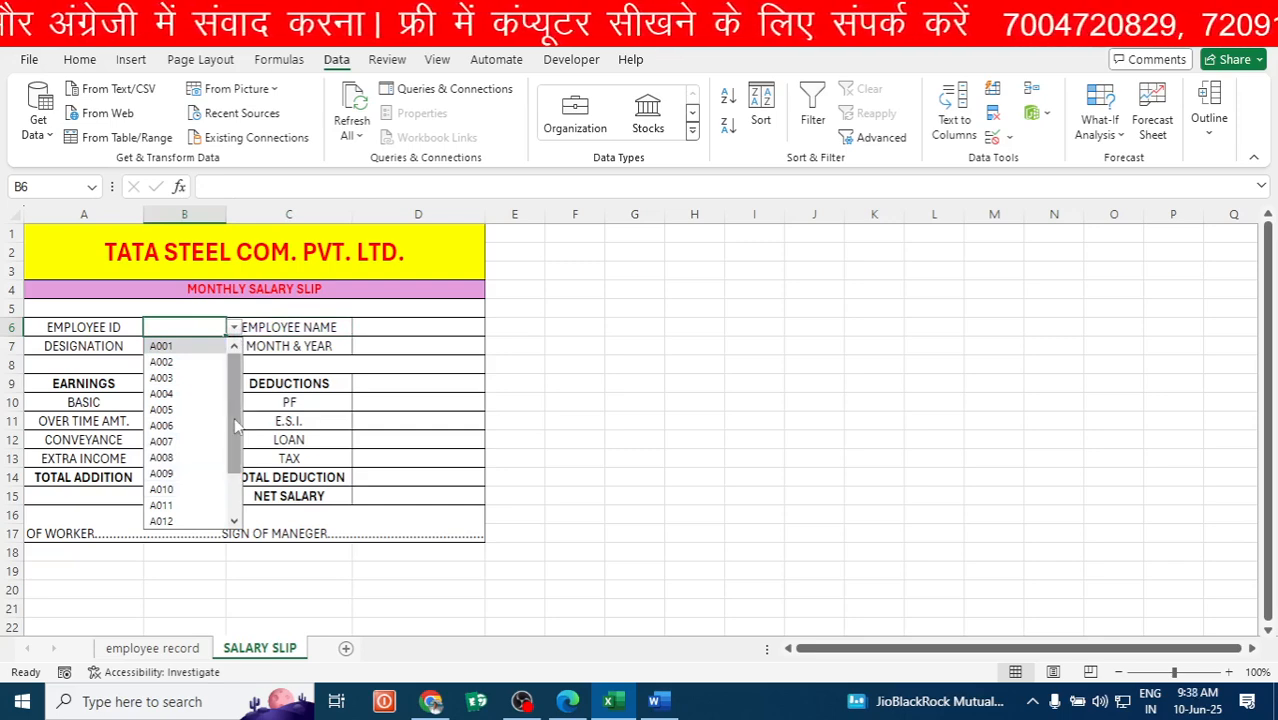
pyautogui.moveTo(235, 427); pyautogui.dragTo(238, 399)
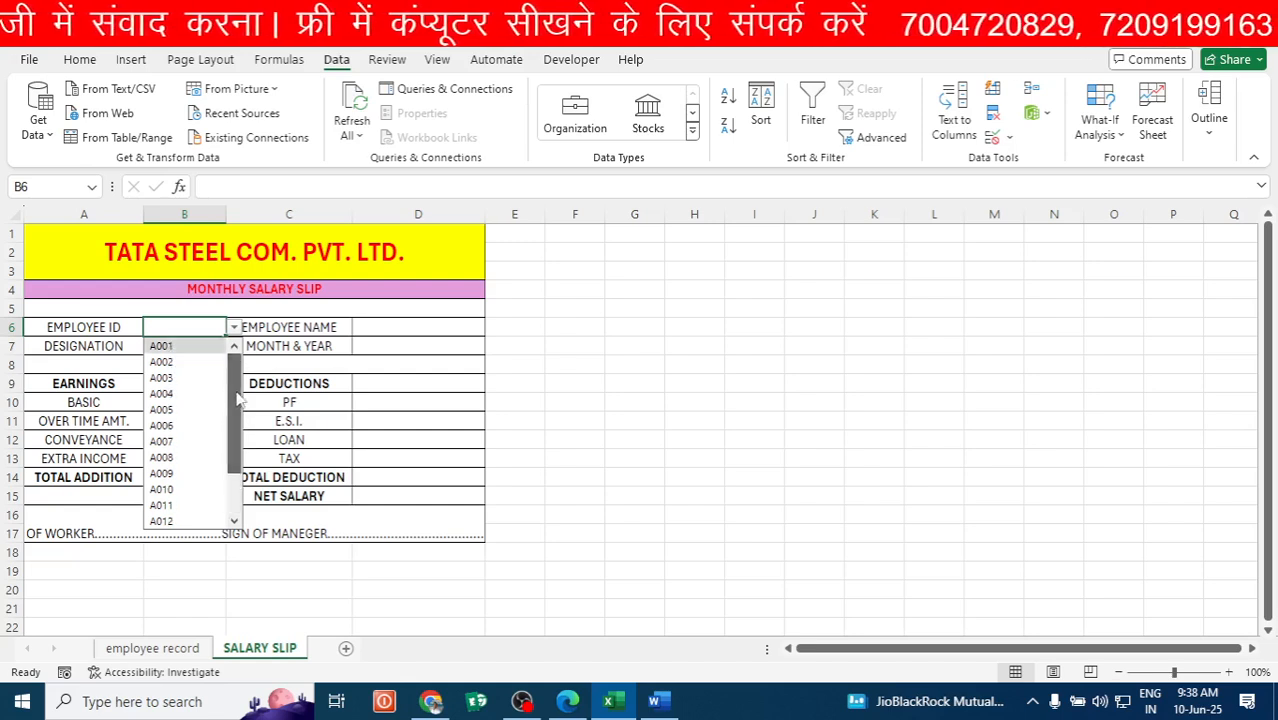
pyautogui.click(165, 345)
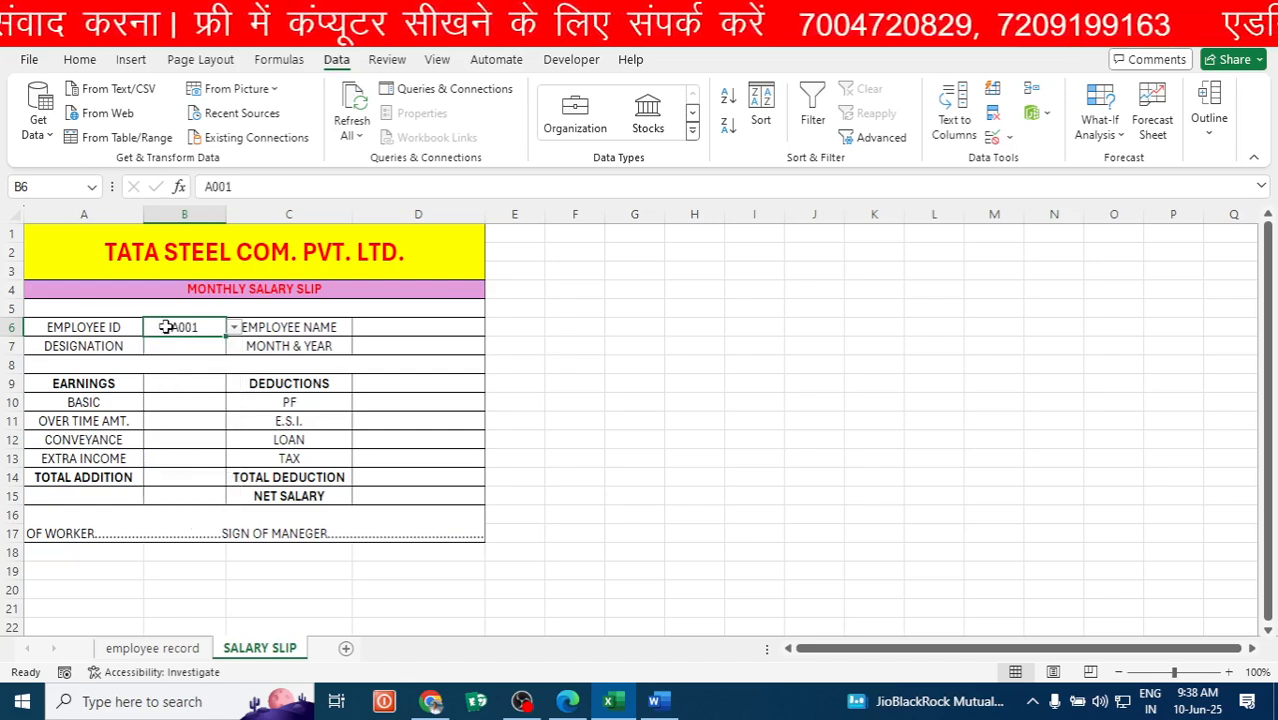
pyautogui.click(233, 327)
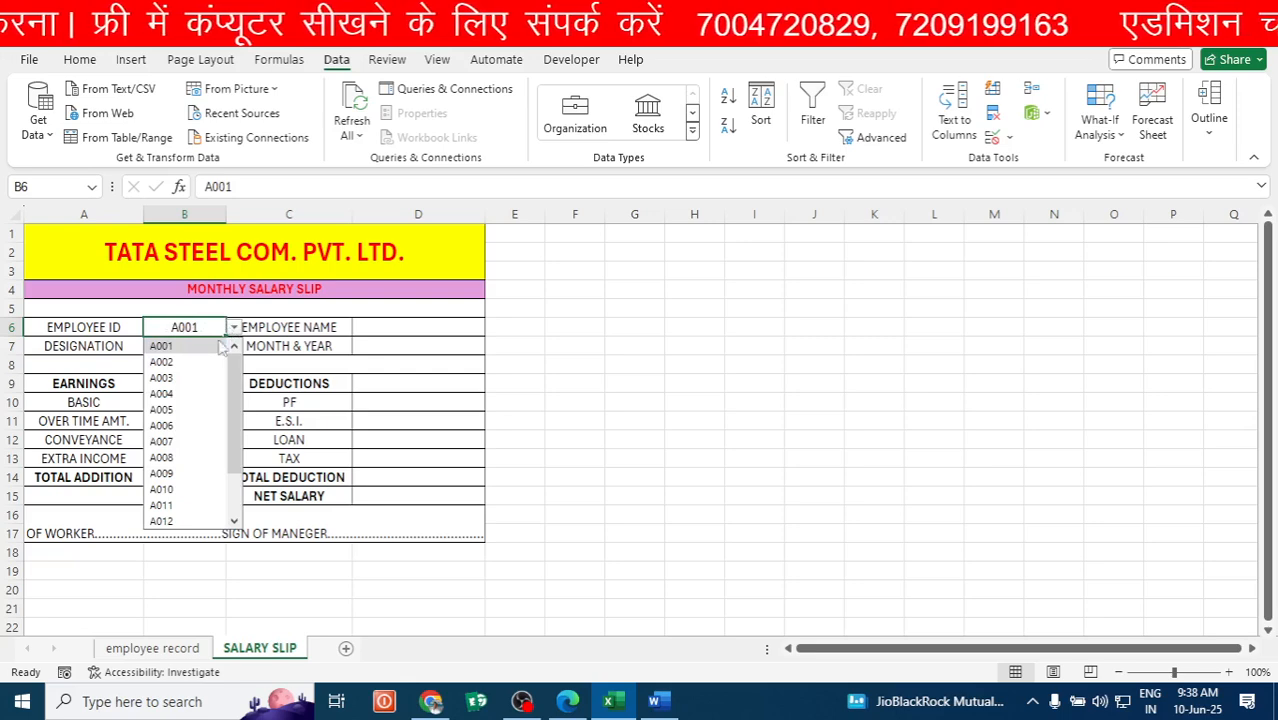
pyautogui.click(165, 409)
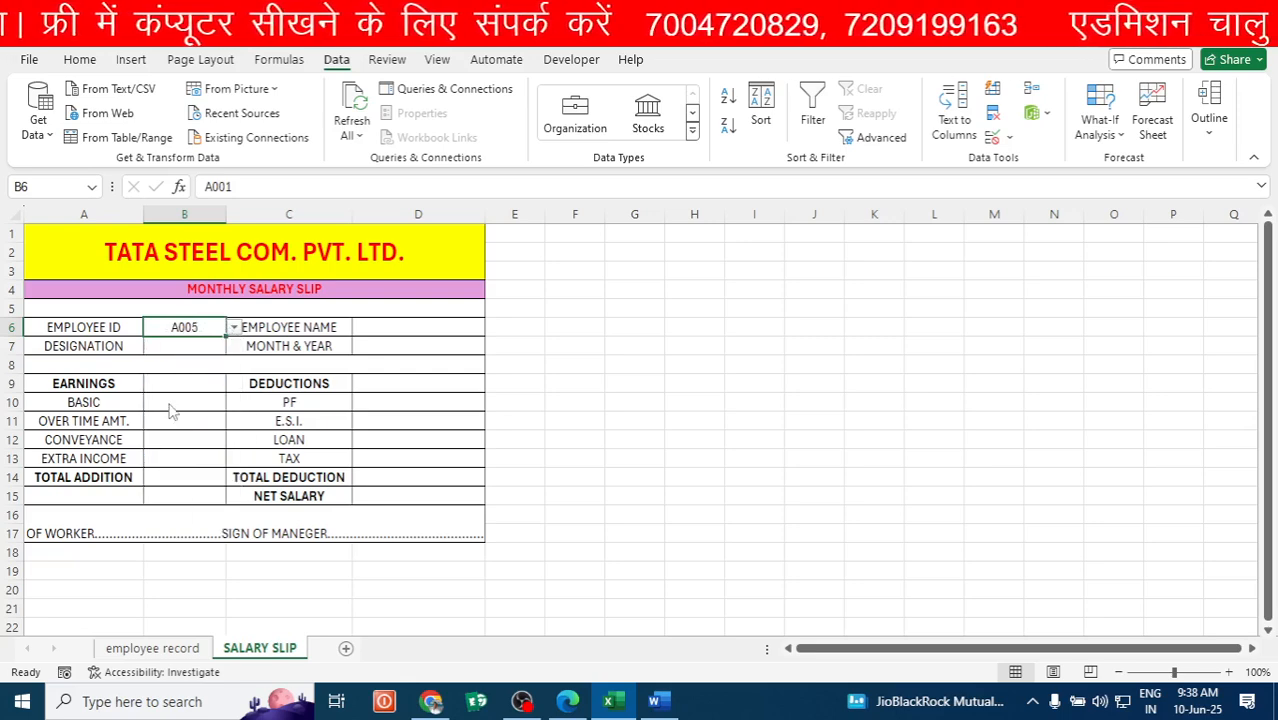
# Set the EMPLOYEE ID cell B6 to the tenth drop-down entry, and select the EMPLOYEE NAME value cell D6.
pyautogui.click(233, 327)
pyautogui.click(172, 491)
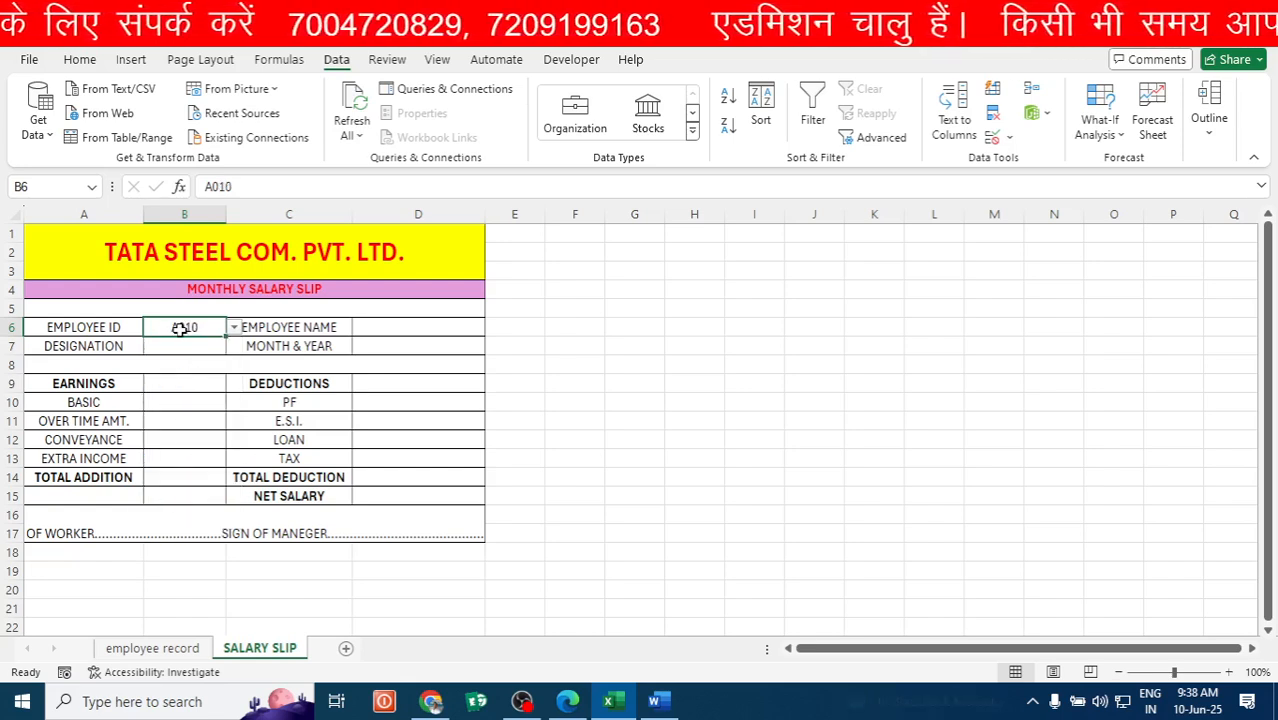
pyautogui.click(385, 505)
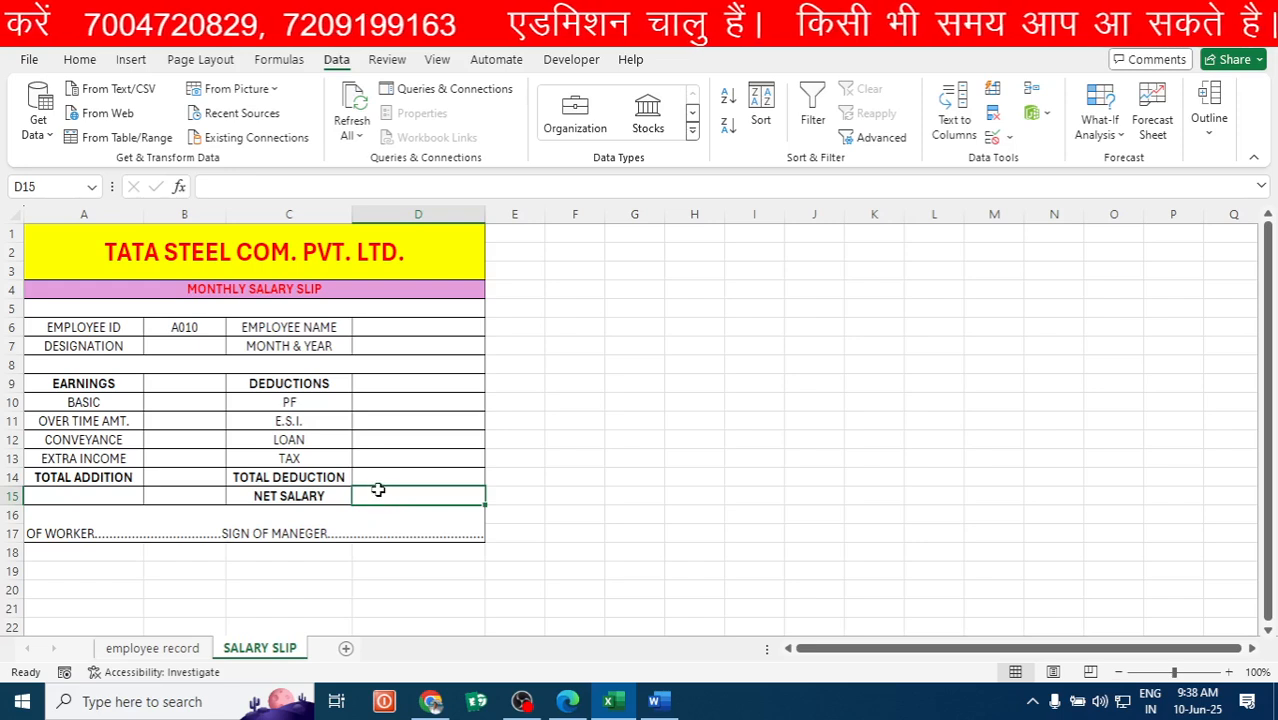
pyautogui.click(393, 327)
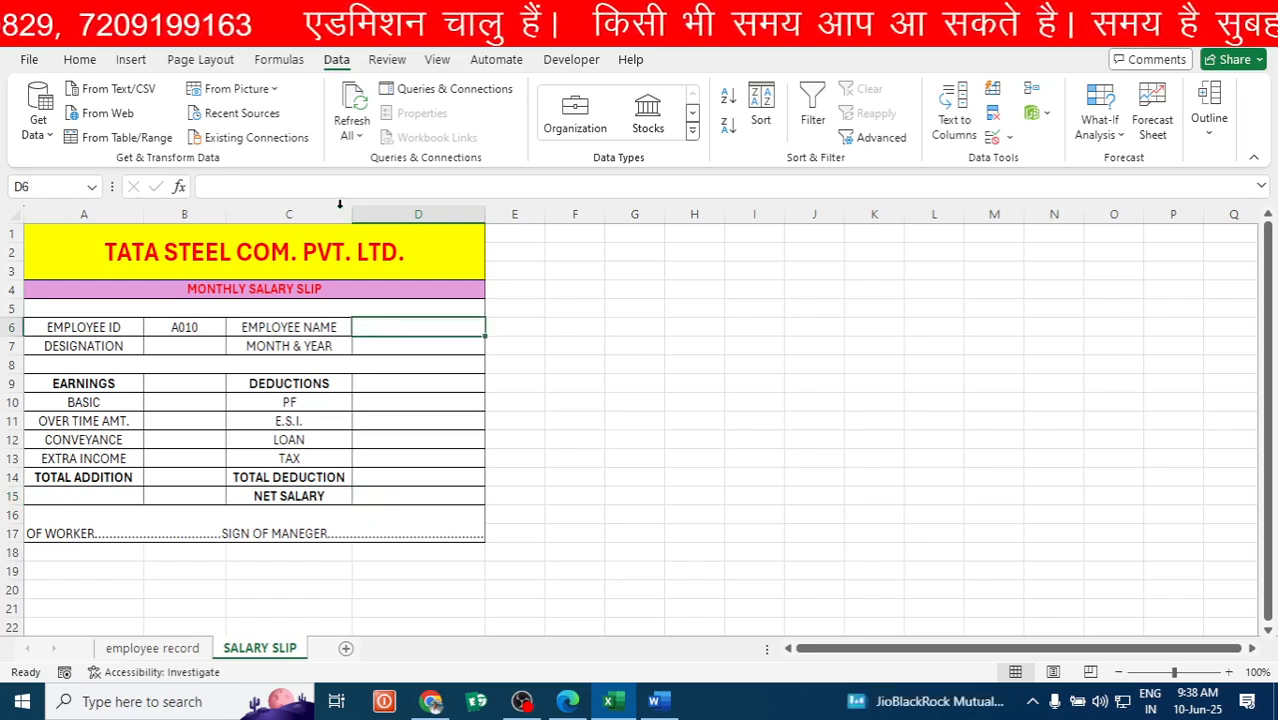
pyautogui.click(280, 60)
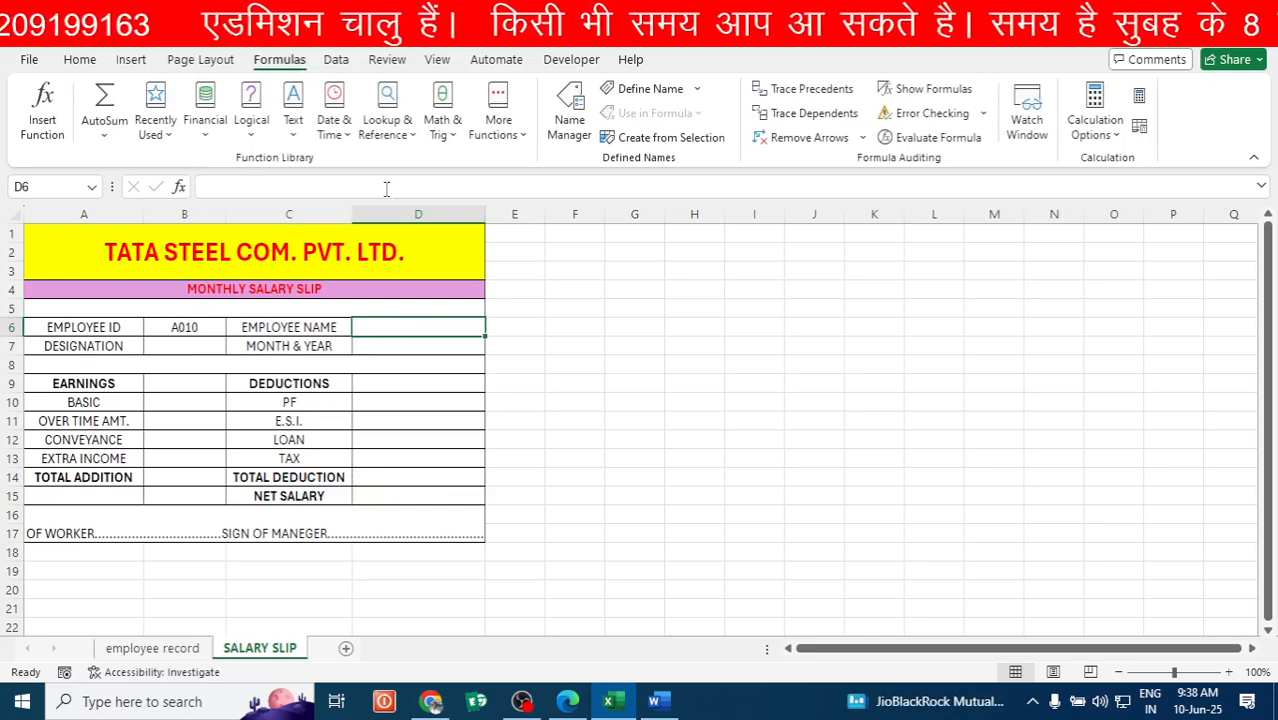
pyautogui.click(399, 136)
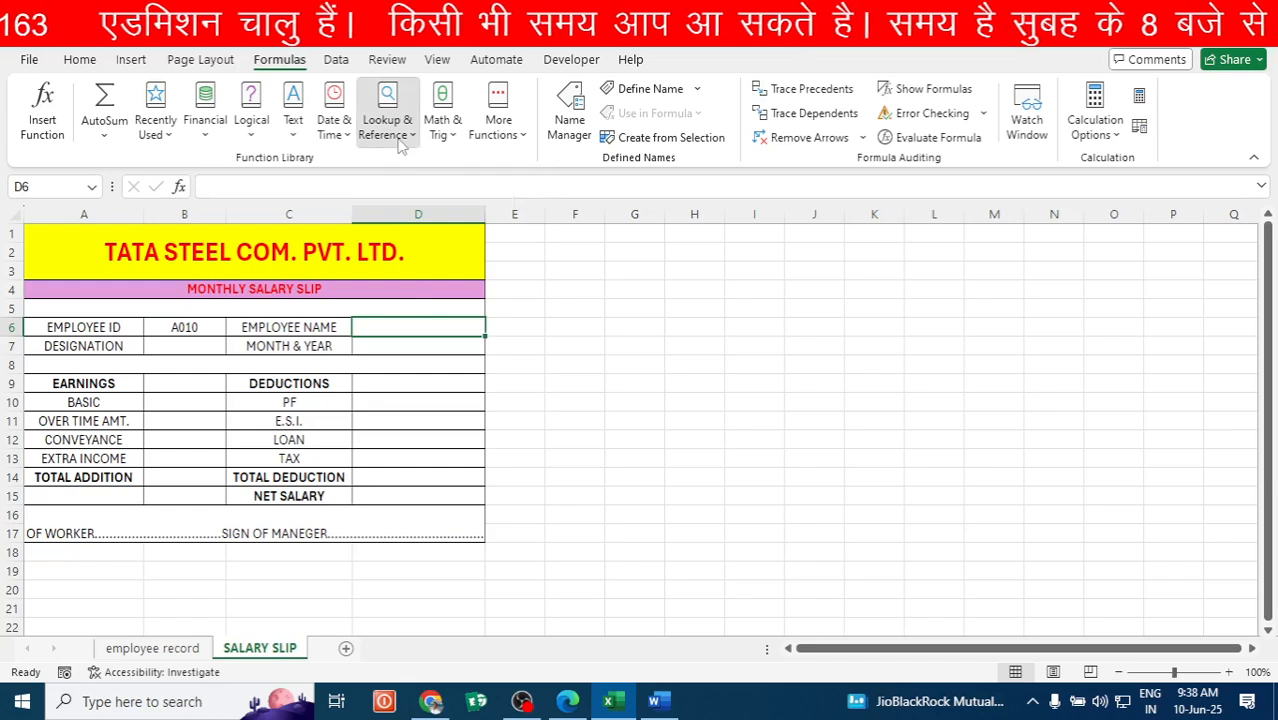
pyautogui.scroll(-3, 418, 425)
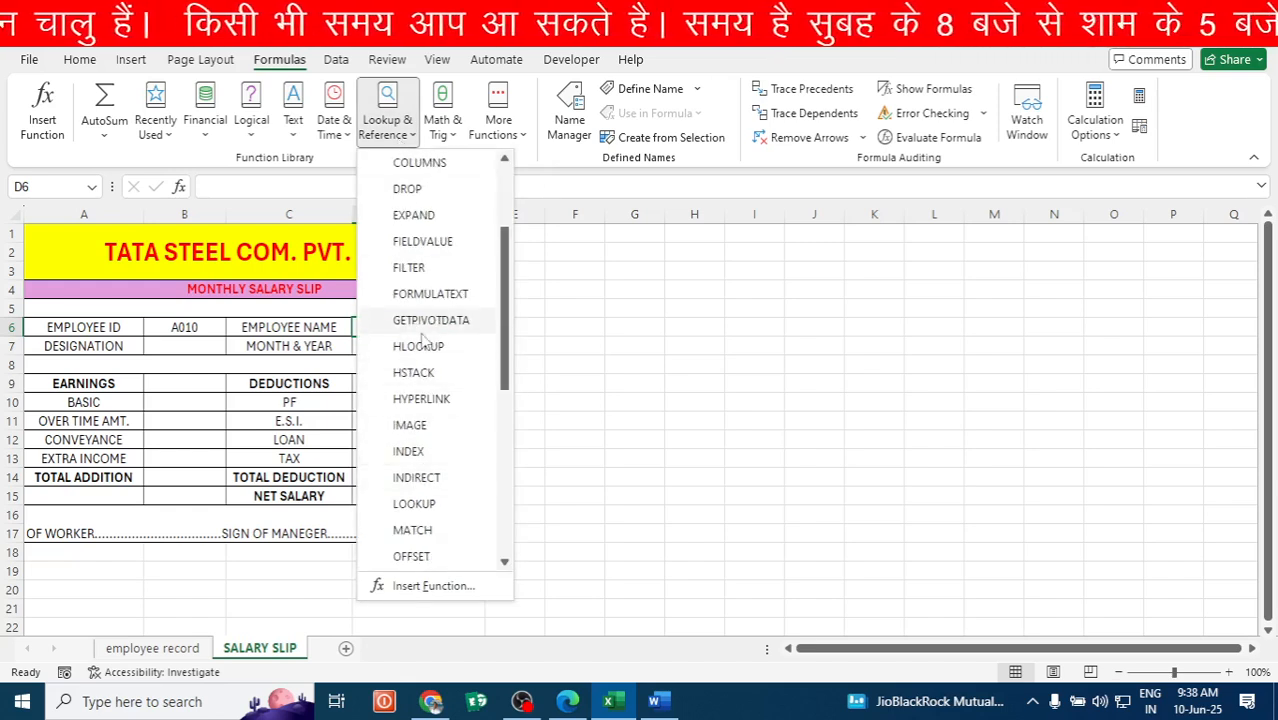
pyautogui.scroll(-5, 423, 340)
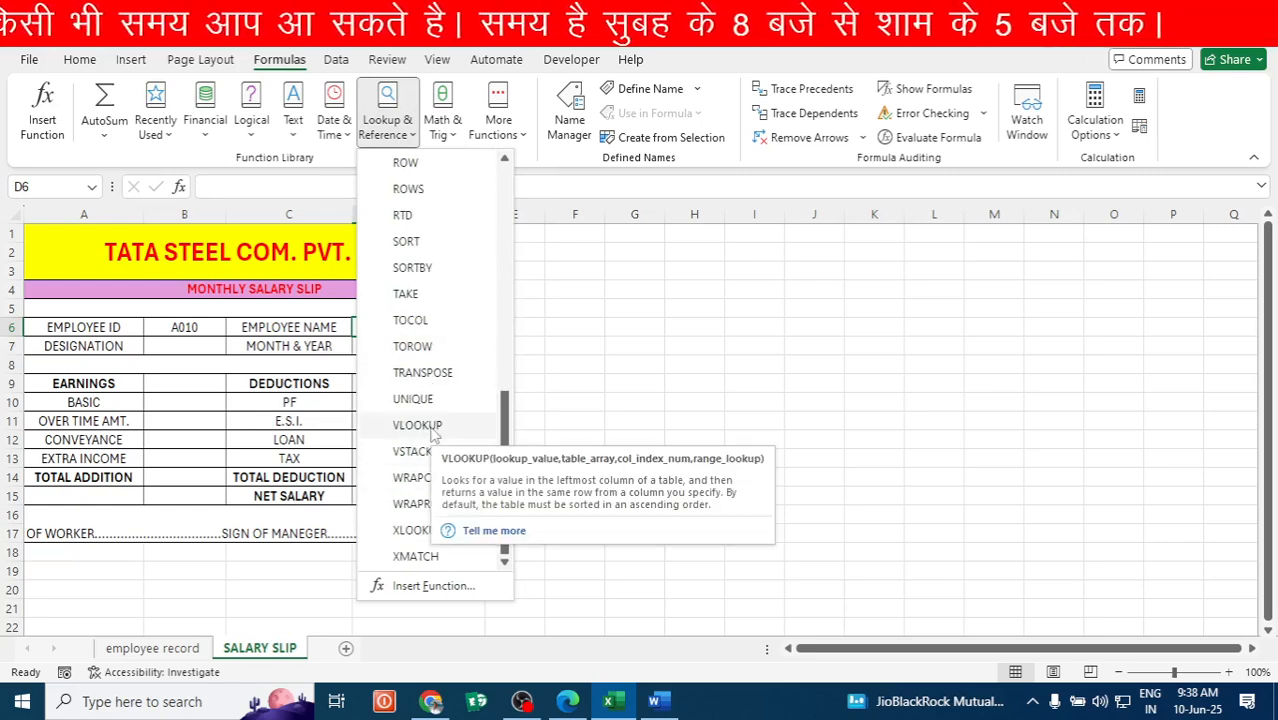
pyautogui.click(678, 375)
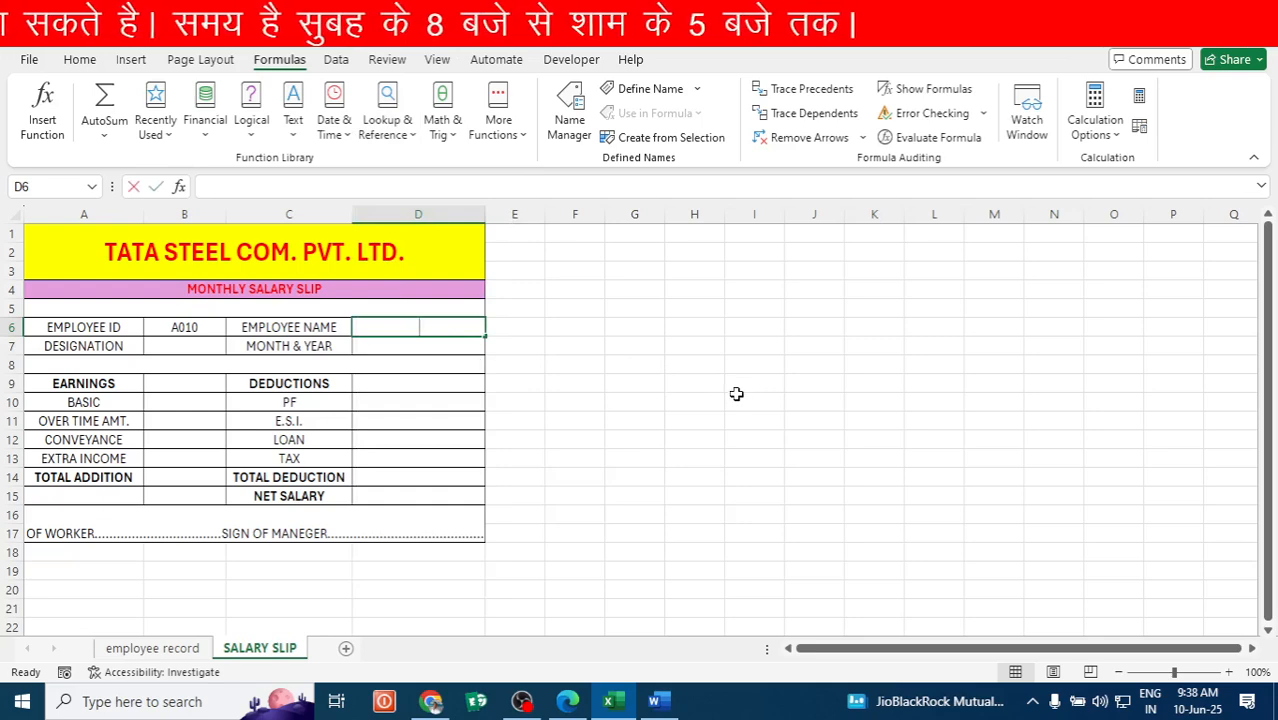
pyautogui.write('=VLOO')
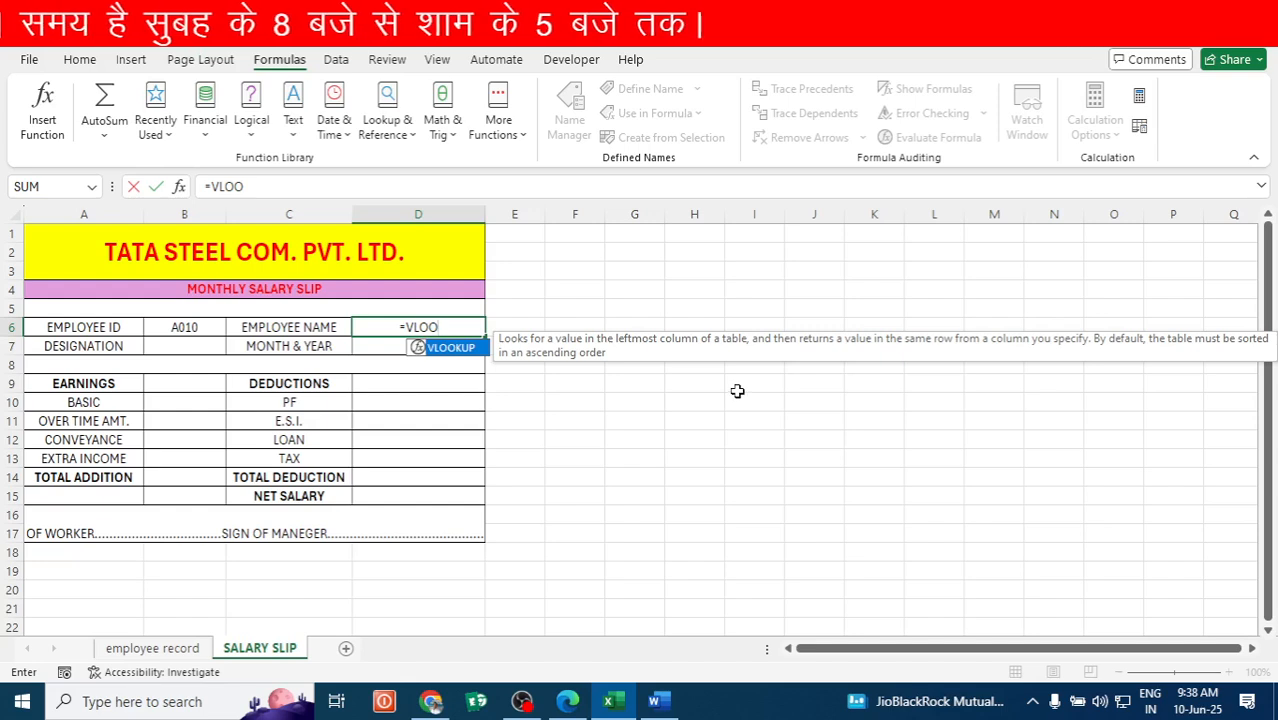
pyautogui.press('Tab')
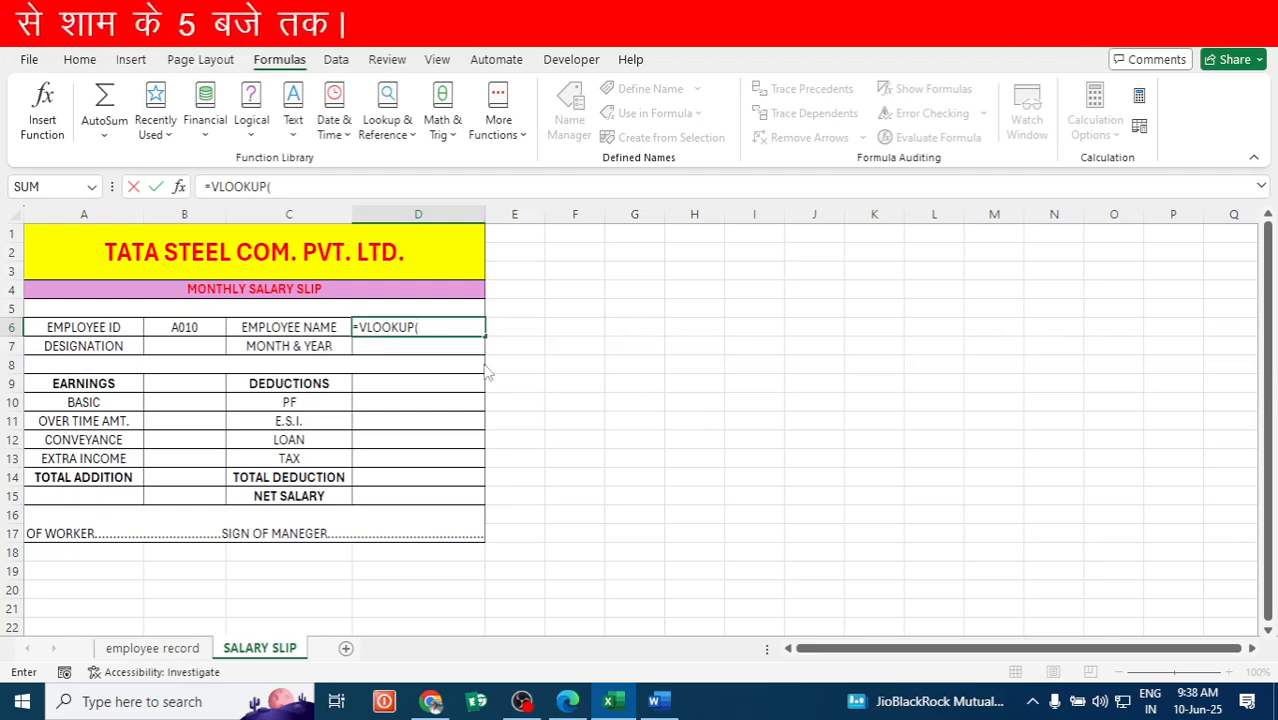
pyautogui.hotkey('ctrl', 'a')
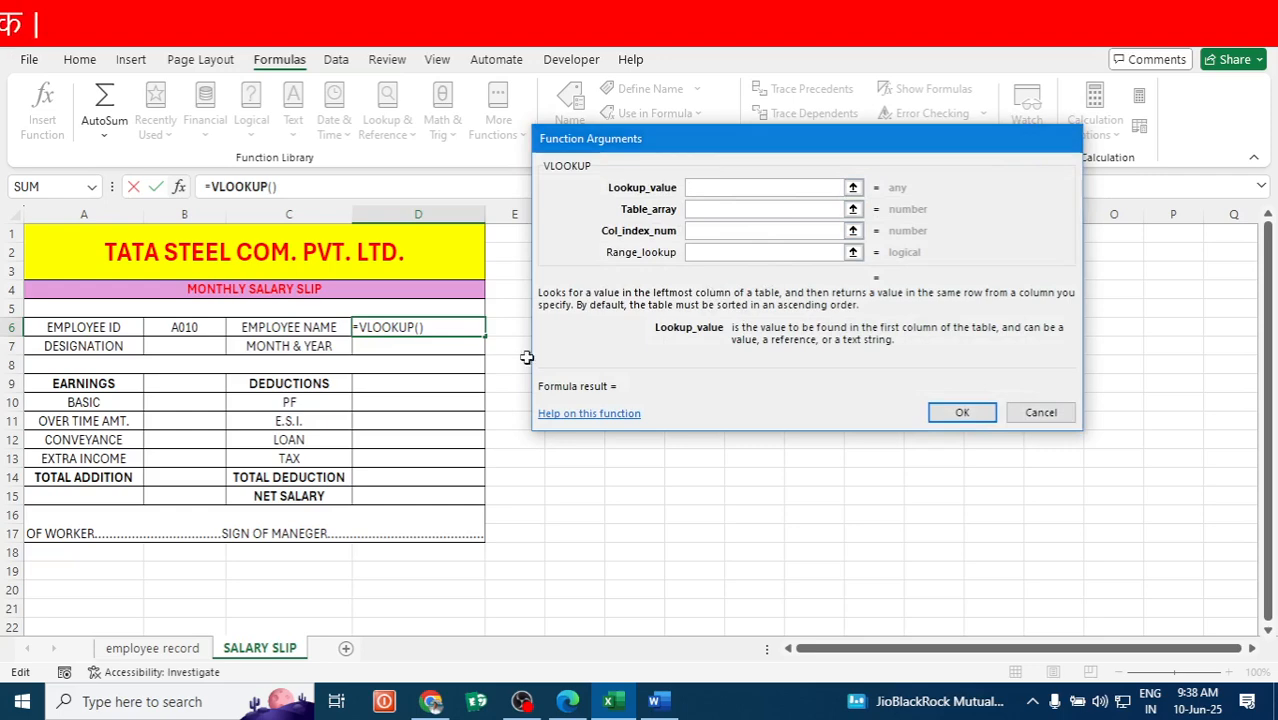
pyautogui.press('Escape')
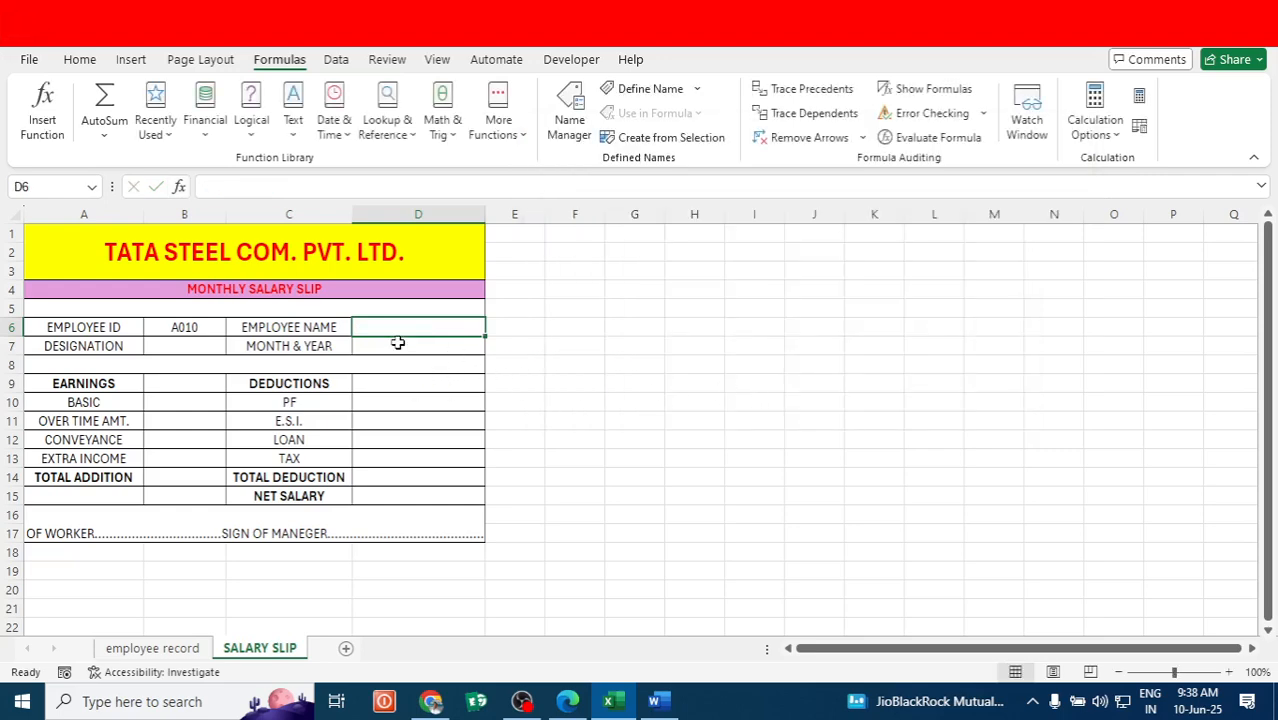
# Start a VLOOKUP in the EMPLOYEE NAME cell D6 with lookup value B6 and table array 'employee record'!A4:M20.
pyautogui.write('=VL')
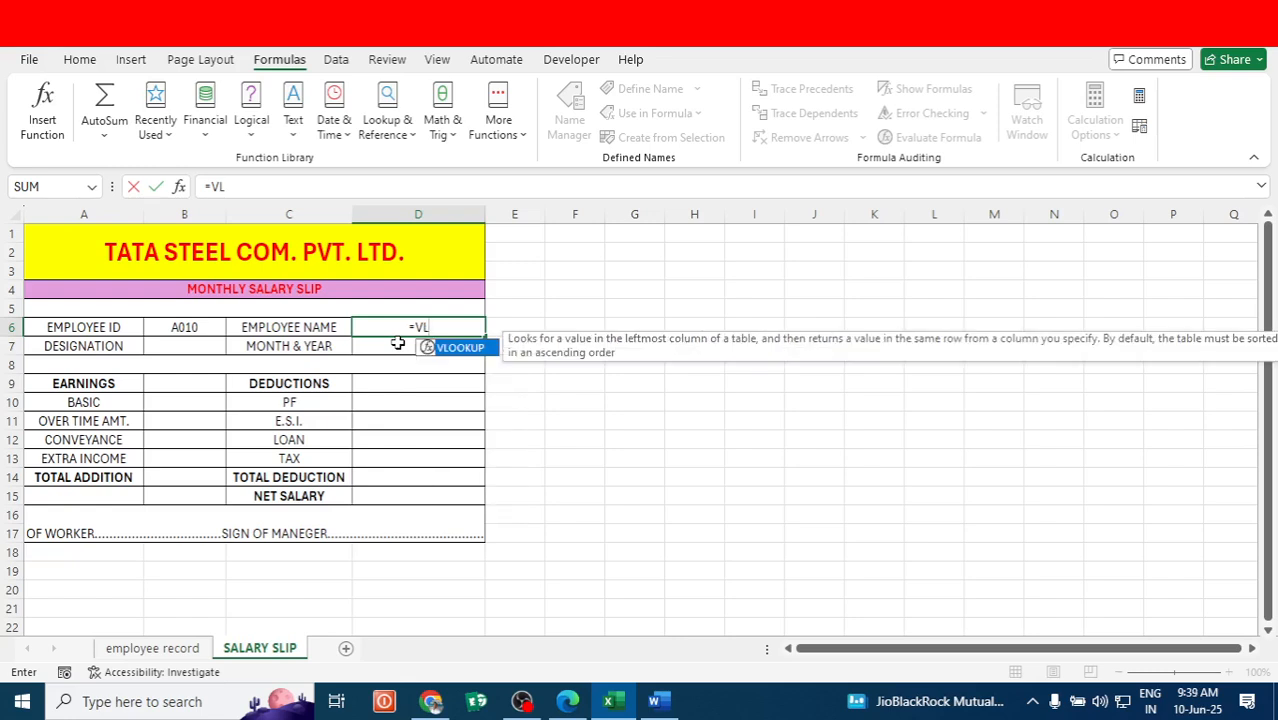
pyautogui.press('Tab')
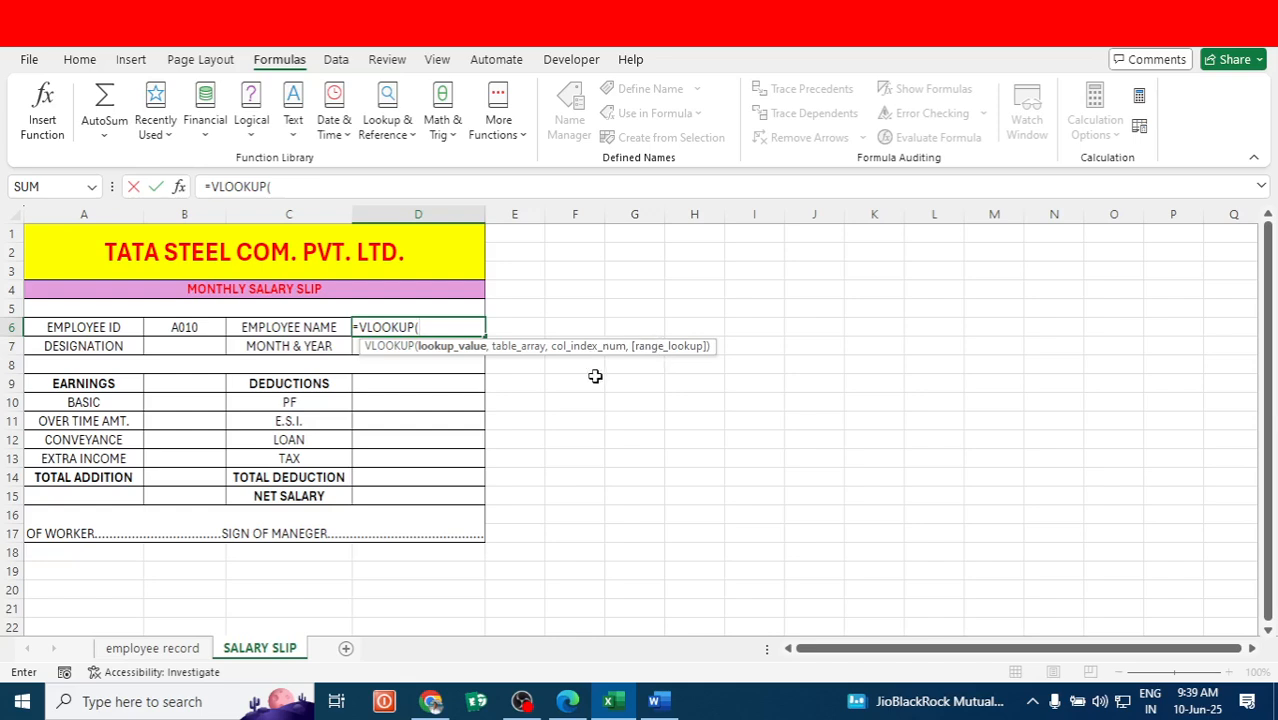
pyautogui.hotkey('ctrl', 'a')
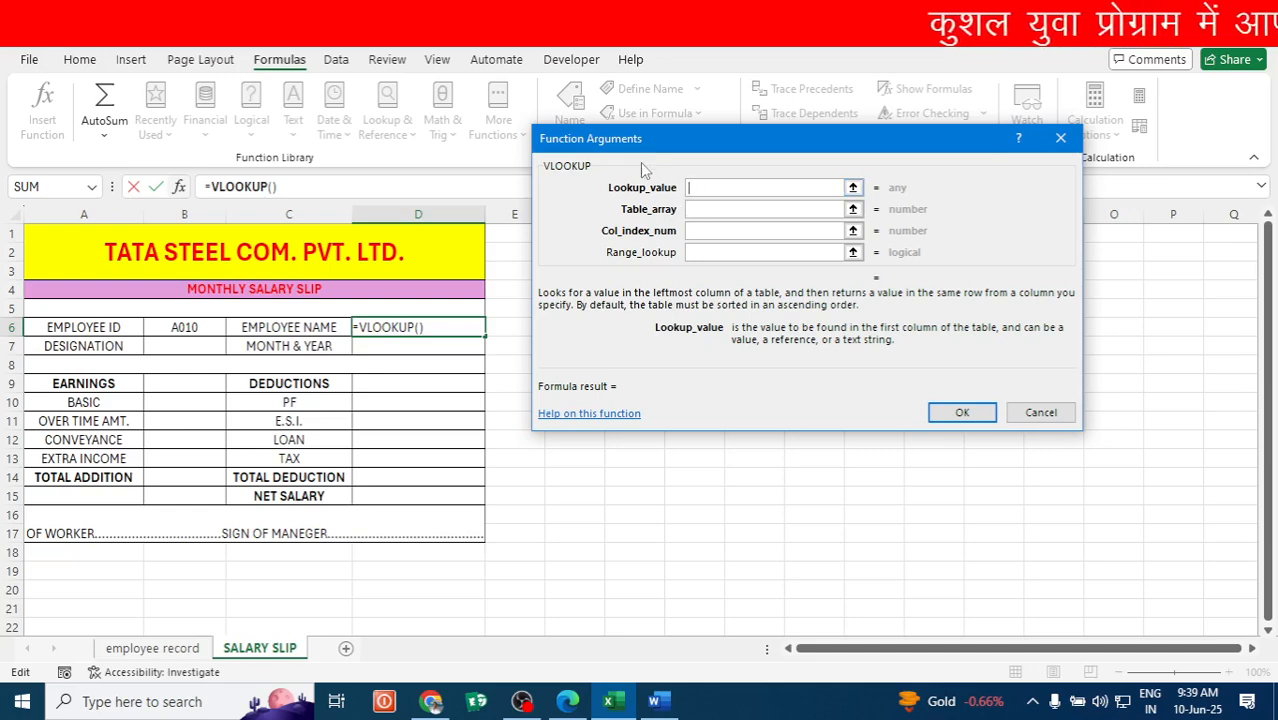
pyautogui.click(191, 328)
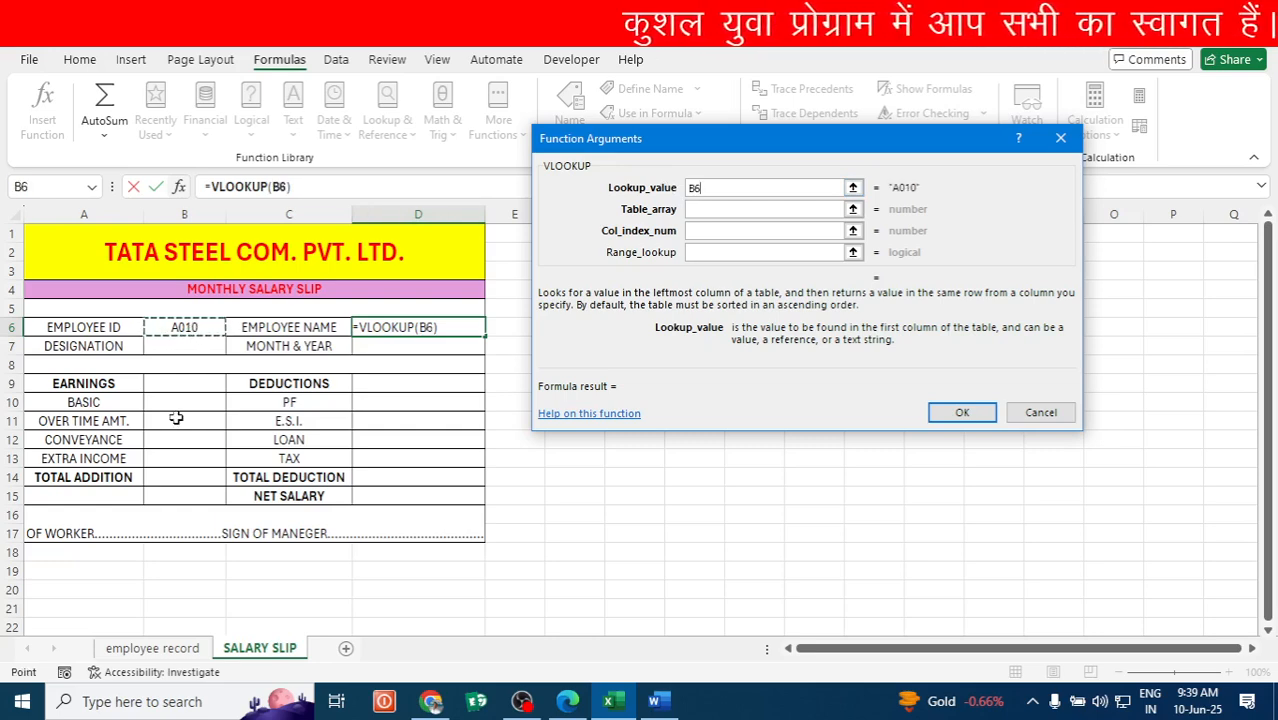
pyautogui.click(702, 210)
pyautogui.click(702, 210)
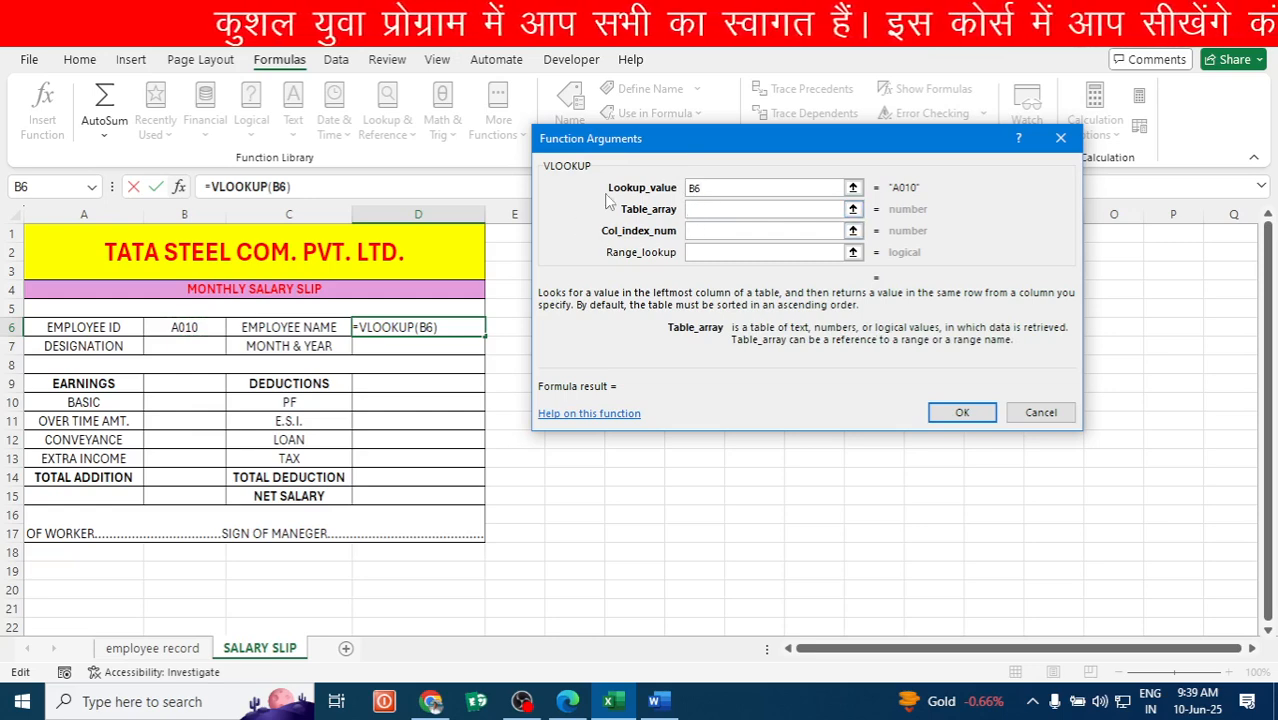
pyautogui.click(155, 650)
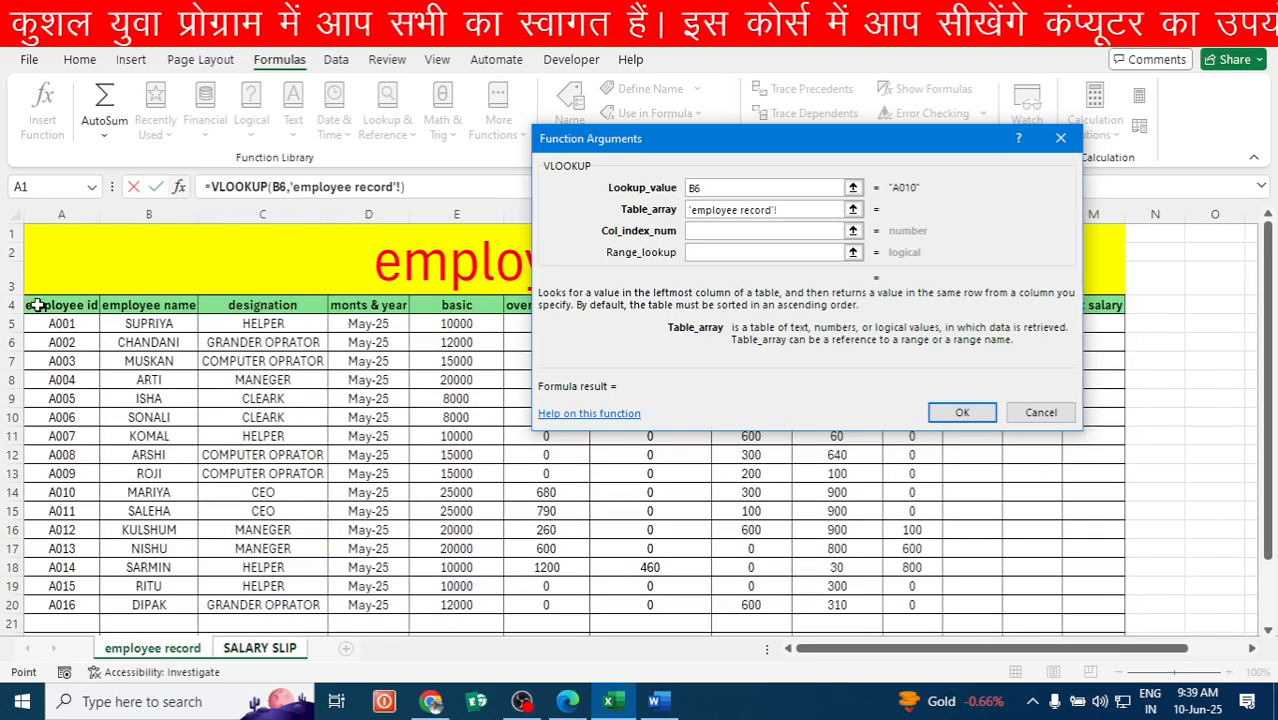
pyautogui.moveTo(36, 305); pyautogui.dragTo(1096, 604)
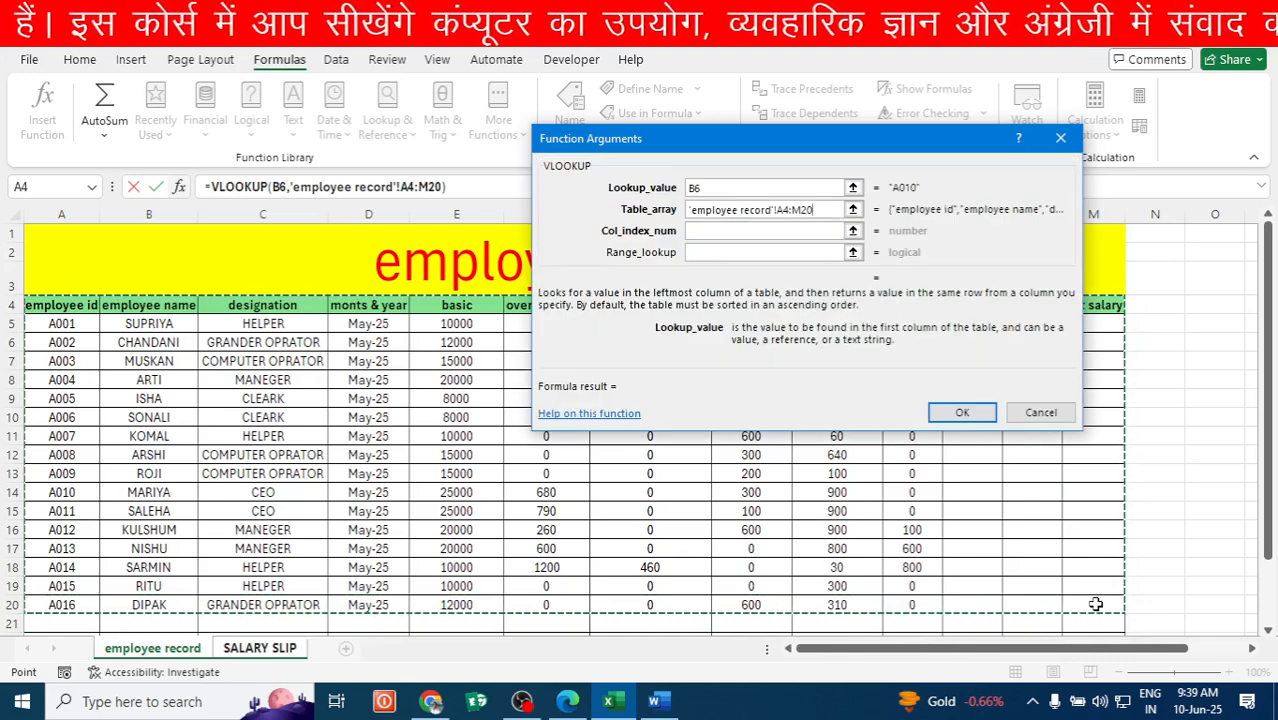
# Complete the employee name VLOOKUP in D6 with column index 2 and range lookup 0.
pyautogui.click(734, 231)
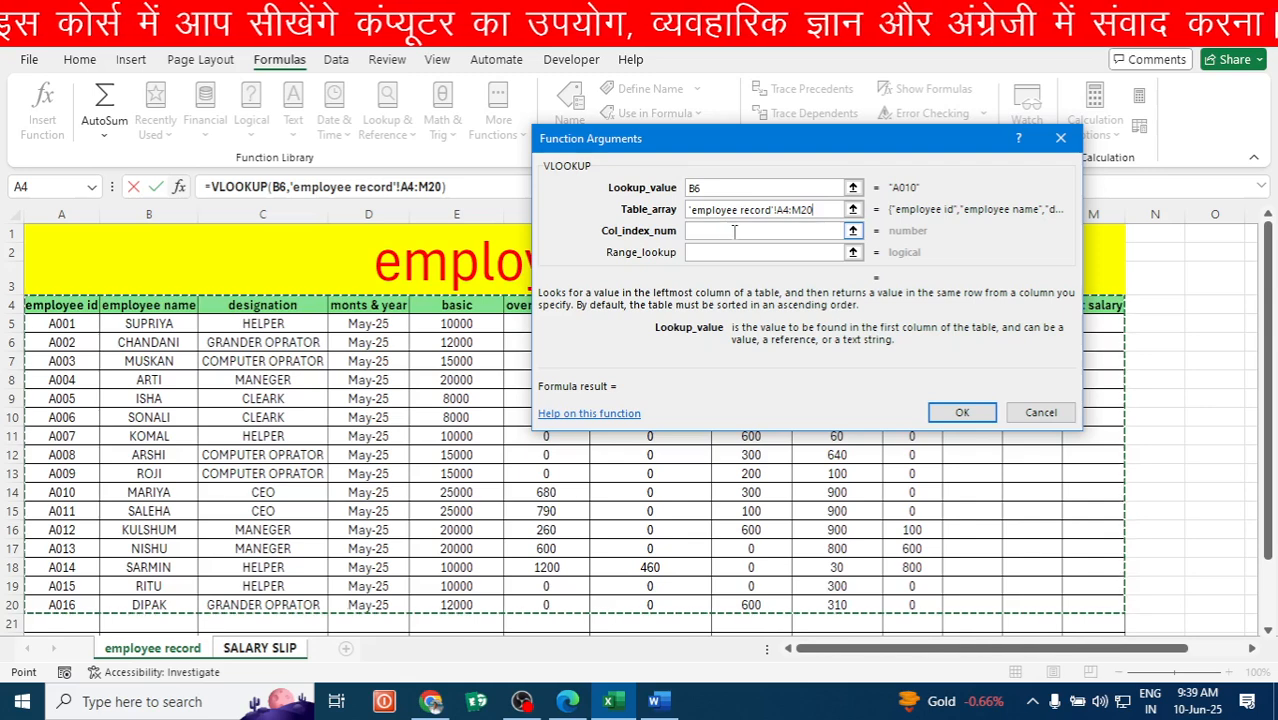
pyautogui.click(705, 232)
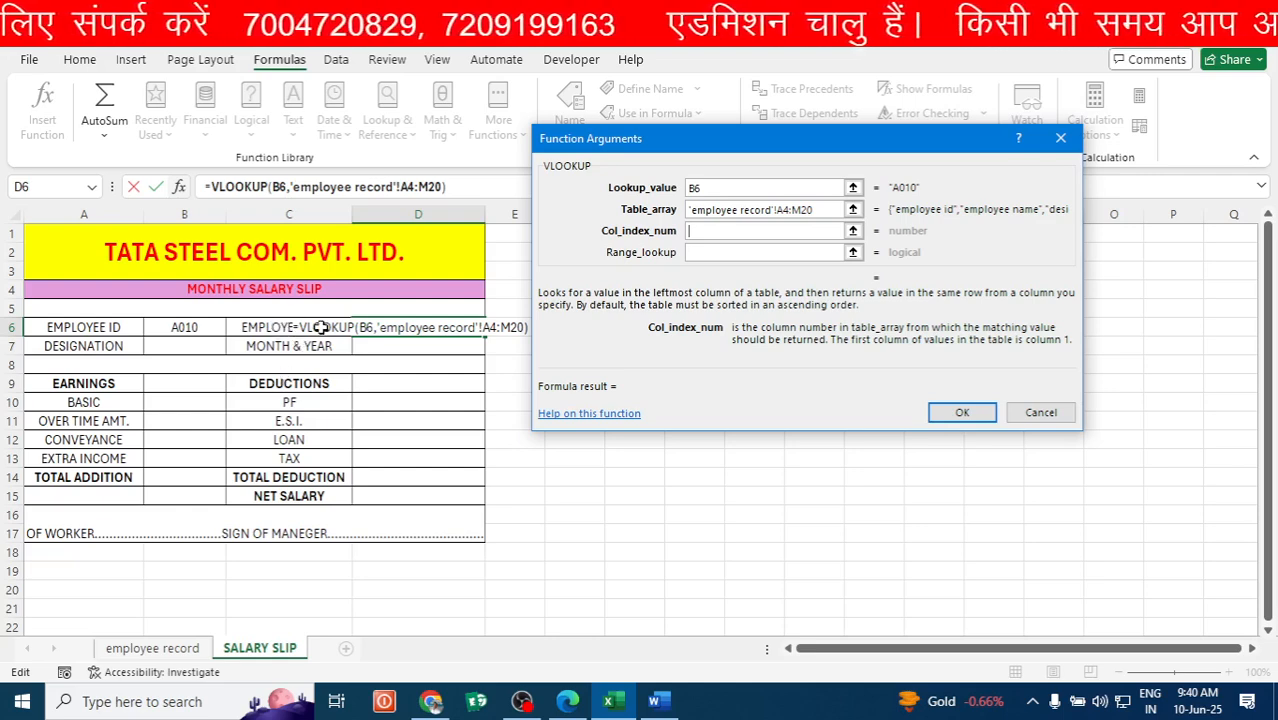
pyautogui.write('2')
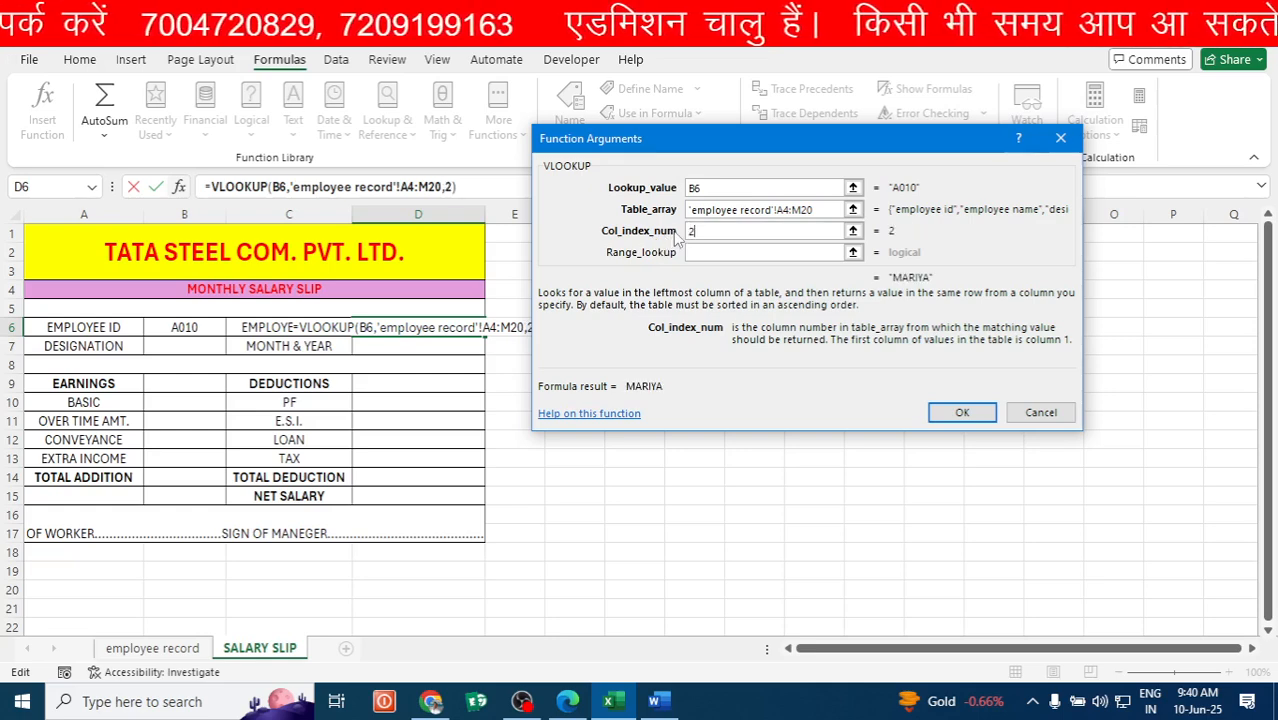
pyautogui.click(710, 251)
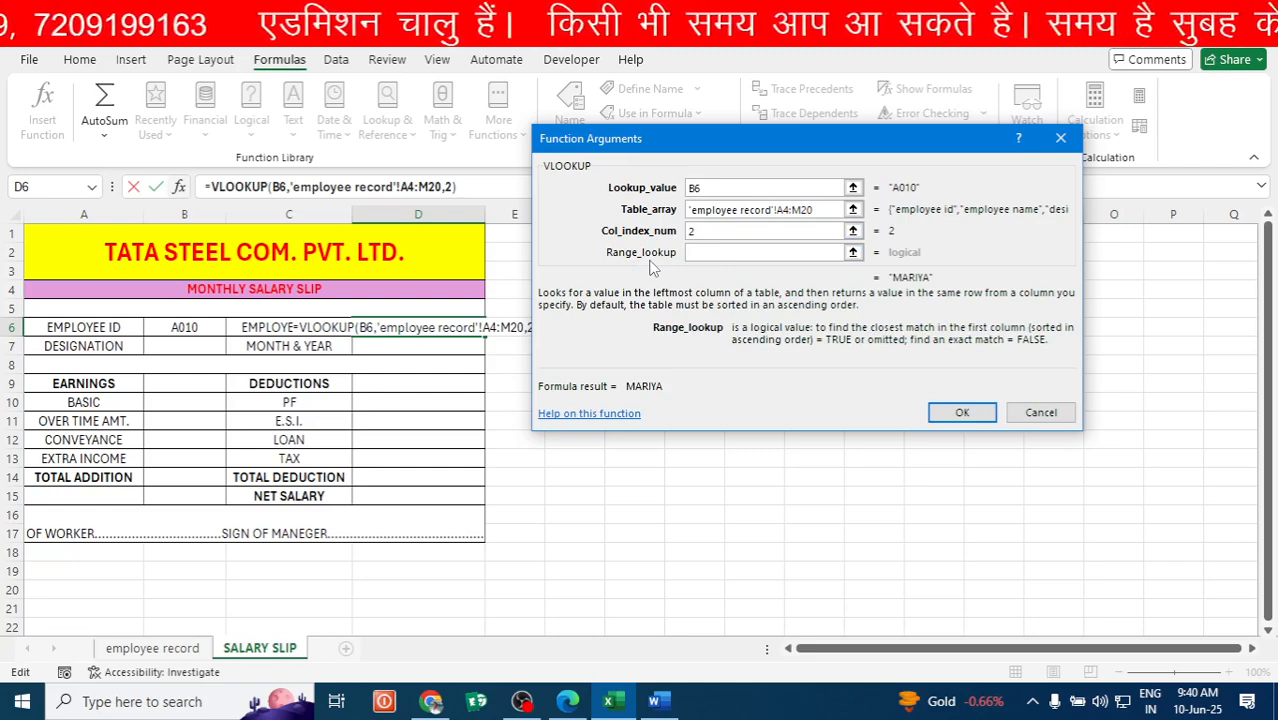
pyautogui.write('0')
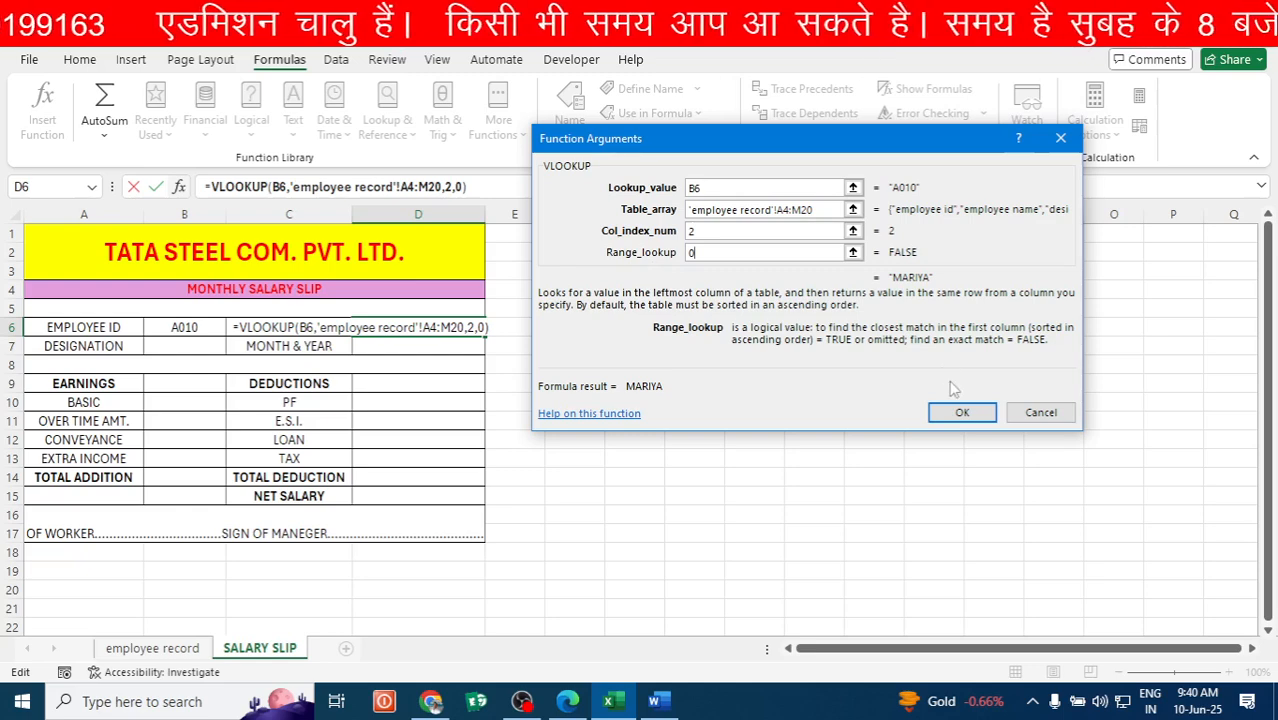
pyautogui.click(961, 412)
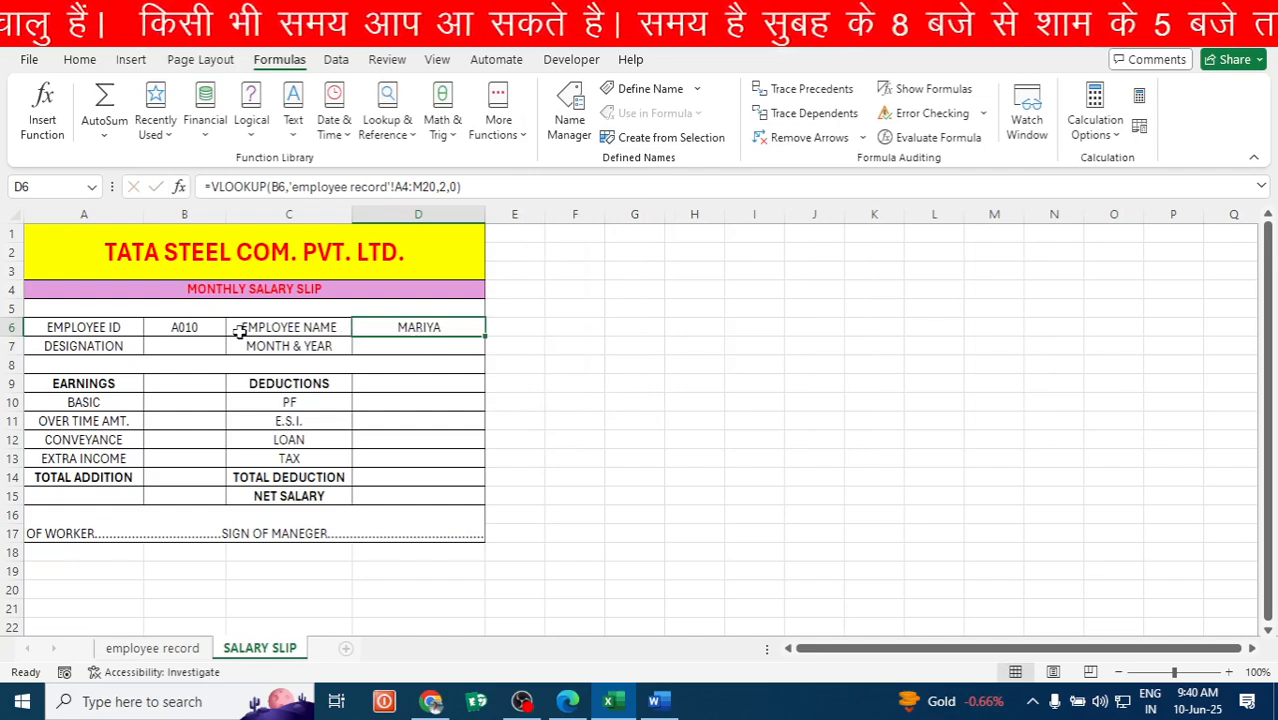
# Test the name lookup by choosing the fifth employee ID in B6, and set the cell to the first entry.
pyautogui.click(195, 328)
pyautogui.click(234, 330)
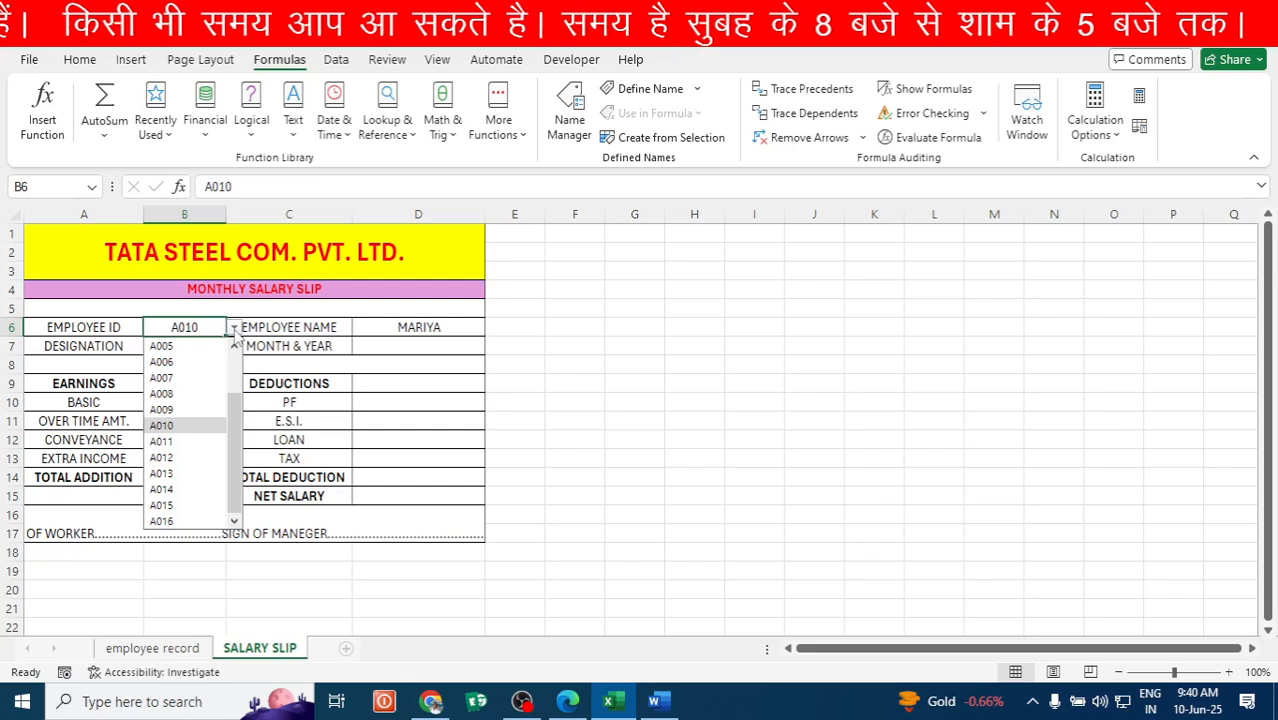
pyautogui.click(184, 346)
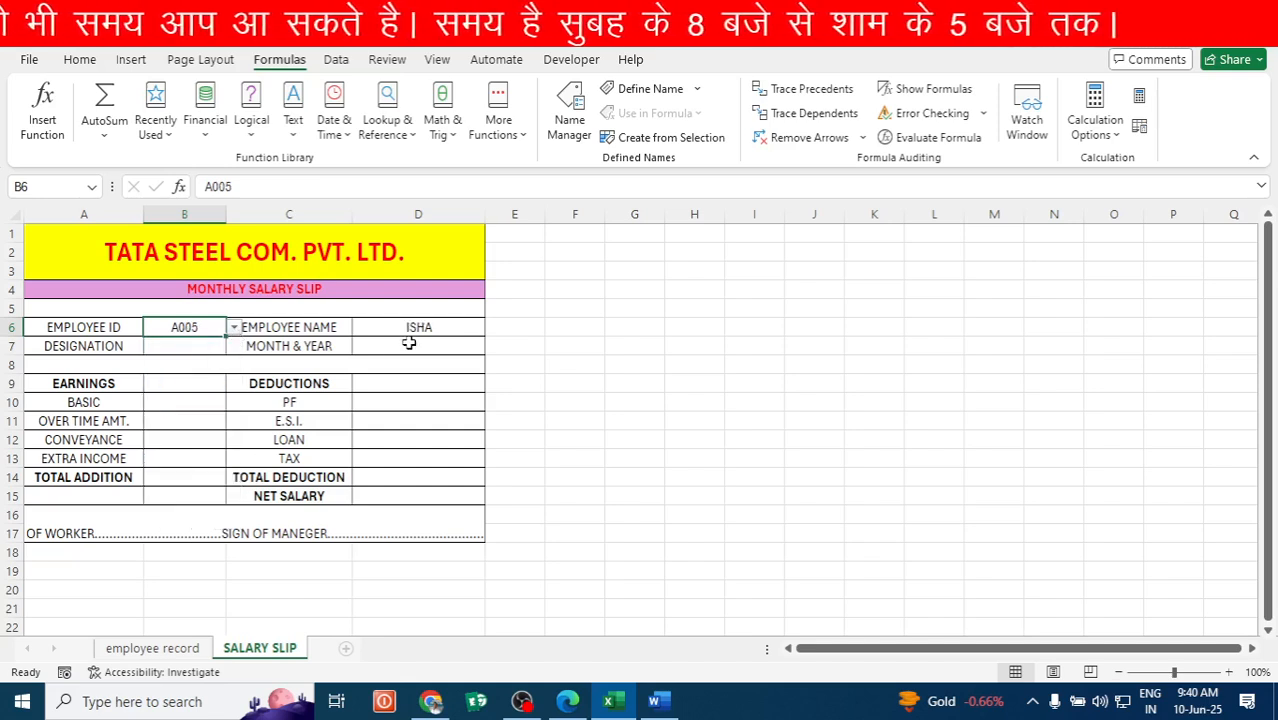
pyautogui.click(234, 328)
pyautogui.click(176, 346)
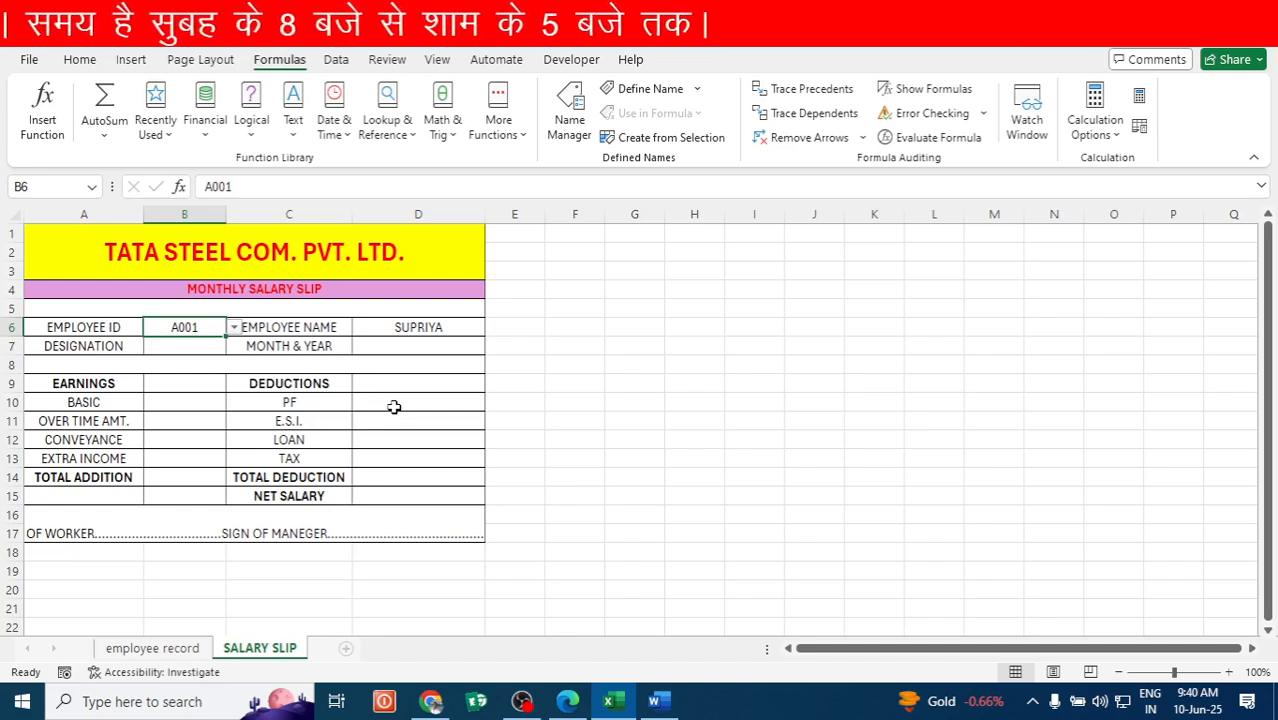
# Start a VLOOKUP in the DESIGNATION cell B7 with lookup value B6 and table array 'employee record'!A4:M20.
pyautogui.click(183, 351)
pyautogui.write('=VLOO')
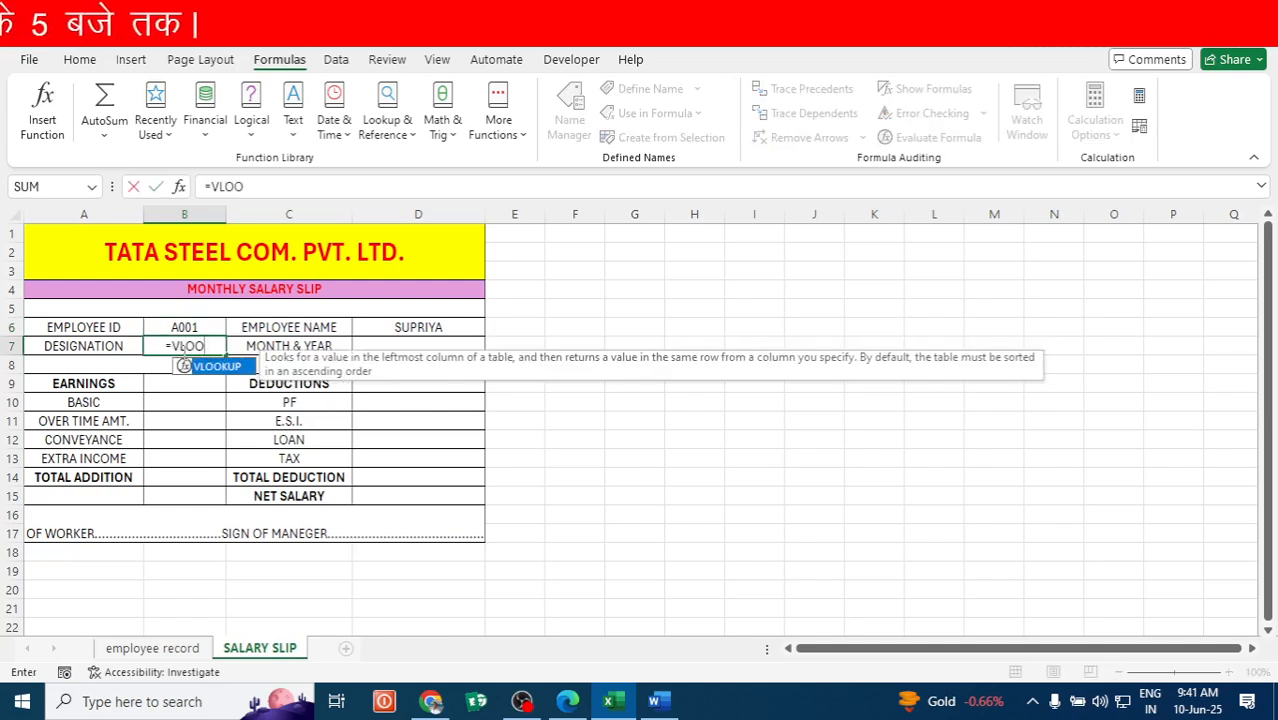
pyautogui.press('Tab')
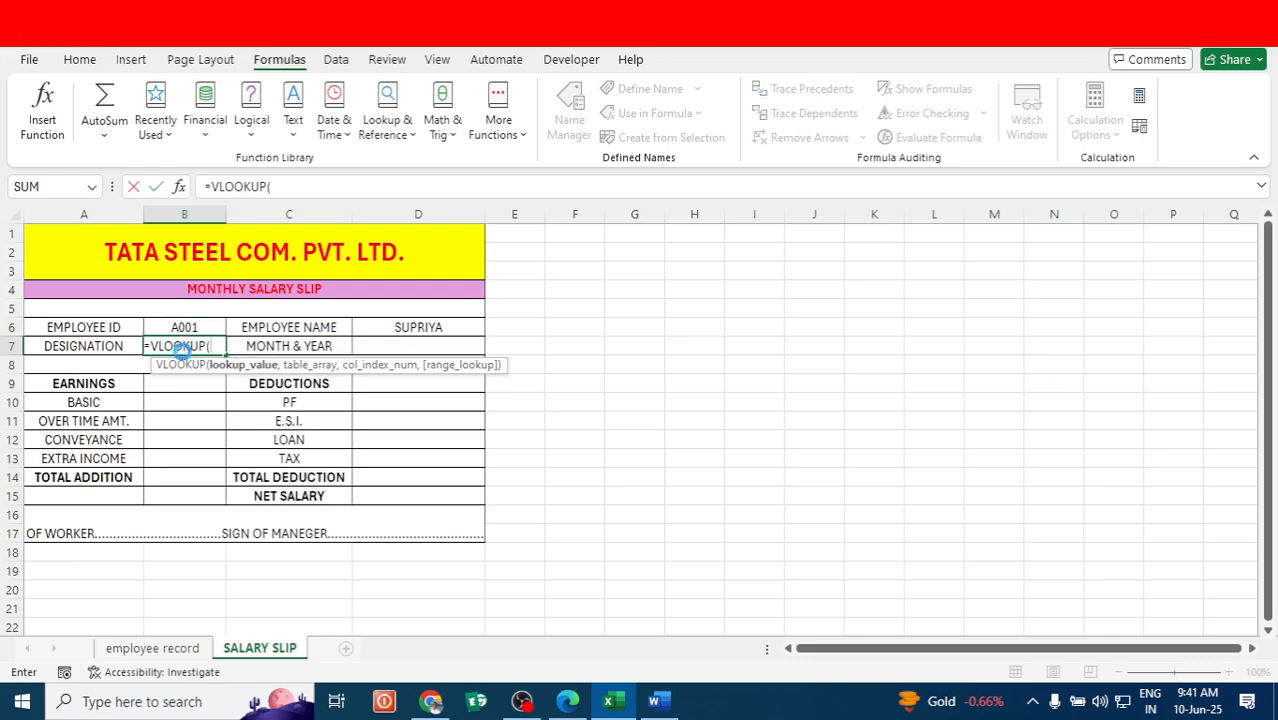
pyautogui.hotkey('ctrl', 'a')
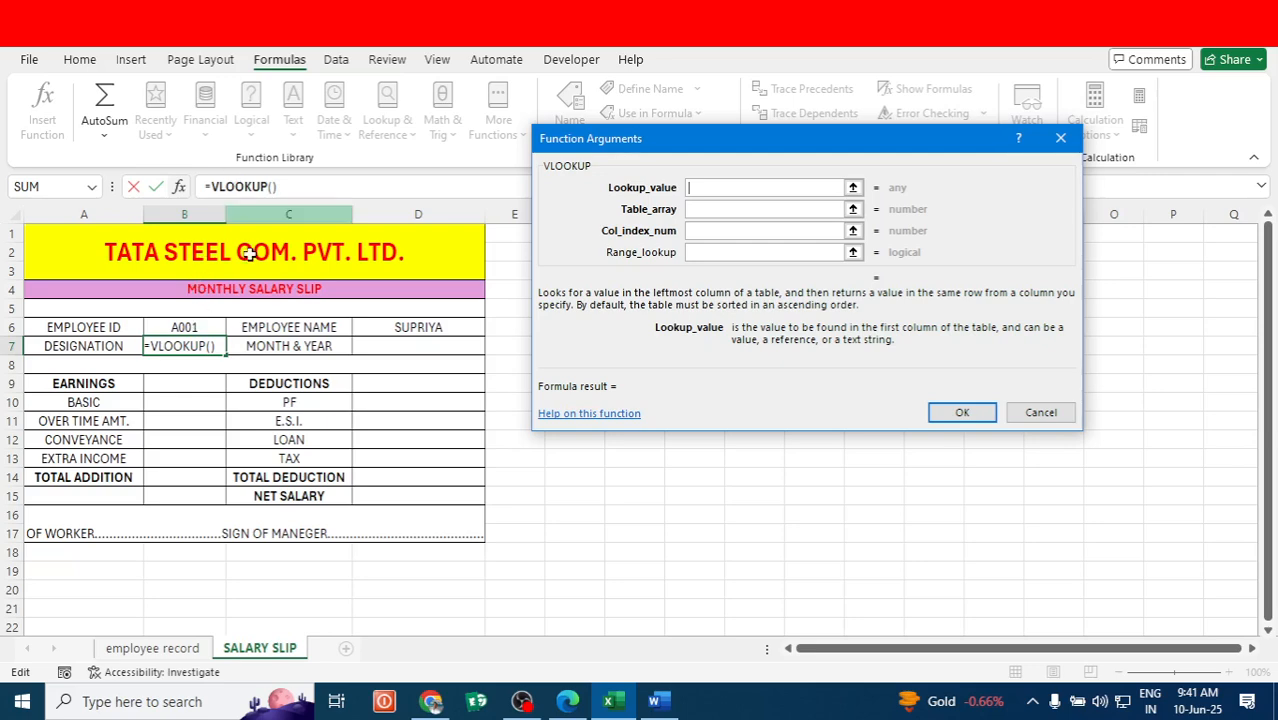
pyautogui.click(191, 327)
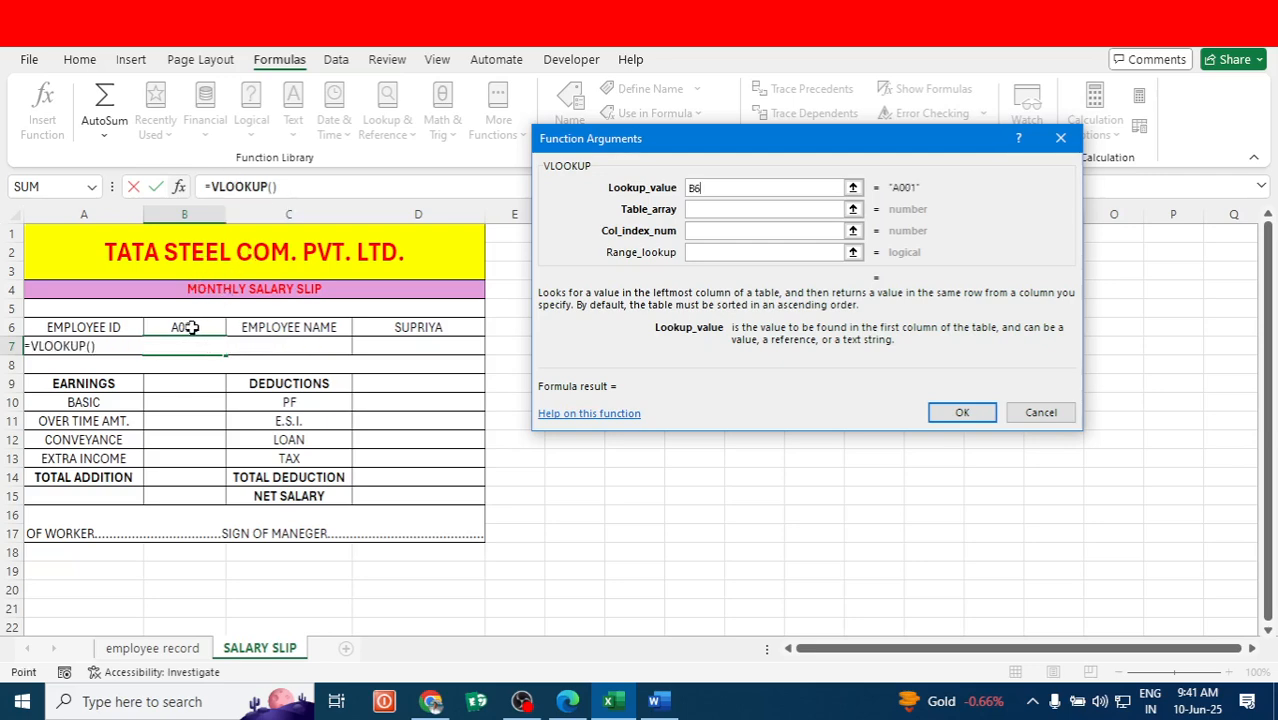
pyautogui.click(699, 210)
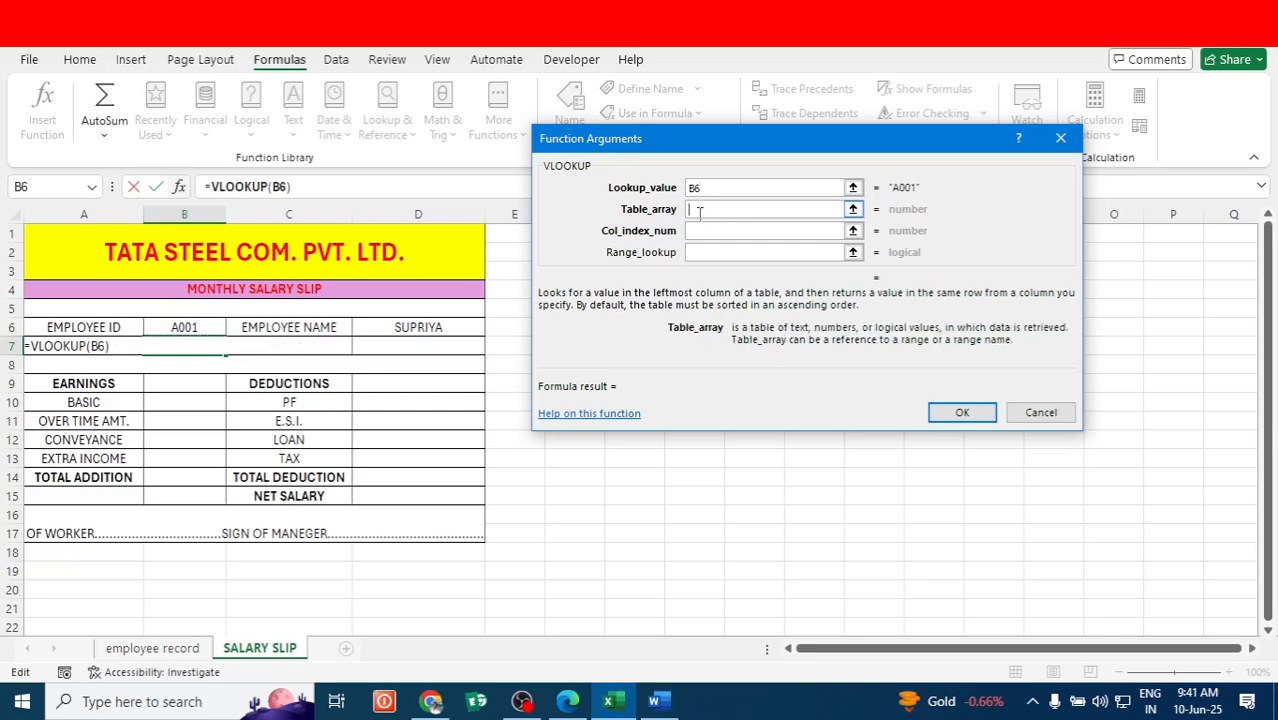
pyautogui.click(152, 648)
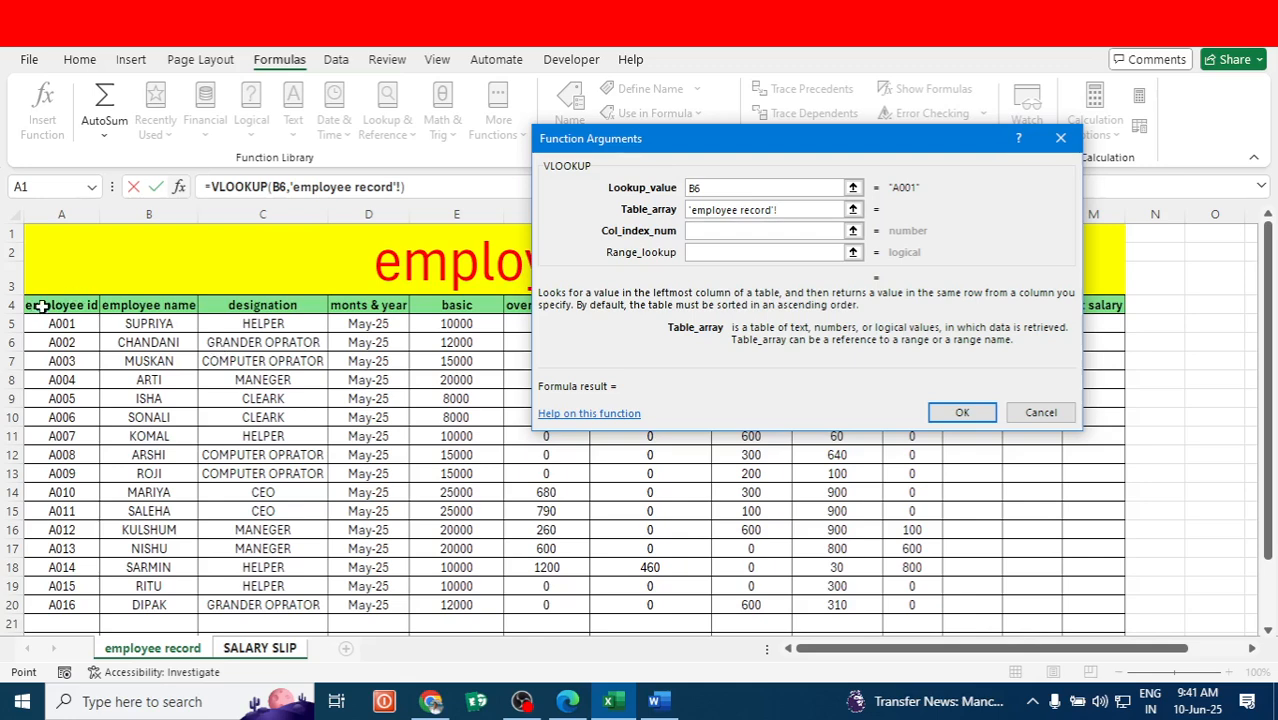
pyautogui.moveTo(42, 307); pyautogui.dragTo(1080, 593)
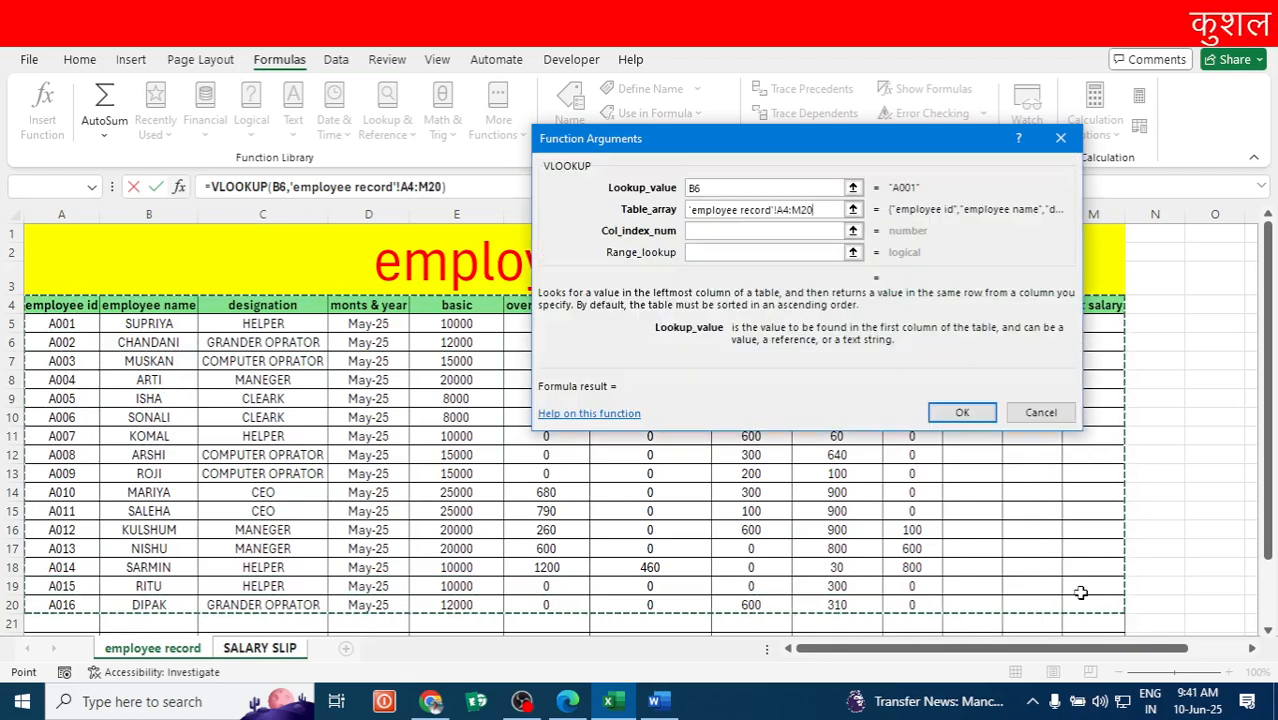
# Complete the designation VLOOKUP in B7 with column index 3 and range lookup 0.
pyautogui.click(697, 231)
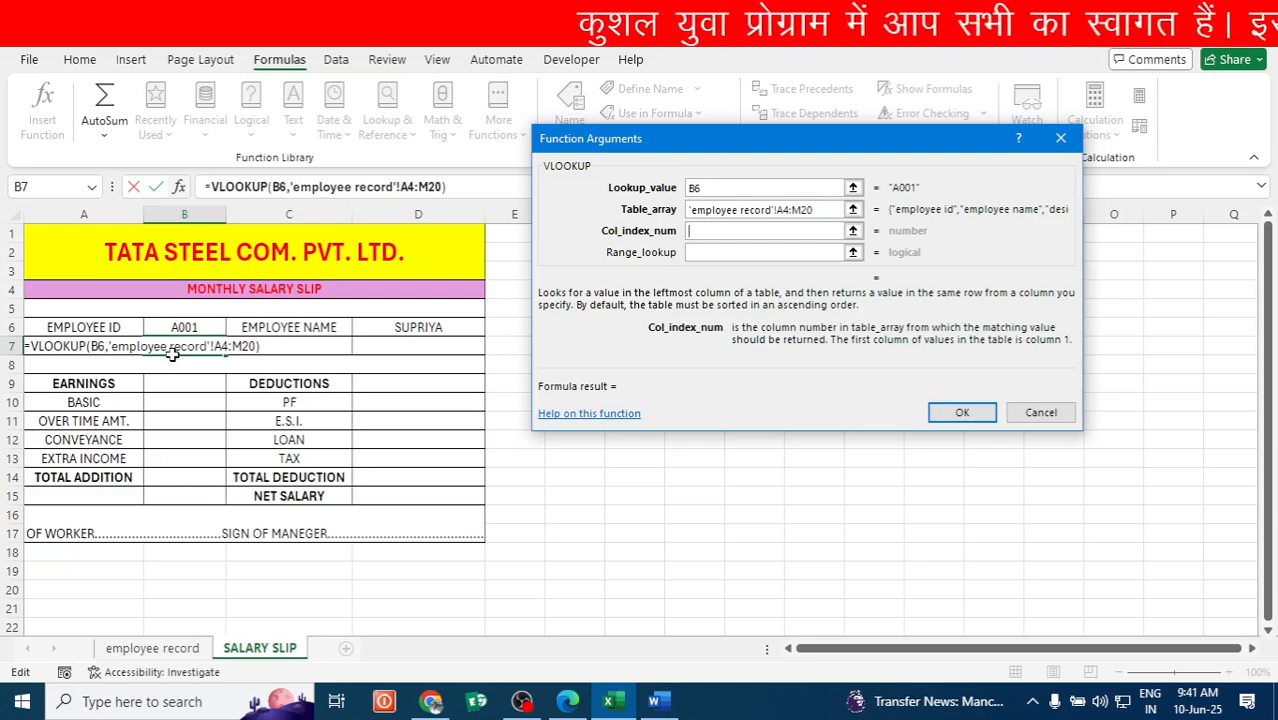
pyautogui.write('3')
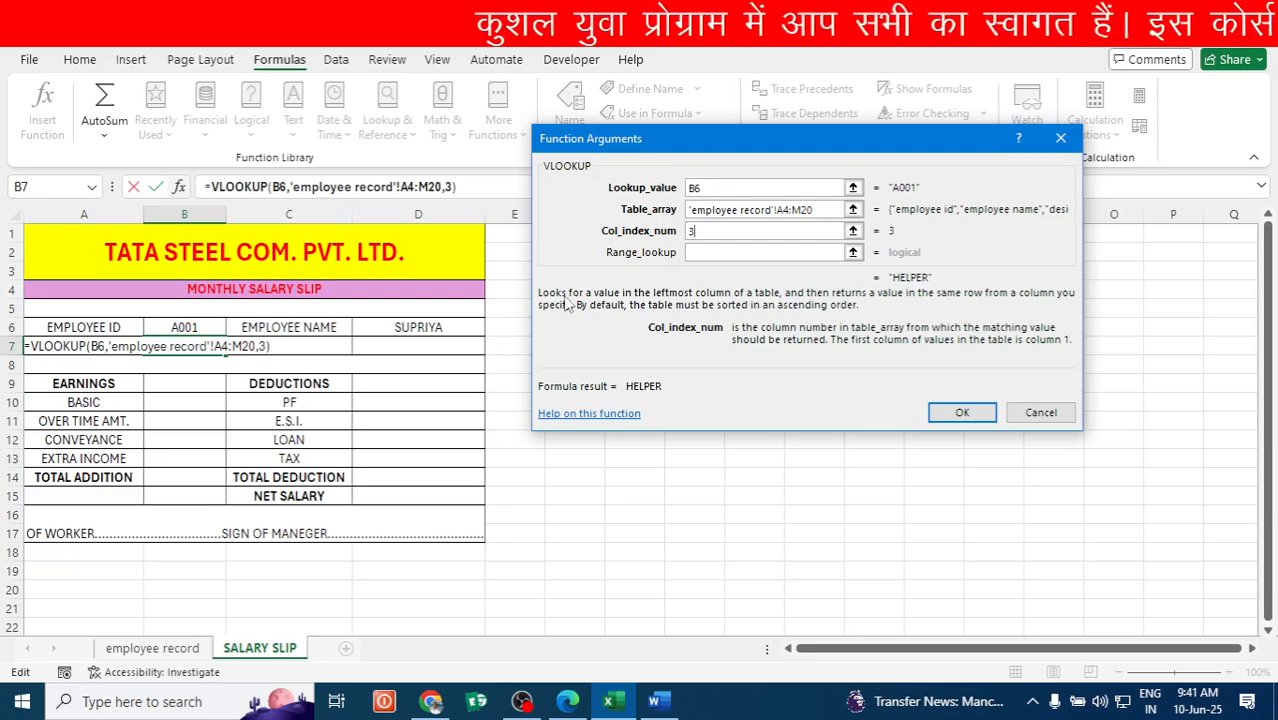
pyautogui.click(700, 254)
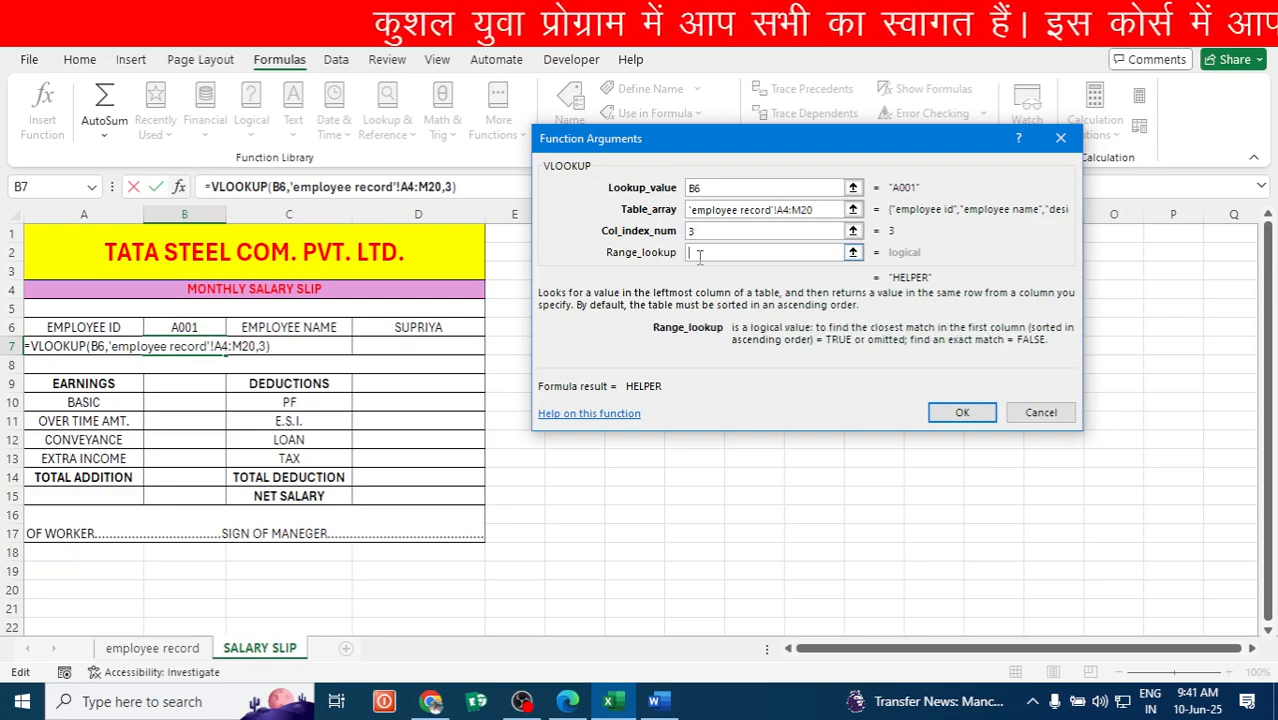
pyautogui.write('0')
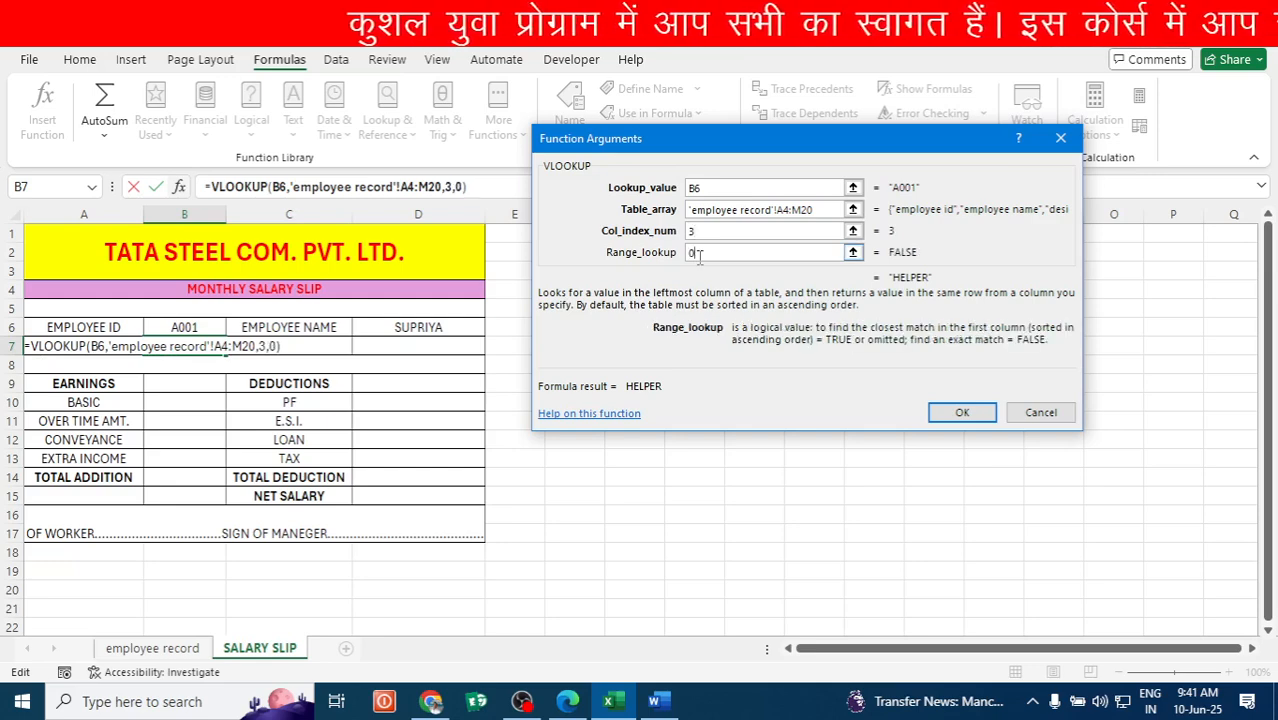
pyautogui.click(958, 411)
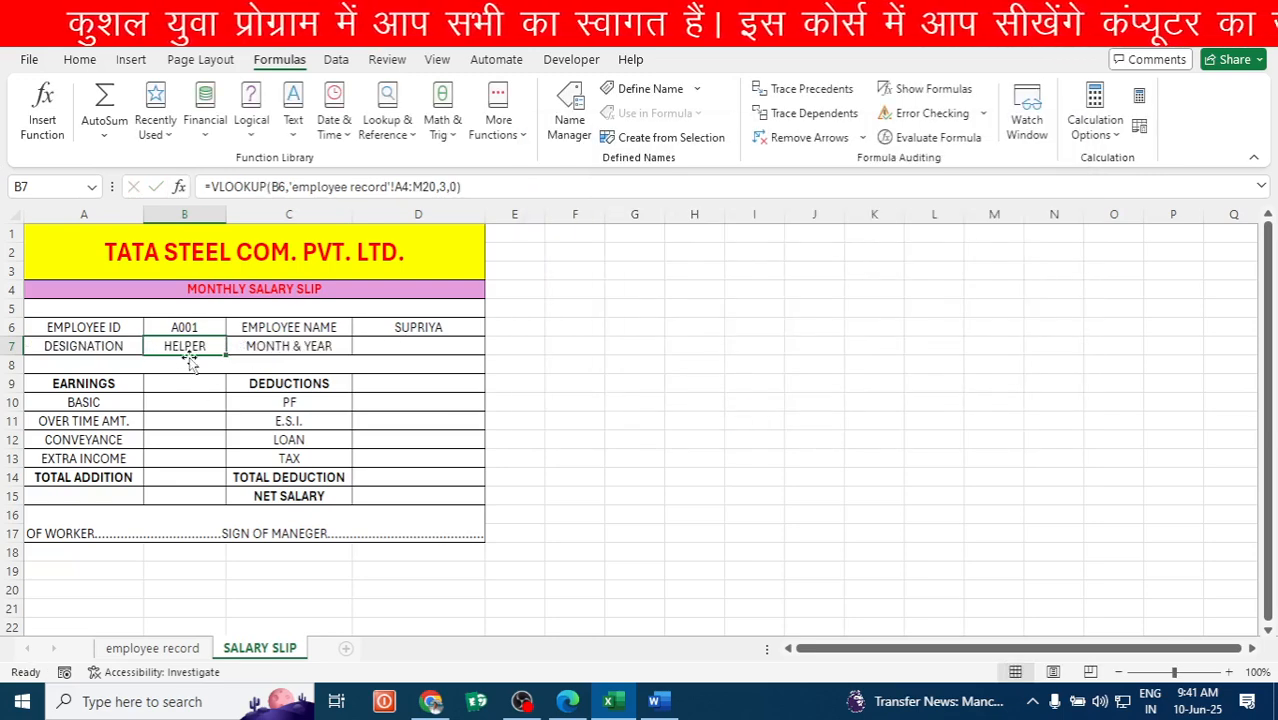
# Test the designation lookup by choosing the ninth employee ID in B6, and autofit column B to the full designation text.
pyautogui.click(215, 327)
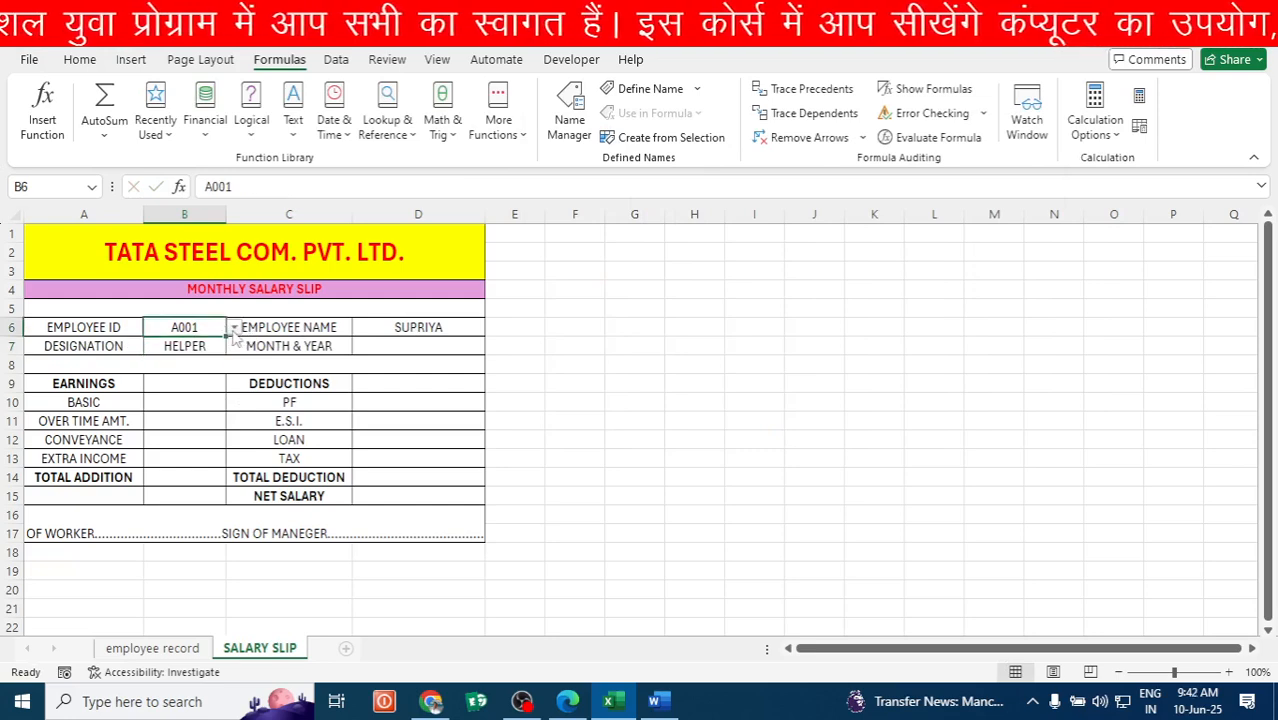
pyautogui.click(233, 329)
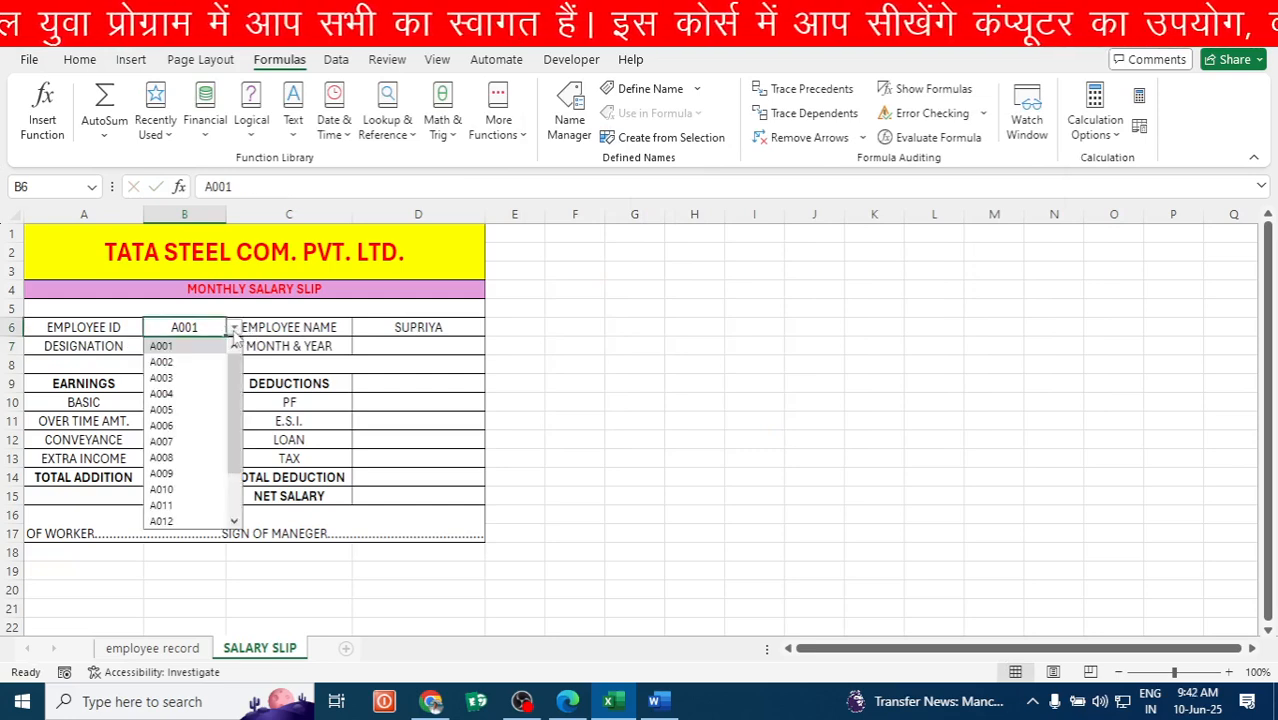
pyautogui.click(163, 474)
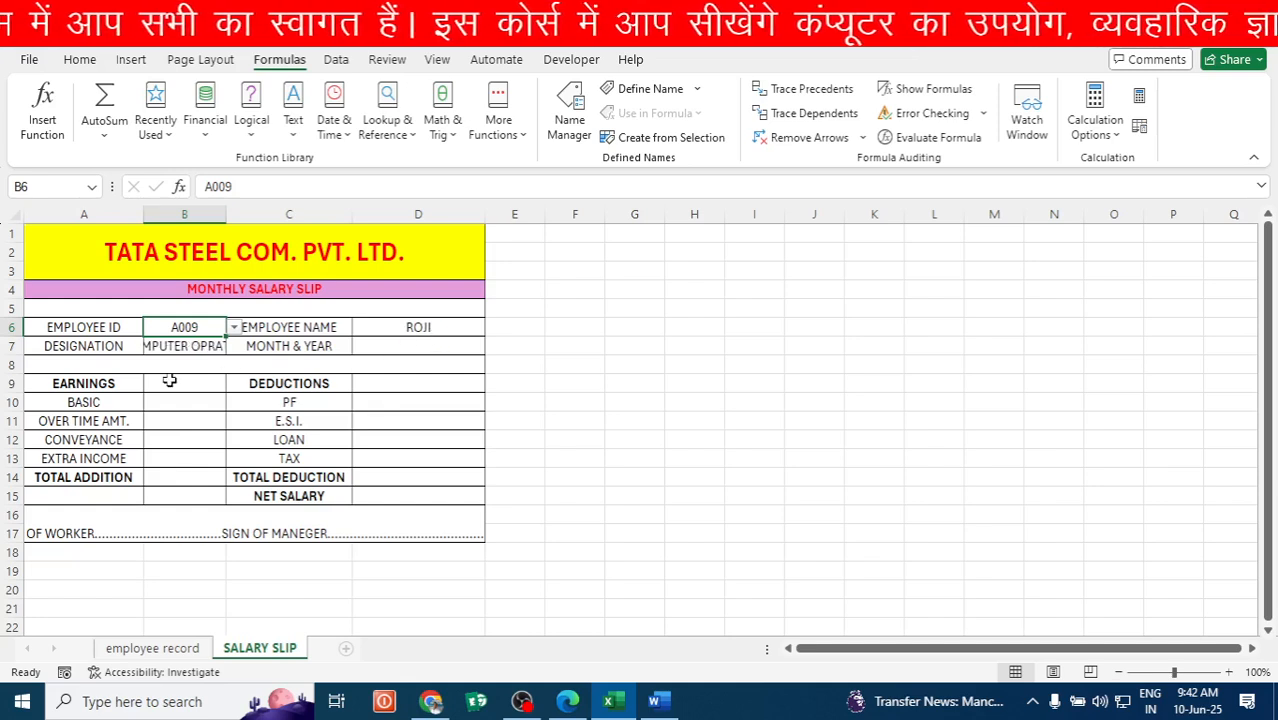
pyautogui.doubleClick(226, 214)
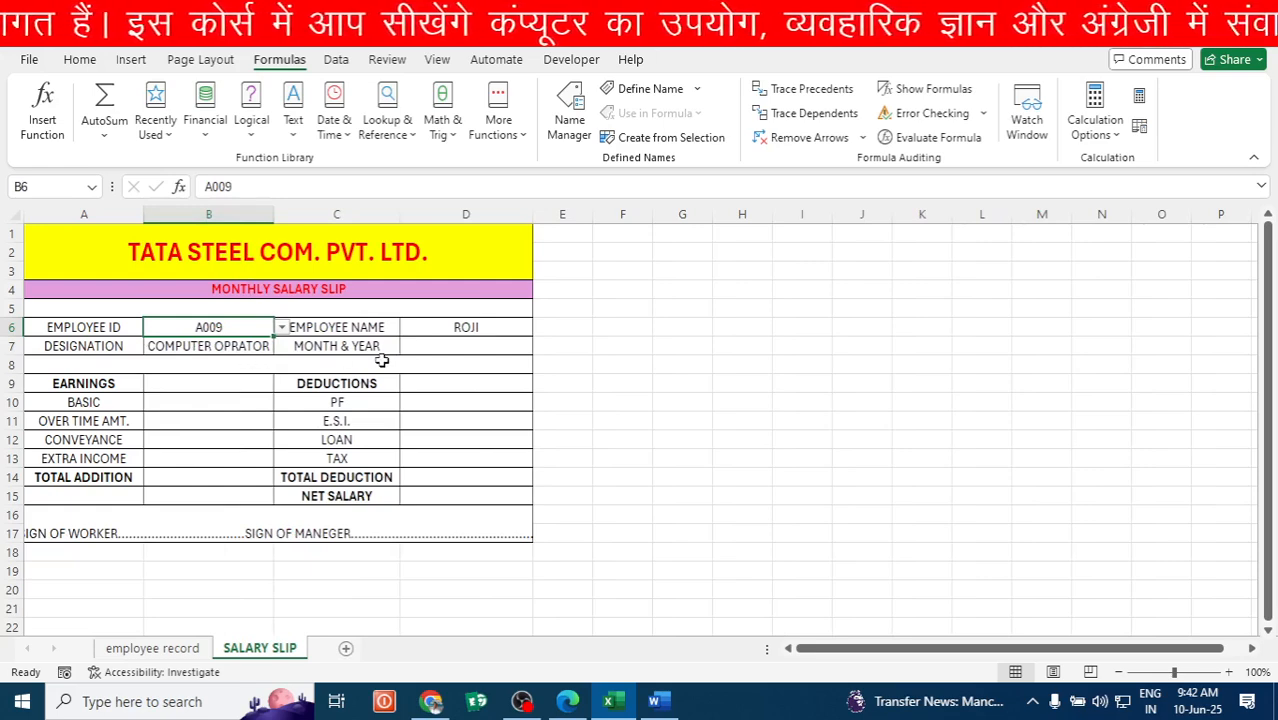
# Start a VLOOKUP in the MONTH & YEAR cell D7 with lookup value B6 and table array 'employee record'!A4:M20.
pyautogui.click(453, 346)
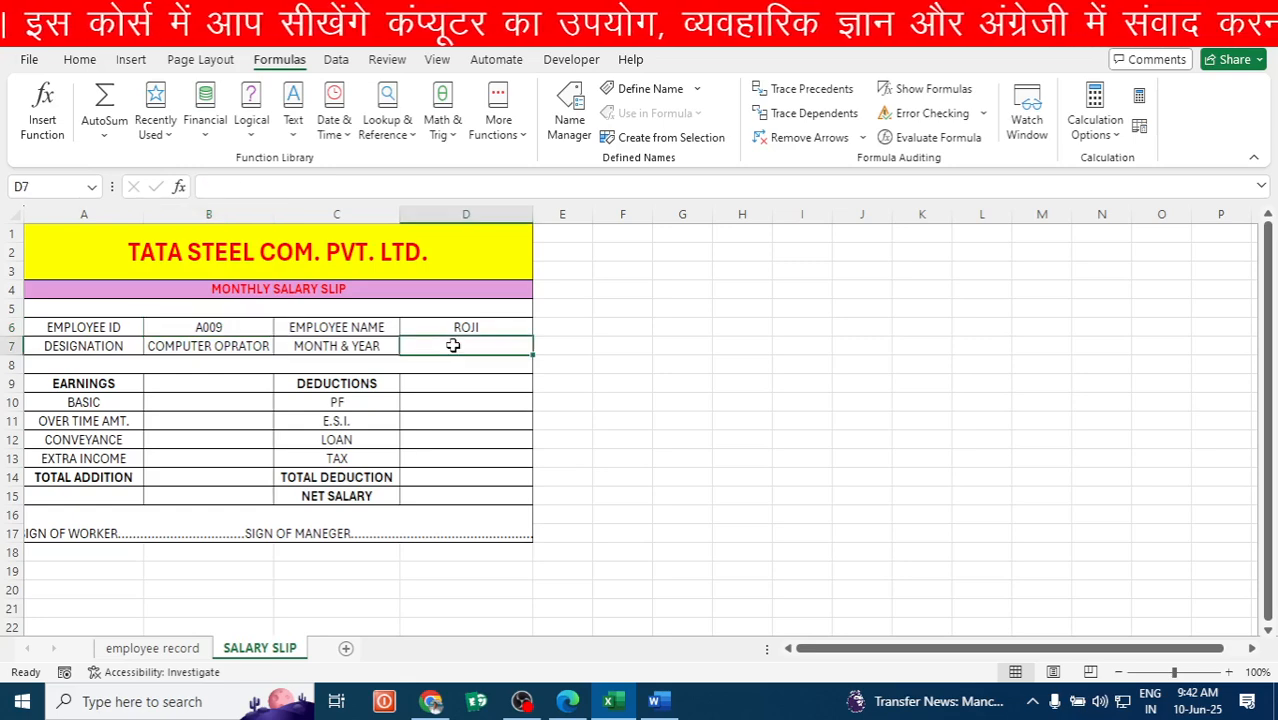
pyautogui.write('=')
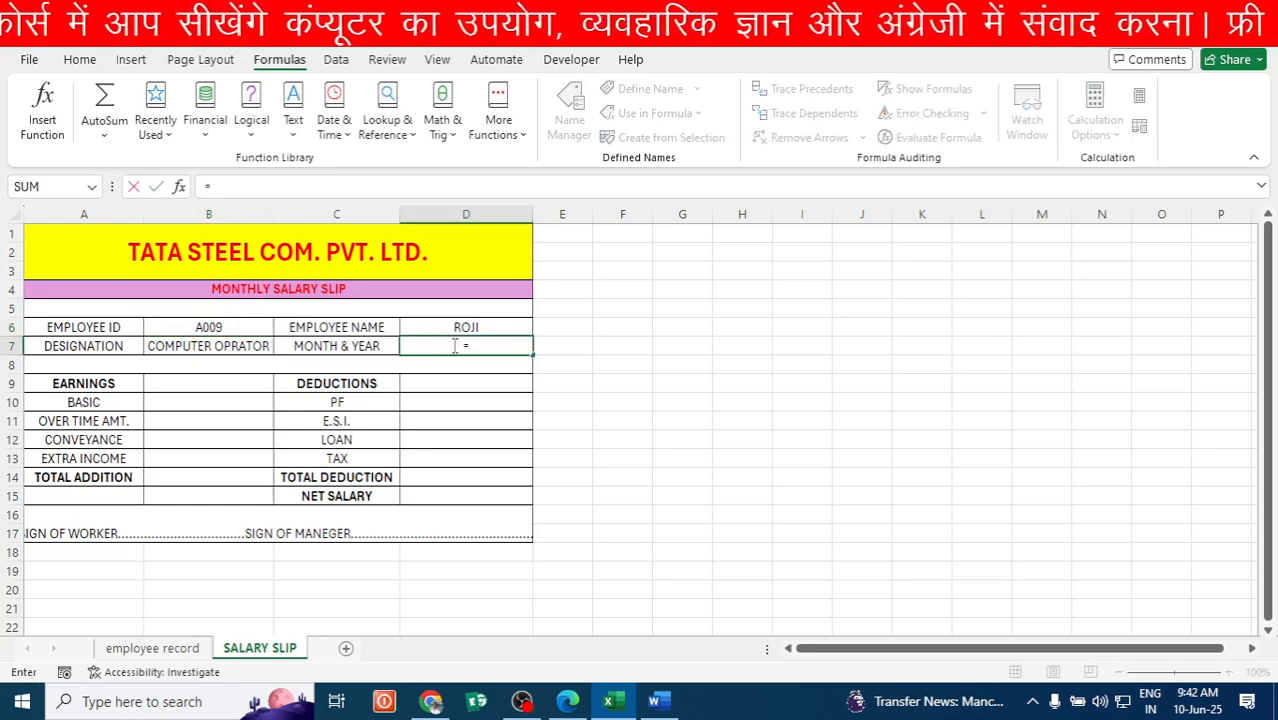
pyautogui.write('VL')
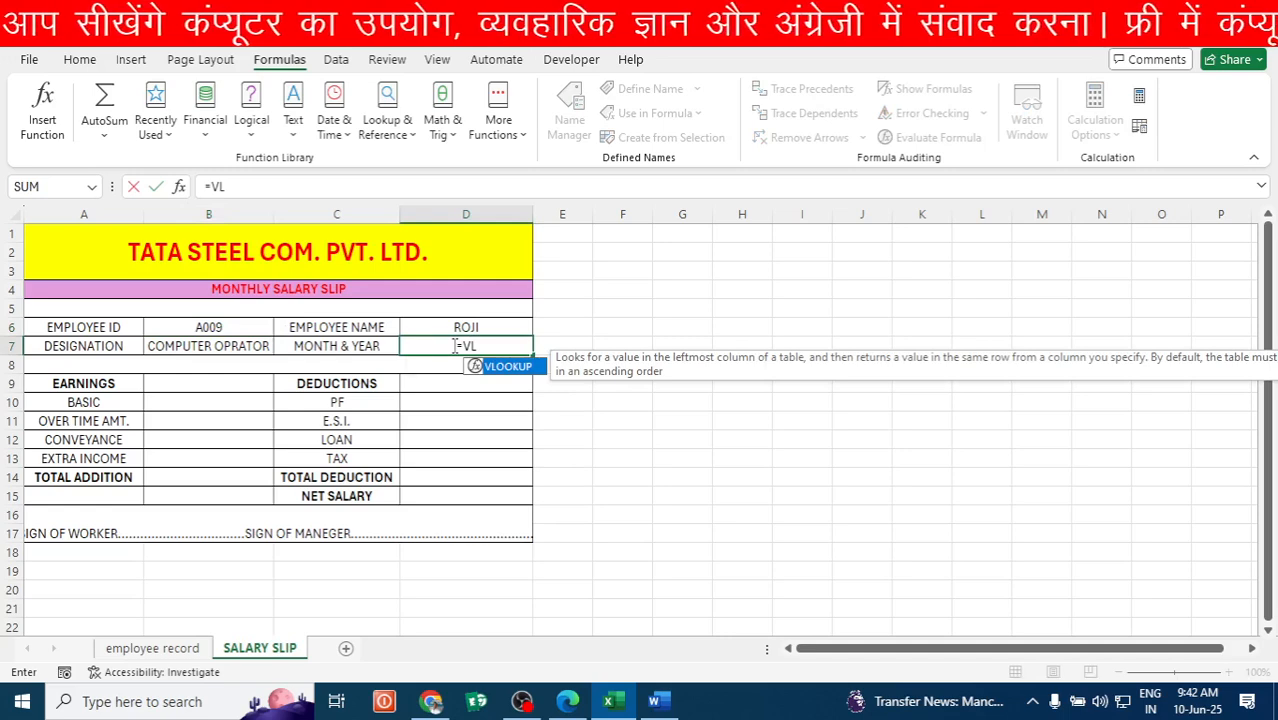
pyautogui.press('Tab')
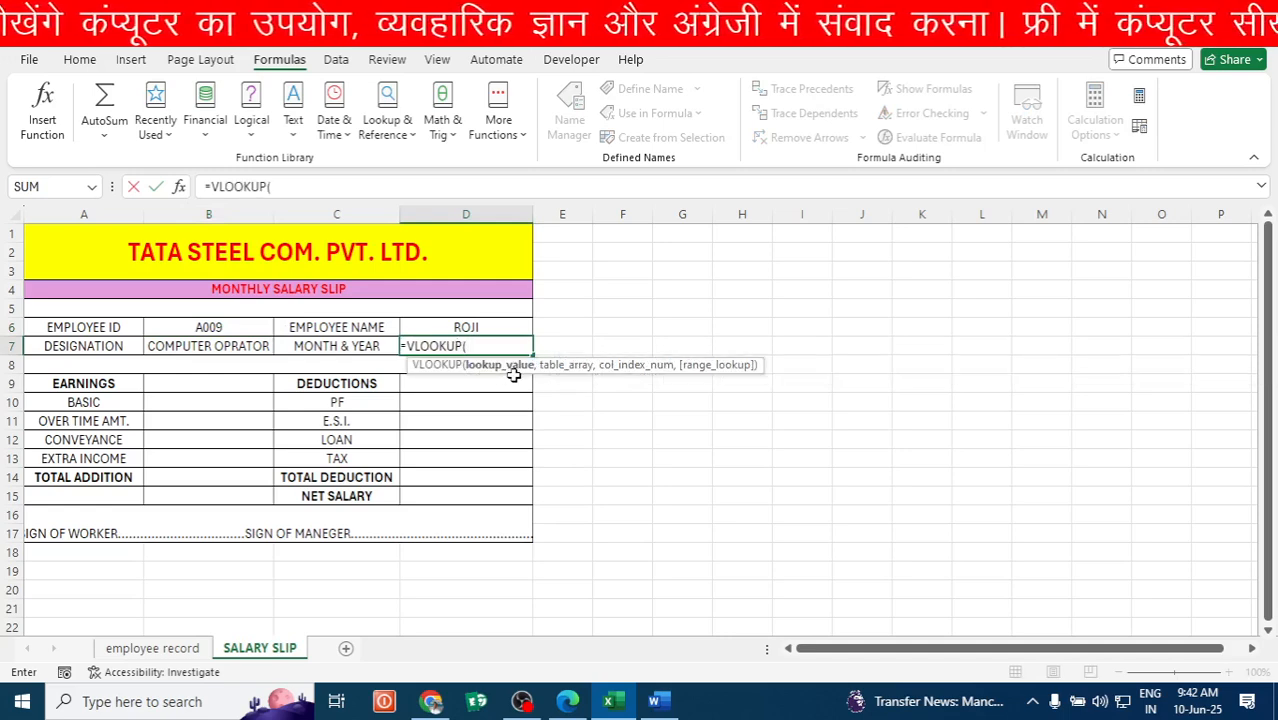
pyautogui.click(222, 330)
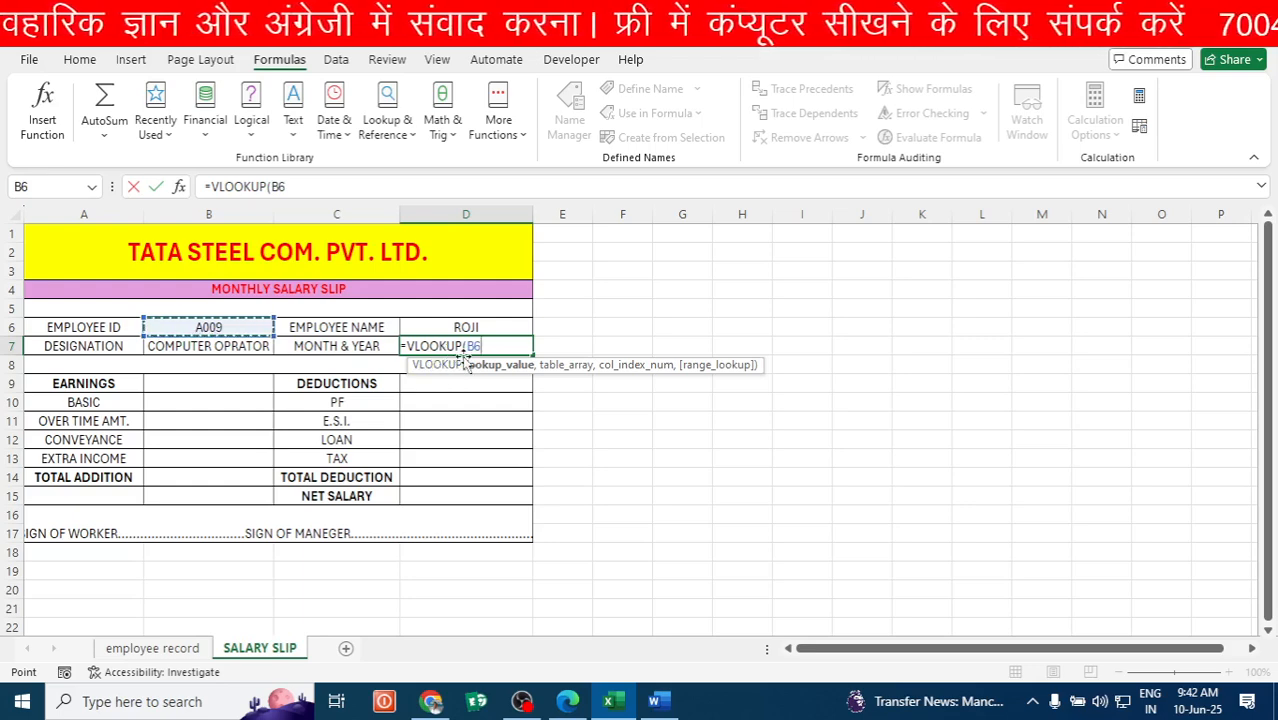
pyautogui.write(',')
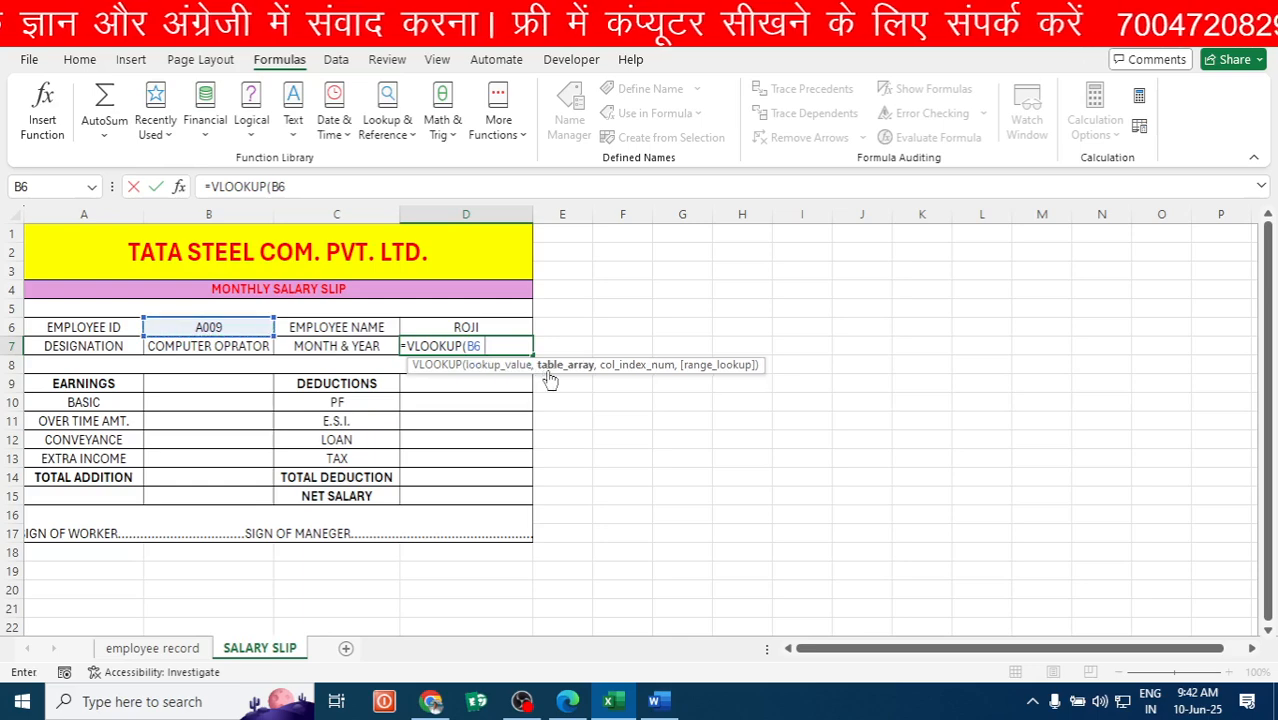
pyautogui.click(171, 648)
pyautogui.moveTo(42, 307); pyautogui.dragTo(1103, 607)
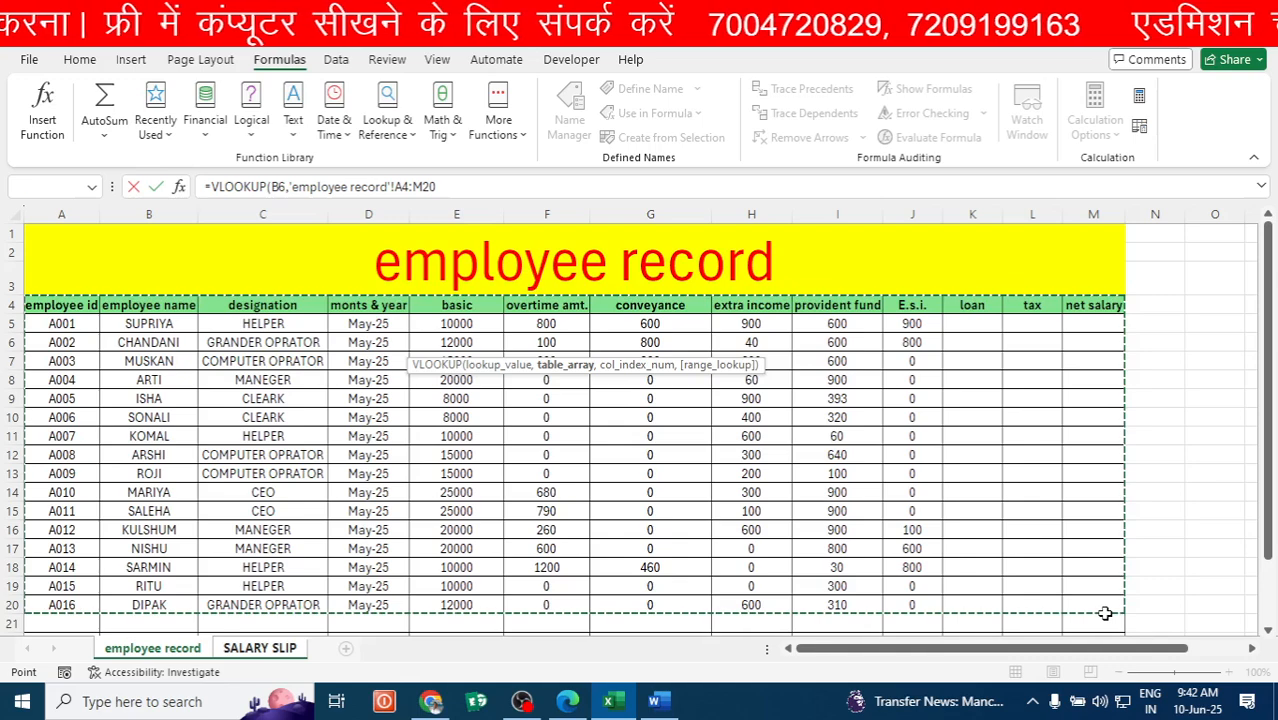
# Complete the month and year VLOOKUP in D7 with column index 4 and range lookup 0.
pyautogui.click(452, 186)
pyautogui.write(',')
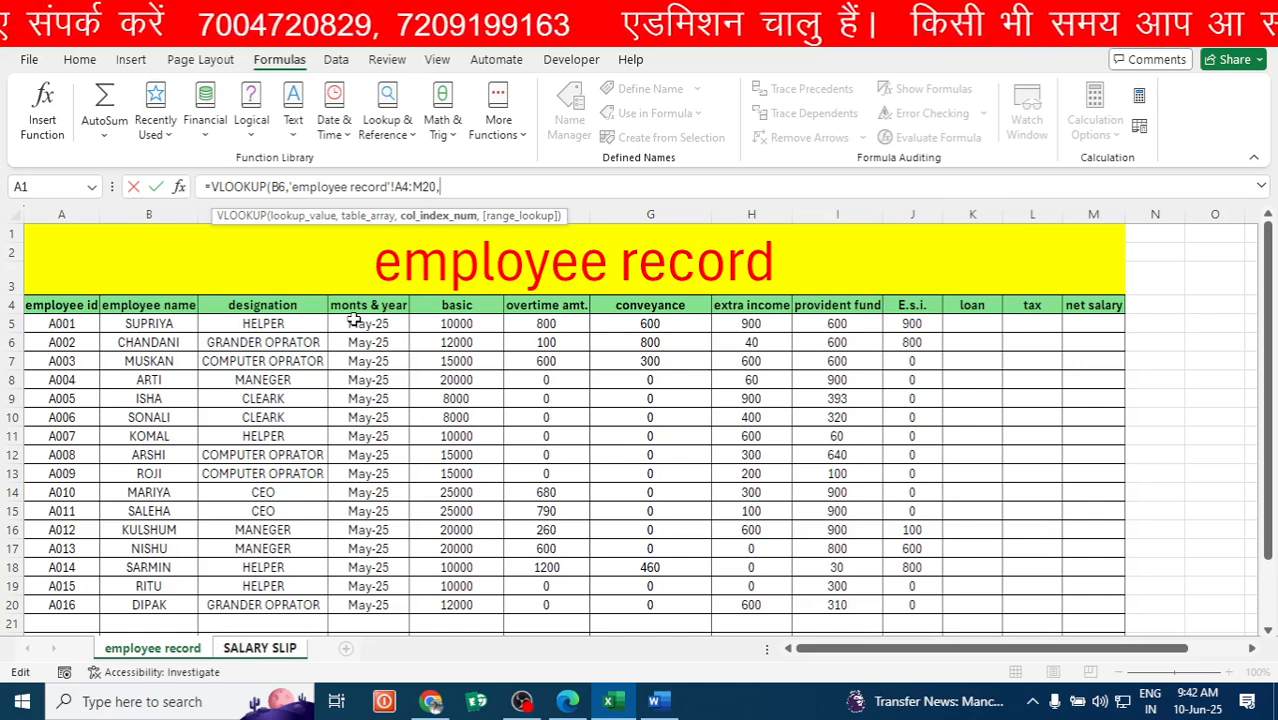
pyautogui.write('4')
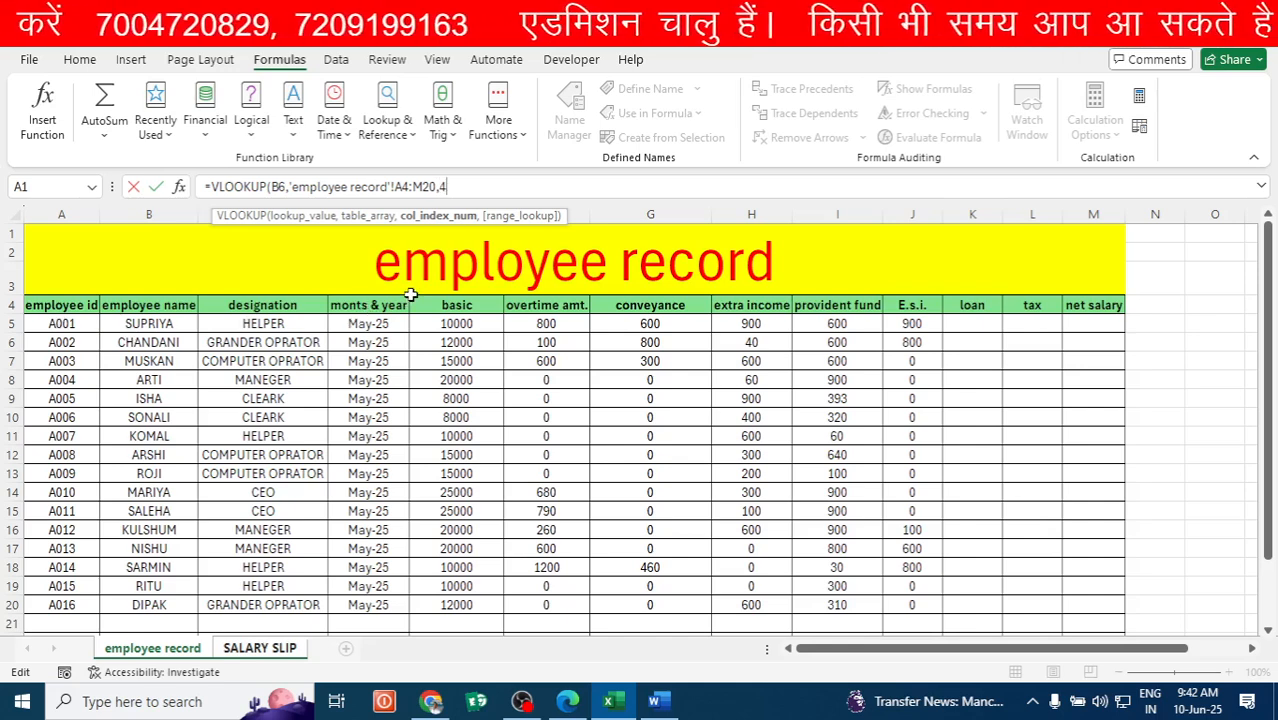
pyautogui.write(',0')
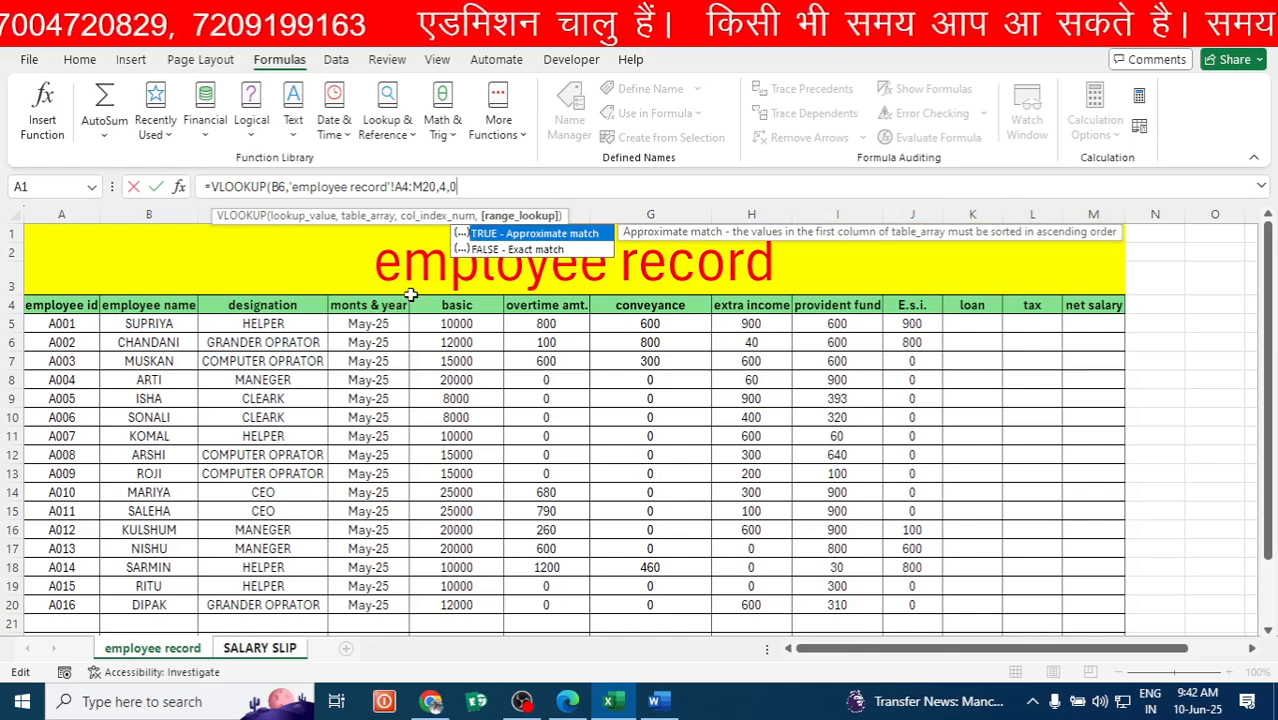
pyautogui.write(')')
pyautogui.press('Return')
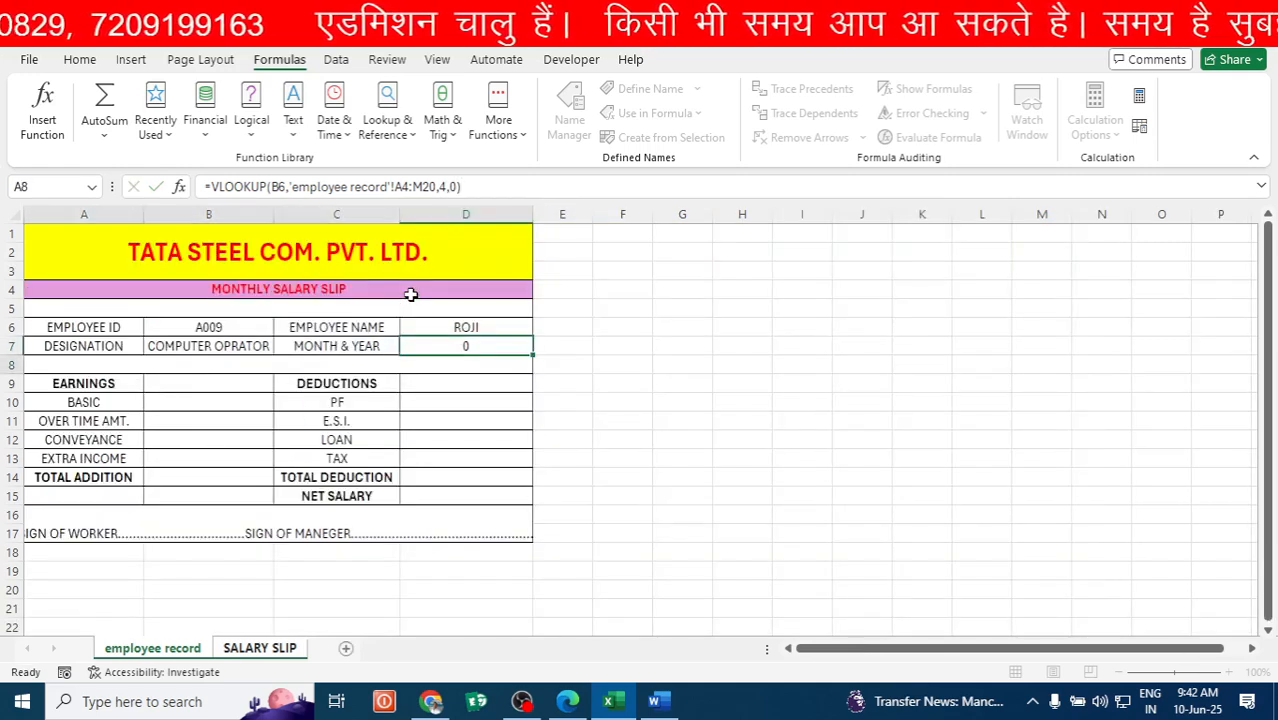
# Format the MONTH & YEAR value in D7 as Short Date.
pyautogui.click(486, 349)
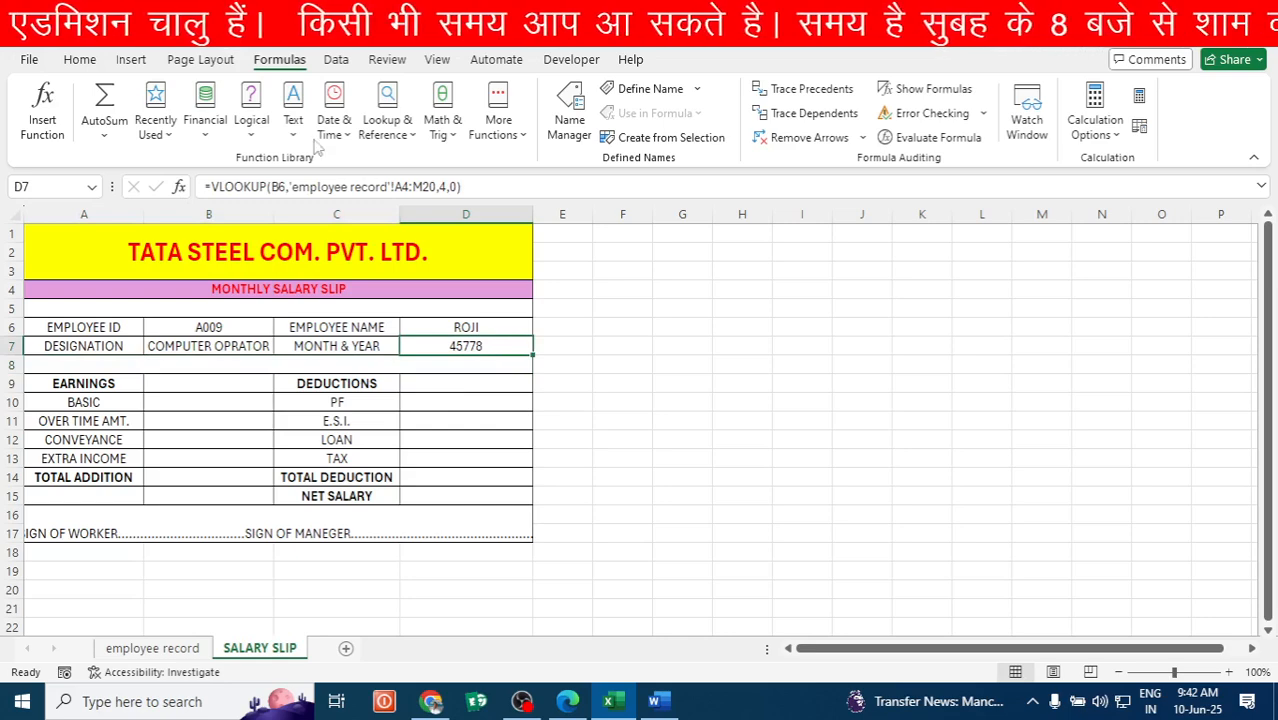
pyautogui.click(80, 60)
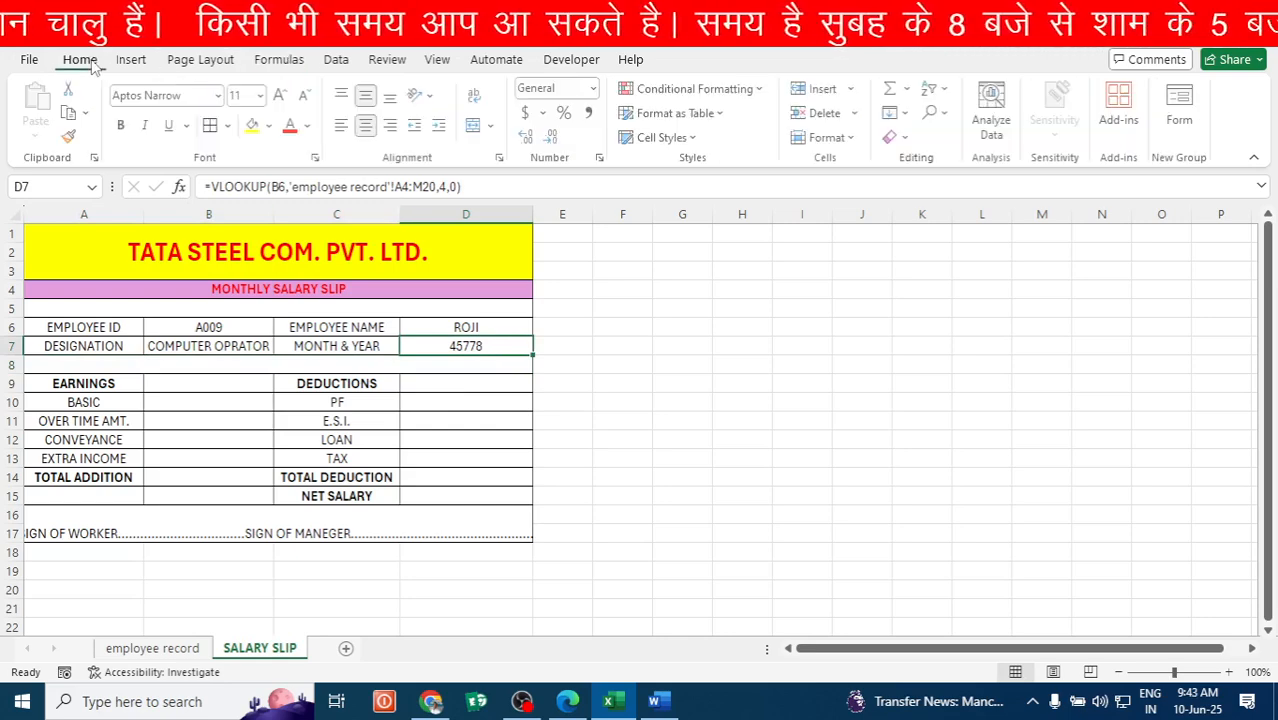
pyautogui.click(596, 92)
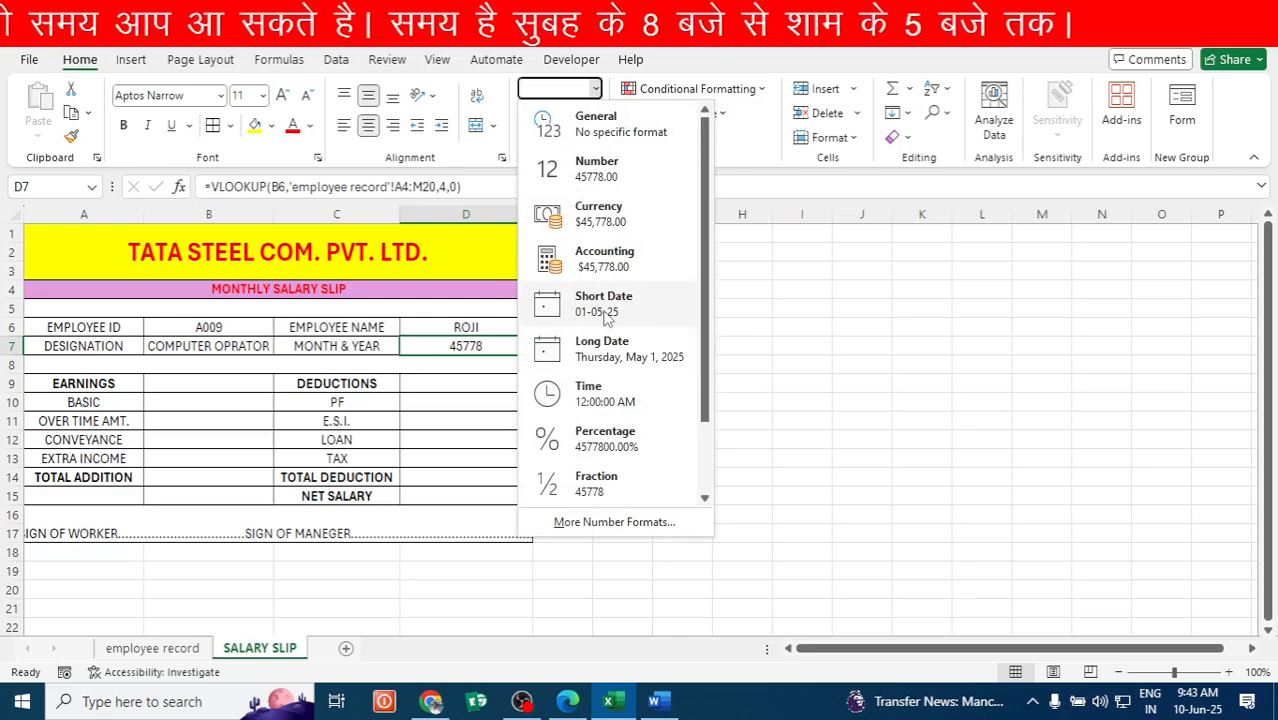
pyautogui.click(604, 310)
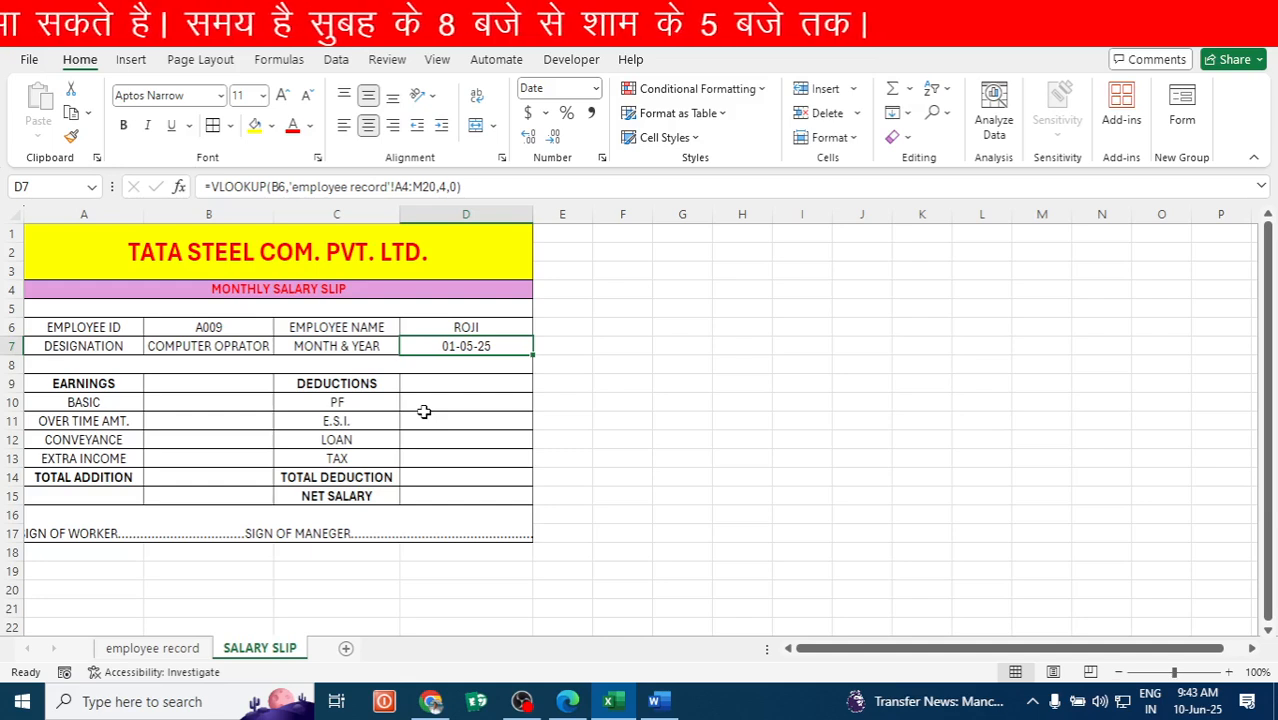
# Merge and center the EARNINGS heading across A9:B9 and the DEDUCTIONS heading across C9:D9.
pyautogui.click(177, 403)
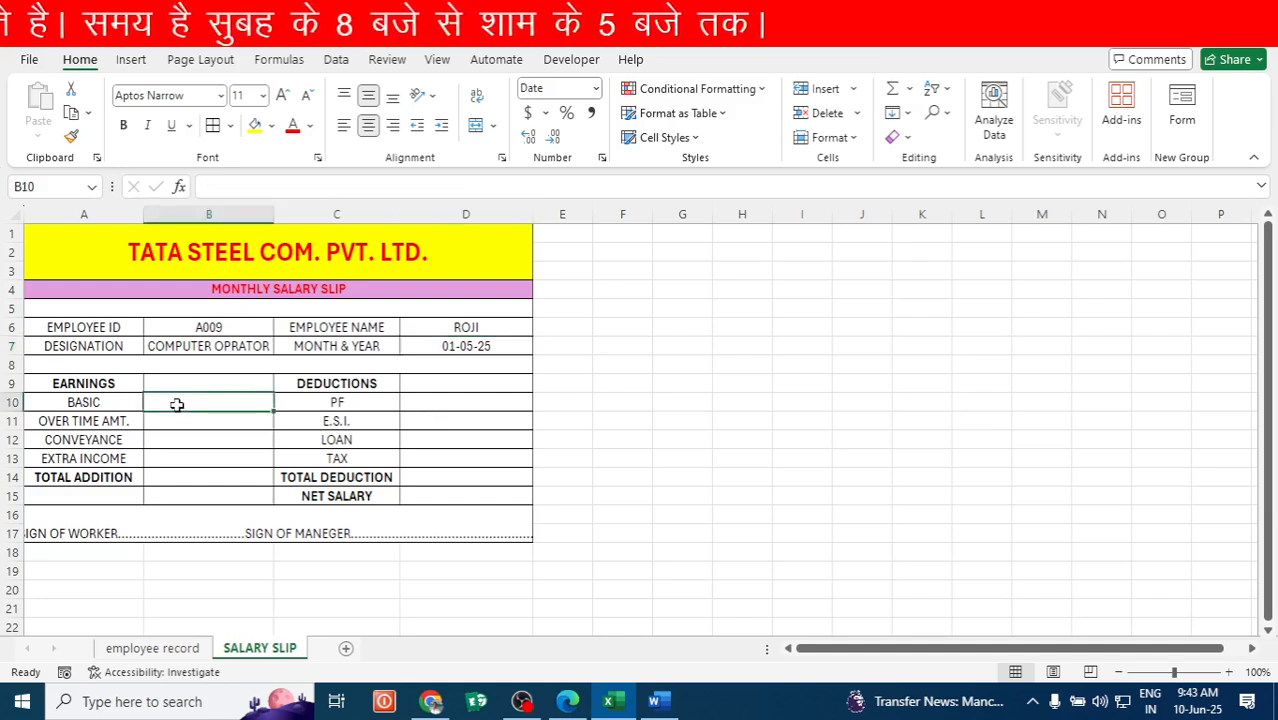
pyautogui.moveTo(101, 387); pyautogui.dragTo(180, 383)
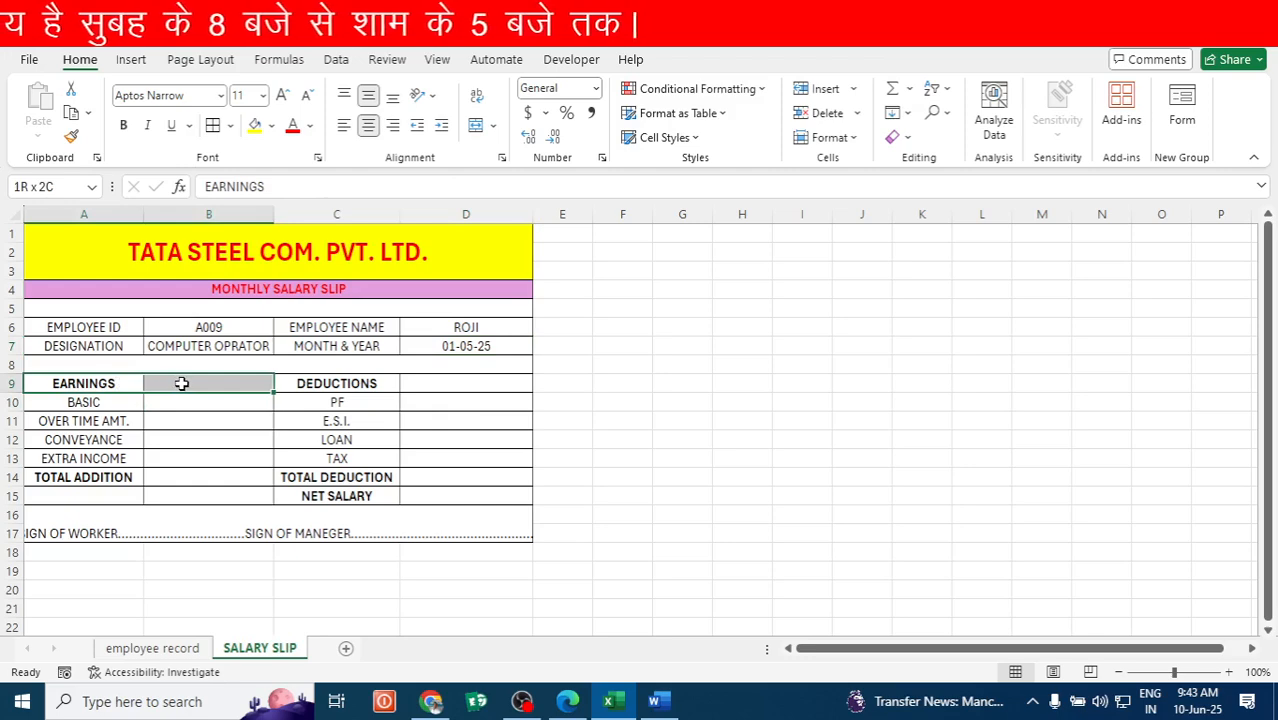
pyautogui.click(475, 126)
pyautogui.click(383, 378)
pyautogui.moveTo(383, 378); pyautogui.dragTo(456, 378)
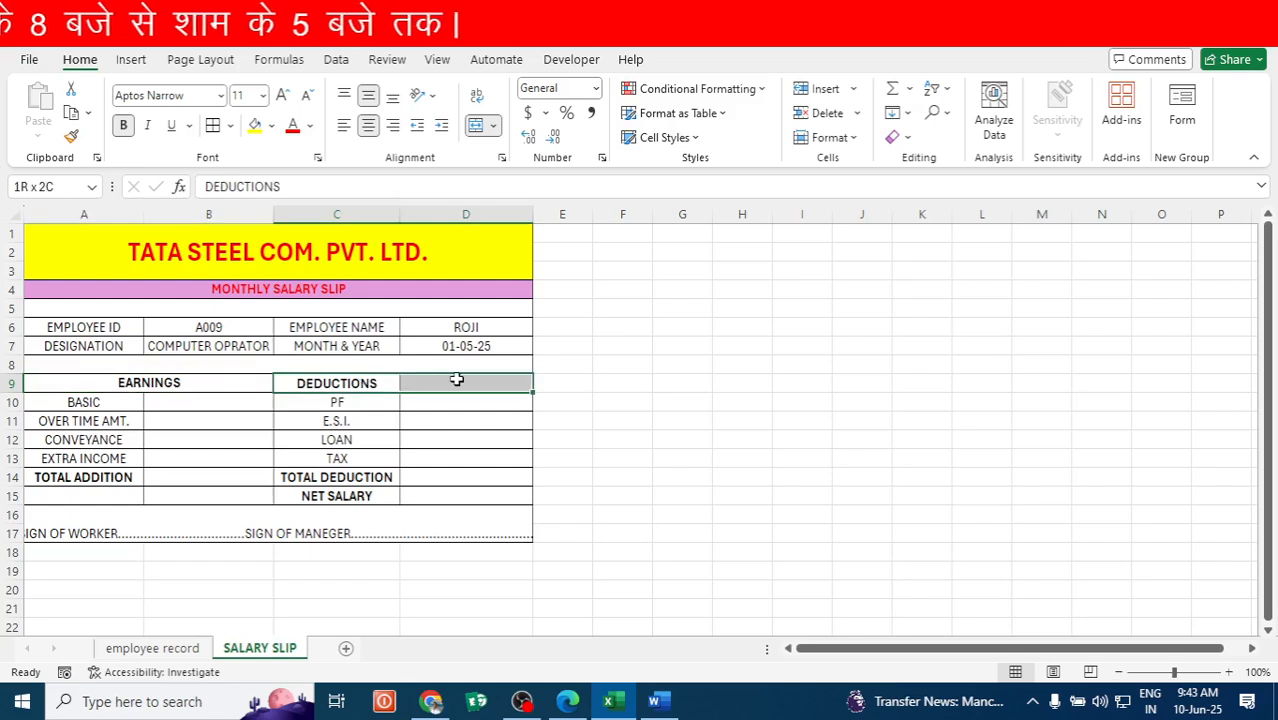
pyautogui.click(475, 126)
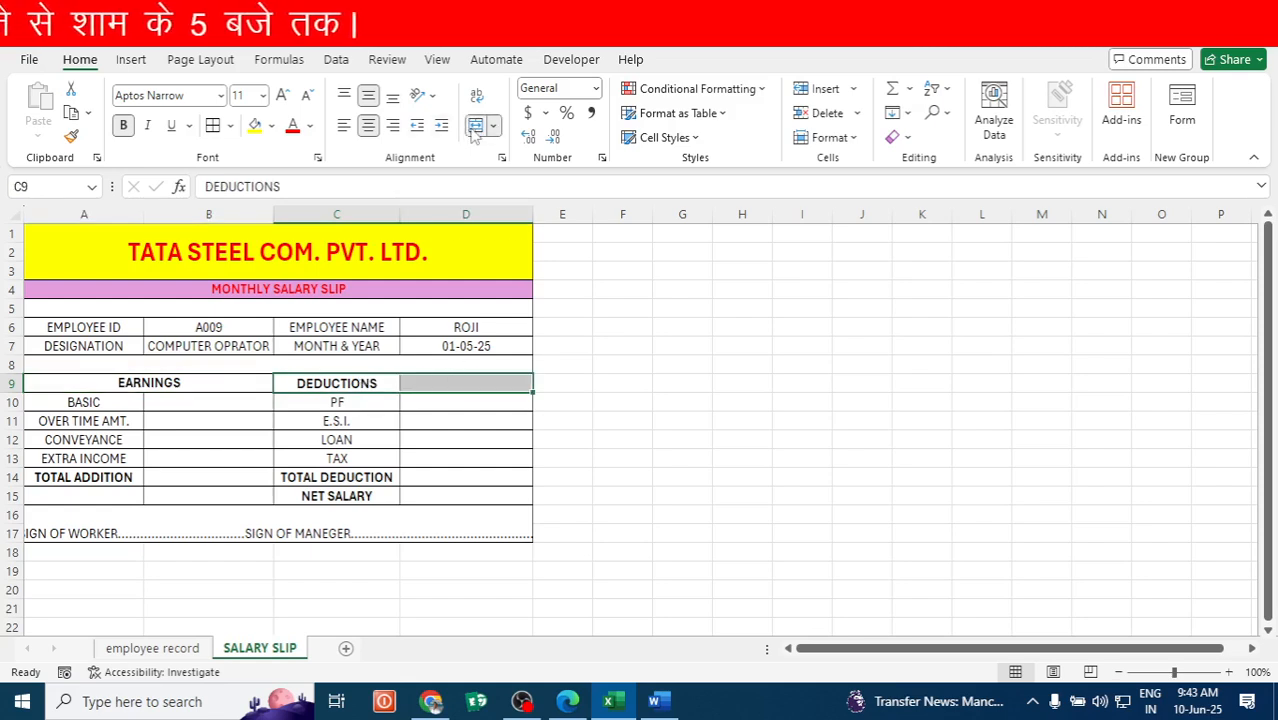
pyautogui.click(336, 456)
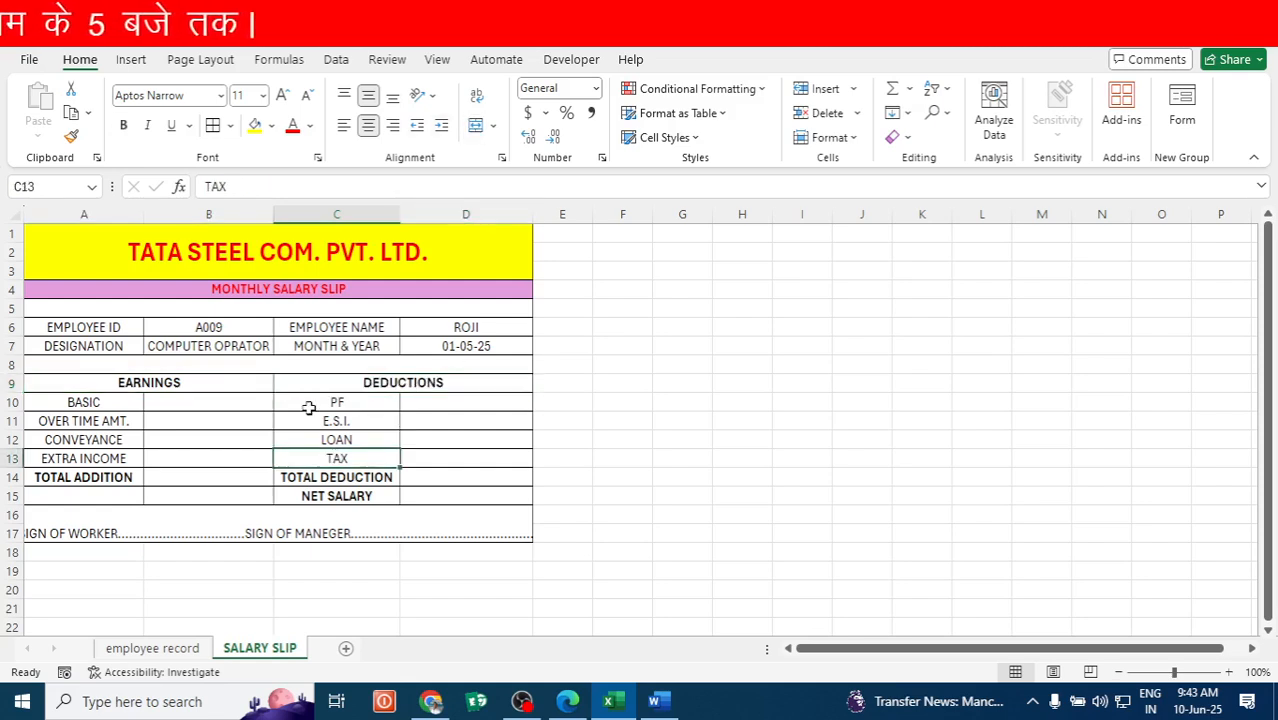
# Start a VLOOKUP formula in the BASIC amount cell B10.
pyautogui.click(184, 405)
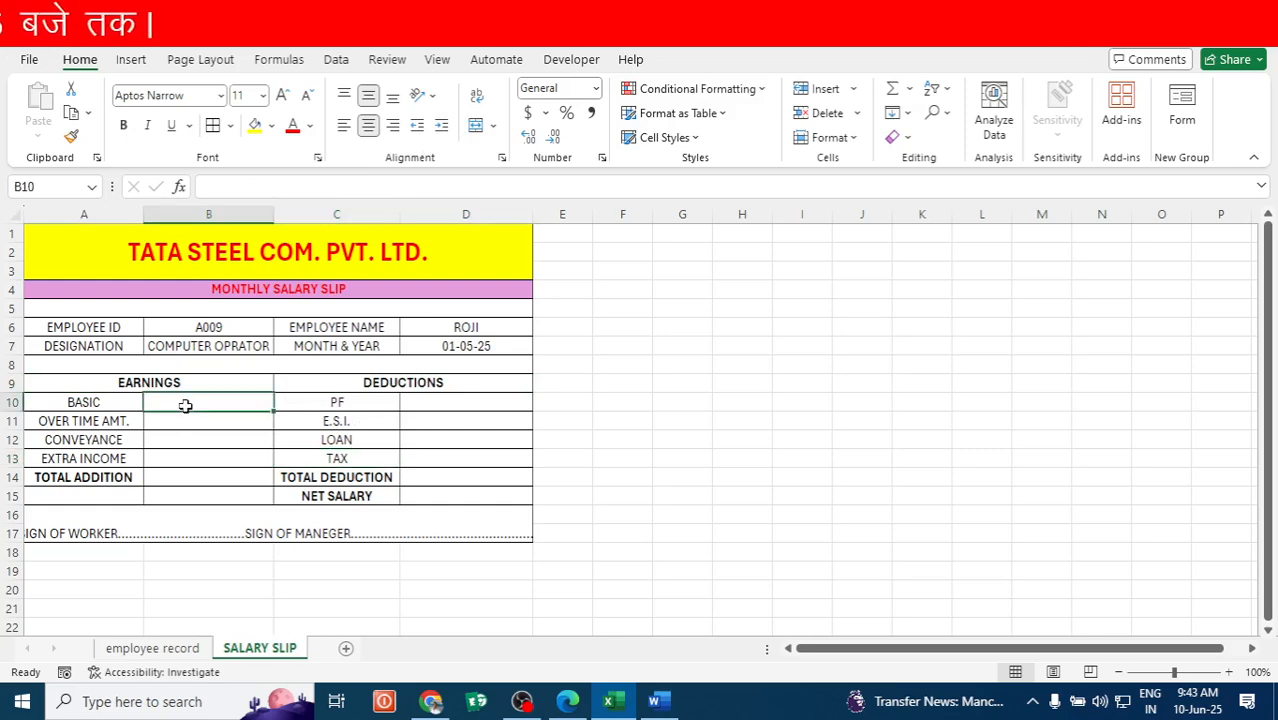
pyautogui.write('V')
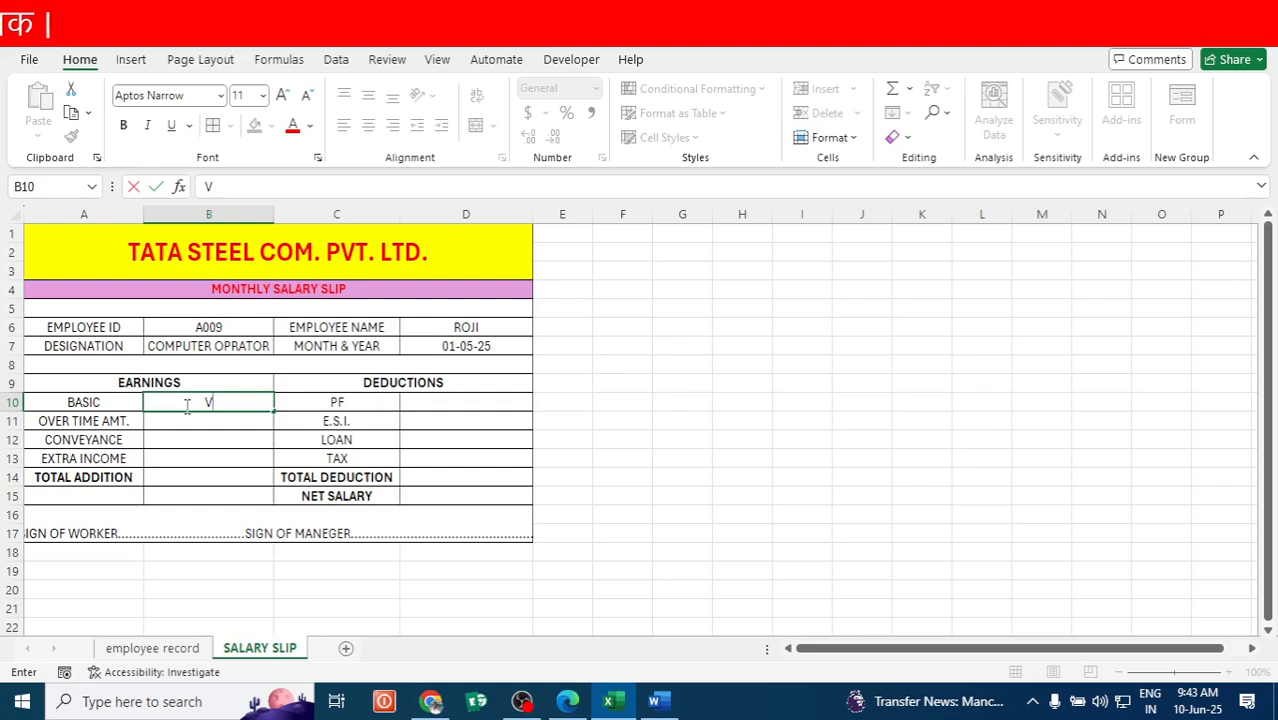
pyautogui.write('LOO')
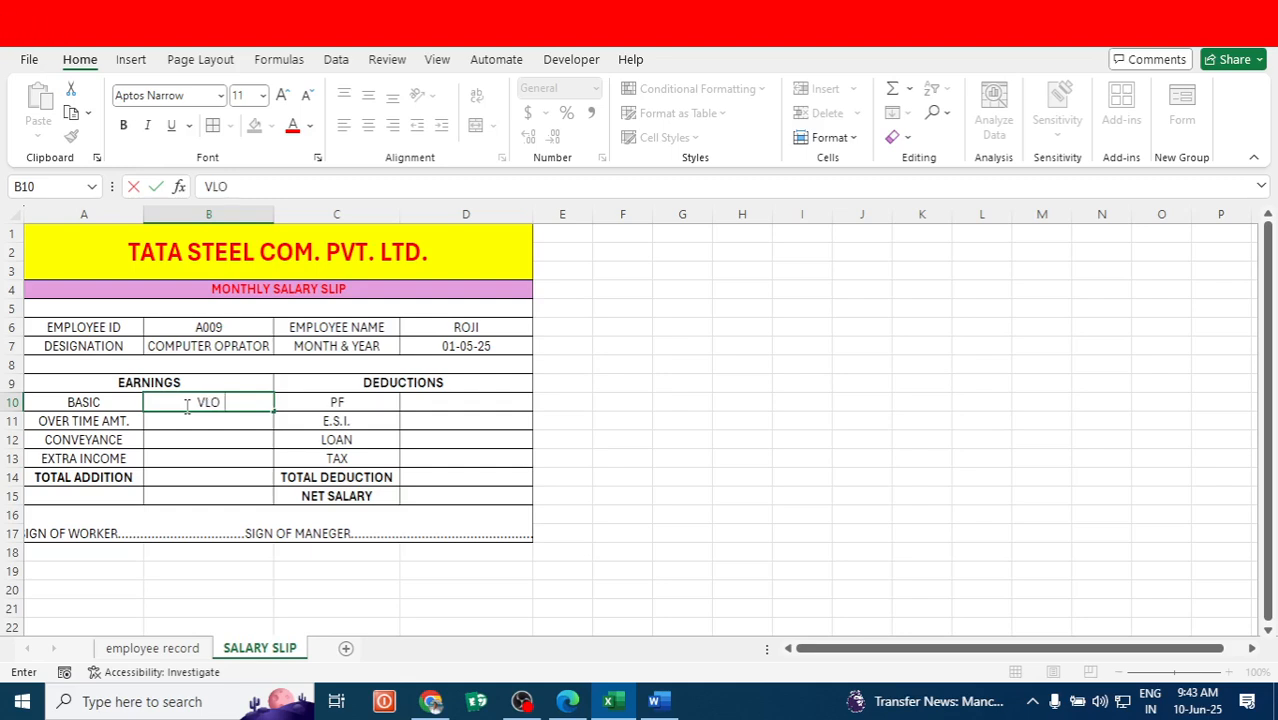
pyautogui.press('BackSpace')
pyautogui.press('BackSpace')
pyautogui.press('BackSpace')
pyautogui.press('BackSpace')
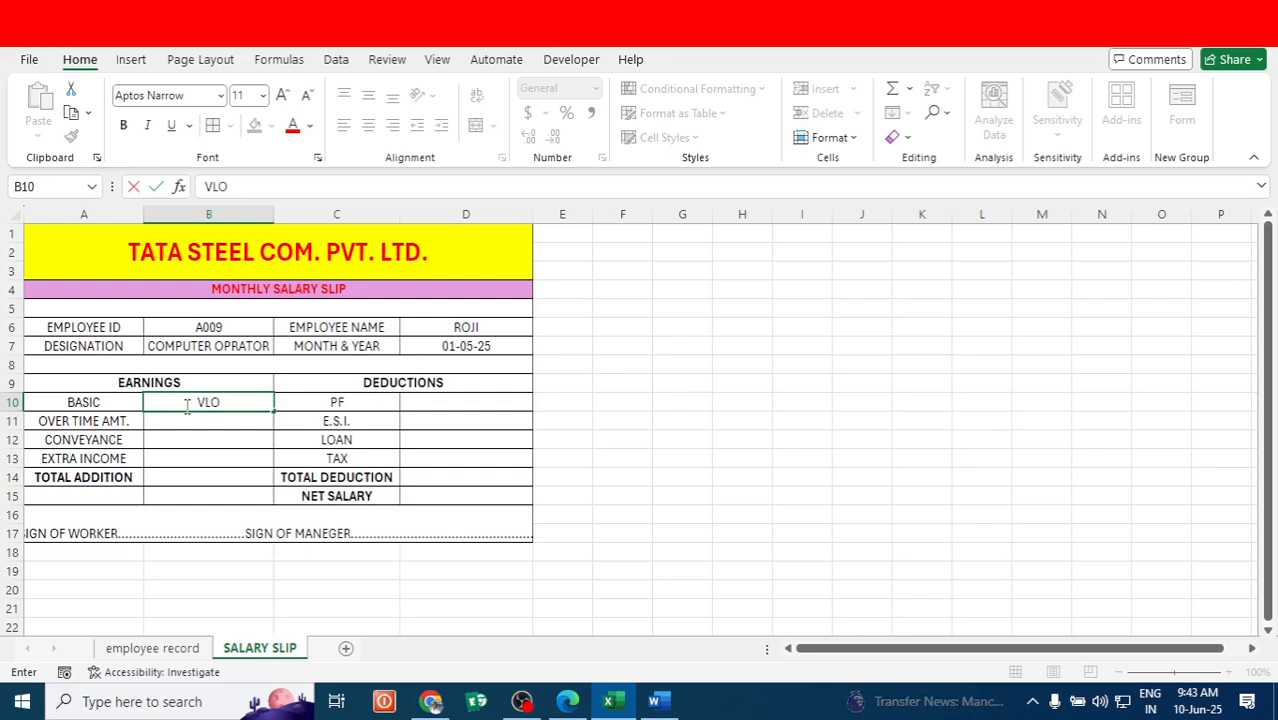
pyautogui.write('=VLL')
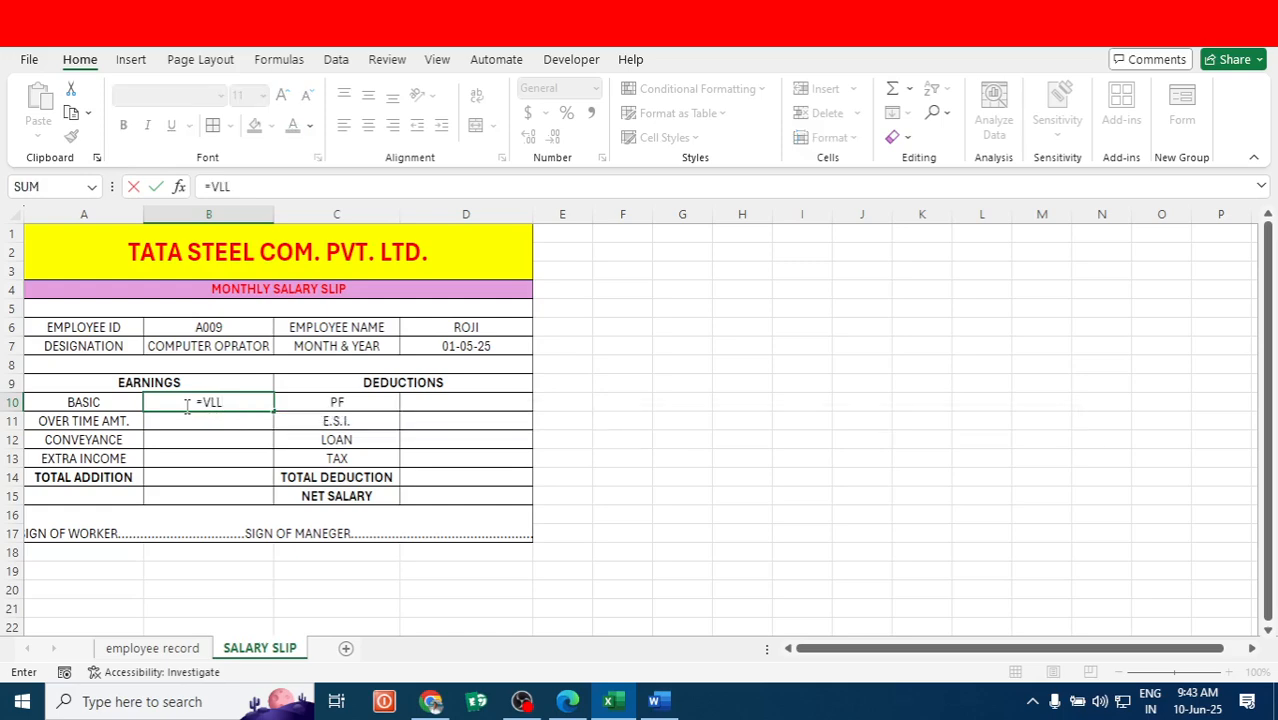
pyautogui.press('BackSpace')
pyautogui.write('O')
pyautogui.press('Tab')
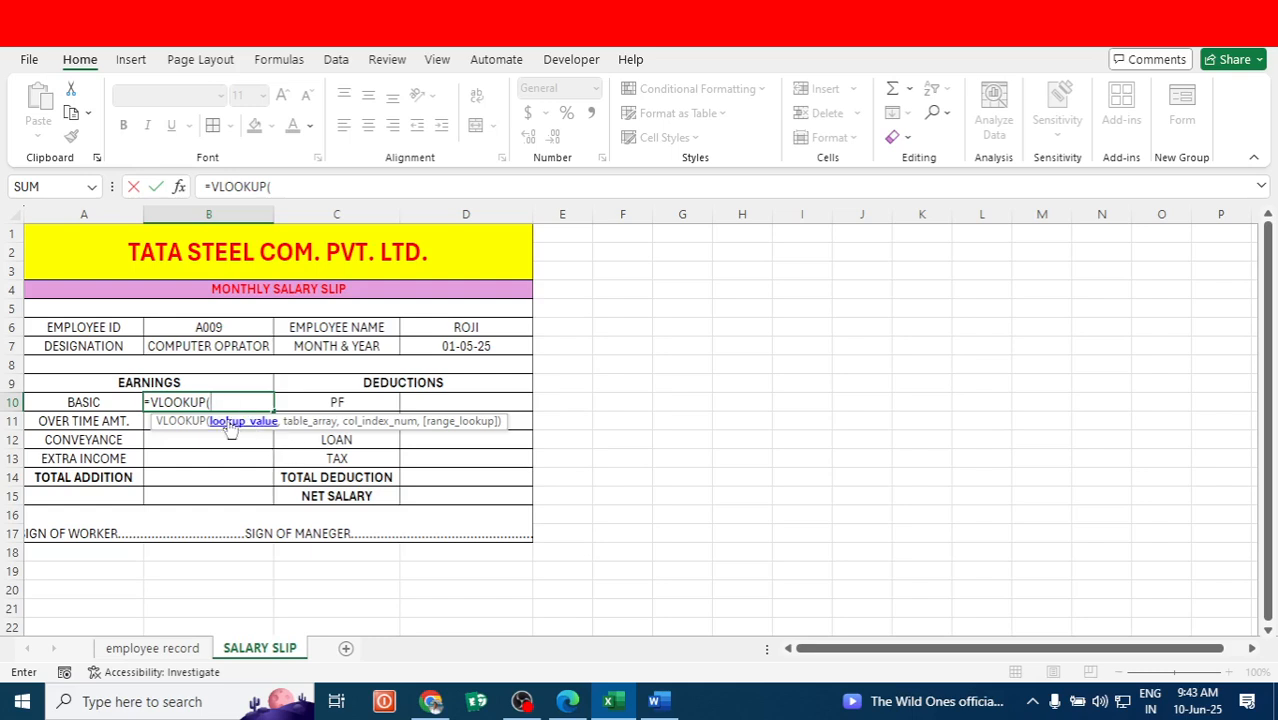
pyautogui.click(211, 327)
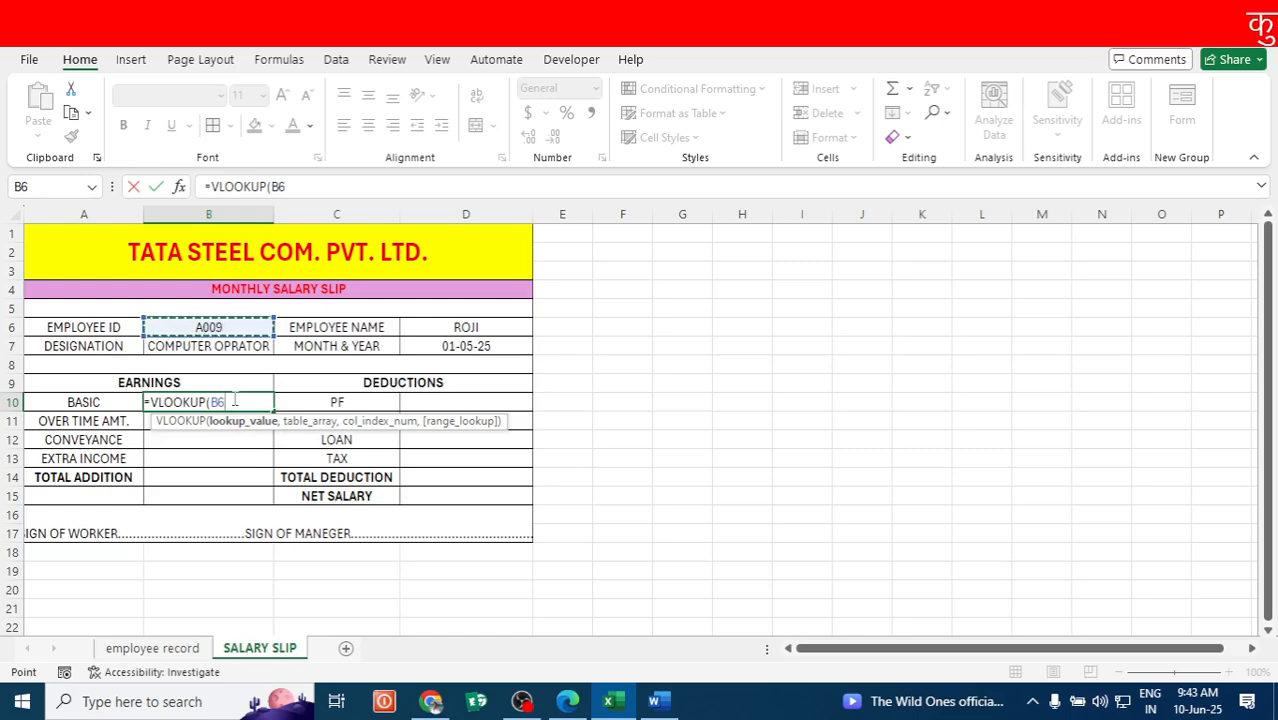
pyautogui.press('BackSpace')
pyautogui.press('BackSpace')
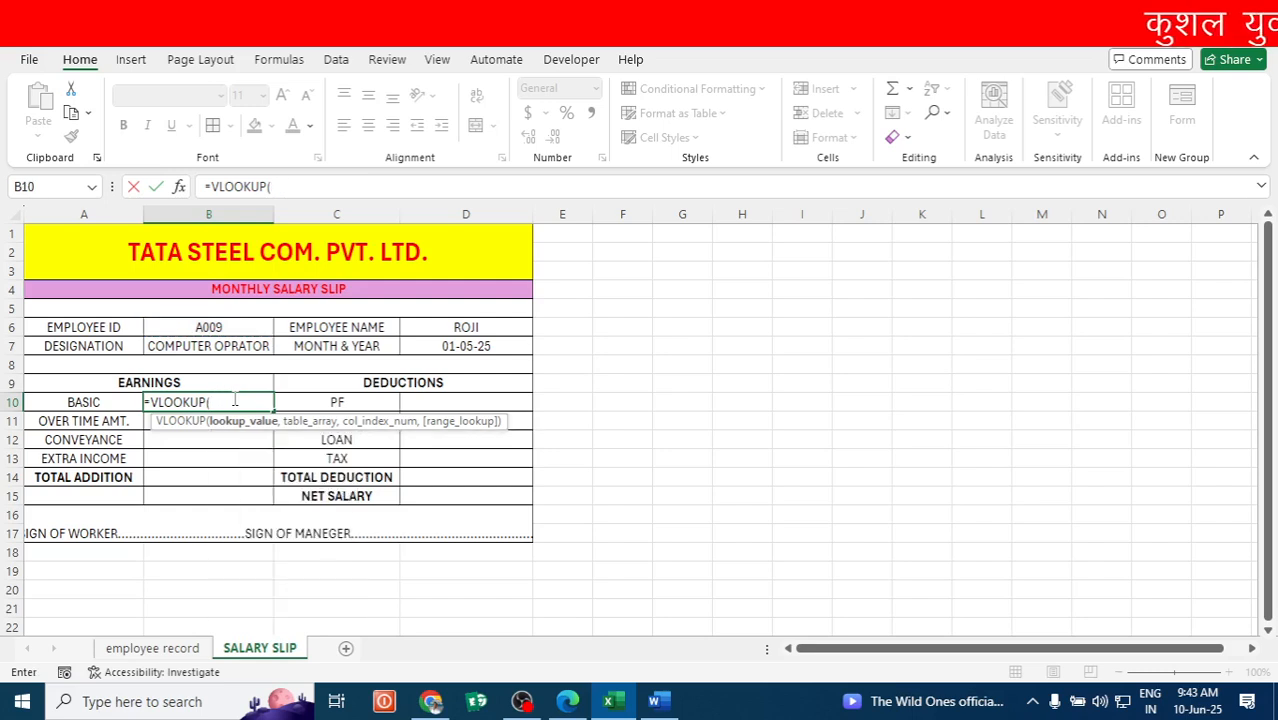
# Set the B10 VLOOKUP arguments to lookup value B6 and table array 'employee record'!A4:M20.
pyautogui.hotkey('ctrl', 'a')
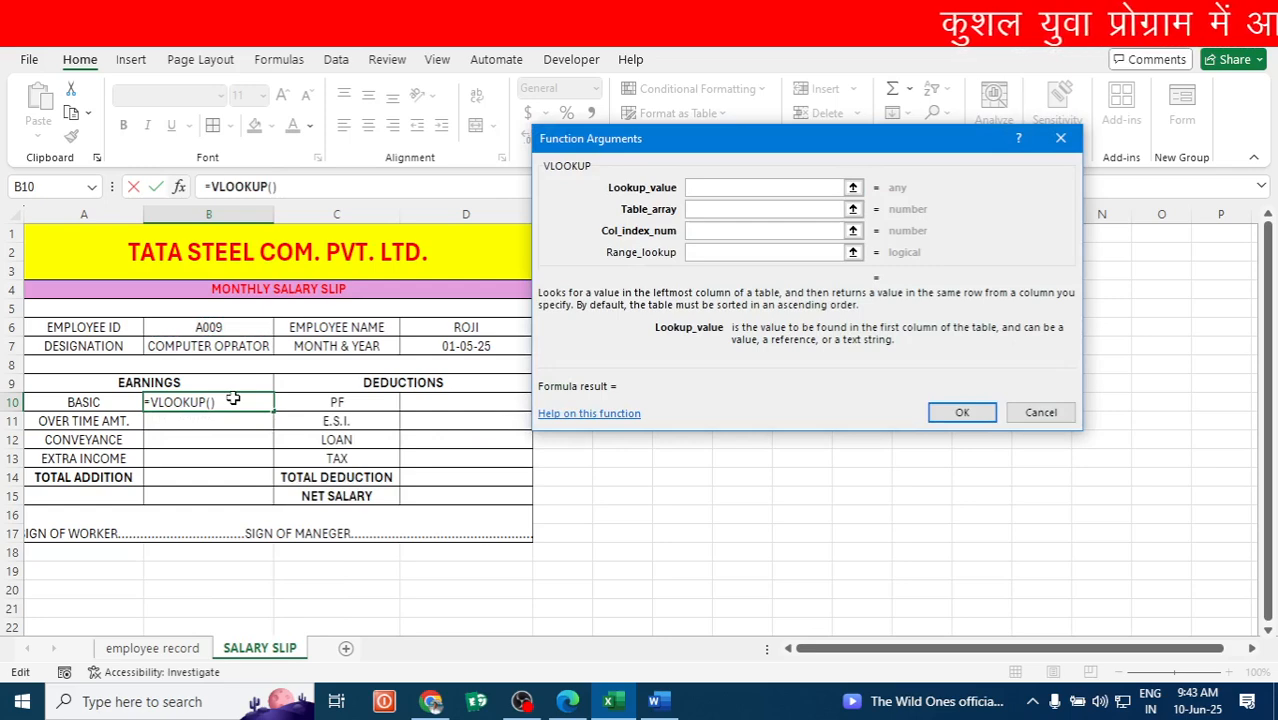
pyautogui.click(201, 327)
pyautogui.click(690, 208)
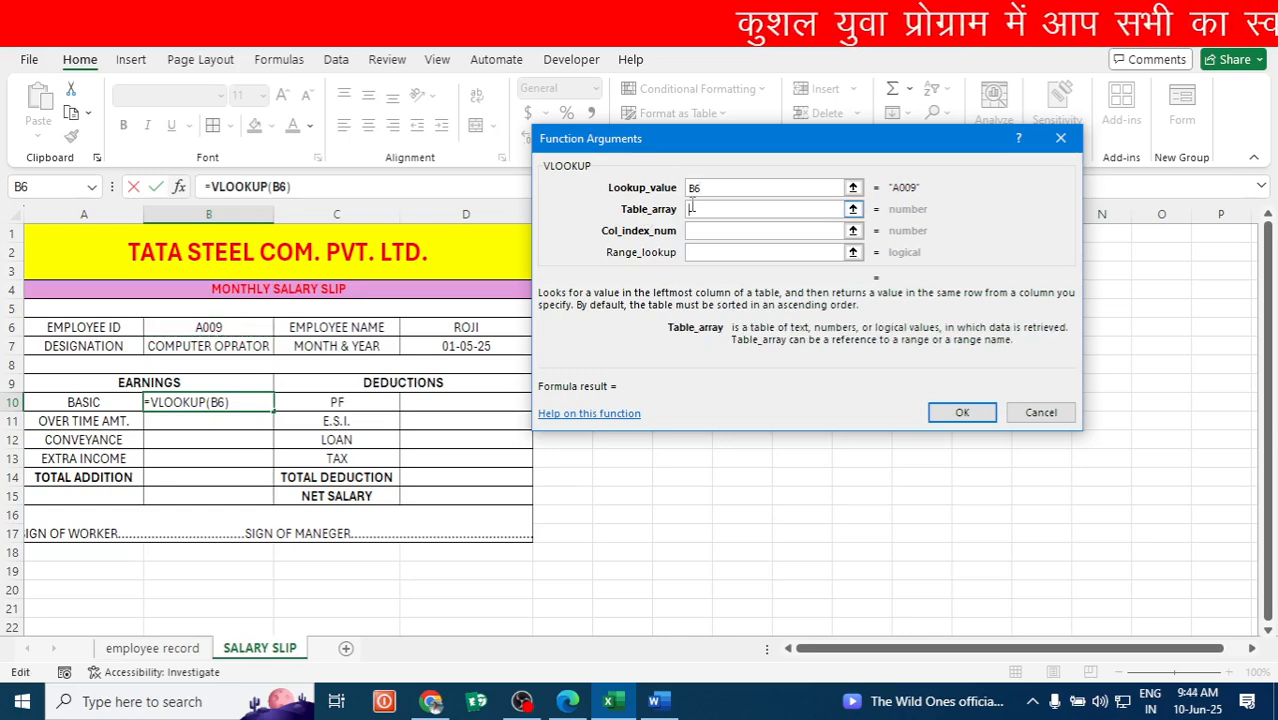
pyautogui.click(155, 648)
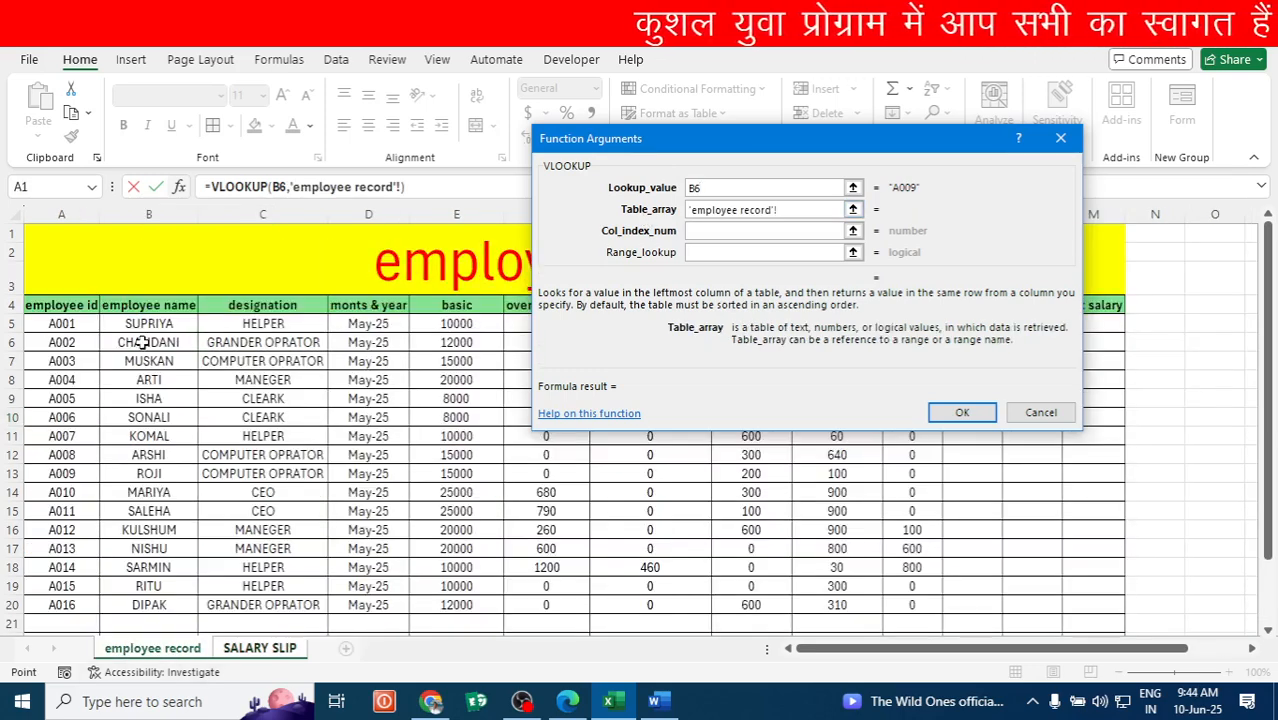
pyautogui.moveTo(57, 310); pyautogui.dragTo(1098, 606)
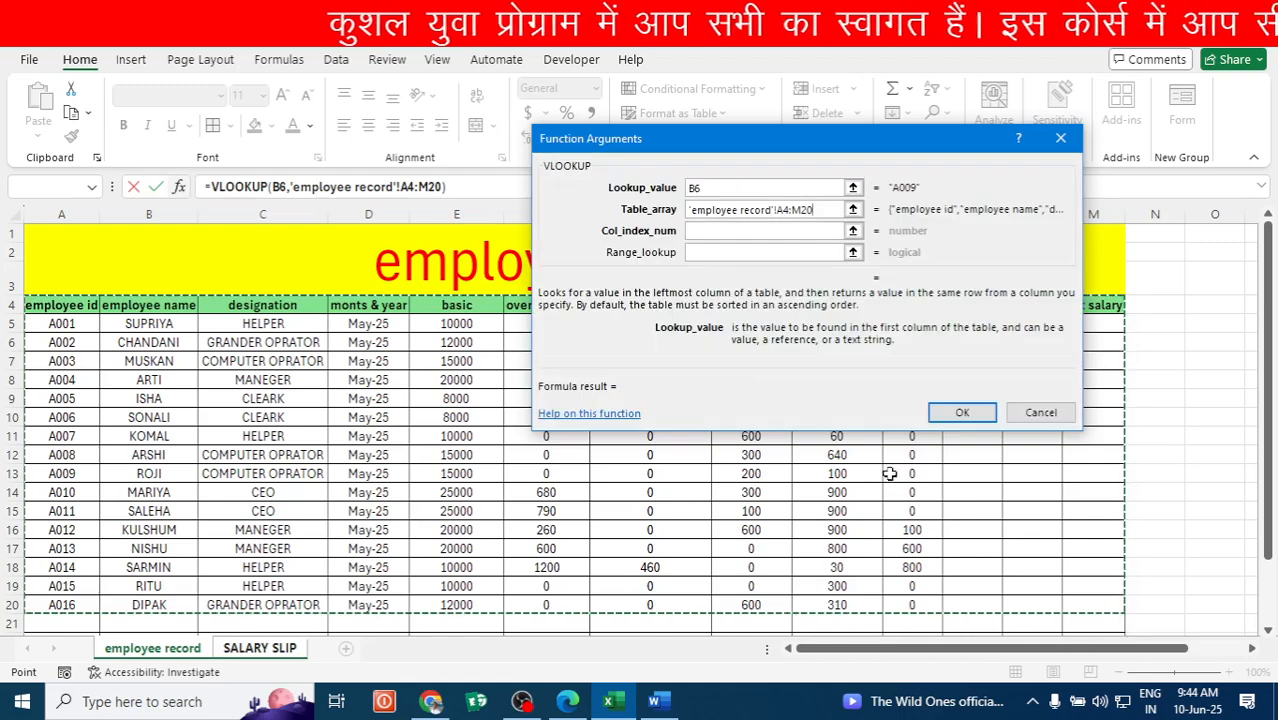
# Complete the BASIC VLOOKUP in B10 with column index 5 and range lookup 0.
pyautogui.click(706, 230)
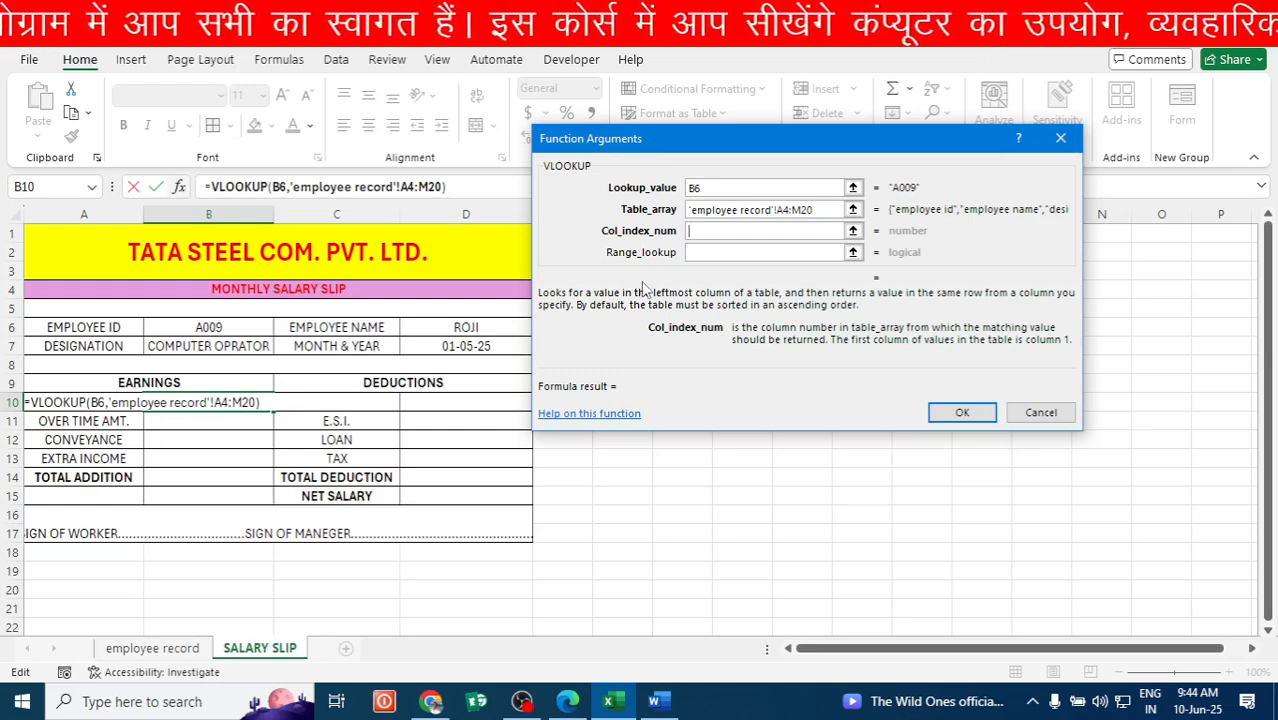
pyautogui.write('5')
pyautogui.press('Tab')
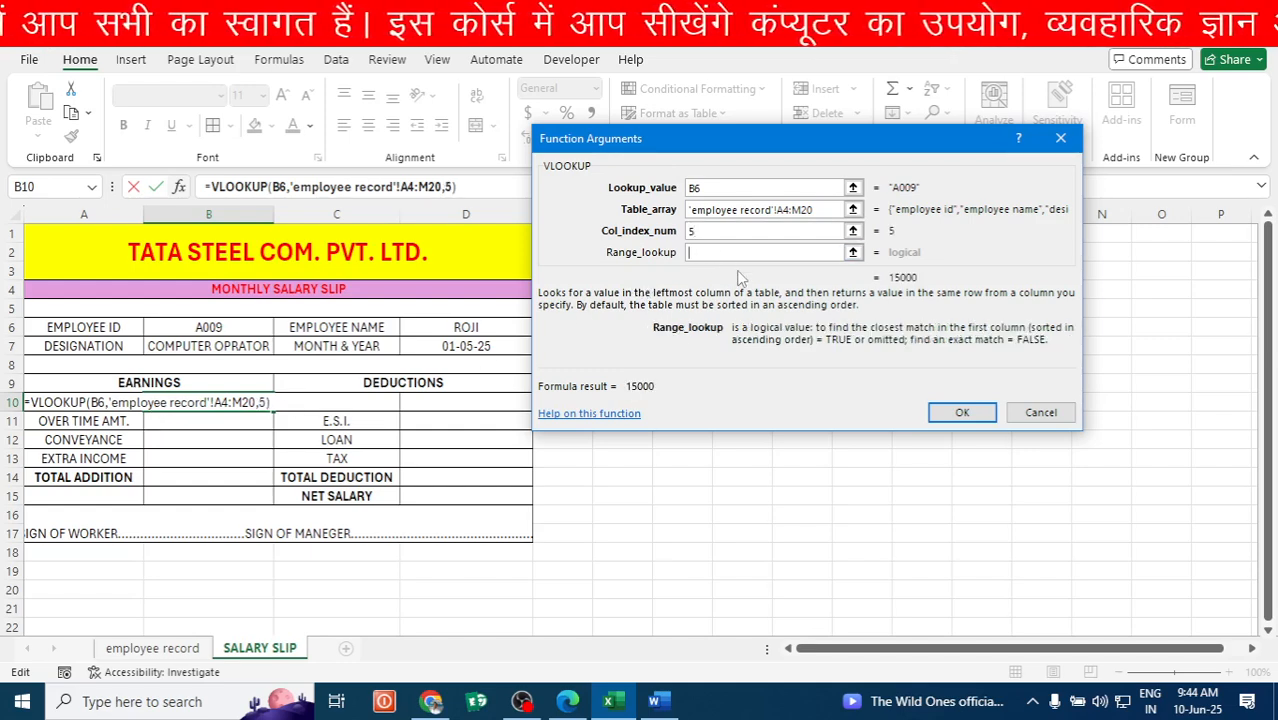
pyautogui.write('0')
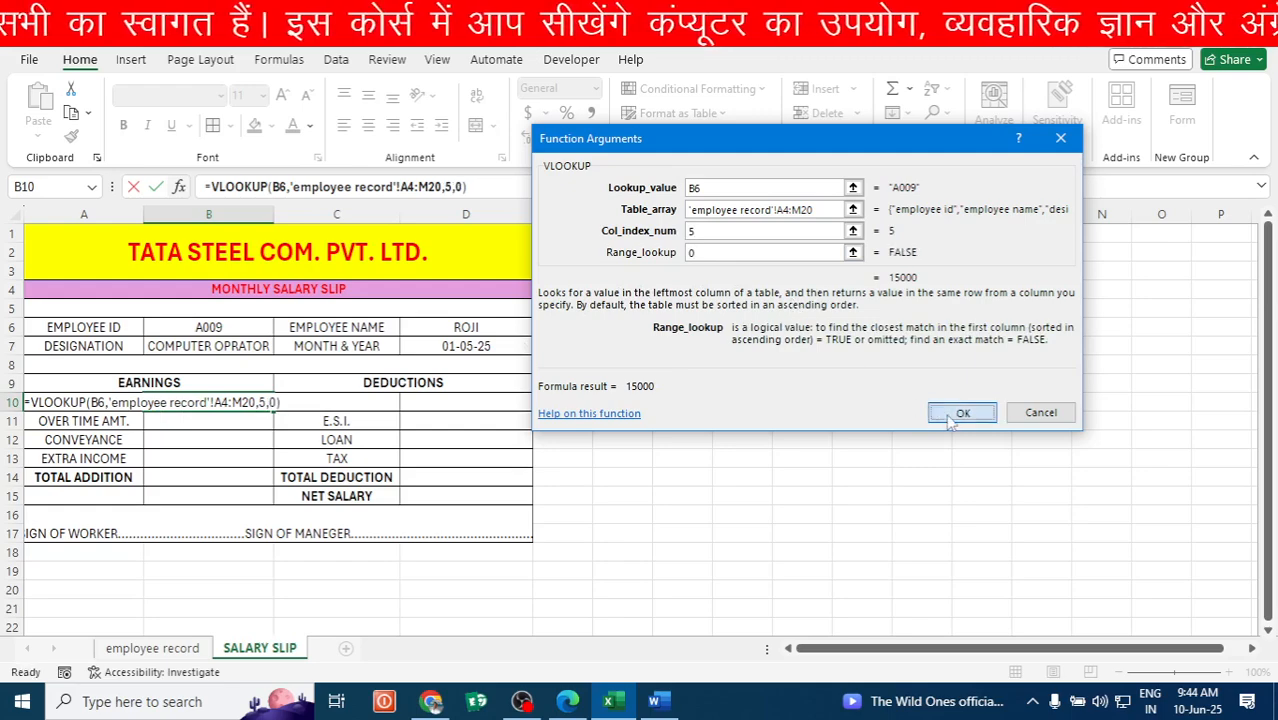
pyautogui.click(944, 413)
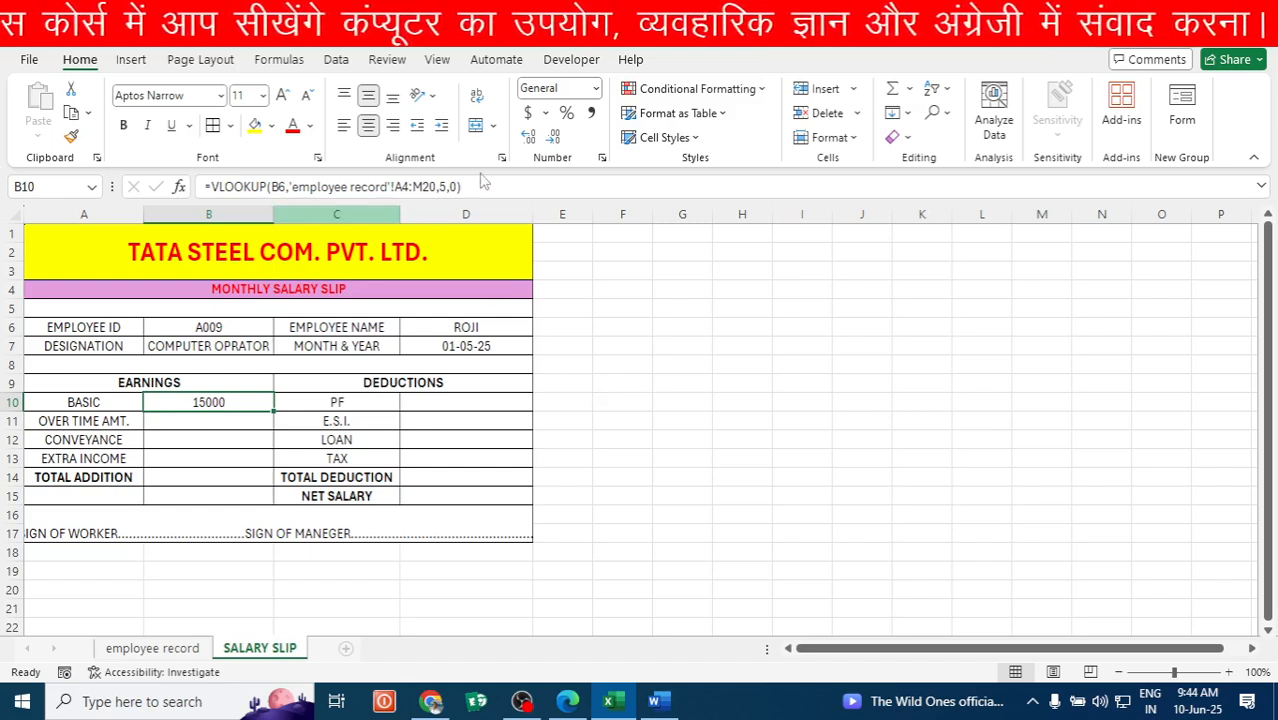
# Copy the B10 formula text into the OVER TIME AMT. cell B11 and set its column index to 6.
pyautogui.moveTo(473, 186); pyautogui.dragTo(182, 190)
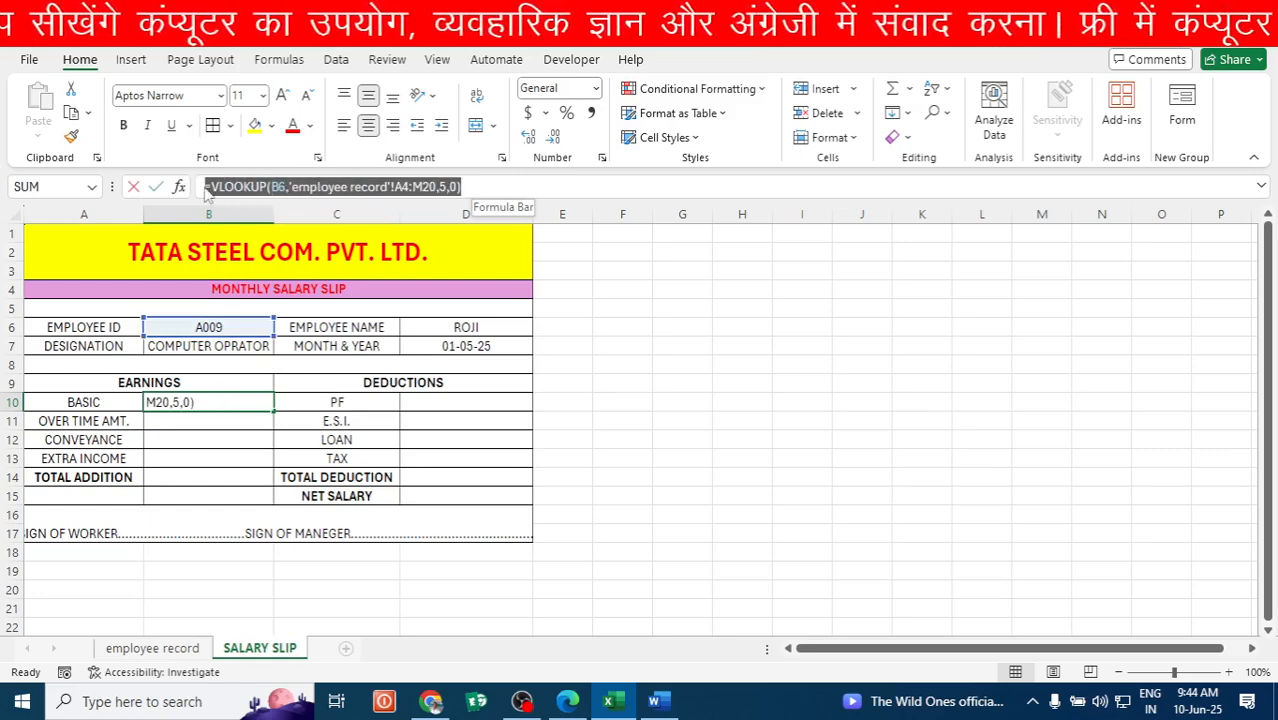
pyautogui.hotkey('ctrl', 'c')
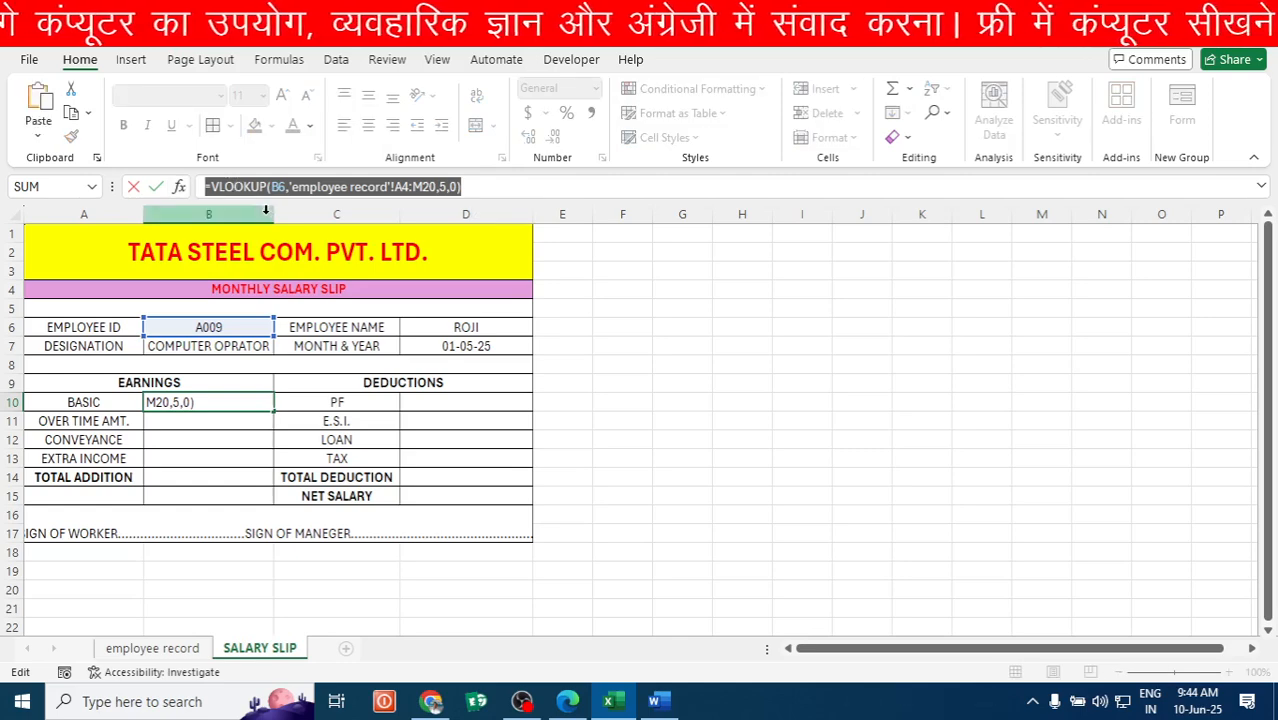
pyautogui.press('Return')
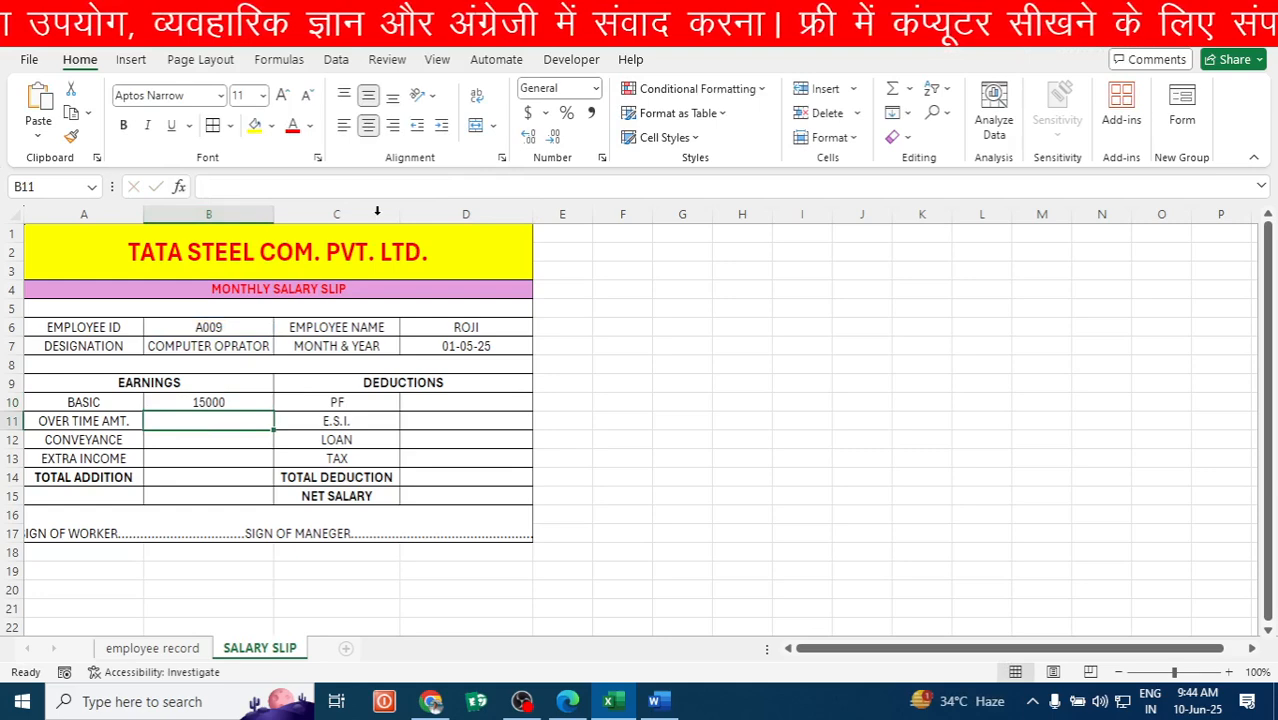
pyautogui.click(261, 186)
pyautogui.hotkey('ctrl', 'v')
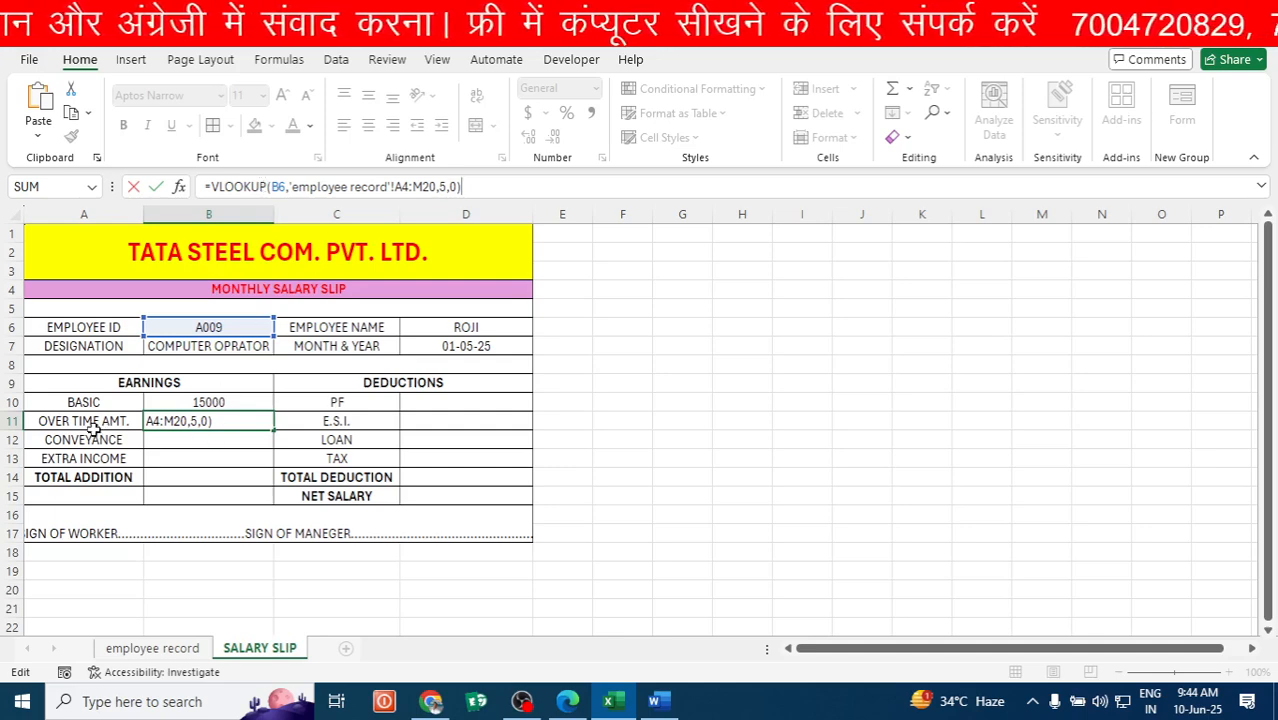
pyautogui.click(444, 186)
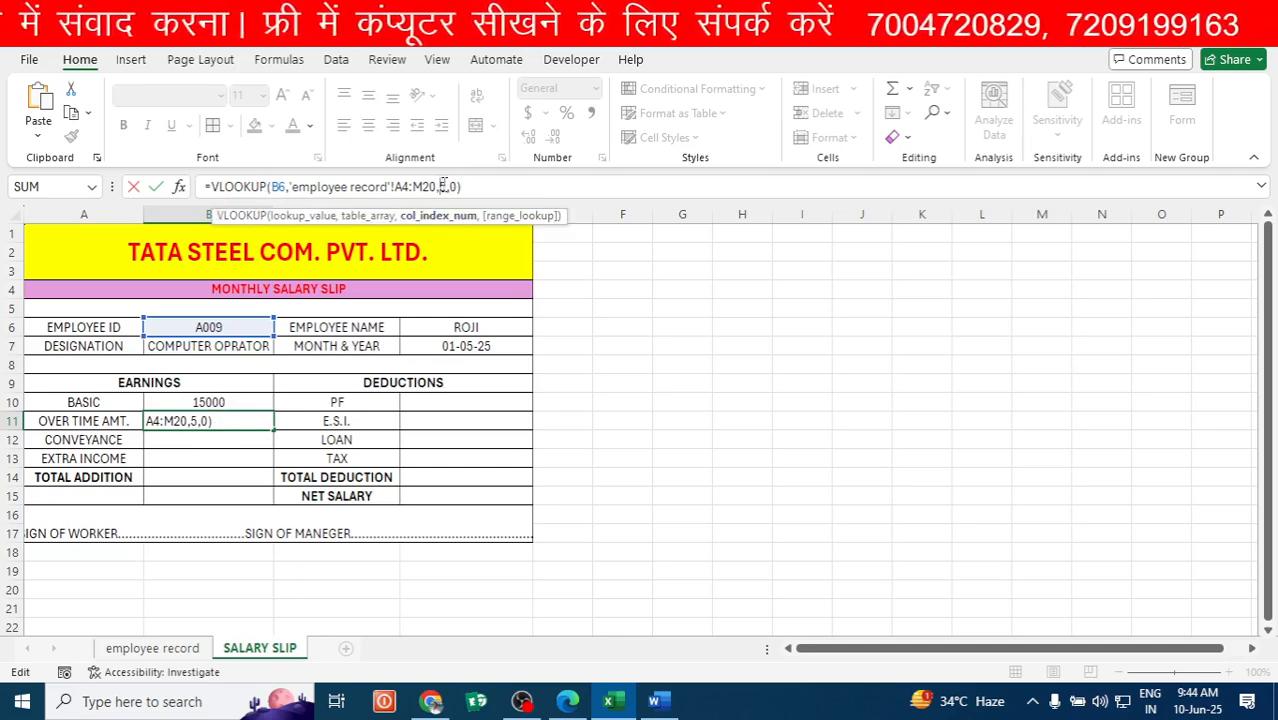
pyautogui.press('BackSpace')
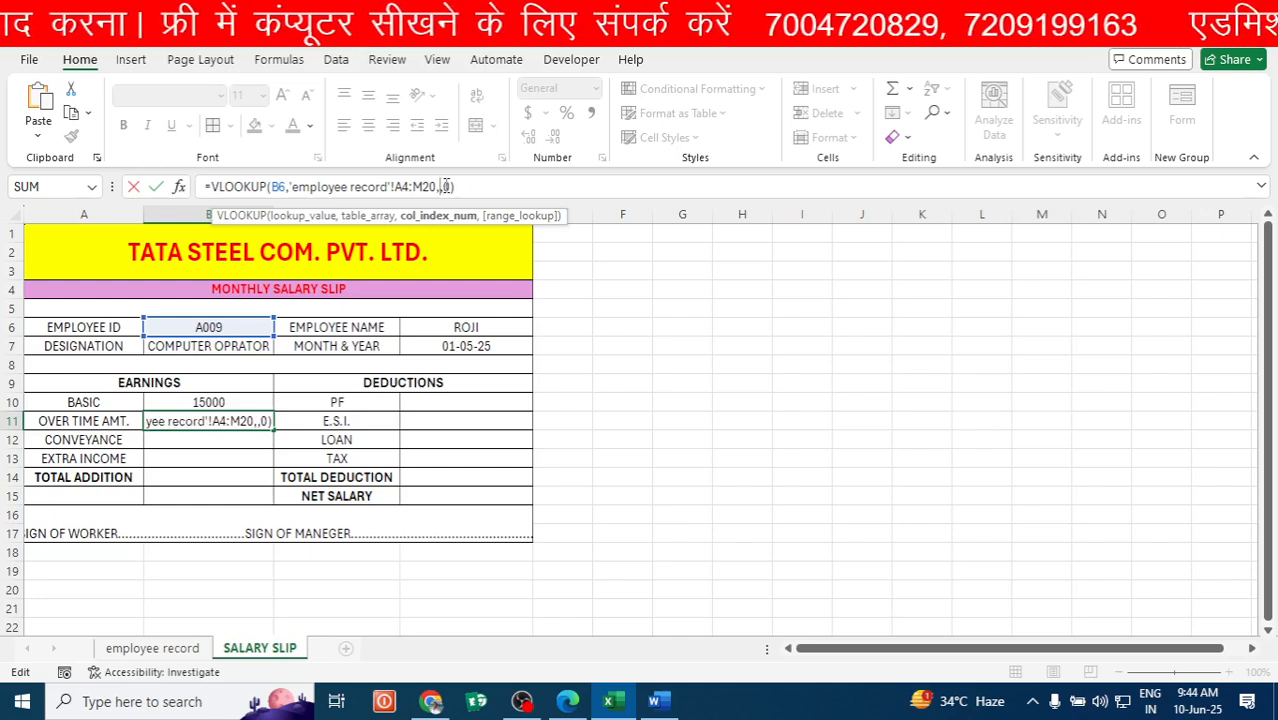
pyautogui.write('65')
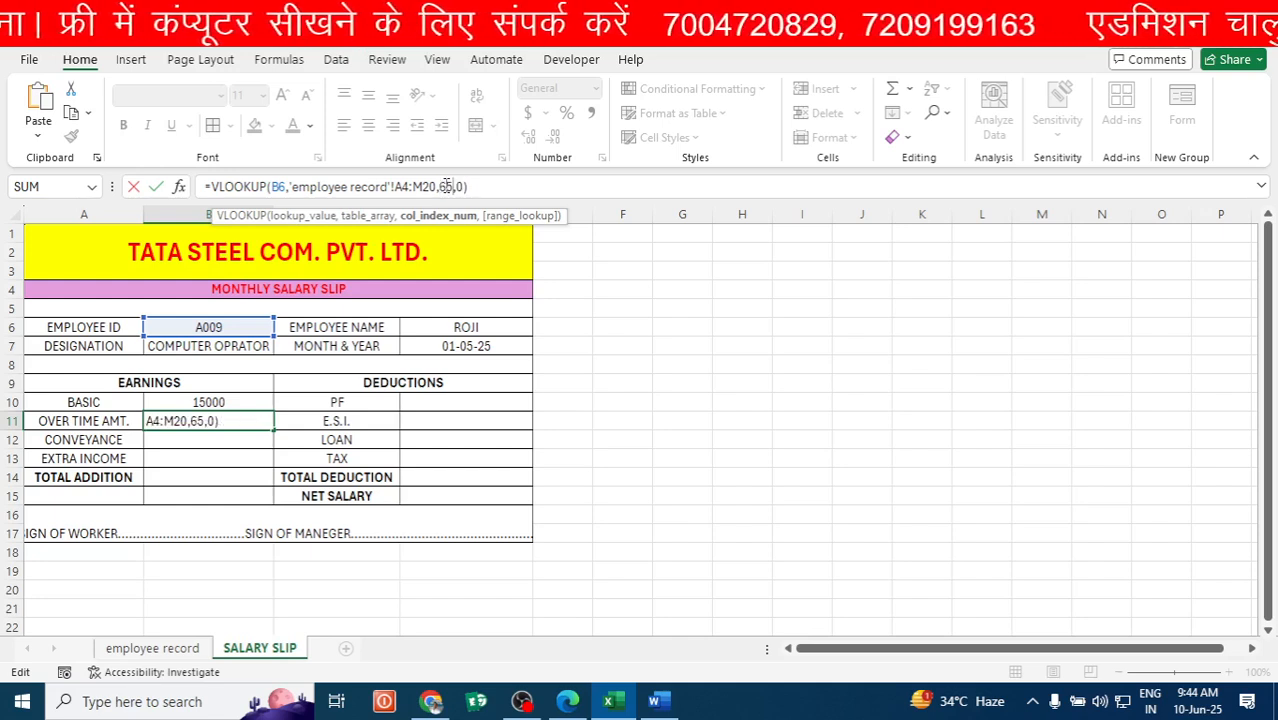
pyautogui.press('BackSpace')
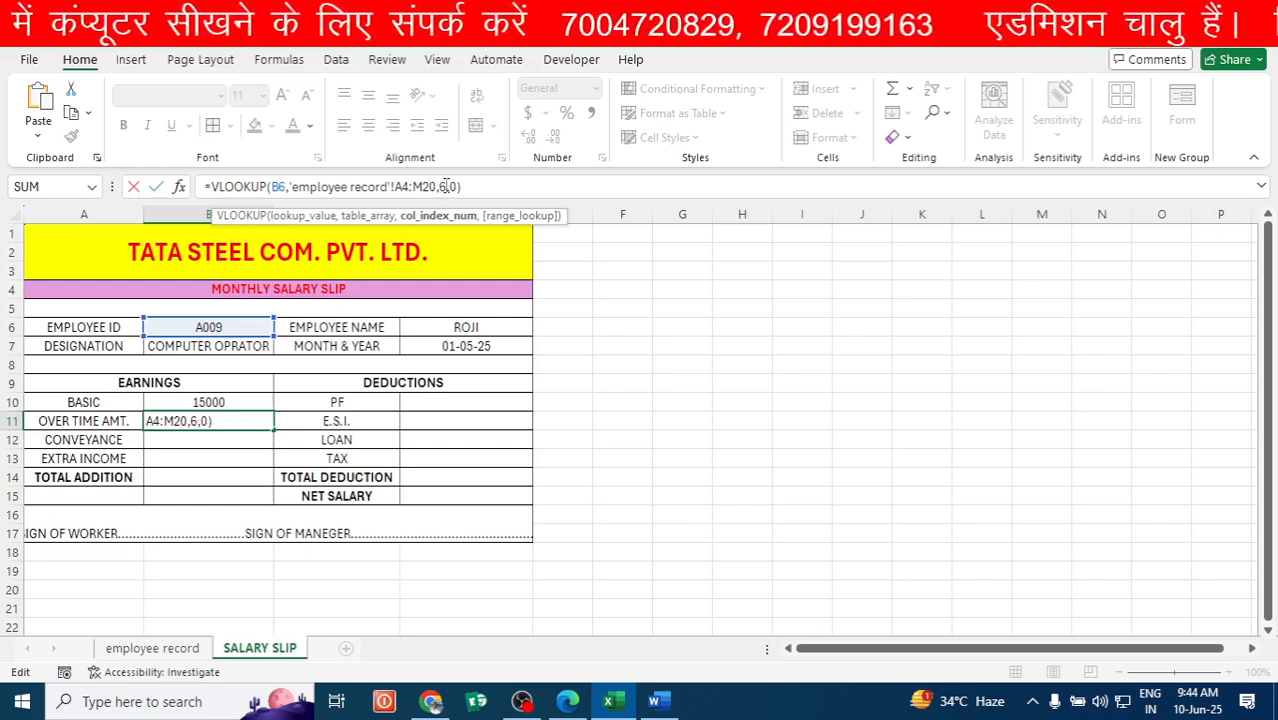
pyautogui.press('Return')
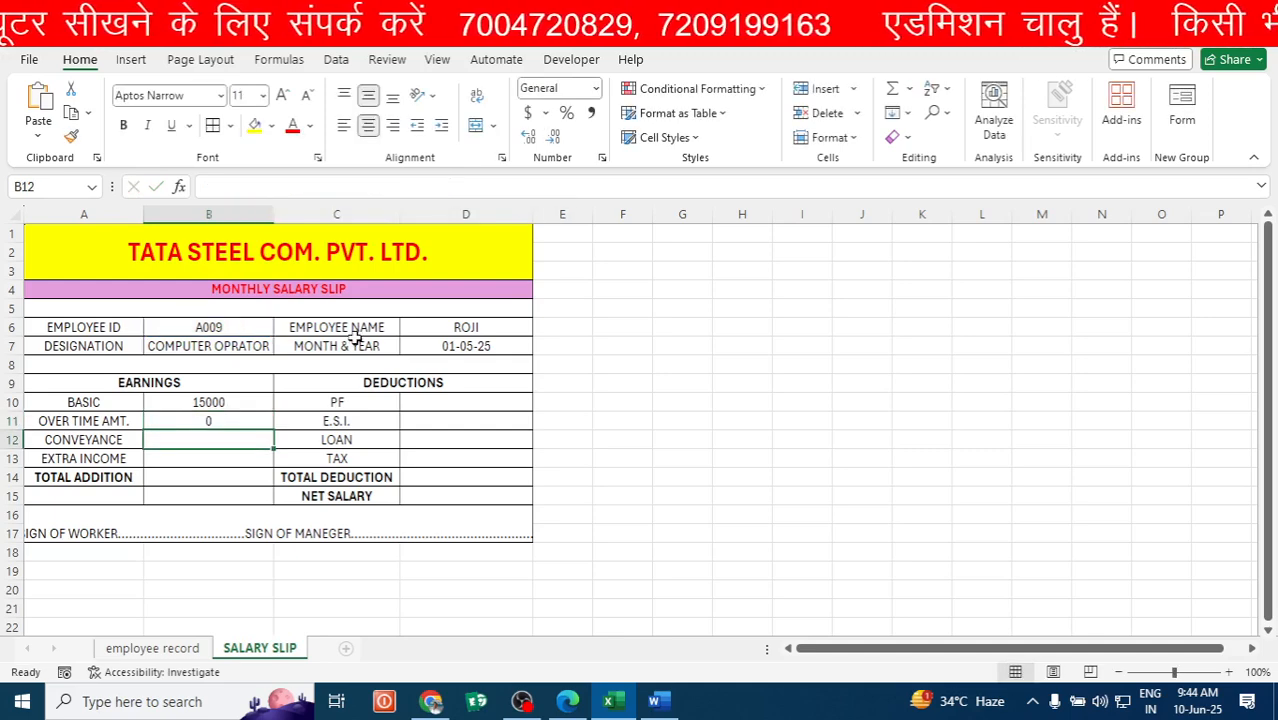
# Paste the copied VLOOKUP formula into the CONVEYANCE cell B12 and set its column index to 6.
pyautogui.click(281, 187)
pyautogui.hotkey('ctrl', 'v')
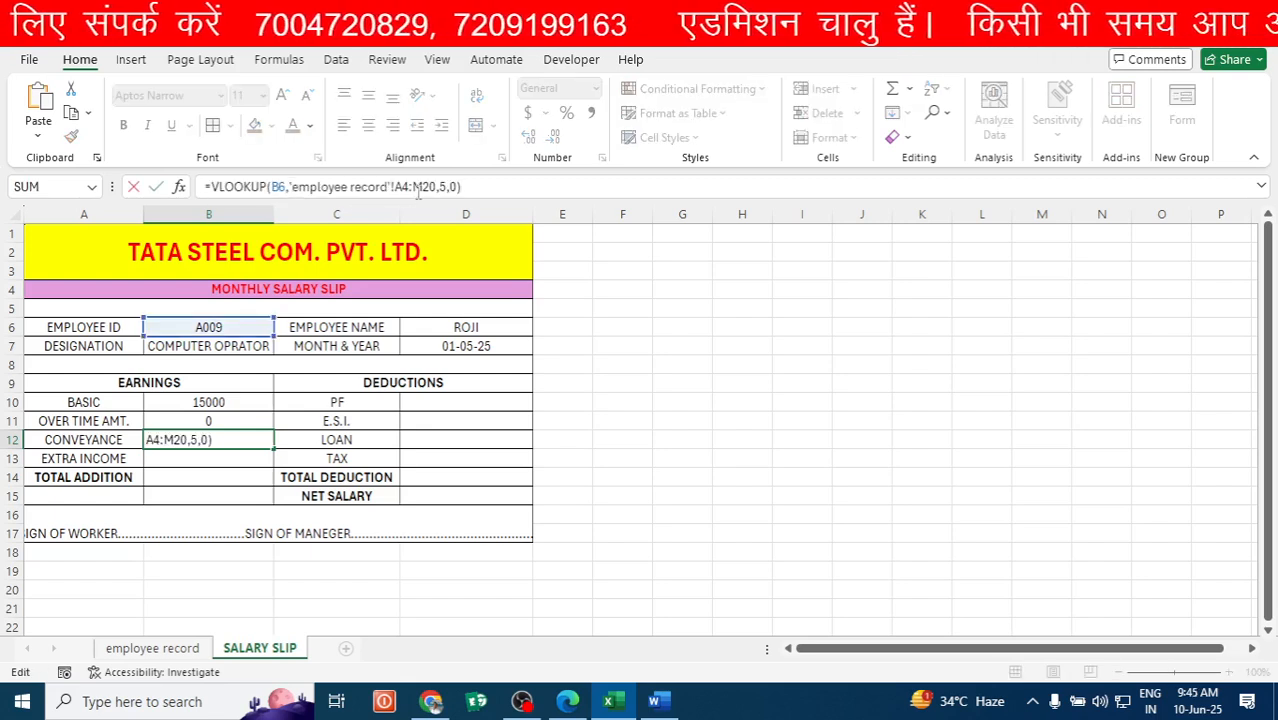
pyautogui.click(448, 186)
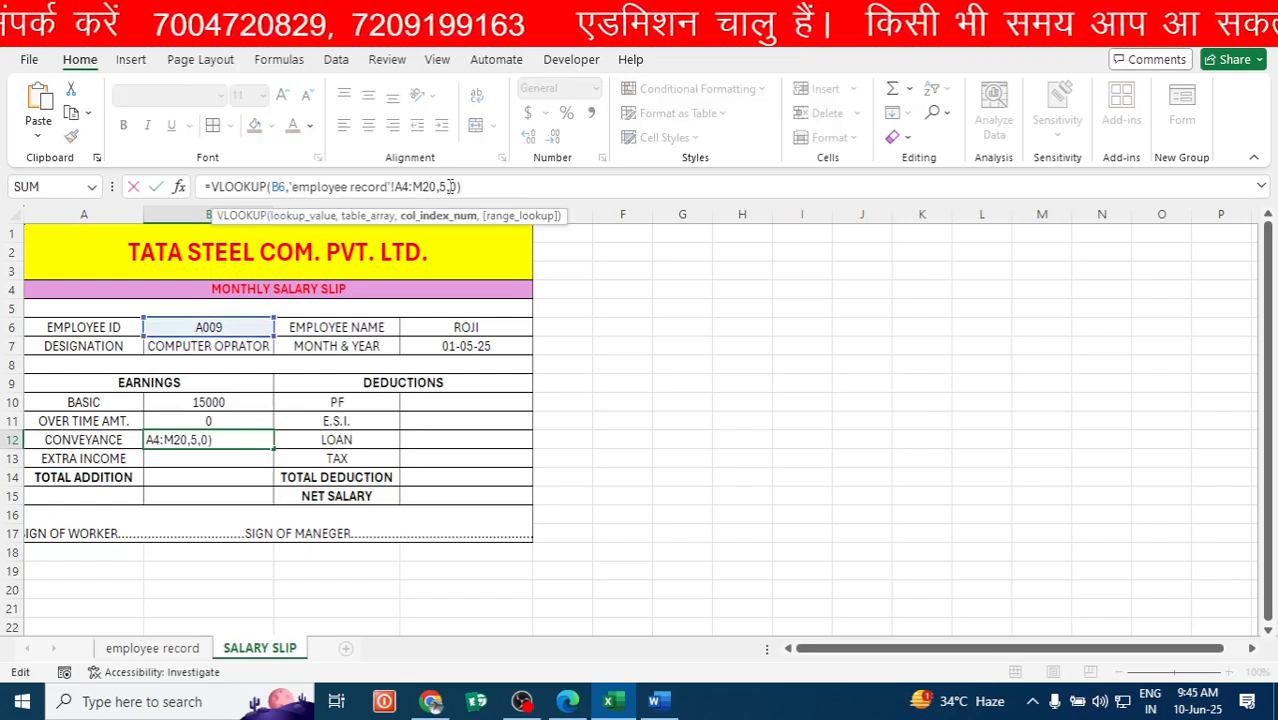
pyautogui.press('BackSpace')
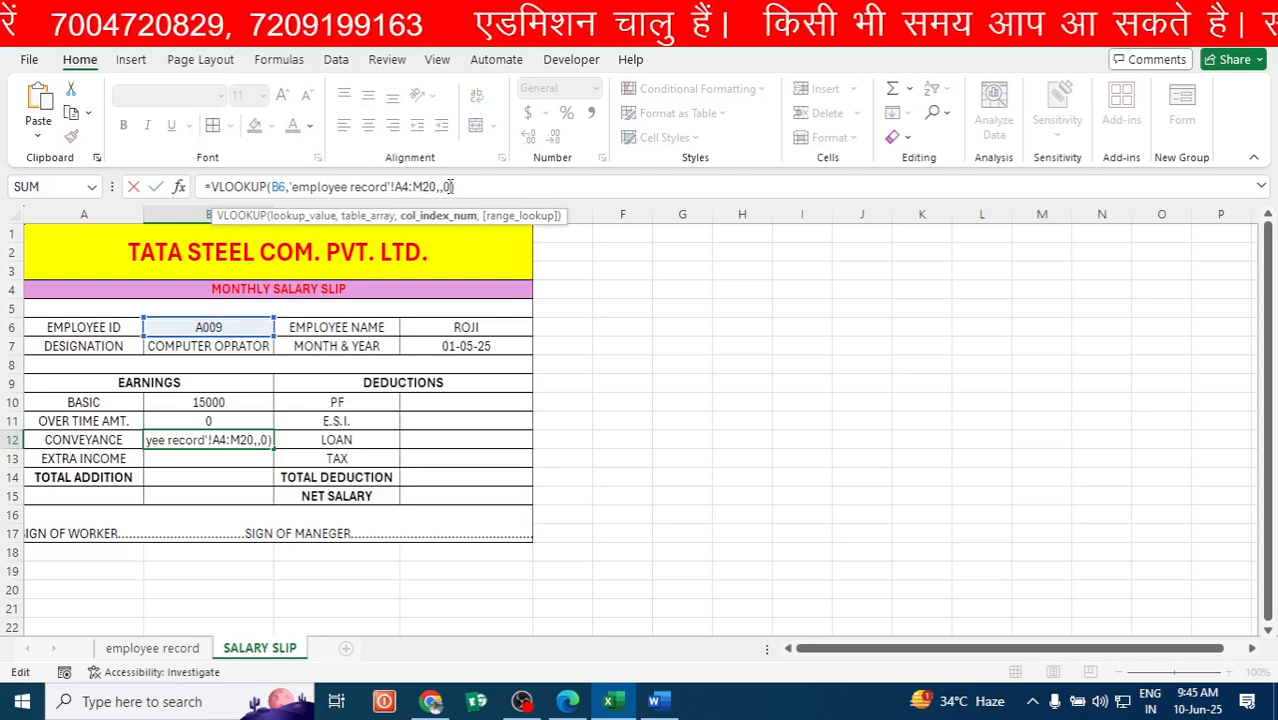
pyautogui.write('6')
pyautogui.press('Return')
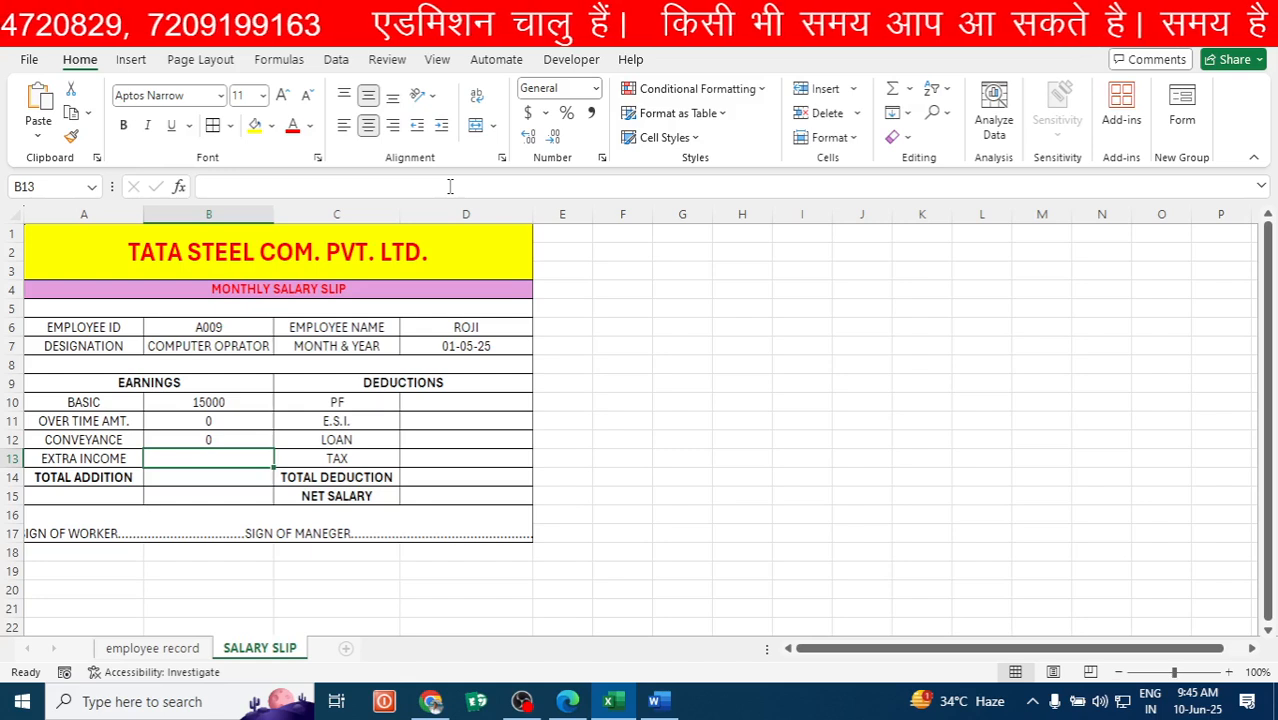
# Paste the copied VLOOKUP formula into the EXTRA INCOME cell B13 and set its column index to 8.
pyautogui.hotkey('ctrl', 'v')
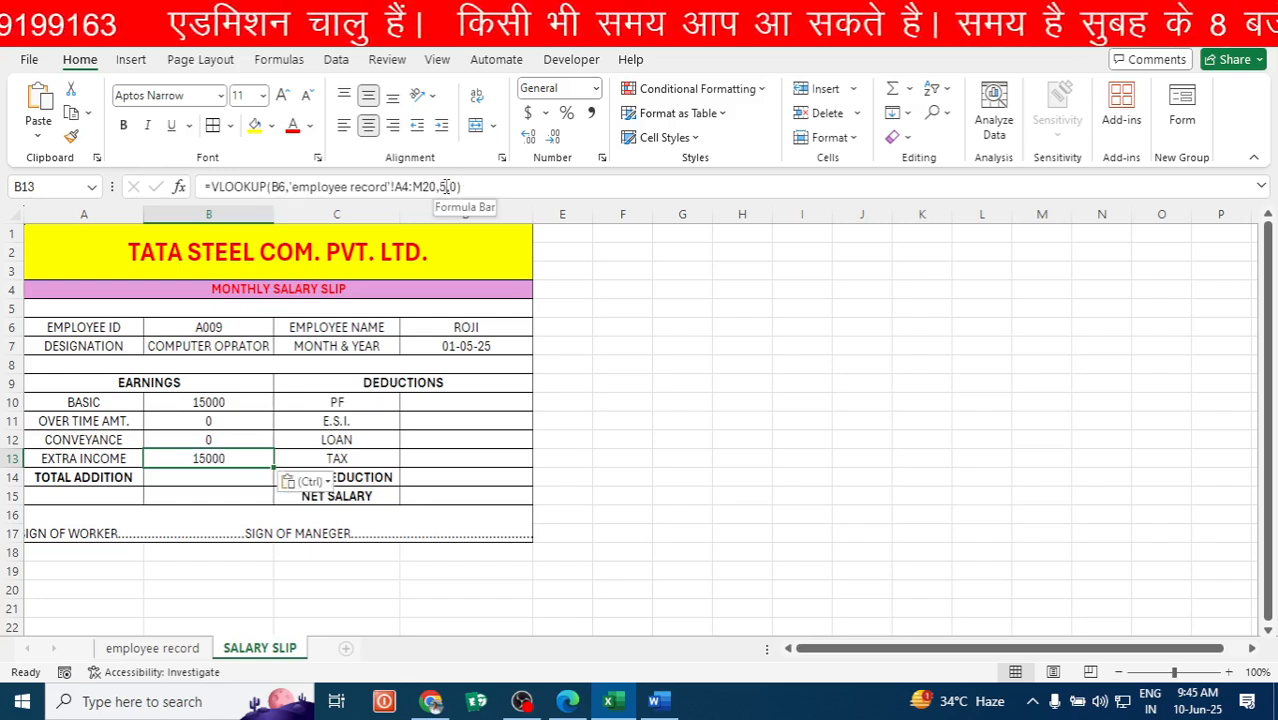
pyautogui.click(450, 184)
pyautogui.press('BackSpace')
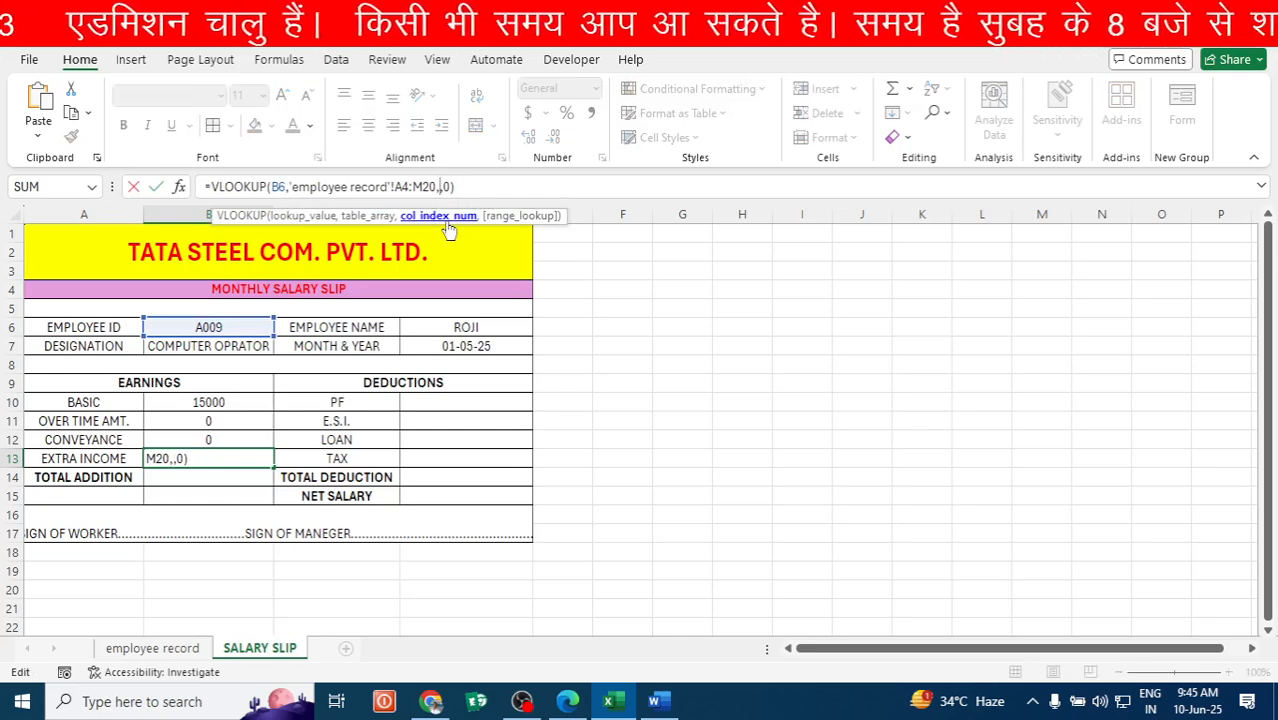
pyautogui.write('8')
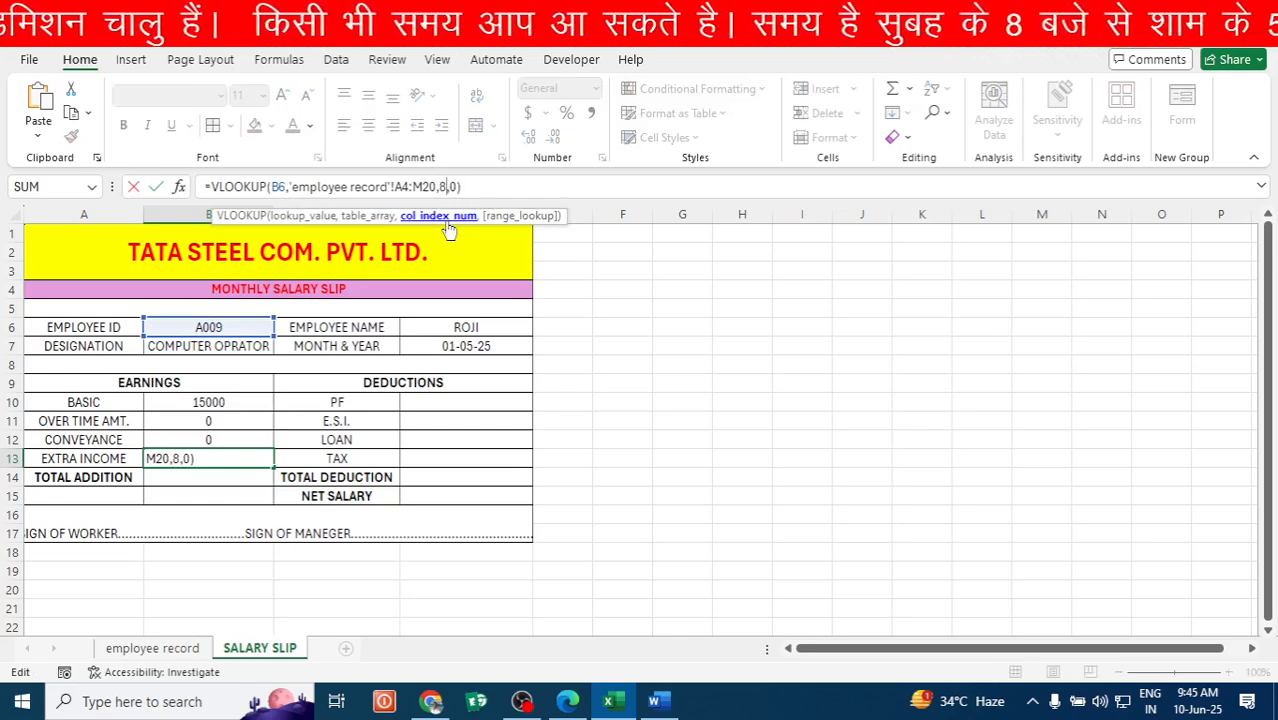
pyautogui.press('Return')
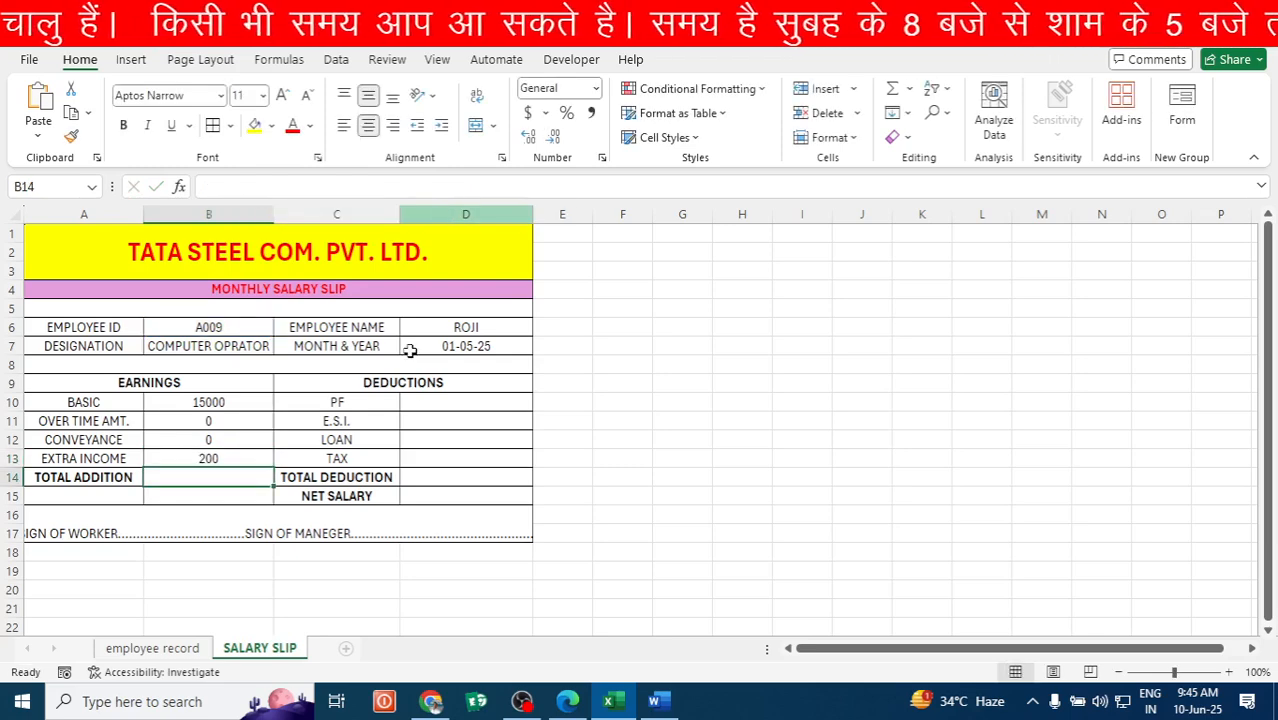
# Paste the copied VLOOKUP formula into the PF cell D10 and set its column index to 9.
pyautogui.click(445, 404)
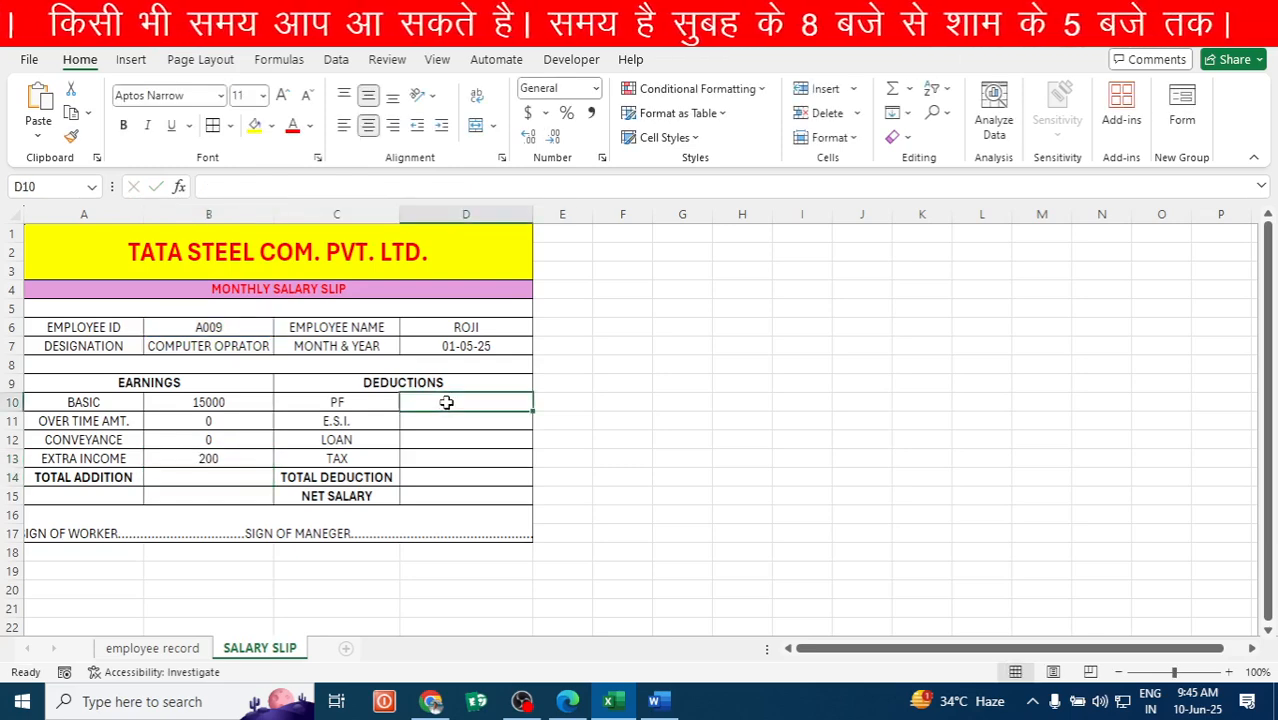
pyautogui.write("=VLOOKUP(B6,'employee record'!A4:M20,5,0)")
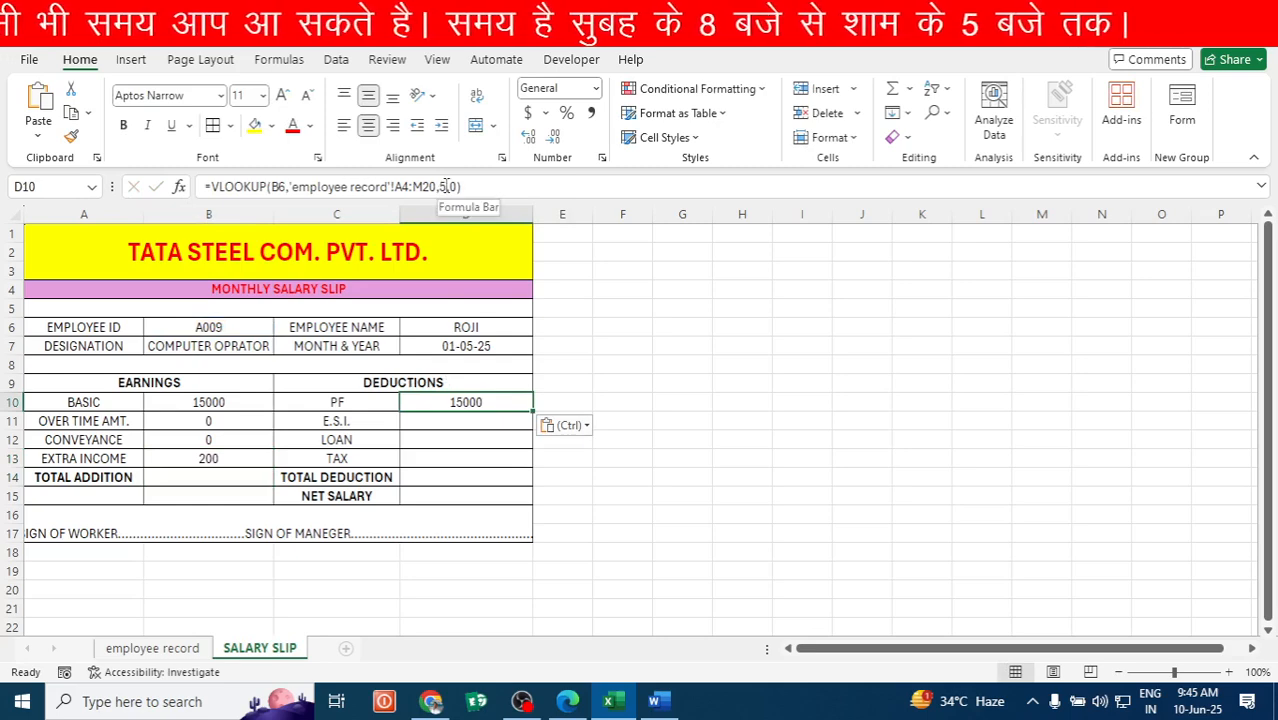
pyautogui.click(447, 187)
pyautogui.write('\\')
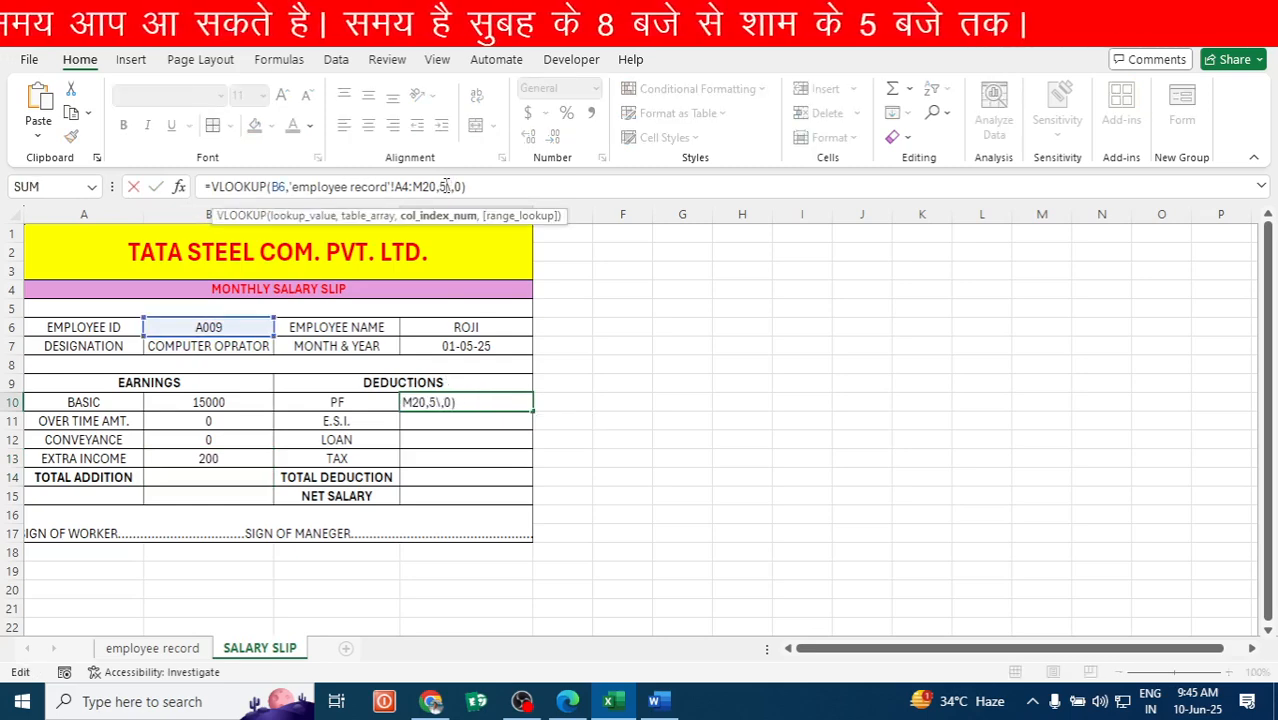
pyautogui.write('9')
pyautogui.press('Return')
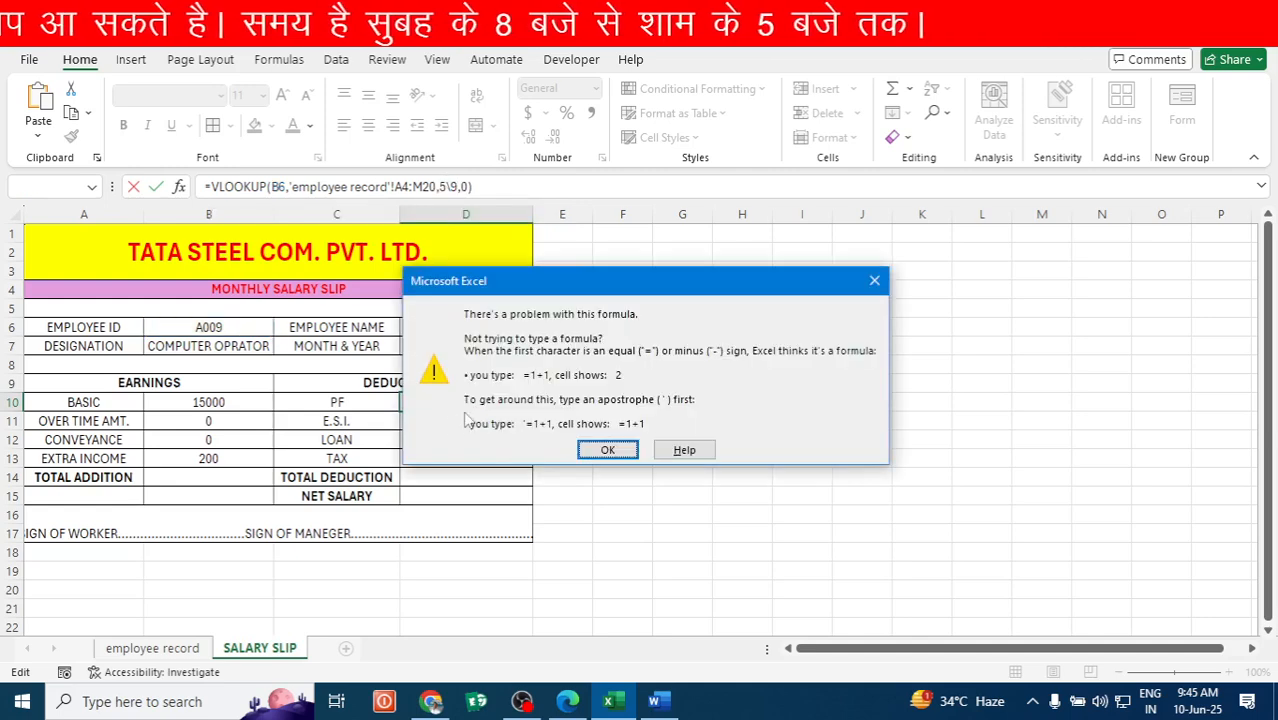
pyautogui.click(600, 450)
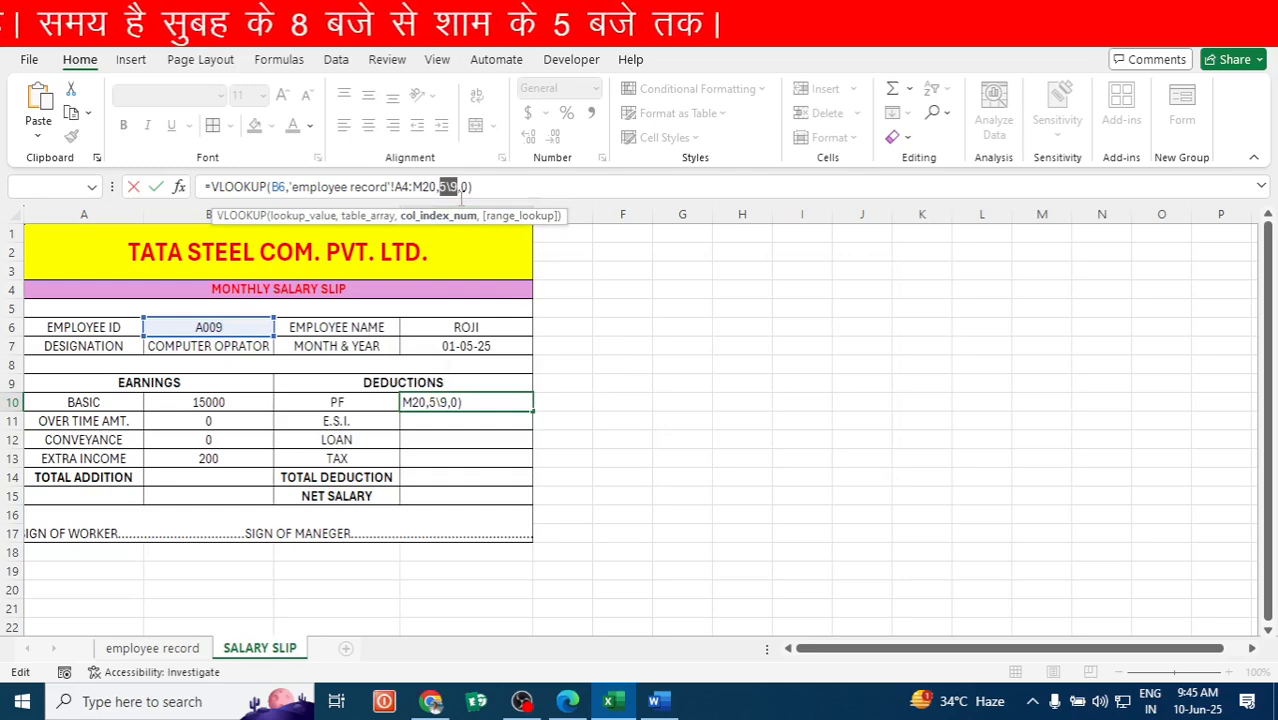
pyautogui.press('BackSpace')
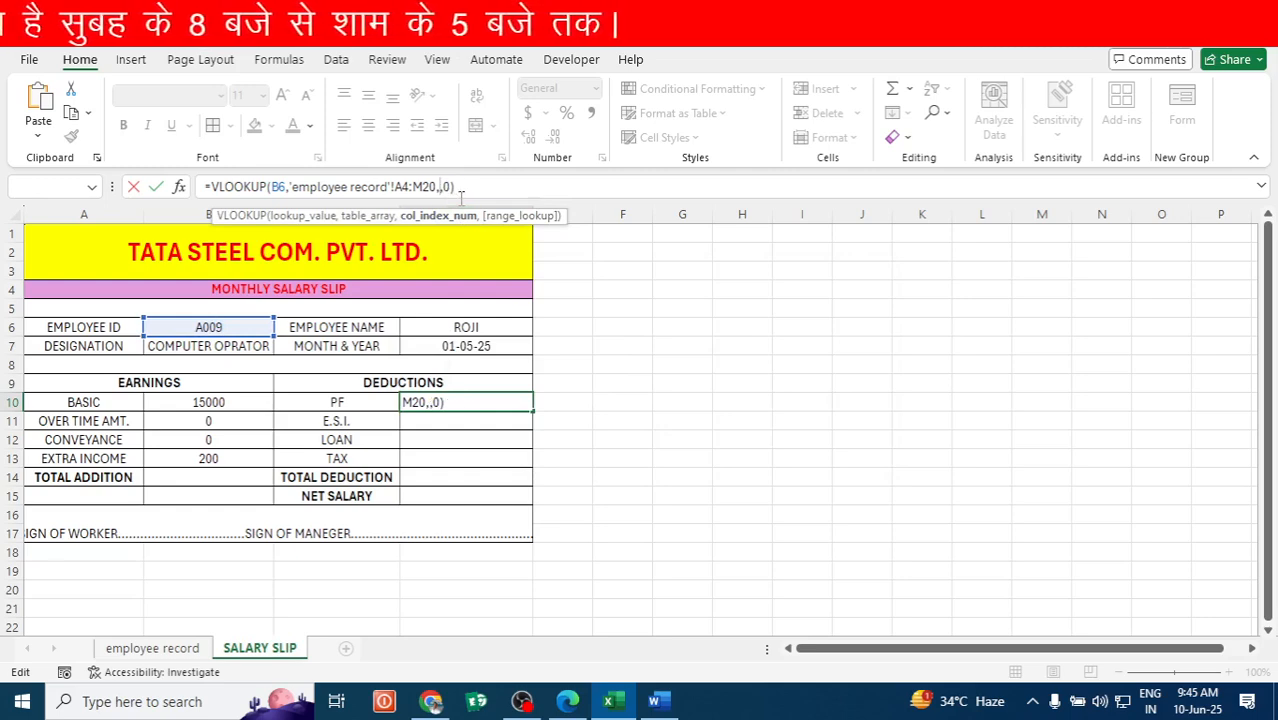
pyautogui.write('9')
pyautogui.press('Return')
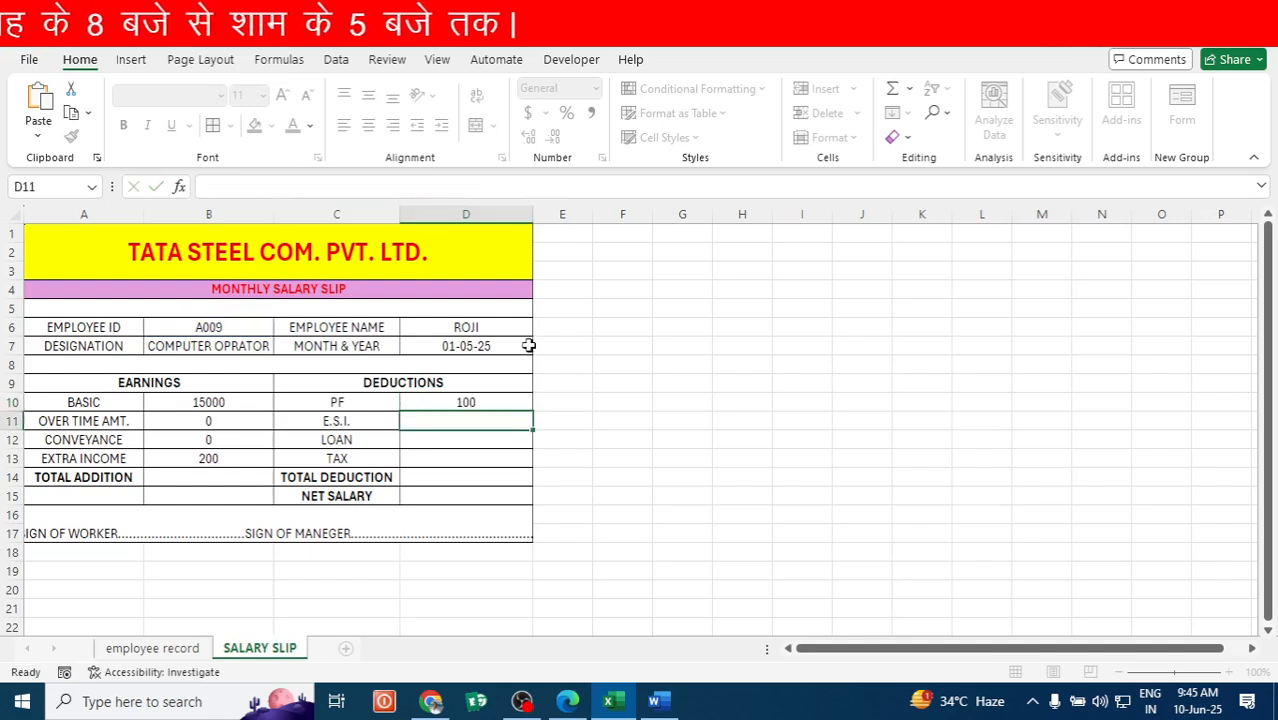
# Paste the copied VLOOKUP formula into the E.S.I. cell D11 and set its column index to 10.
pyautogui.hotkey('ctrl', 'v')
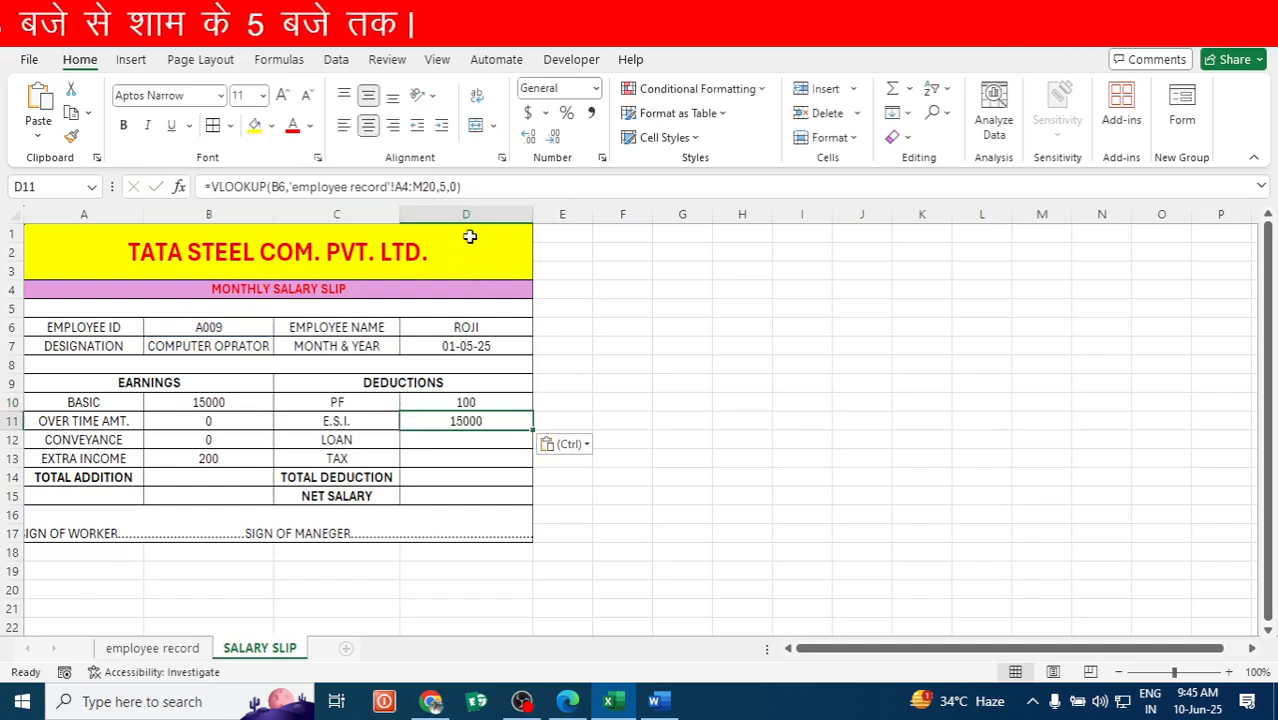
pyautogui.click(445, 186)
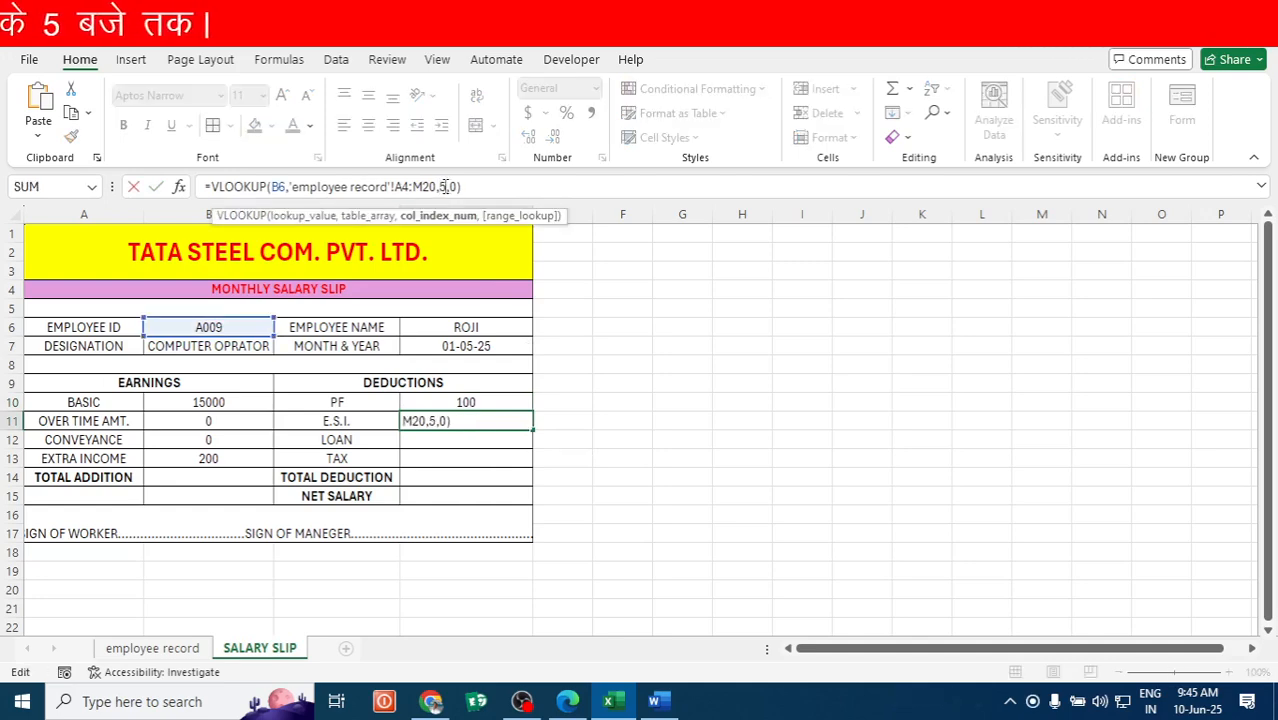
pyautogui.press('BackSpace')
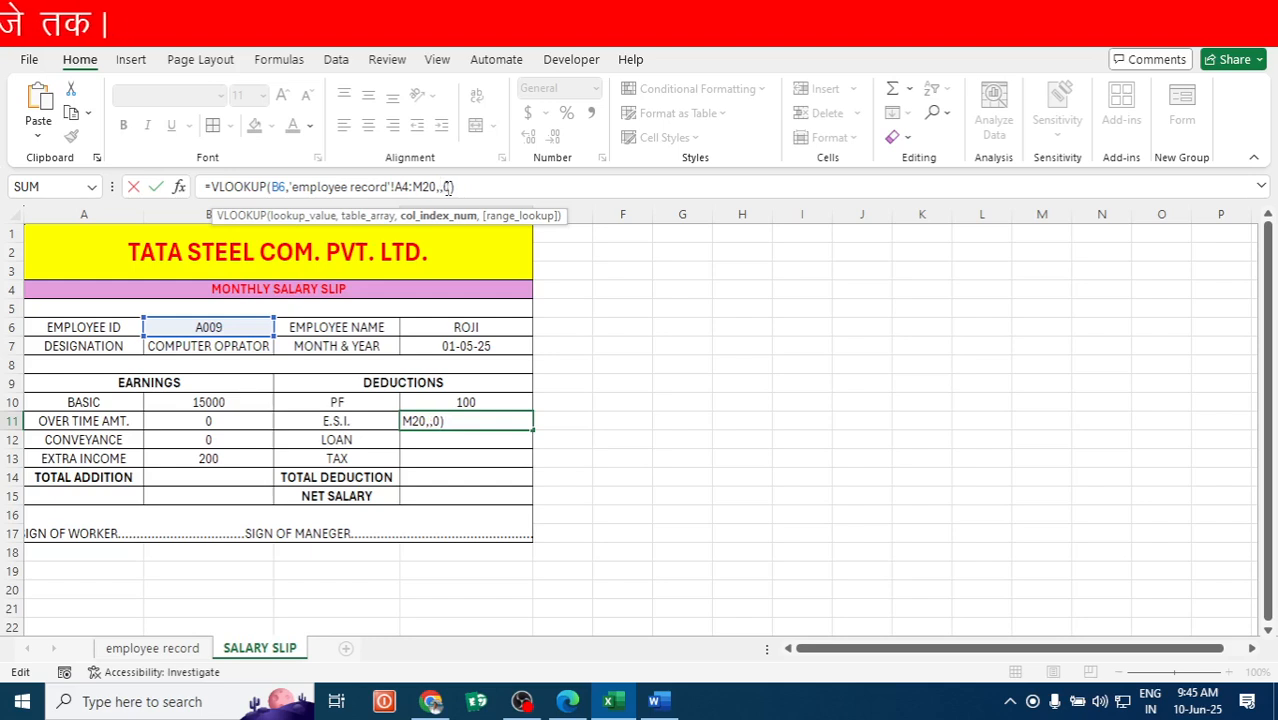
pyautogui.write('10')
pyautogui.press('Return')
pyautogui.press('Return')
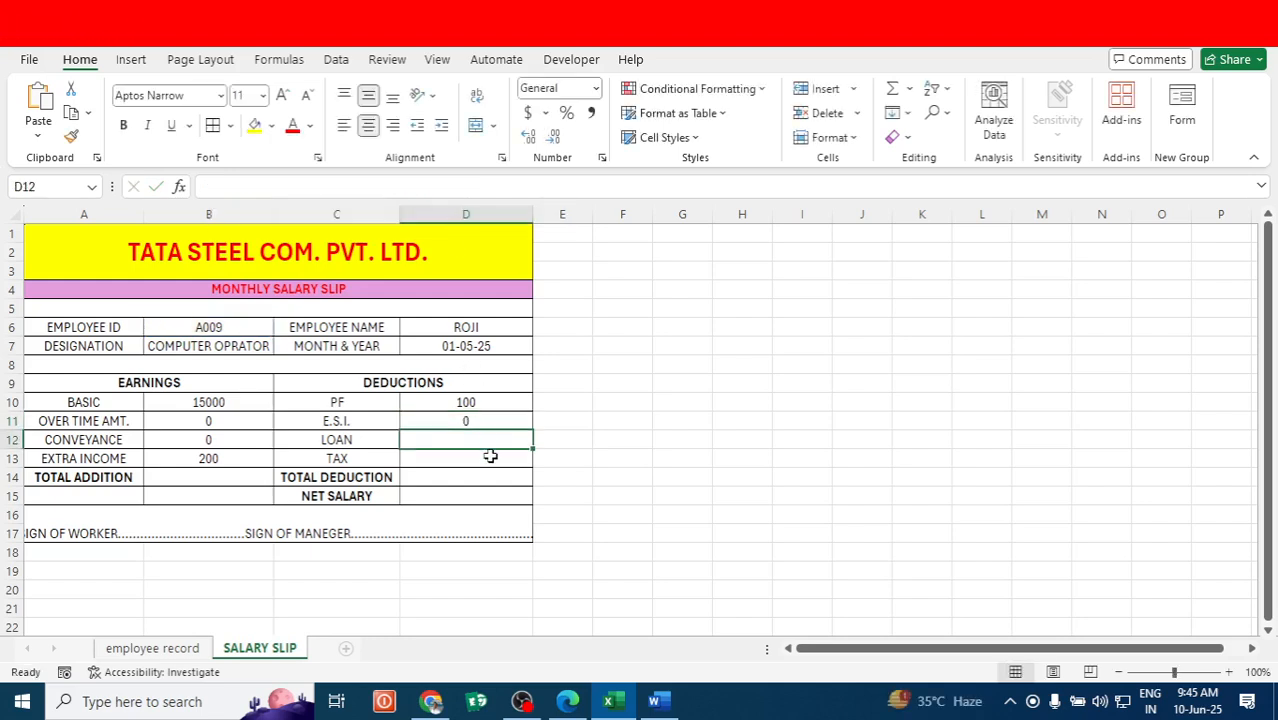
# Enter 0 for both LOAN in D12 and TAX in D13.
pyautogui.write('0')
pyautogui.press('Return')
pyautogui.write('0')
pyautogui.press('Return')
pyautogui.write('0')
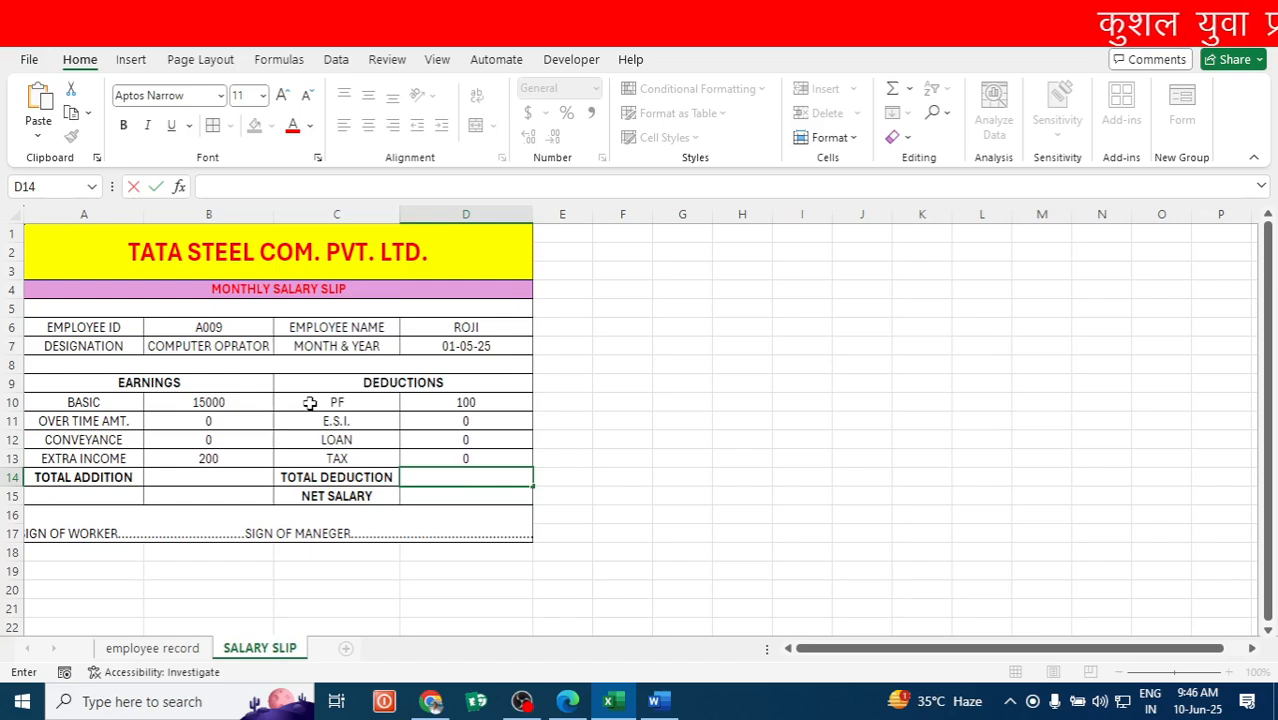
# Sum the earnings B10:B13 into TOTAL ADDITION B14 and the deductions D10:D13 into TOTAL DEDUCTION D14.
pyautogui.click(195, 479)
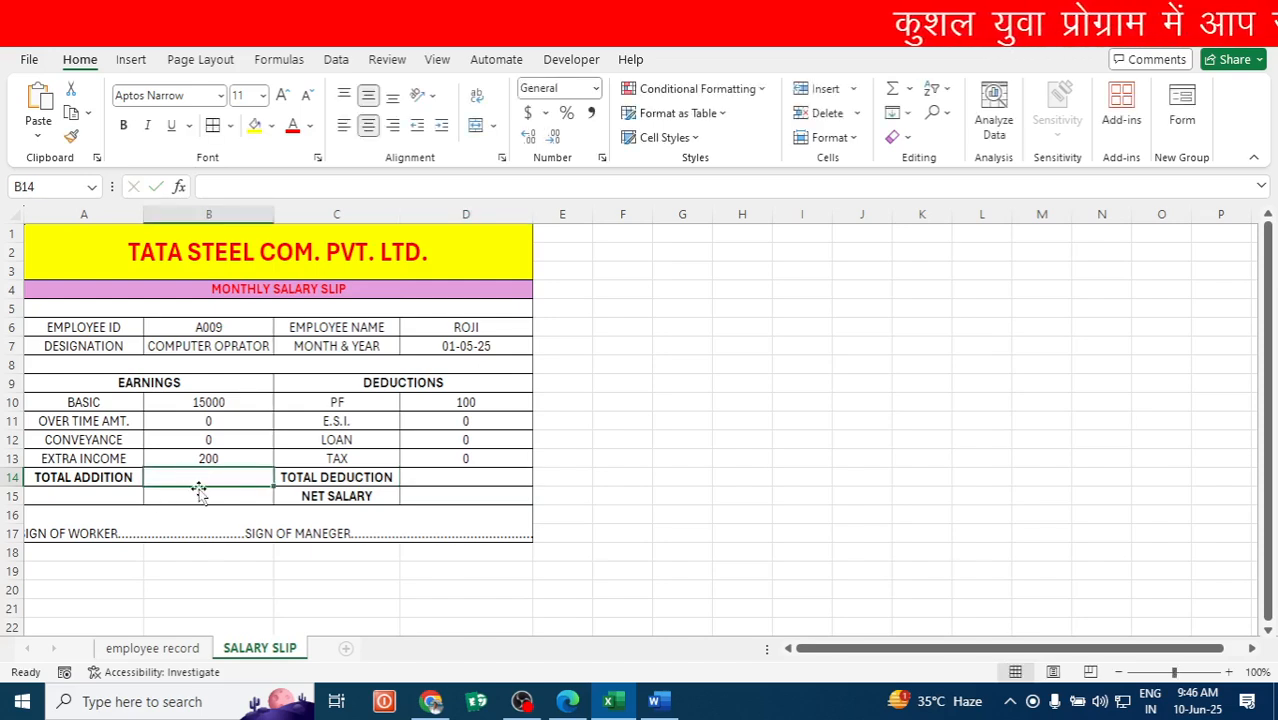
pyautogui.moveTo(208, 404); pyautogui.dragTo(211, 487)
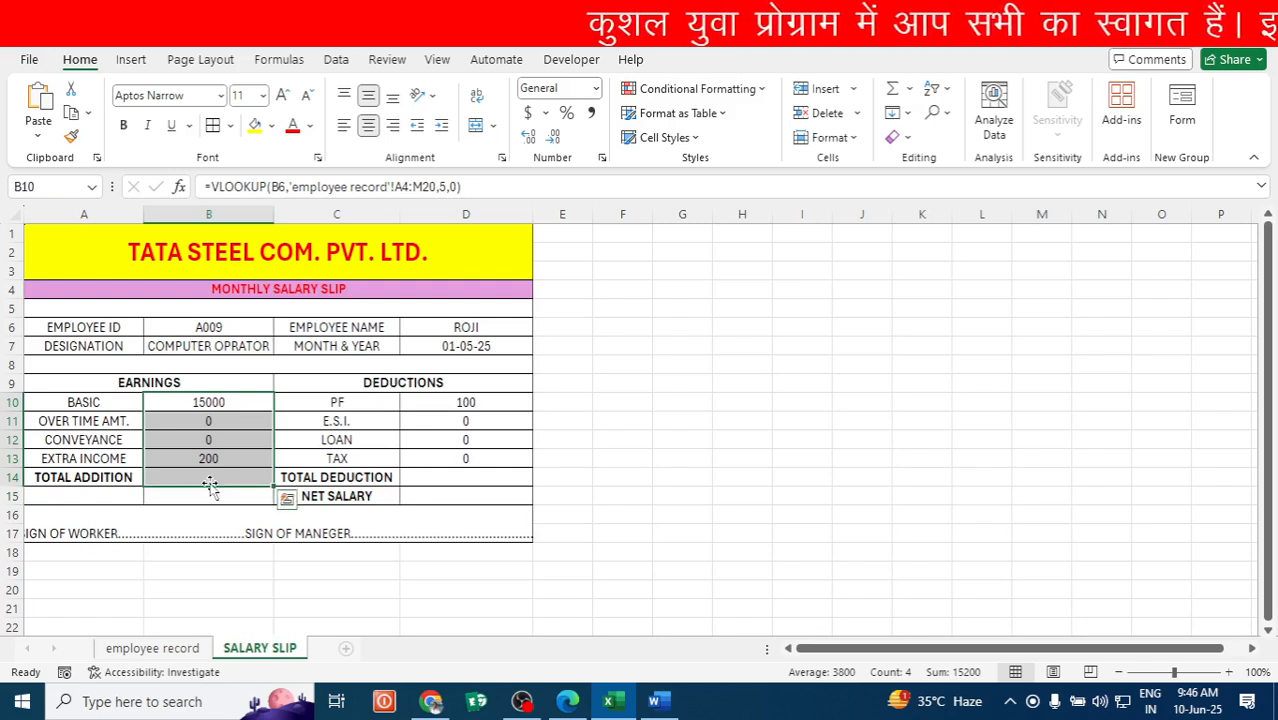
pyautogui.hotkey('alt', '=')
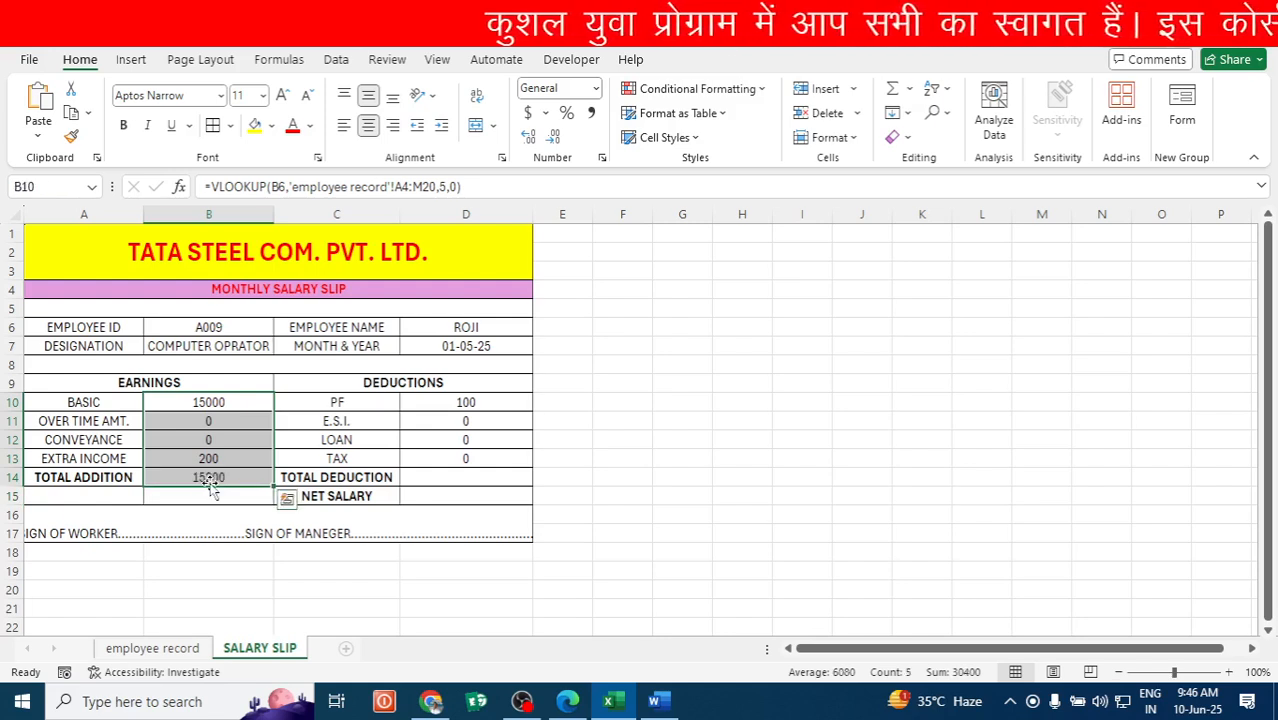
pyautogui.click(460, 478)
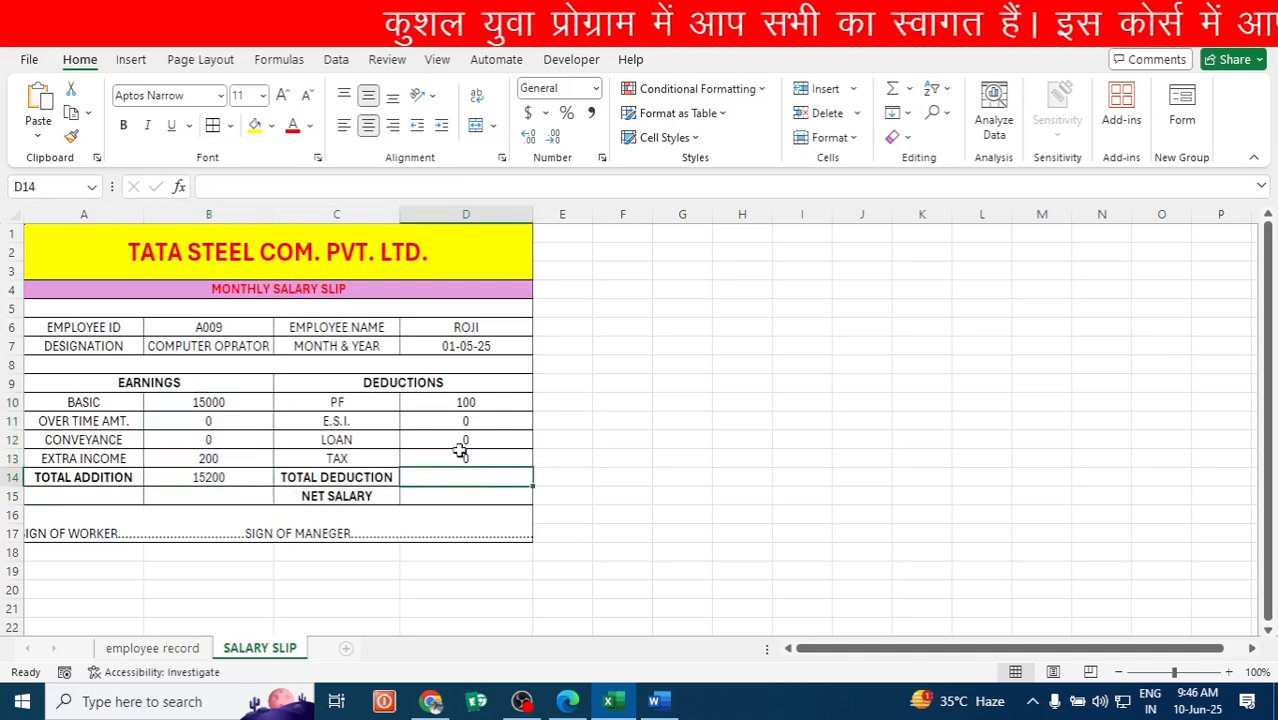
pyautogui.moveTo(451, 404); pyautogui.dragTo(446, 477)
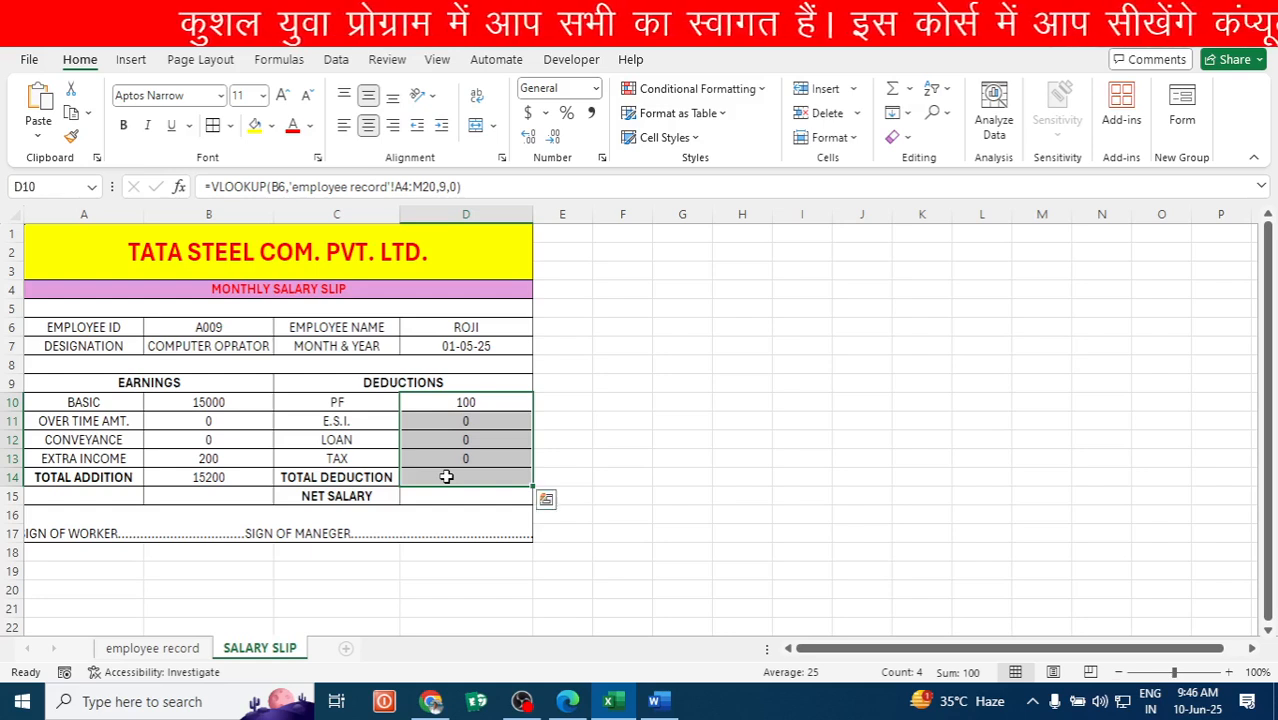
pyautogui.hotkey('alt', '=')
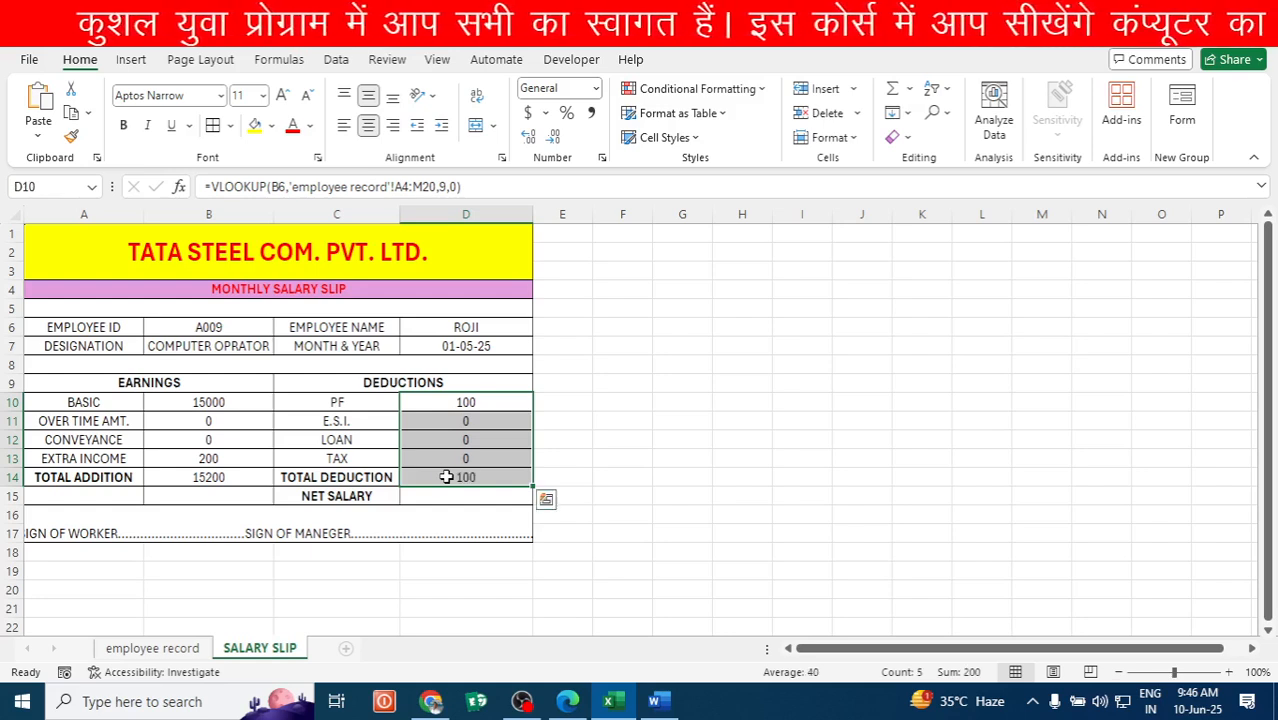
# Examine the SUM formulas in B14 and D14 and the available AutoSum functions.
pyautogui.click(226, 478)
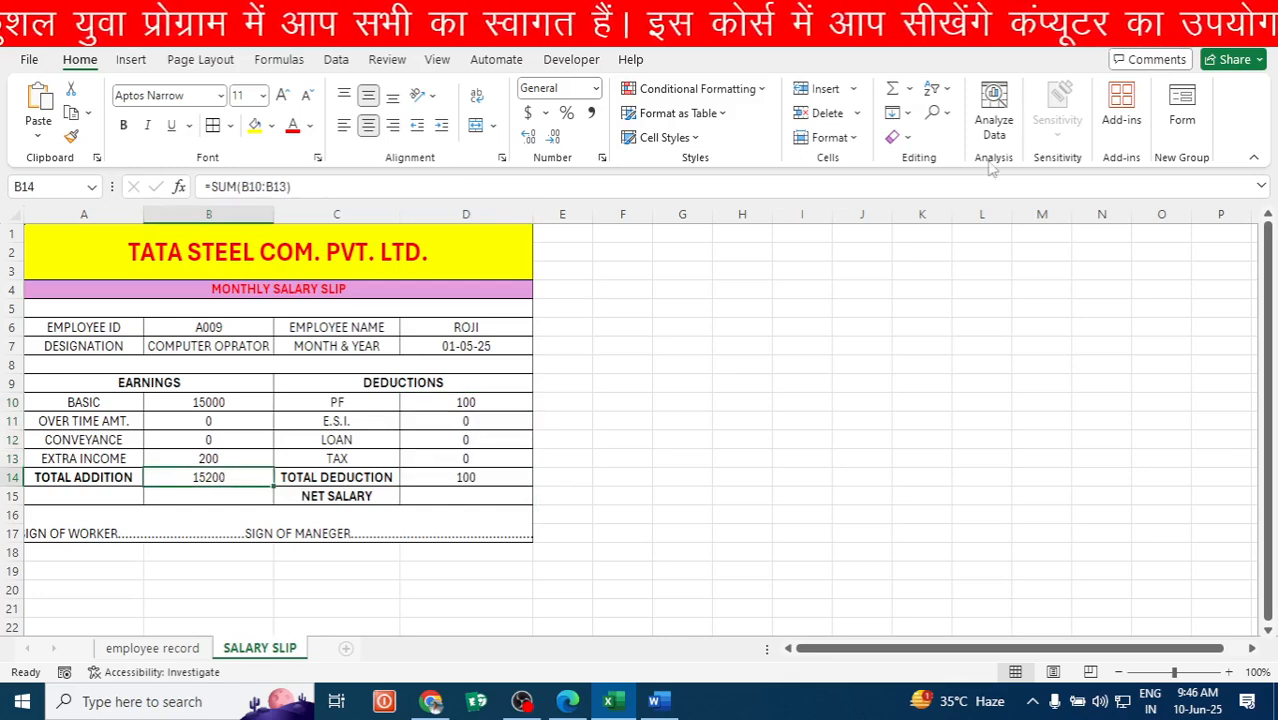
pyautogui.click(911, 90)
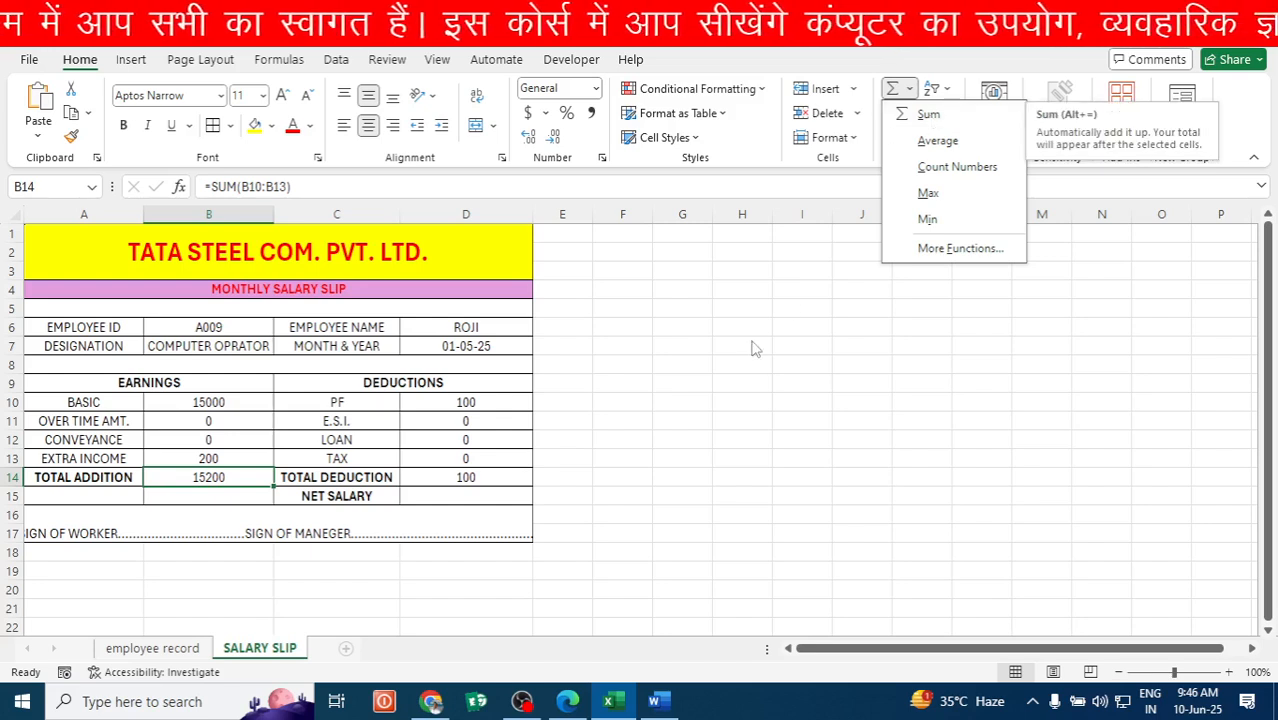
pyautogui.press('Escape')
pyautogui.click(442, 494)
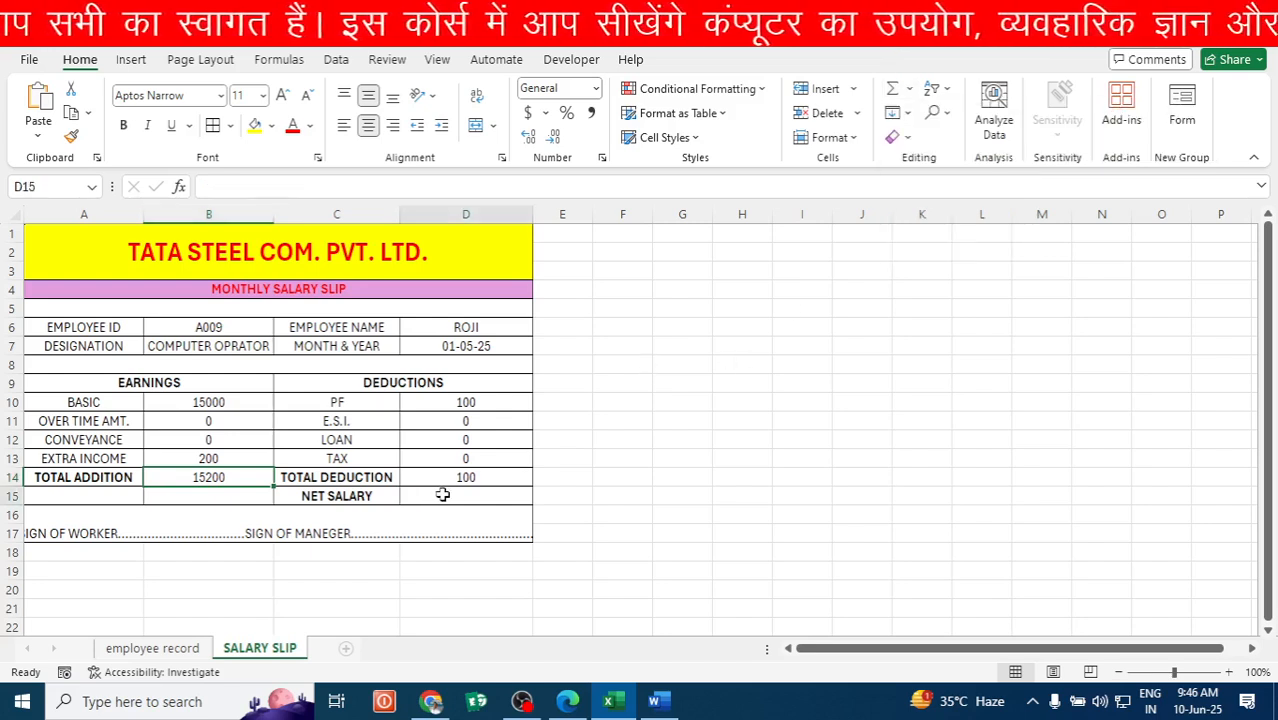
pyautogui.click(213, 481)
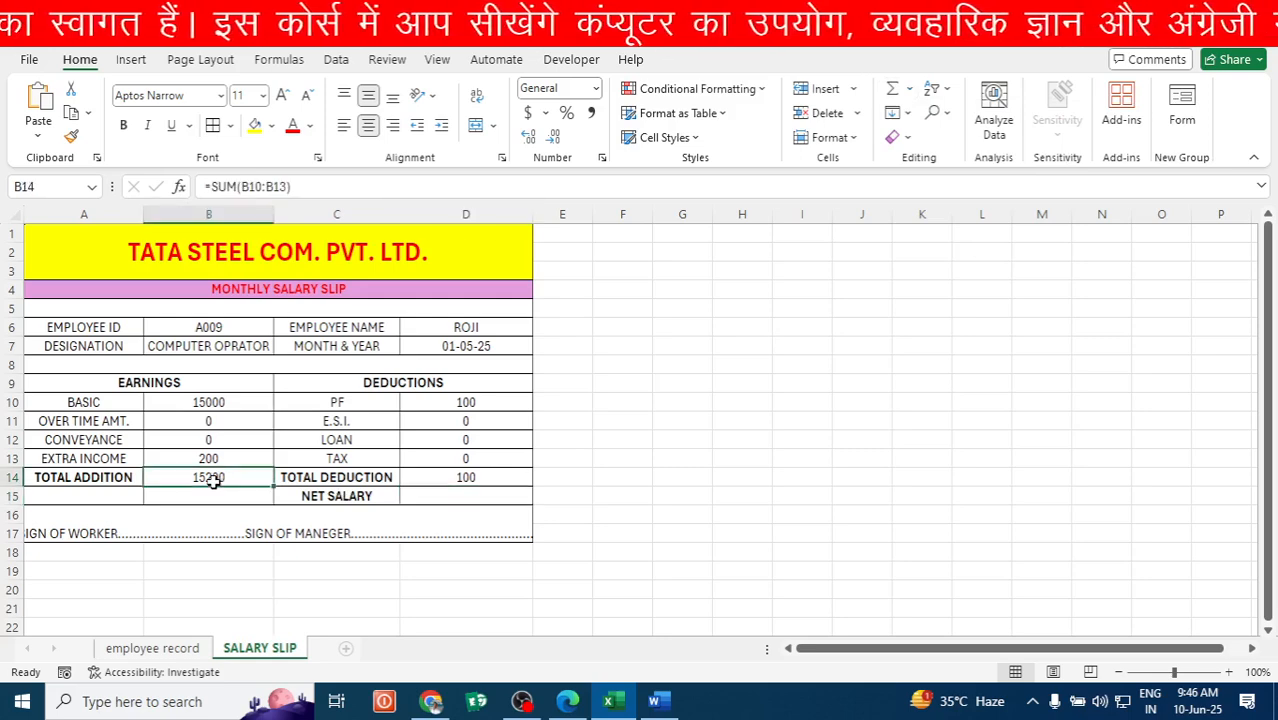
pyautogui.click(452, 481)
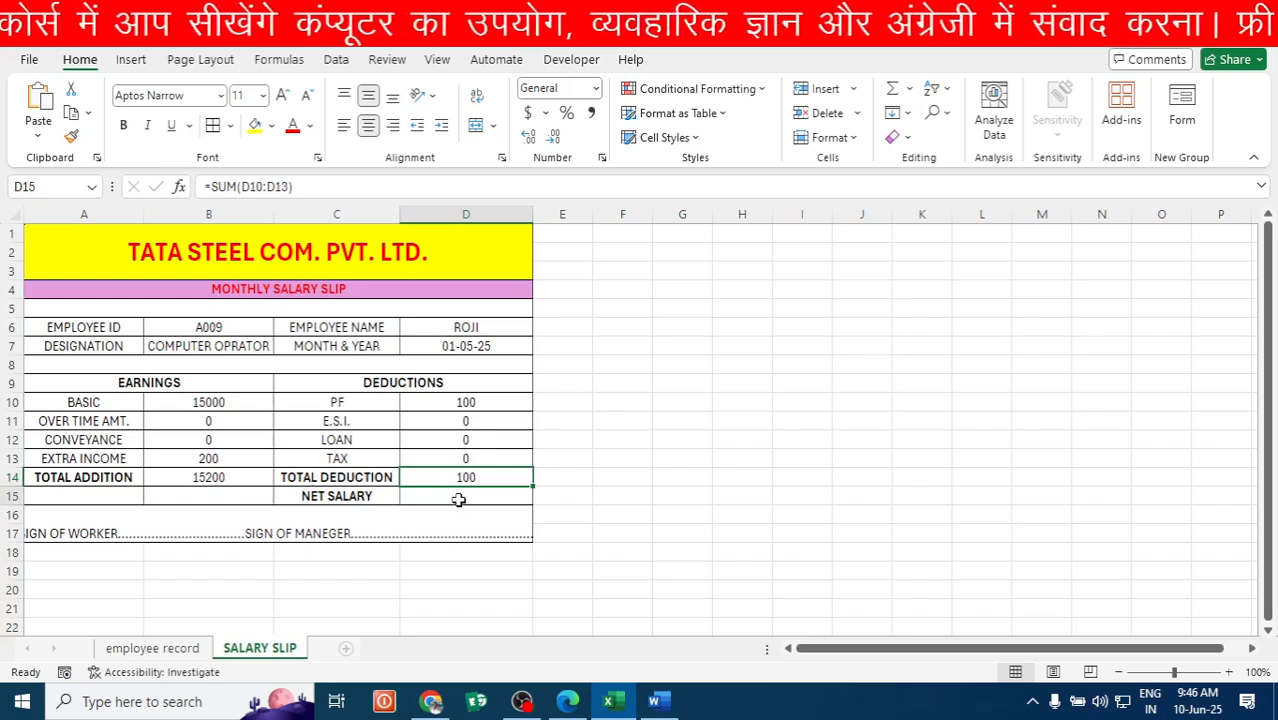
pyautogui.click(198, 479)
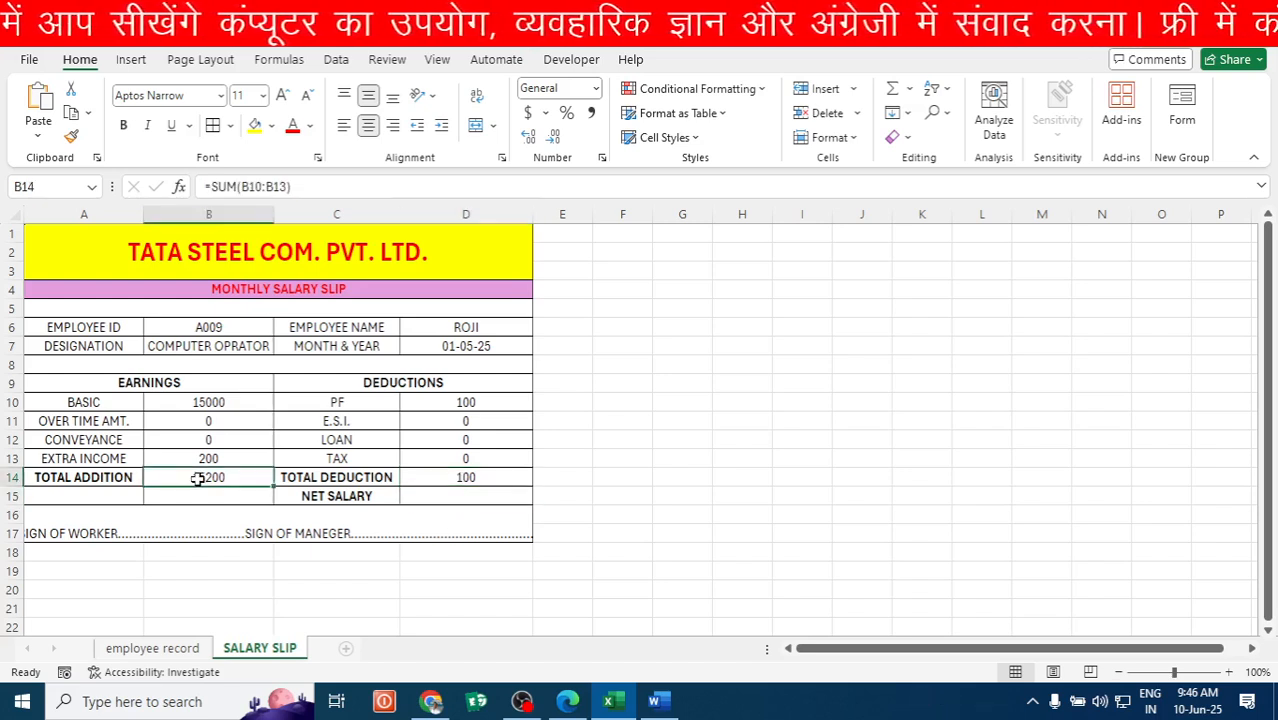
# Calculate NET SALARY in D15 as total addition minus total deduction with =B14-D14.
pyautogui.click(437, 498)
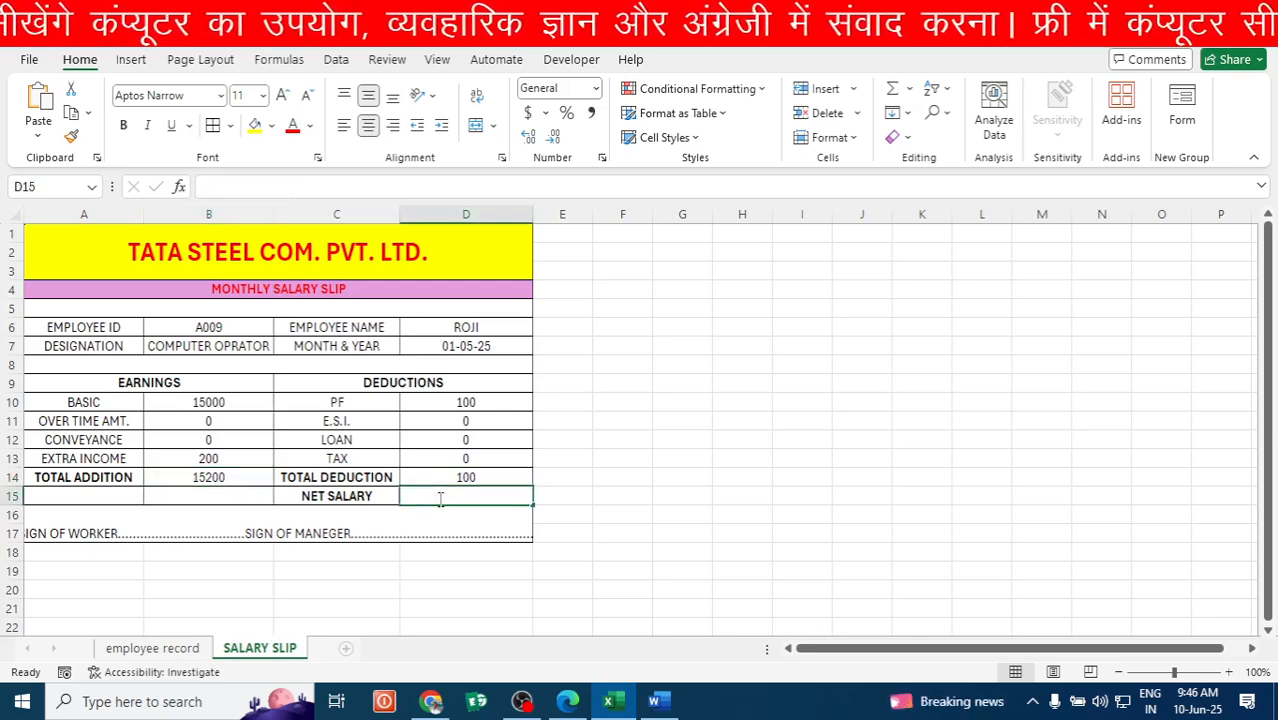
pyautogui.write('=')
pyautogui.click(226, 477)
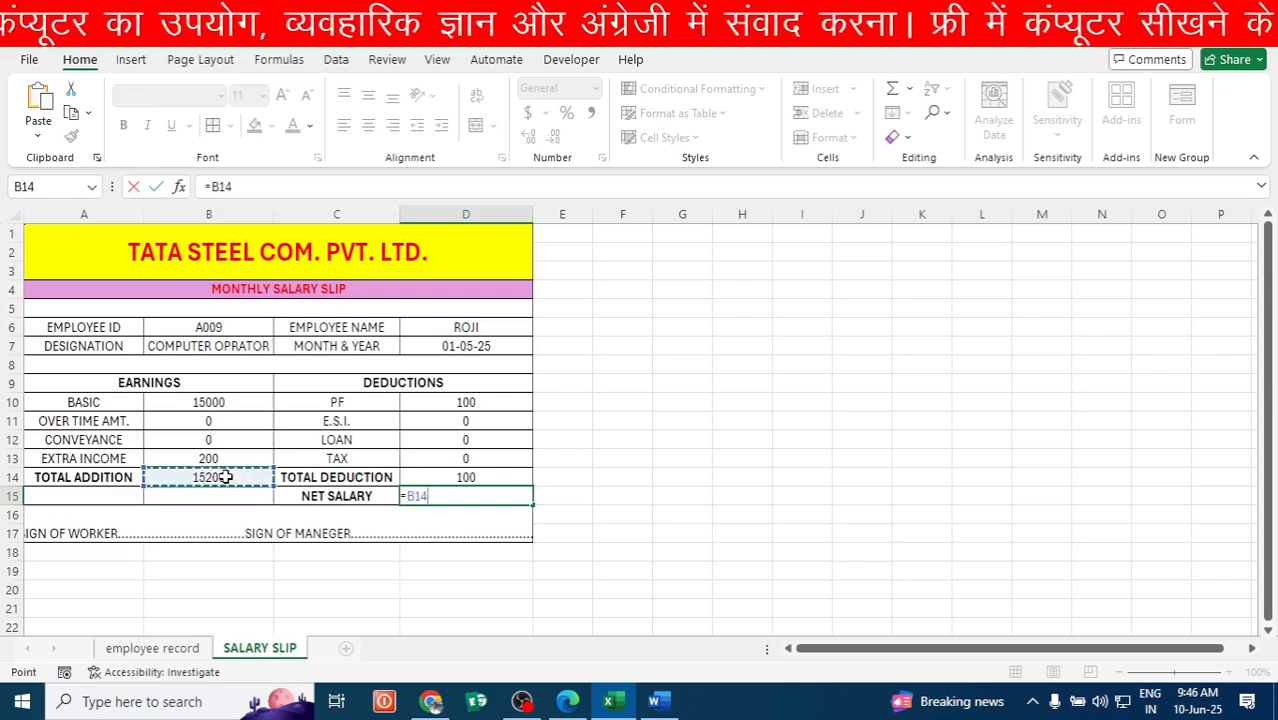
pyautogui.write('-')
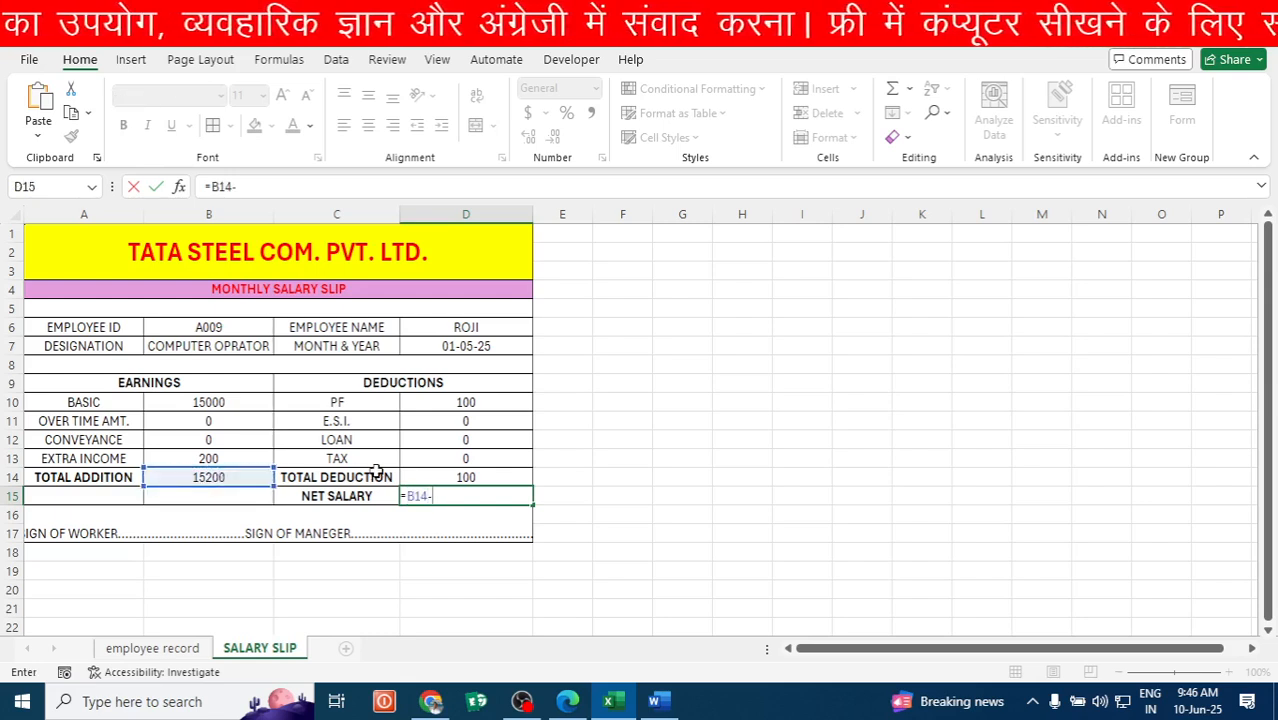
pyautogui.click(432, 476)
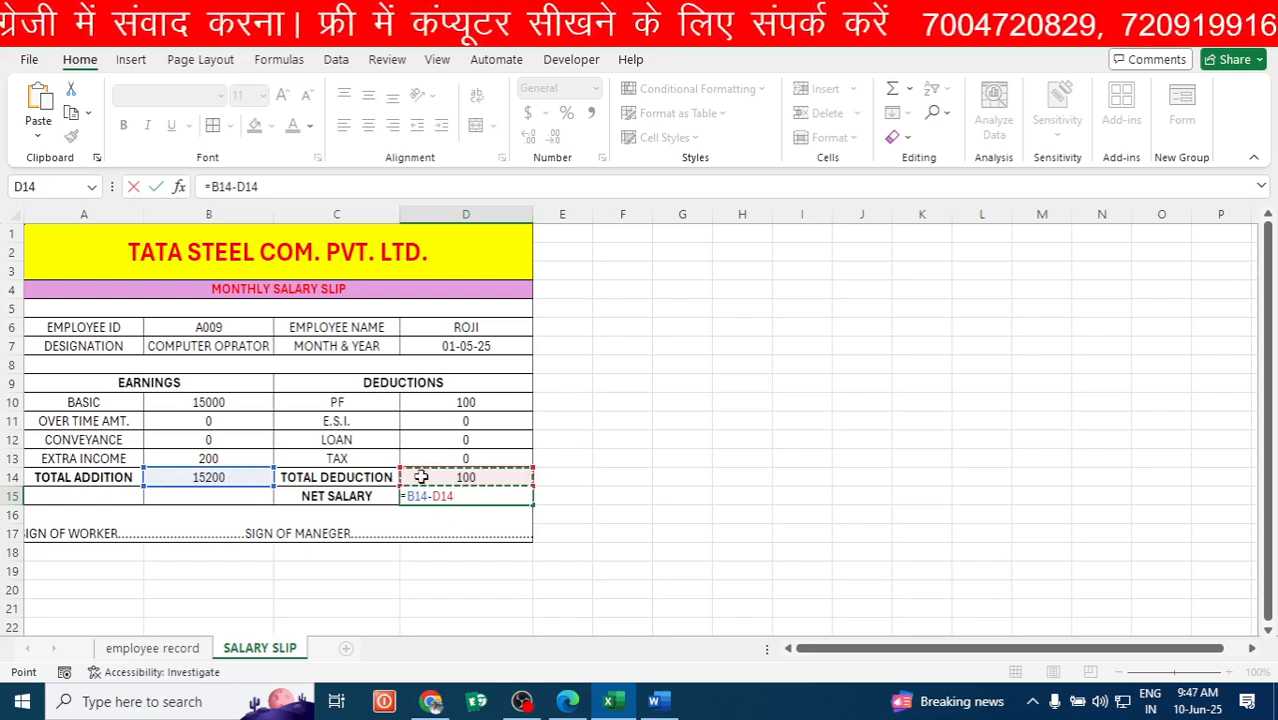
pyautogui.press('Return')
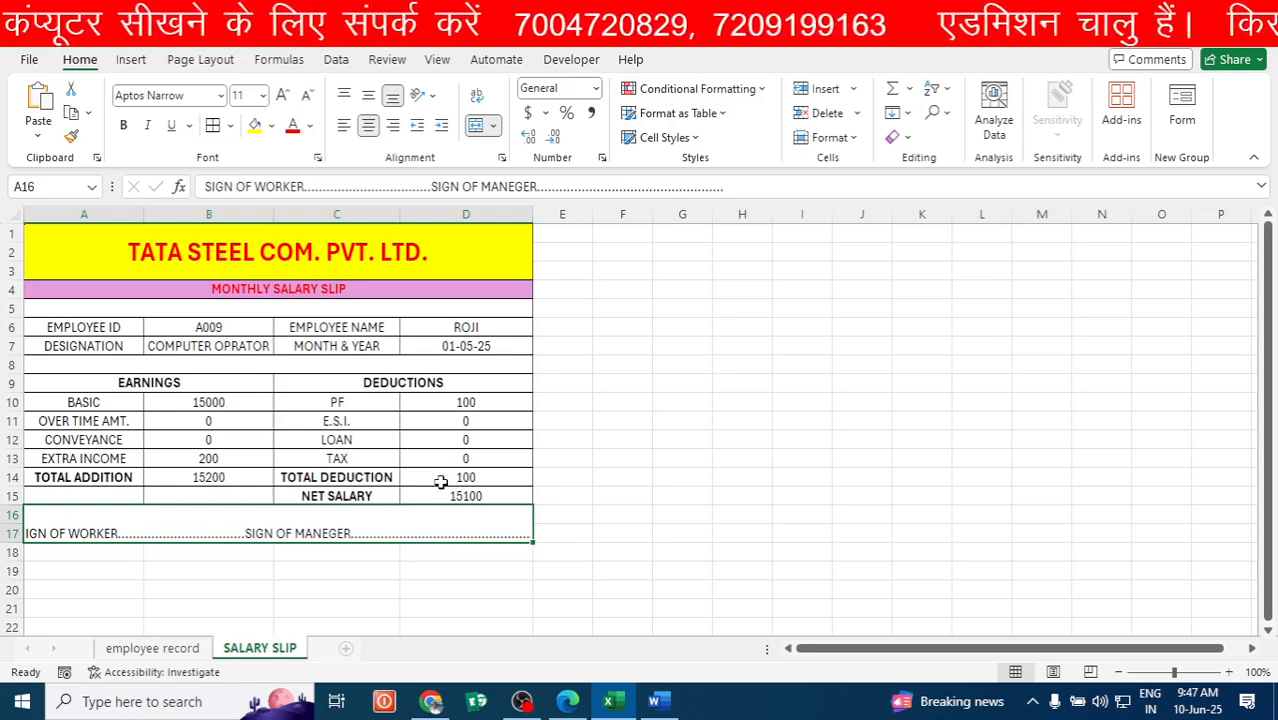
# Review the earnings and deductions ranges and the total cells B14 and D14 behind the net salary.
pyautogui.moveTo(440, 402); pyautogui.dragTo(438, 467)
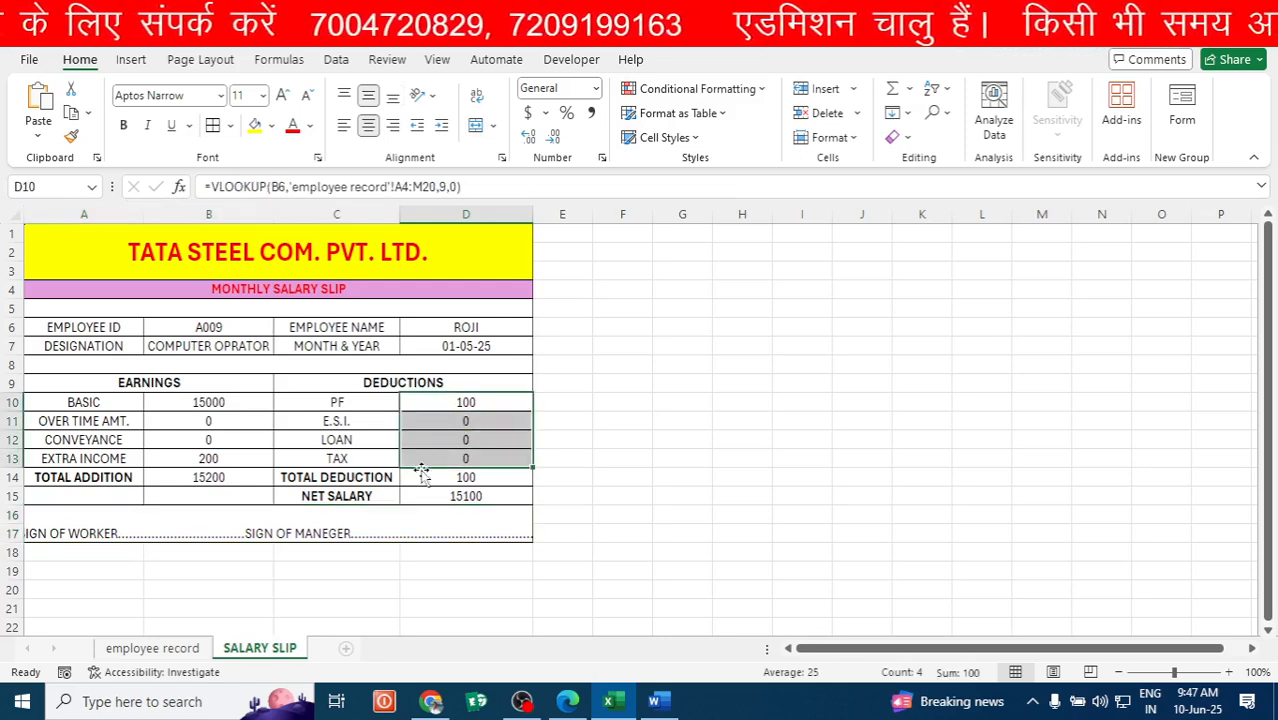
pyautogui.moveTo(210, 402); pyautogui.dragTo(216, 484)
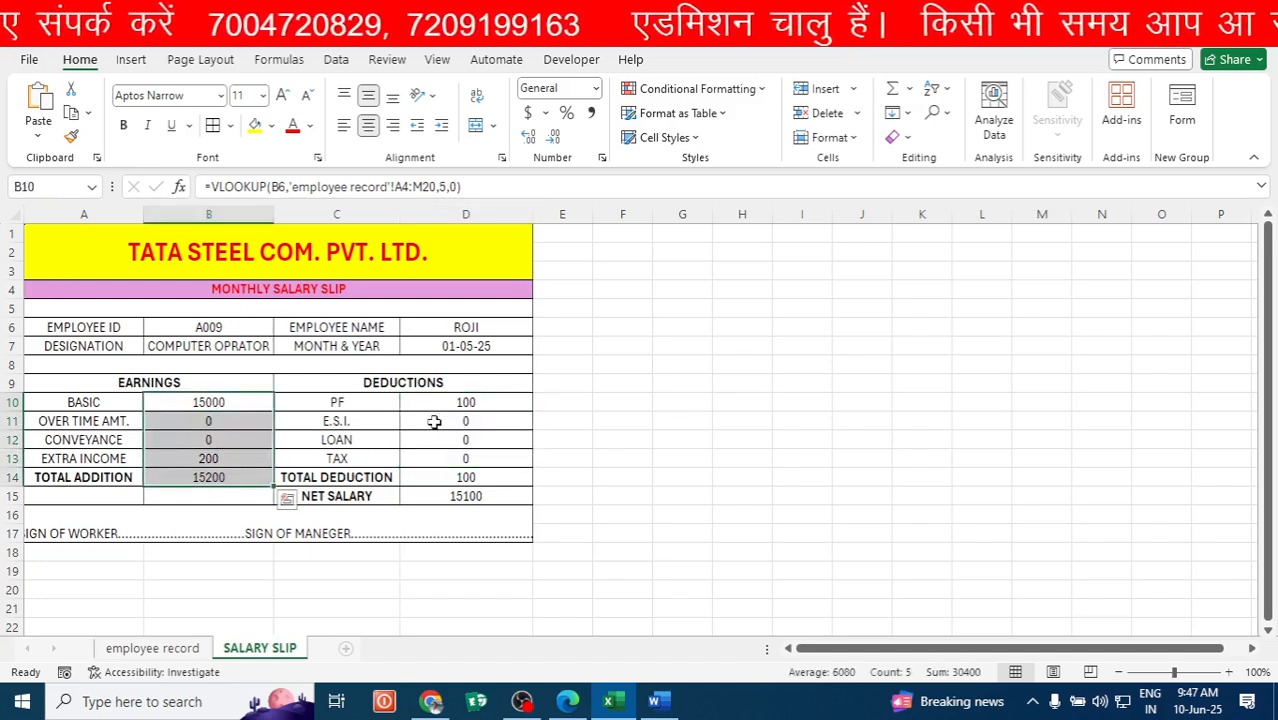
pyautogui.moveTo(444, 405); pyautogui.dragTo(450, 497)
pyautogui.click(351, 514)
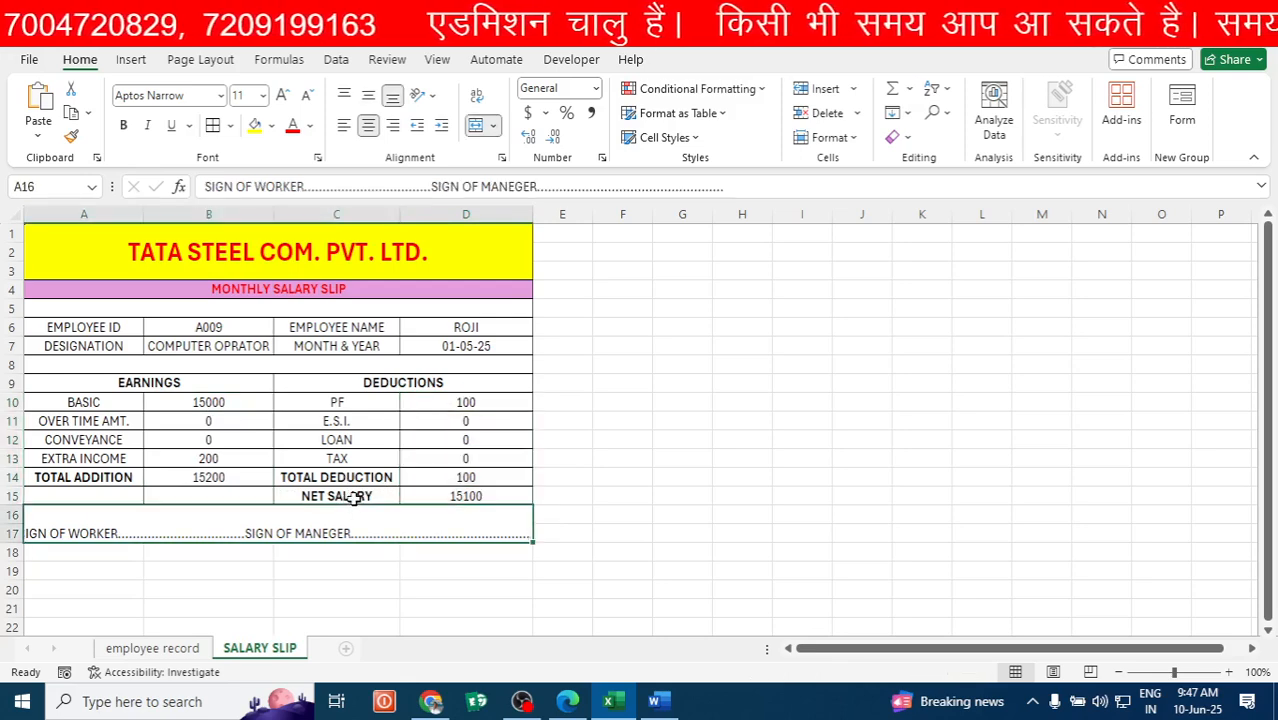
pyautogui.click(354, 494)
pyautogui.click(218, 477)
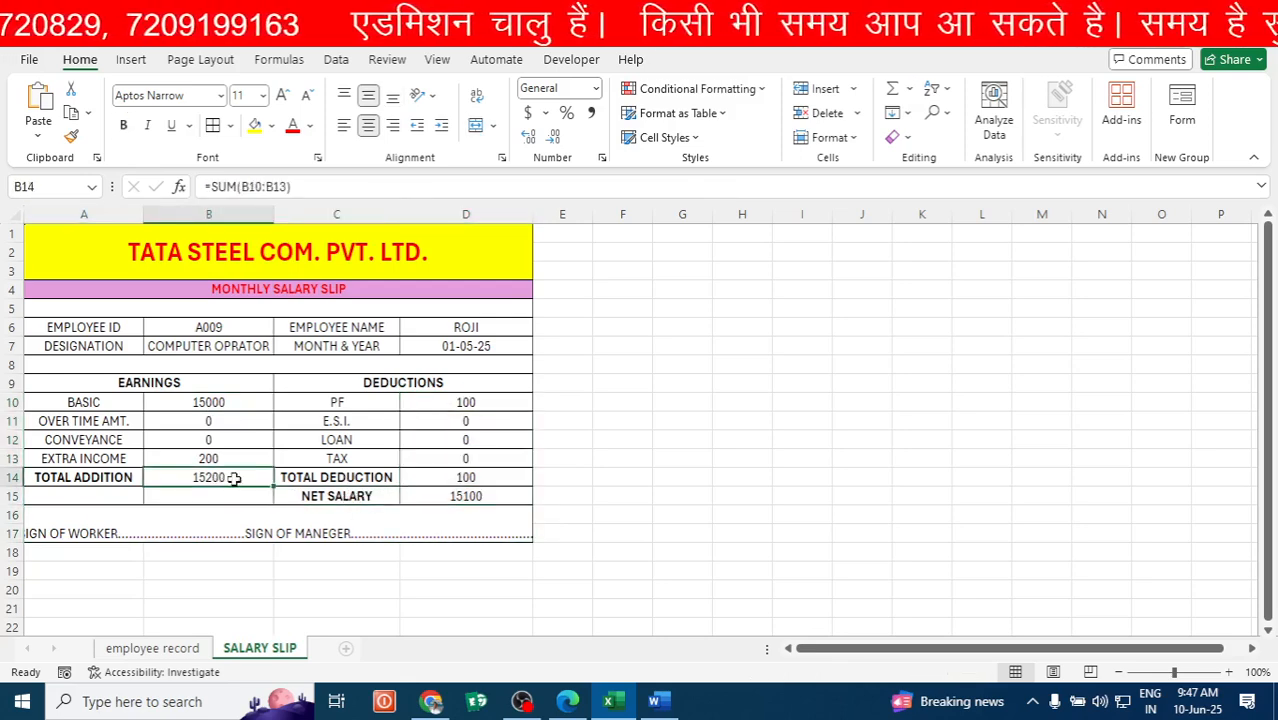
pyautogui.click(442, 477)
pyautogui.click(230, 474)
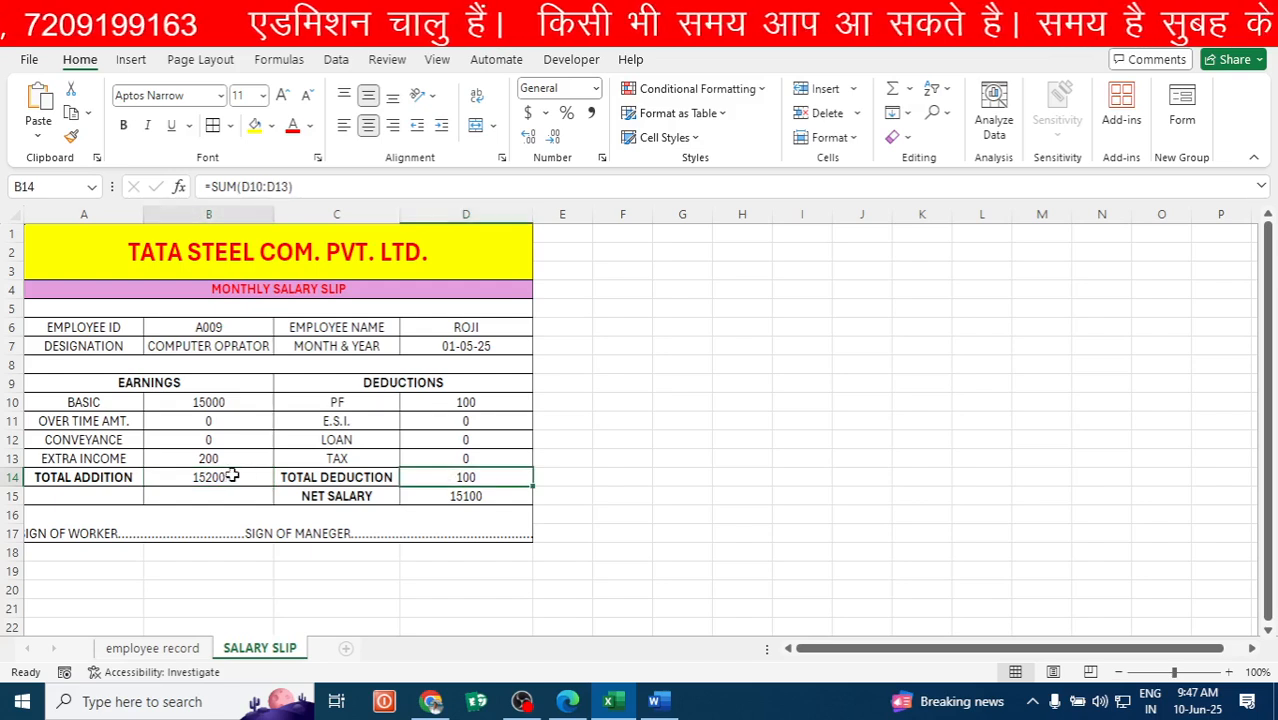
pyautogui.click(426, 474)
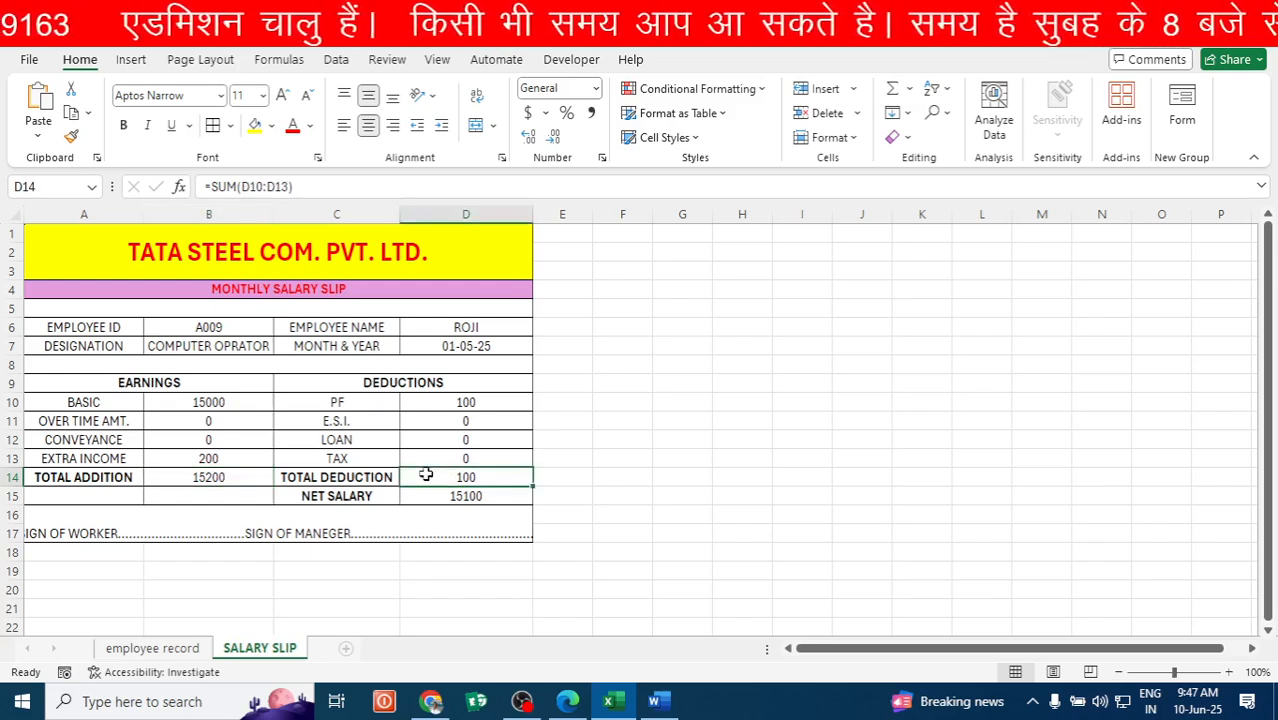
# Narrow column D of the salary slip slightly.
pyautogui.click(450, 492)
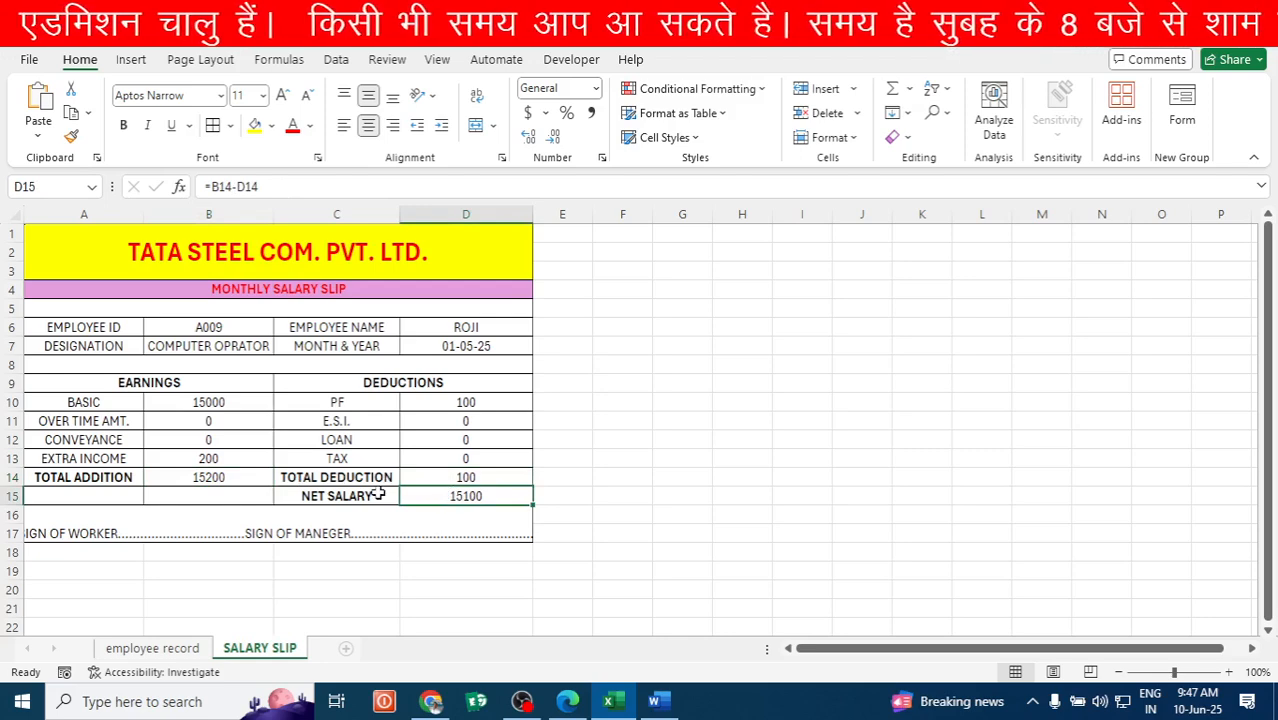
pyautogui.moveTo(532, 212); pyautogui.dragTo(508, 208)
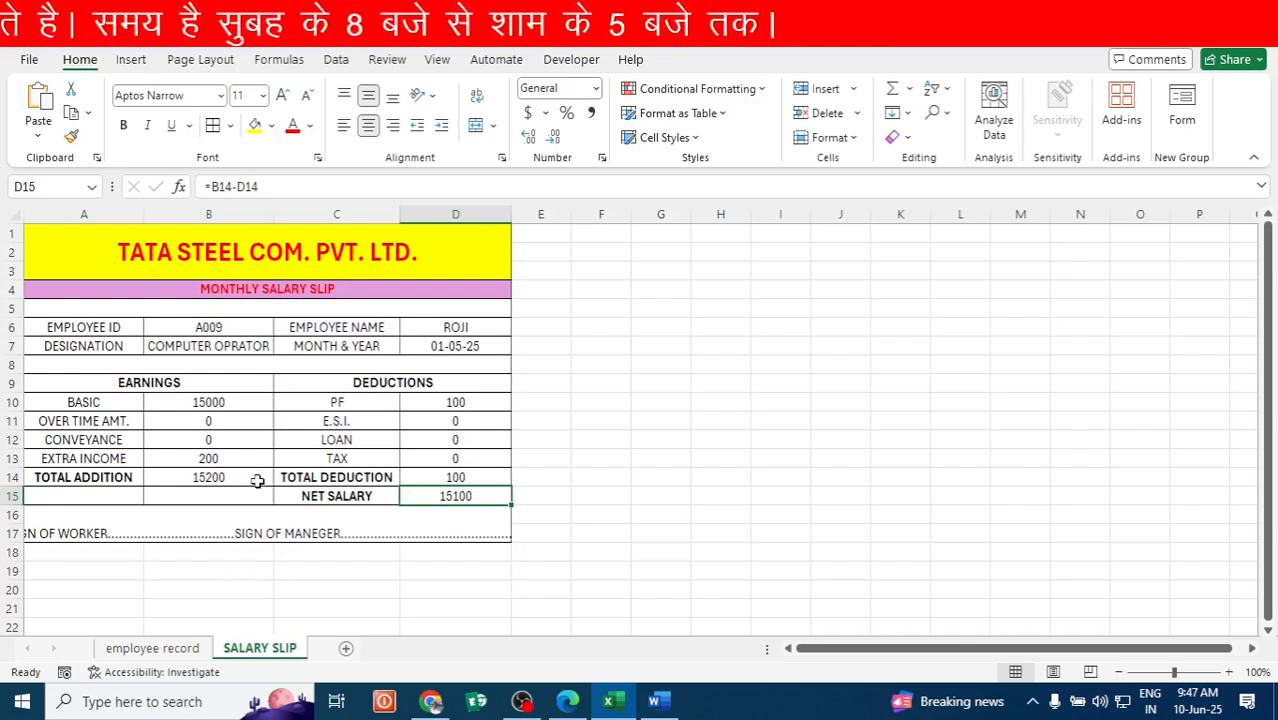
# Test the slip by selecting the 14th, 6th and 2nd employee IDs in turn from the list in B6.
pyautogui.click(248, 330)
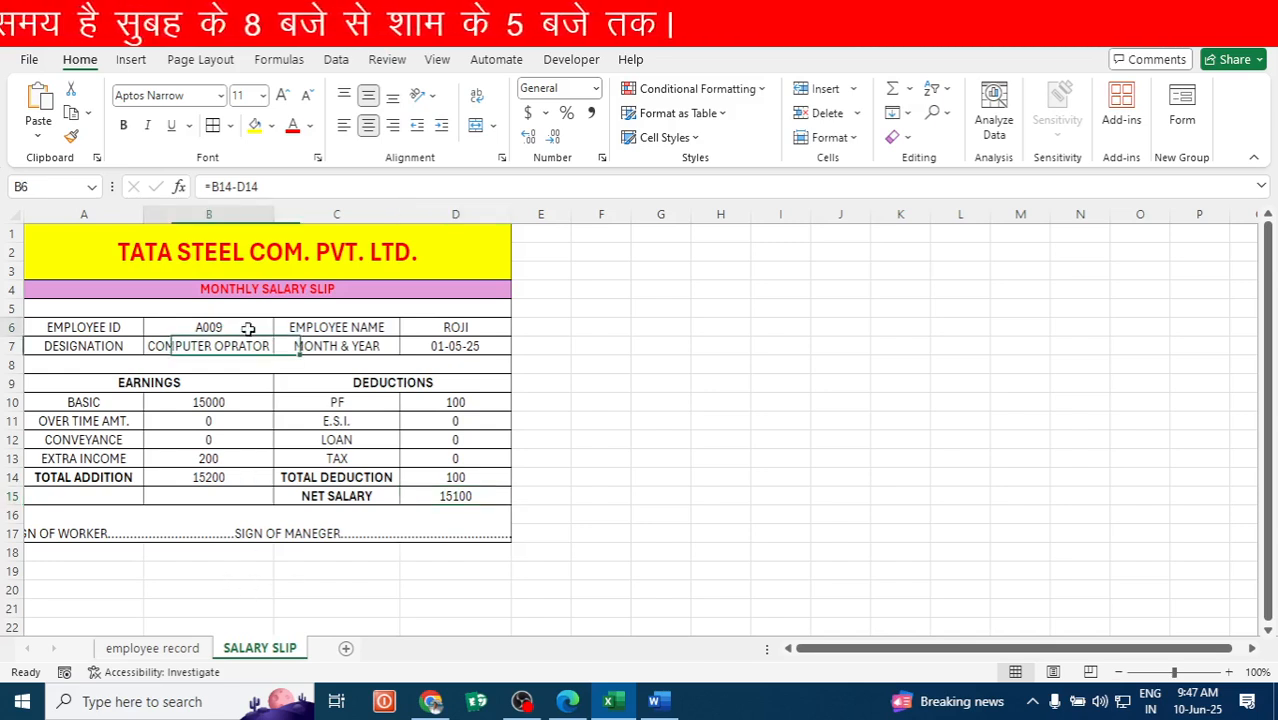
pyautogui.click(282, 327)
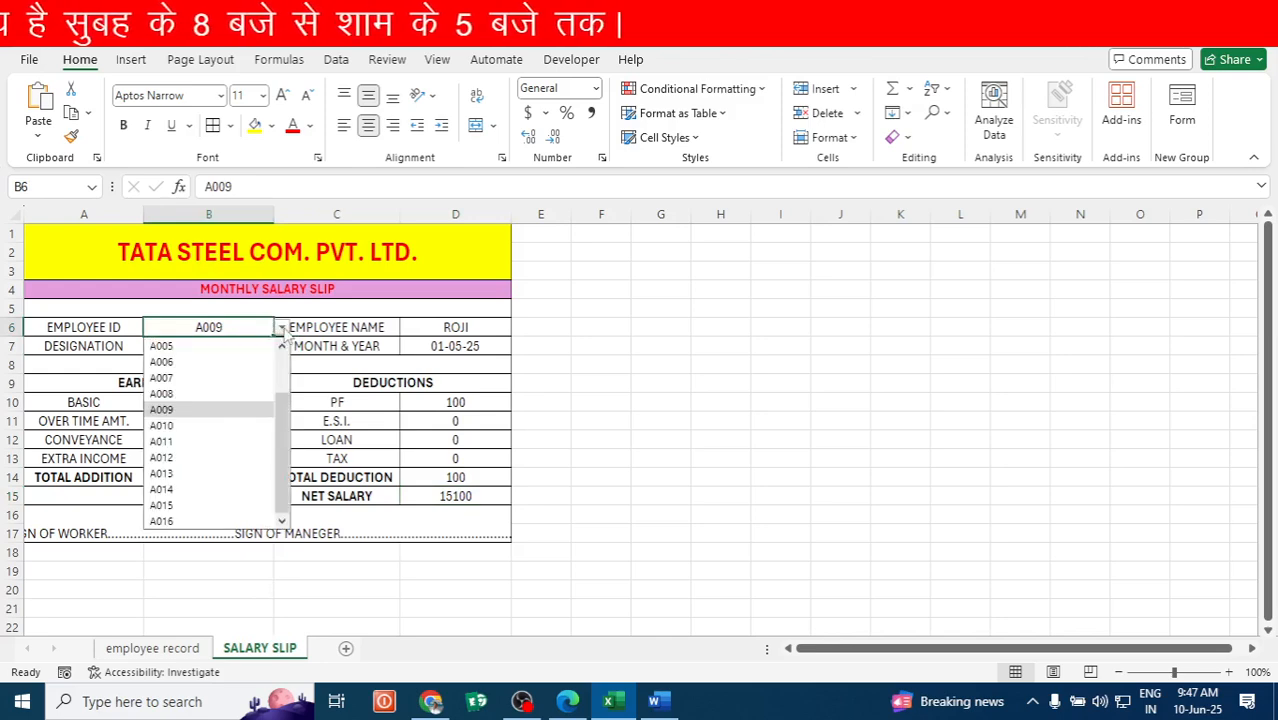
pyautogui.click(162, 489)
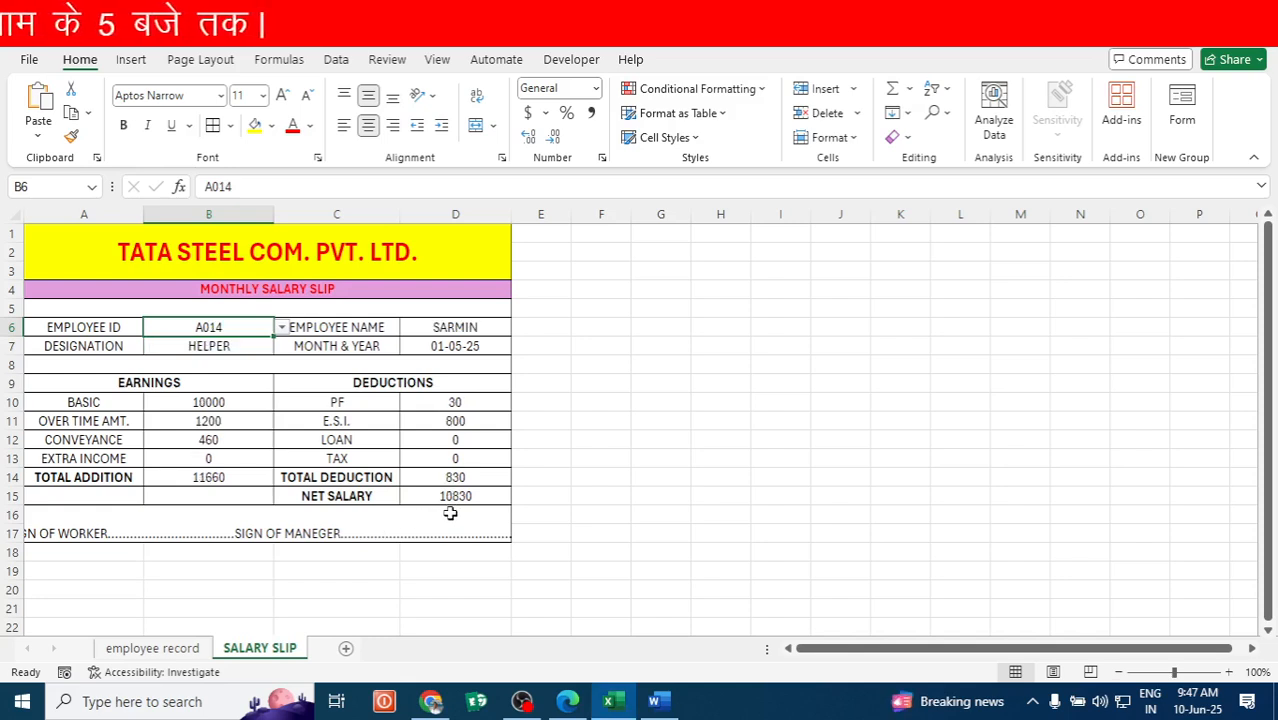
pyautogui.click(283, 328)
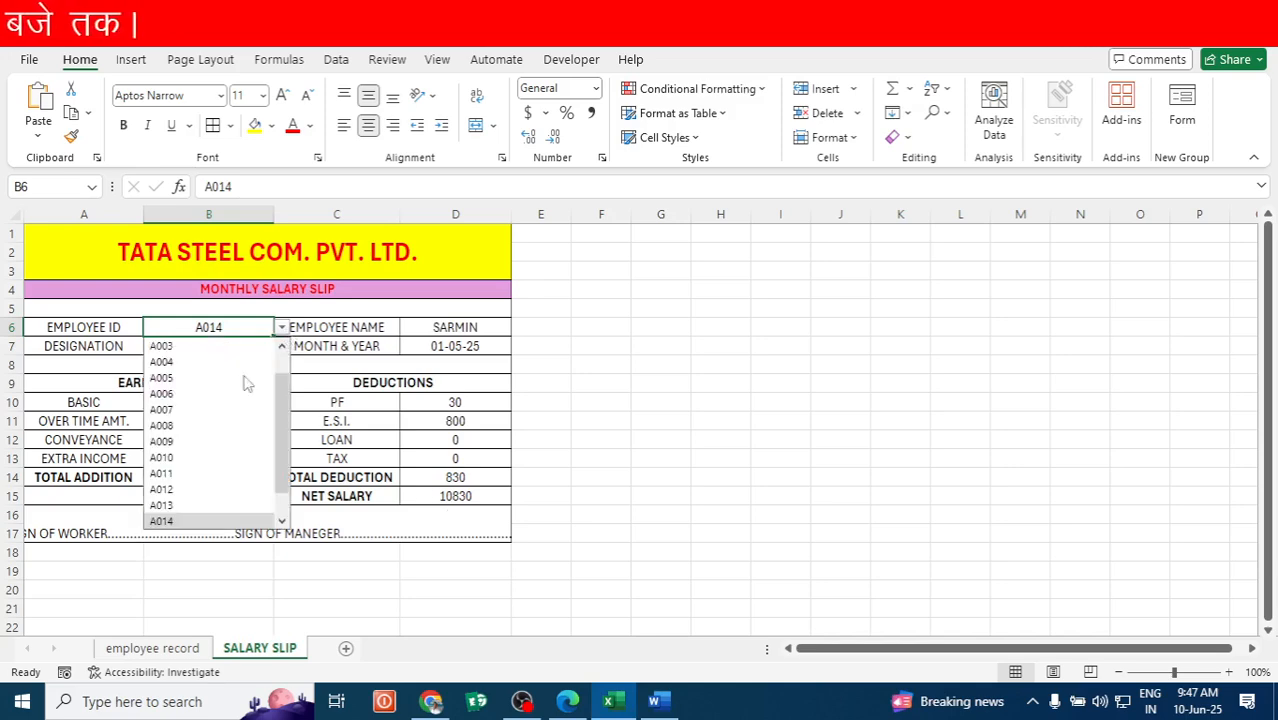
pyautogui.click(163, 394)
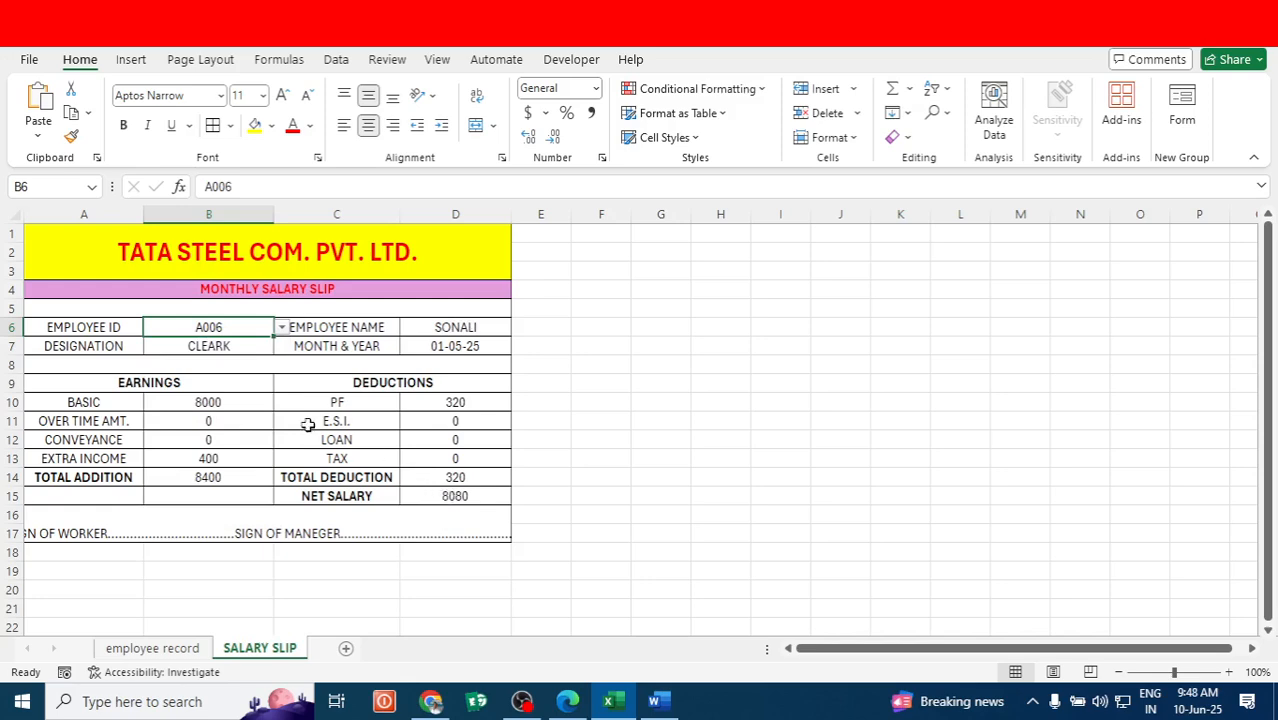
pyautogui.click(283, 329)
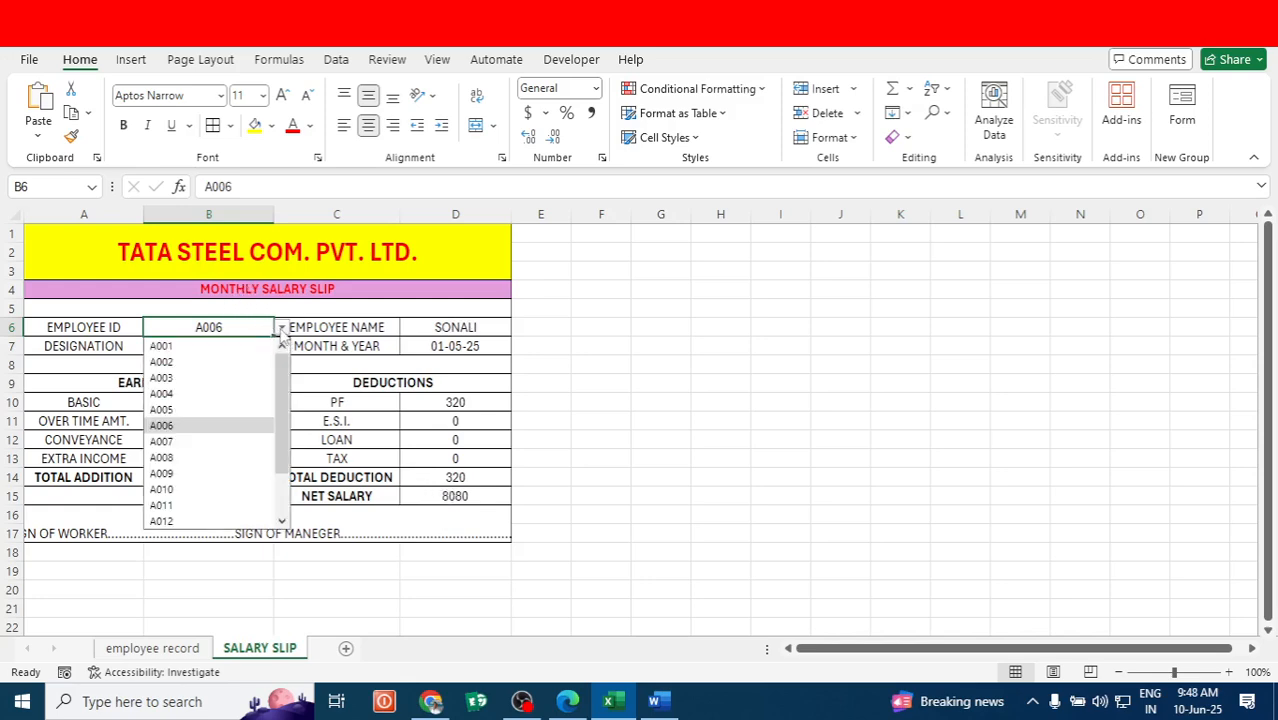
pyautogui.click(174, 368)
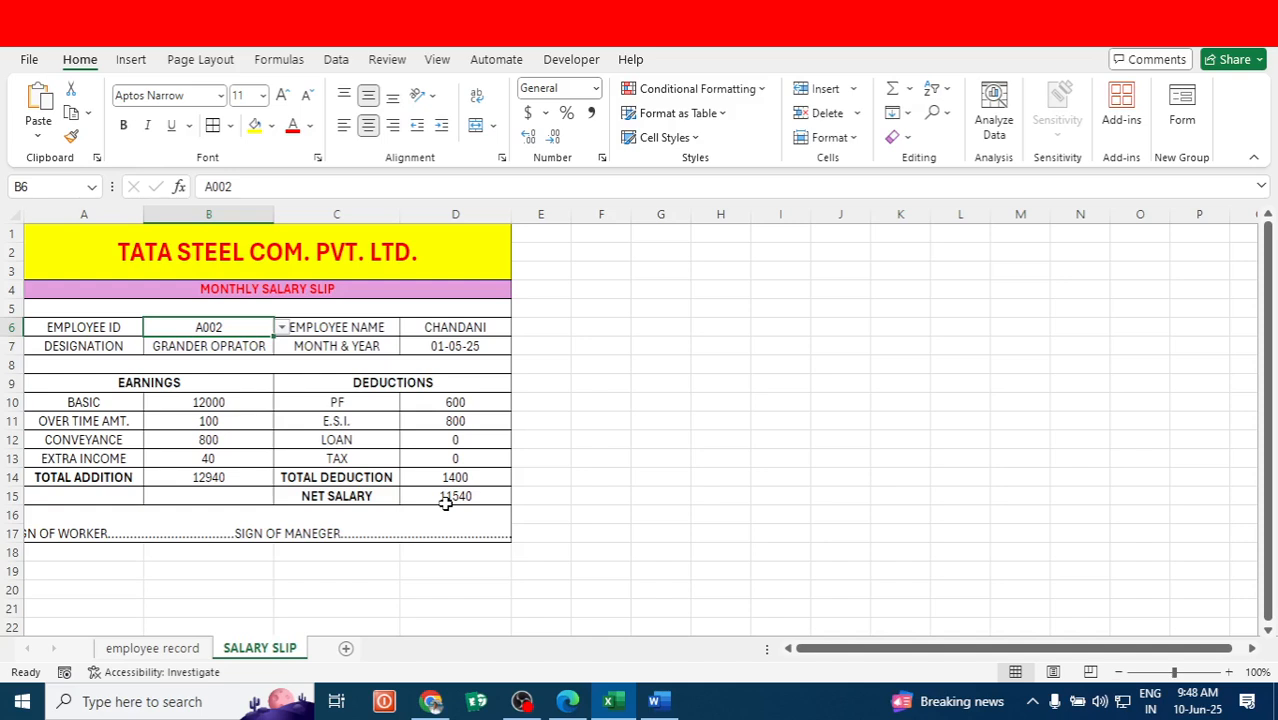
pyautogui.click(573, 422)
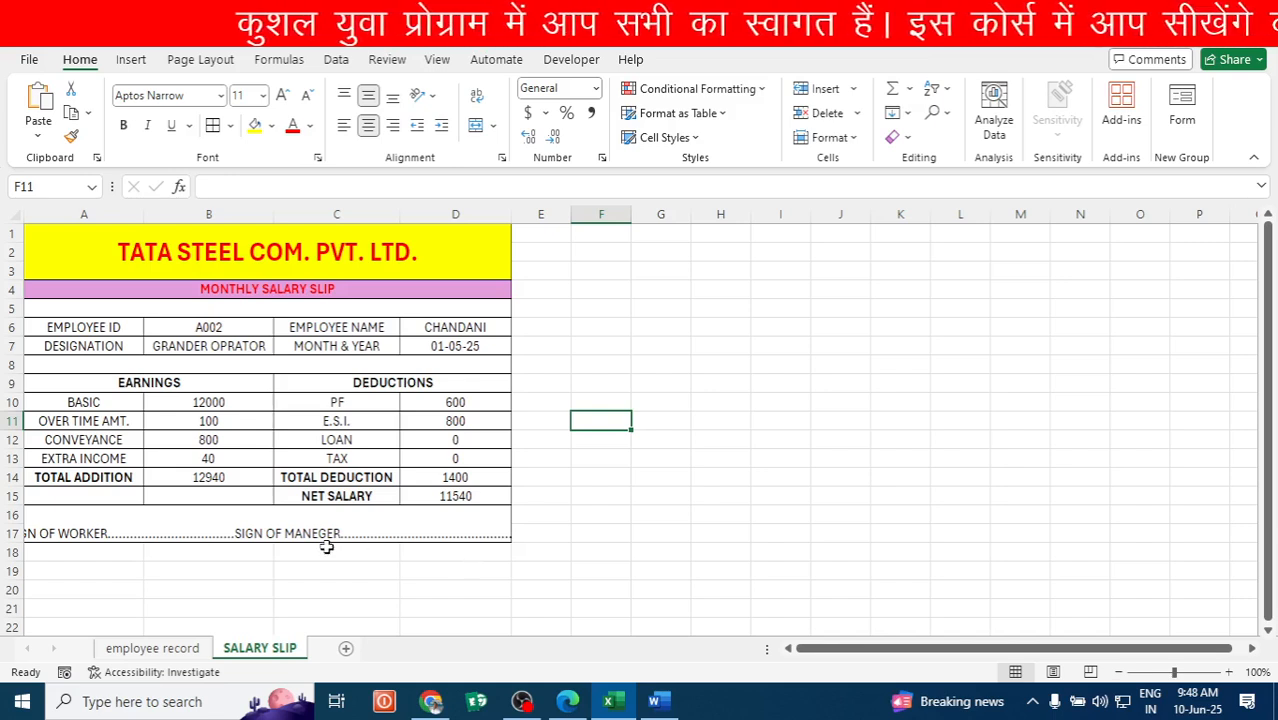
# Redefine the data validation of EMPLOYEE ID cell B6 as a List sourced from A5:A20 of the employee record sheet.
pyautogui.click(229, 328)
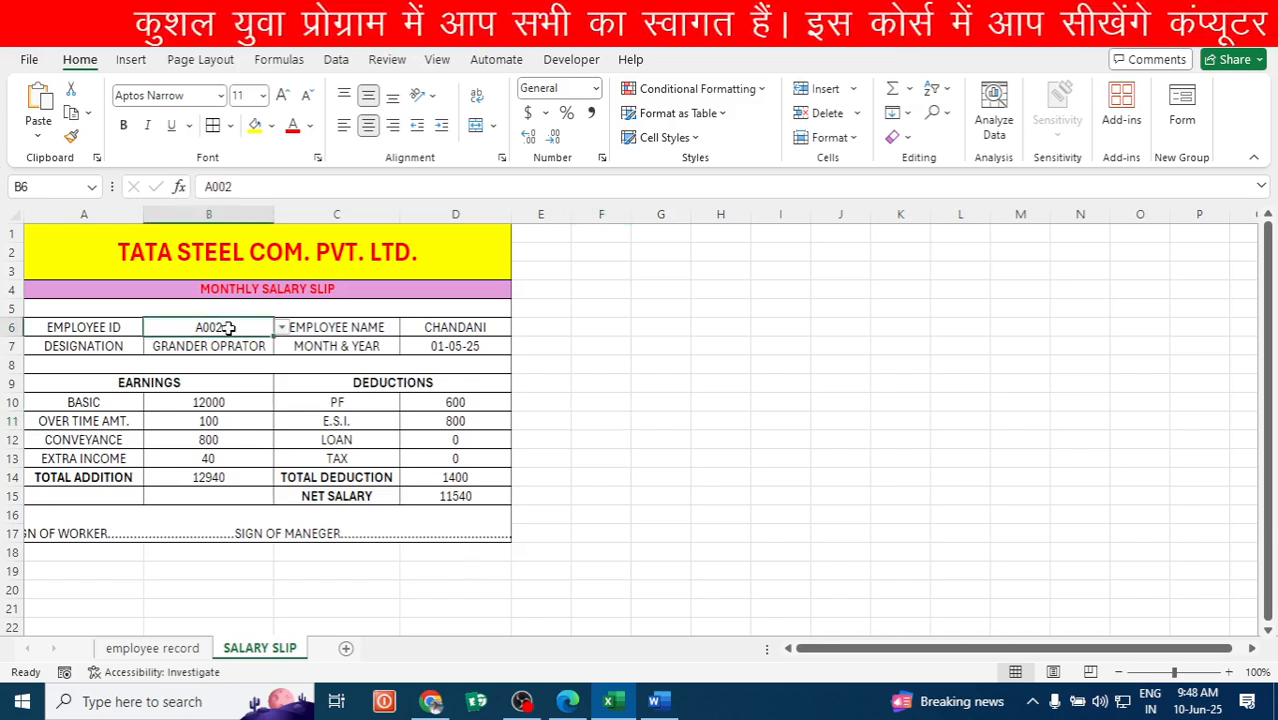
pyautogui.click(336, 60)
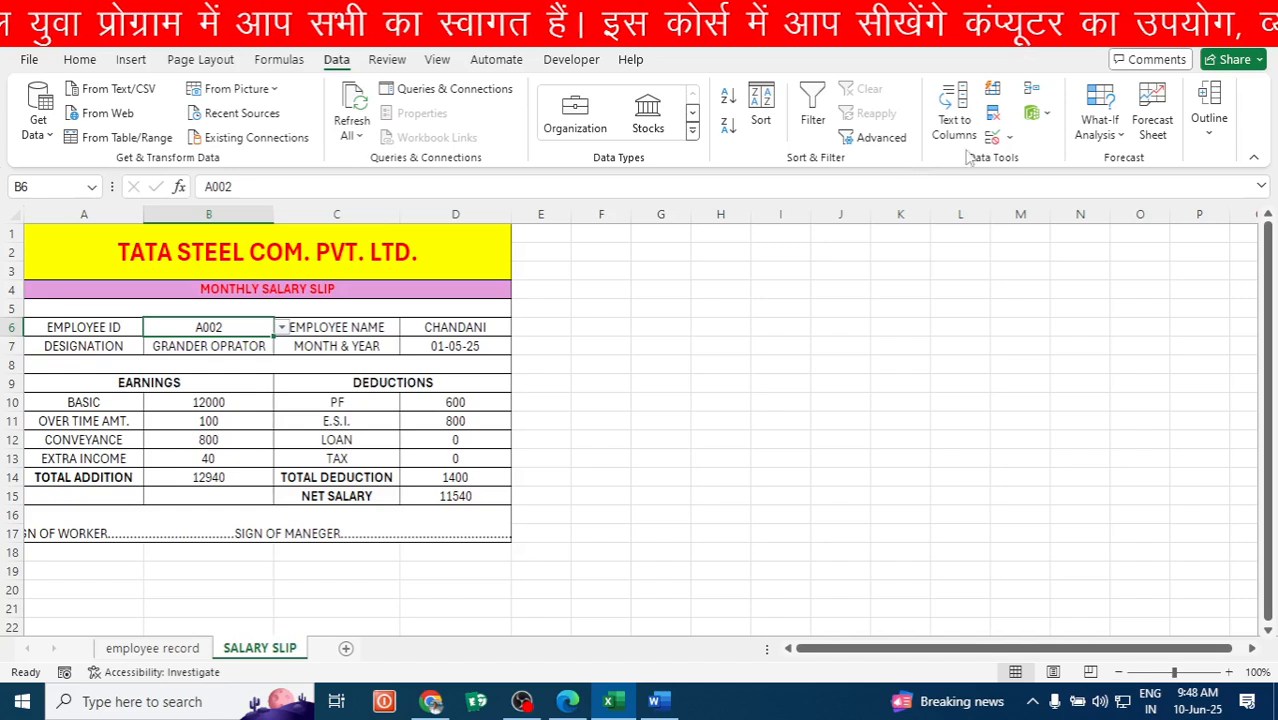
pyautogui.click(1009, 139)
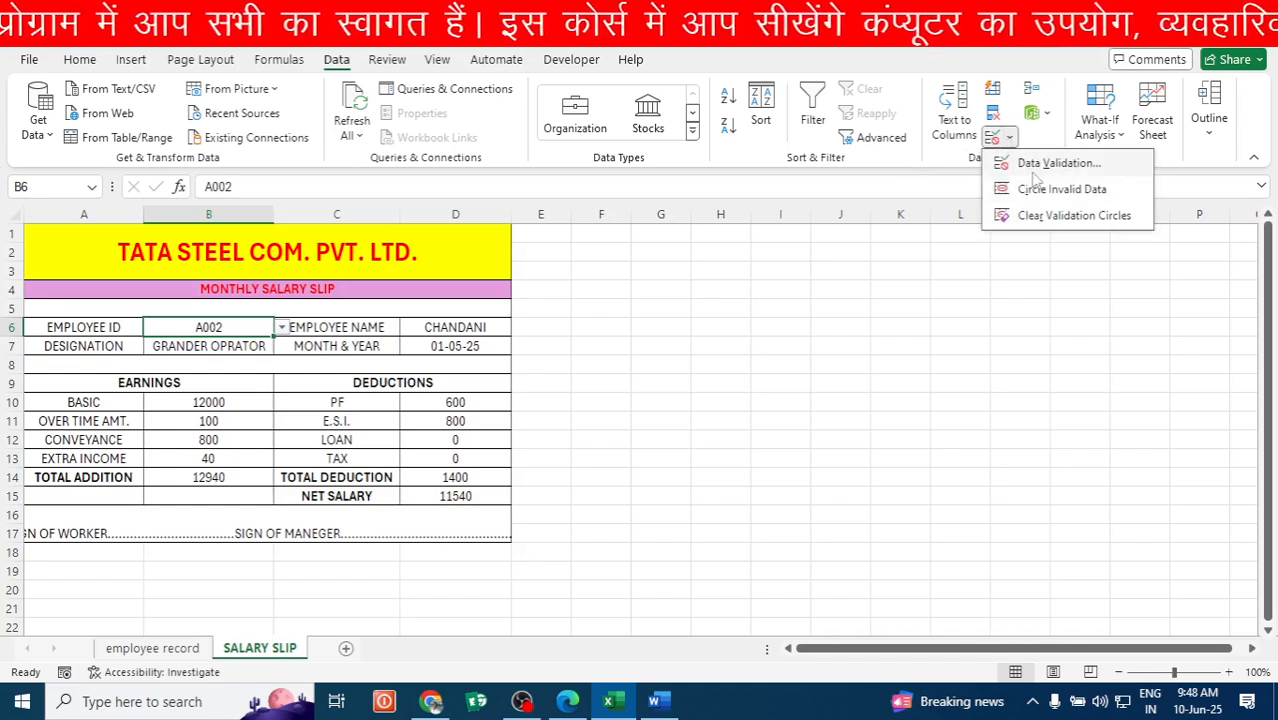
pyautogui.click(1045, 164)
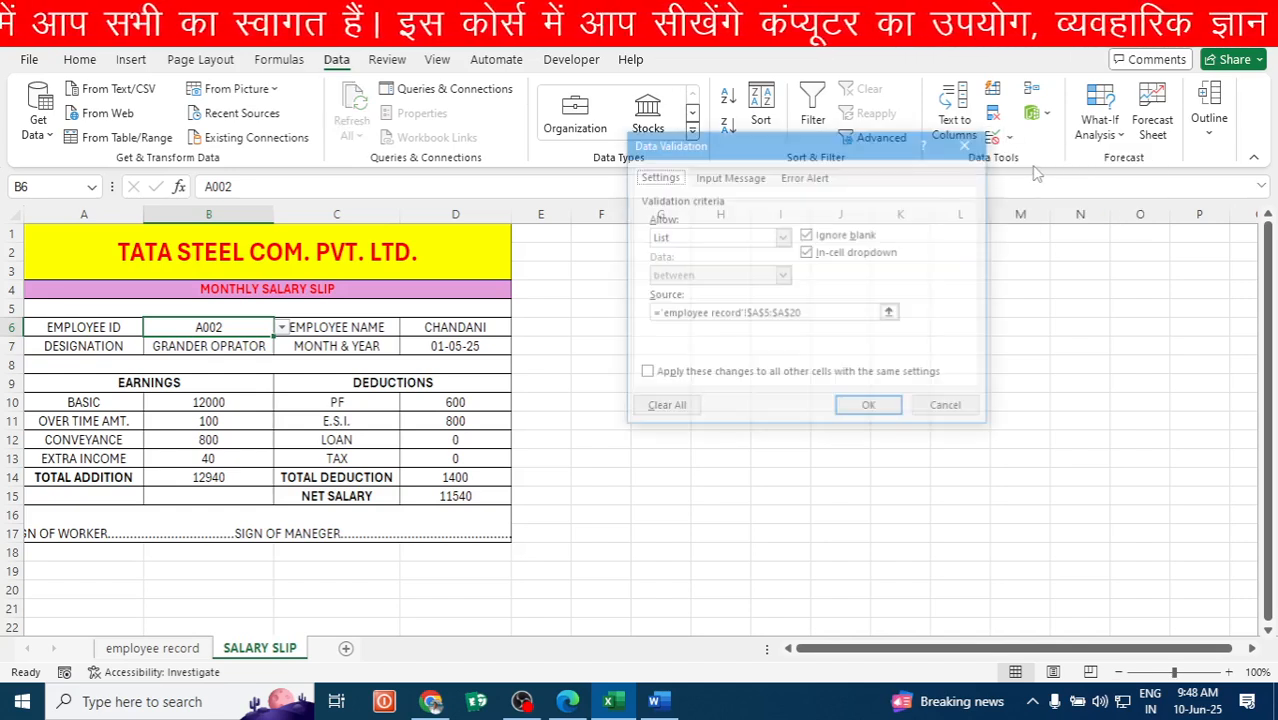
pyautogui.click(783, 237)
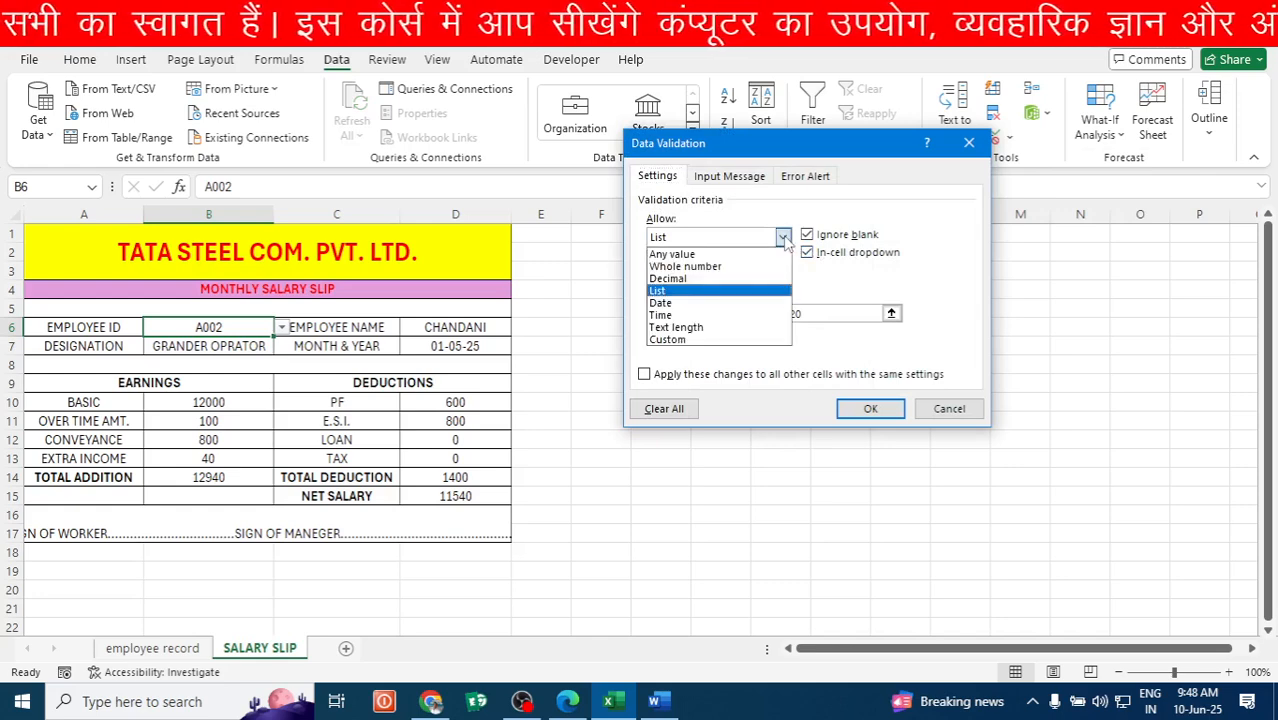
pyautogui.click(671, 291)
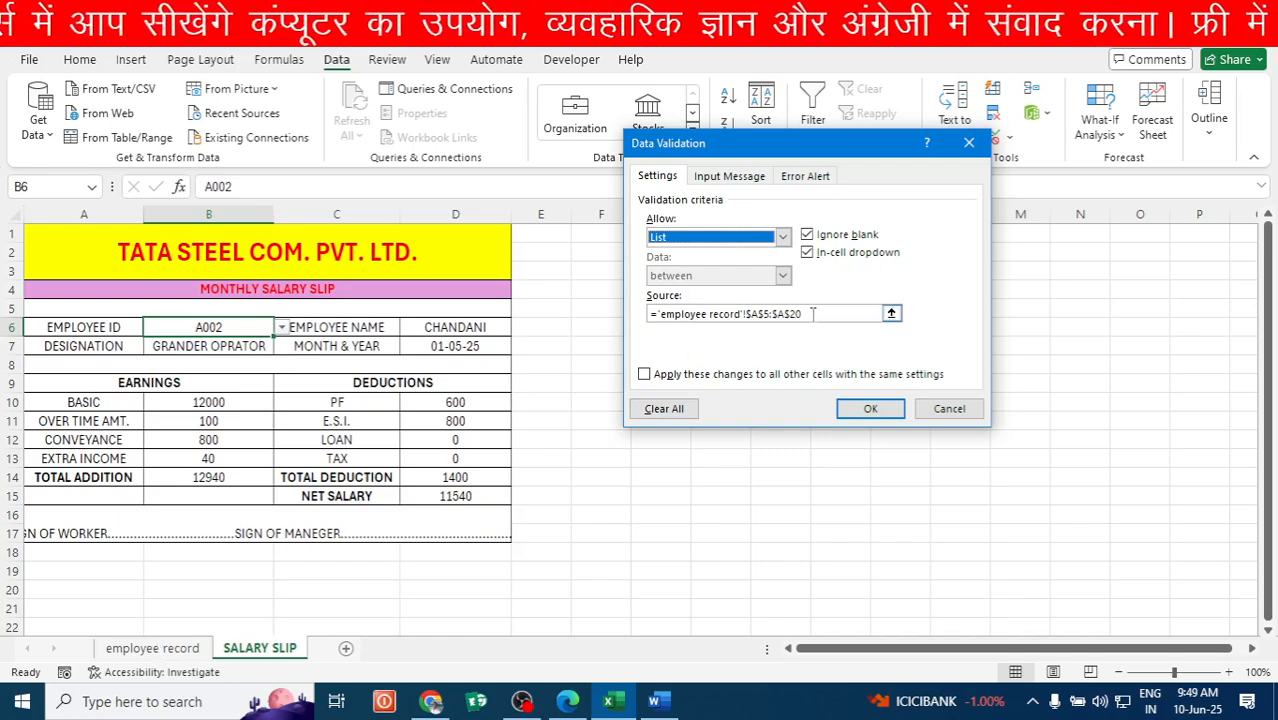
pyautogui.moveTo(810, 313); pyautogui.dragTo(621, 321)
pyautogui.press('BackSpace')
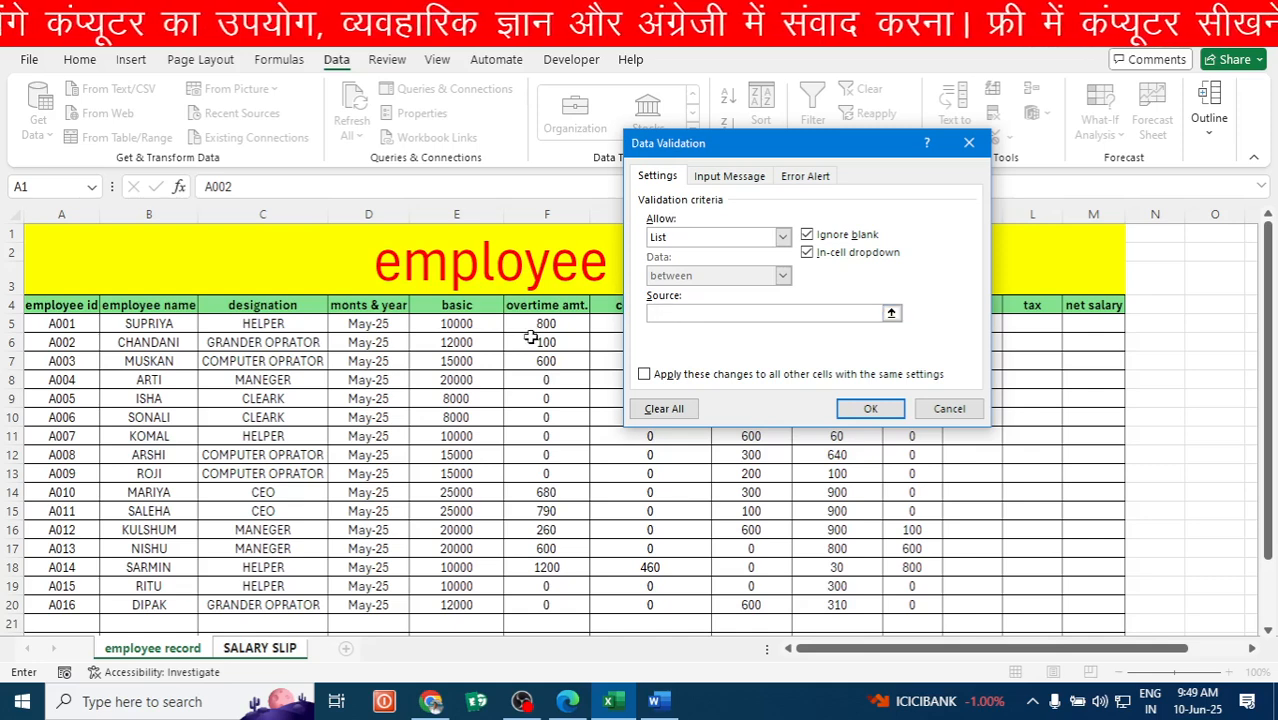
pyautogui.moveTo(56, 316); pyautogui.dragTo(58, 598)
pyautogui.click(870, 409)
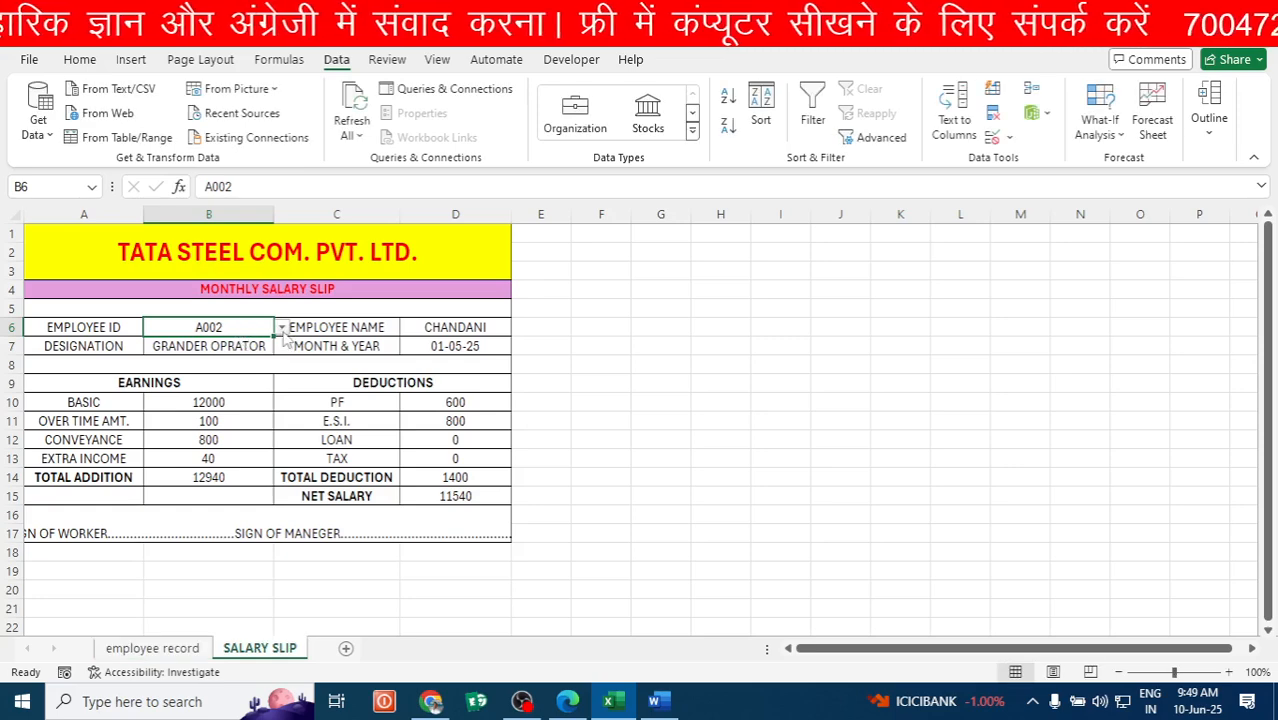
# Fill the slip for the seventh employee by choosing that ID from the list in B6.
pyautogui.click(283, 328)
pyautogui.click(176, 443)
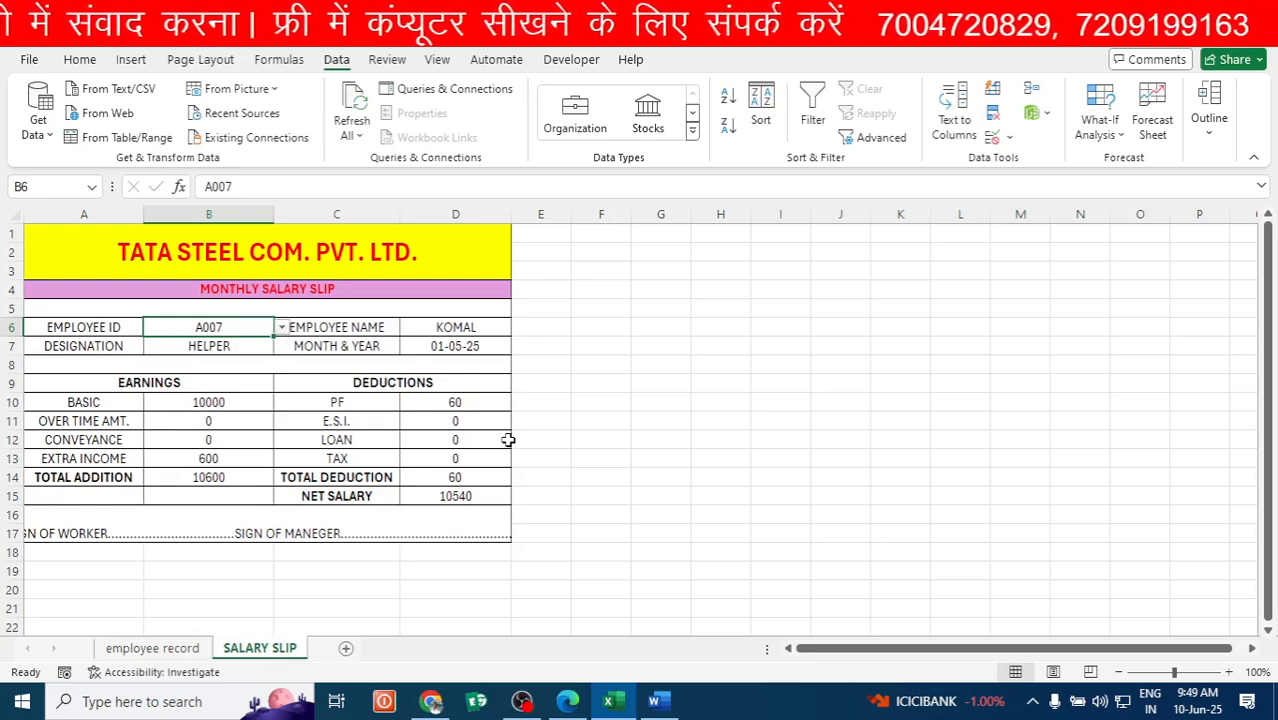
pyautogui.click(684, 456)
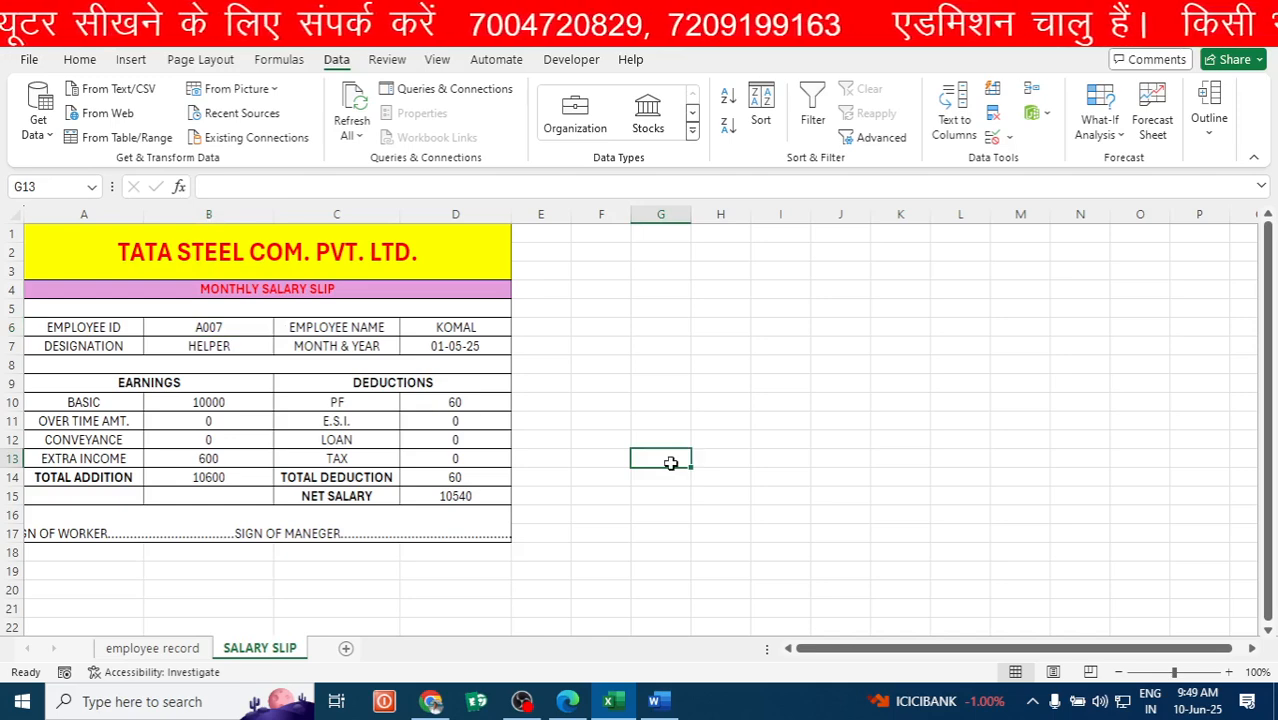
pyautogui.click(600, 455)
pyautogui.click(548, 382)
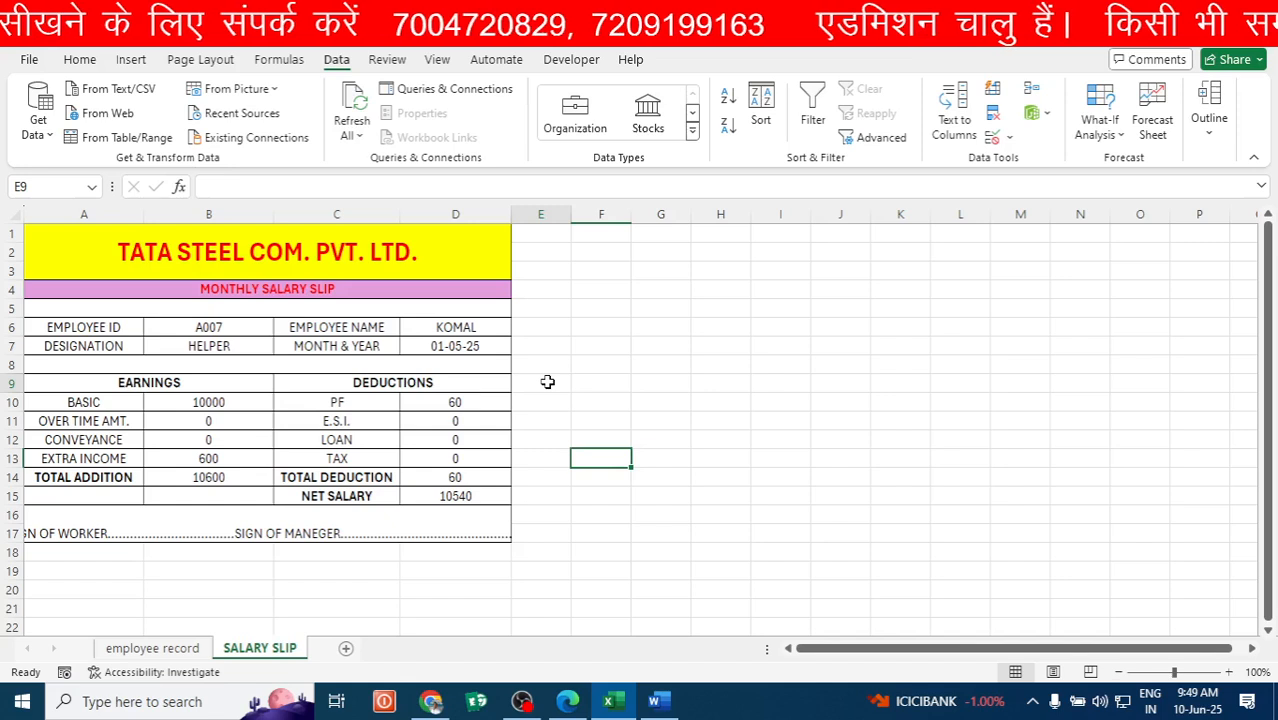
pyautogui.click(541, 477)
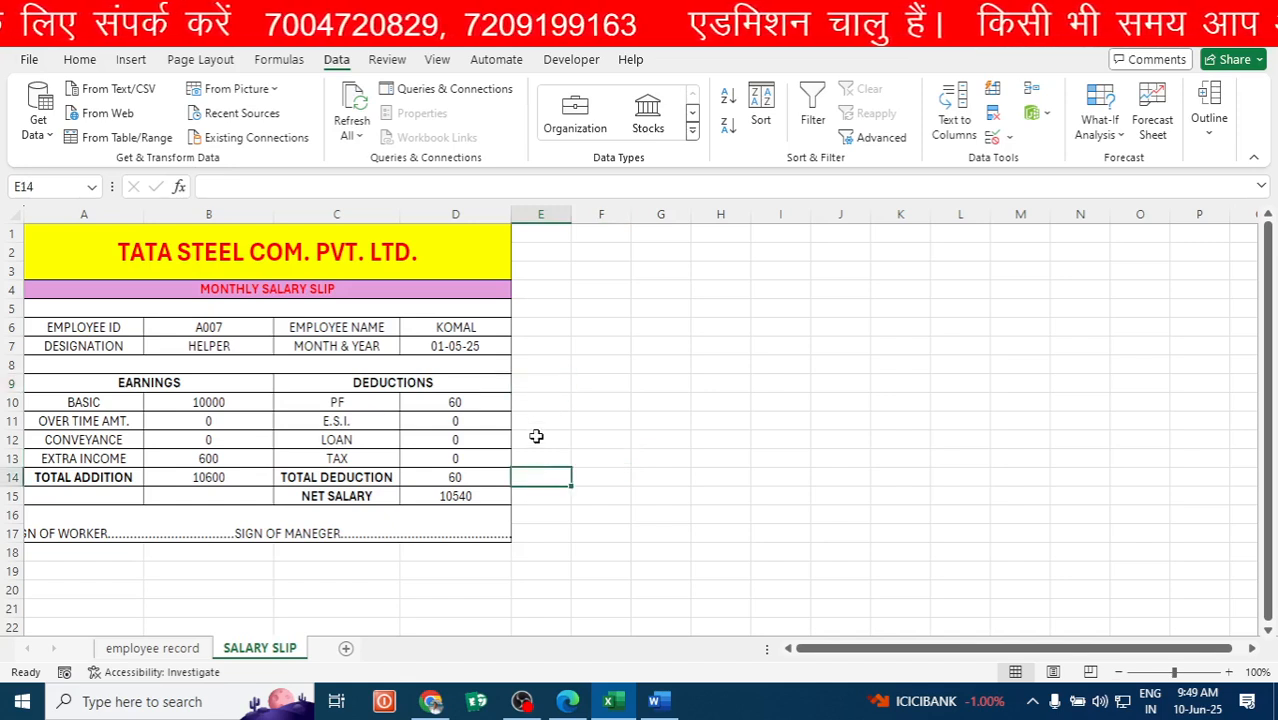
pyautogui.click(586, 344)
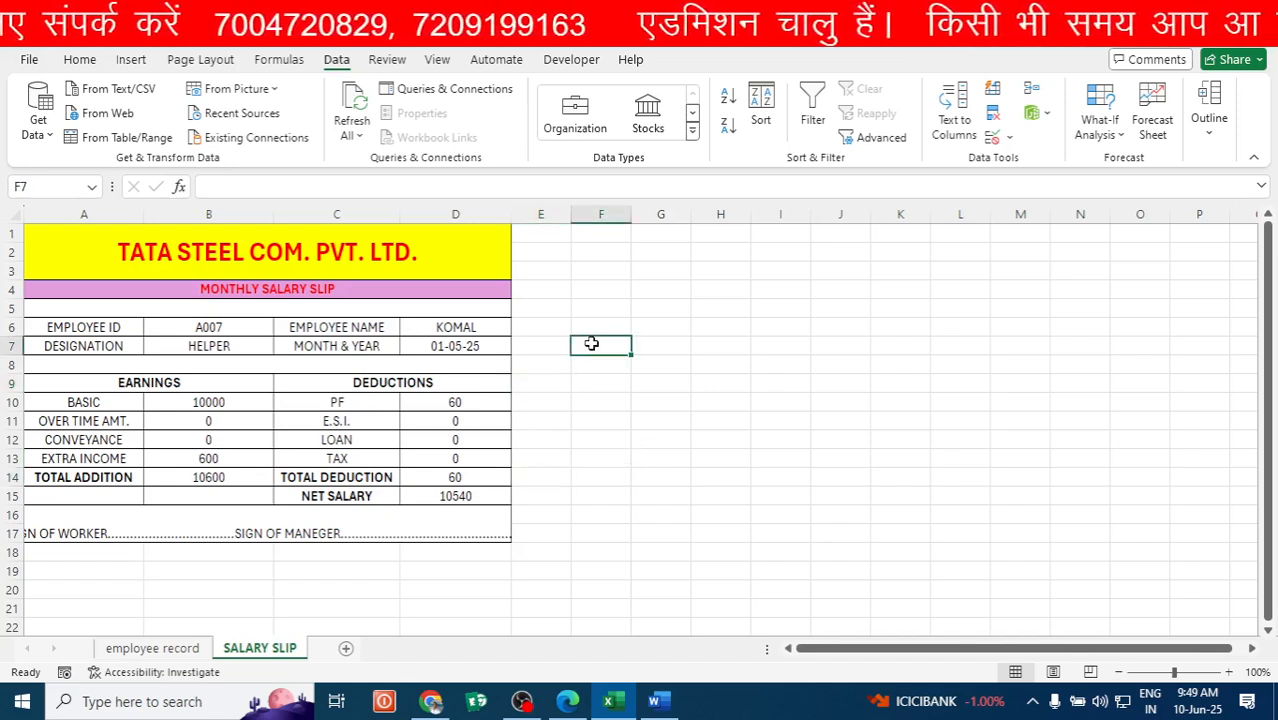
pyautogui.click(574, 418)
pyautogui.click(546, 378)
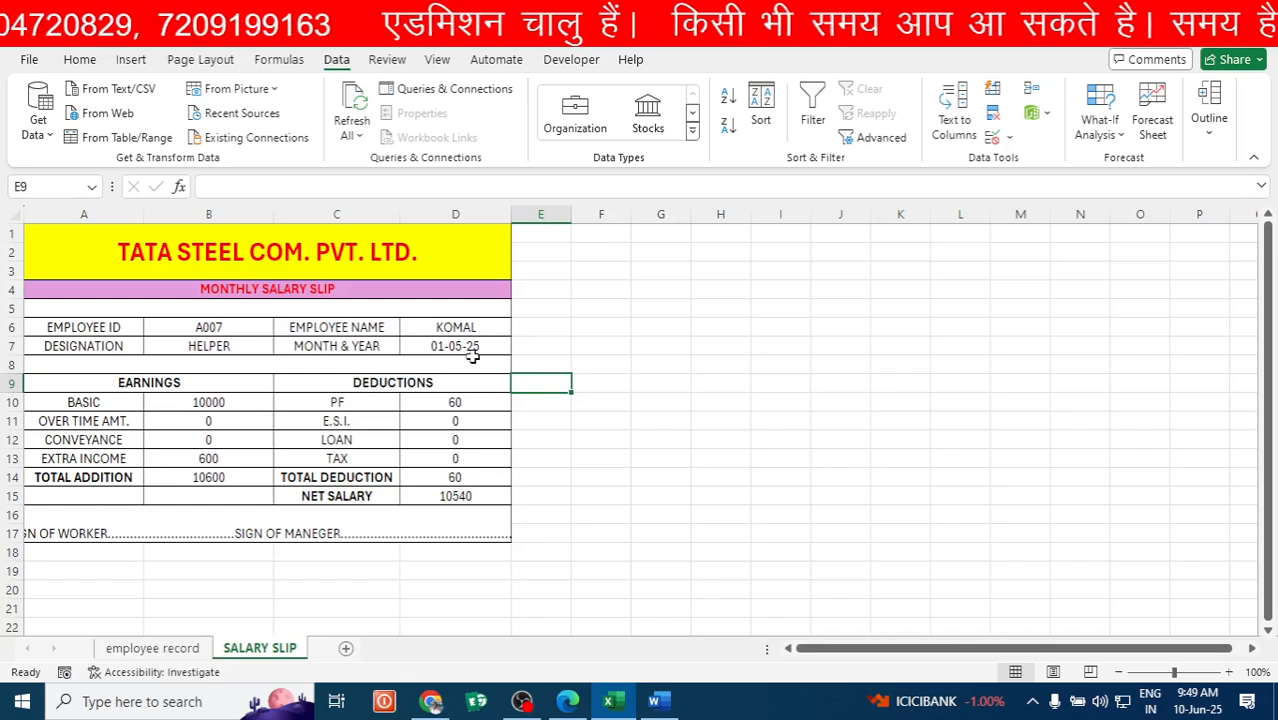
pyautogui.click(415, 354)
pyautogui.click(198, 352)
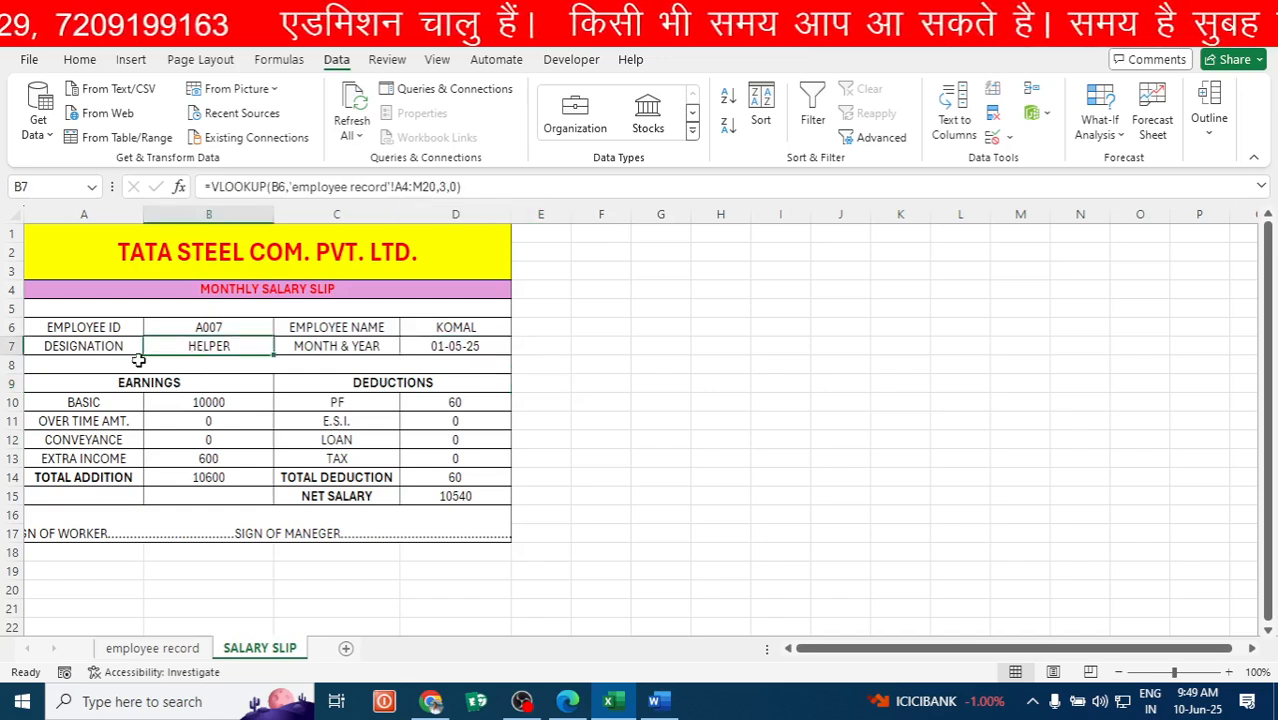